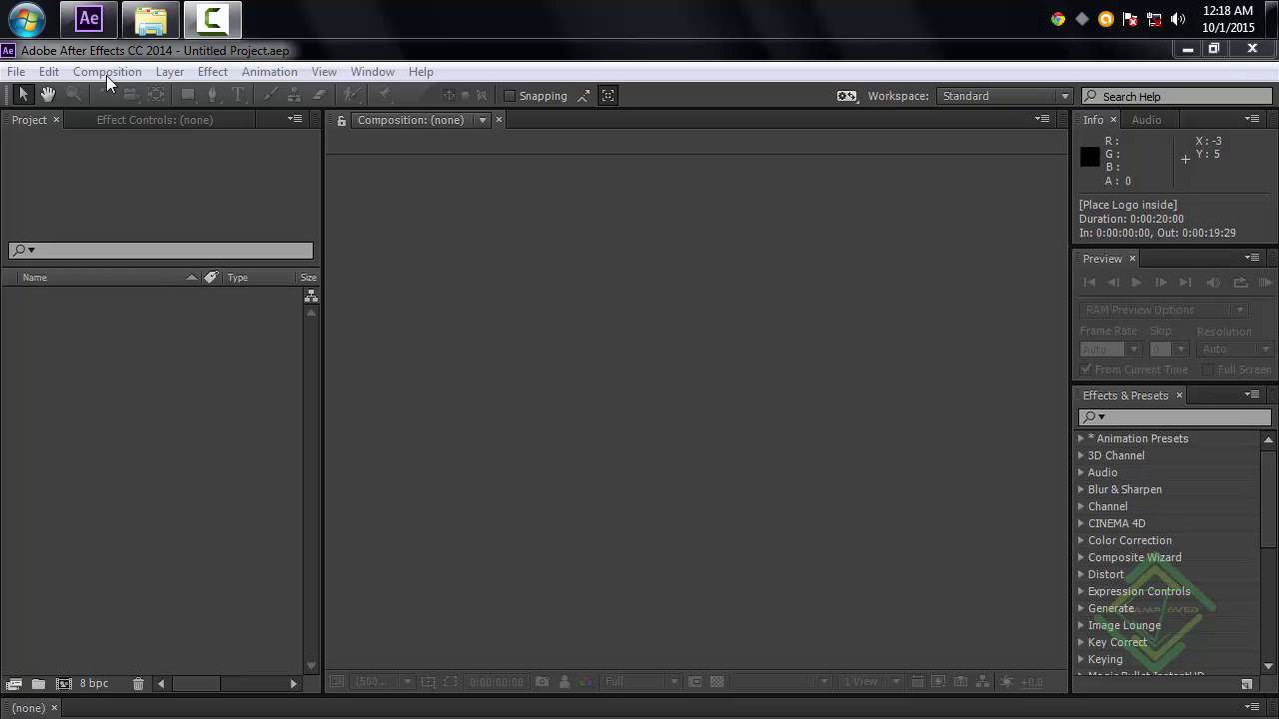
click(102, 54)
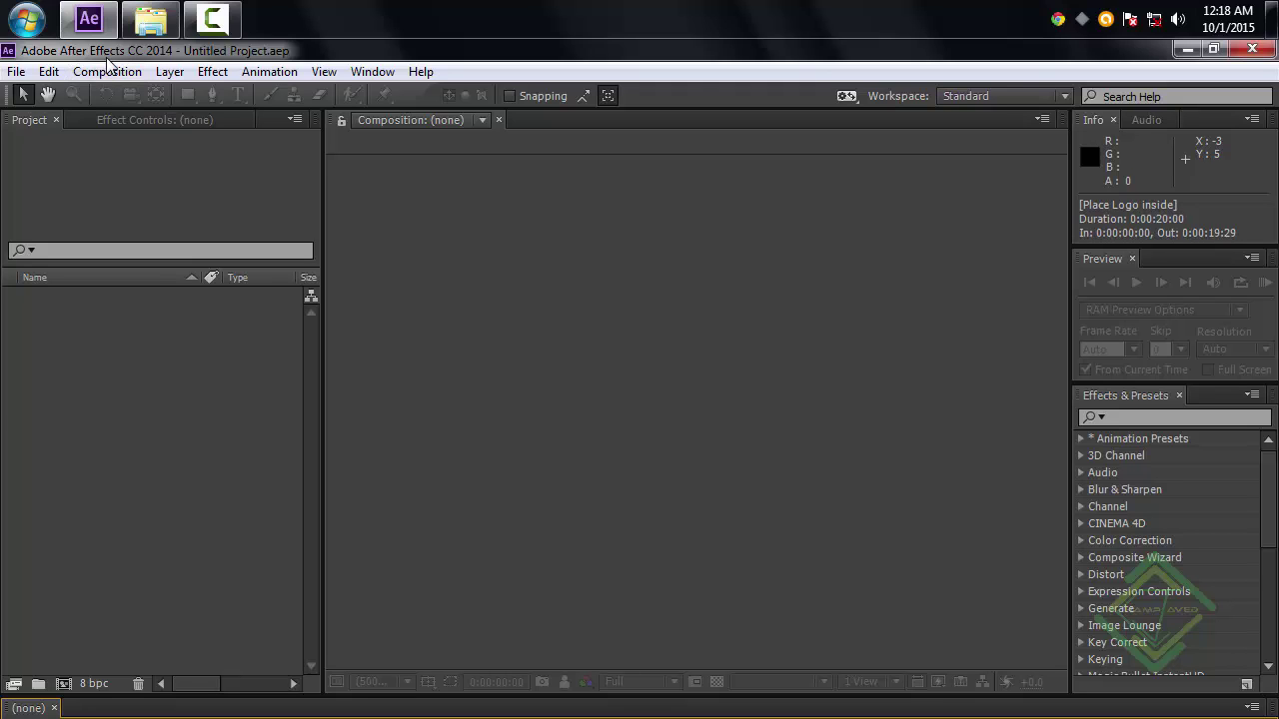
click(107, 74)
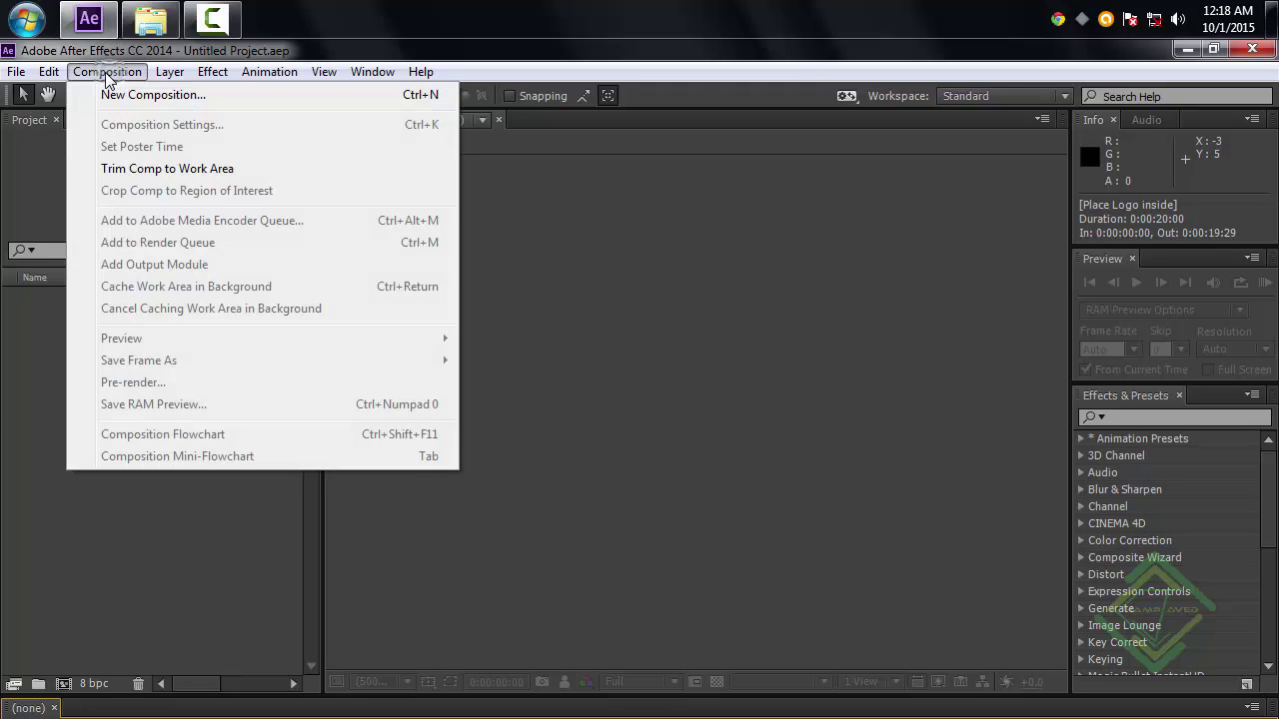
click(131, 48)
click(100, 76)
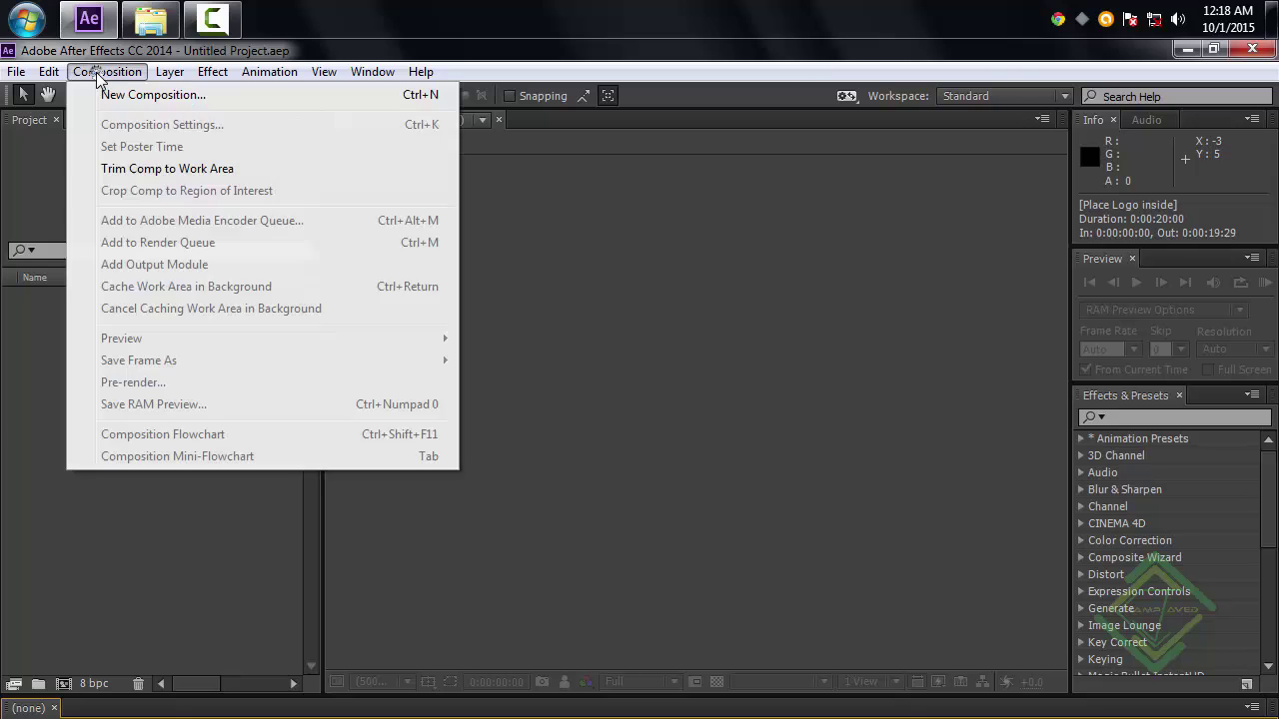
click(107, 70)
Start a new composition and name it "Basic Work".
click(107, 72)
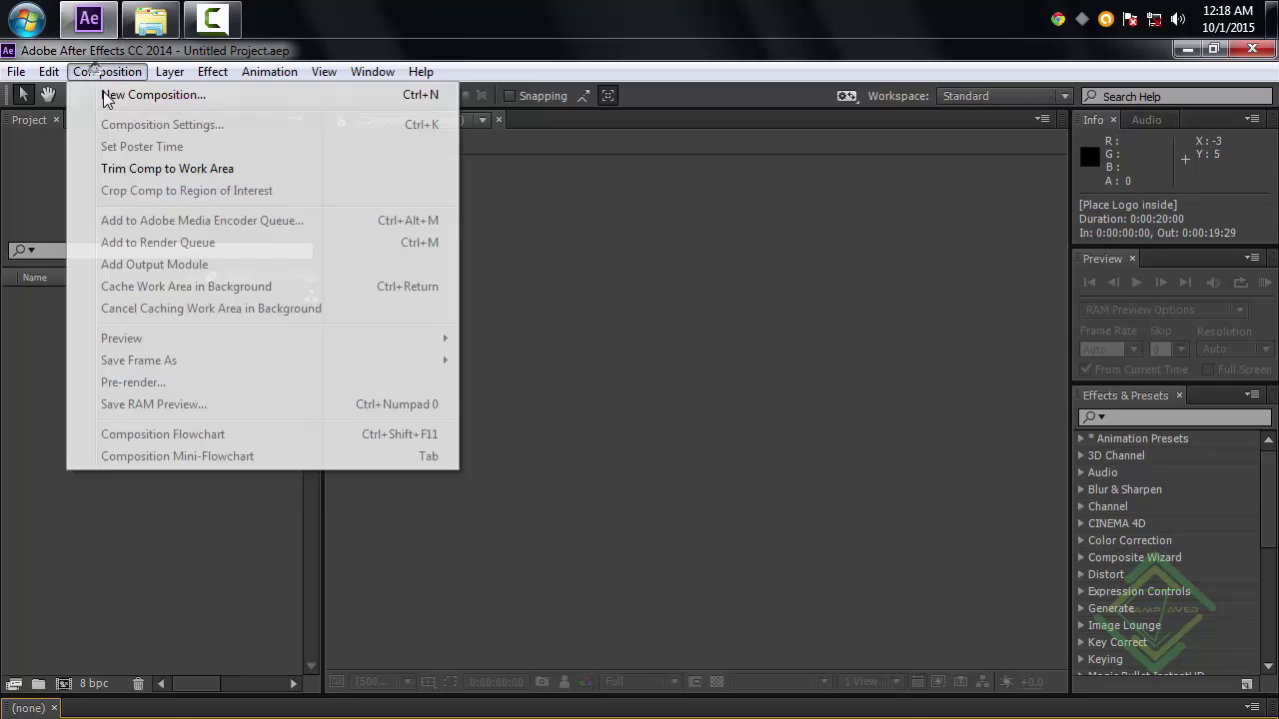
click(106, 95)
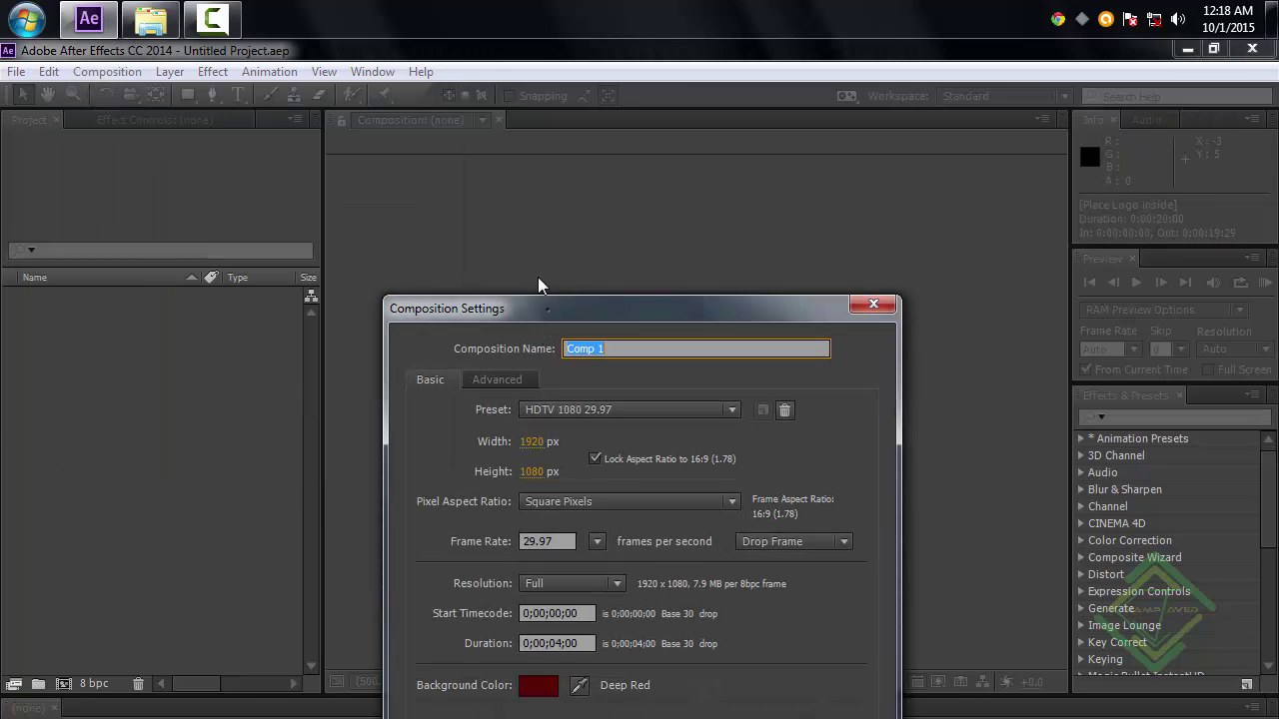
drag(548, 310, 533, 266)
drag(602, 311, 489, 306)
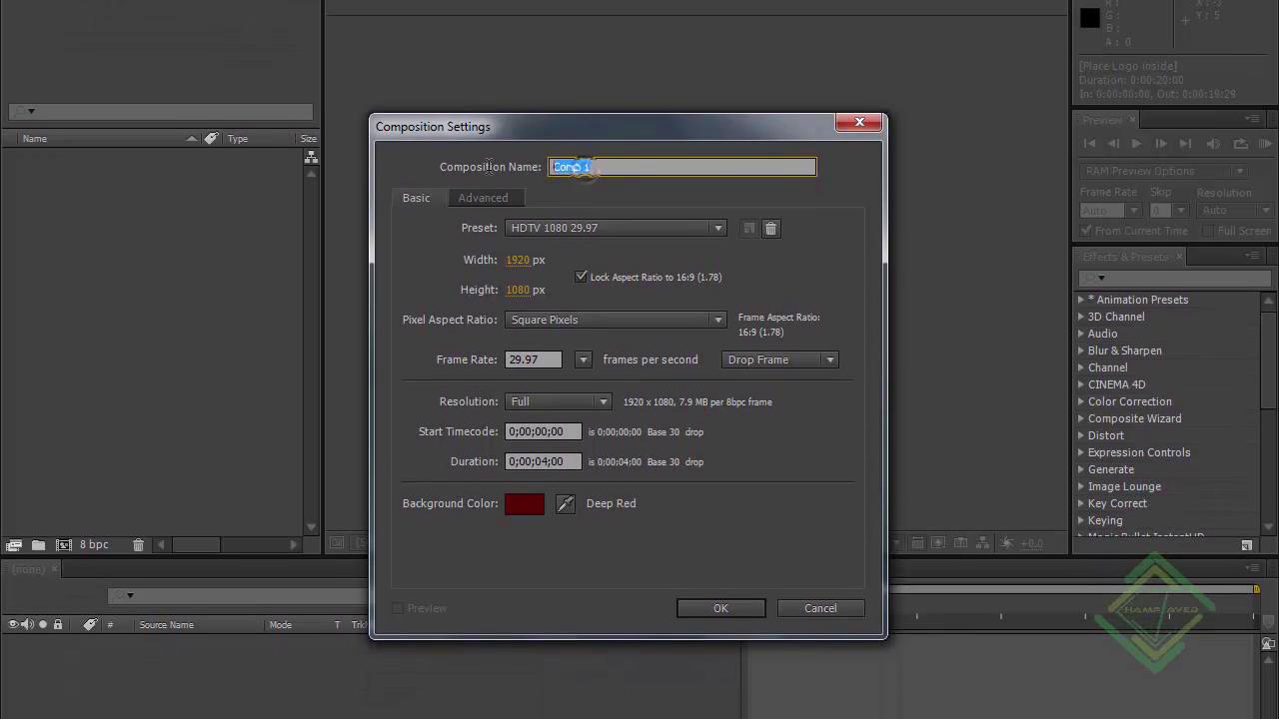
text(Basic Work)
Give the composition the HDV/HDTV 720 29.97 preset, with the frame rate changed to 30 fps and a duration of 20 seconds.
click(534, 234)
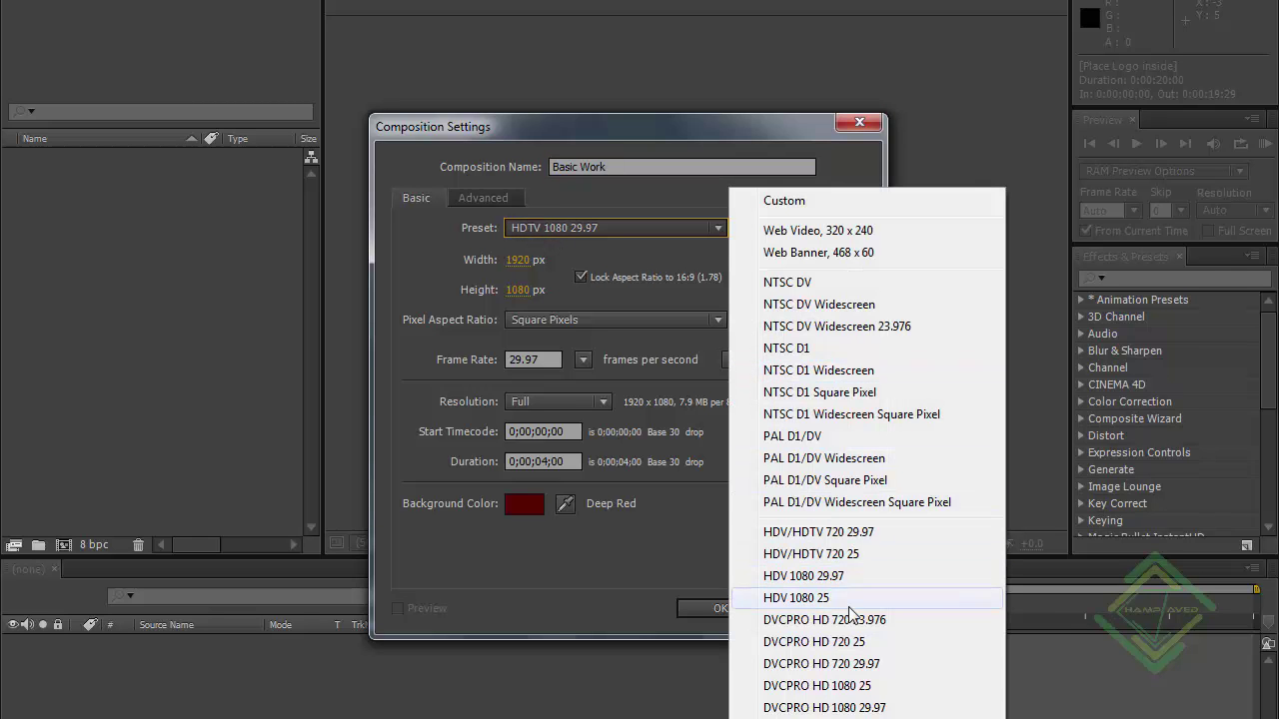
click(844, 533)
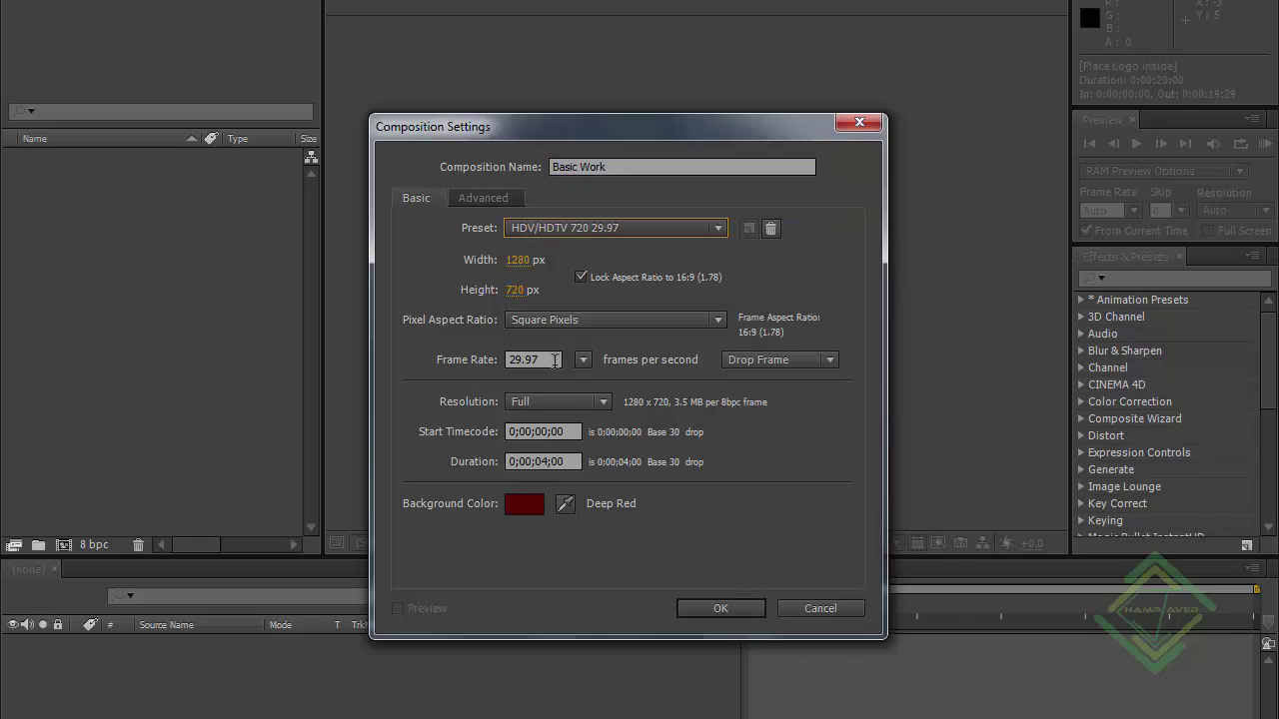
drag(554, 361, 500, 365)
text(30)
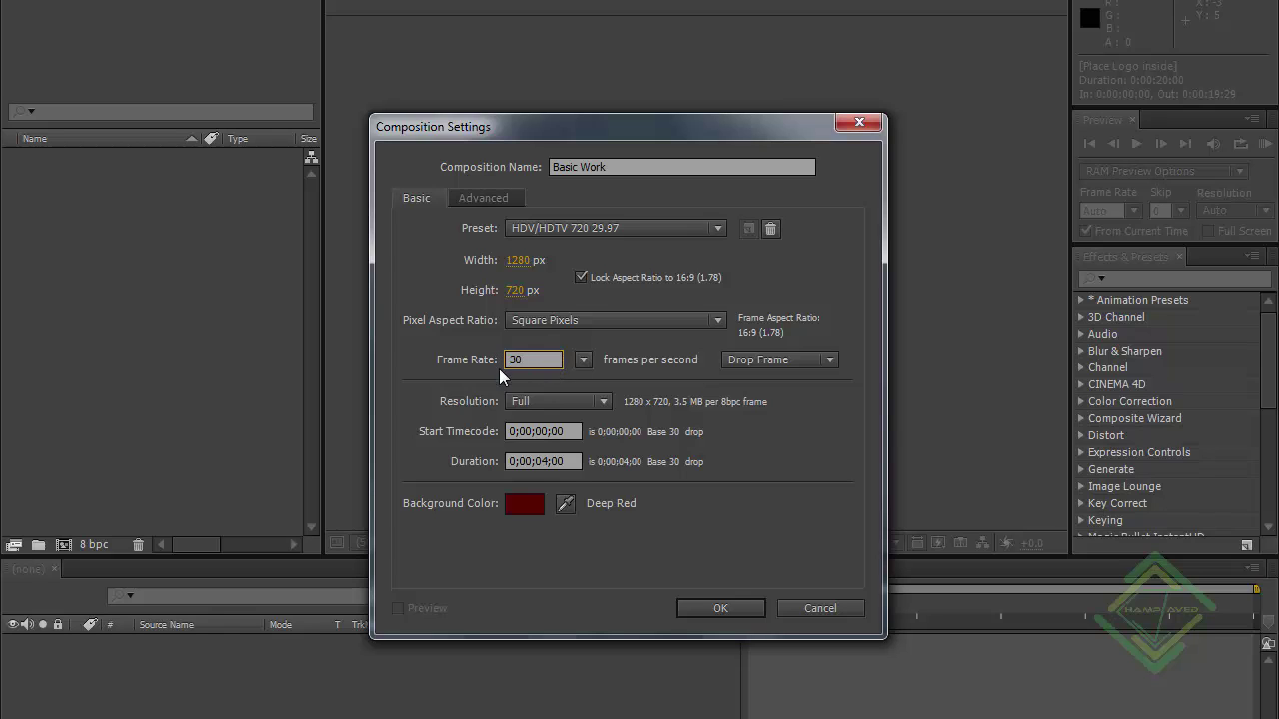
drag(576, 461, 456, 459)
text(2000)
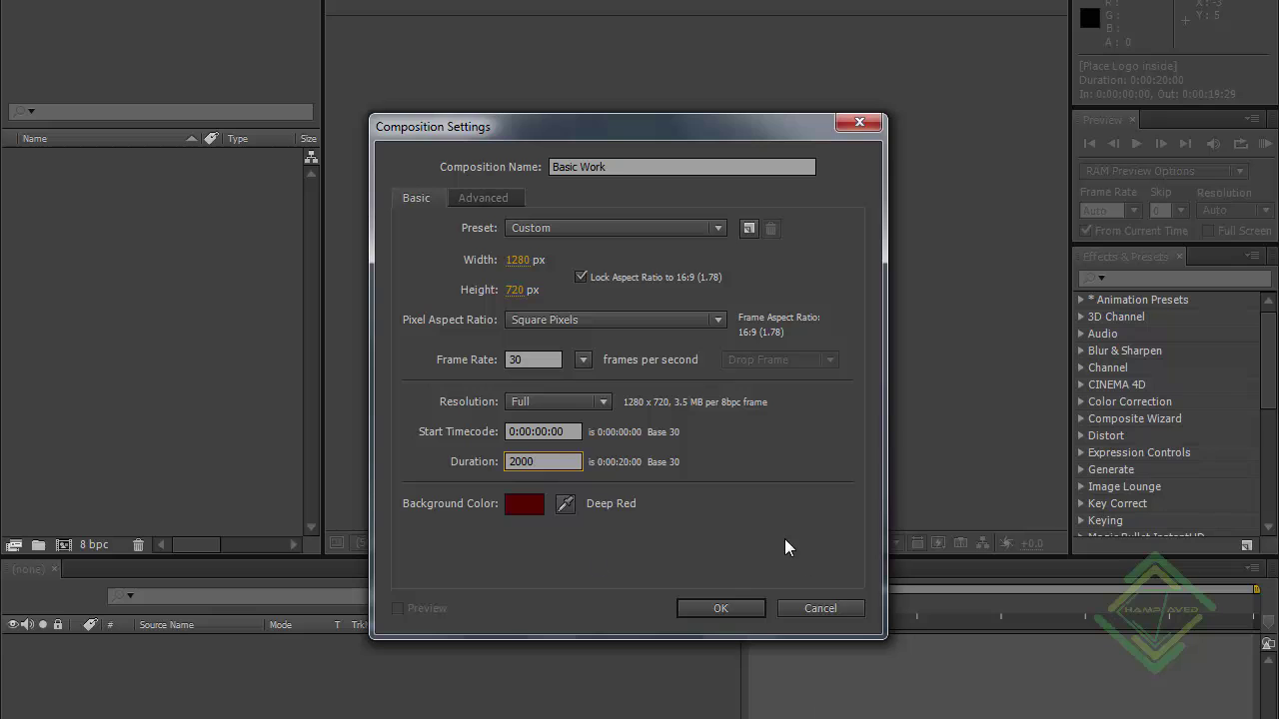
Set the composition's background color to black (000000) and create the composition.
click(784, 541)
click(528, 502)
click(212, 622)
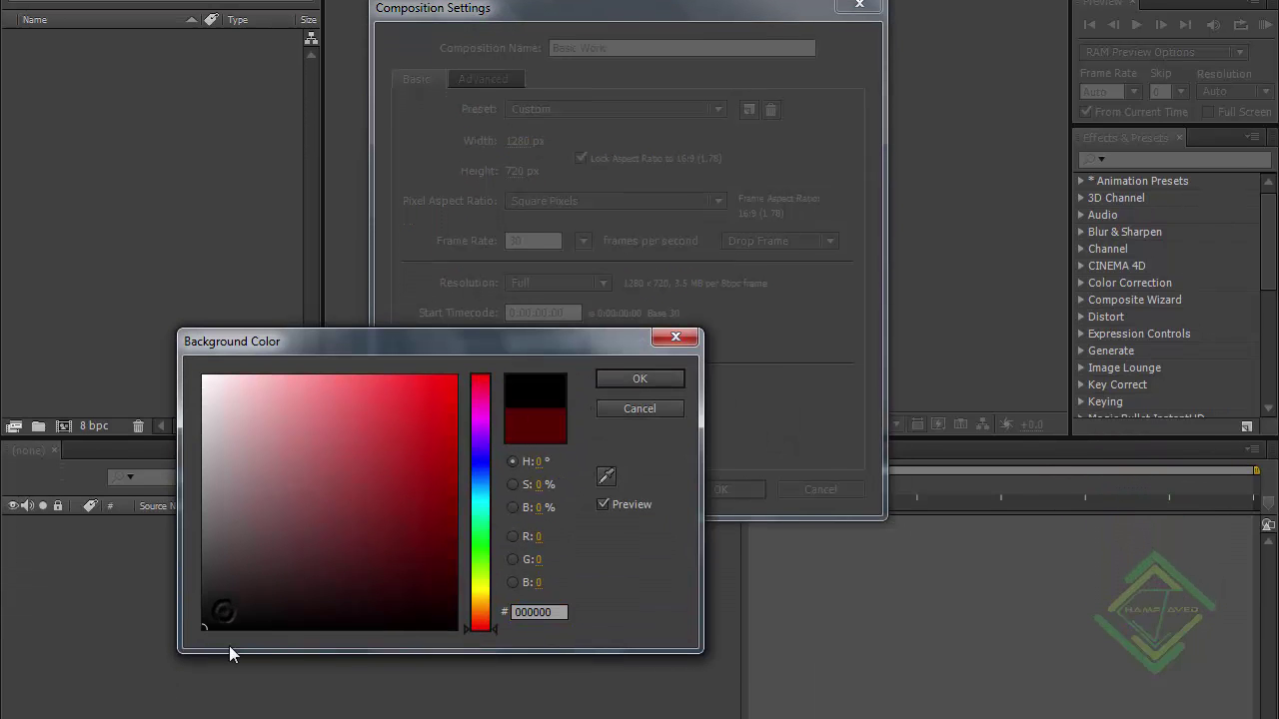
click(638, 377)
click(703, 487)
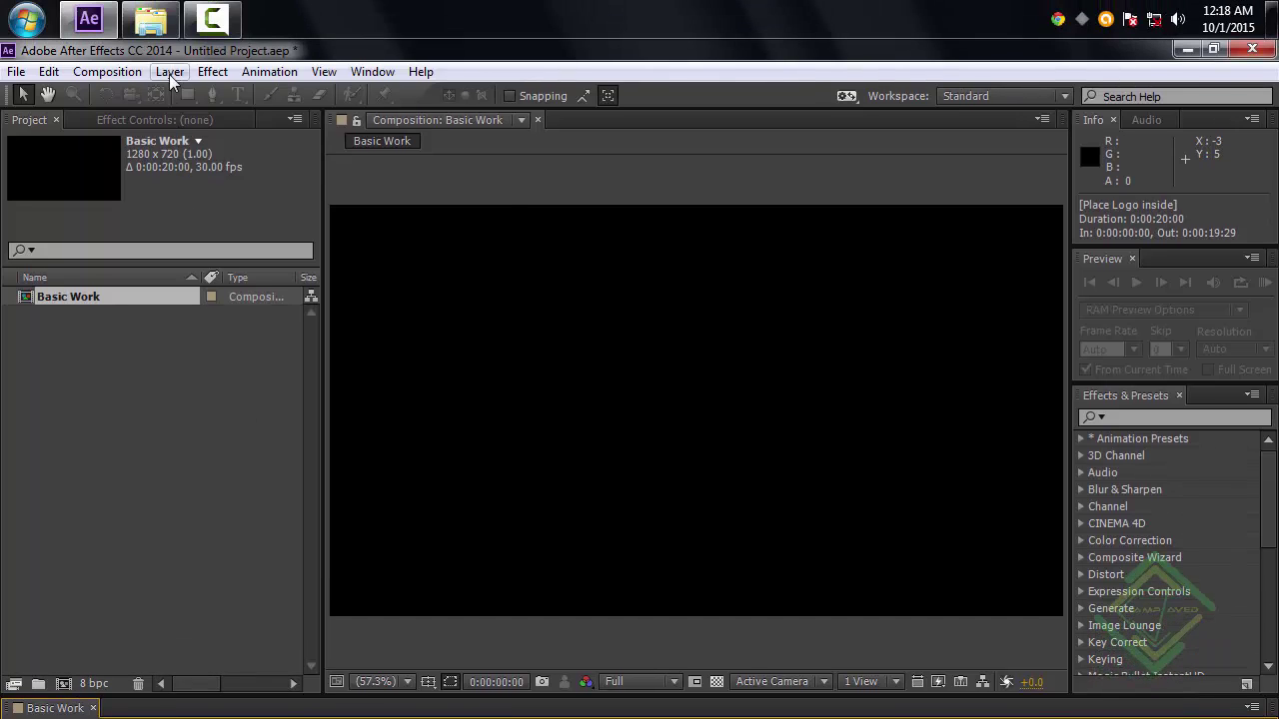
Start a new solid layer named "Place Logo Inside" and match its size to the composition.
click(169, 71)
mouse_move(300, 94)
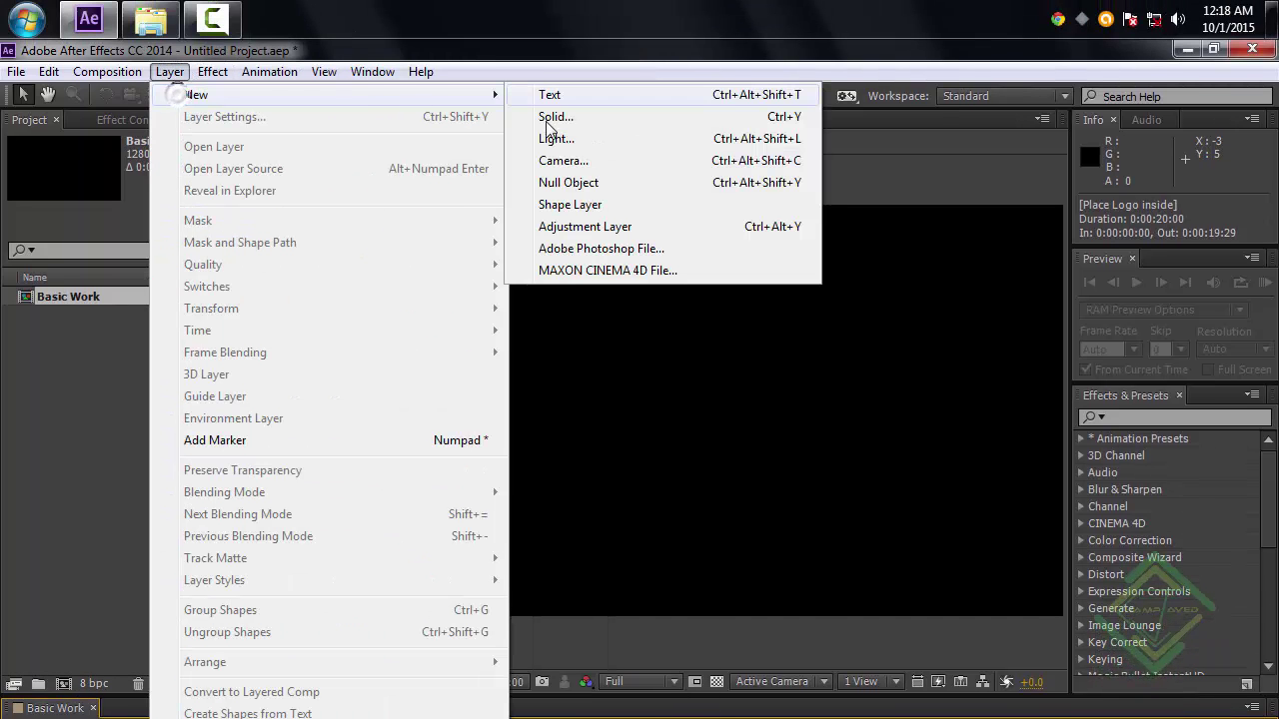
click(548, 117)
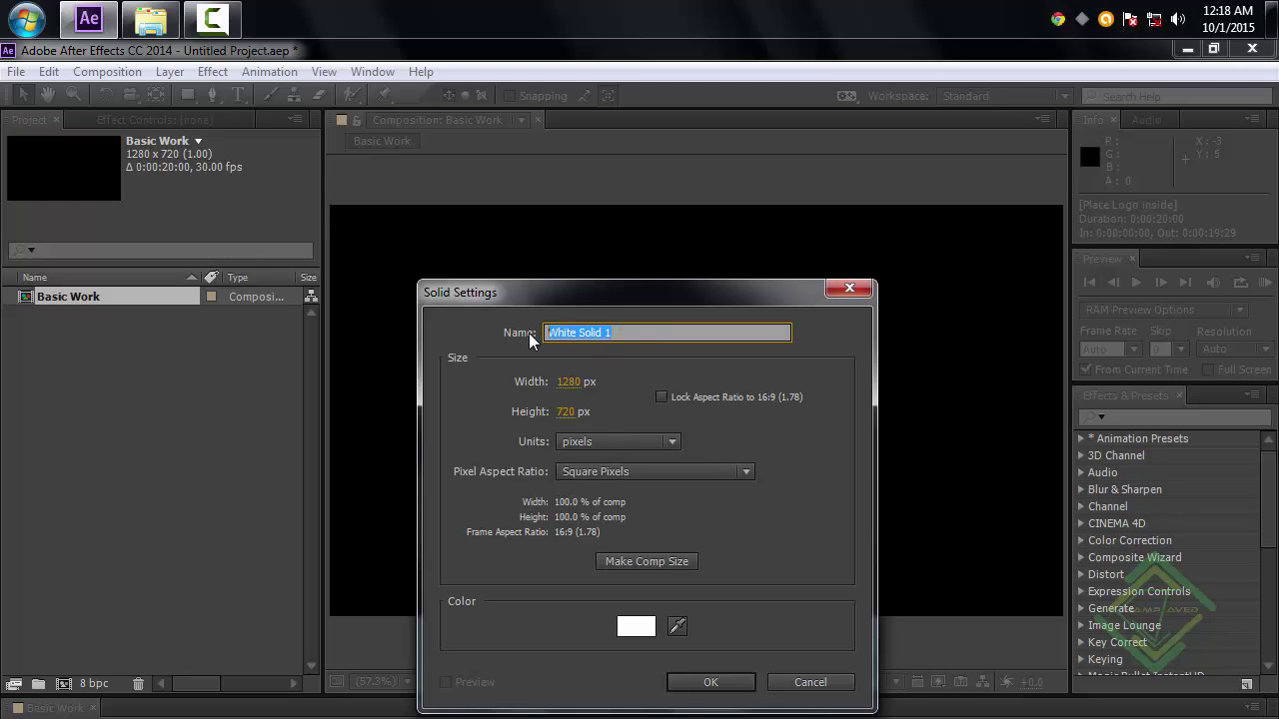
text(Place Logo Inside)
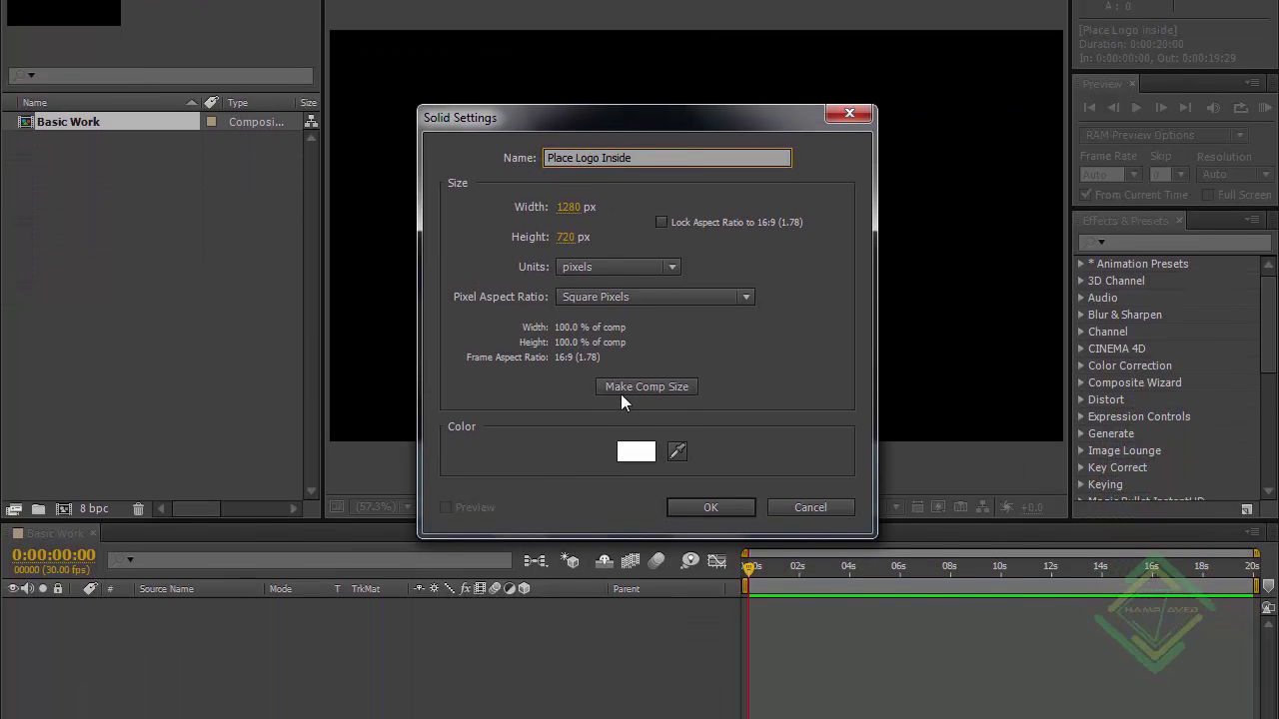
click(621, 565)
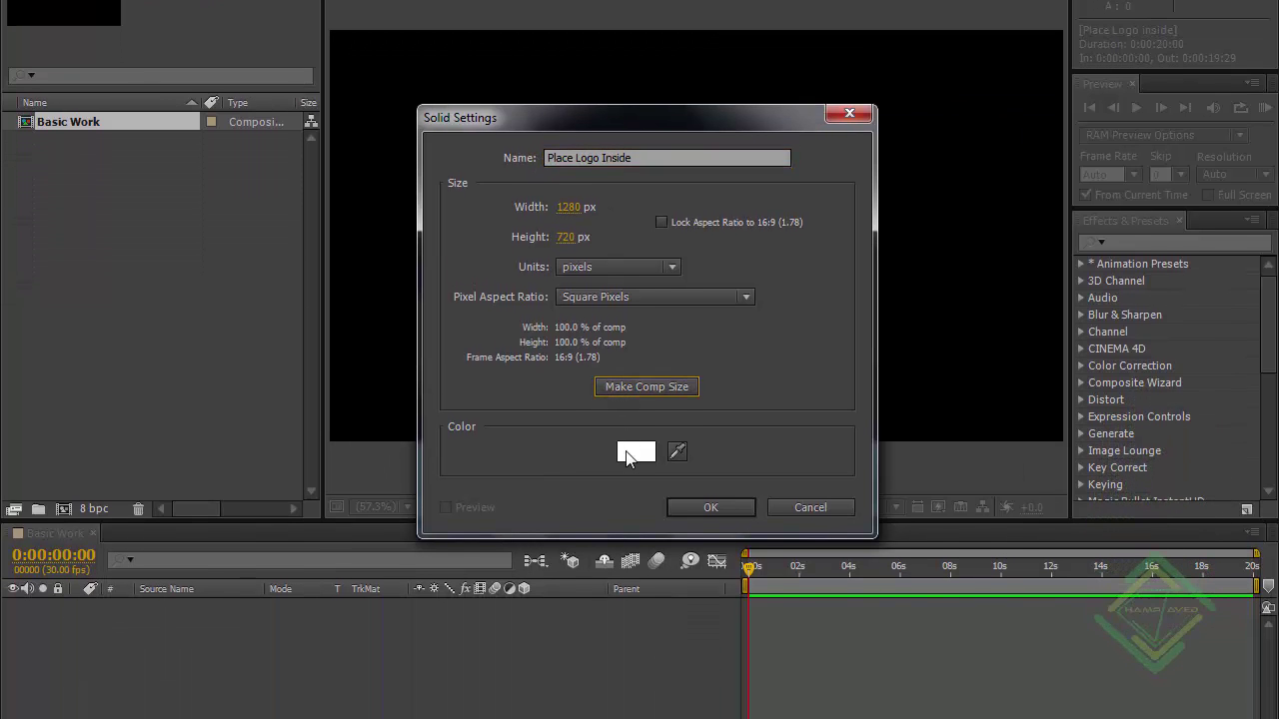
Set the solid's color to red FF0000 and add the layer to the composition.
click(629, 458)
text(FF0000)
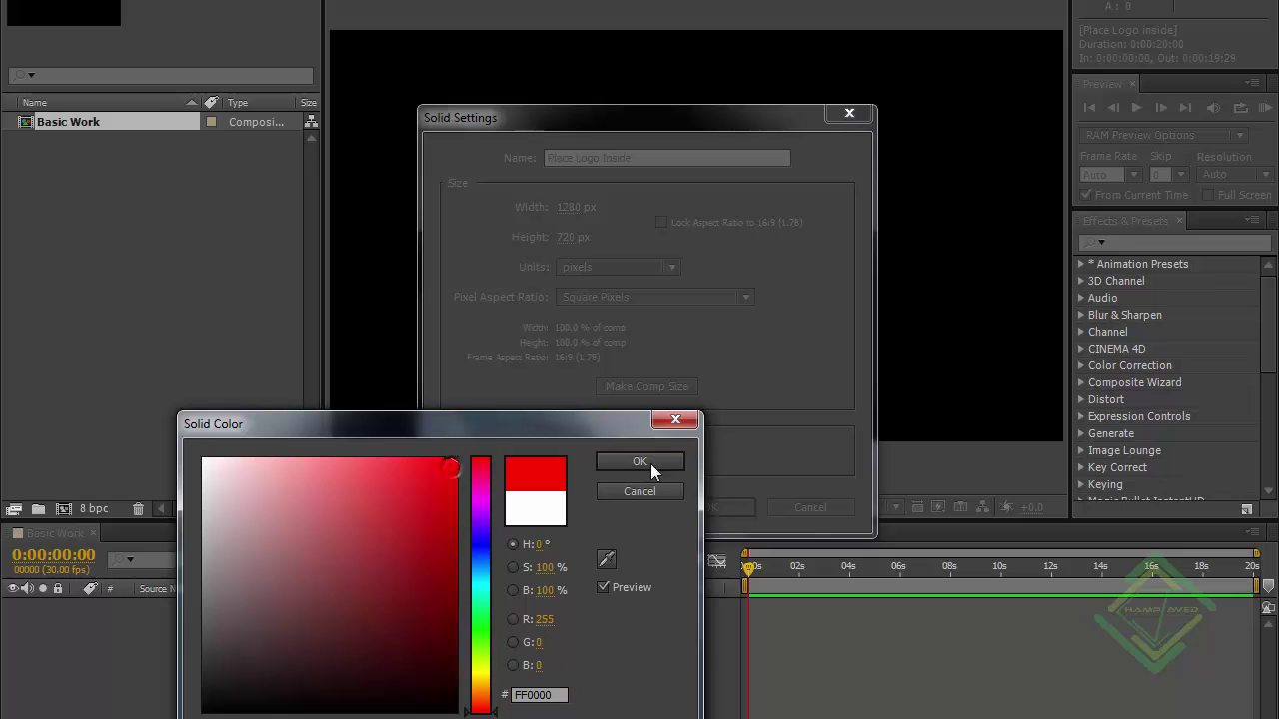
click(652, 463)
click(717, 510)
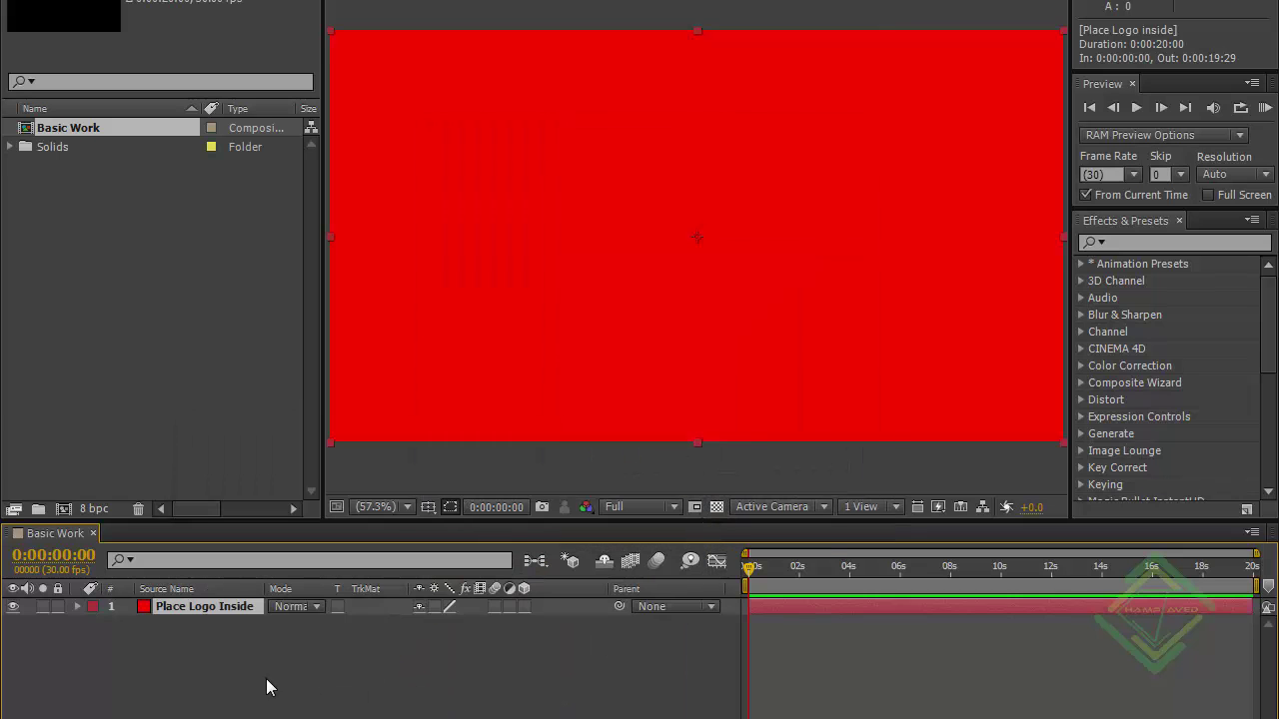
Pre-compose the Place Logo Inside layer into a new composition named "Logo Placeholder", moving all attributes.
click(230, 605)
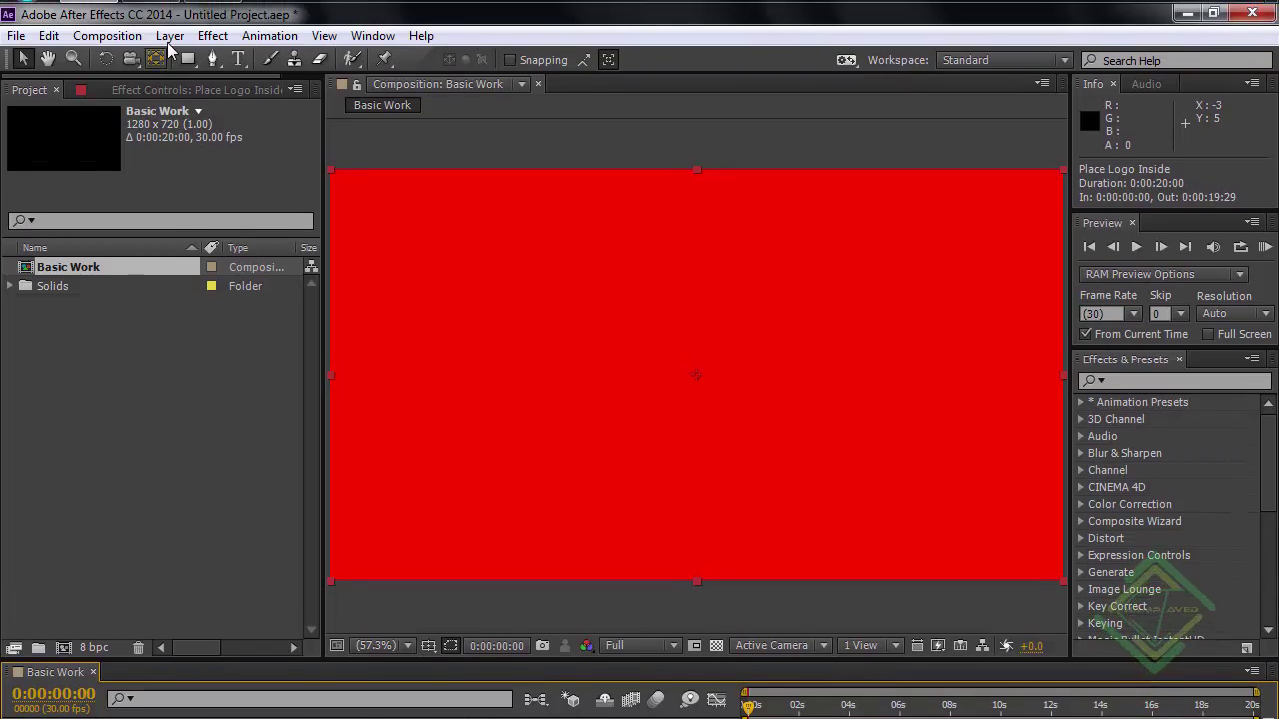
click(169, 38)
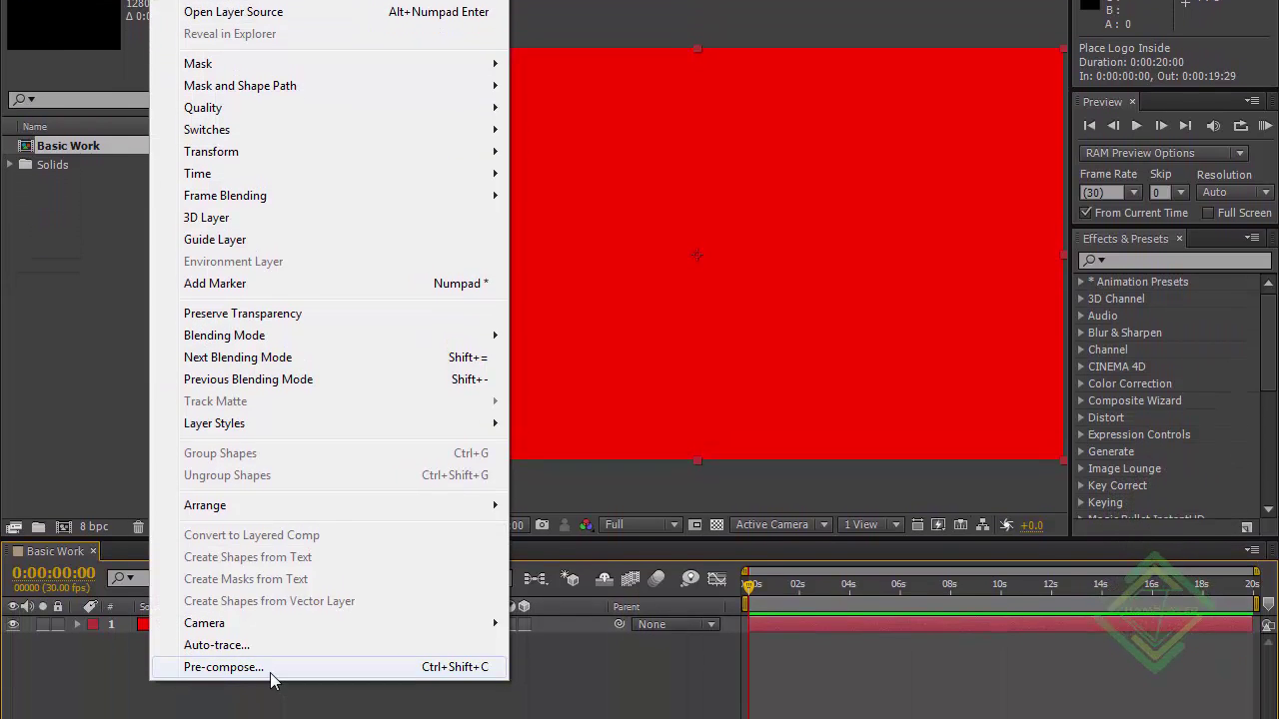
click(214, 656)
drag(715, 412, 546, 405)
text(Logo Placeholder)
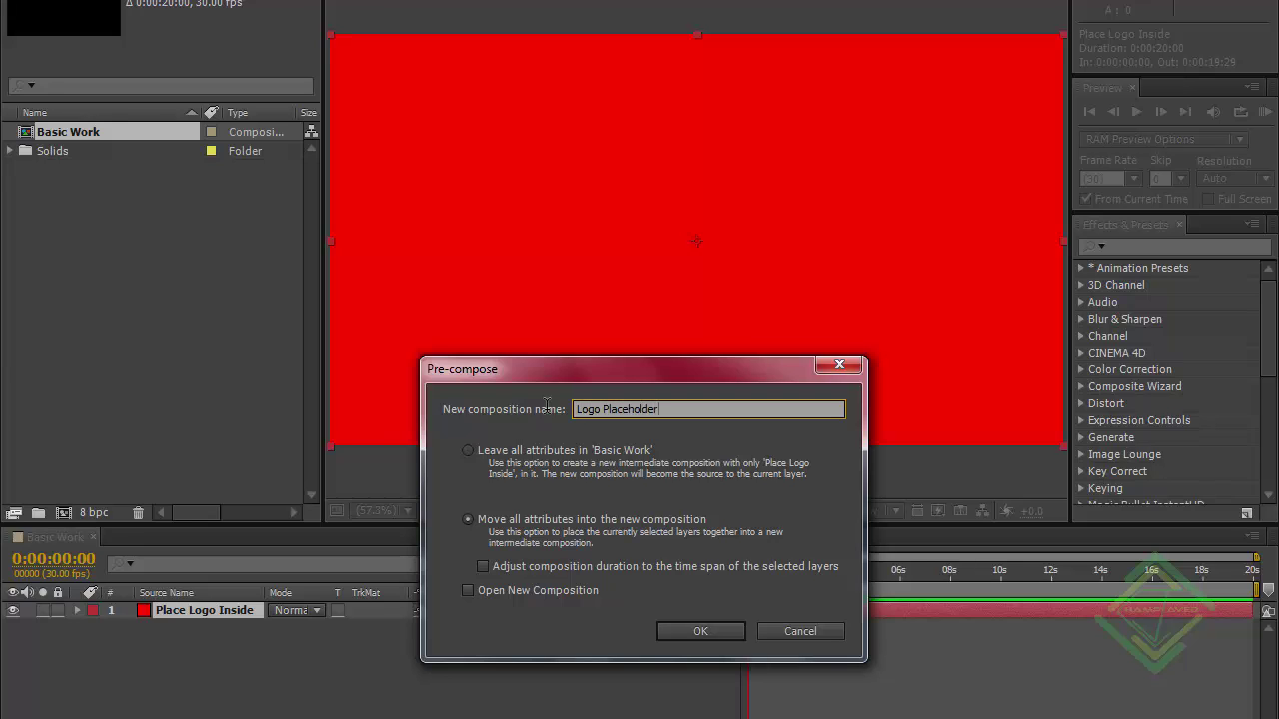
click(697, 630)
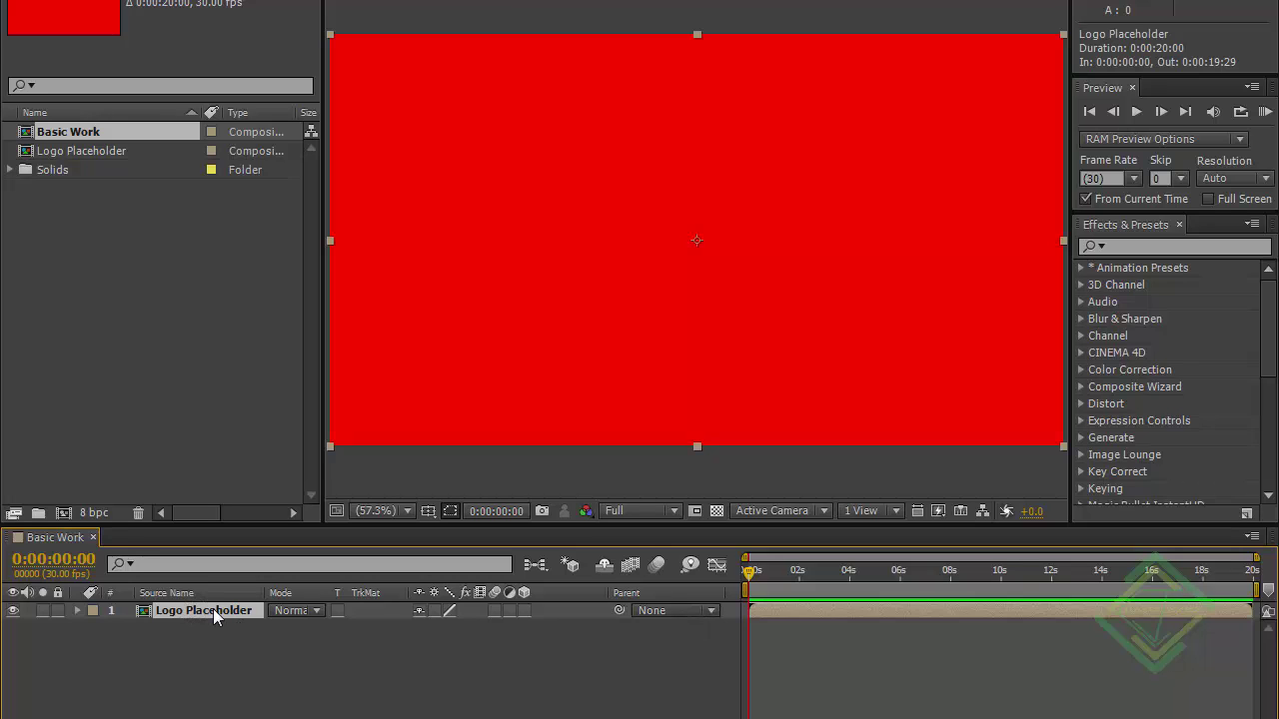
Inside the Logo Placeholder composition, turn the Place Logo Inside solid into a guide layer and check the effect in Basic Work.
double_click(213, 610)
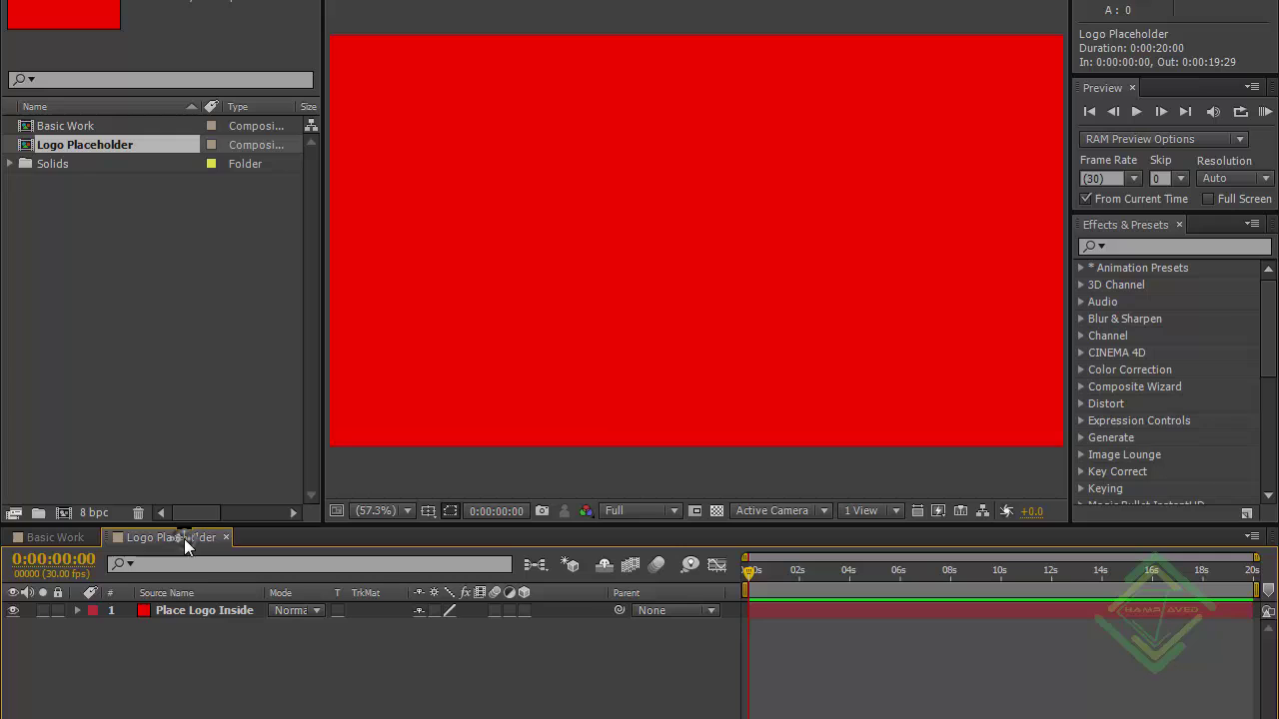
click(190, 610)
right_click(192, 610)
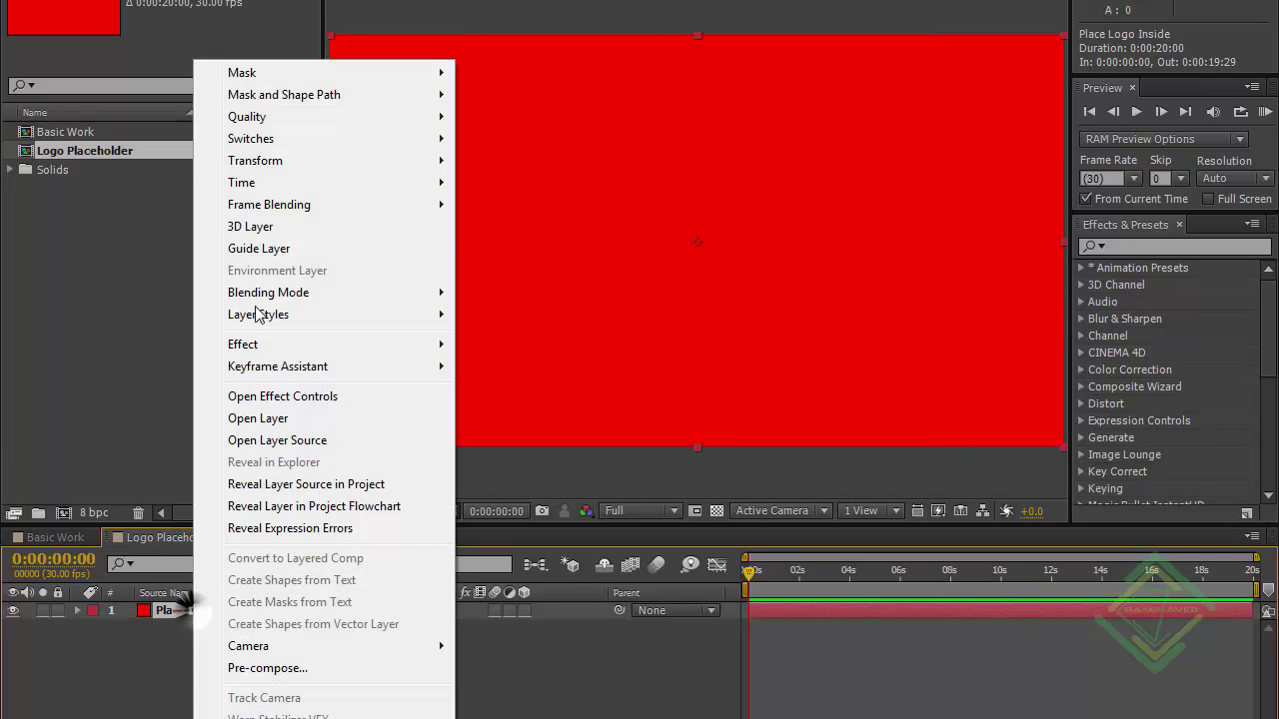
click(264, 168)
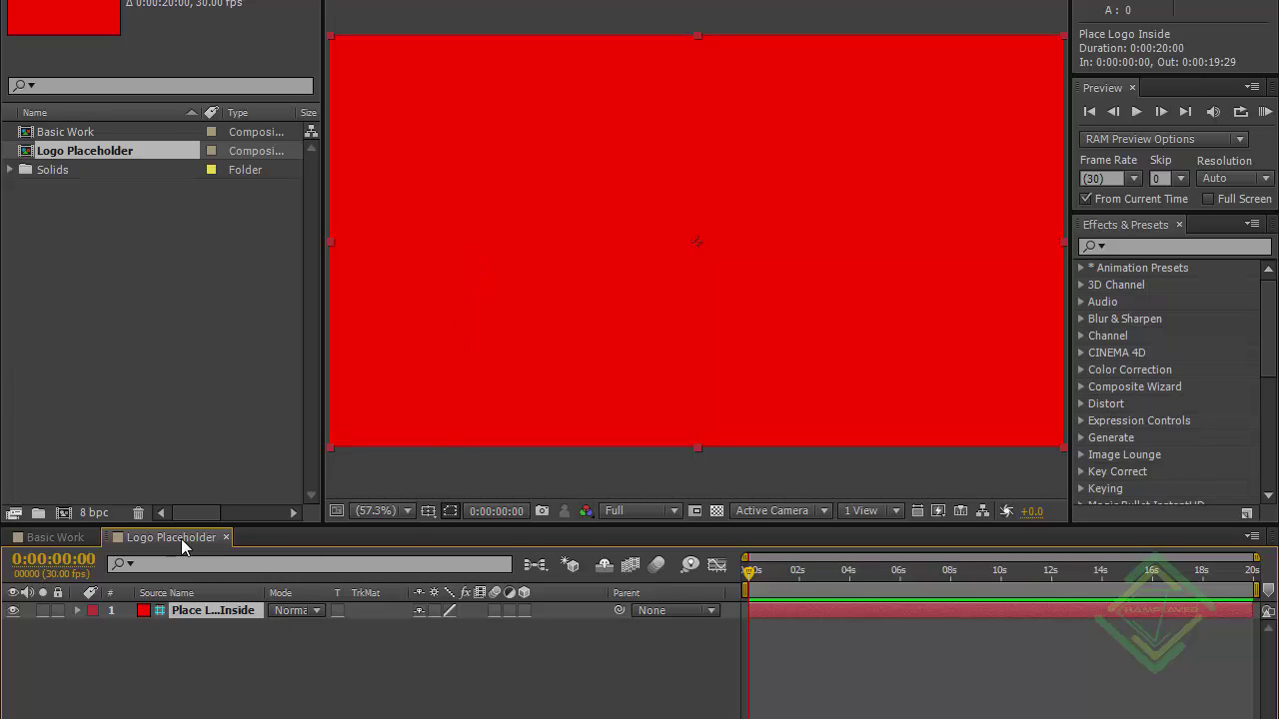
click(47, 537)
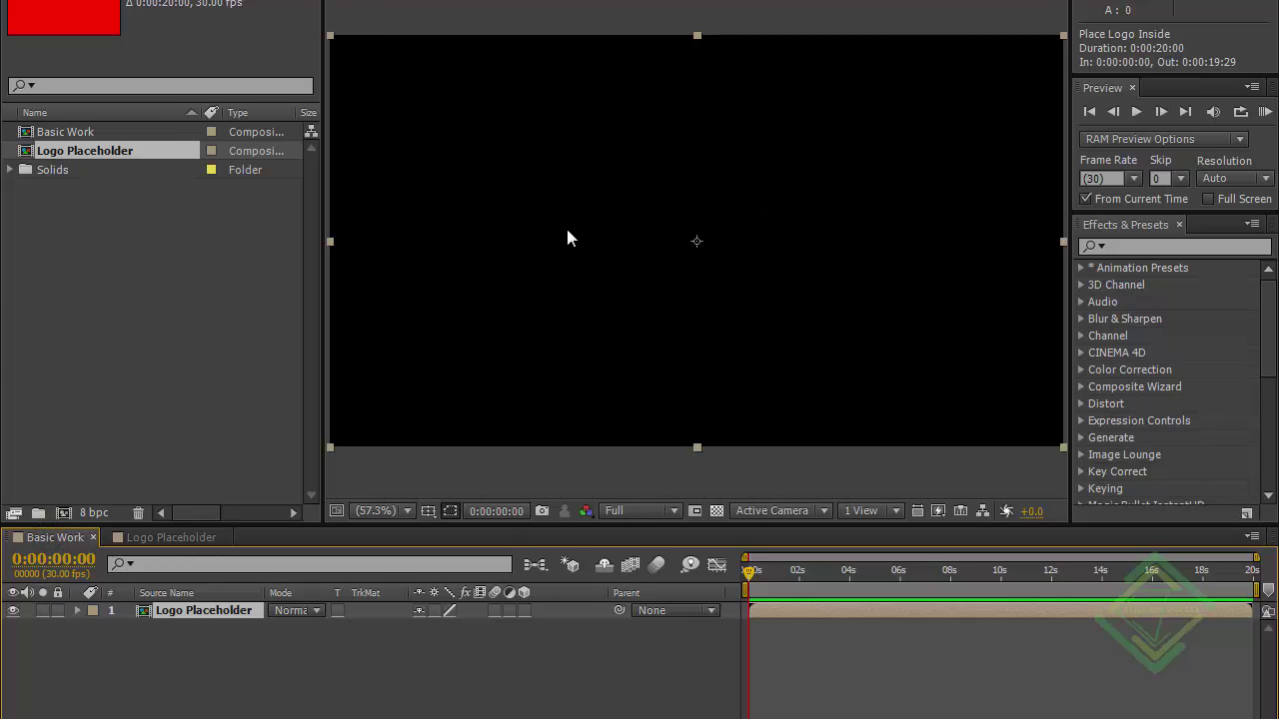
click(171, 538)
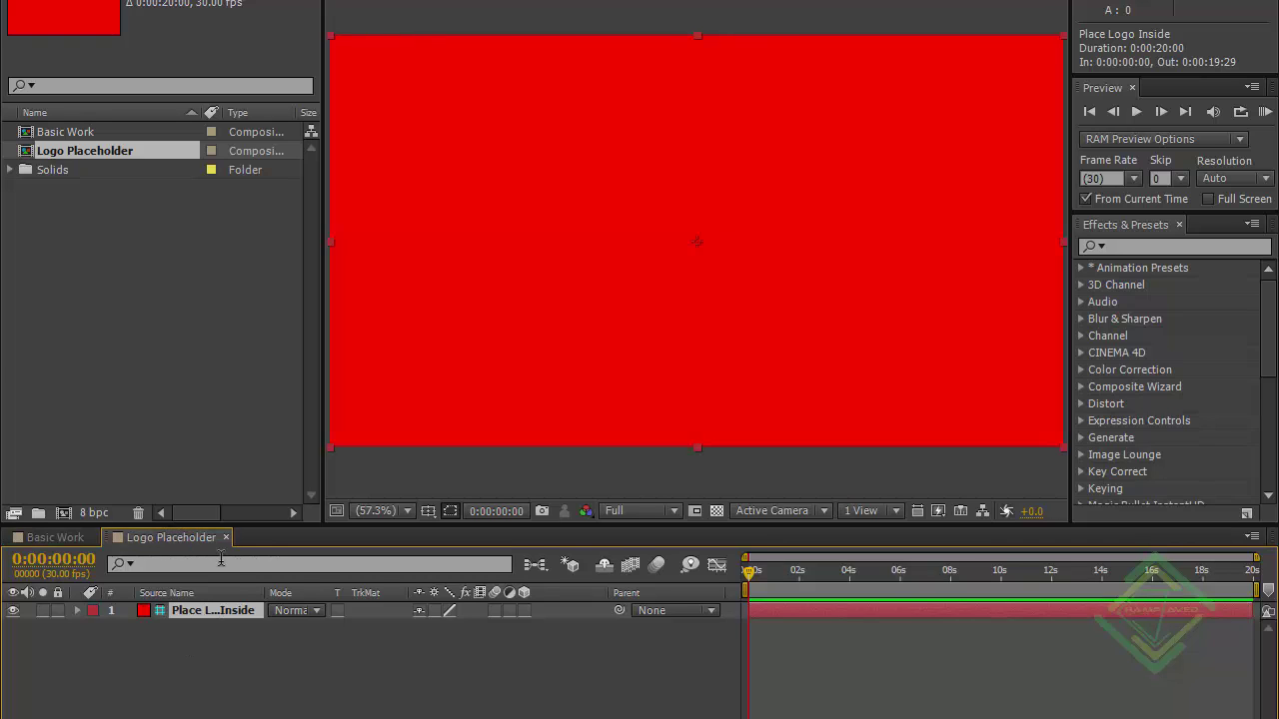
With rulers shown, draw a rectangular mask from about (12, 100) to (1266, 598) on the Place Logo Inside layer and set it to Subtract.
key(ctrl+r)
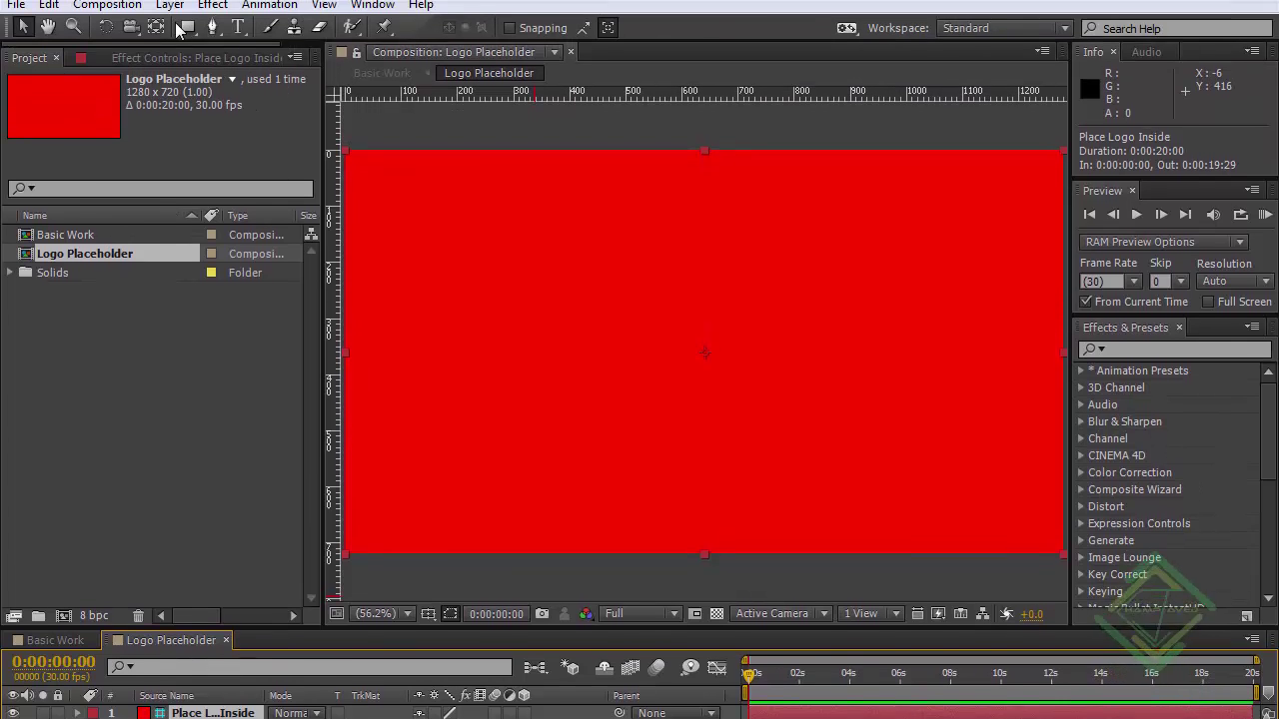
click(187, 27)
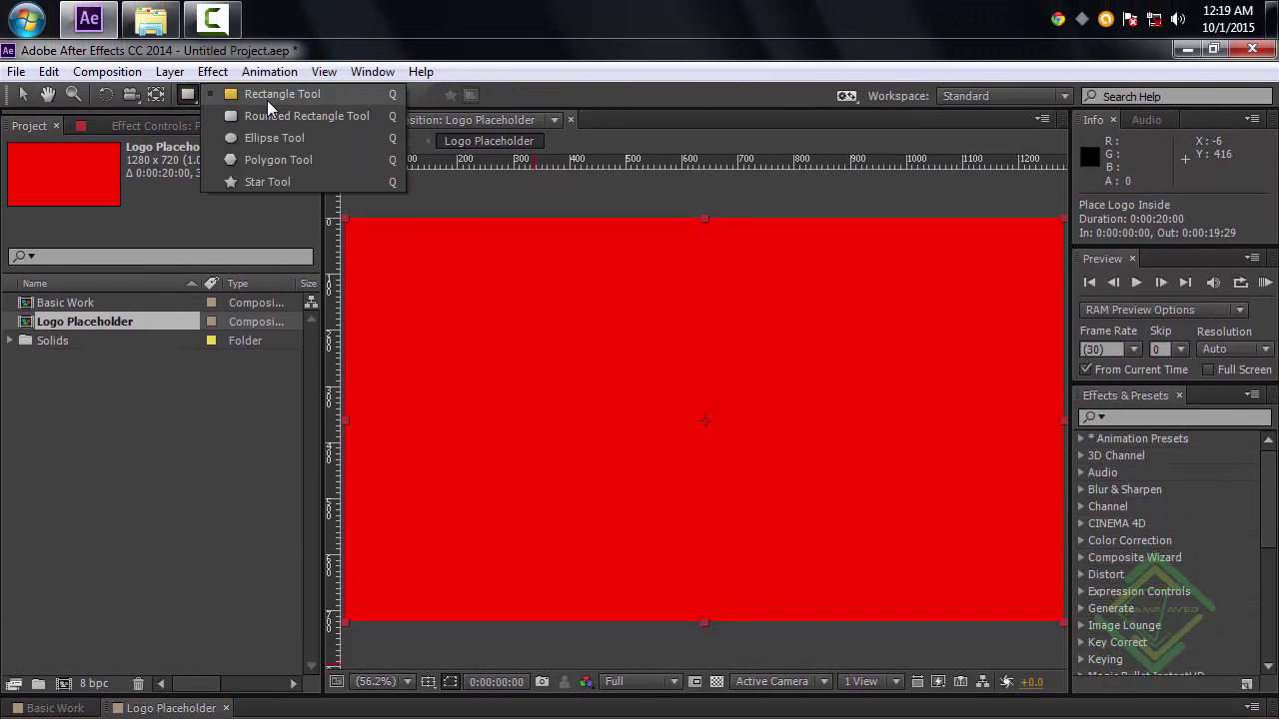
click(268, 96)
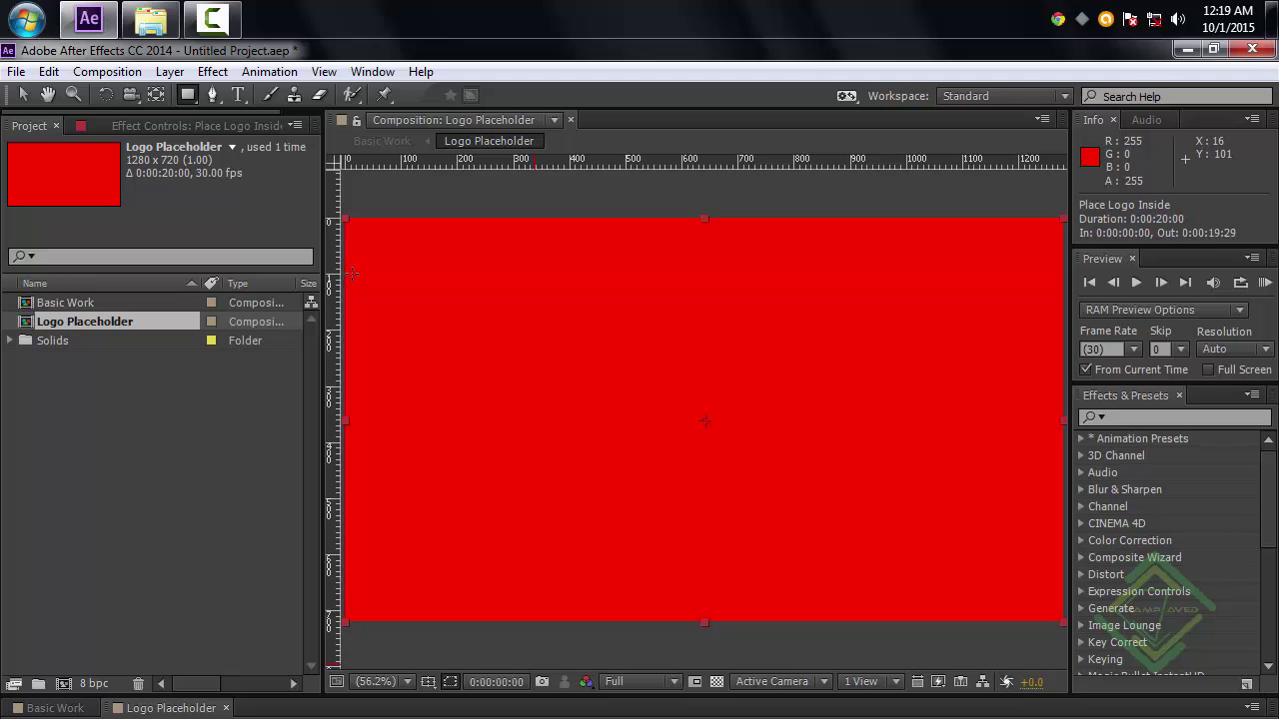
drag(351, 272, 1054, 553)
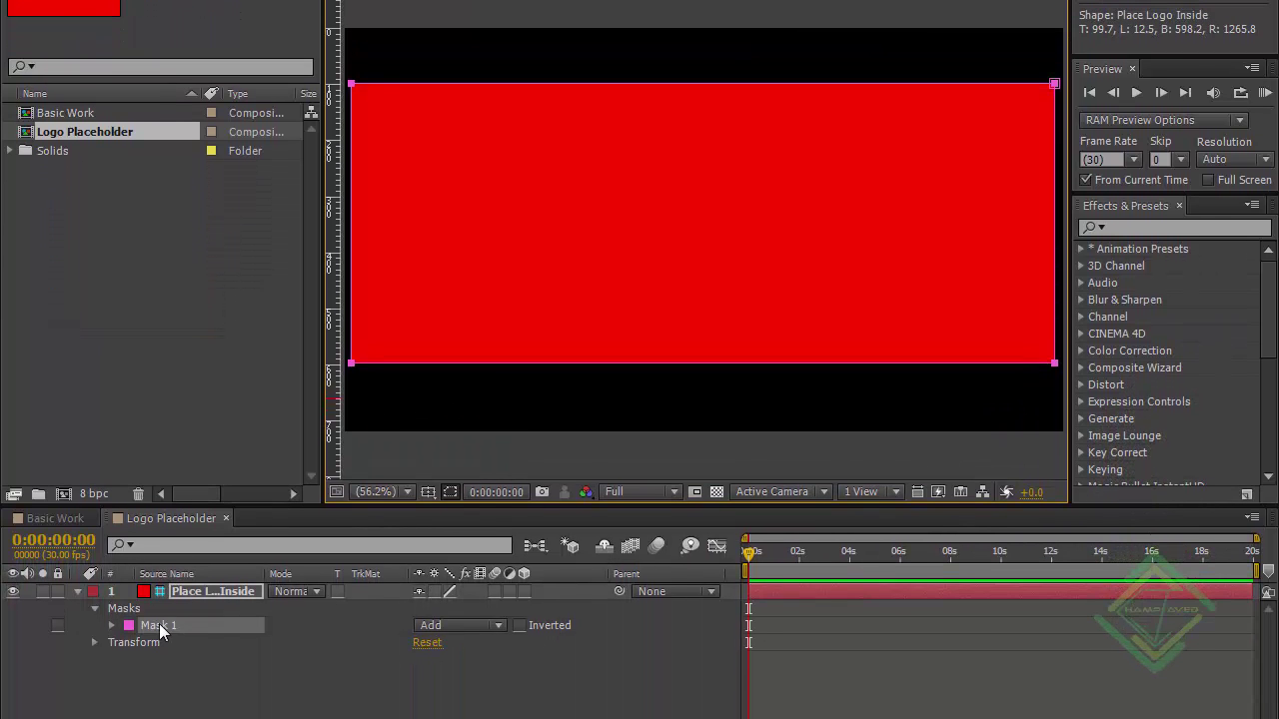
click(459, 626)
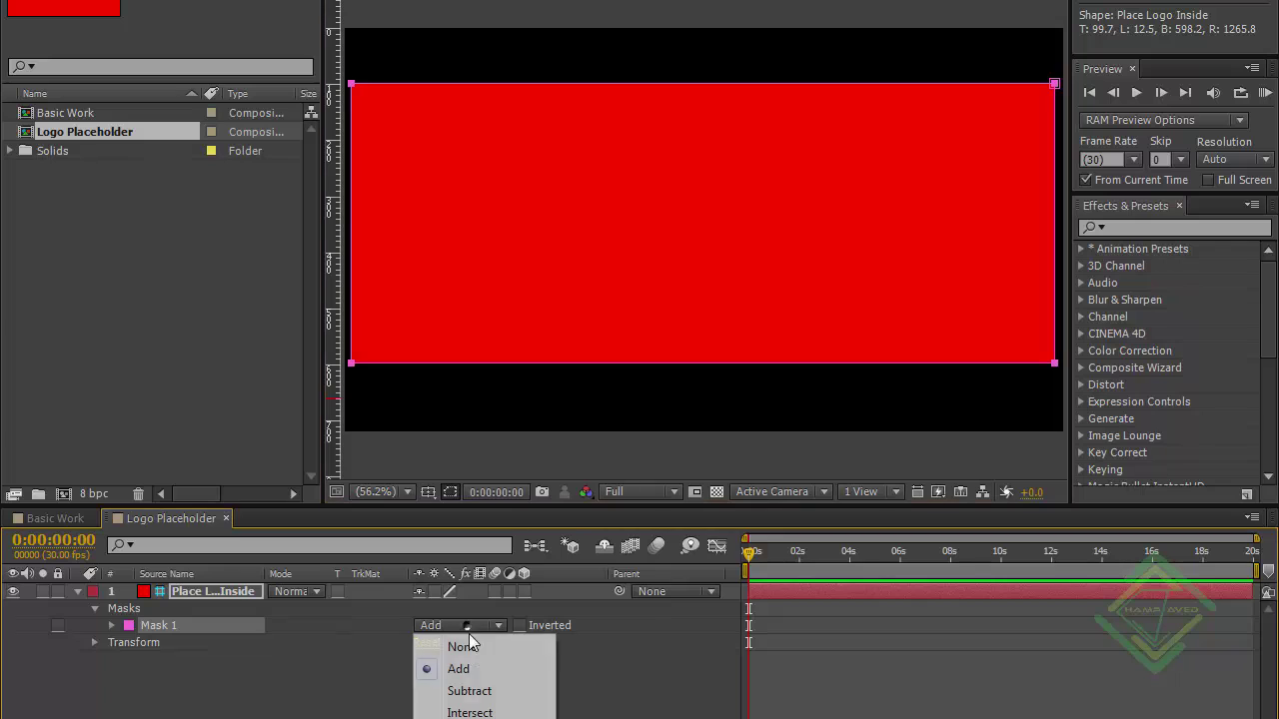
click(465, 691)
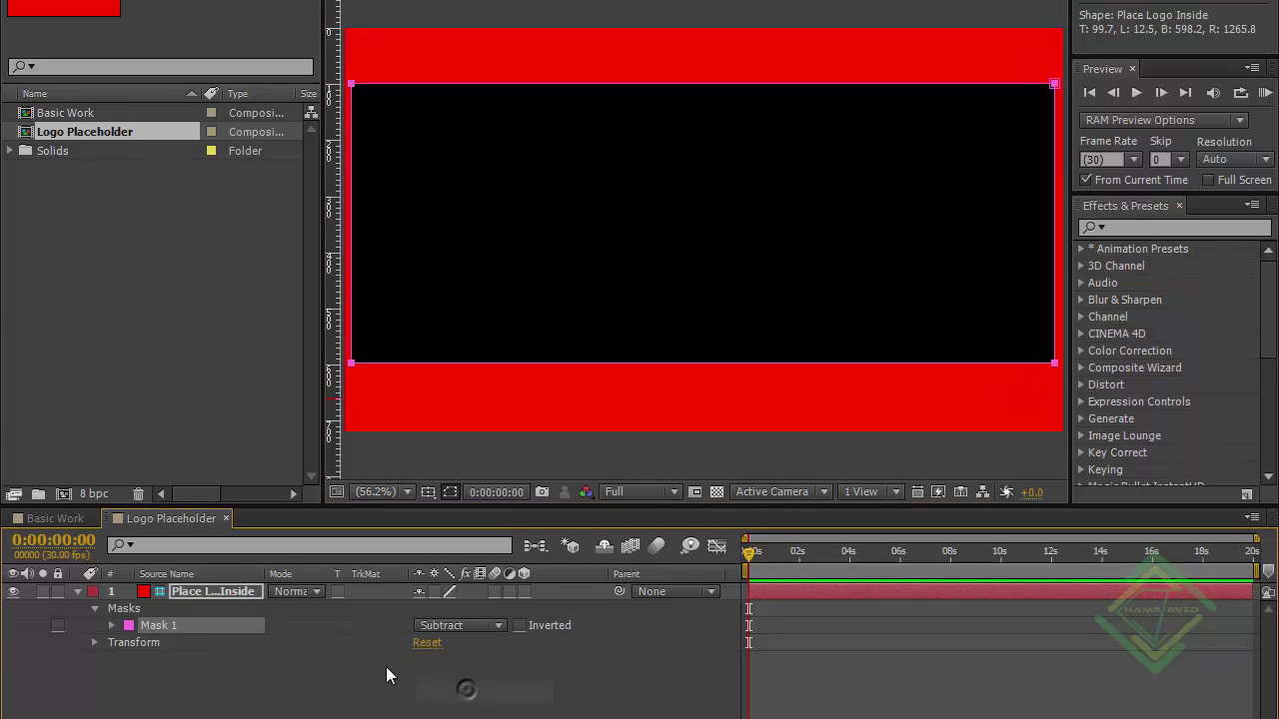
Set the opacity of the Place Logo Inside layer to 50%.
click(184, 591)
text(t)
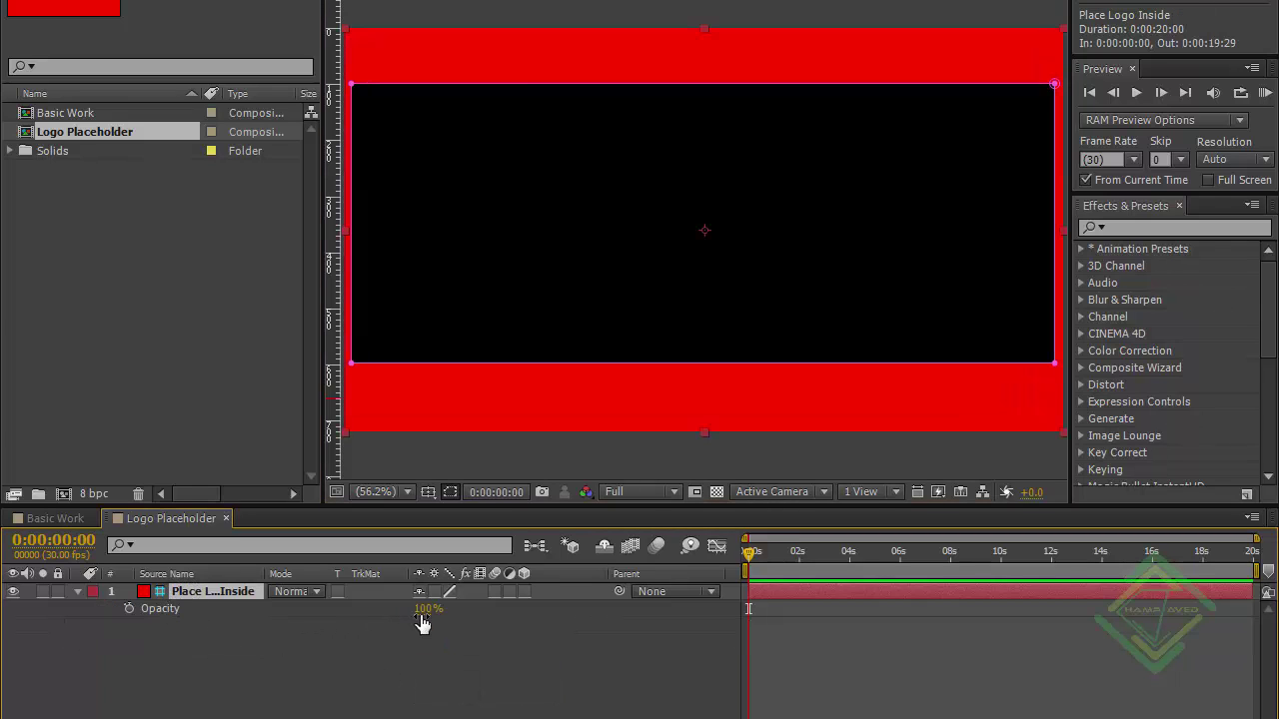
text(50)
key(Return)
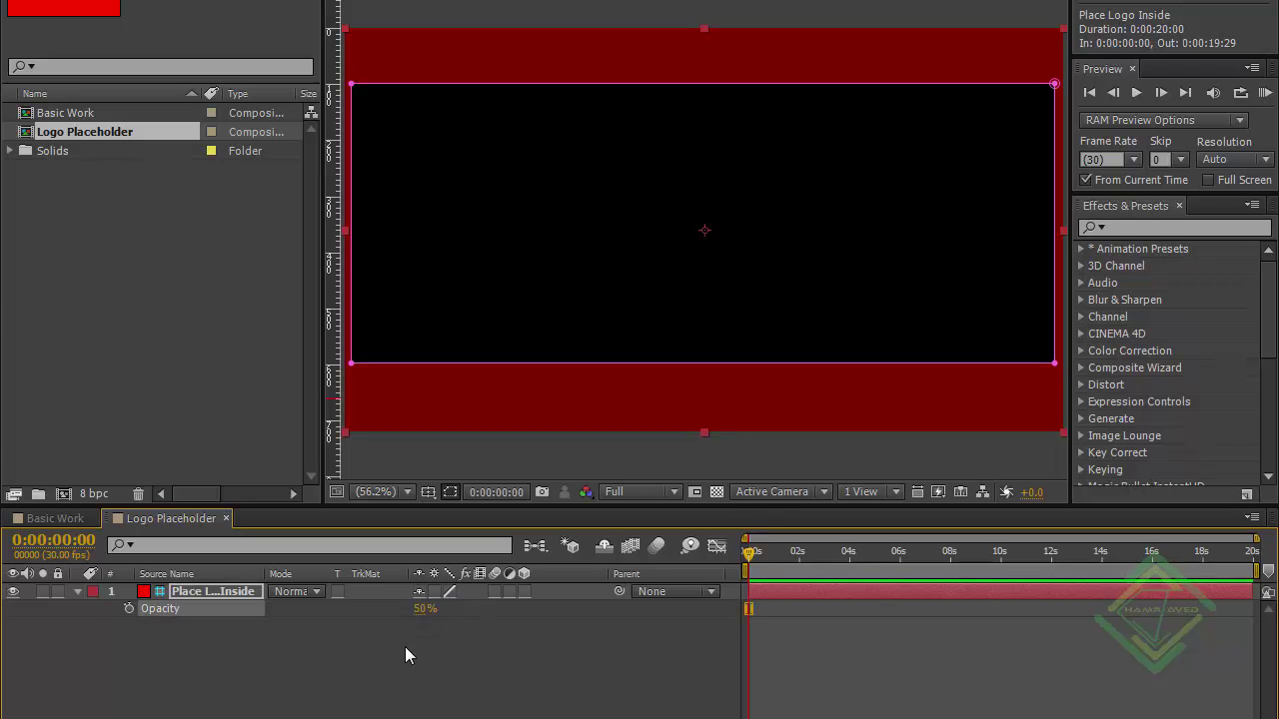
Collapse the Place Logo Inside layer's properties, deselect it and show the transparency grid for the Logo Placeholder composition.
click(77, 591)
click(426, 623)
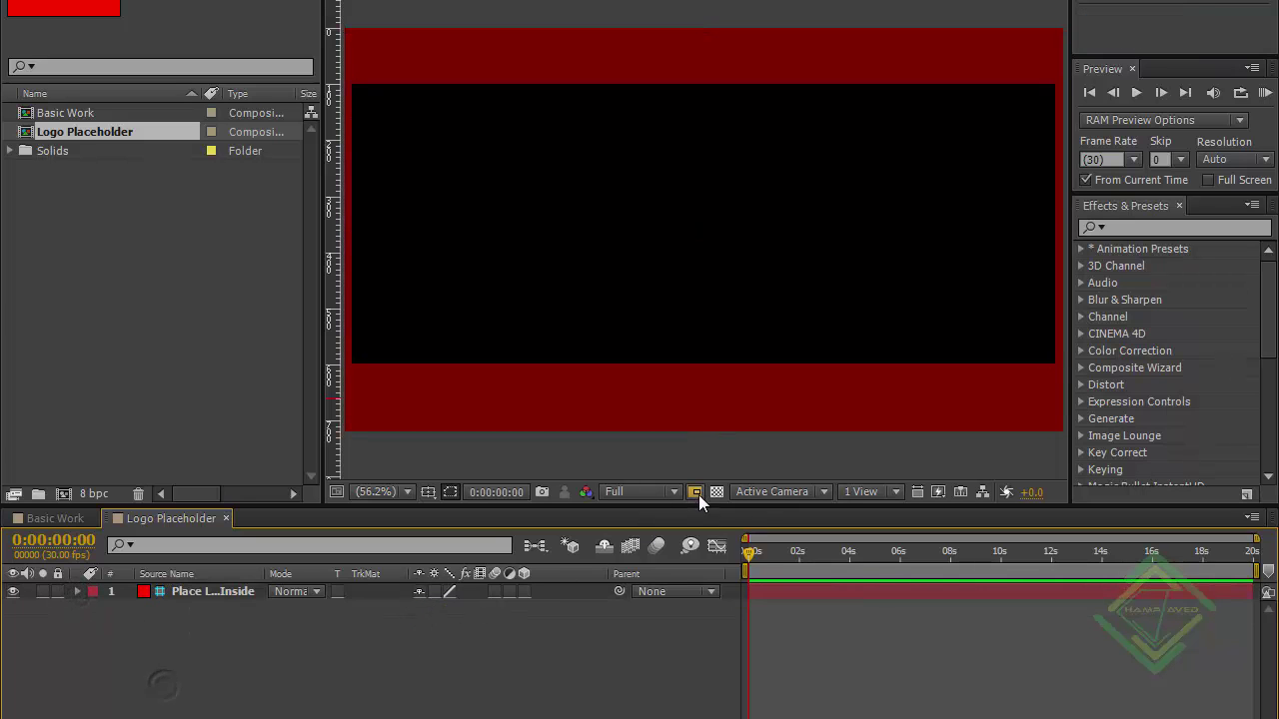
click(716, 491)
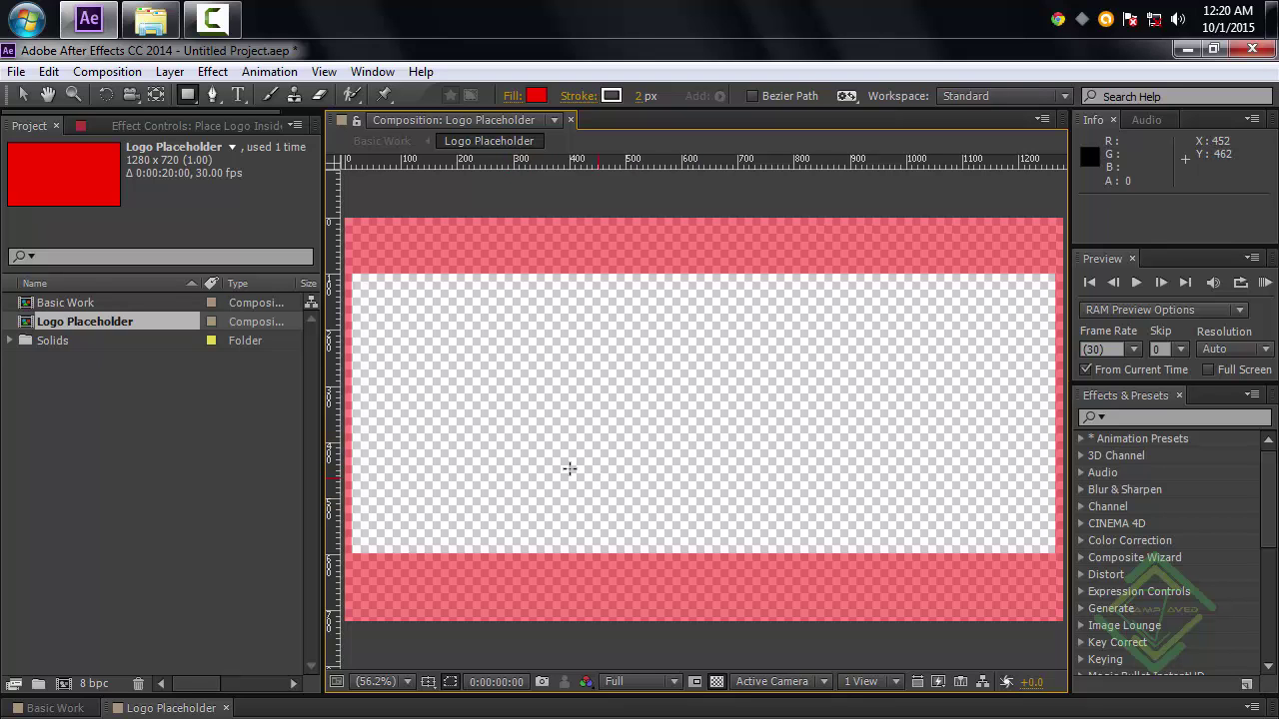
Import the eid mubarak EPS file from the Documents library and add it to Logo Placeholder below the Place Logo Inside layer.
click(22, 95)
click(148, 28)
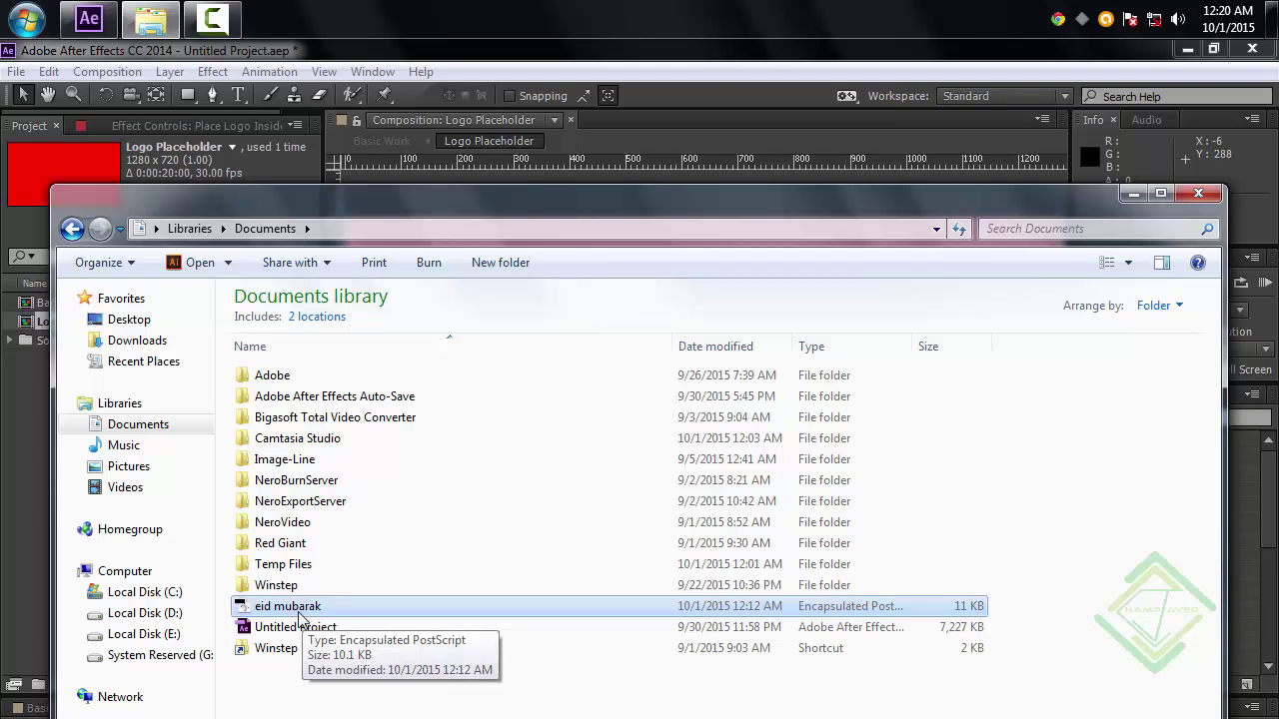
mouse_move(298, 619)
mouse_down()
mouse_move(115, 12)
mouse_move(95, 10)
mouse_move(70, 60)
mouse_move(103, 57)
mouse_move(100, 20)
mouse_move(290, 611)
mouse_move(250, 535)
mouse_move(290, 607)
mouse_up()
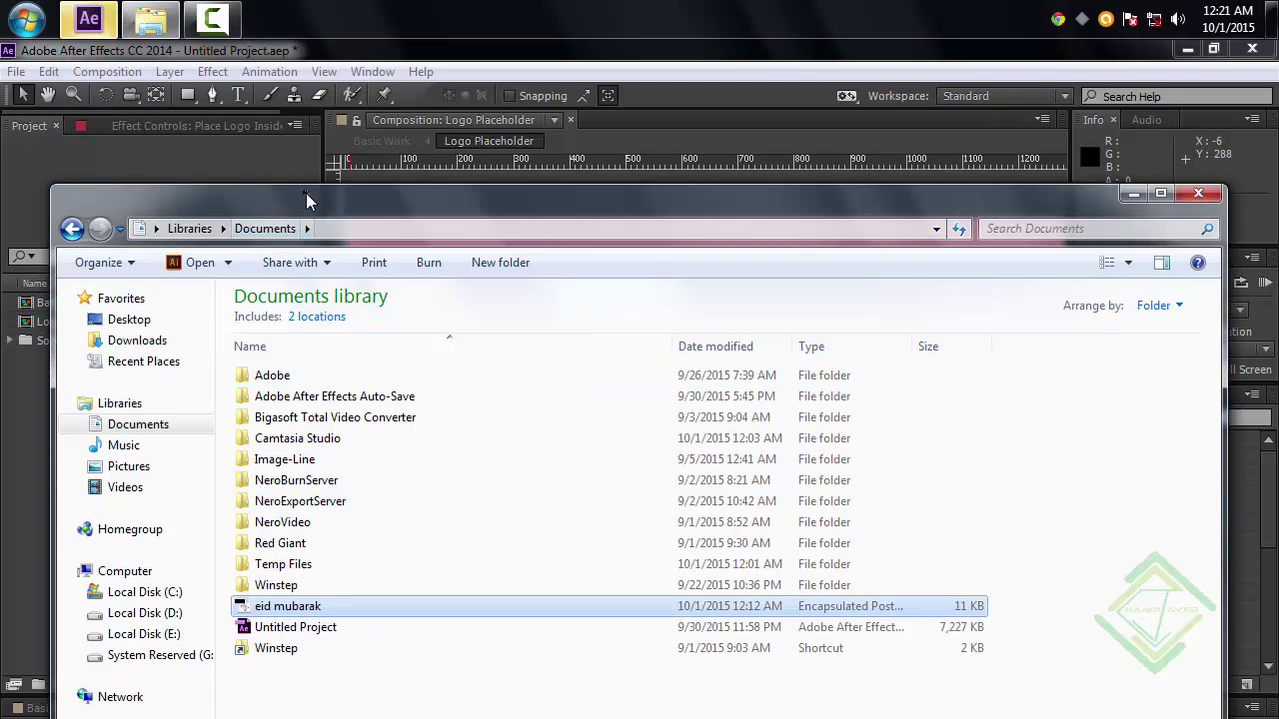
click(82, 27)
click(150, 22)
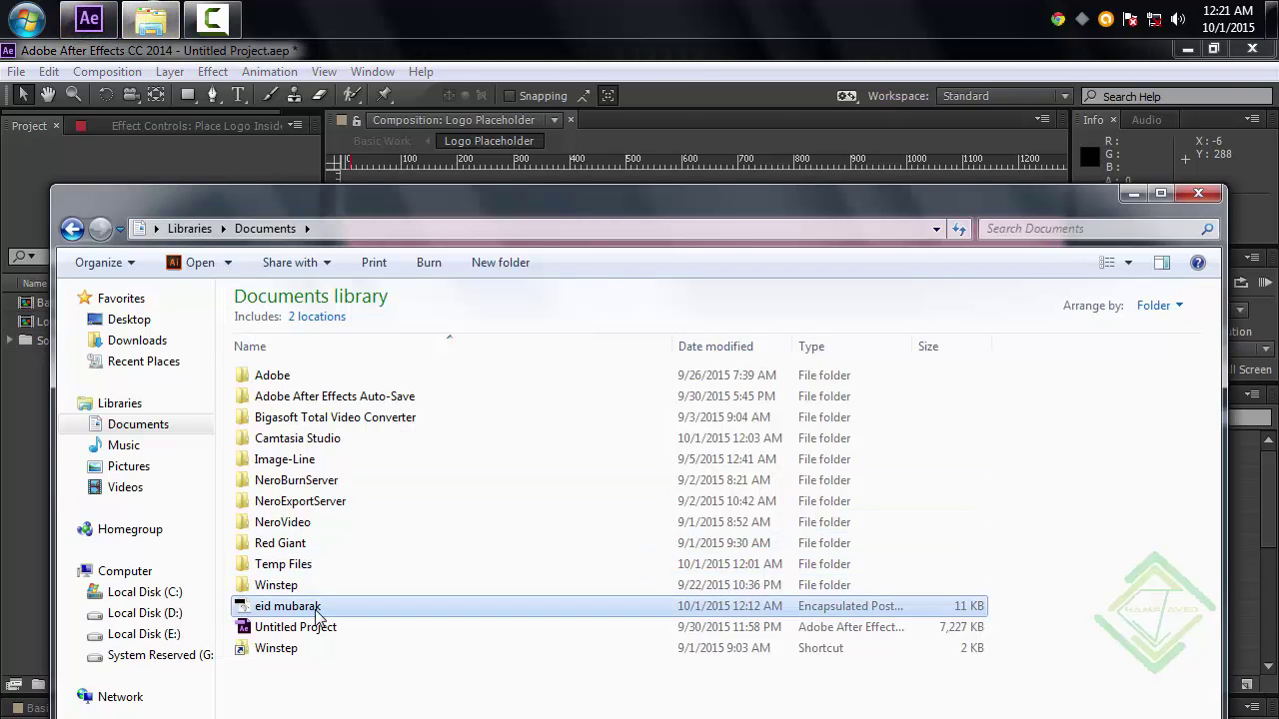
drag(312, 607, 149, 474)
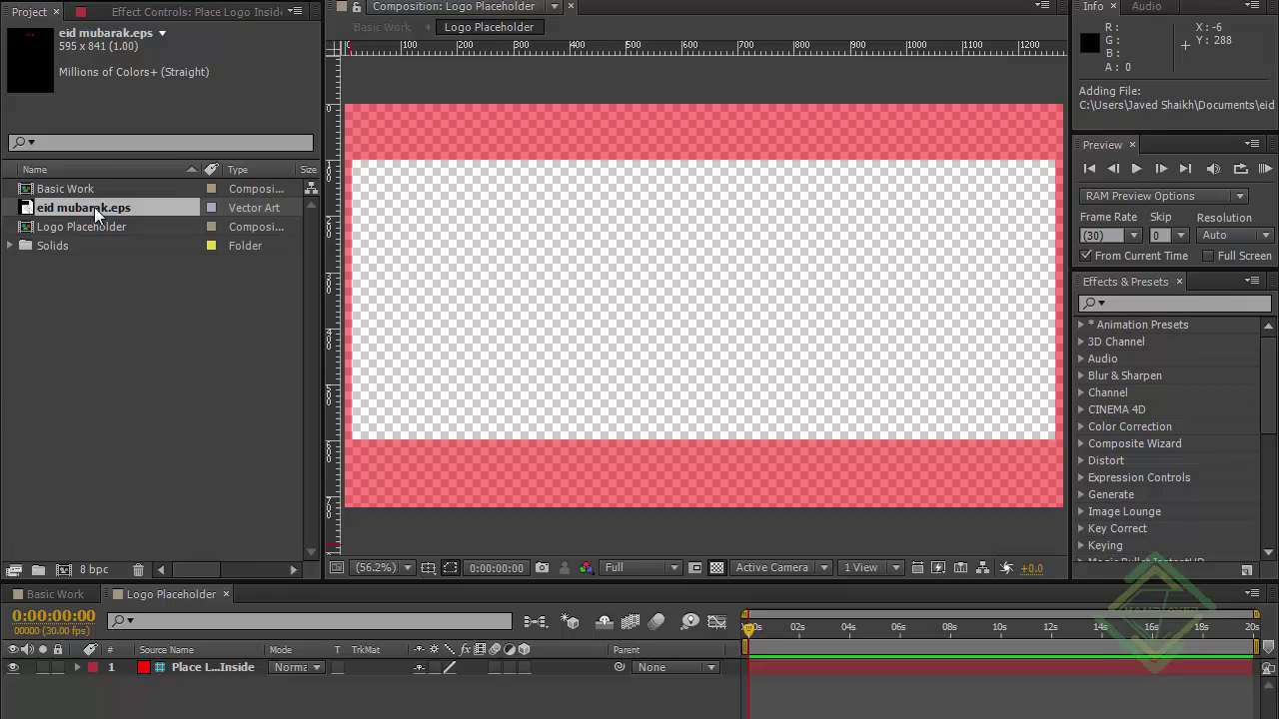
drag(93, 322, 192, 634)
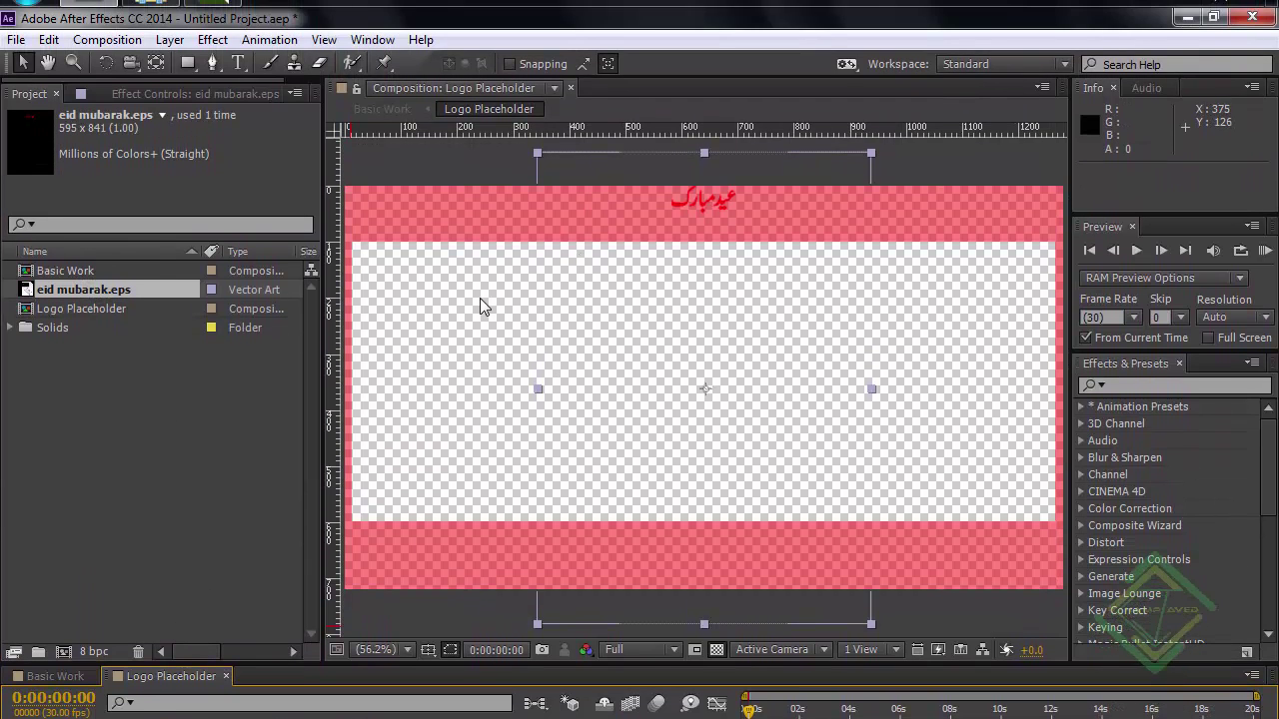
Move the eid mubarak.eps layer's anchor point onto the red lettering and reposition the artwork near the middle of the guide frame.
click(156, 62)
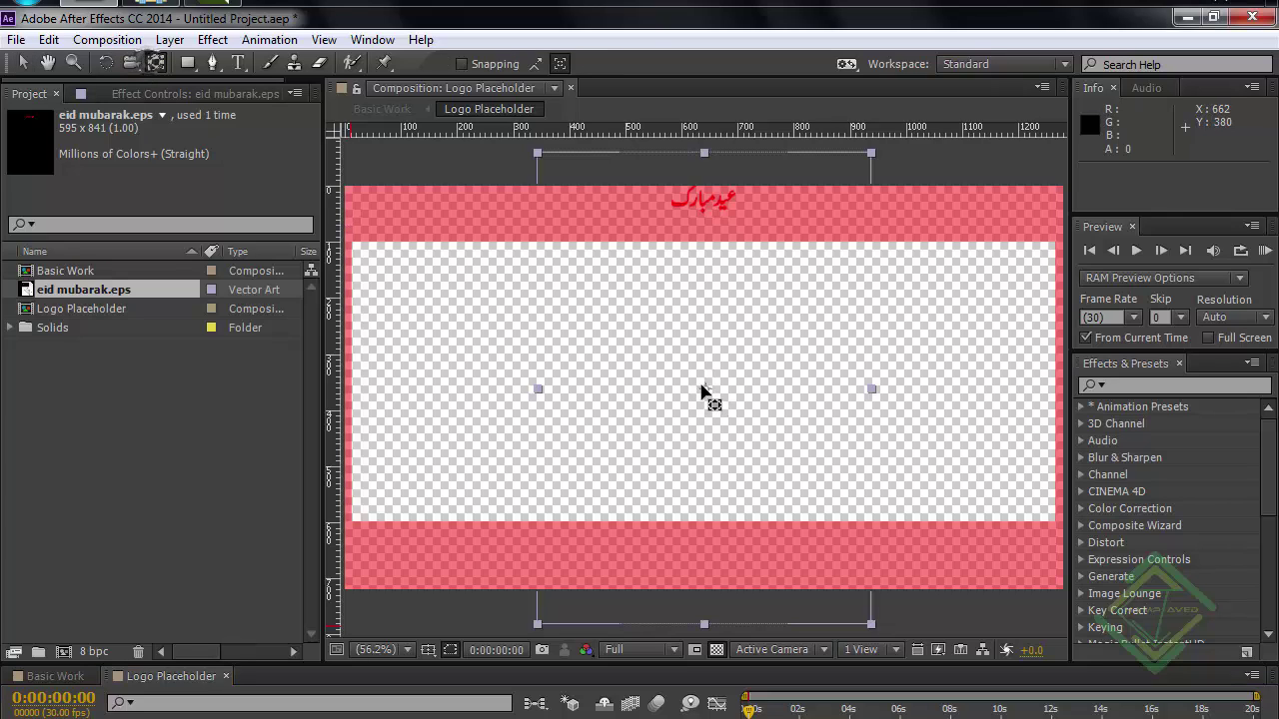
drag(705, 395, 704, 203)
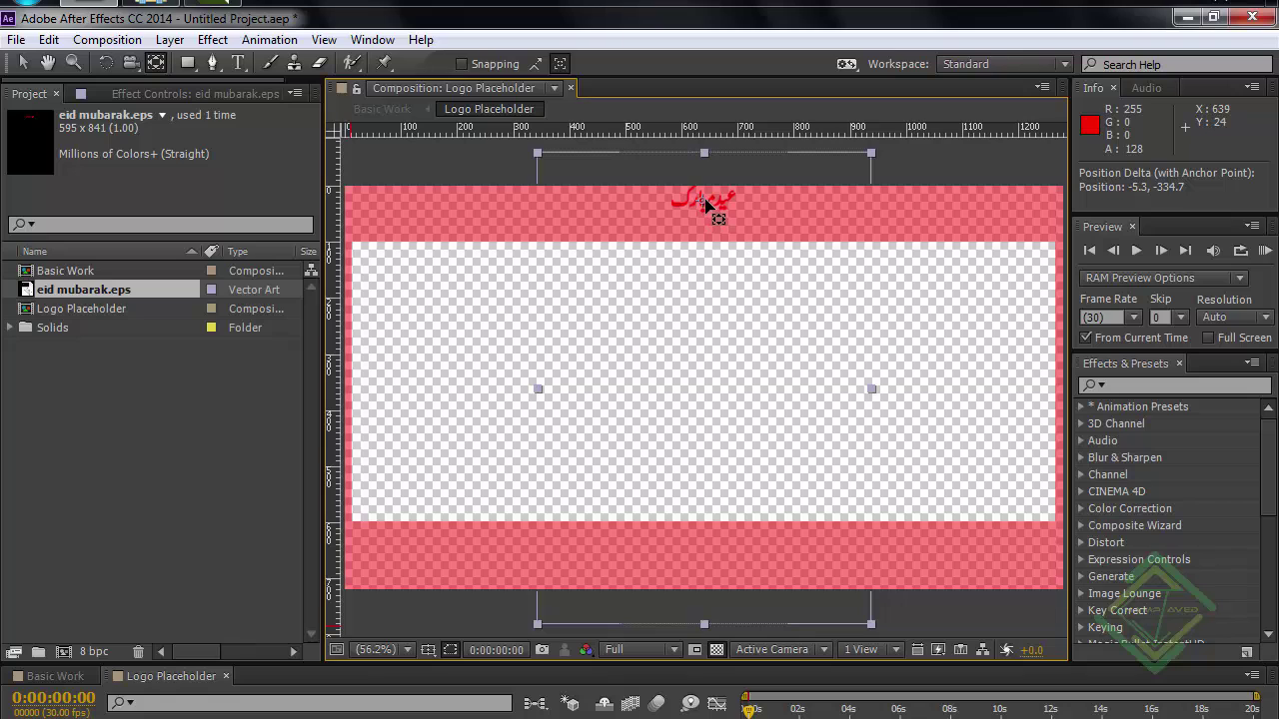
click(24, 64)
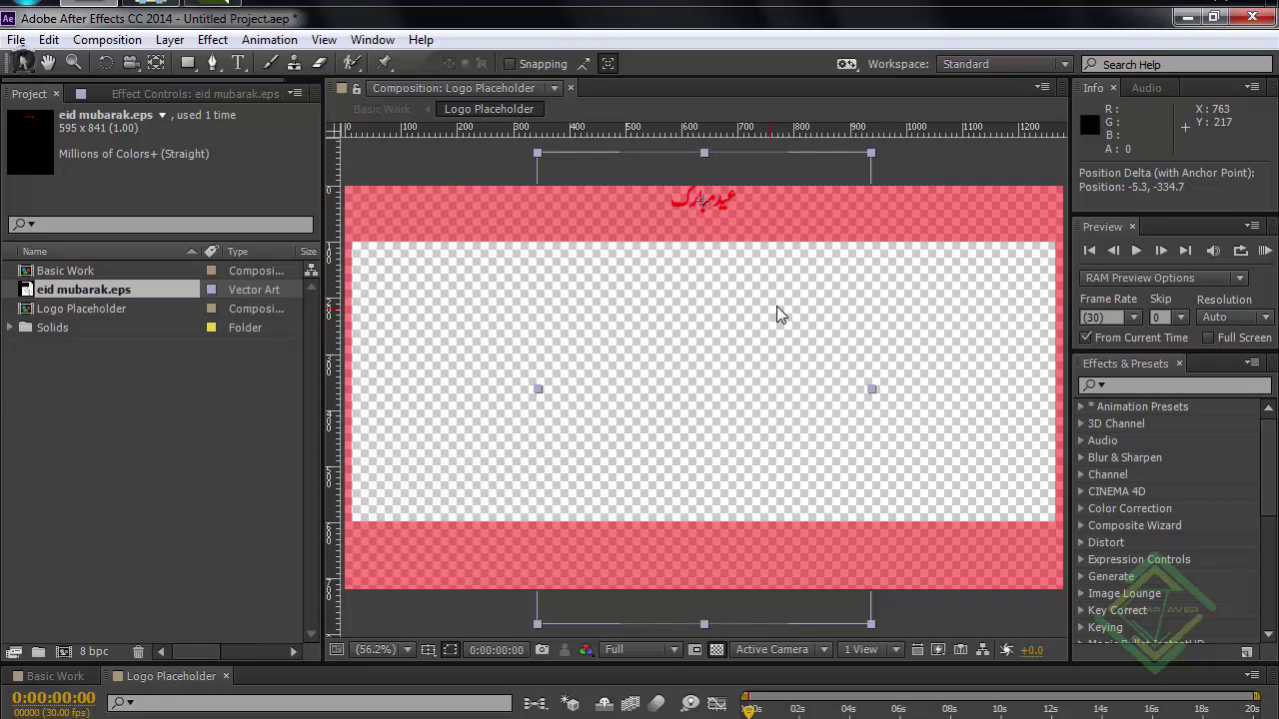
drag(776, 314, 759, 489)
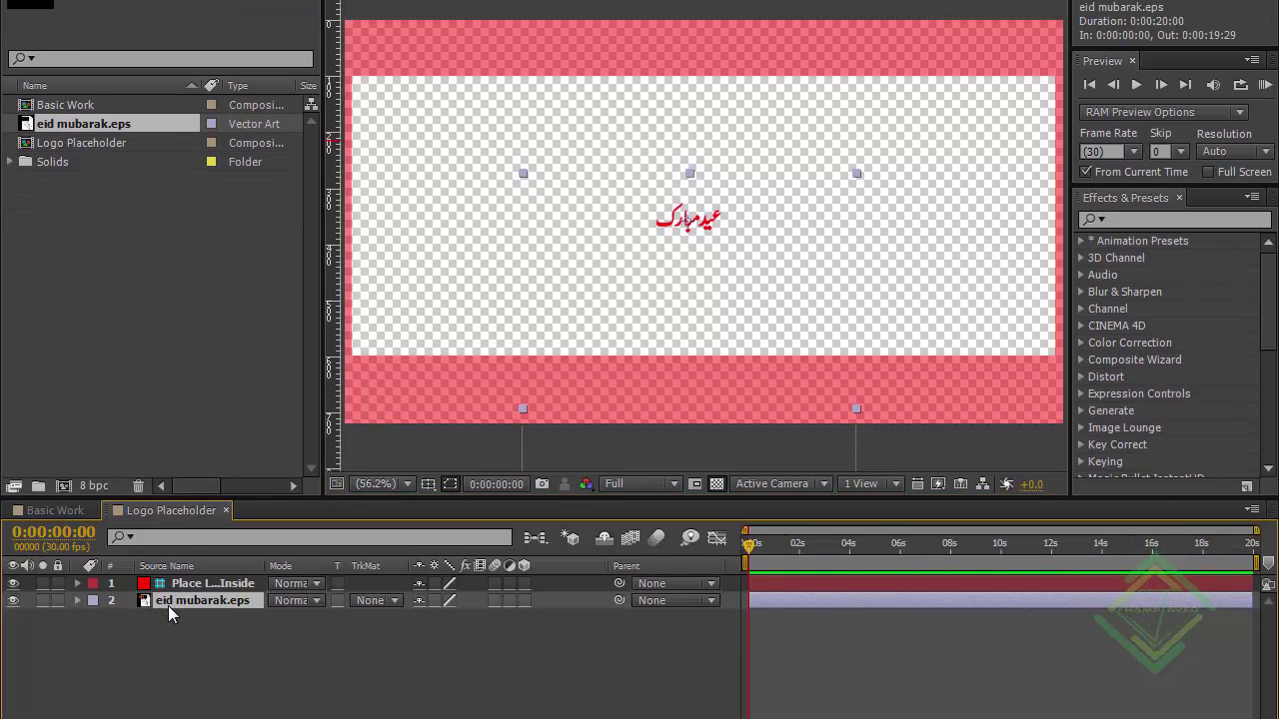
Scale the eid mubarak.eps layer to 878% and shift it down to about (609.7, 381.4) so the lettering fits inside the guide frame.
key(s)
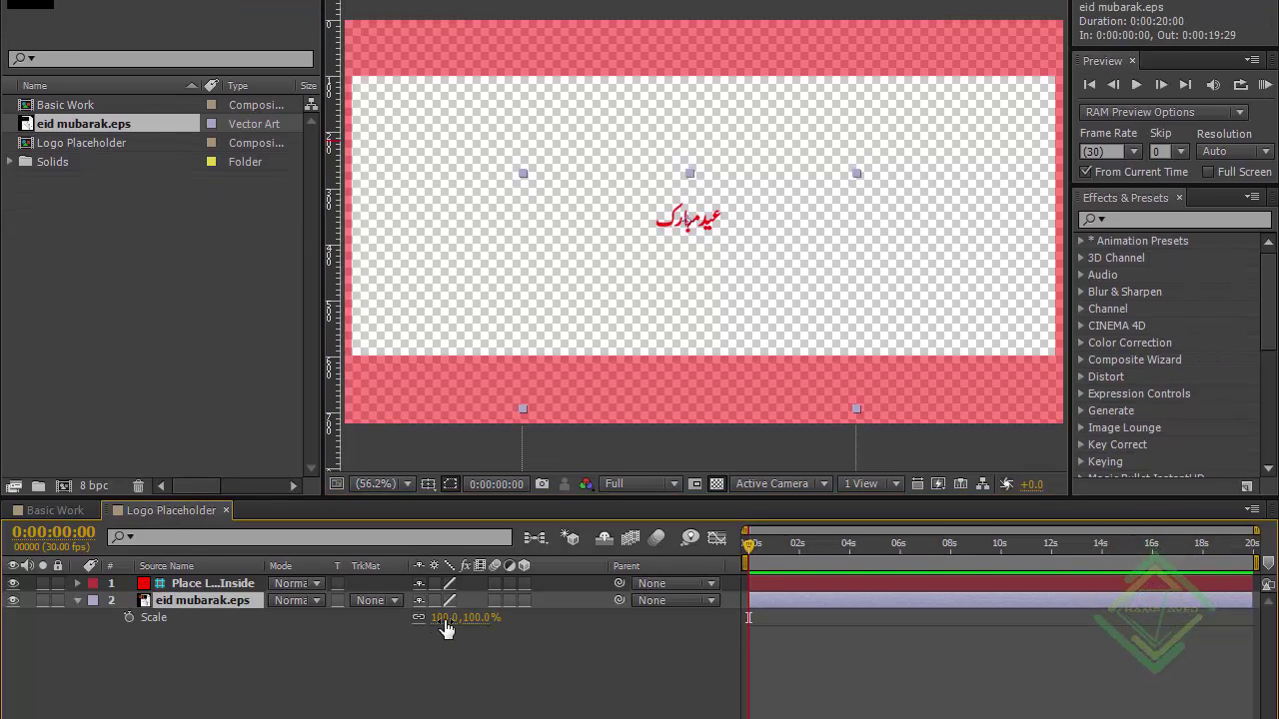
drag(435, 618, 456, 618)
drag(724, 600, 1034, 605)
drag(450, 618, 485, 618)
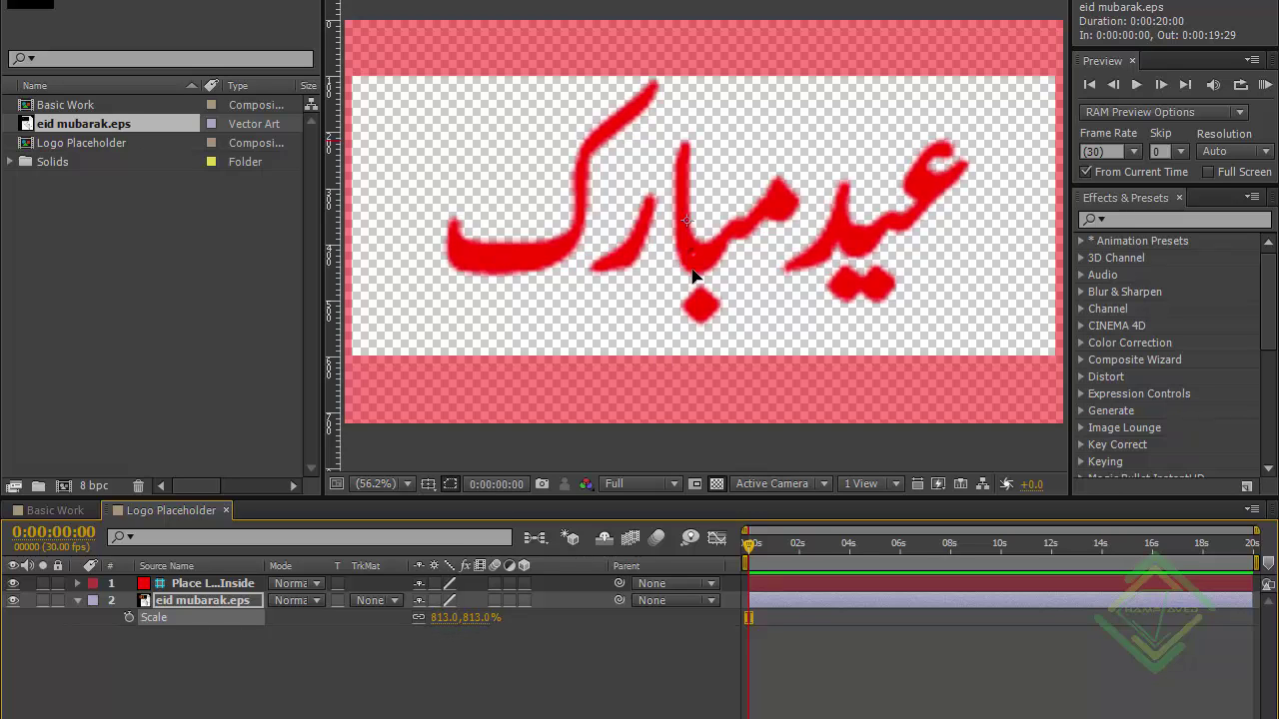
drag(691, 260, 691, 274)
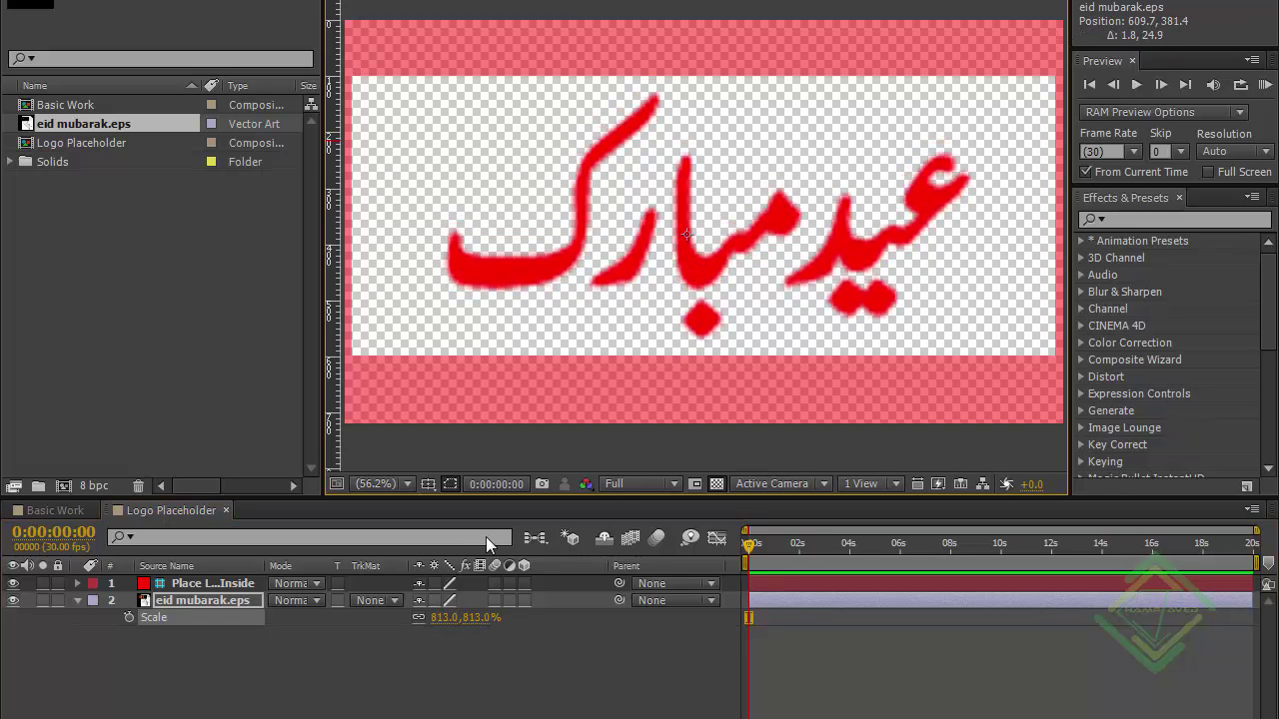
drag(446, 619, 514, 619)
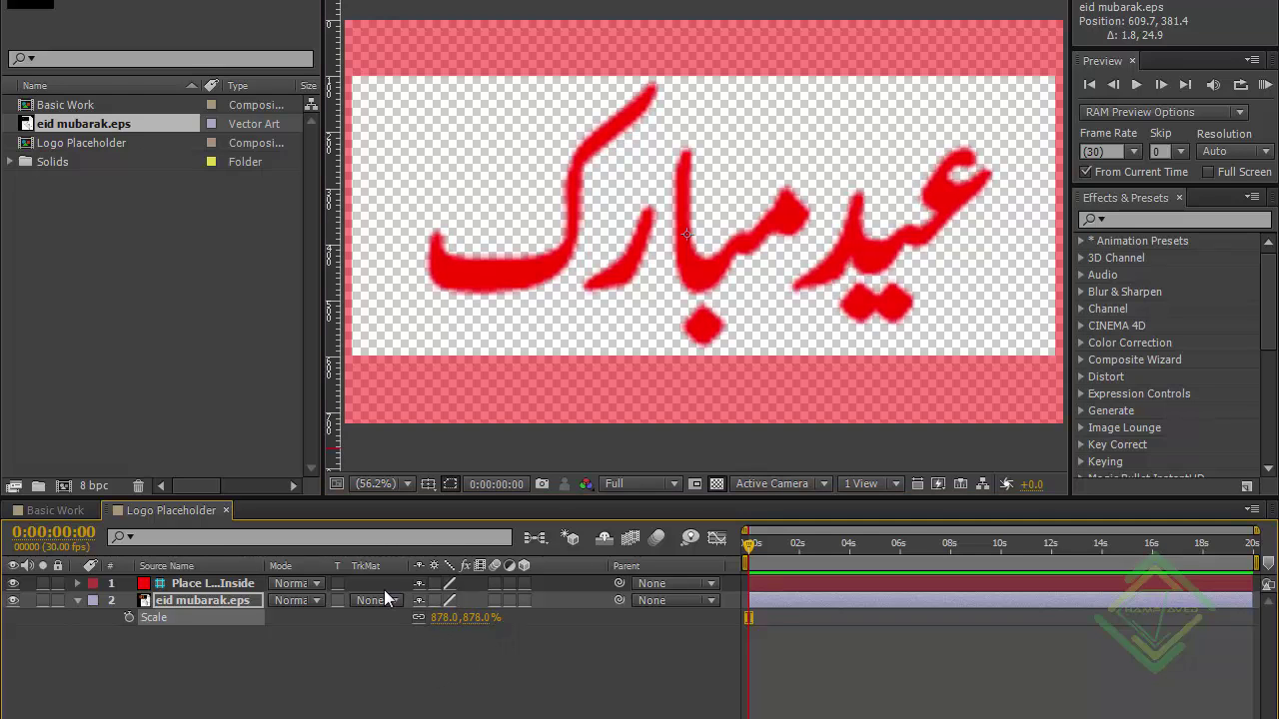
Enable continuous rasterization on the eid mubarak.eps layer to sharpen the enlarged vector lettering.
click(181, 585)
click(183, 601)
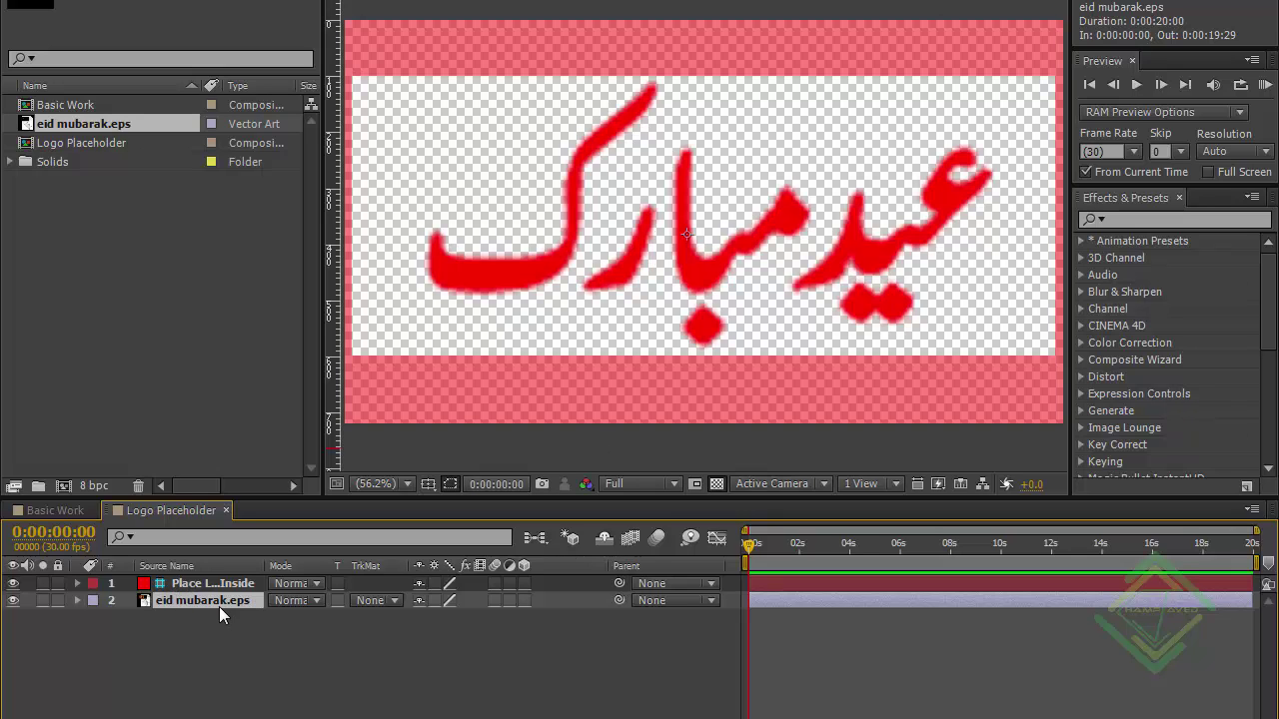
click(435, 601)
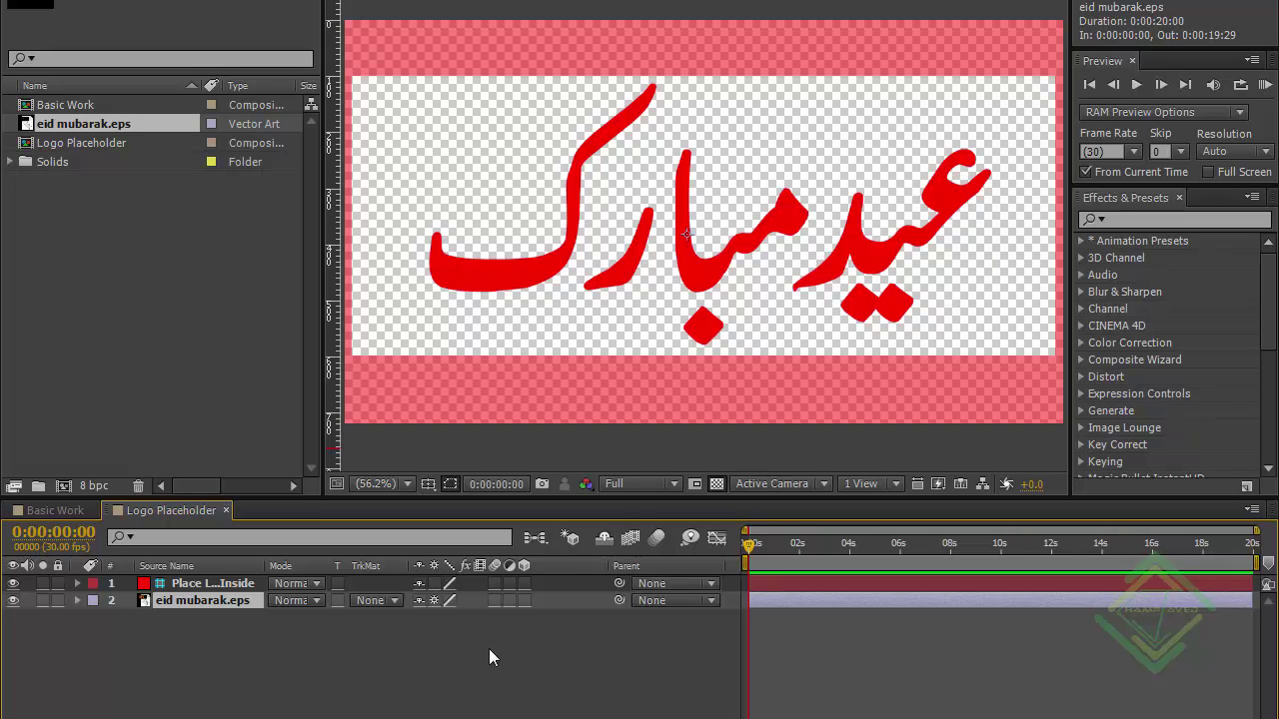
Close the Logo Placeholder composition, find the Tint effect and apply it to the Logo Placeholder layer in Basic Work.
click(224, 511)
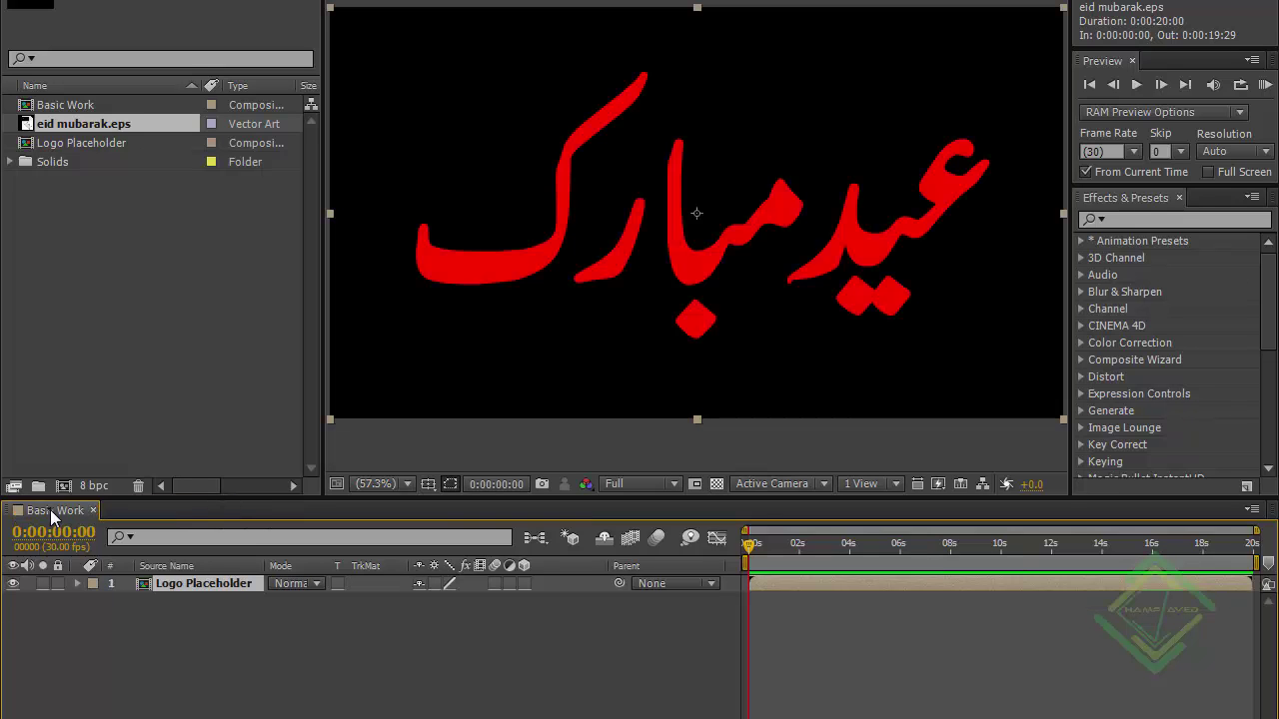
click(199, 583)
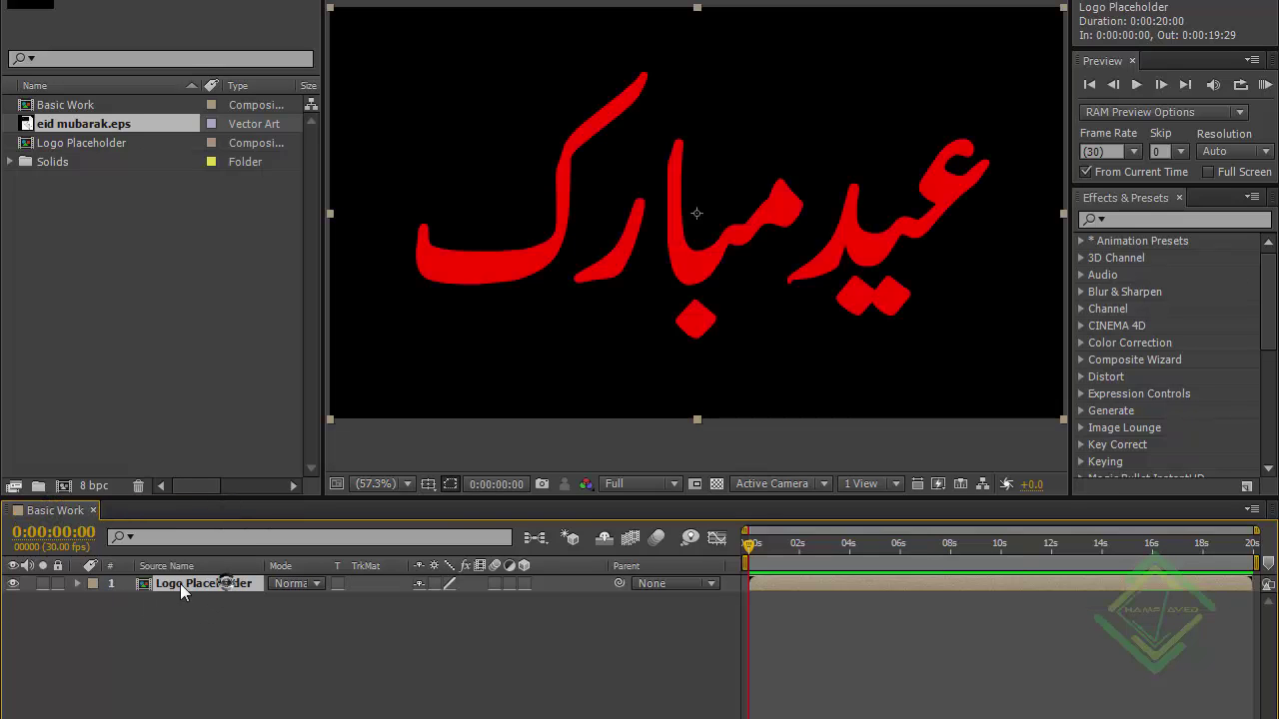
click(1112, 220)
text(tint)
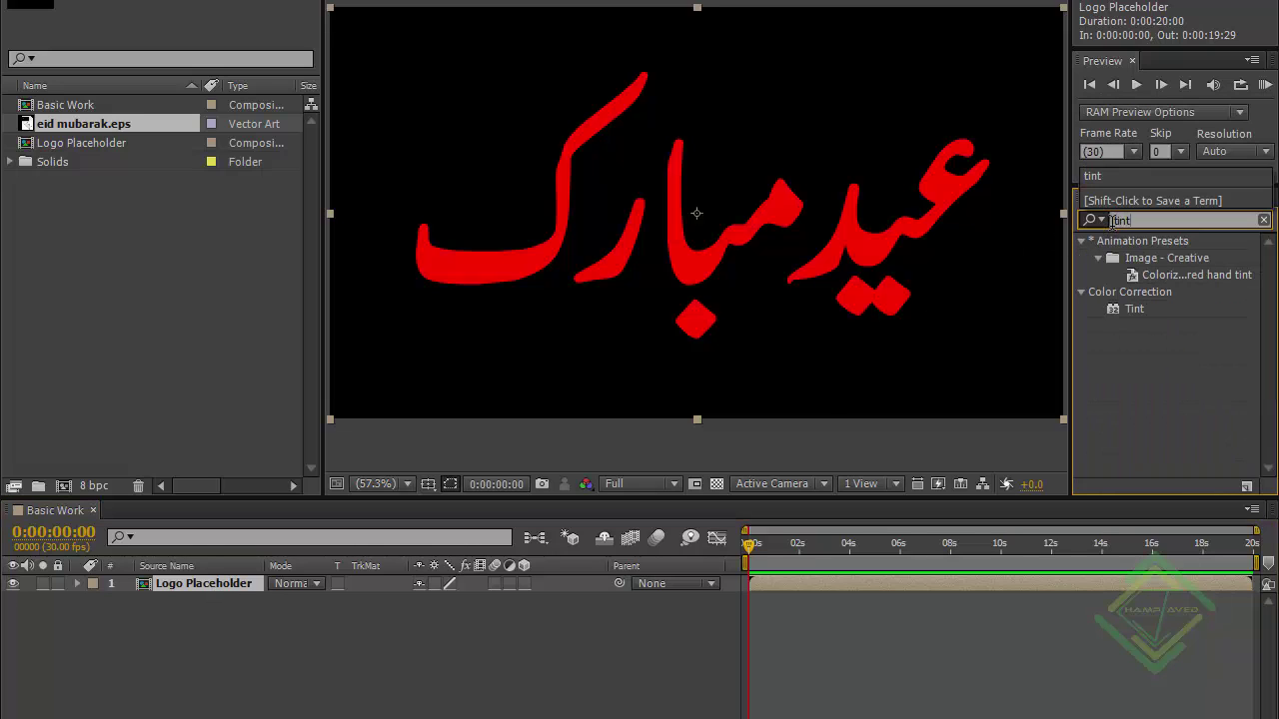
drag(1136, 312, 209, 589)
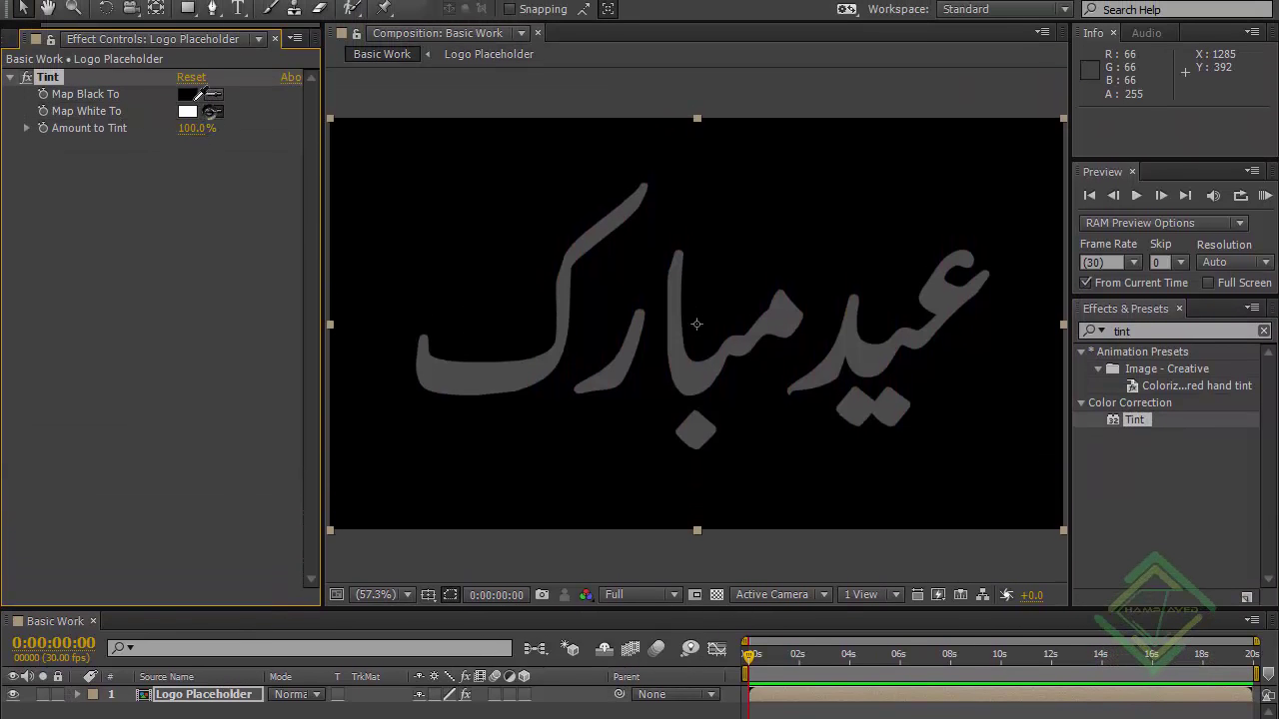
Set the Tint's Map White To colour to black by sampling the Map Black To swatch, and show the transparency grid.
click(213, 111)
click(185, 95)
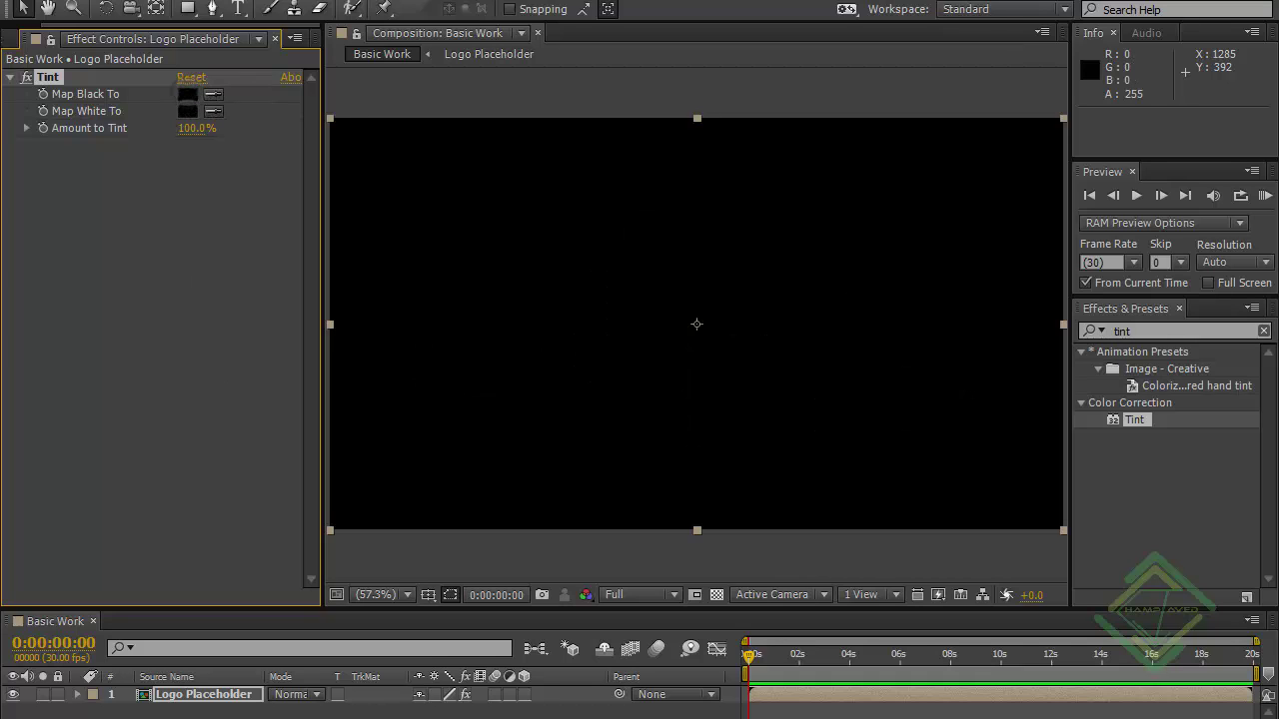
click(239, 696)
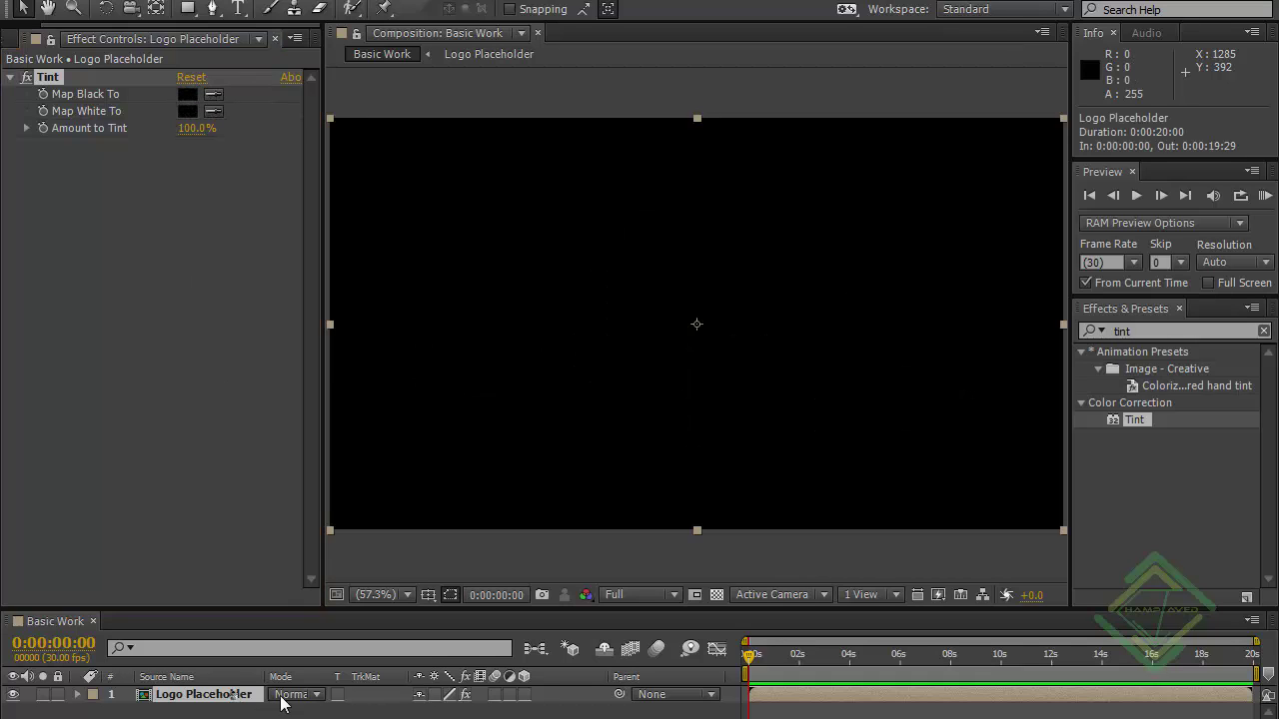
click(716, 596)
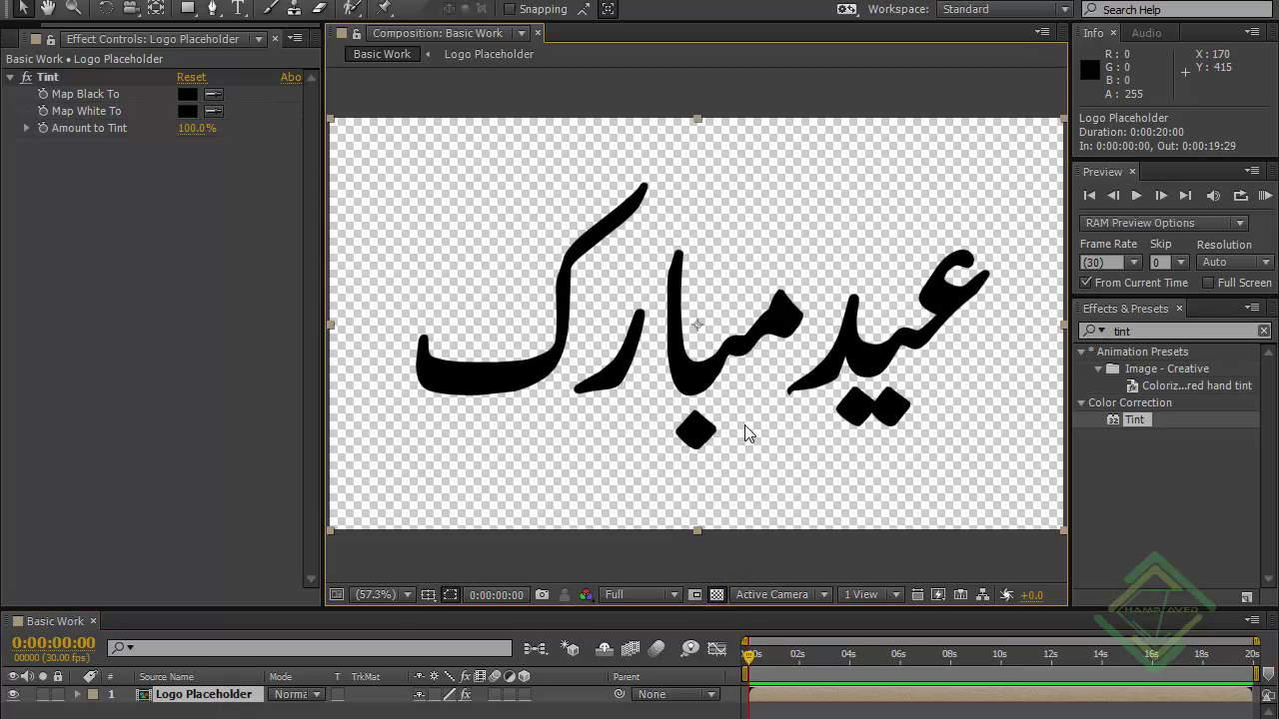
Pre-compose the tinted Logo Placeholder layer into a new composition named "Logo", moving all attributes into it.
click(232, 696)
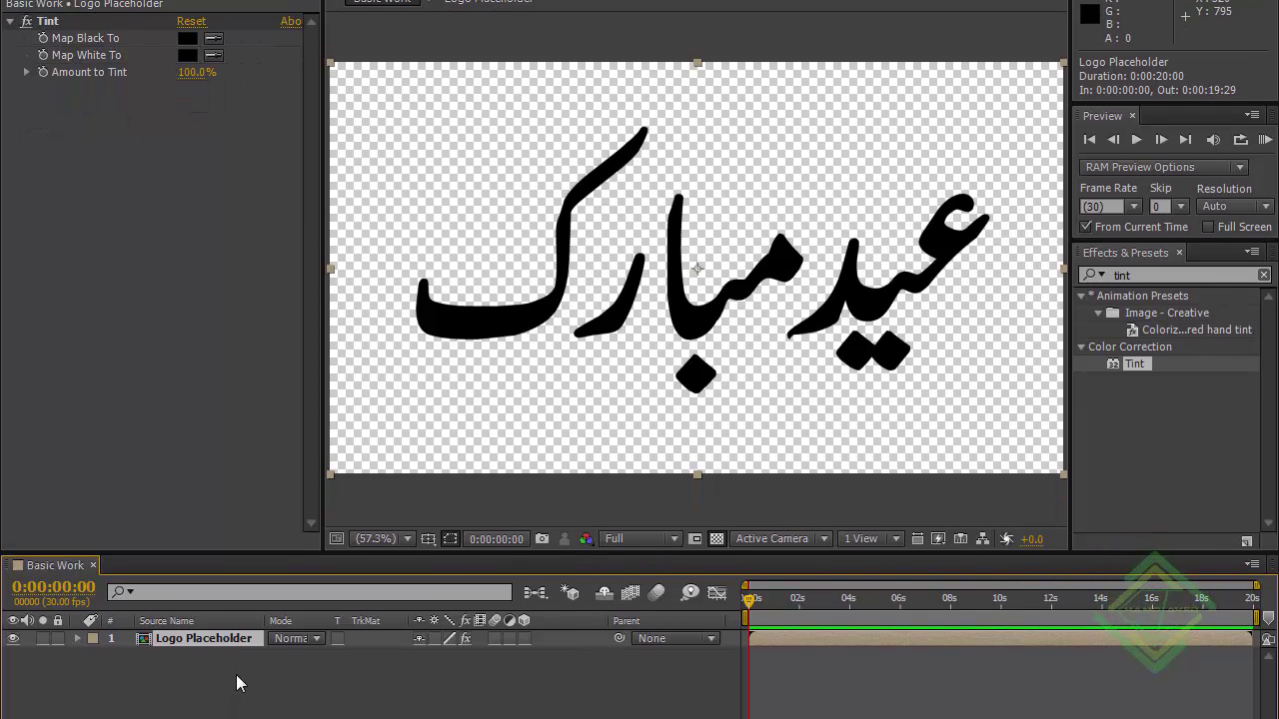
key(ctrl+shift+c)
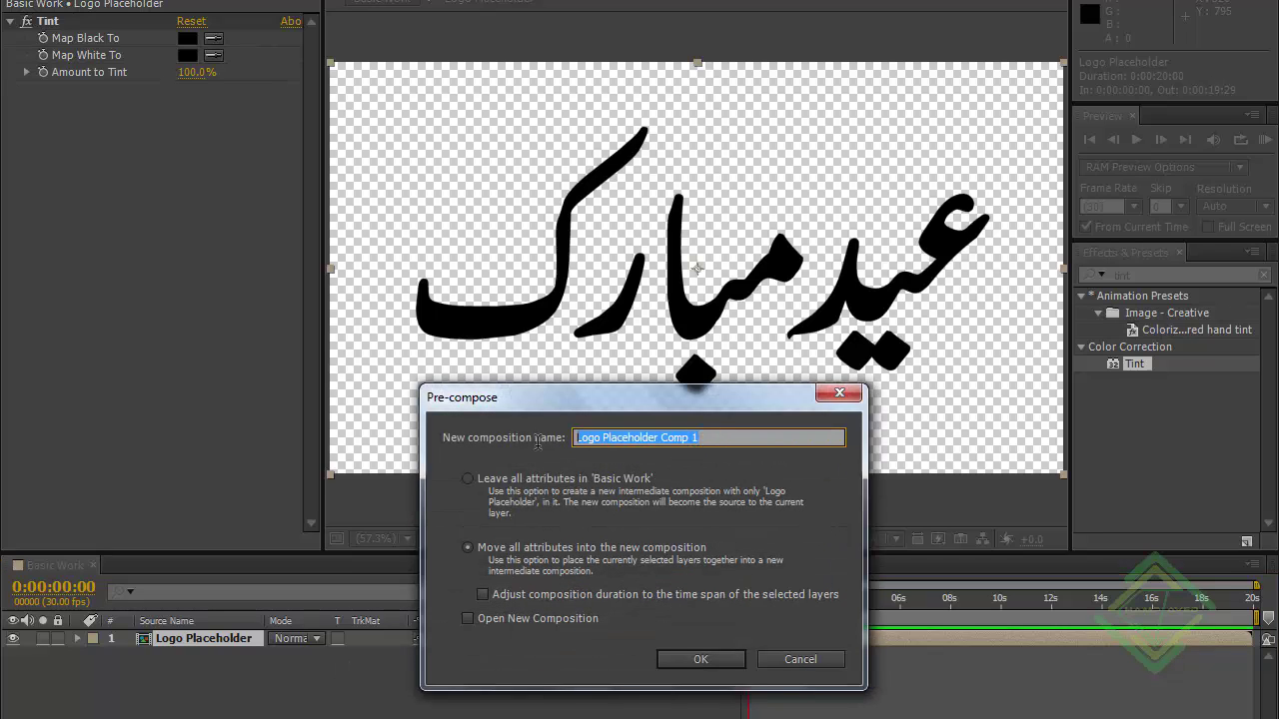
text(L)
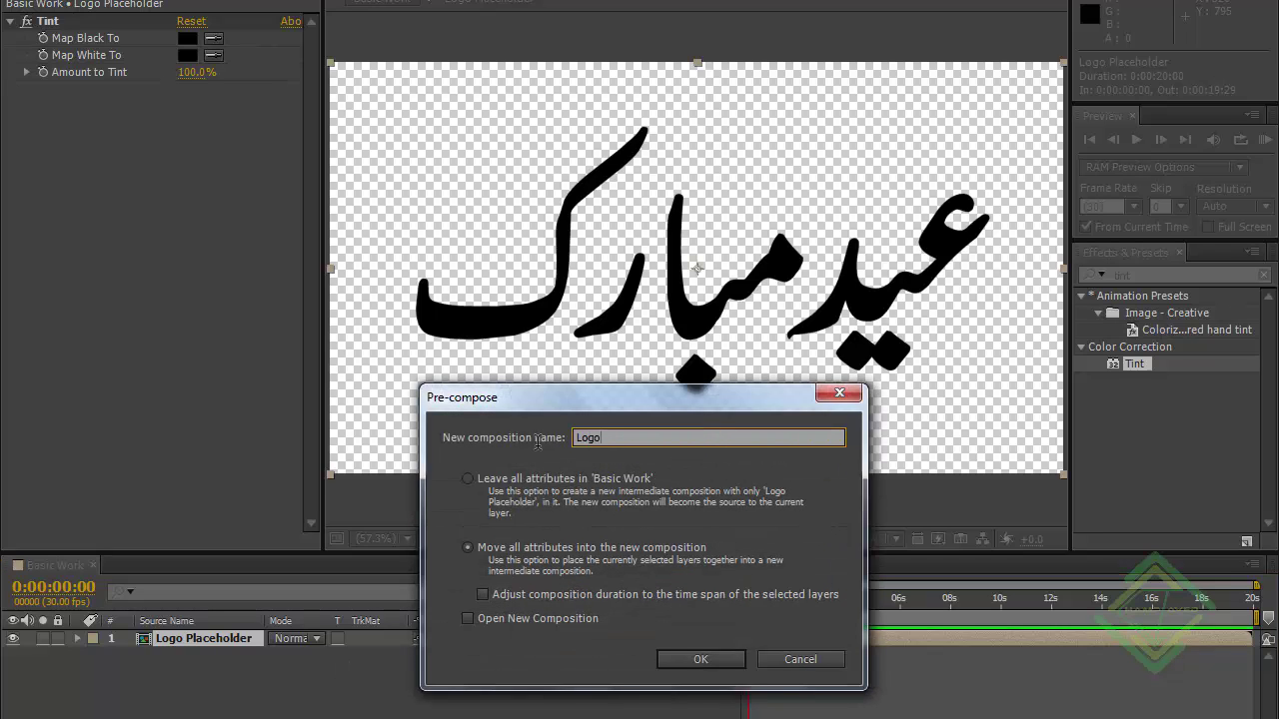
text(ogo)
click(683, 651)
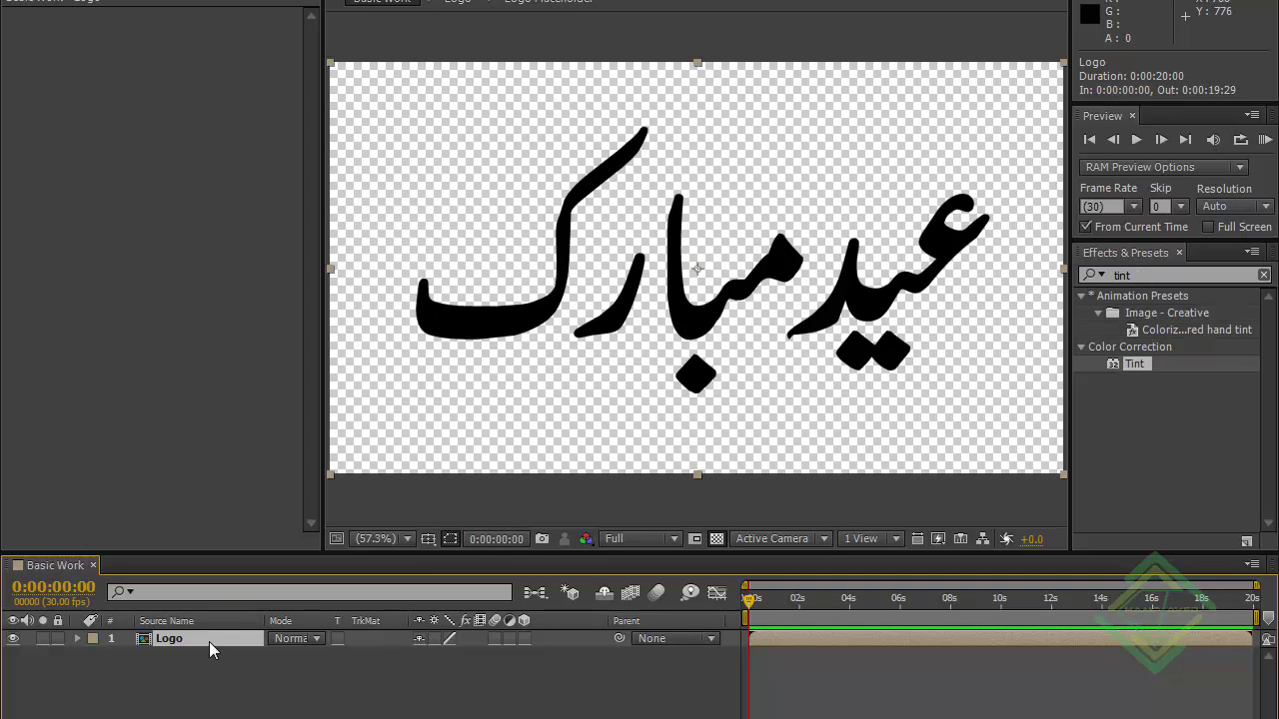
Apply Tint to the Logo layer, set Map Black To to dark grey 252525 and sample the same colour for Map White To.
double_click(1131, 364)
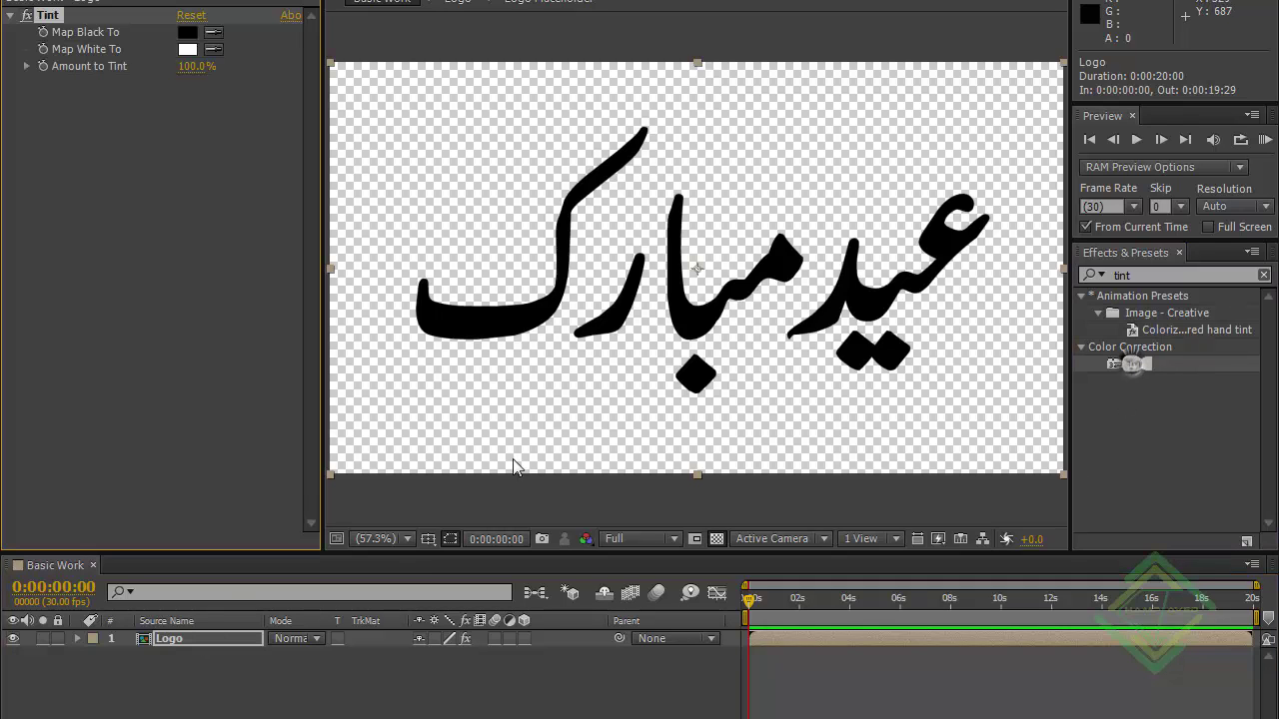
click(223, 637)
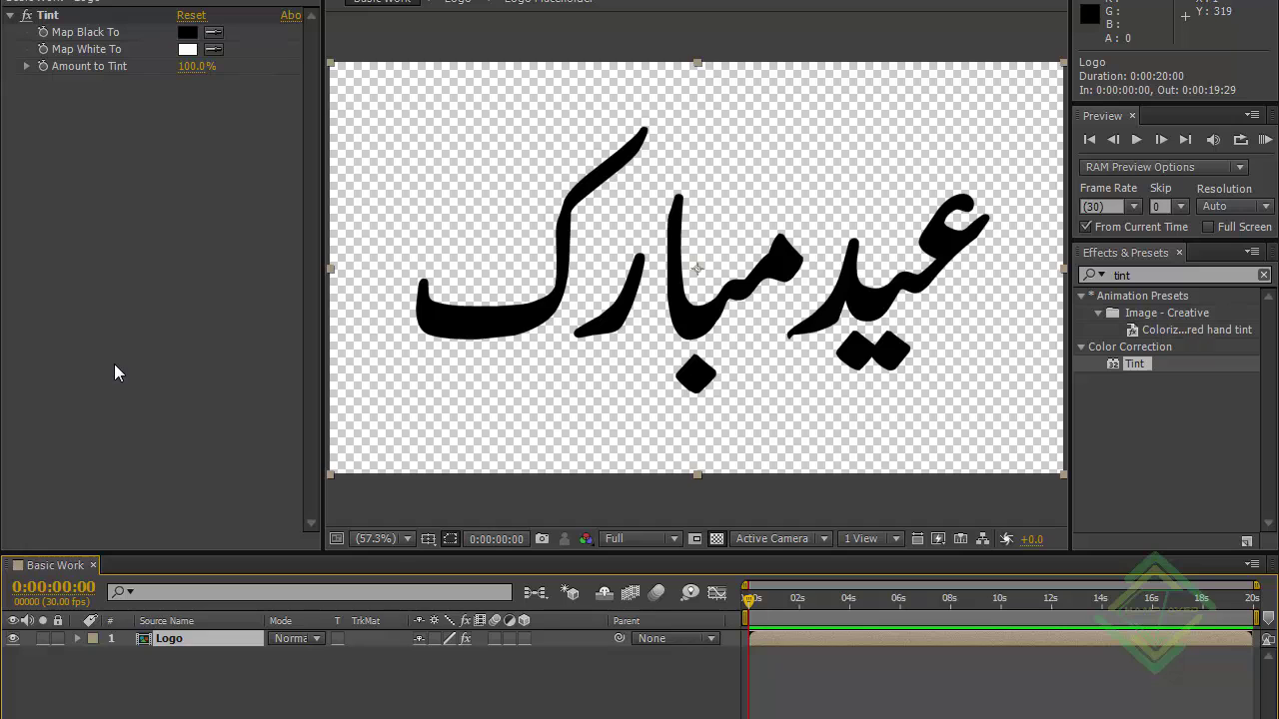
click(186, 32)
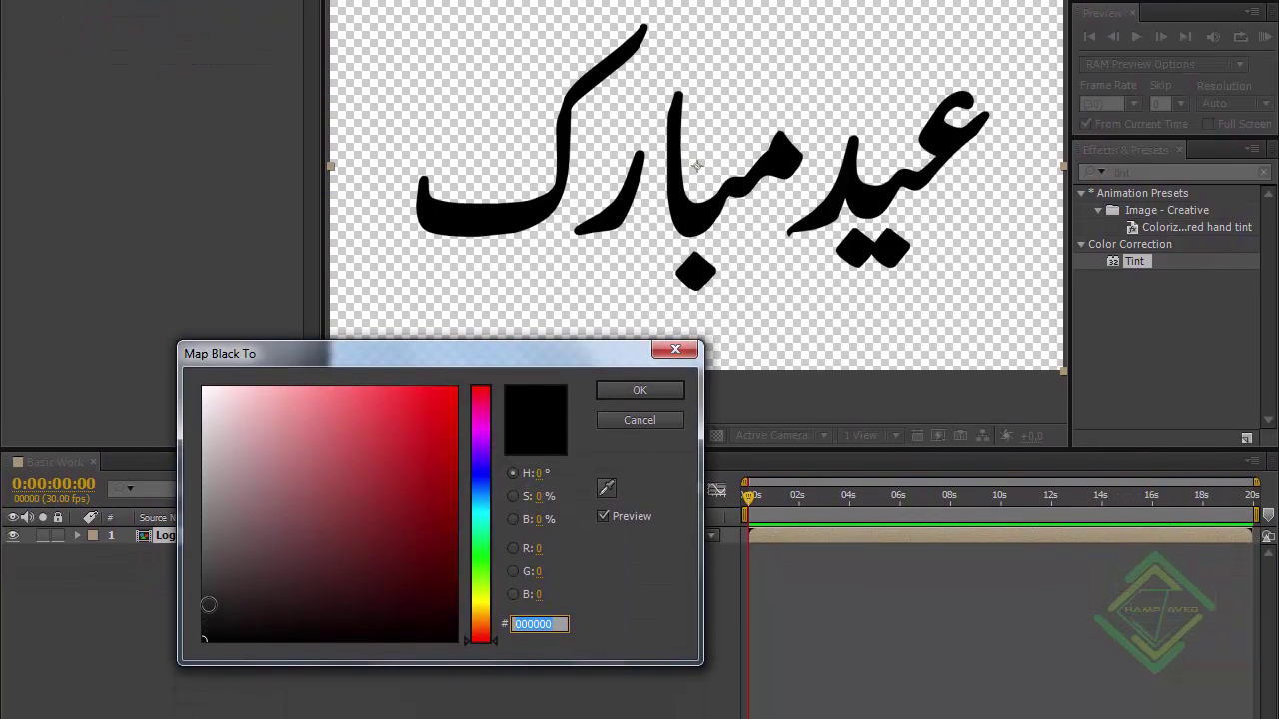
click(205, 606)
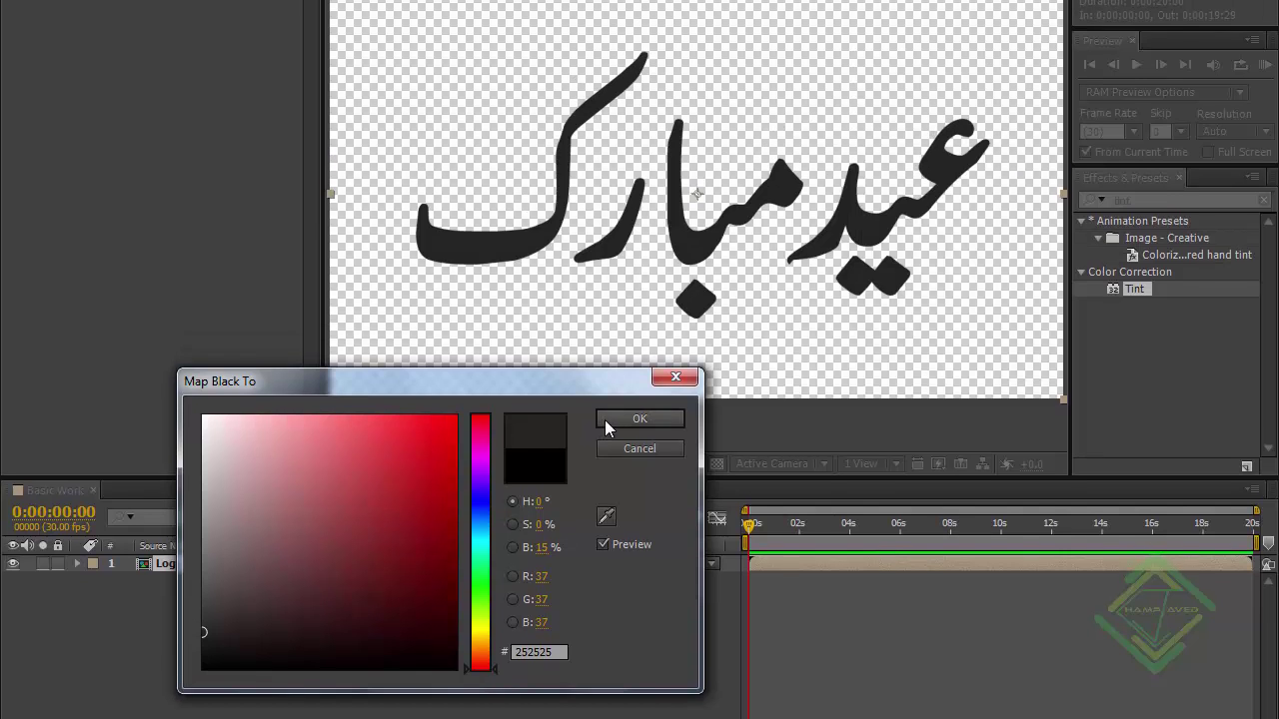
click(639, 391)
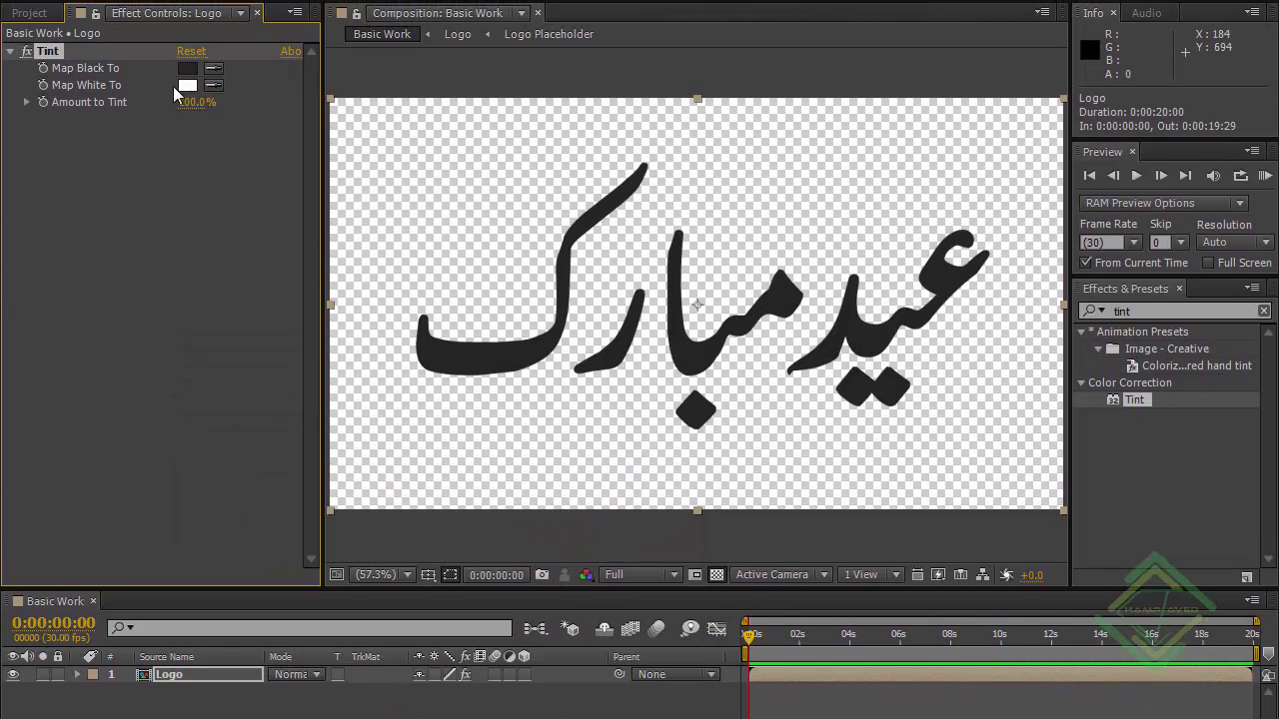
click(215, 88)
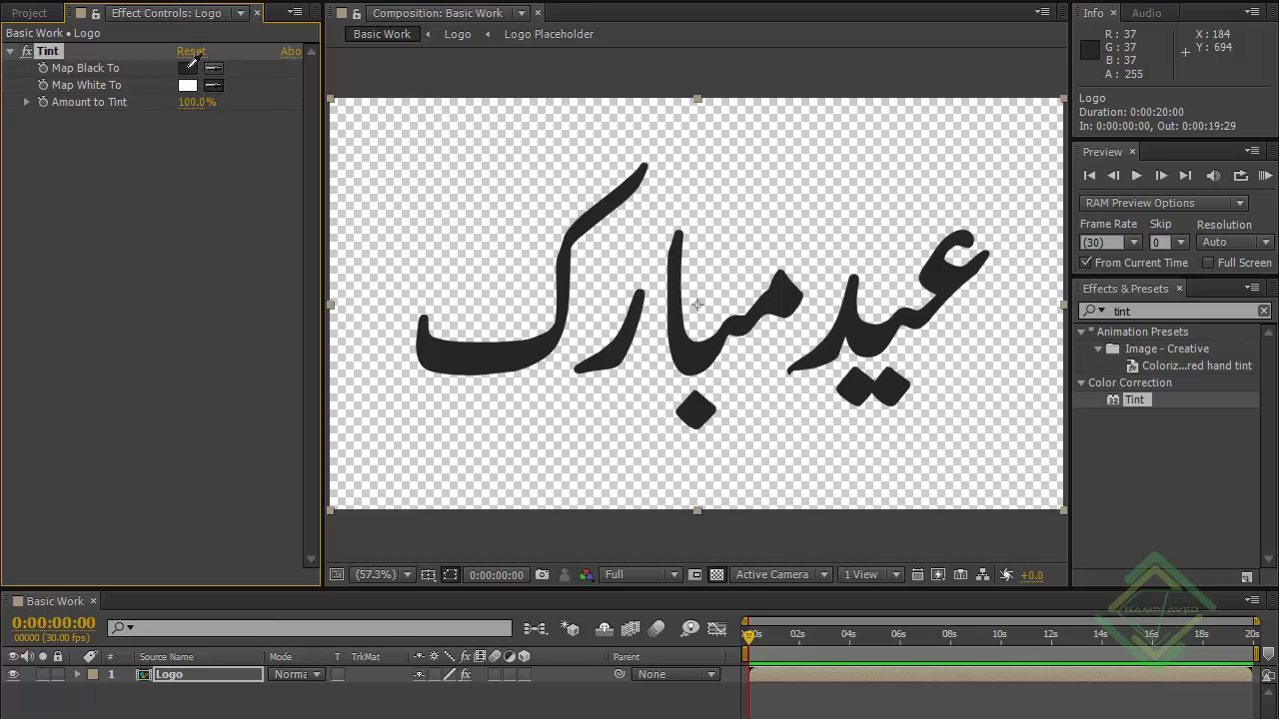
click(188, 66)
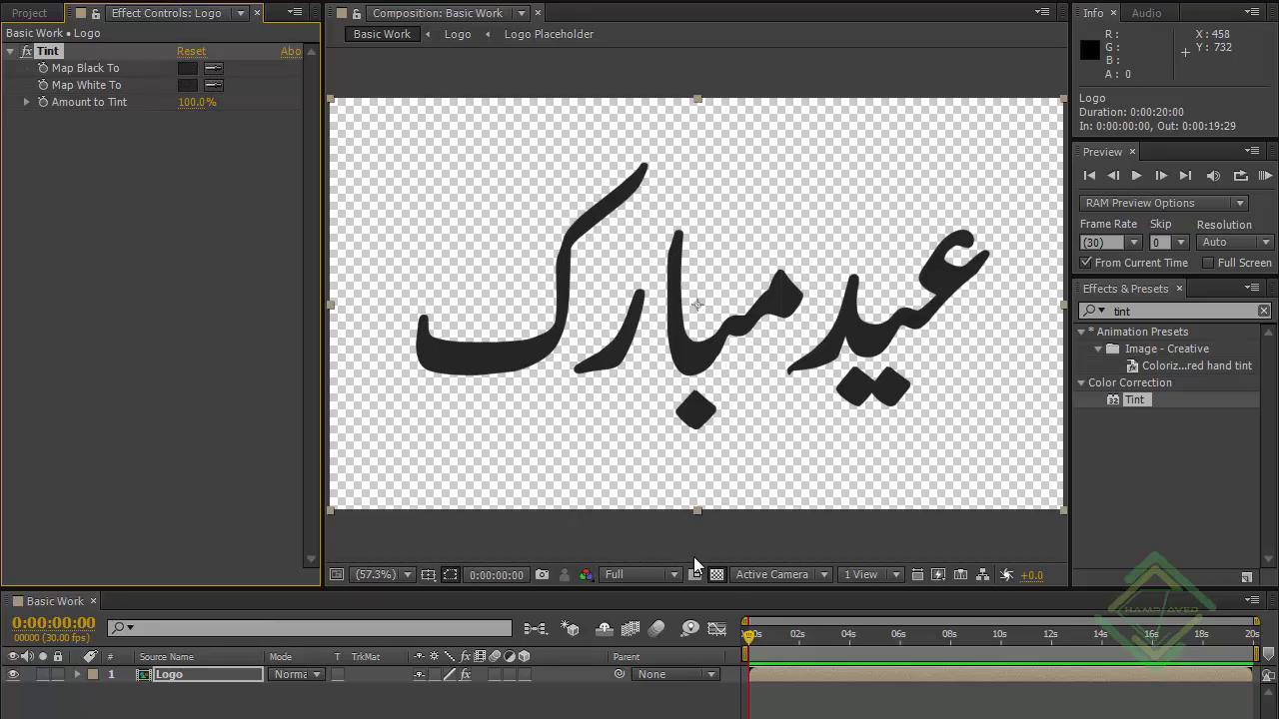
Hide the transparency grid, then find the Minimax effect and apply it to the Logo layer.
click(716, 575)
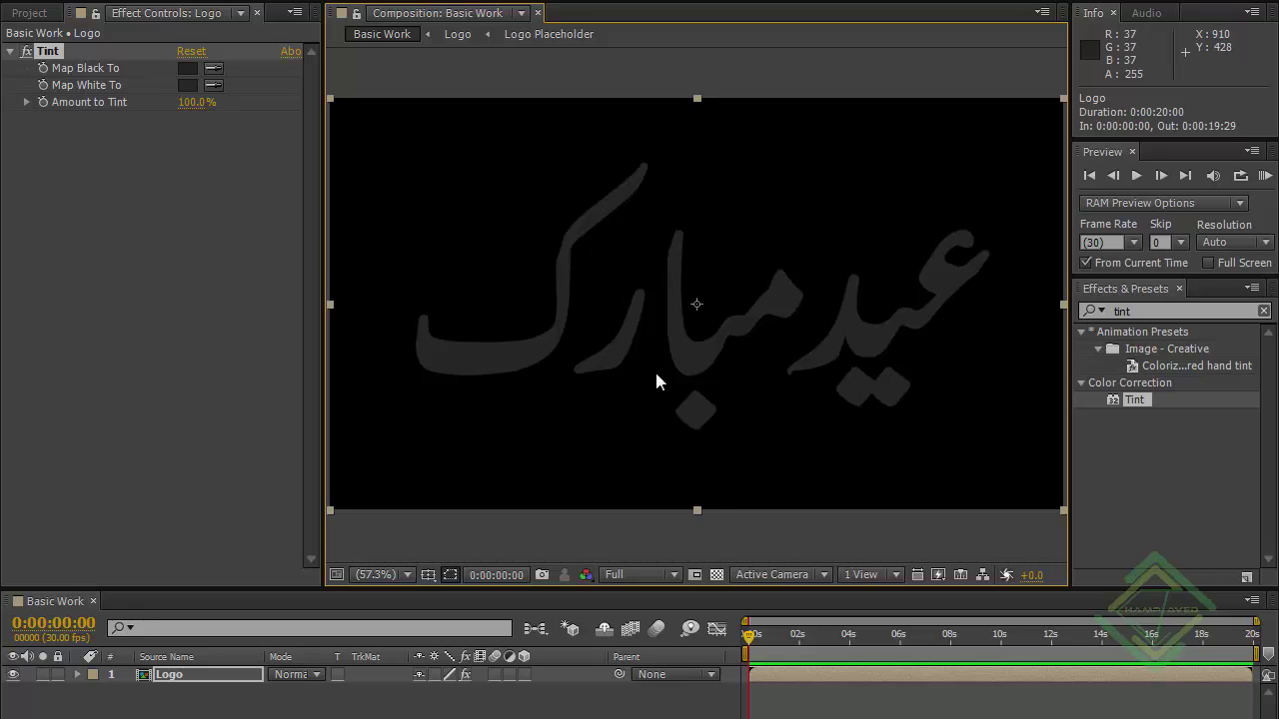
click(1136, 310)
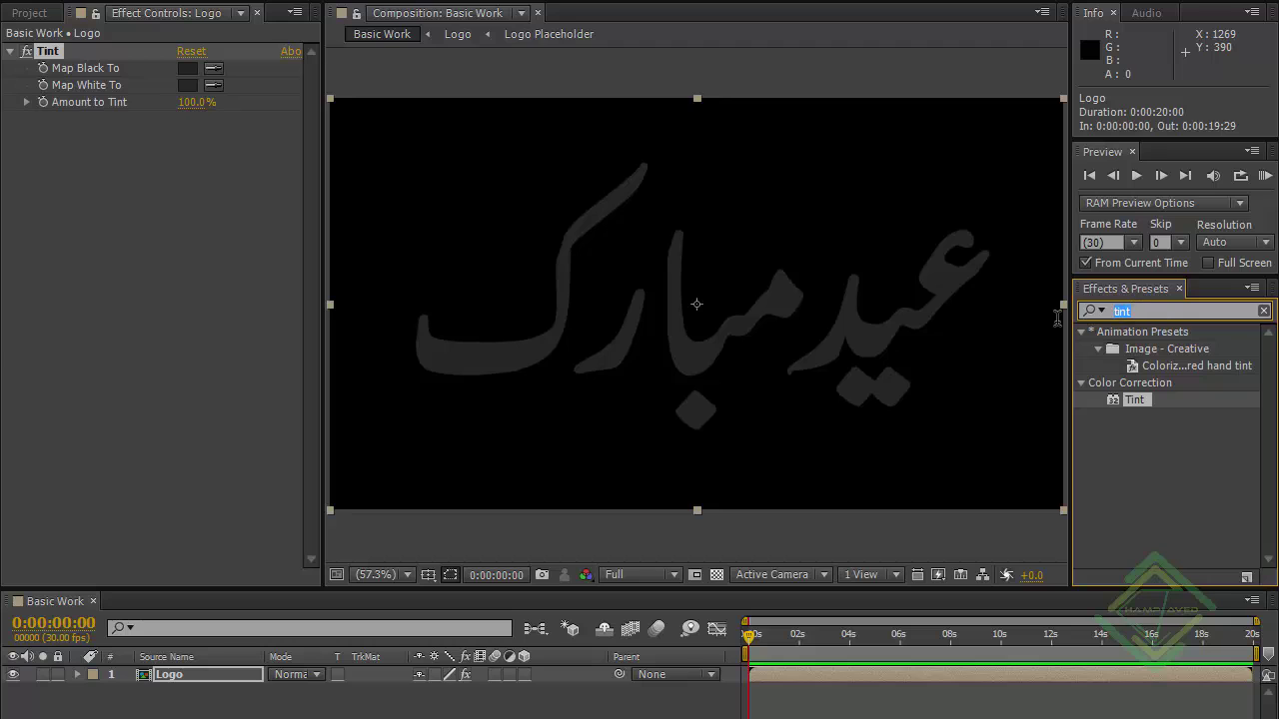
key(BackSpace)
text(mini)
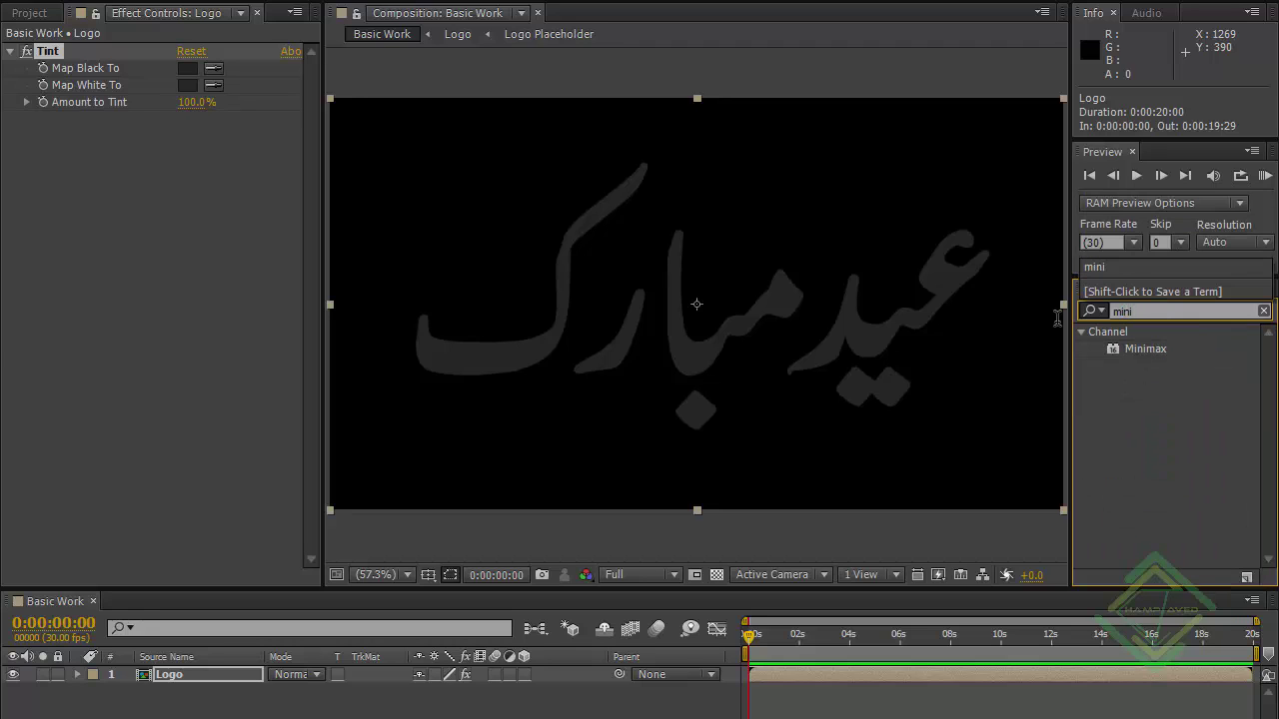
double_click(1139, 347)
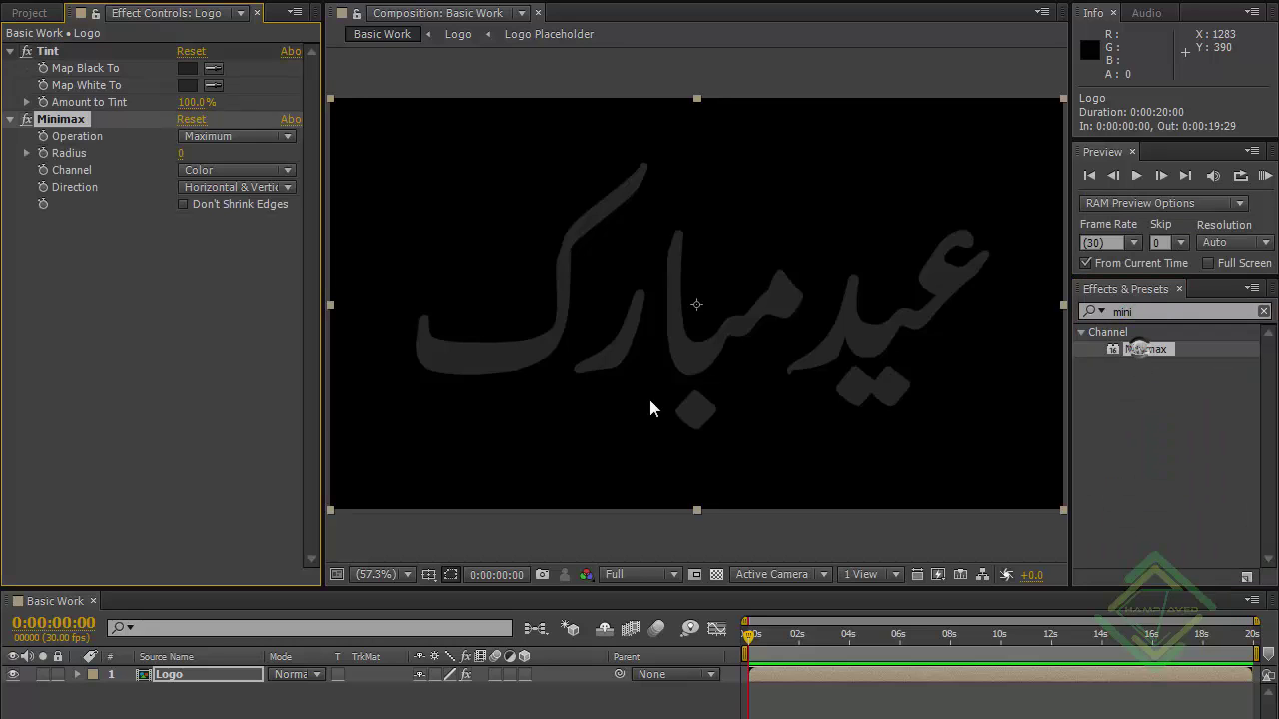
Set the Minimax Radius to 1 and its Channel to Alpha and Color.
click(180, 153)
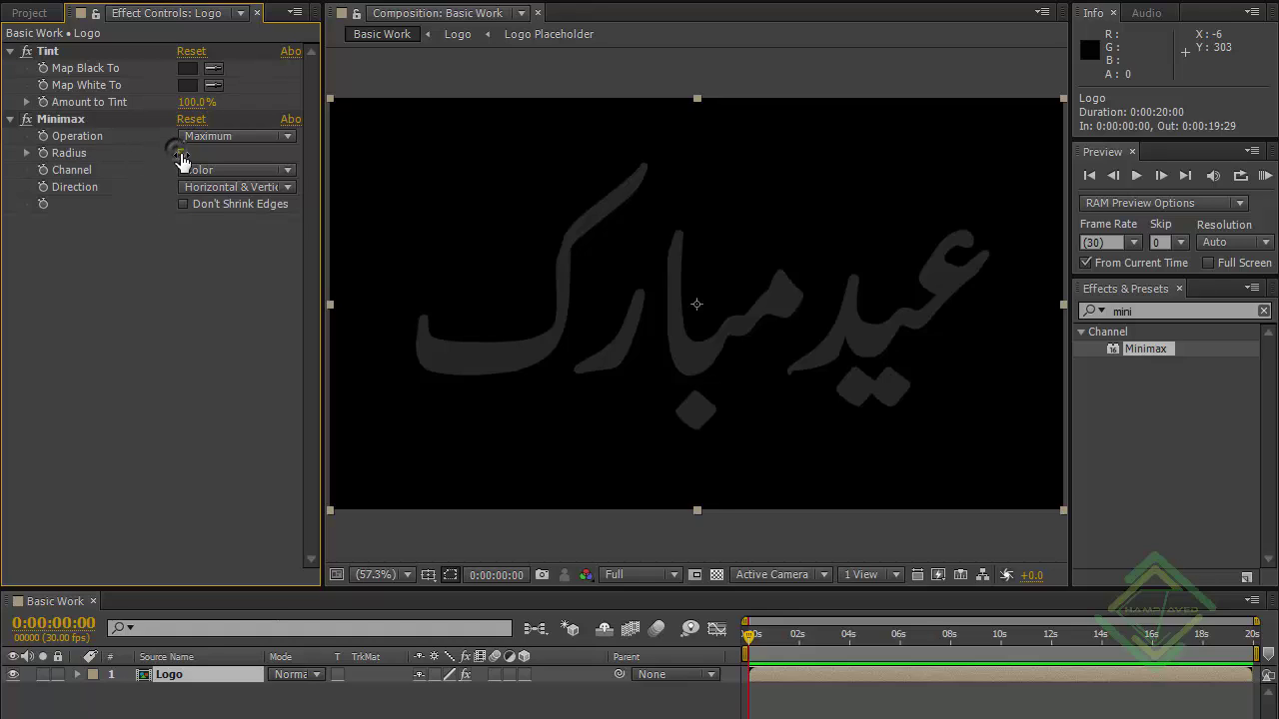
text(1)
click(197, 174)
click(200, 214)
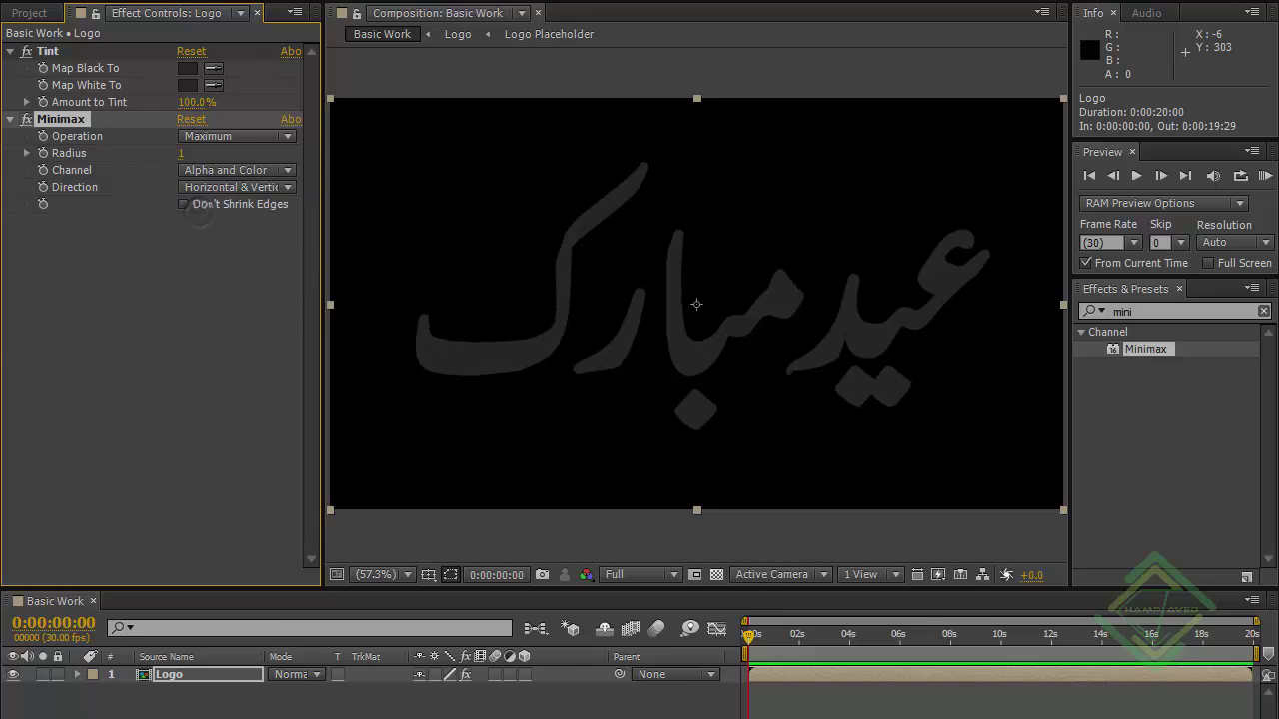
Duplicate the Logo layer and delete the Minimax effect from the upper copy.
click(203, 678)
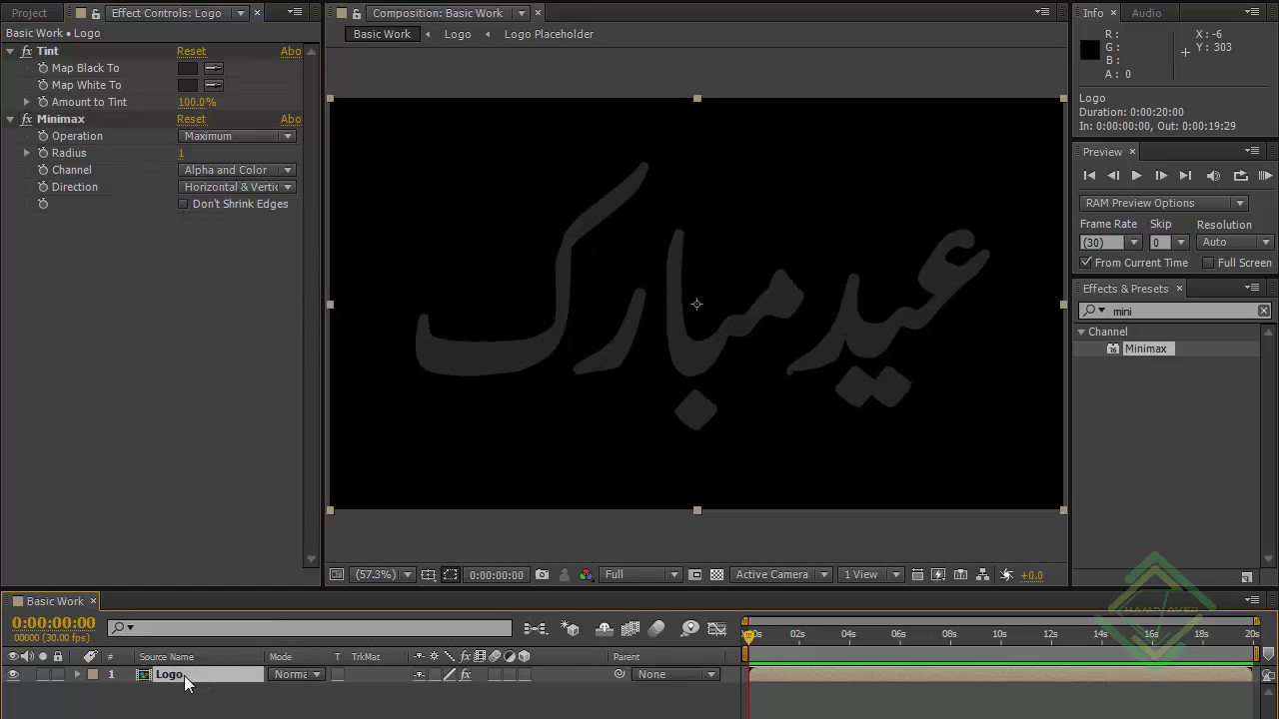
key(ctrl+d)
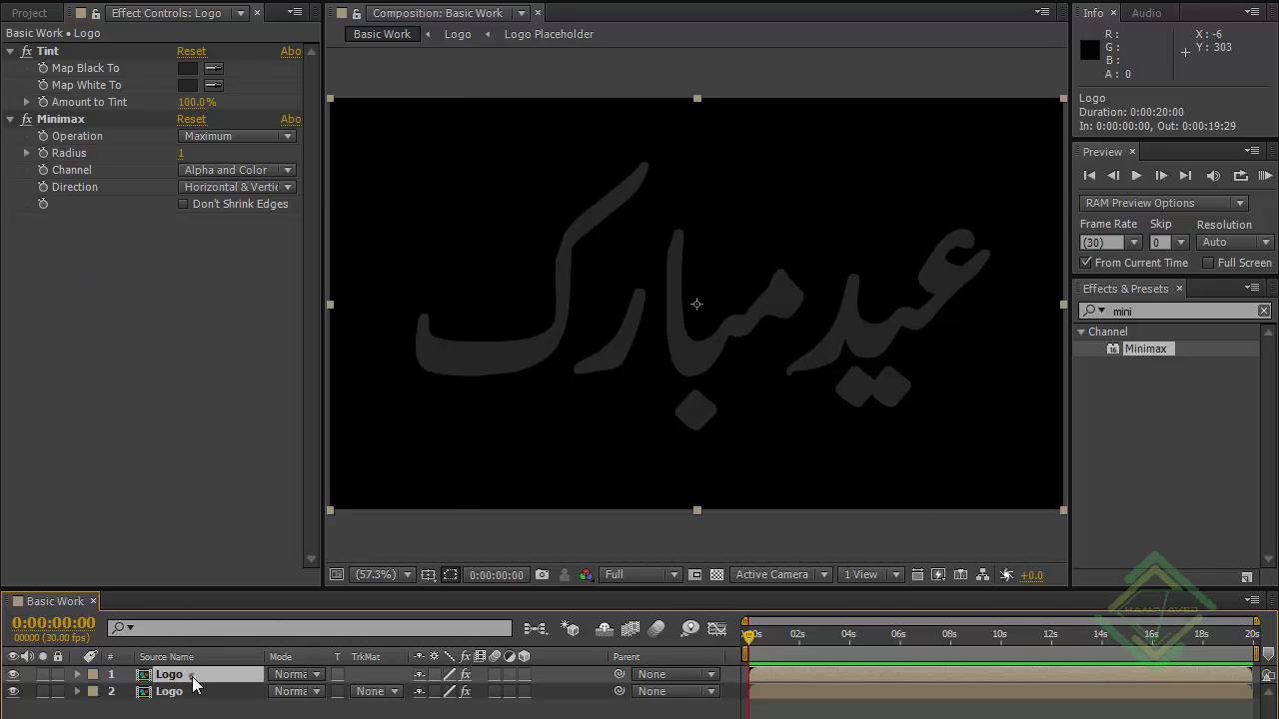
click(56, 119)
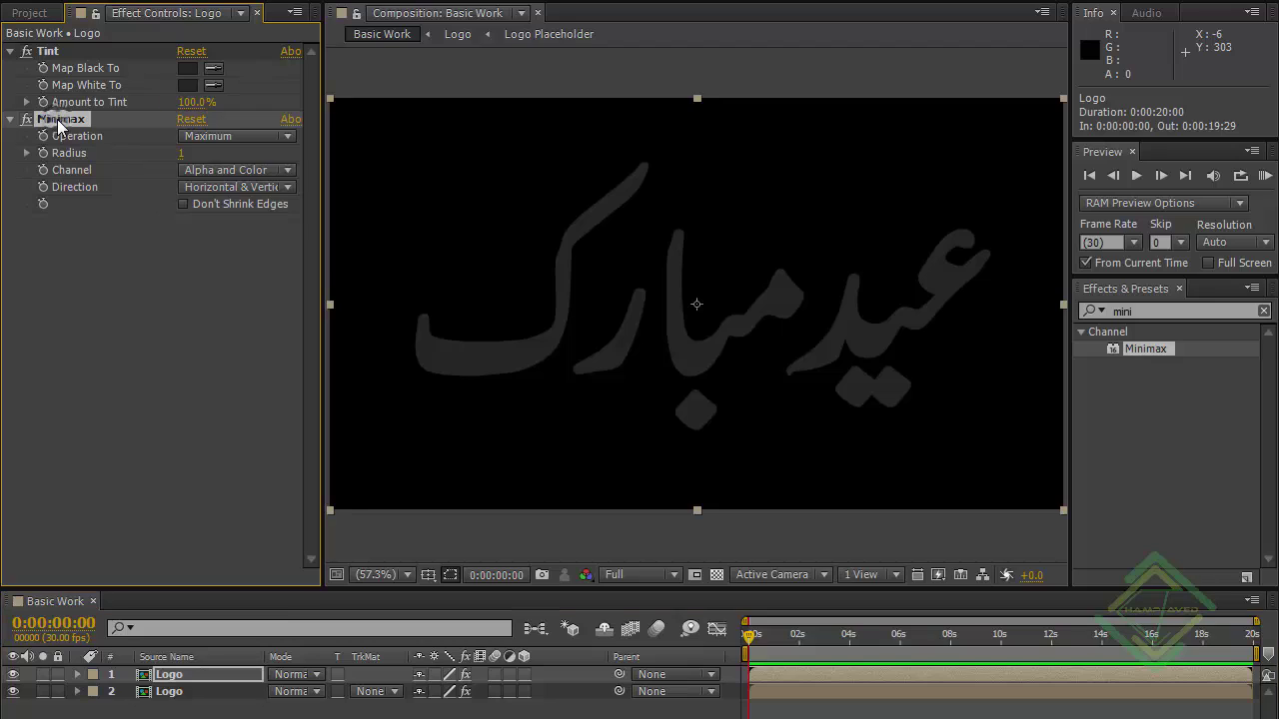
key(Delete)
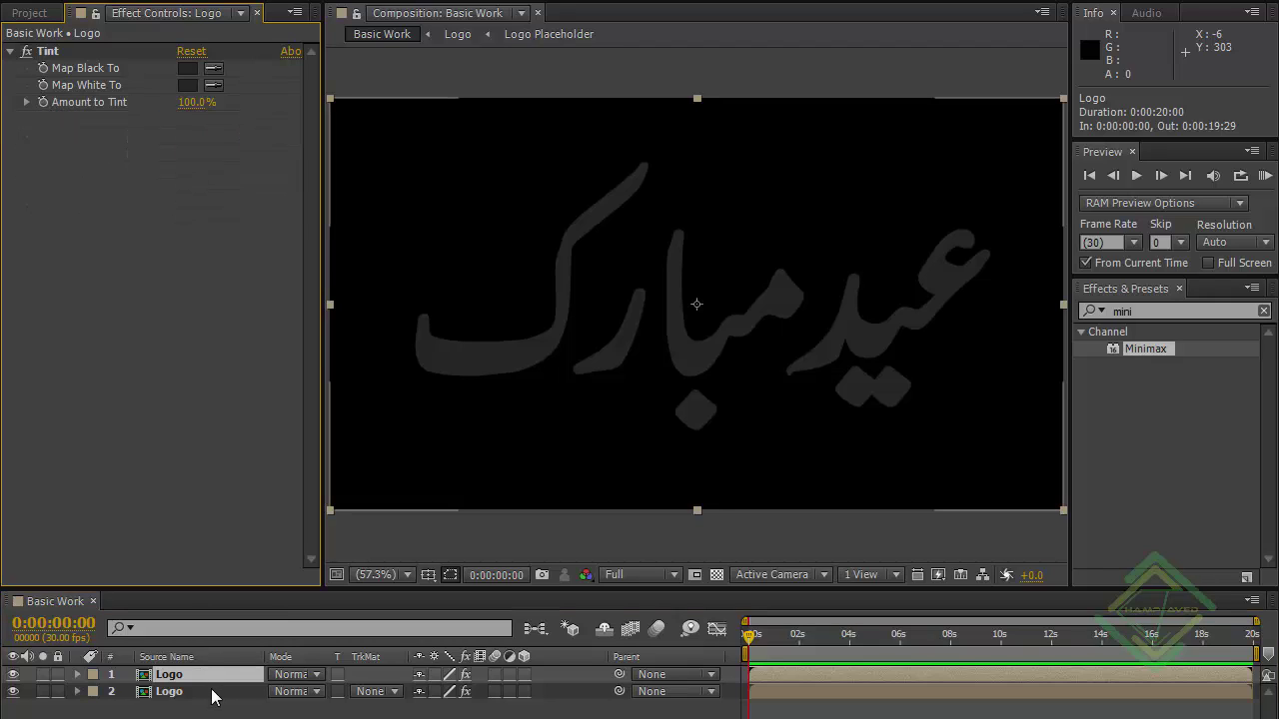
Hide the lower Logo layer, then find the Vegas effect and apply it to the upper Logo layer.
click(180, 691)
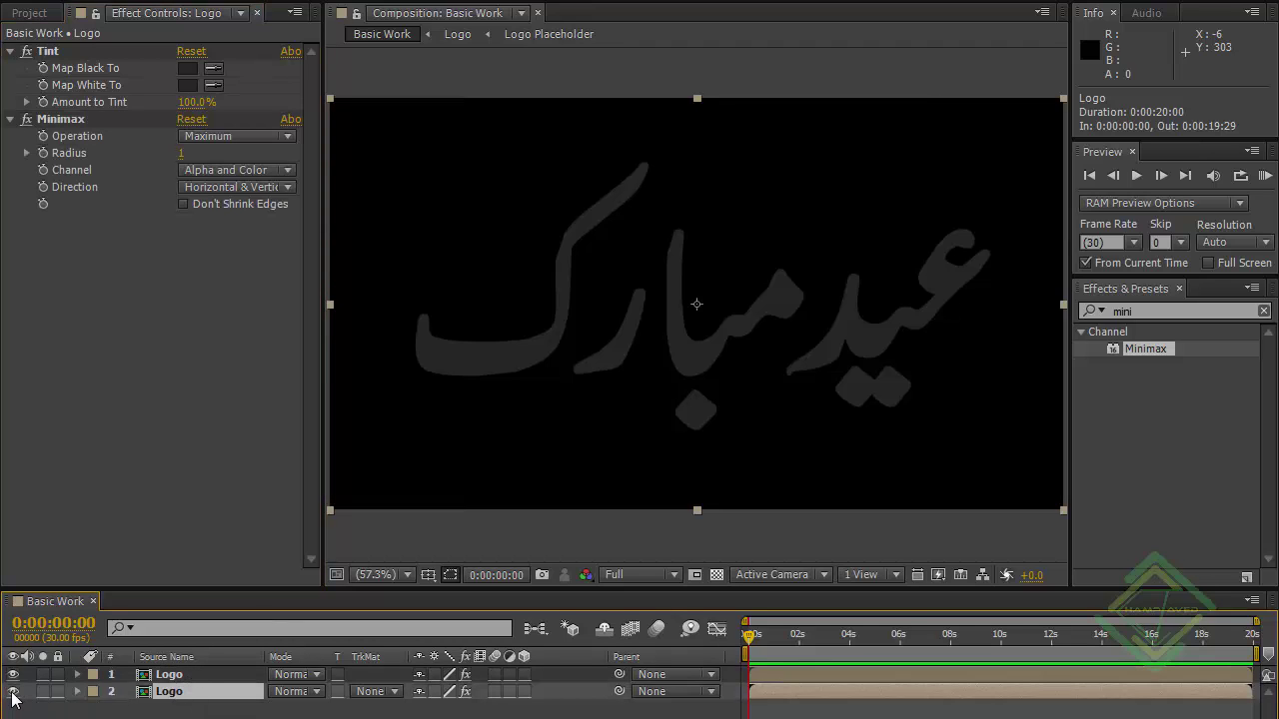
click(13, 693)
click(220, 676)
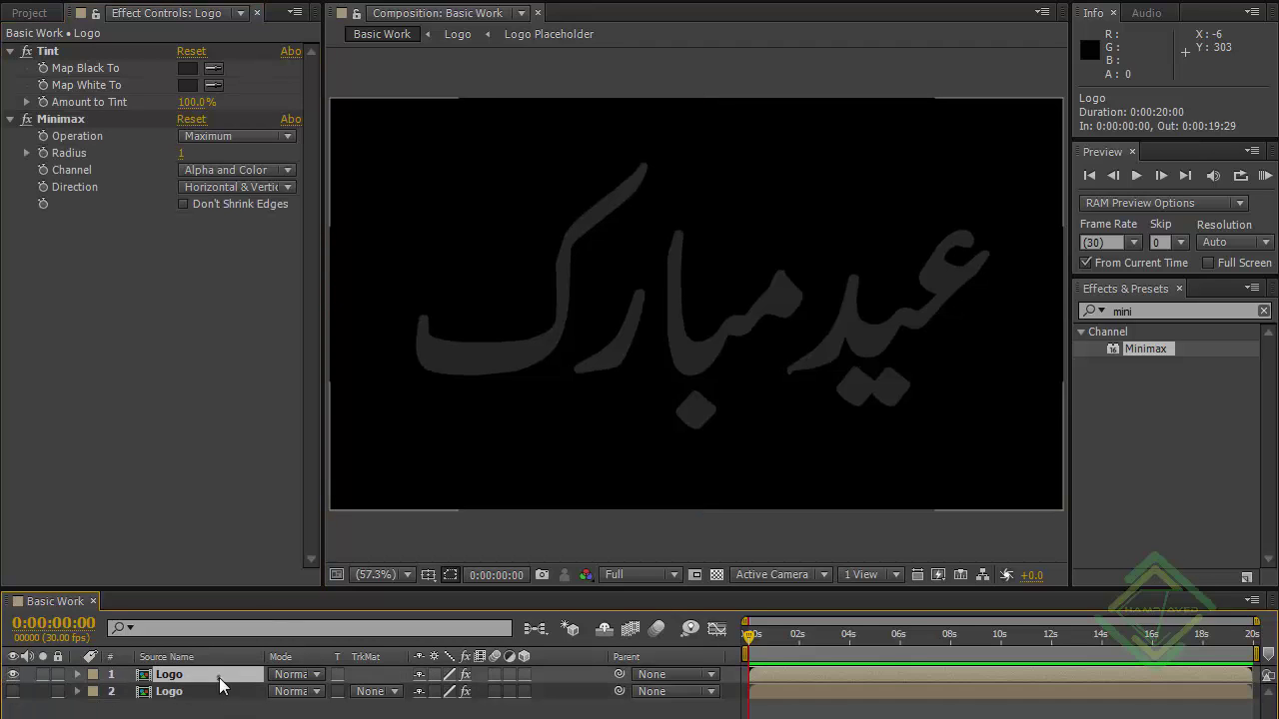
double_click(1139, 311)
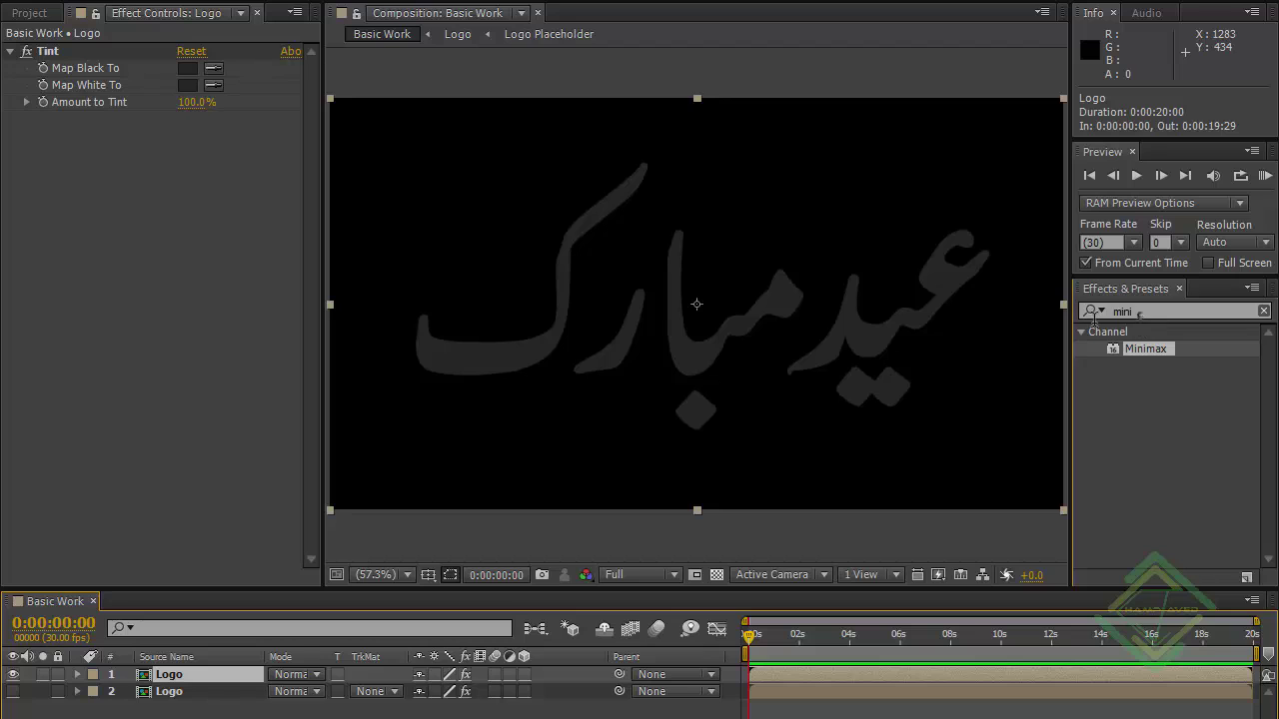
text(ve)
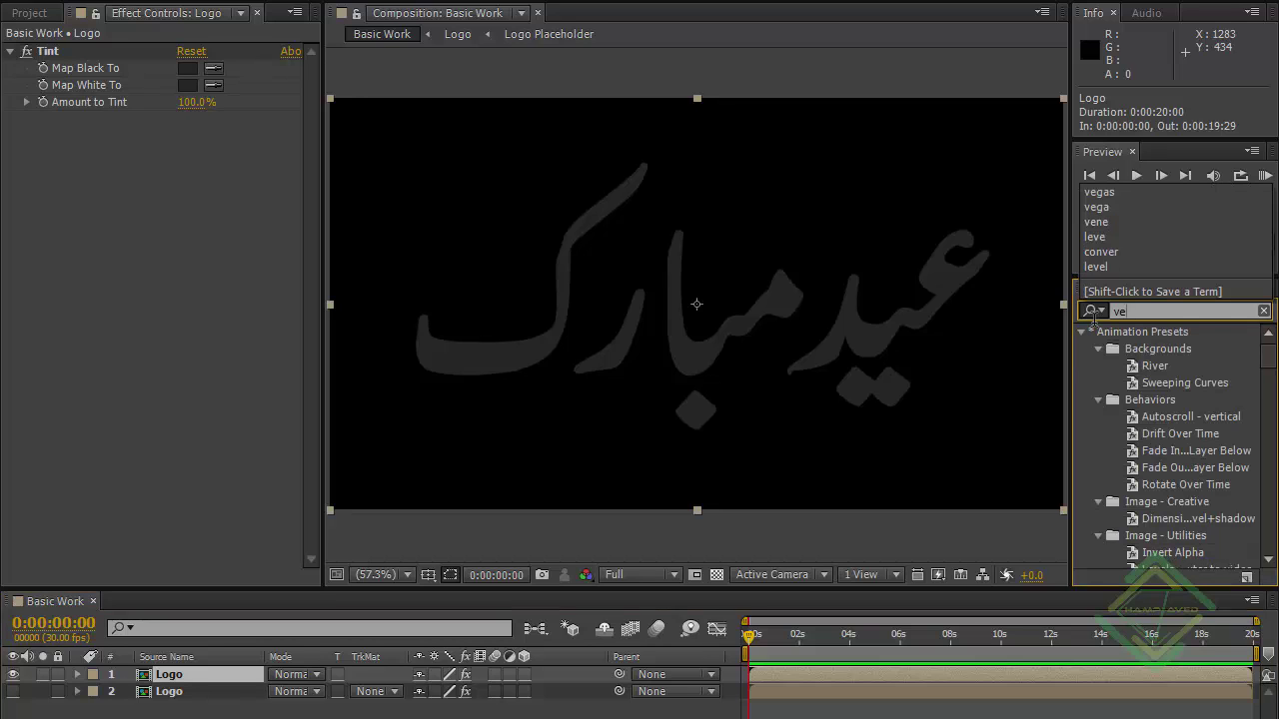
text(gas)
double_click(1138, 350)
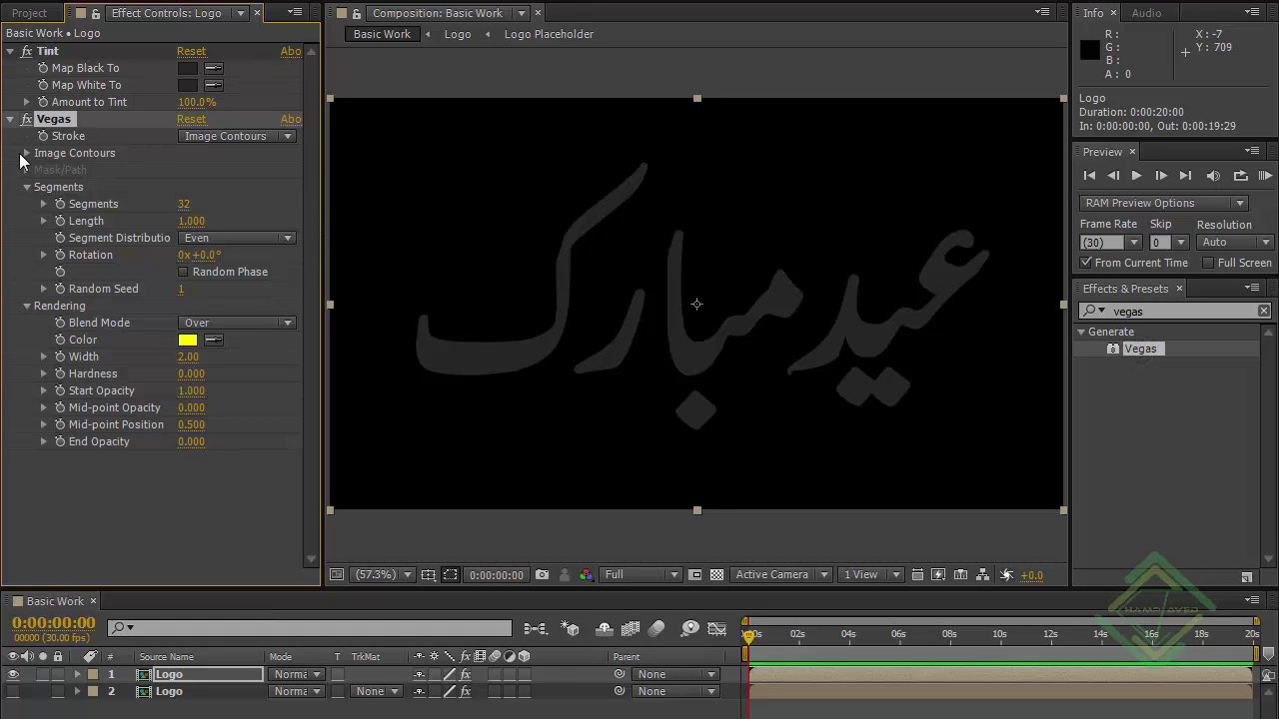
In the Vegas Image Contours settings, set Input Layer to "2. Logo" and Channel to Alpha.
click(26, 152)
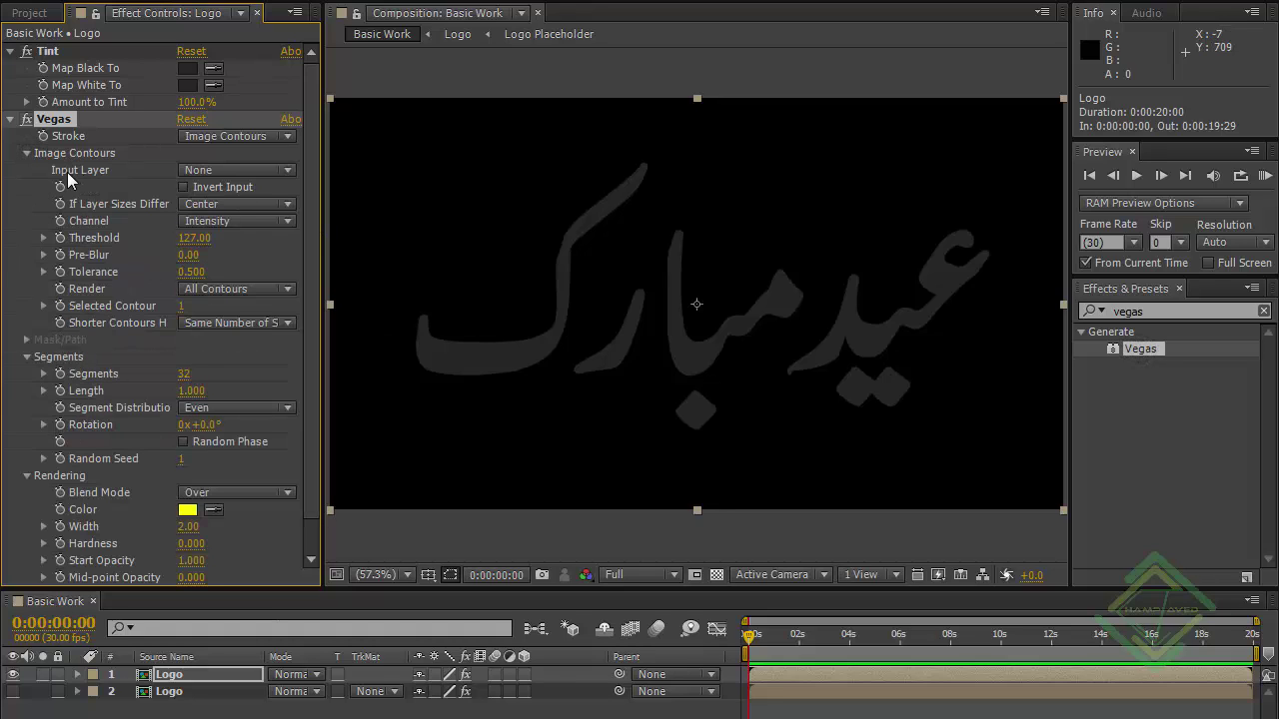
click(217, 171)
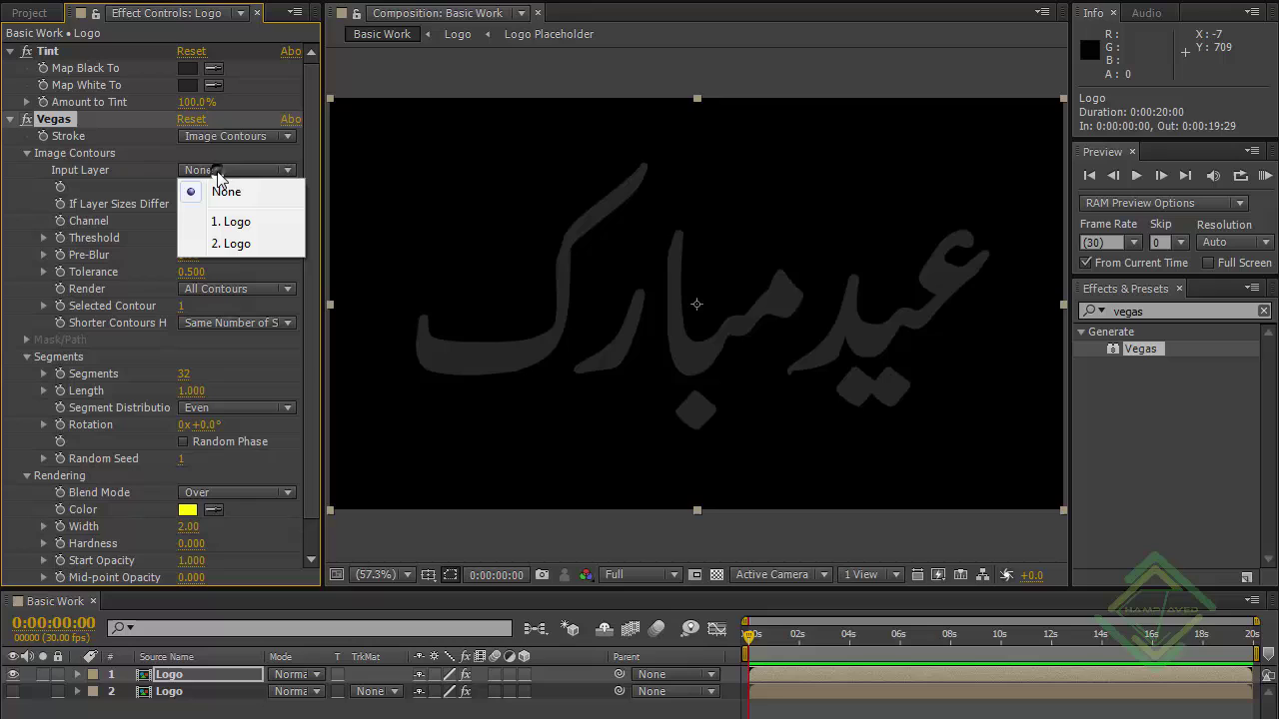
click(223, 245)
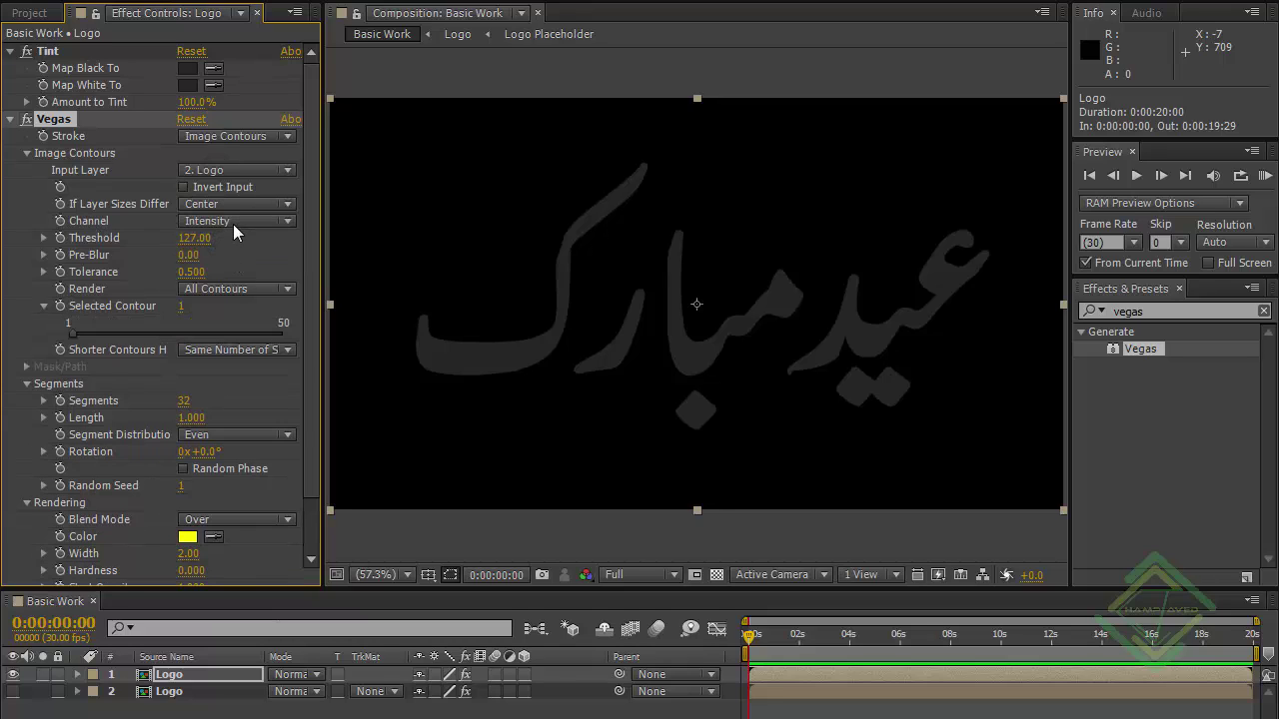
click(233, 224)
click(228, 332)
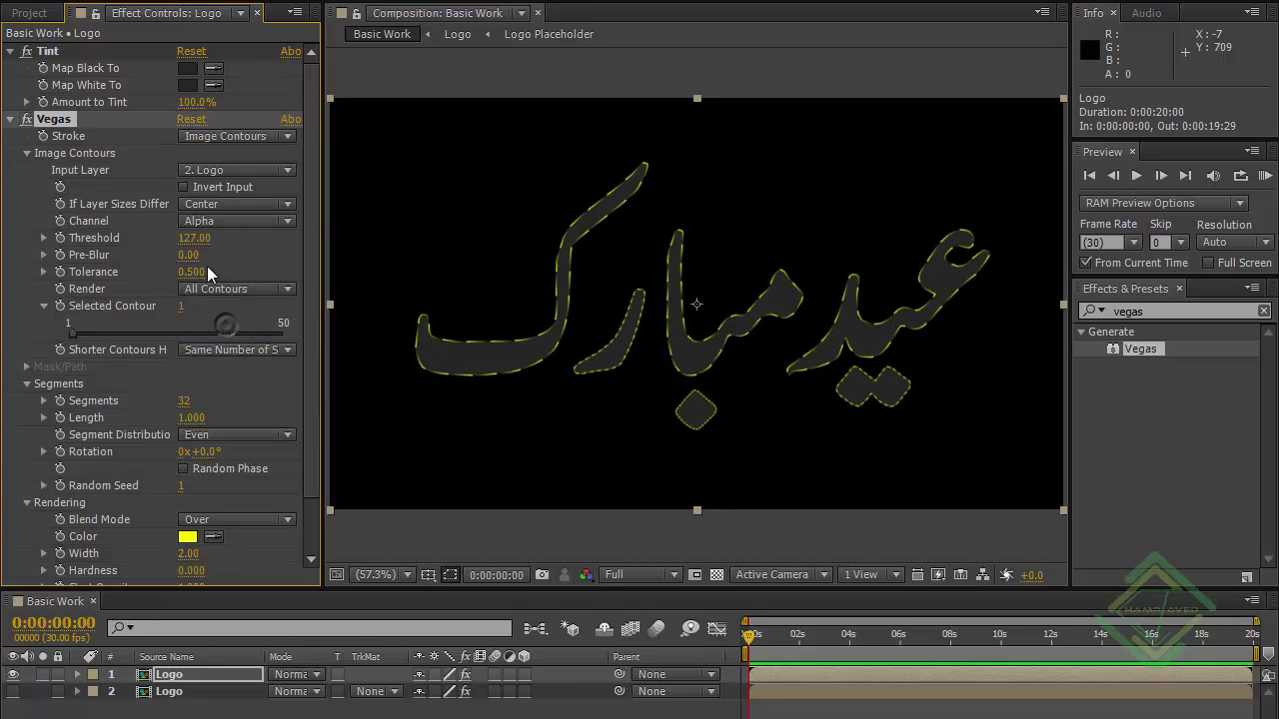
Set the Vegas Threshold to 50, Pre-Blur to 4 and Tolerance to 0.
click(193, 237)
text(50)
key(Tab)
text(4)
key(Tab)
text(0)
key(Tab)
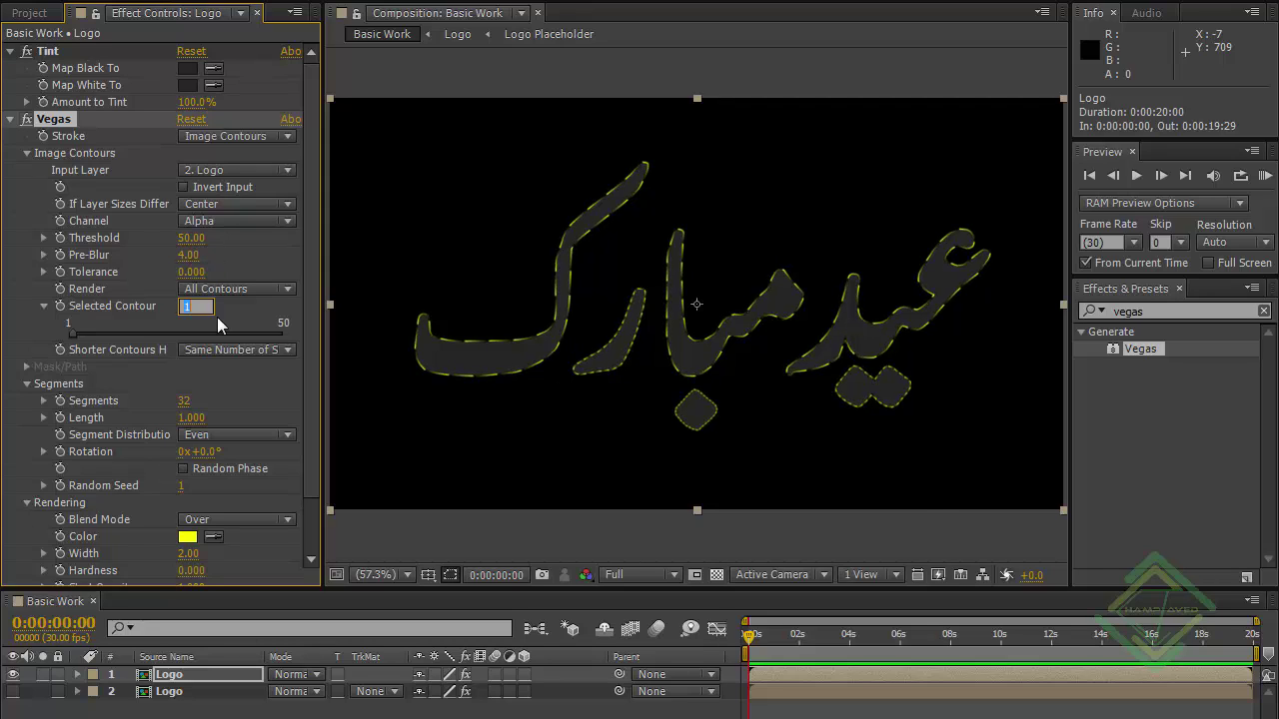
Set the Vegas Selected Contour to 21, Segments to 2 and Length to 0.790, with Even segment distribution.
text(21)
key(Tab)
text(2)
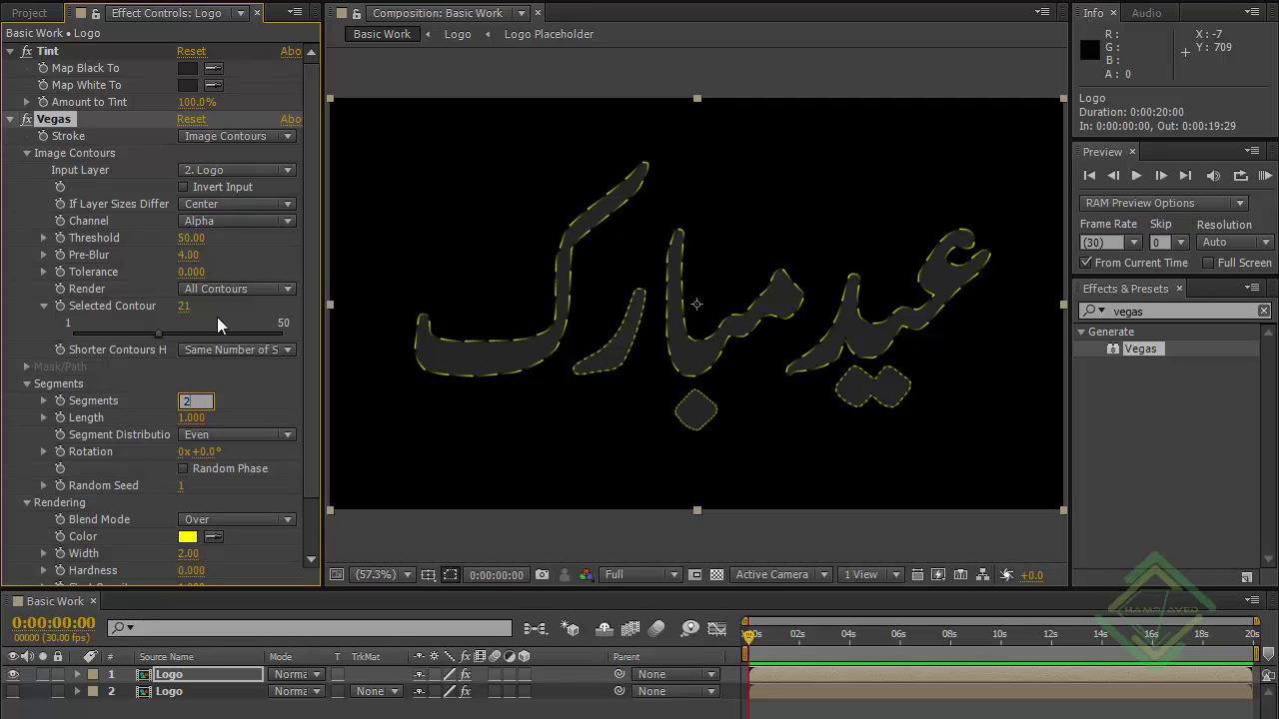
key(Tab)
text(.)
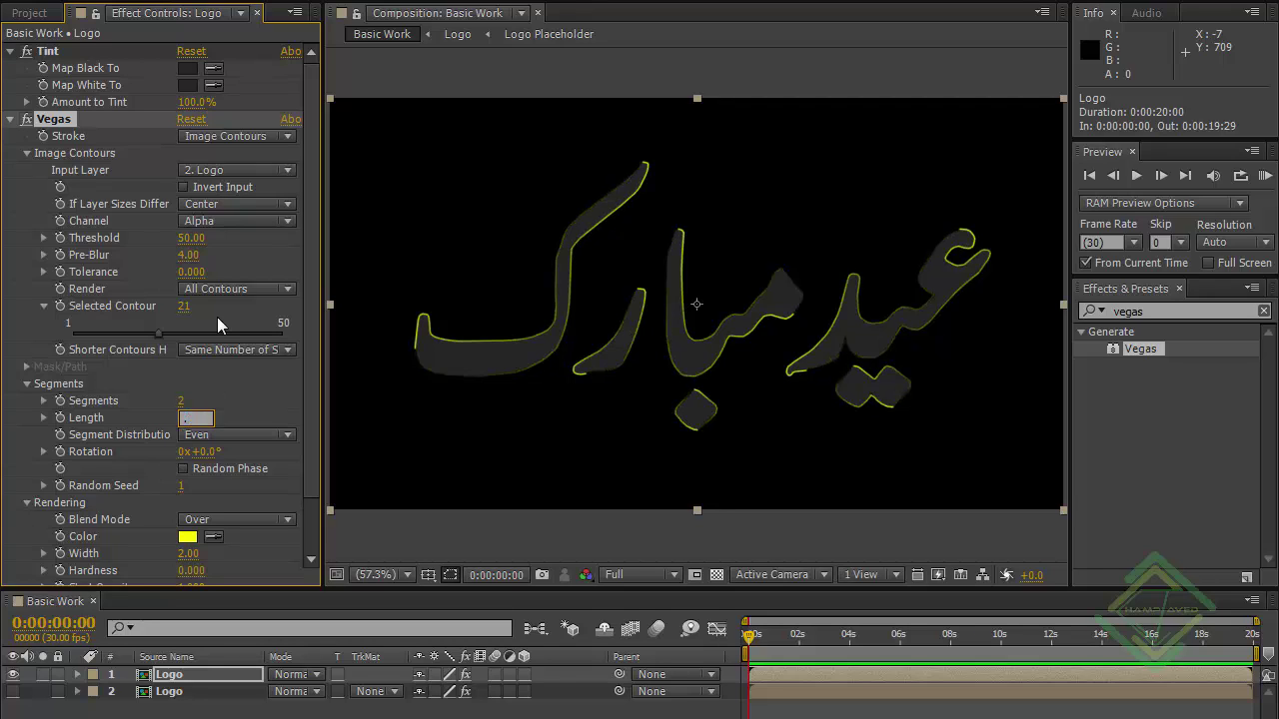
text(790)
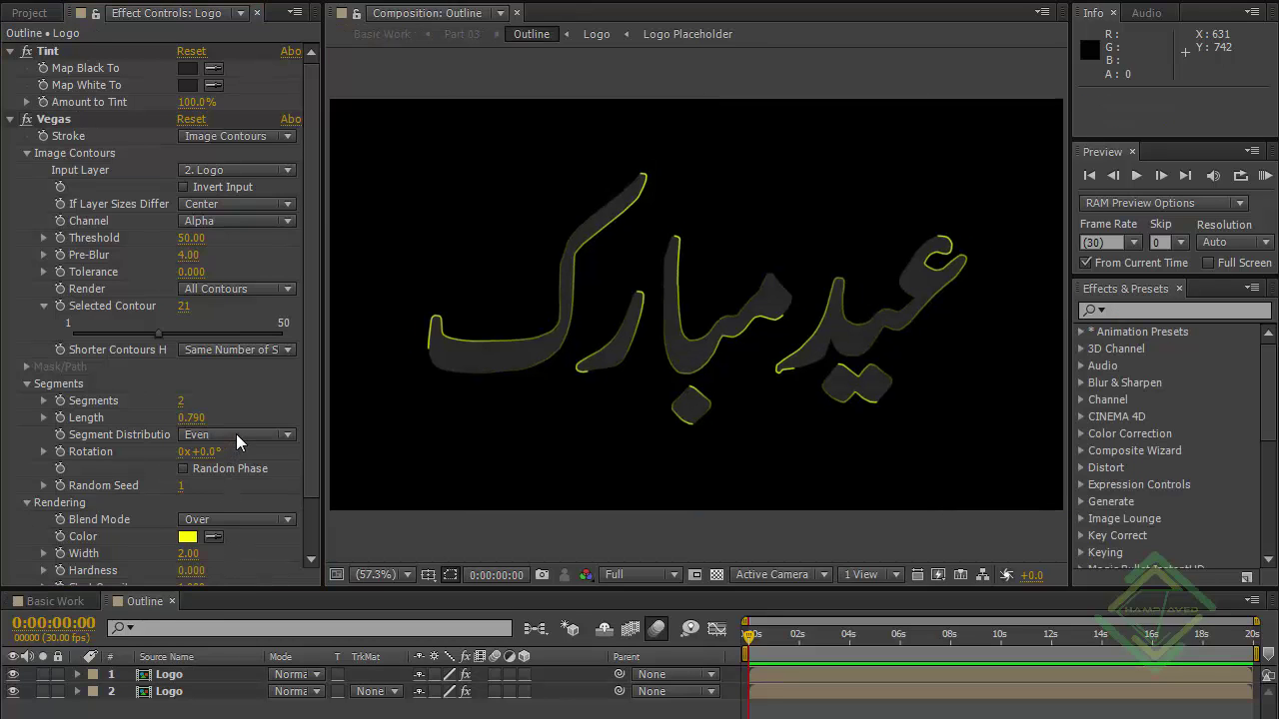
click(236, 434)
click(230, 452)
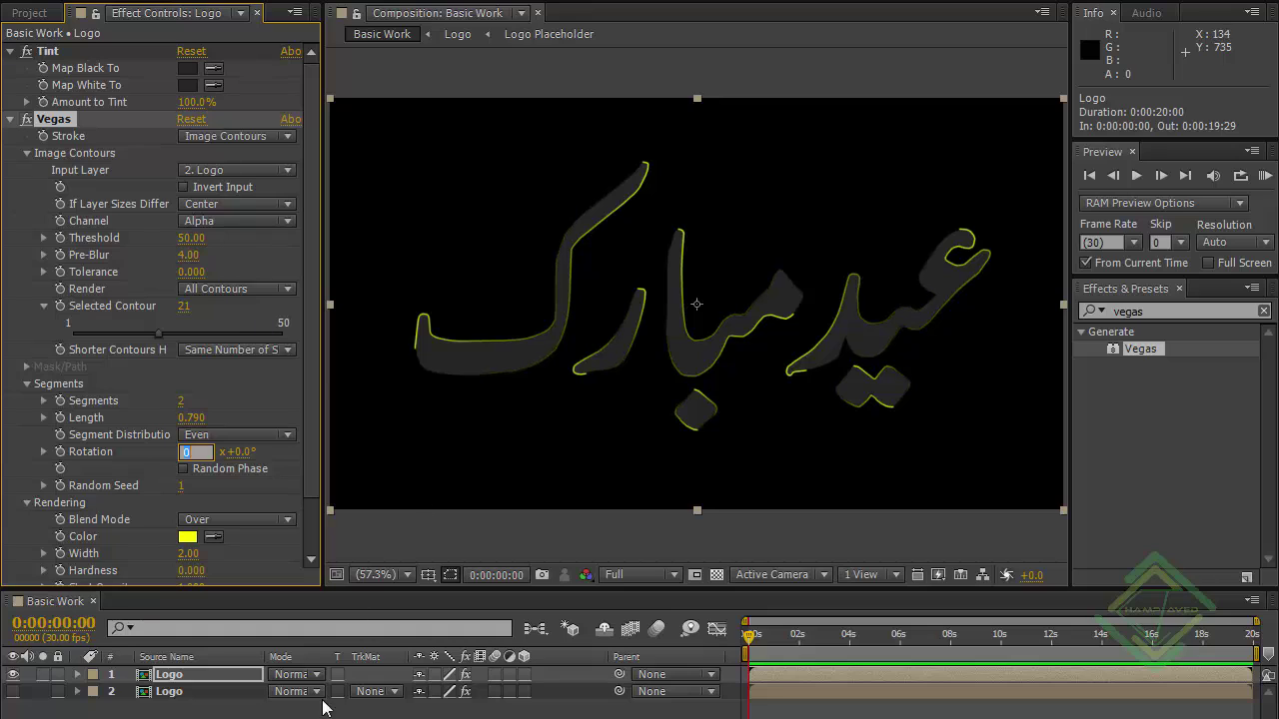
Place the current time at 0:00:00:00 and add a starting keyframe for the Vegas Rotation at 0°.
click(327, 712)
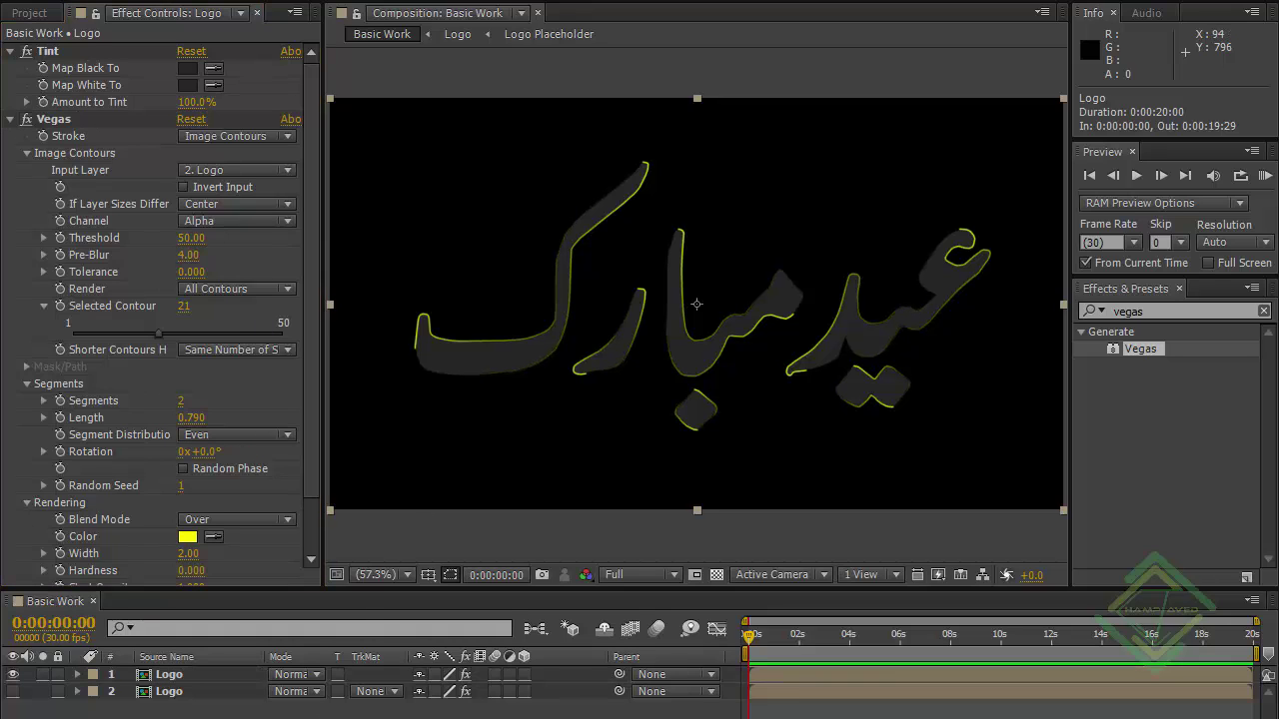
drag(756, 636, 842, 639)
click(57, 624)
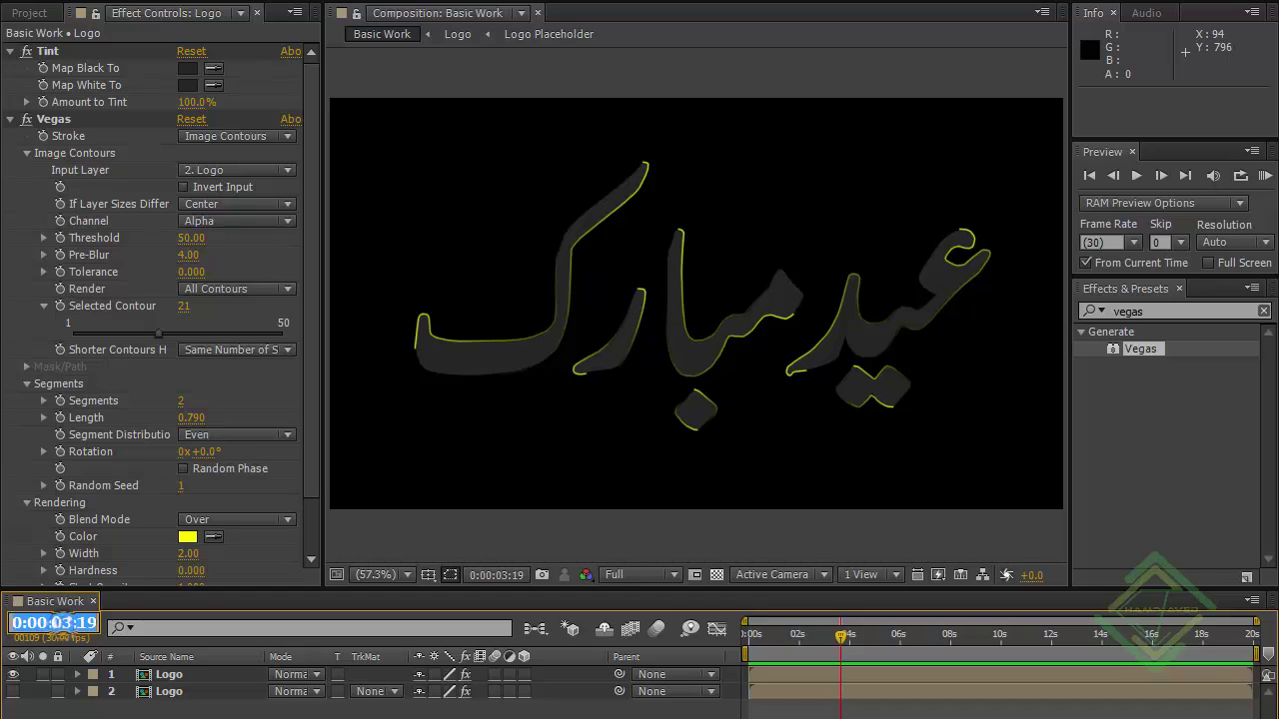
text(0)
key(Return)
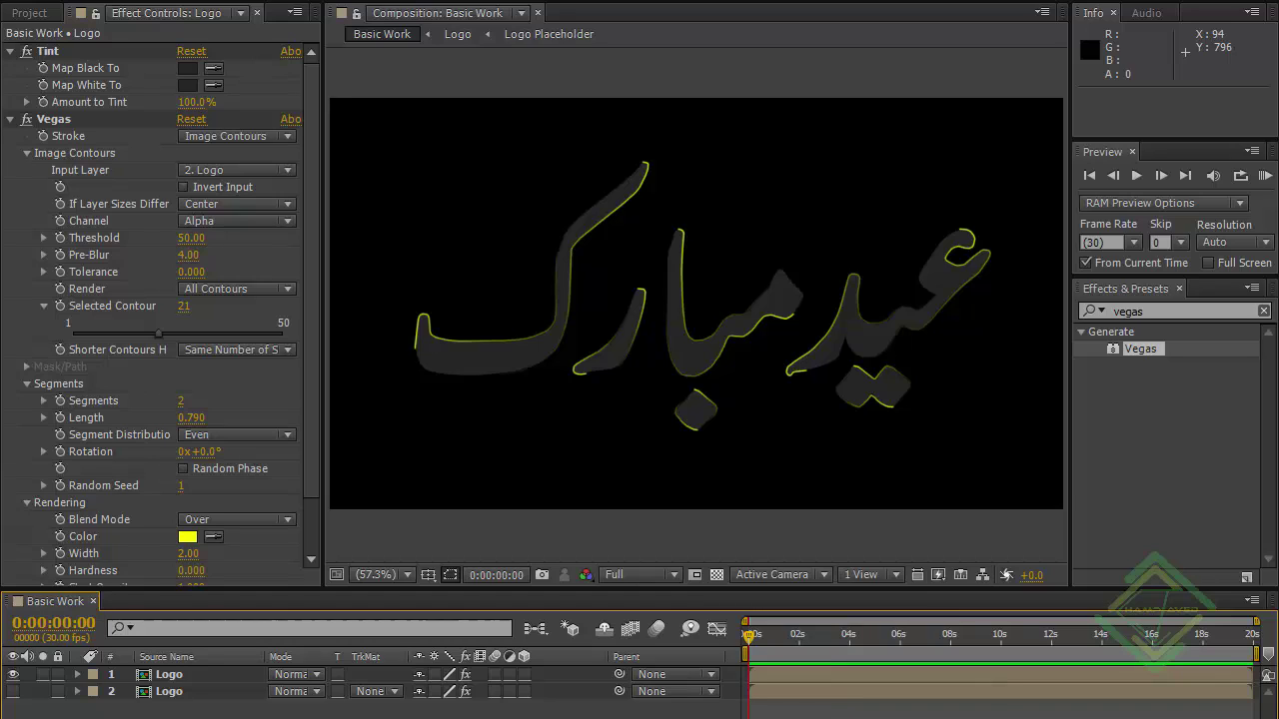
click(60, 452)
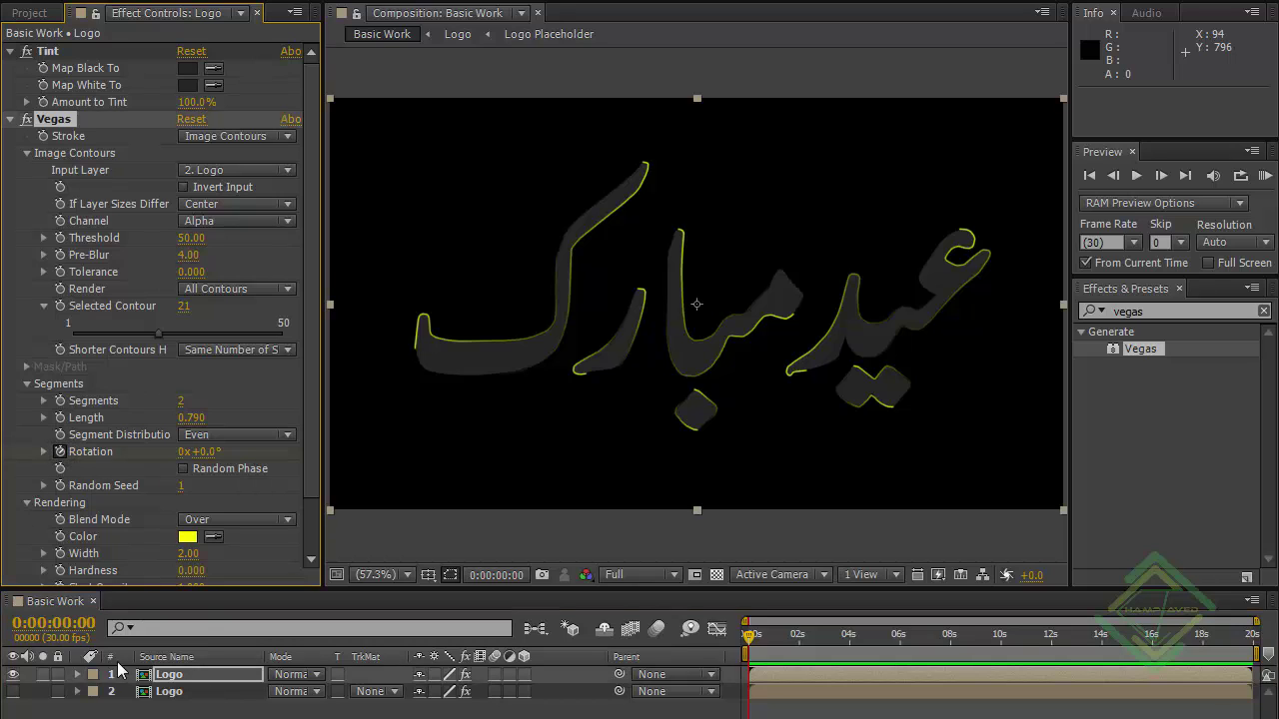
Move the current time to 0:00:05:00 and set the Vegas Rotation to -25° there.
click(55, 623)
text(5)
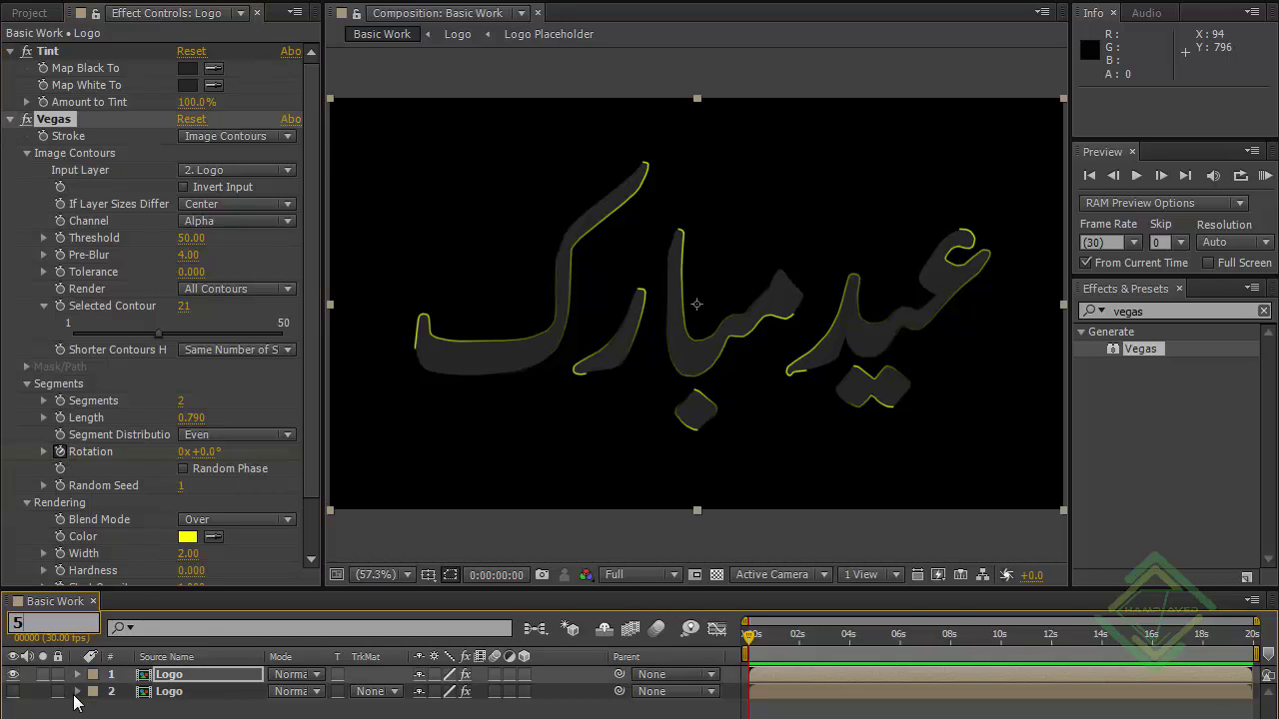
text(:00)
key(Return)
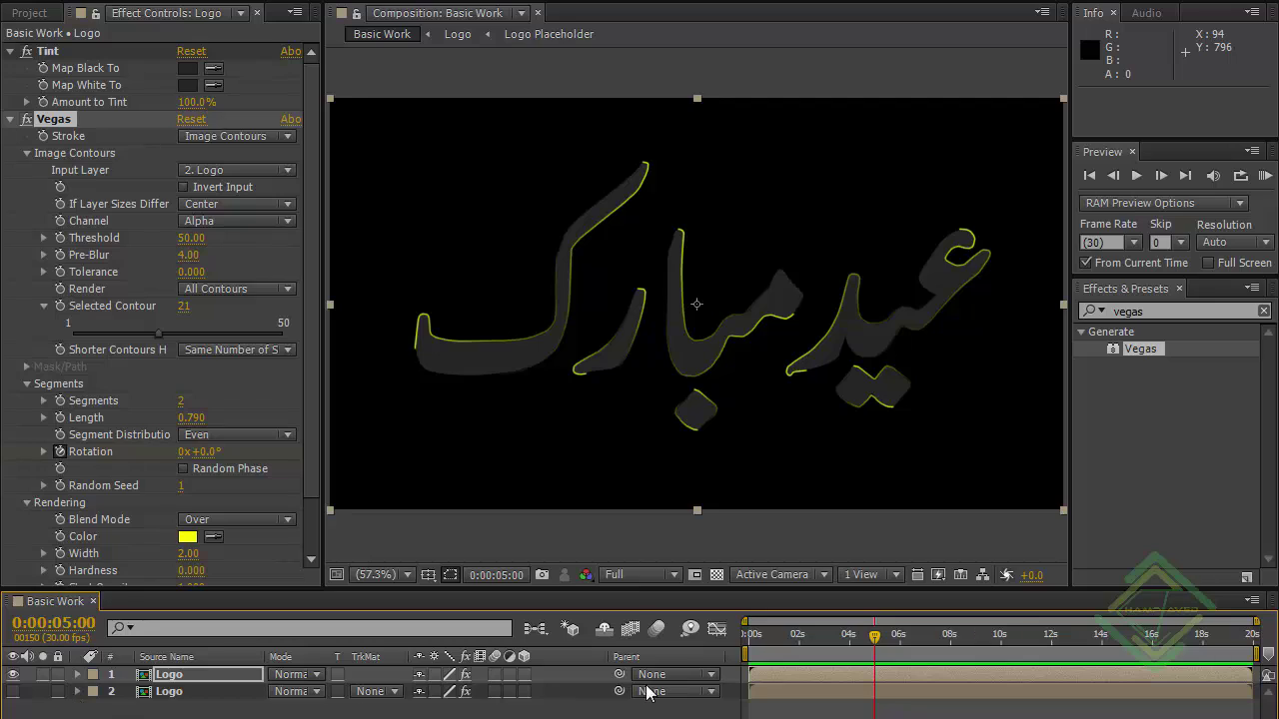
click(205, 452)
text(-25)
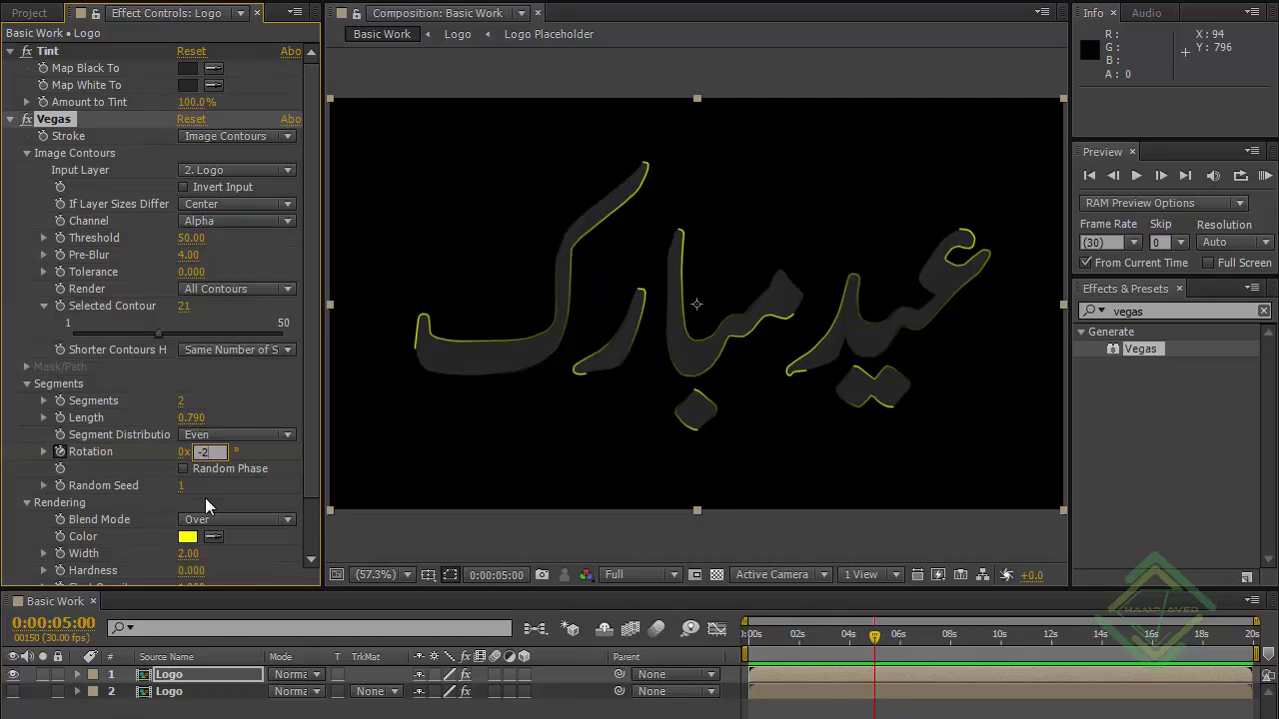
key(Return)
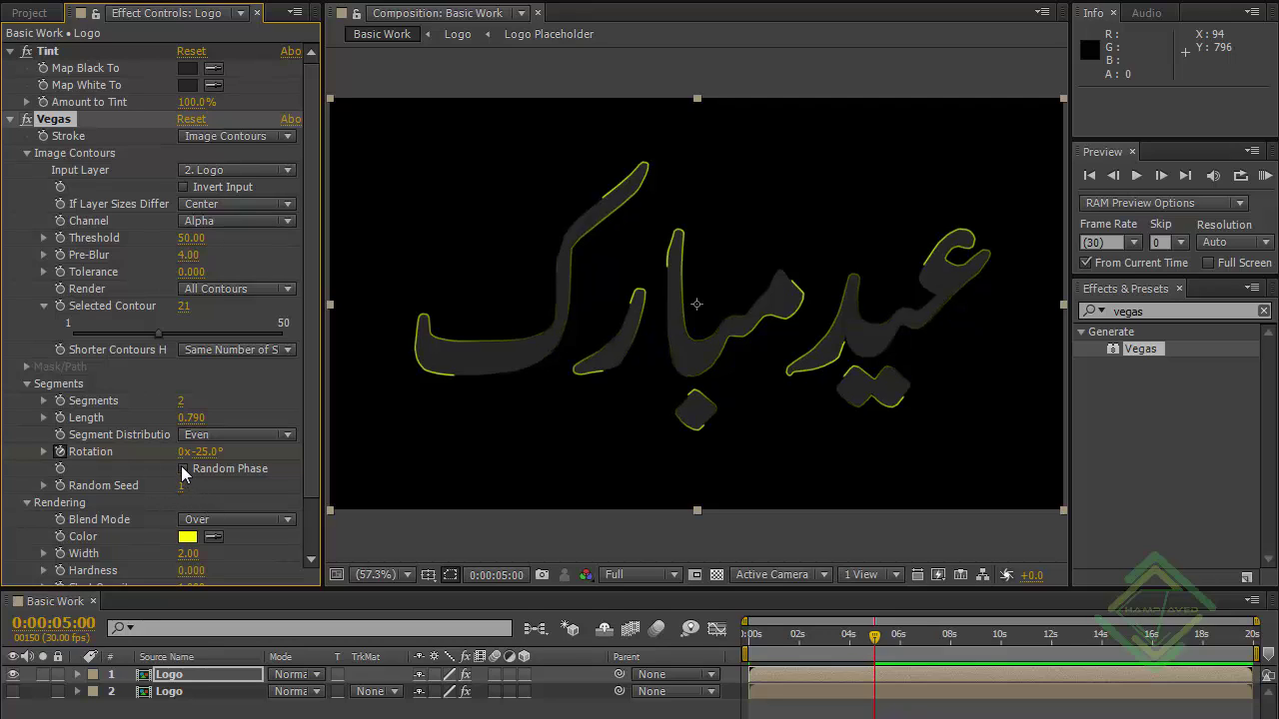
Enable Random Phase for the Vegas segments and set the Vegas Blend Mode to Transparent.
click(182, 470)
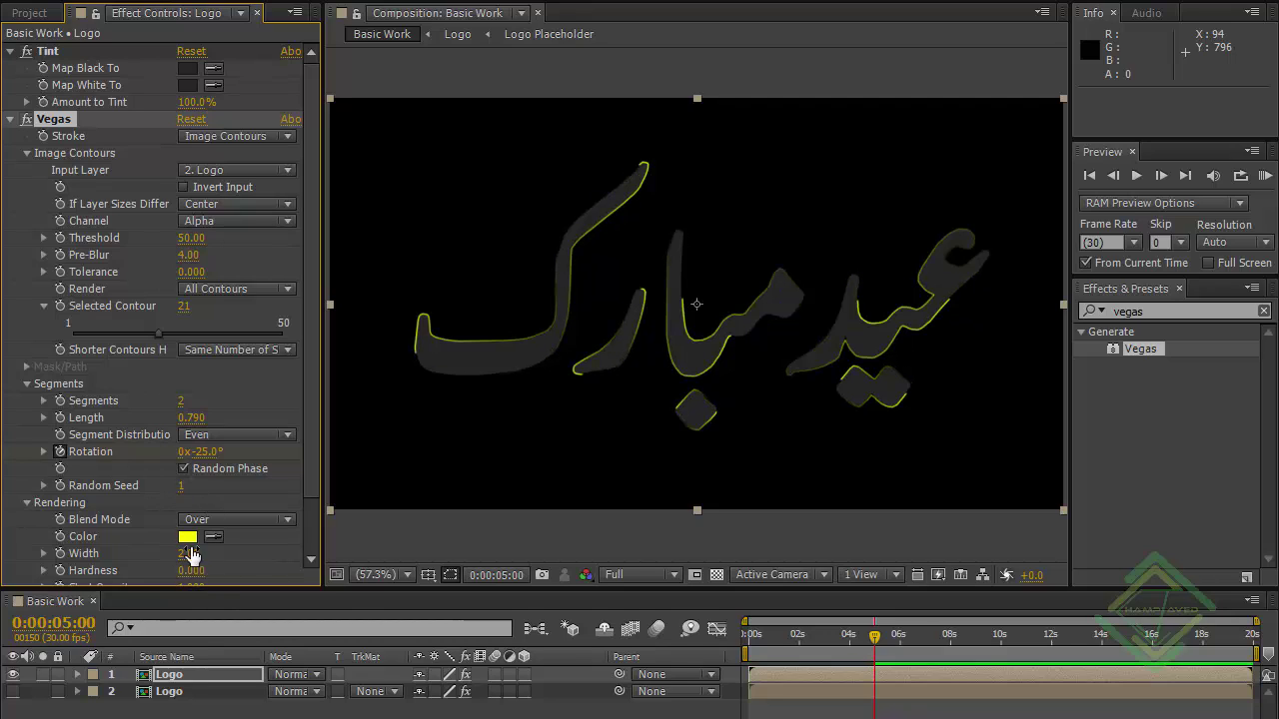
click(227, 520)
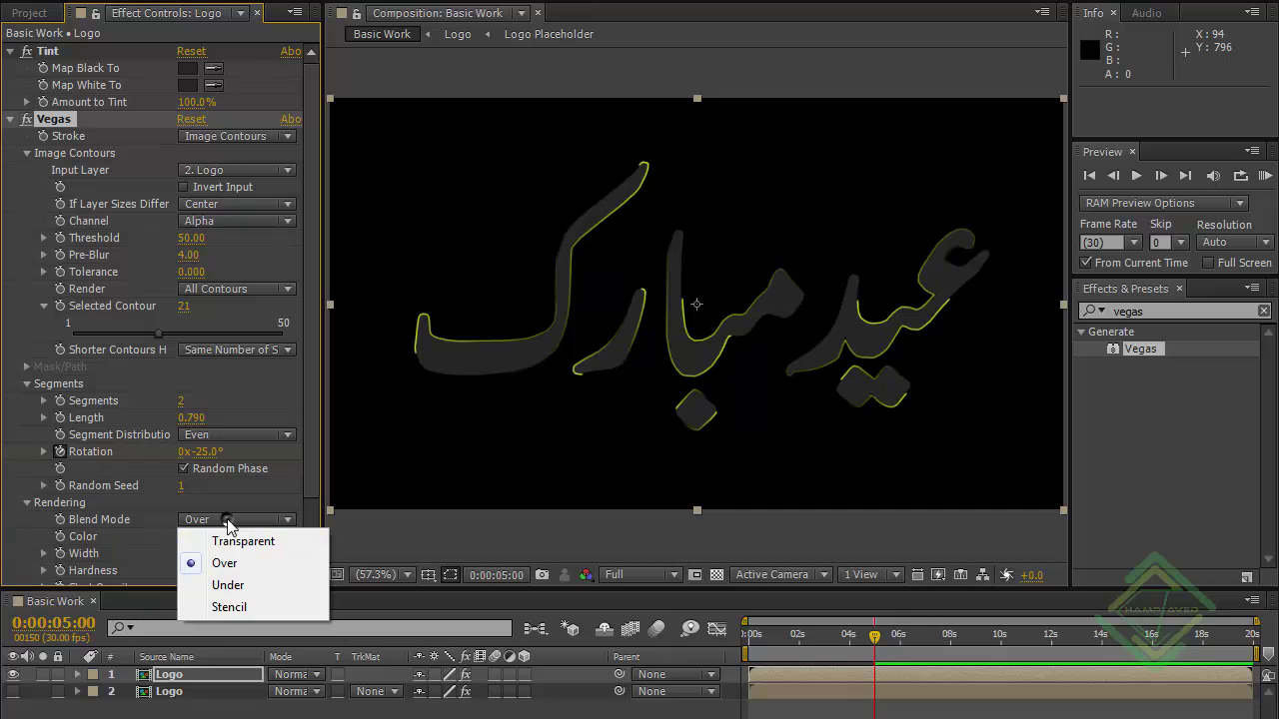
click(228, 541)
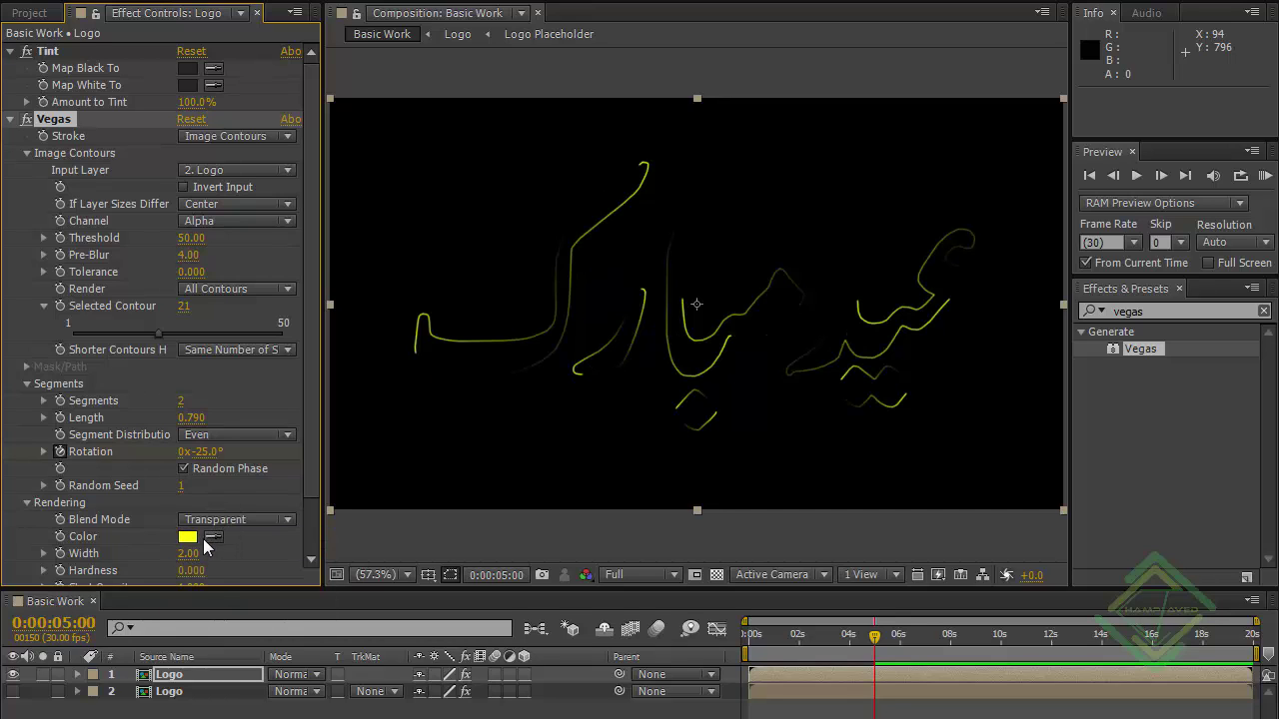
Change the Vegas stroke color to a neutral grey with 0% saturation and 64% brightness.
click(186, 537)
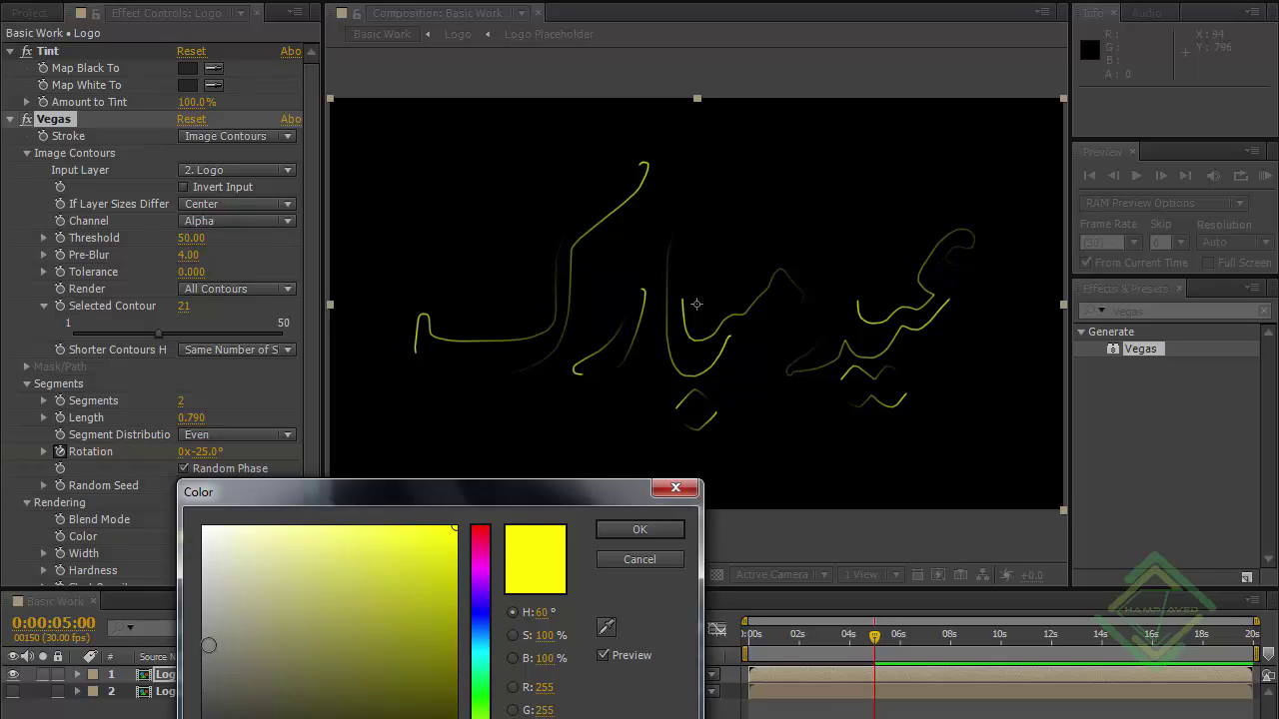
mouse_move(206, 603)
mouse_down()
mouse_move(200, 640)
mouse_move(202, 617)
mouse_up()
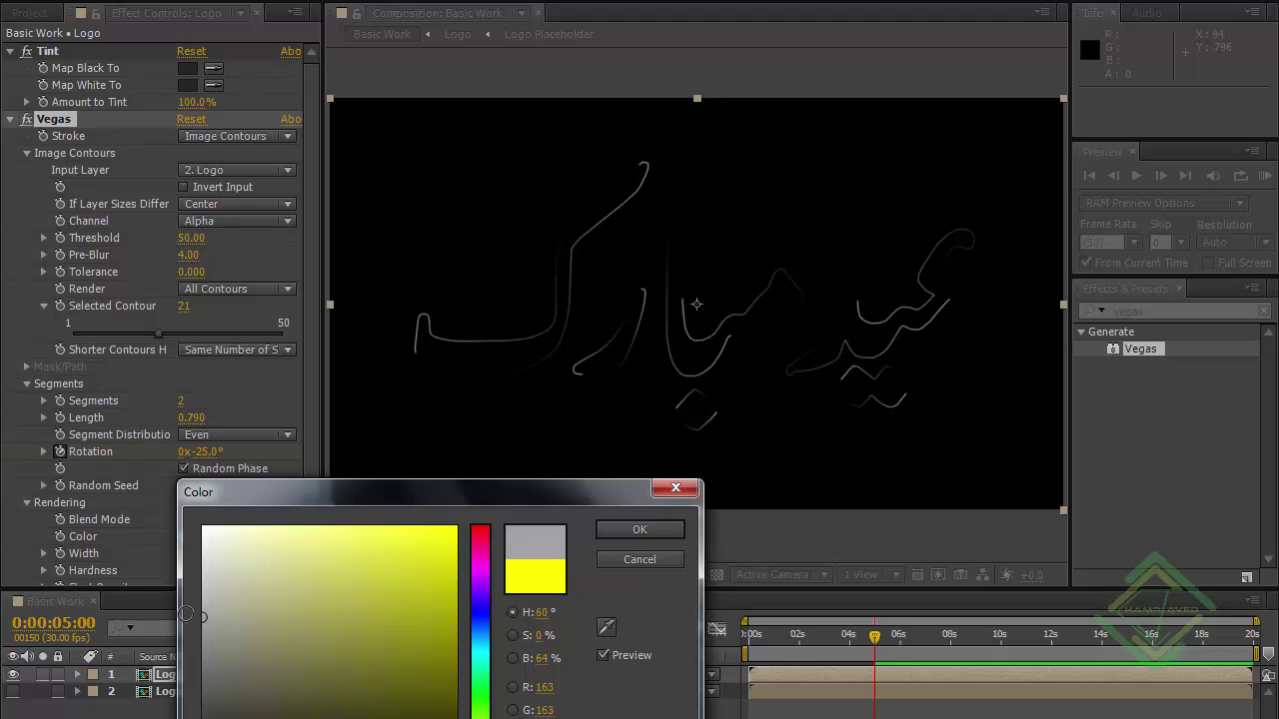
click(662, 531)
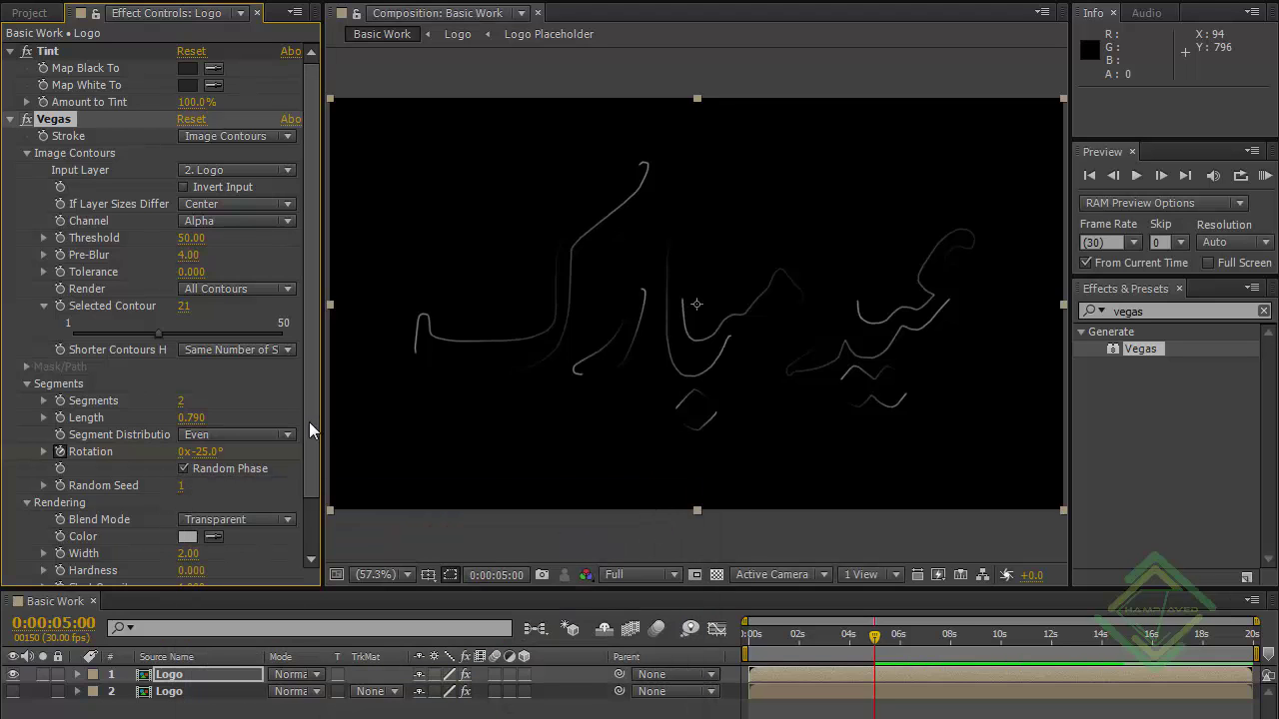
Set the Vegas Width to 1.5, Start Opacity to 0, Mid-point Opacity to 1 and Mid-point Position to 0.001.
scroll(299, 545, down, 2)
click(190, 492)
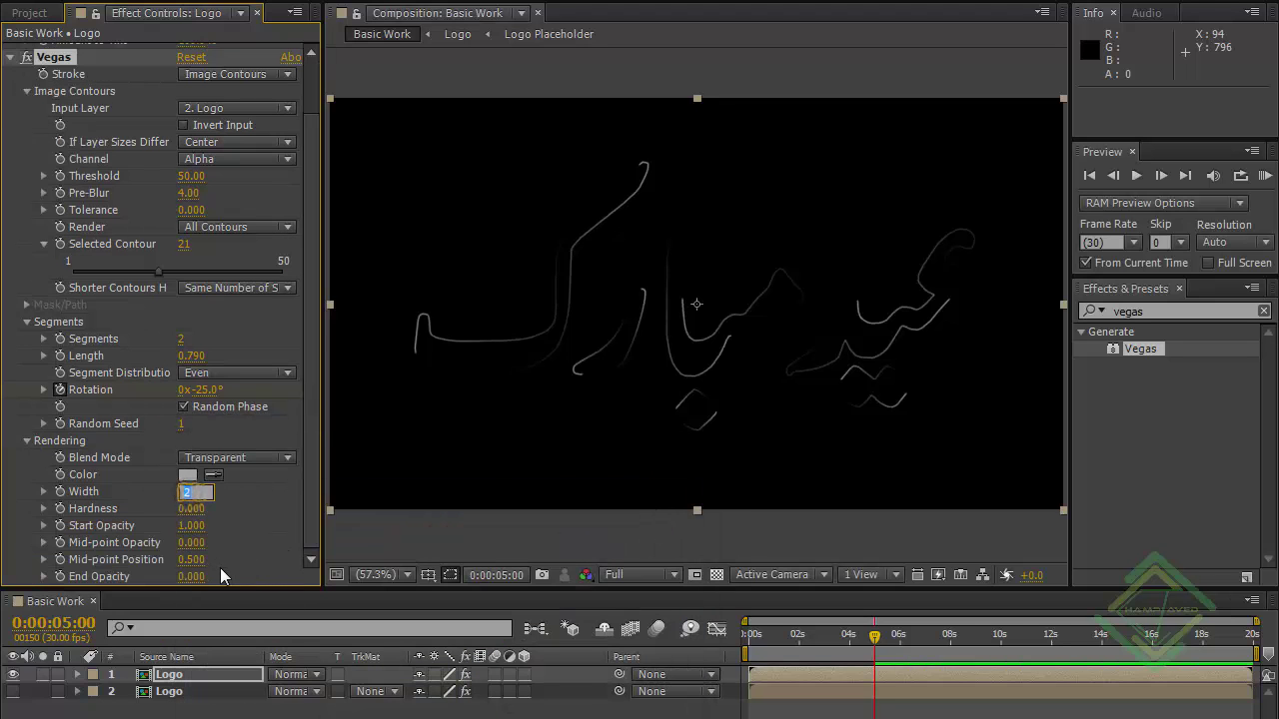
text(1.5)
key(Tab)
key(Tab)
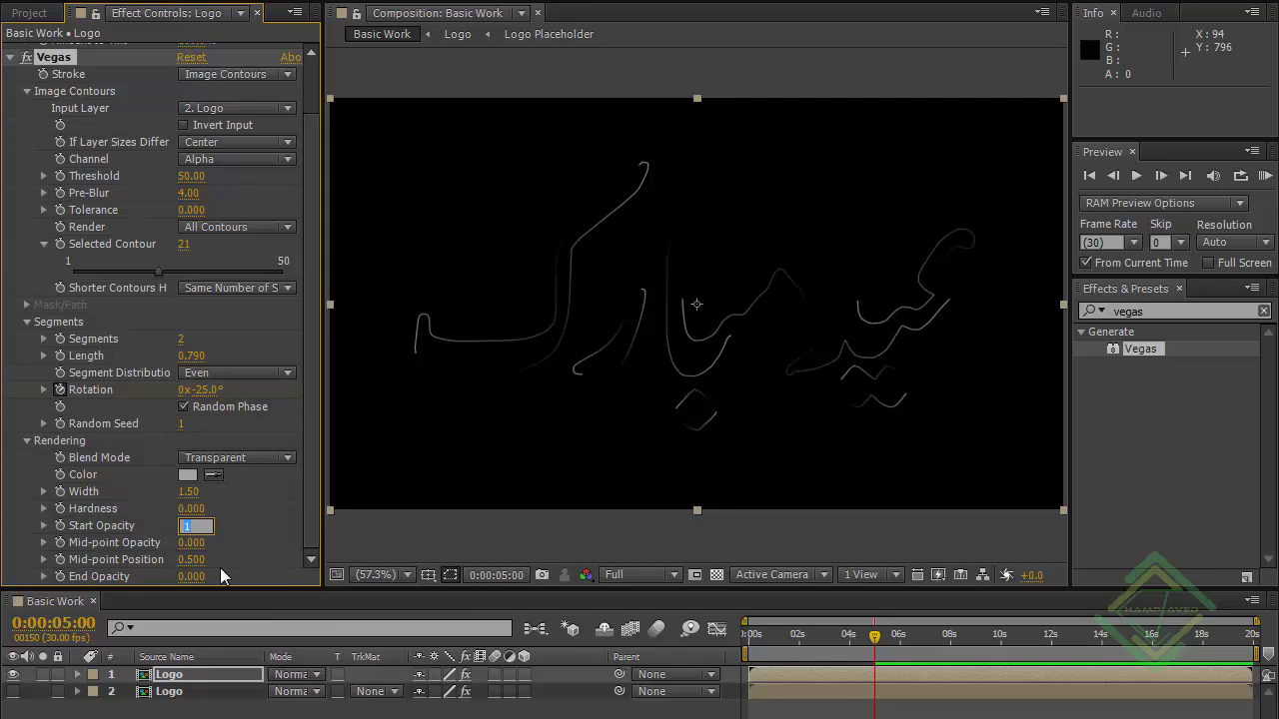
text(0)
key(Tab)
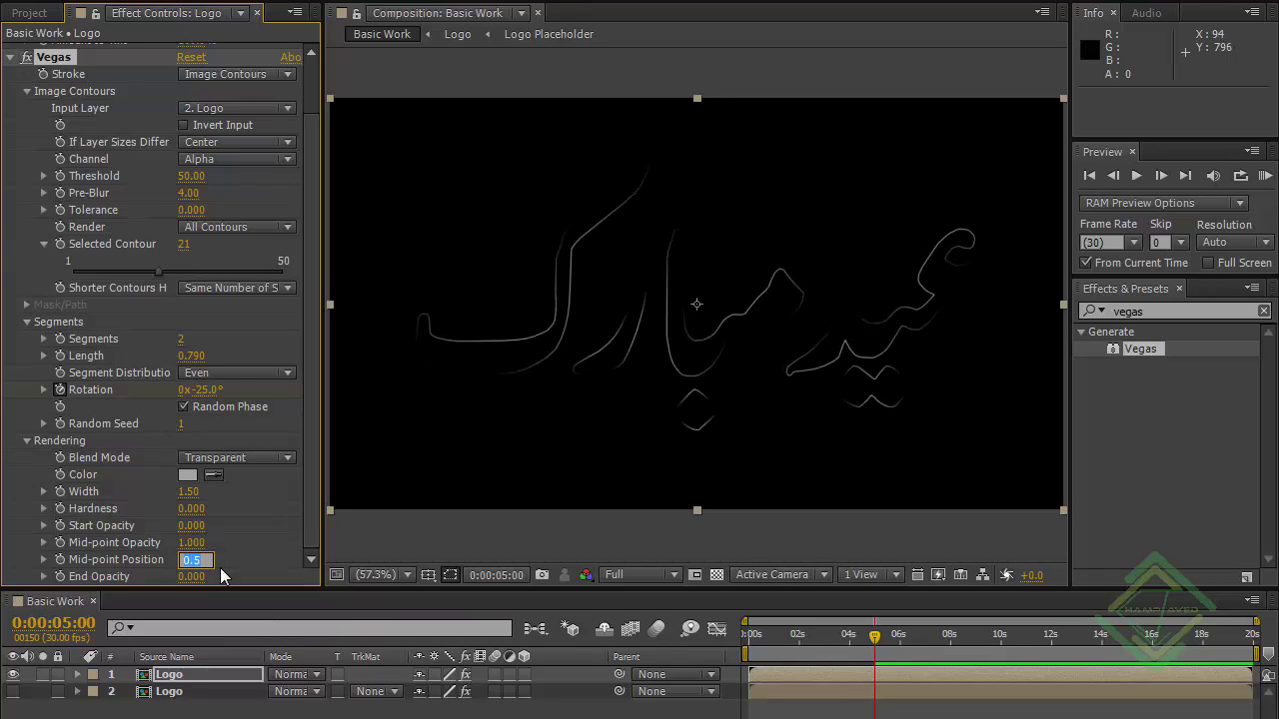
text(.001)
click(285, 714)
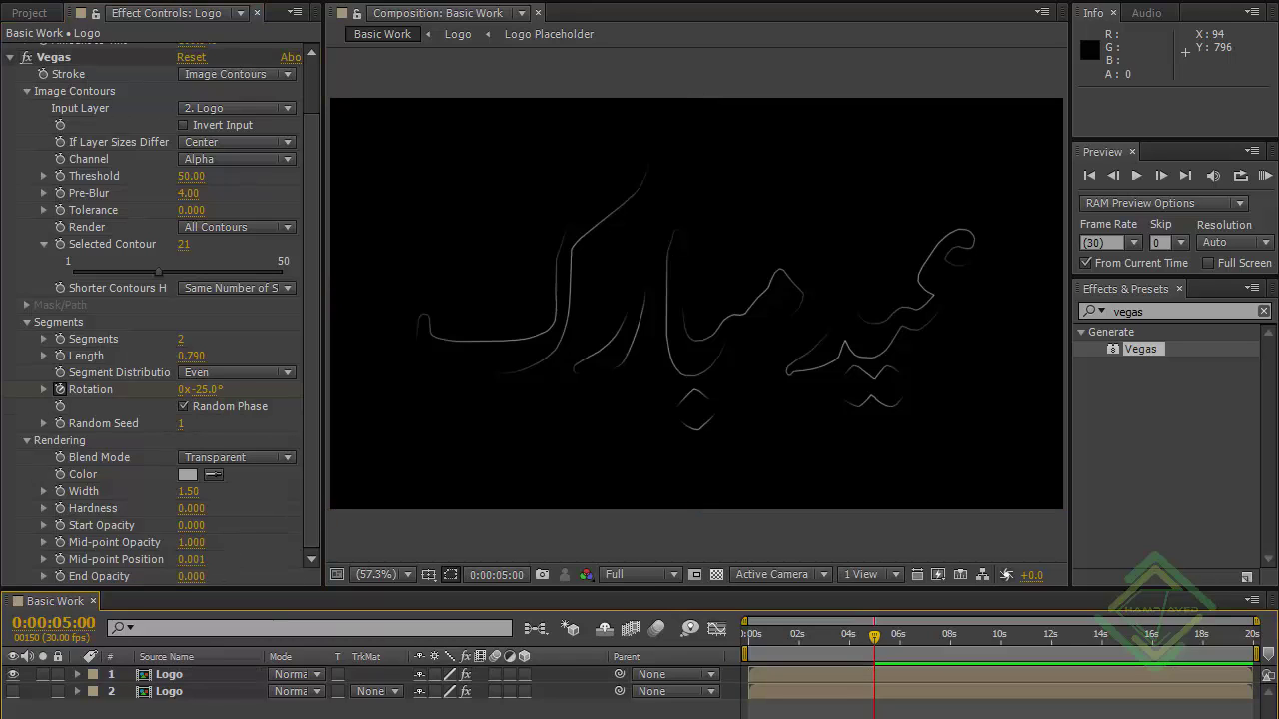
Make the lower Logo layer visible, checking the composition against the transparency grid and restoring the black background.
click(165, 692)
shift+click(190, 676)
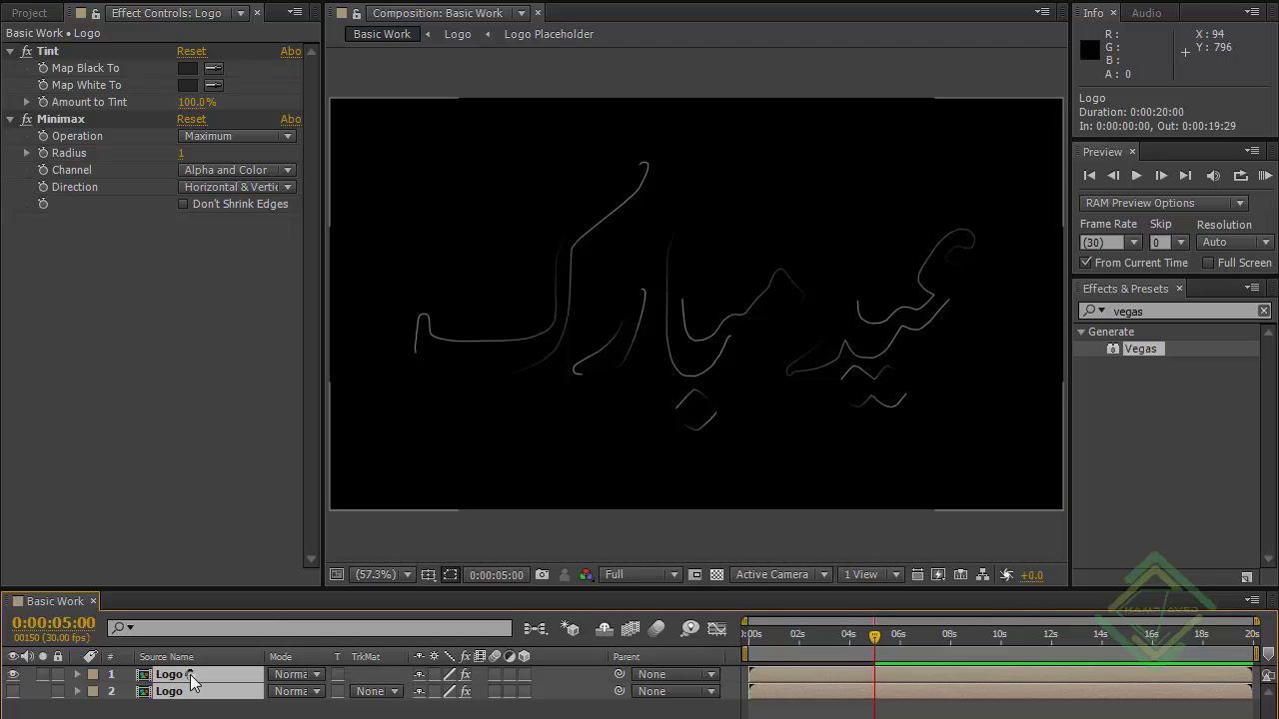
click(664, 608)
click(716, 576)
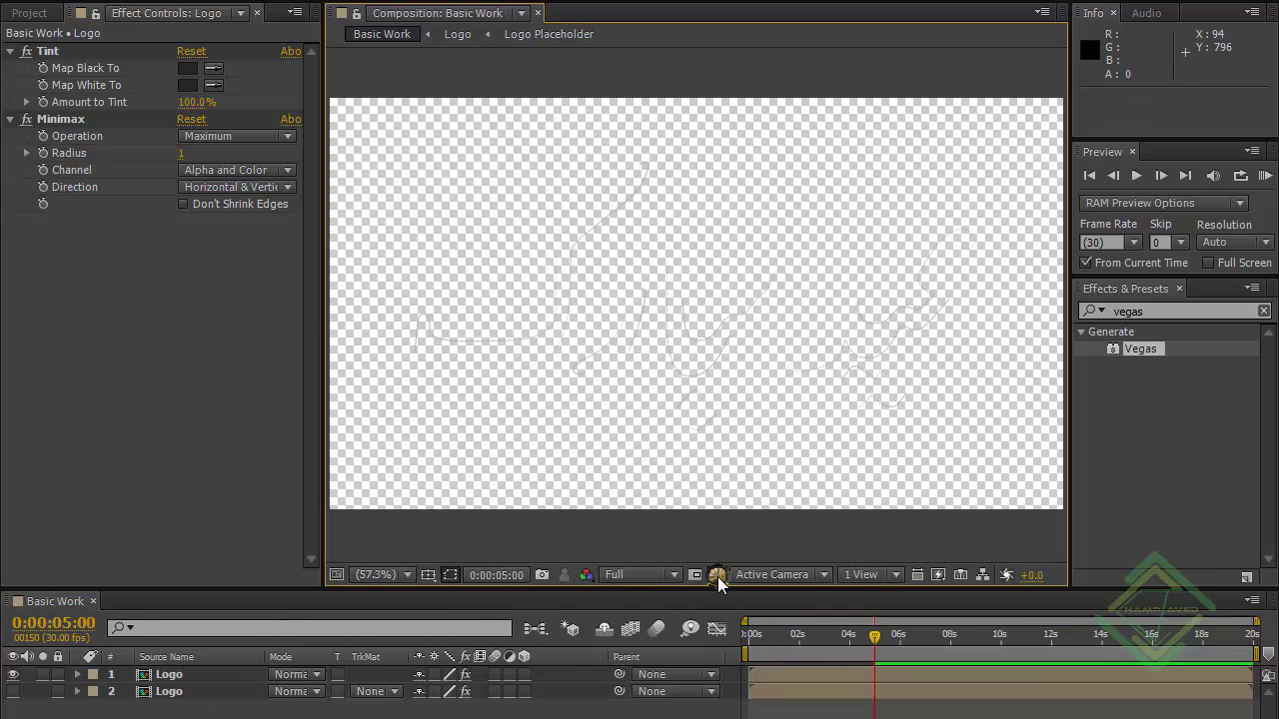
click(178, 691)
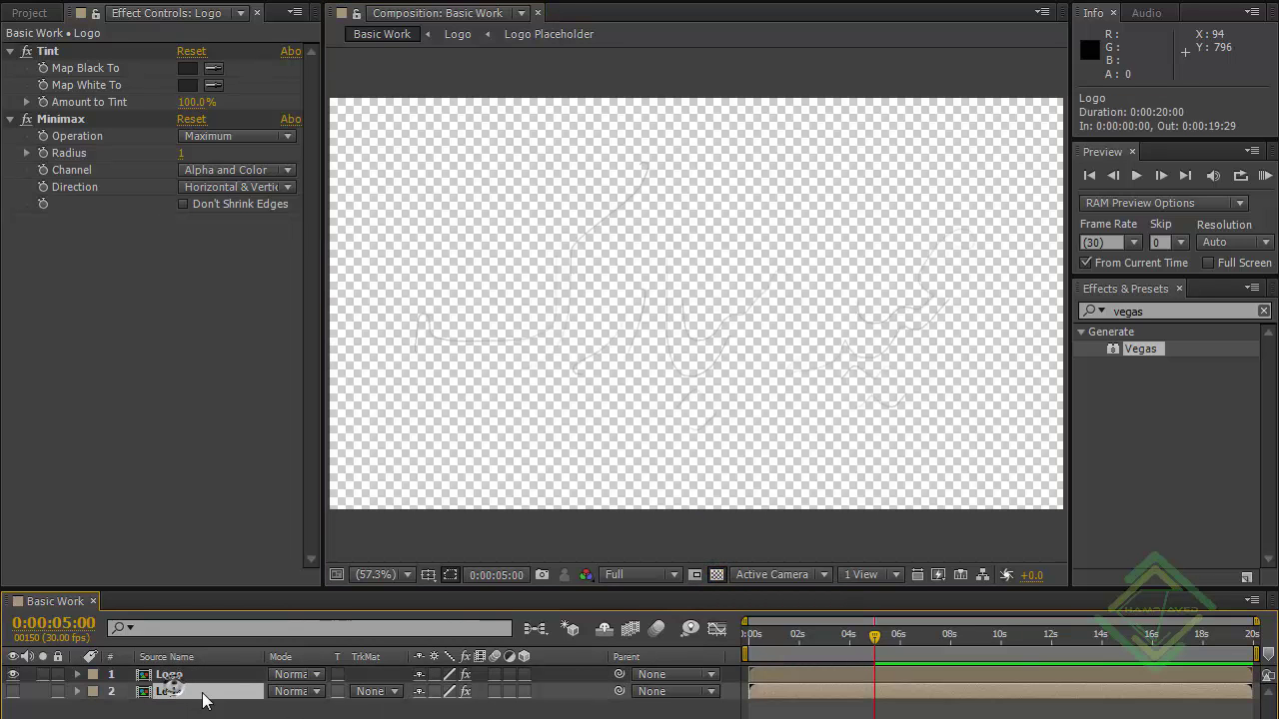
click(13, 691)
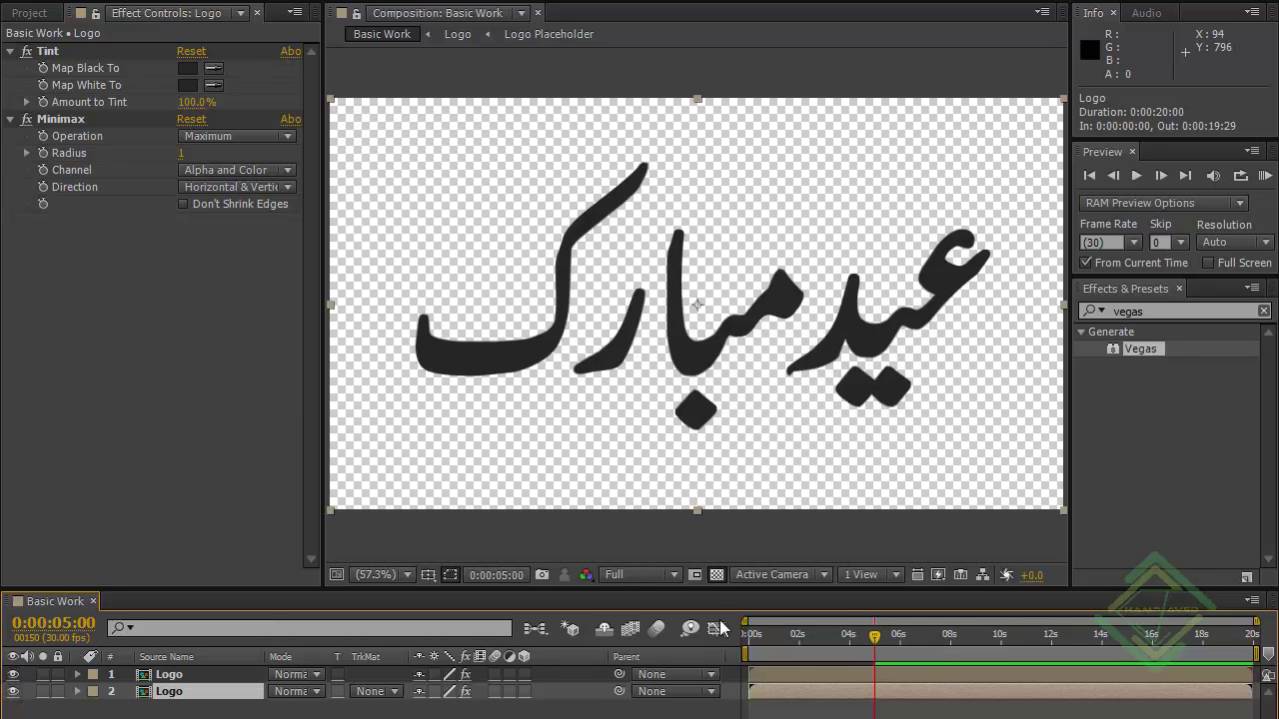
click(717, 575)
Pre-compose both Logo layers into a new composition named Outline, moving all attributes into it.
click(212, 683)
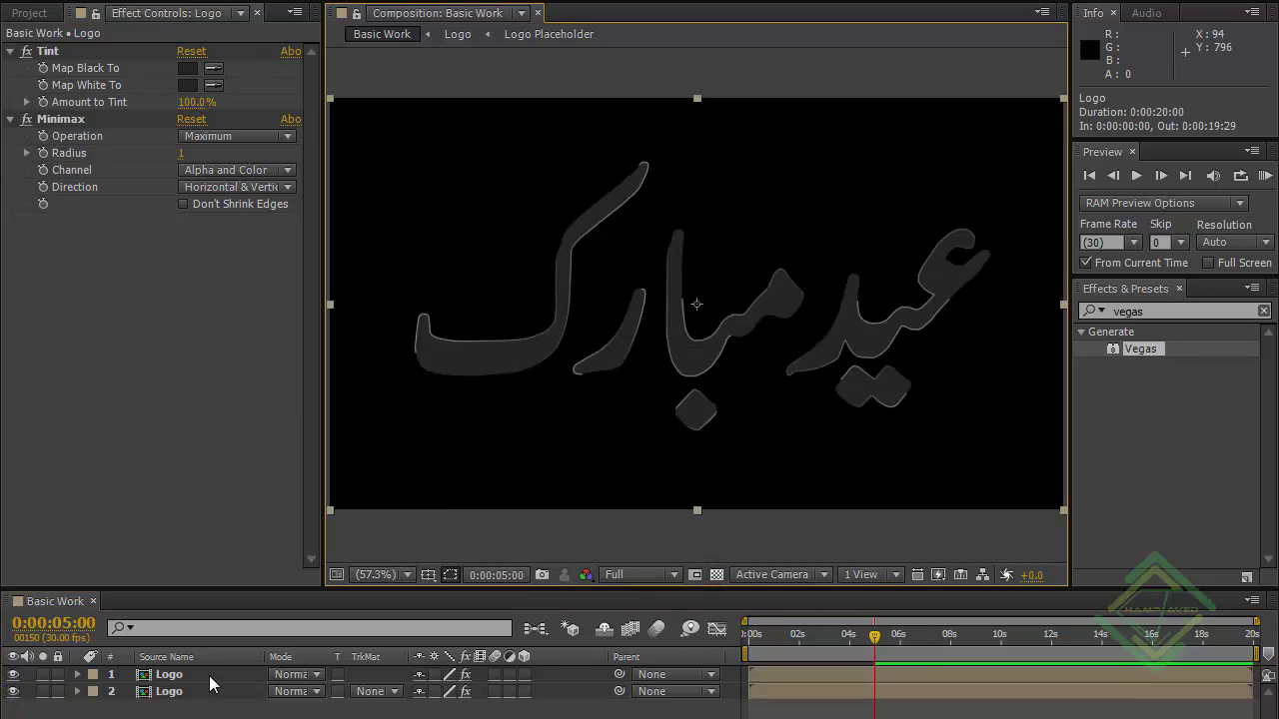
click(212, 685)
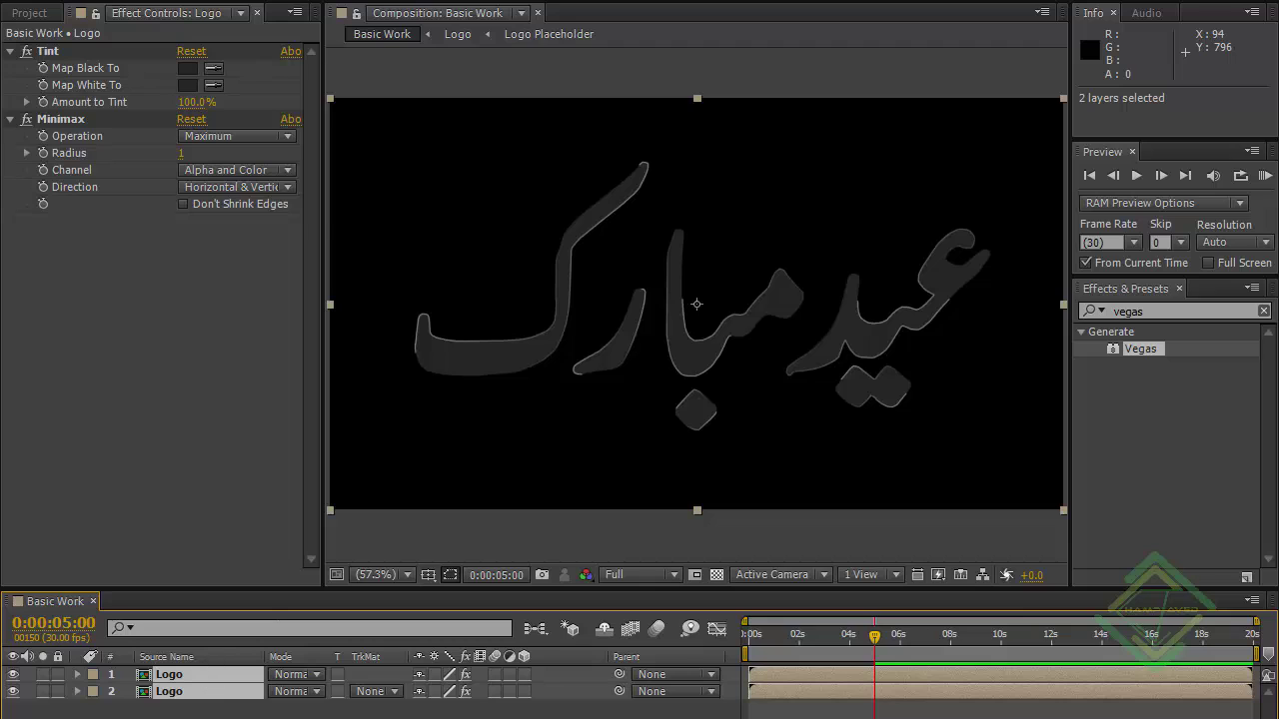
click(205, 715)
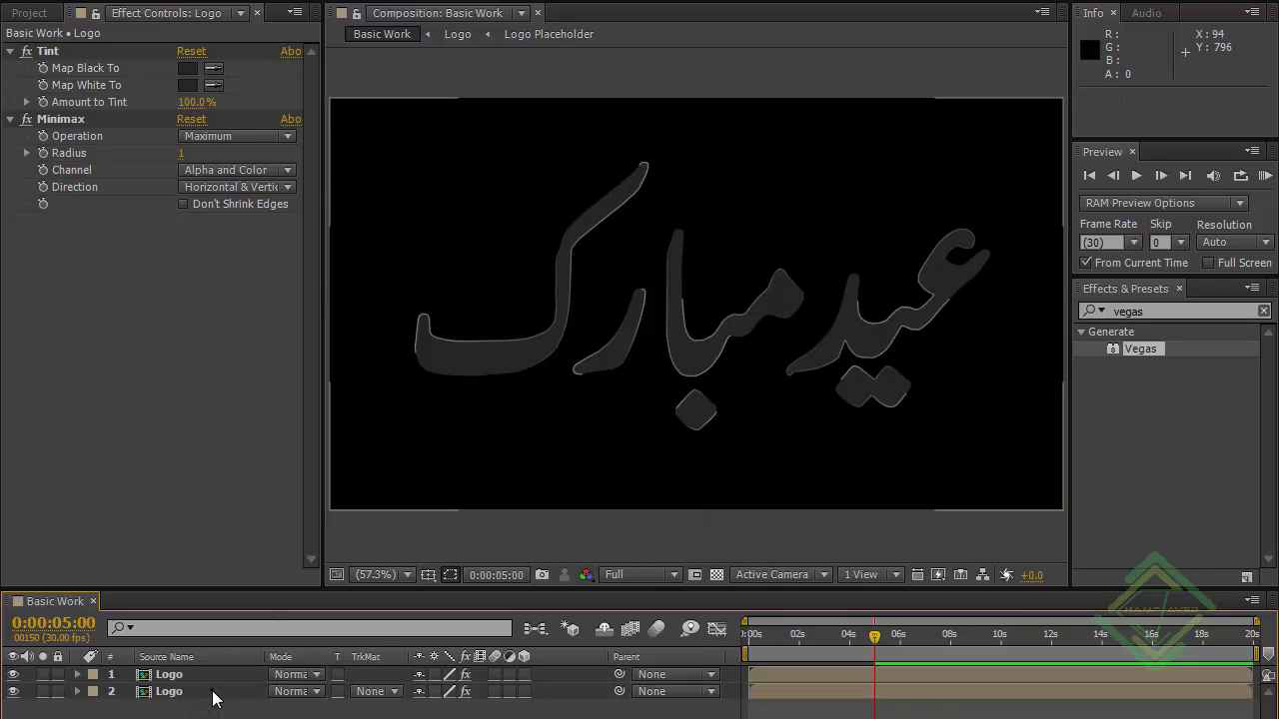
click(220, 676)
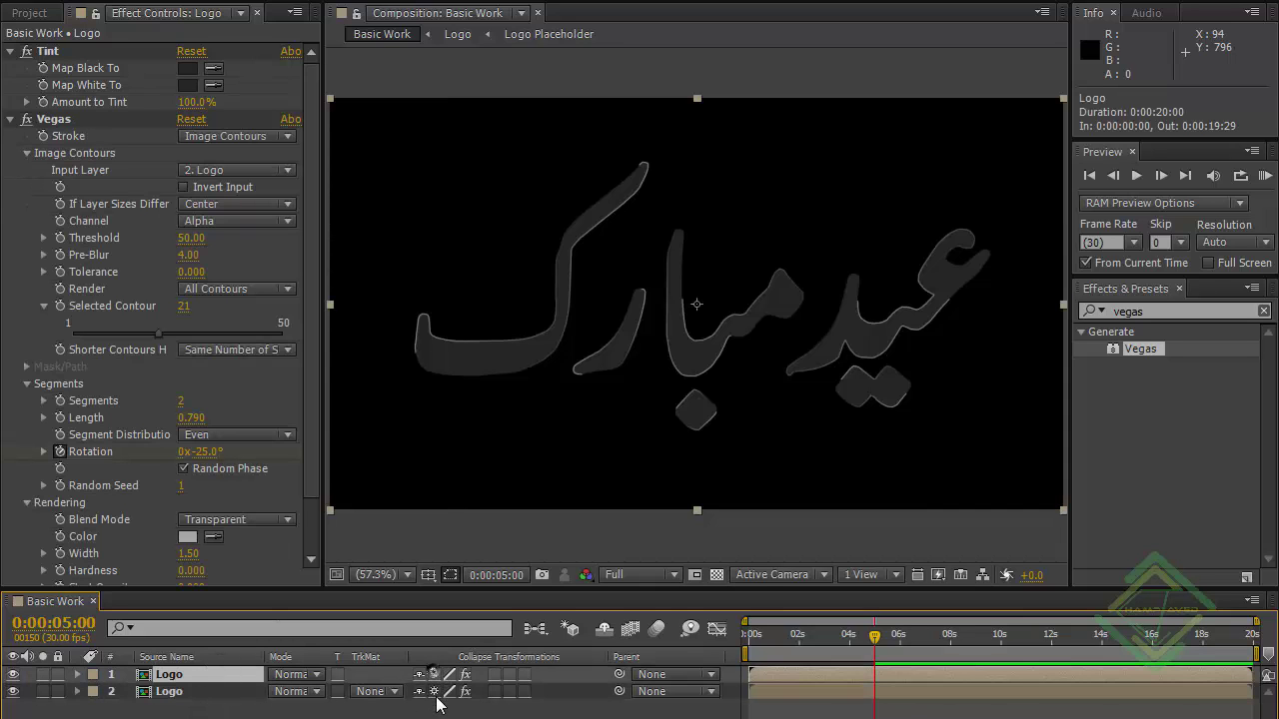
shift+click(196, 691)
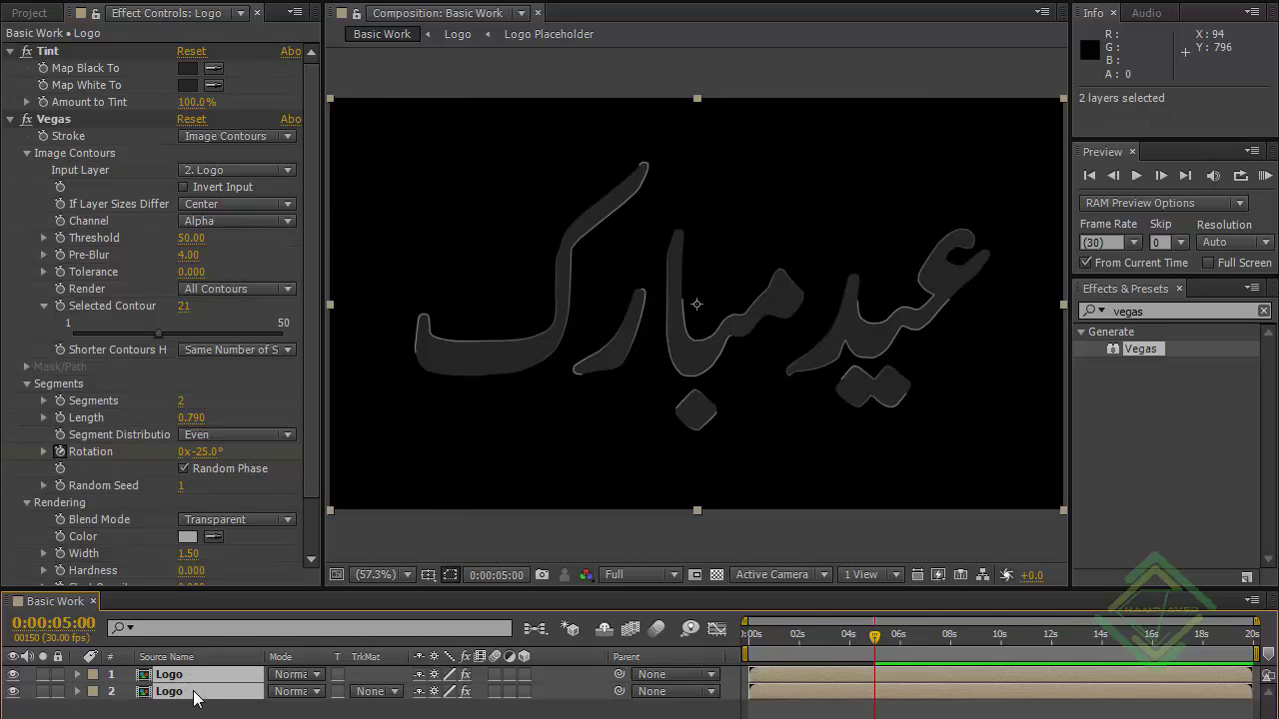
key(ctrl+shift+c)
drag(643, 357, 549, 373)
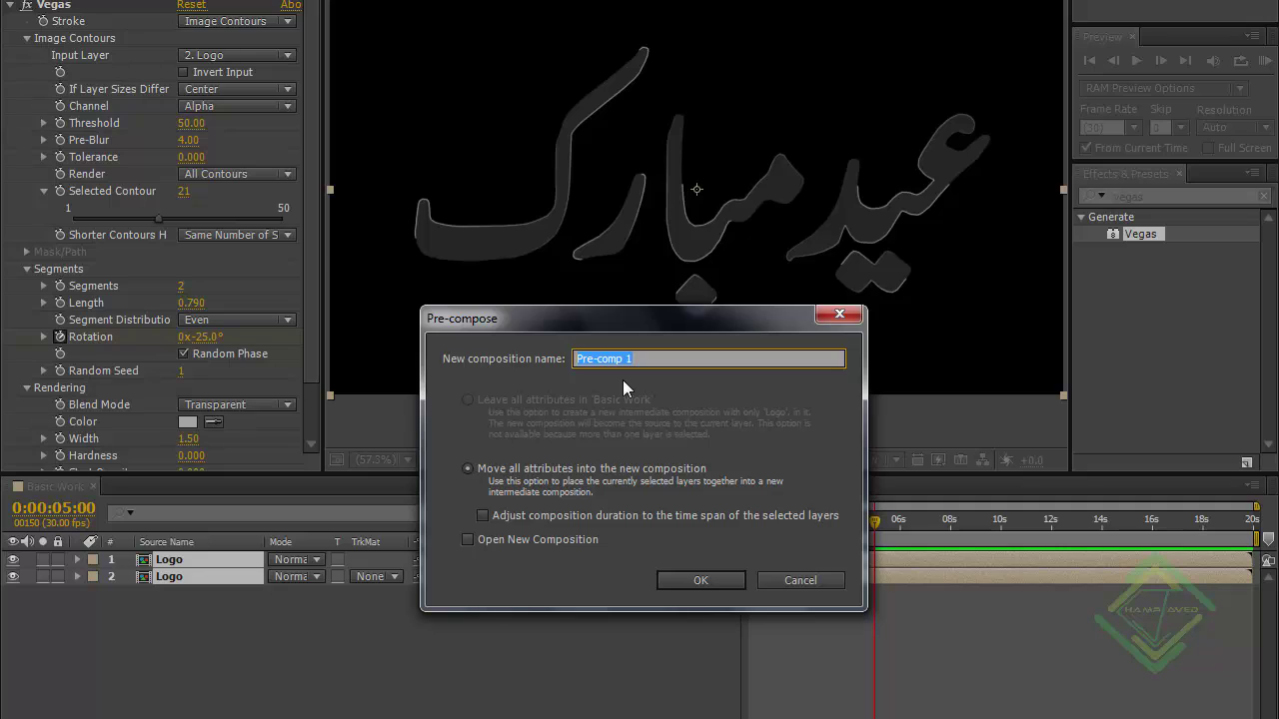
text(Outline)
click(700, 580)
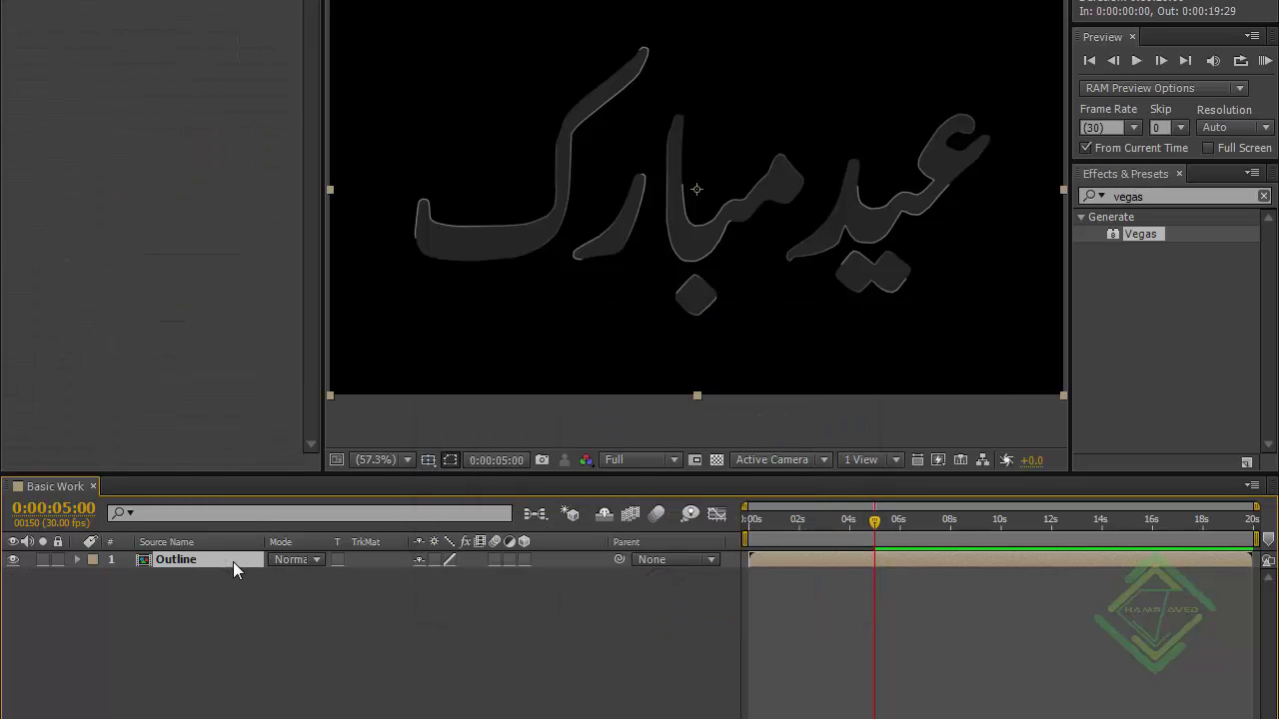
Make the Outline layer 3D with motion blur and add an expression to its Position property.
click(525, 559)
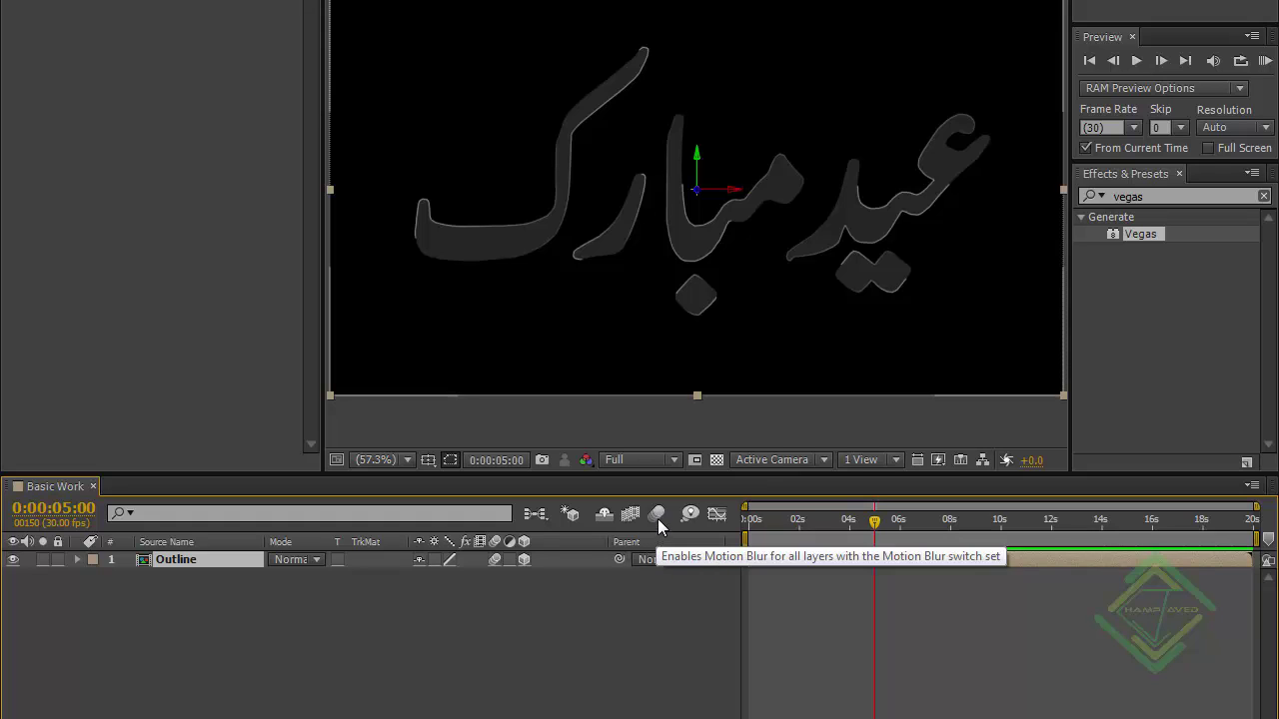
click(184, 561)
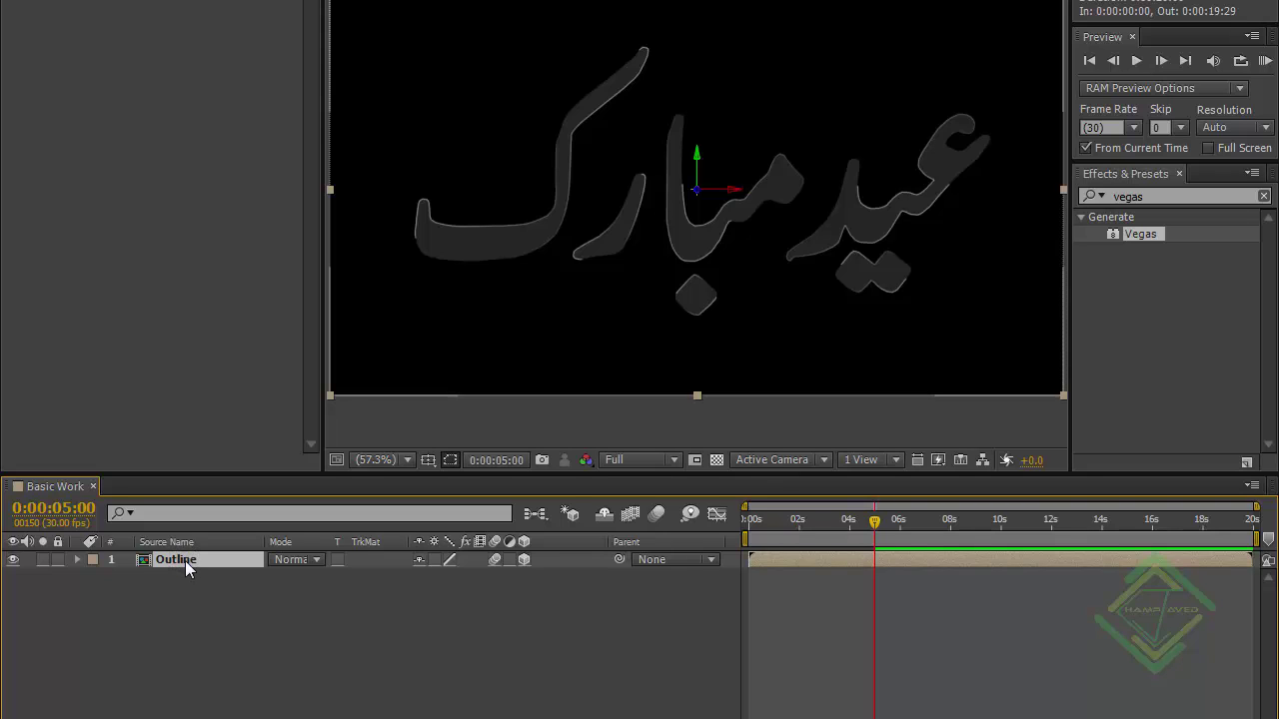
key(p)
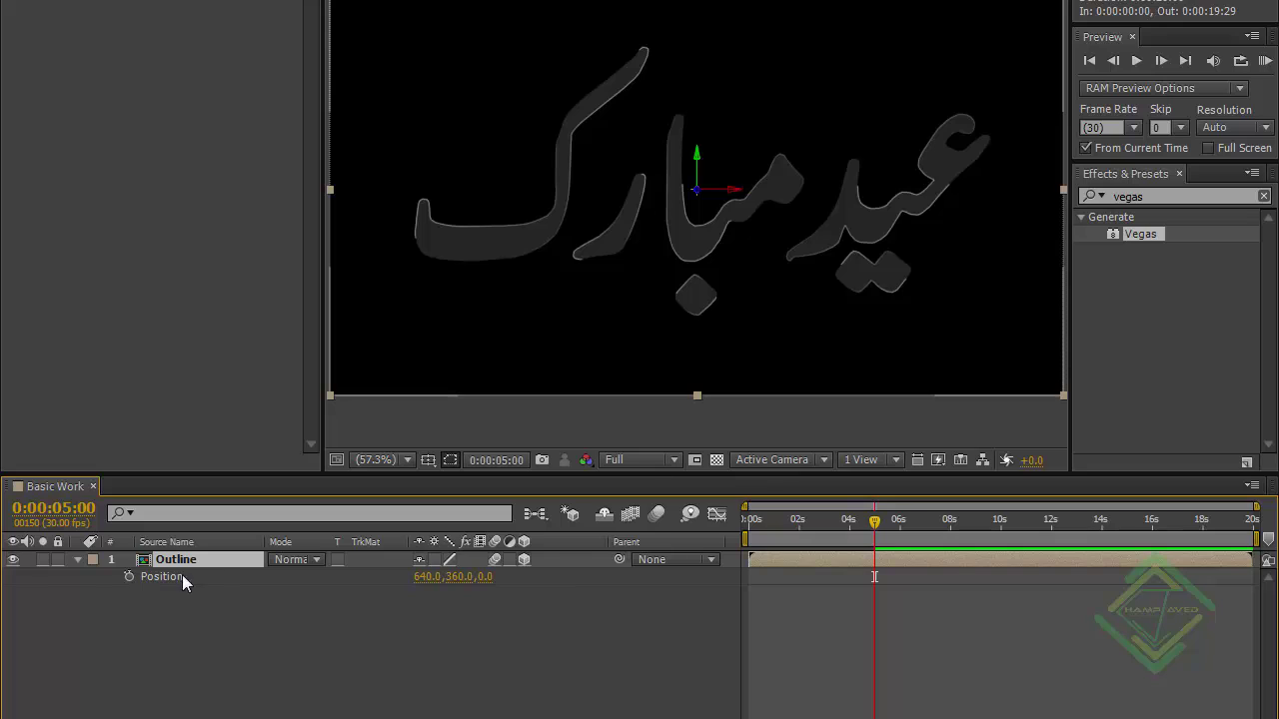
alt+click(127, 577)
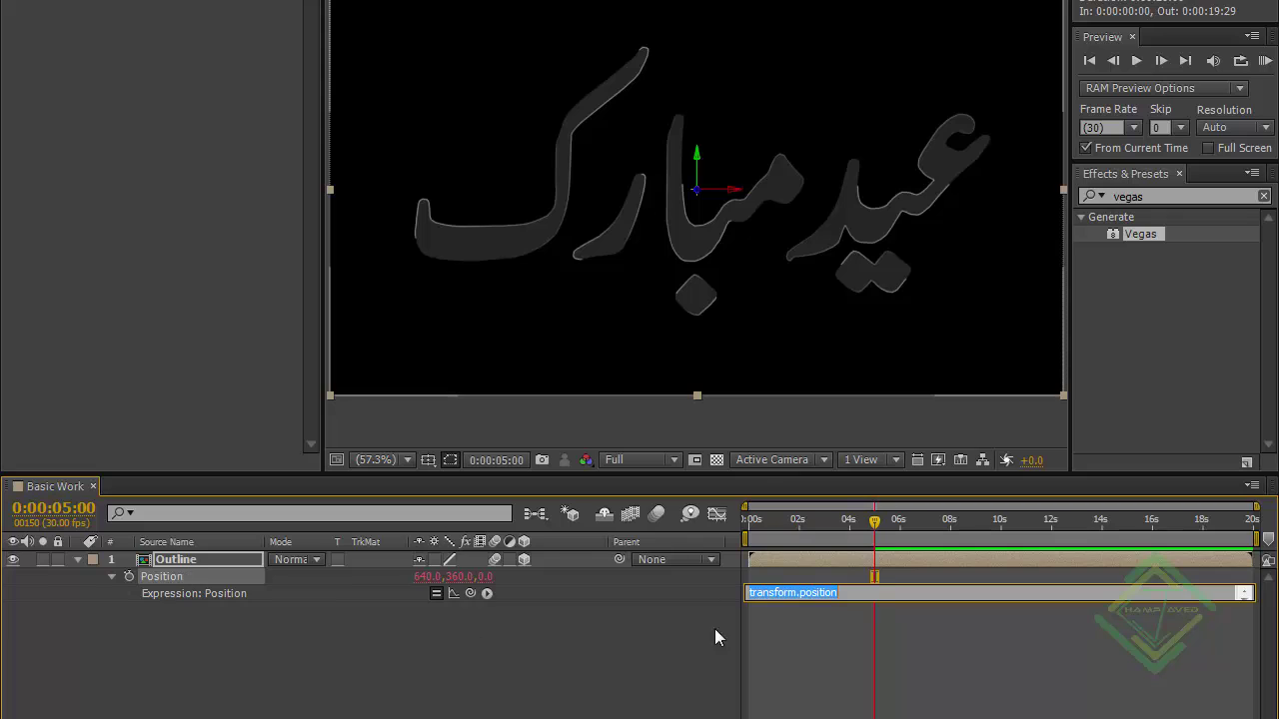
Enter value+[0,0,index/2] as the Outline layer's Position expression and collapse the layer's properties.
click(810, 593)
drag(842, 589, 734, 590)
text(va)
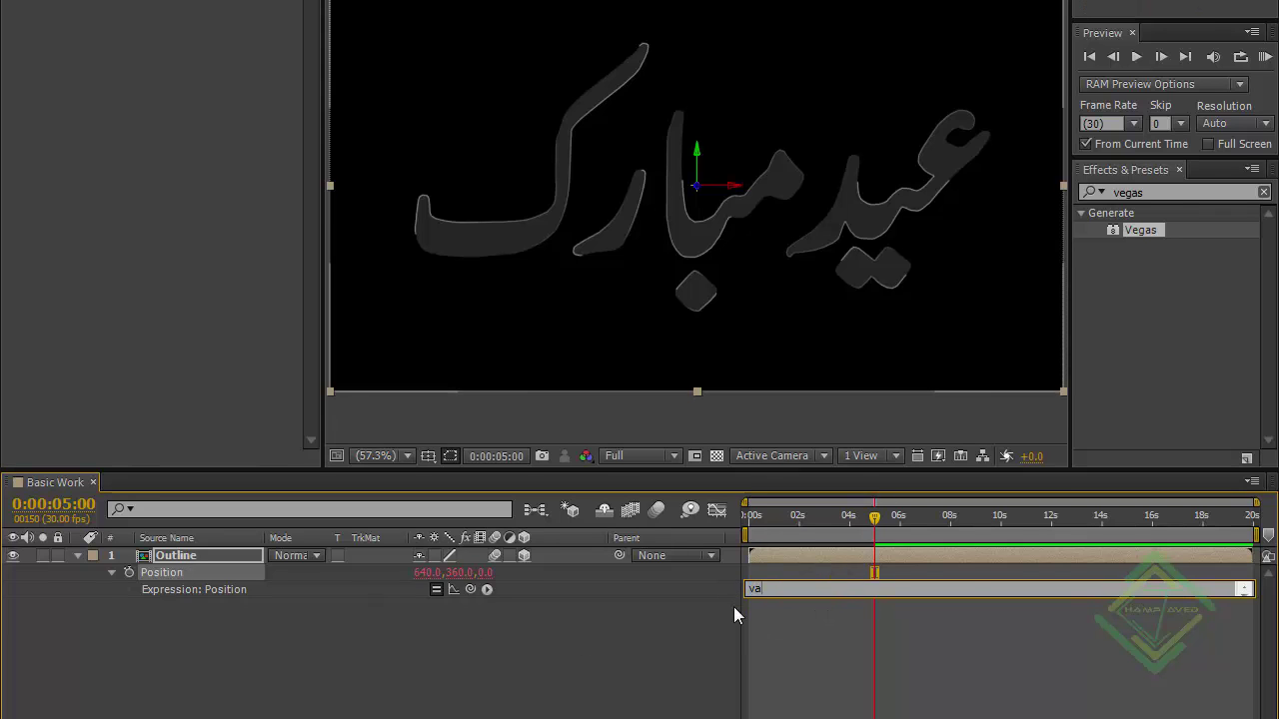
text(lue+)
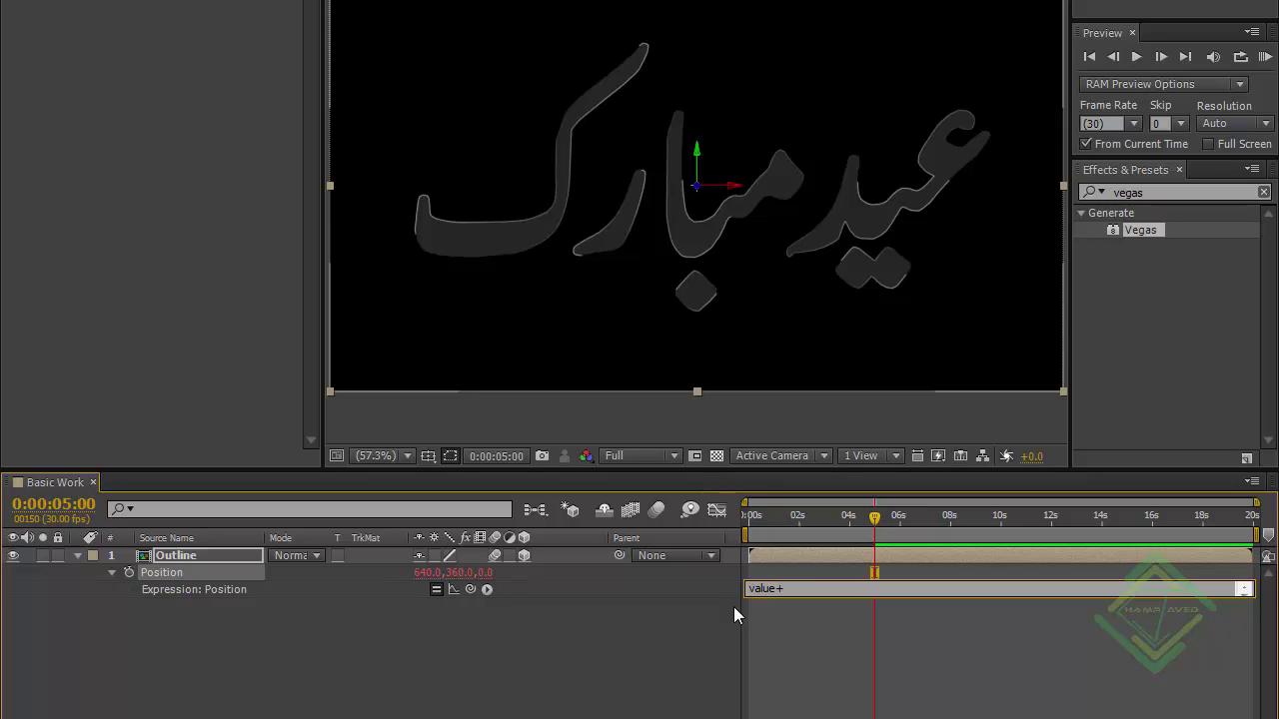
text([)
text(,)
text(0,)
text(index)
click(854, 590)
click(845, 591)
click(844, 591)
text(/2)
text(])
click(535, 640)
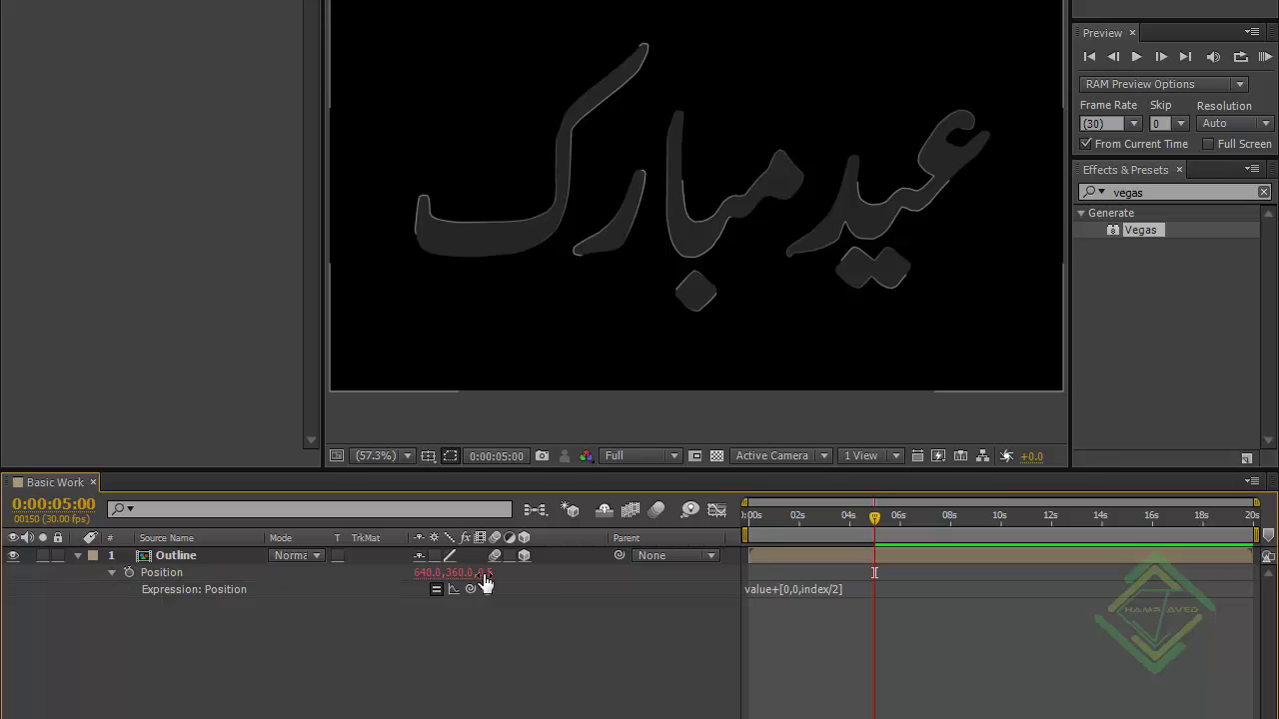
click(77, 556)
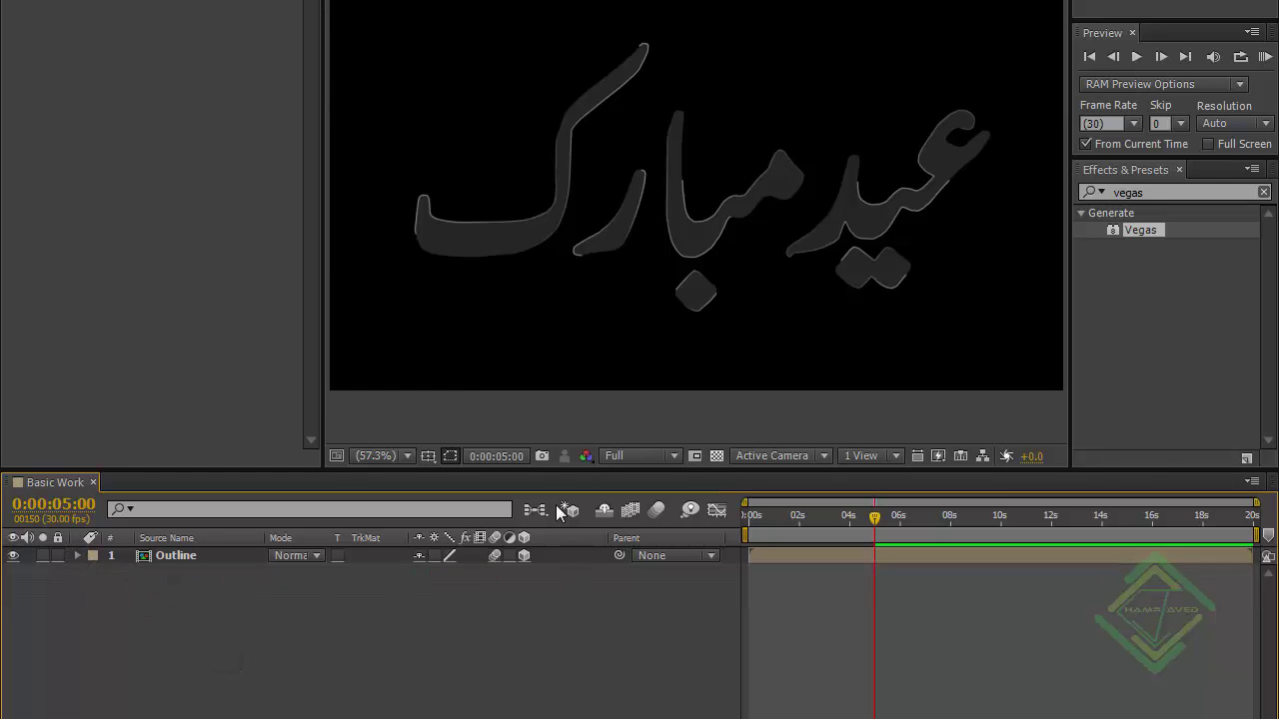
Create a red composition-sized solid named BG and place it below the Outline layer.
right_click(338, 631)
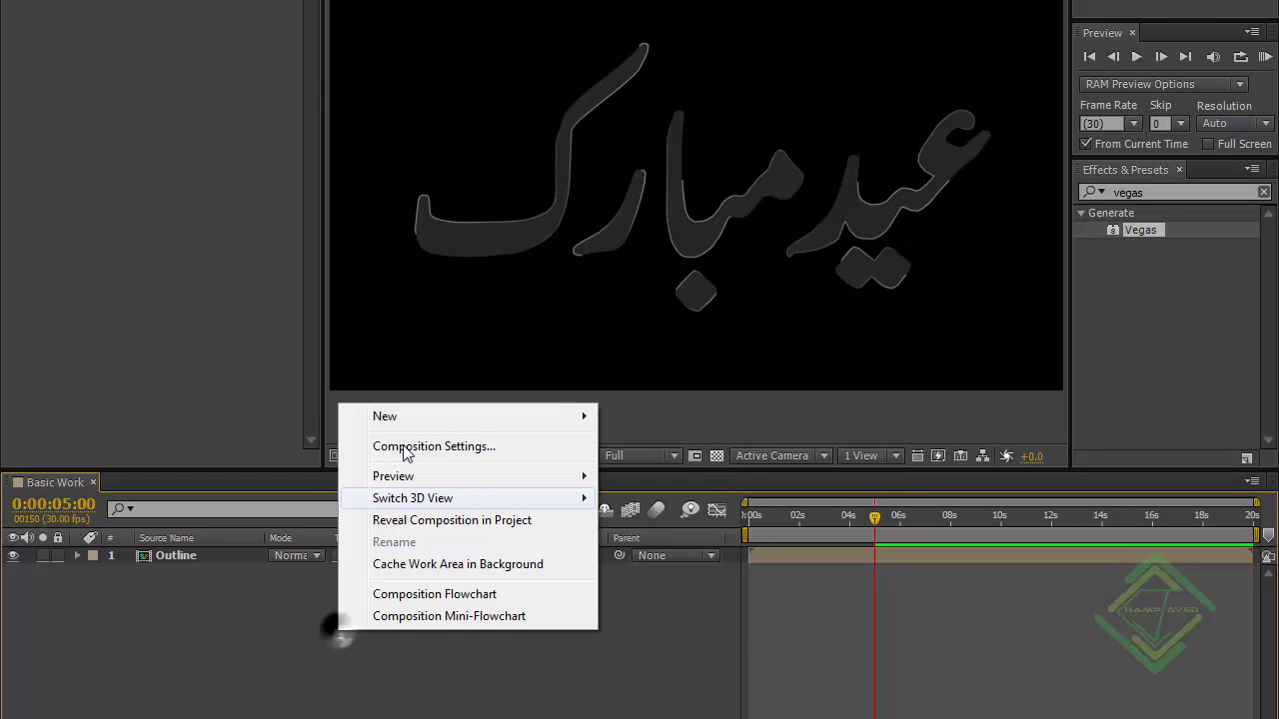
mouse_move(413, 420)
click(647, 466)
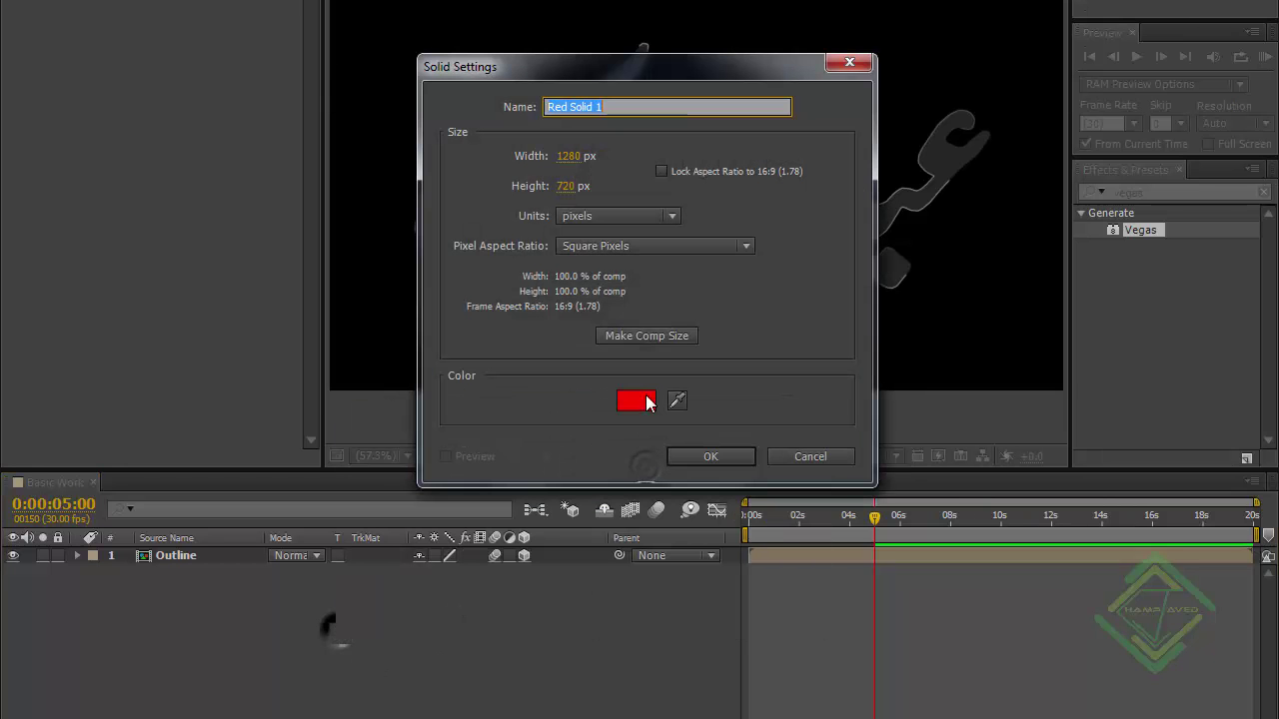
drag(588, 78, 626, 179)
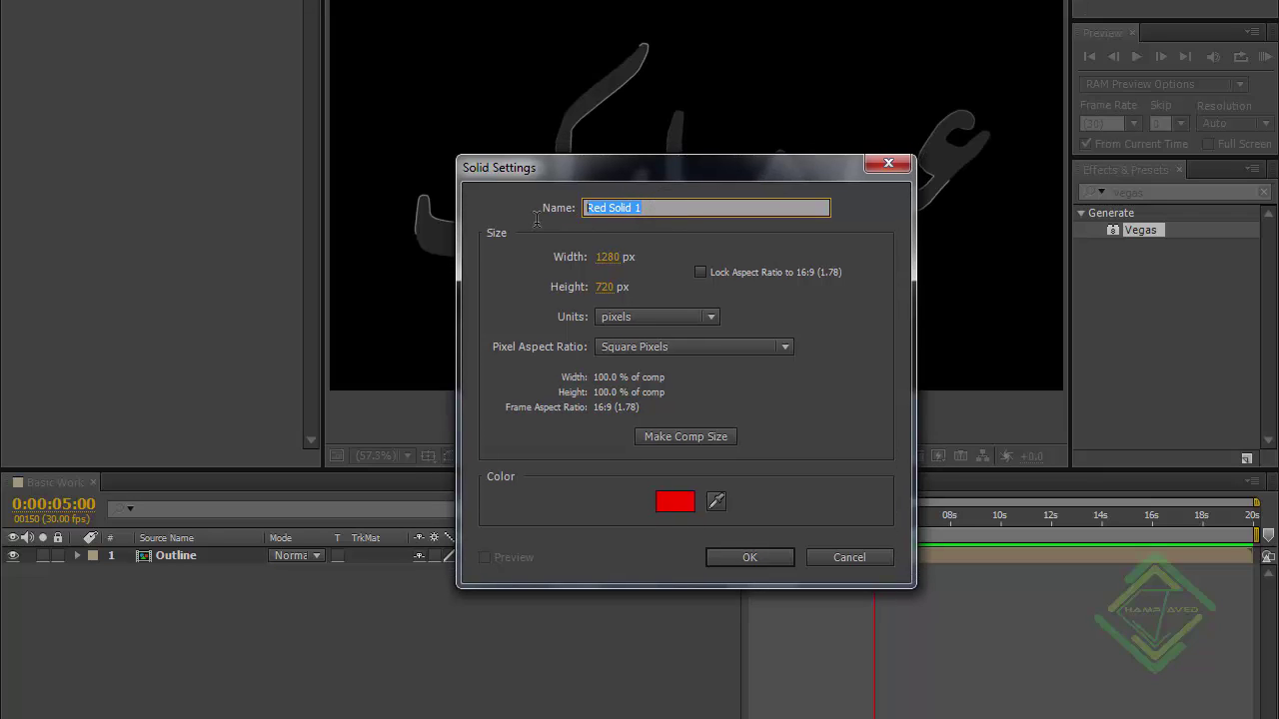
text(BG)
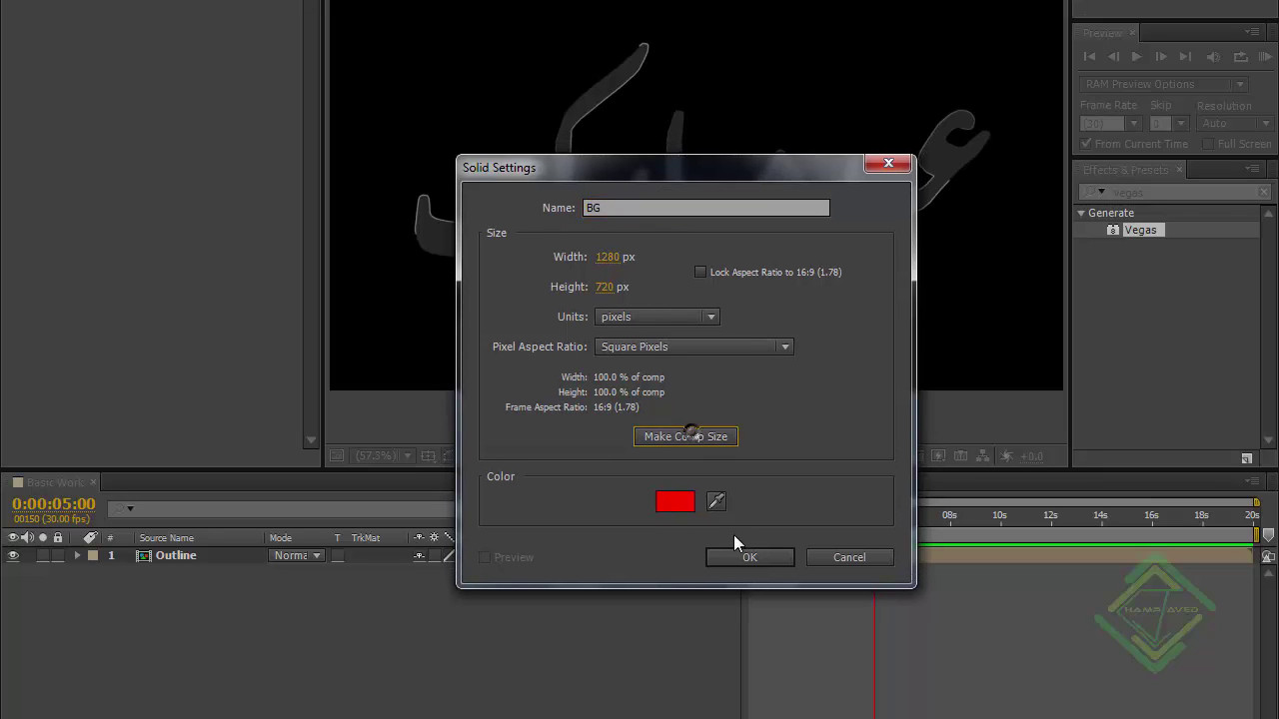
click(739, 557)
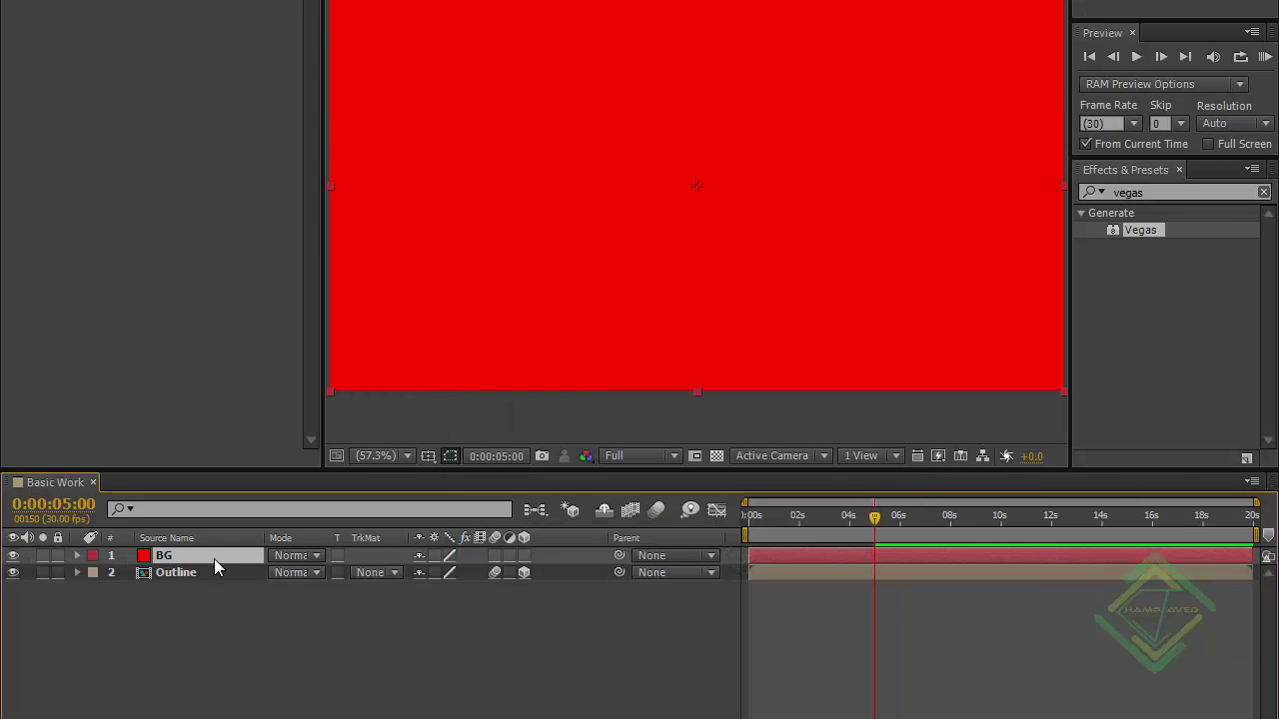
drag(215, 559, 180, 582)
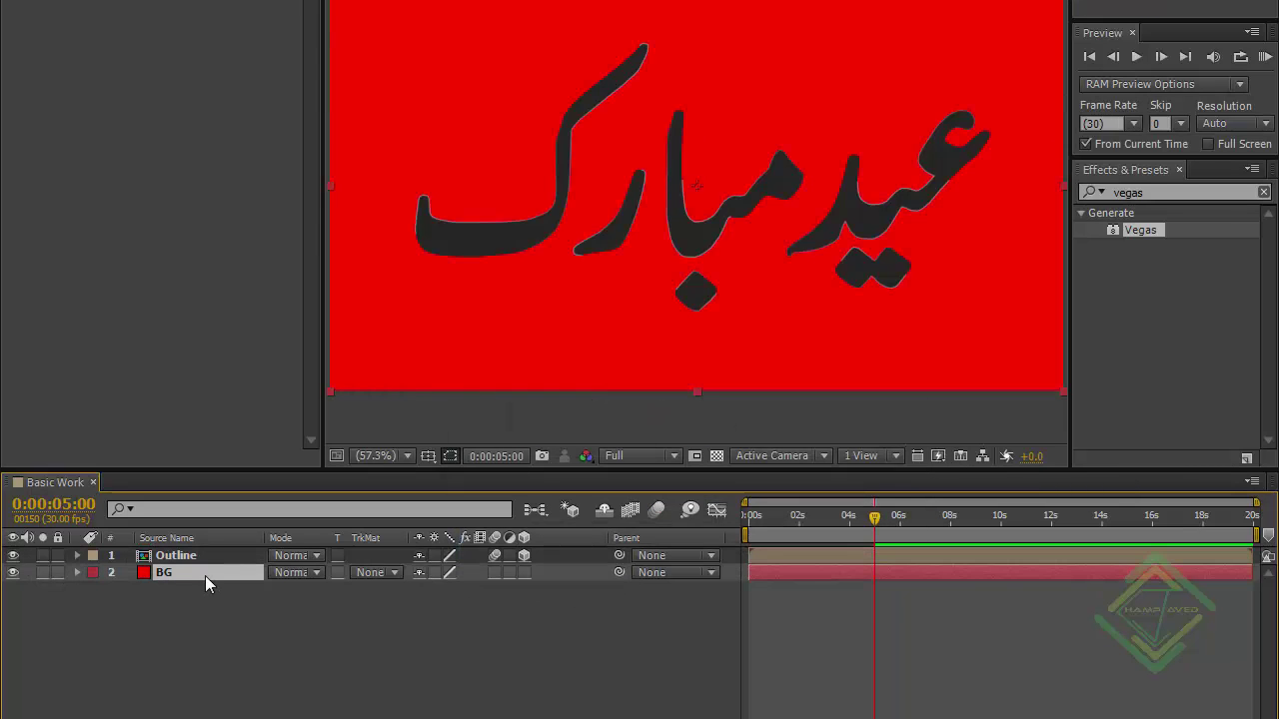
Find the Gradient Ramp effect and apply it to the BG layer.
double_click(1129, 193)
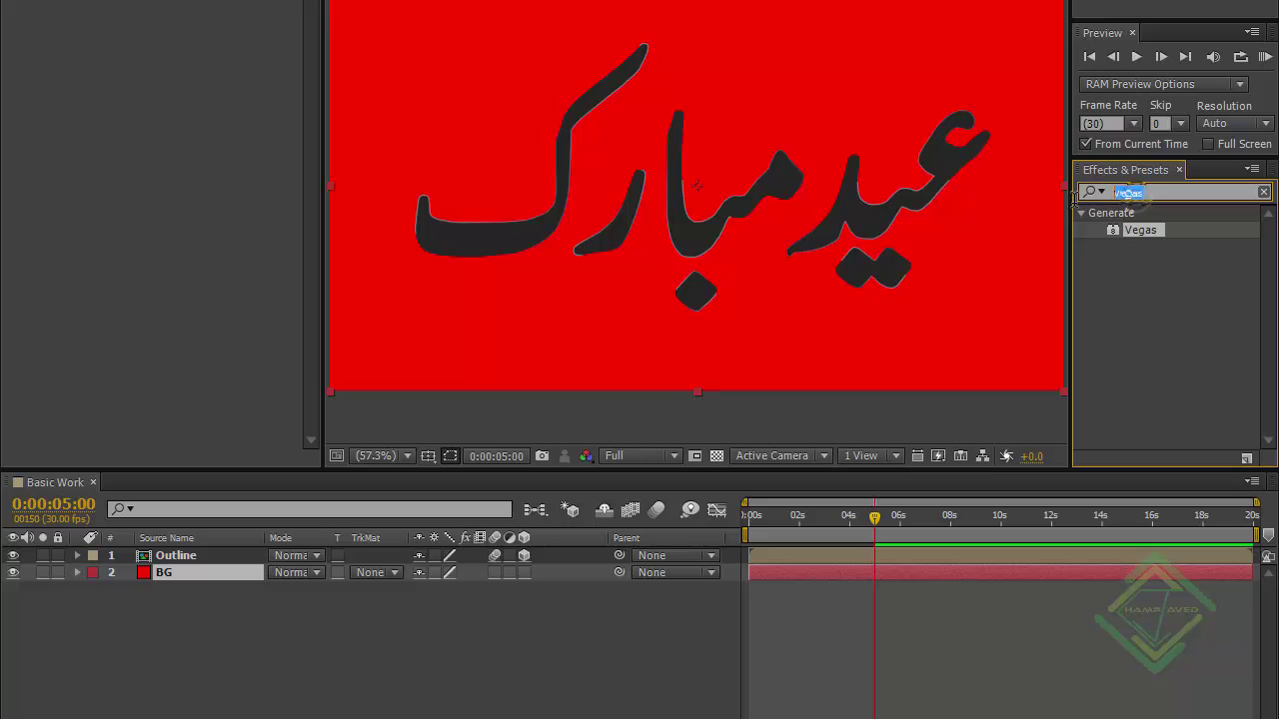
text(ramp)
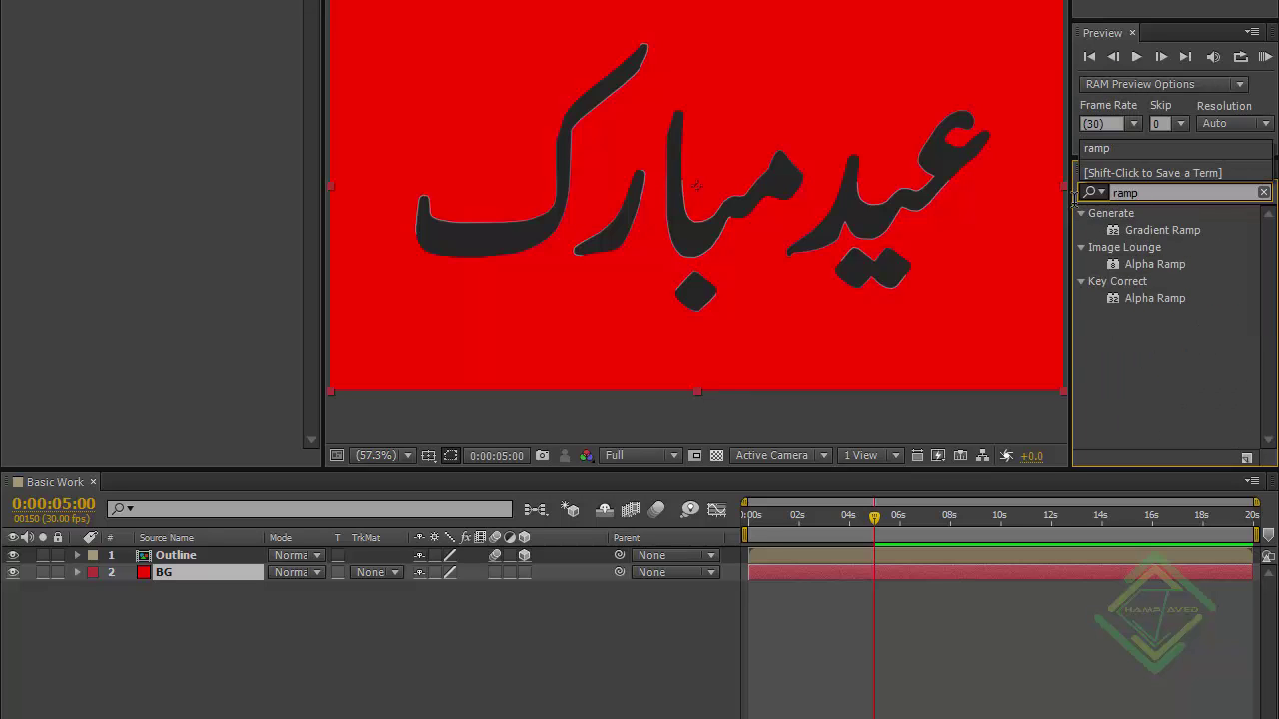
click(208, 572)
click(1144, 230)
double_click(1144, 230)
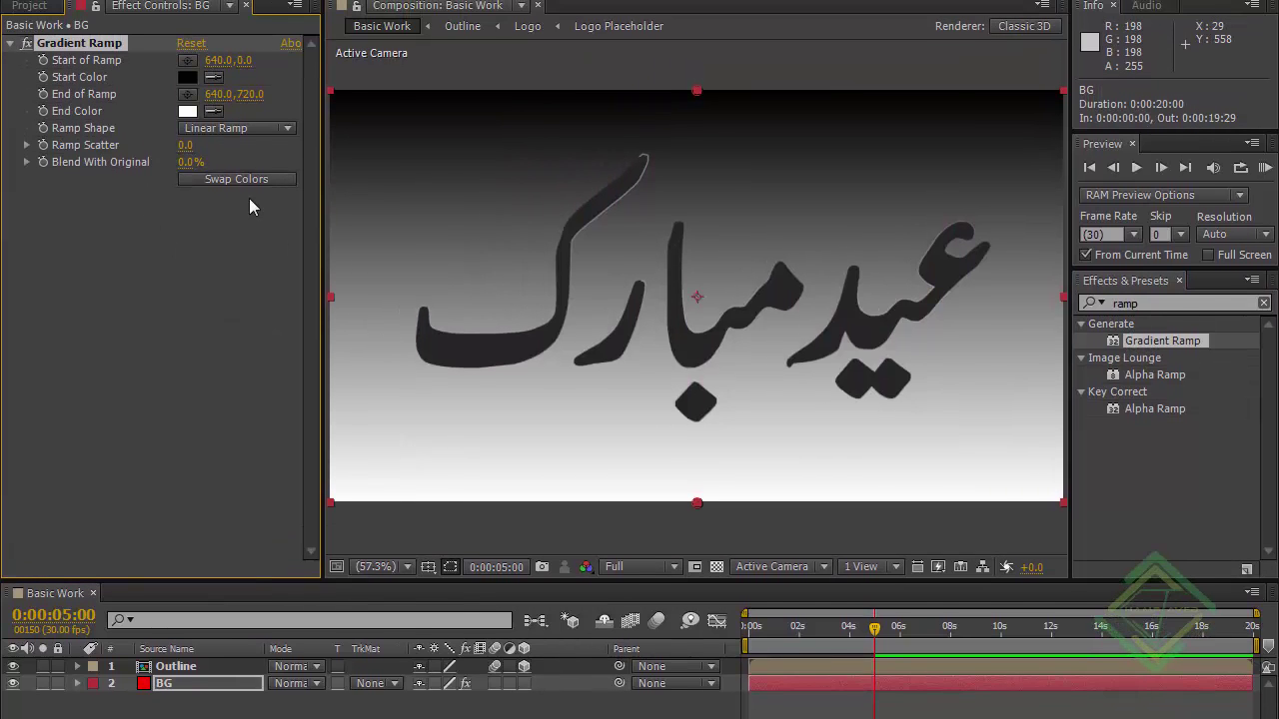
Place the BG gradient's start point just outside the frame's upper-left corner at about -3.5, -8.7 and its end point at about 512.7, 270.3.
click(186, 61)
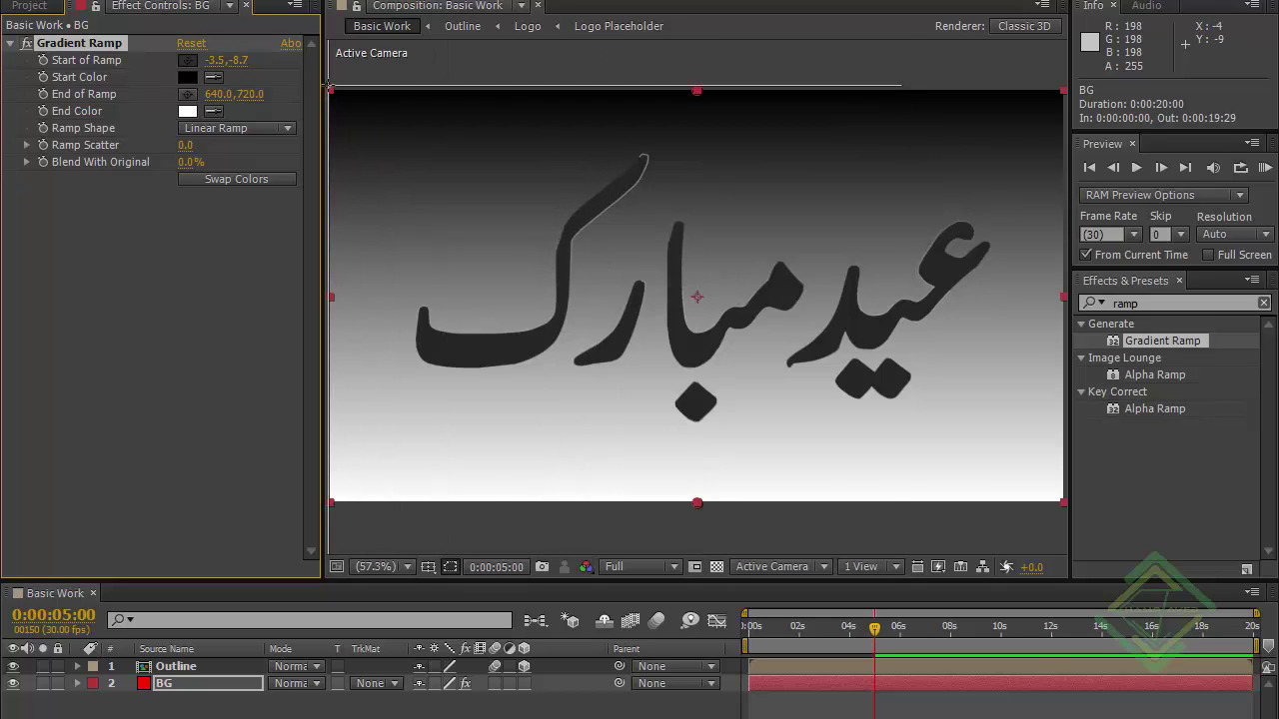
click(330, 86)
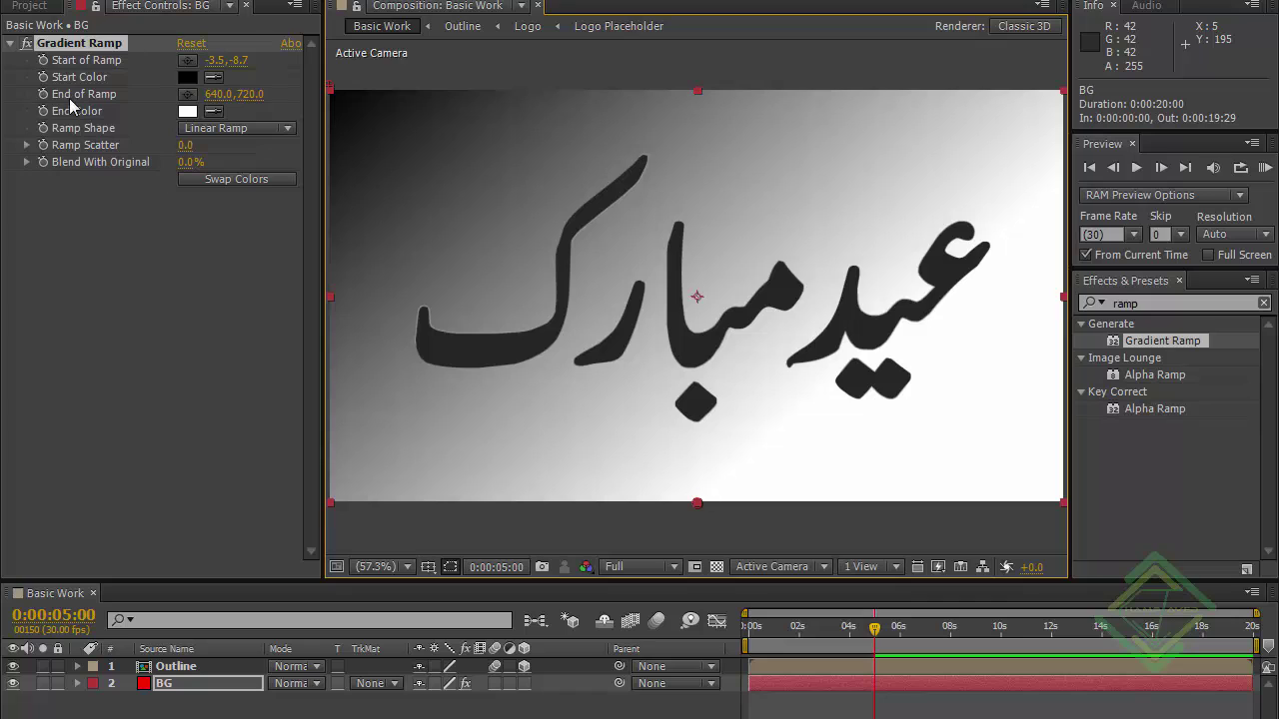
click(188, 95)
click(624, 245)
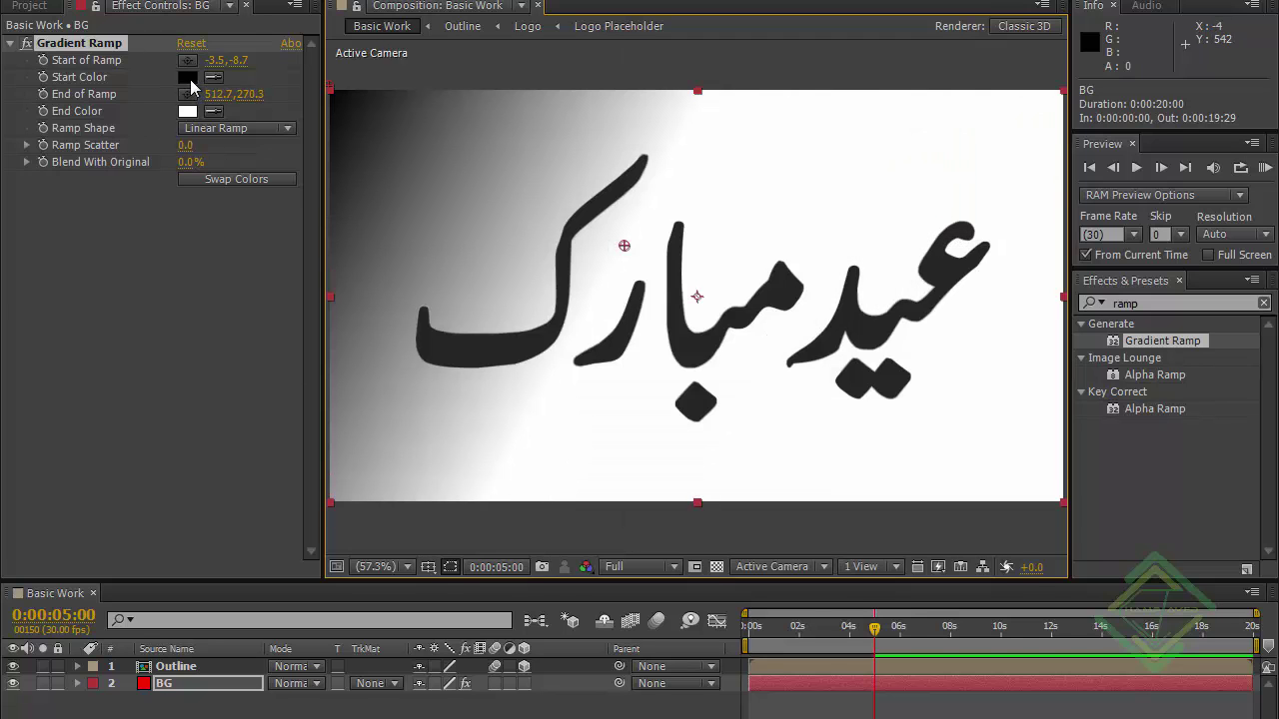
Set the Gradient Ramp's start color on BG to dark grey 4D4D4D.
click(189, 78)
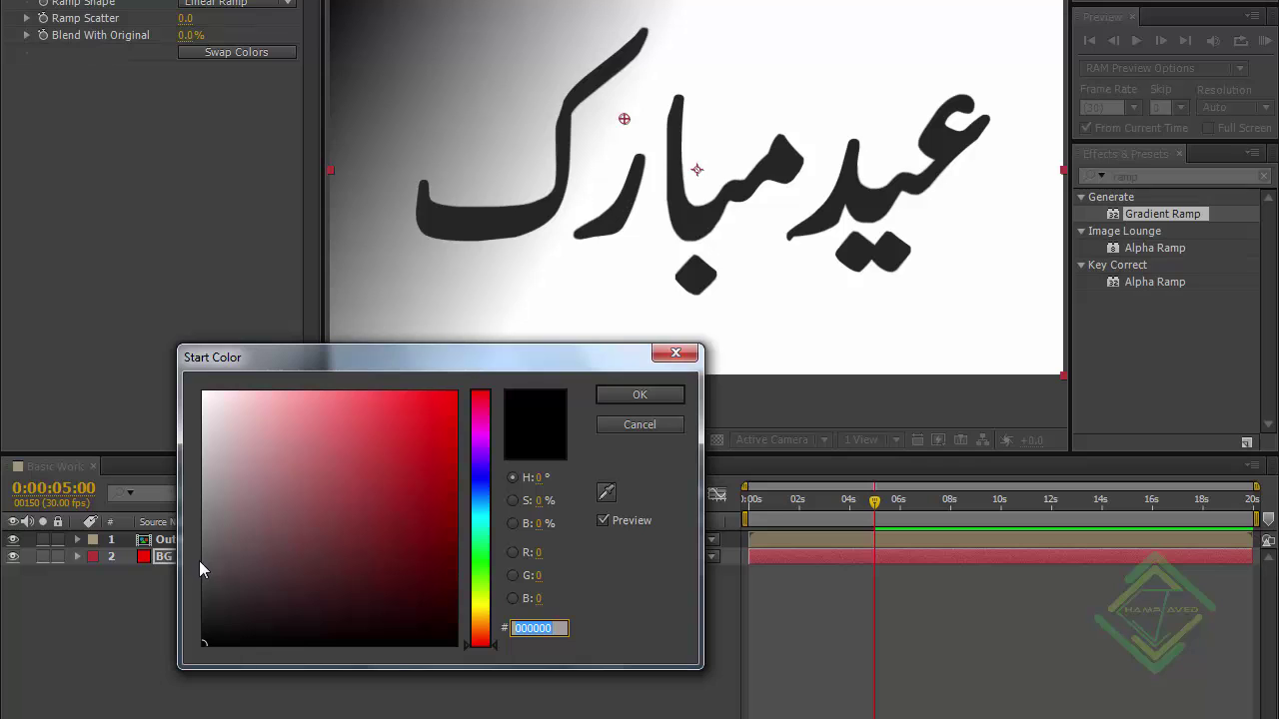
mouse_move(199, 561)
mouse_down()
mouse_move(199, 574)
mouse_move(189, 568)
mouse_up()
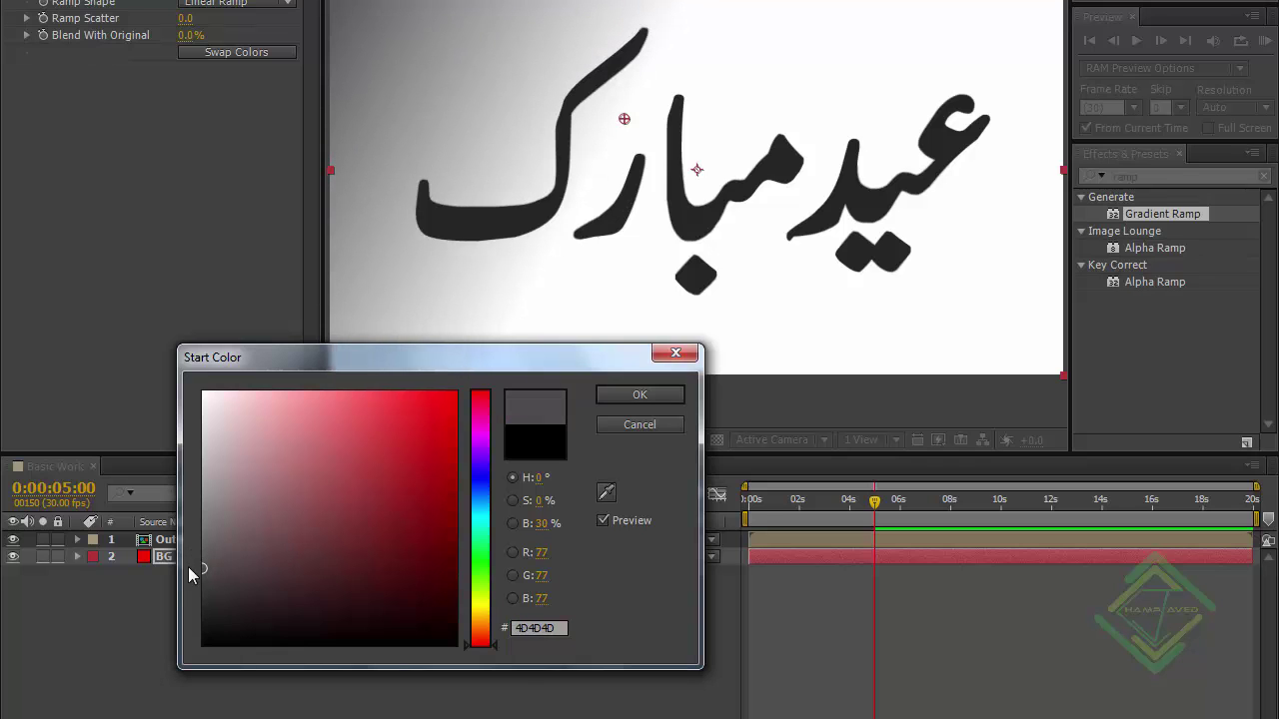
click(640, 396)
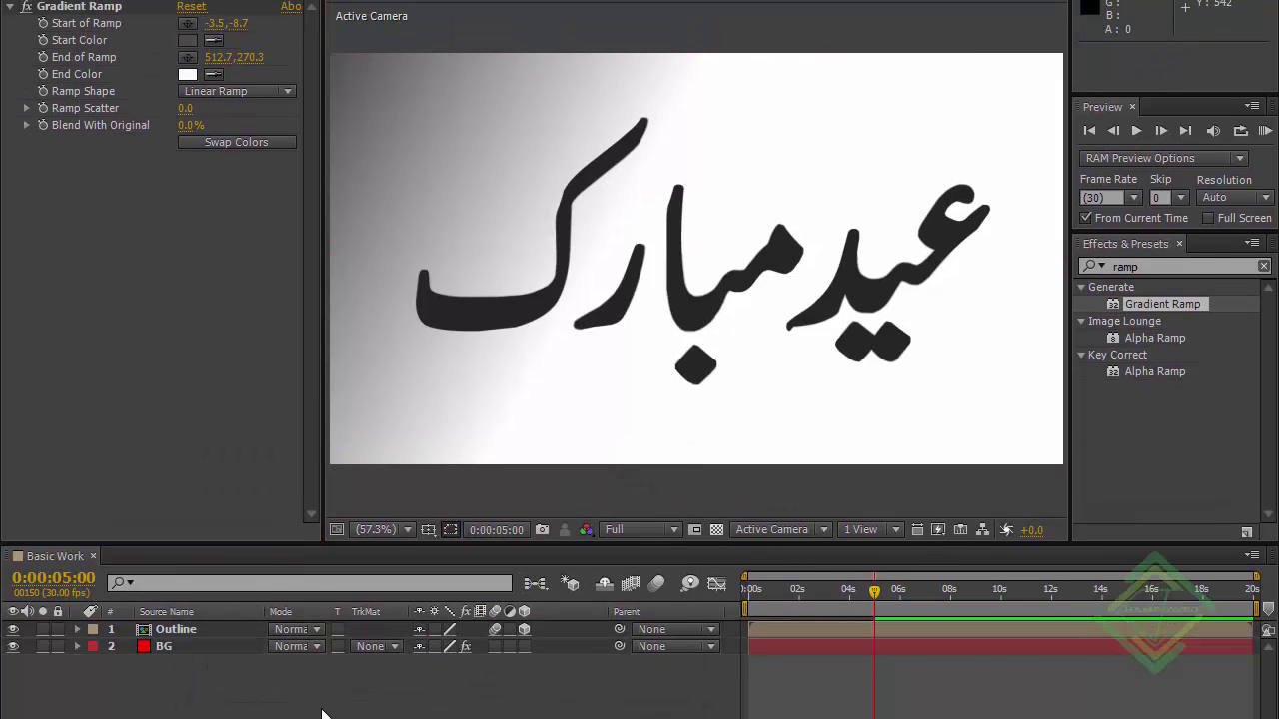
Create a two-node camera in the Basic Work composition with the 35mm preset.
right_click(321, 713)
mouse_move(385, 497)
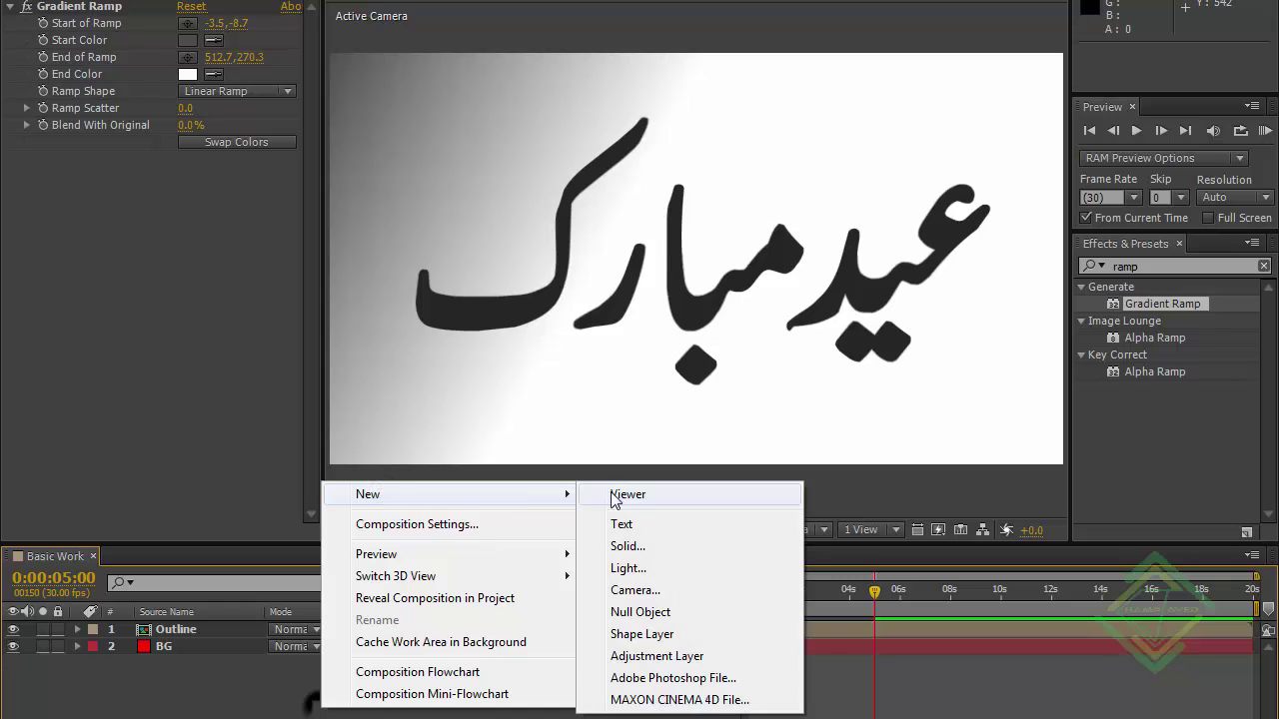
click(640, 590)
click(775, 329)
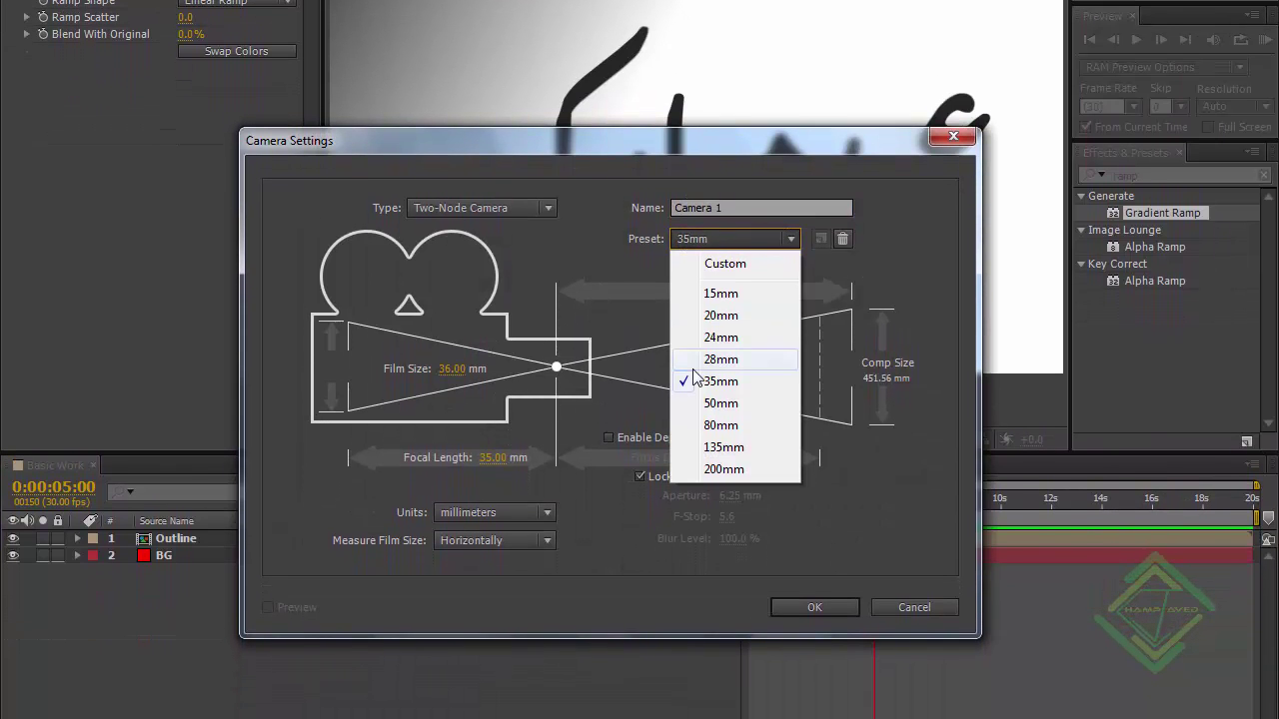
click(711, 382)
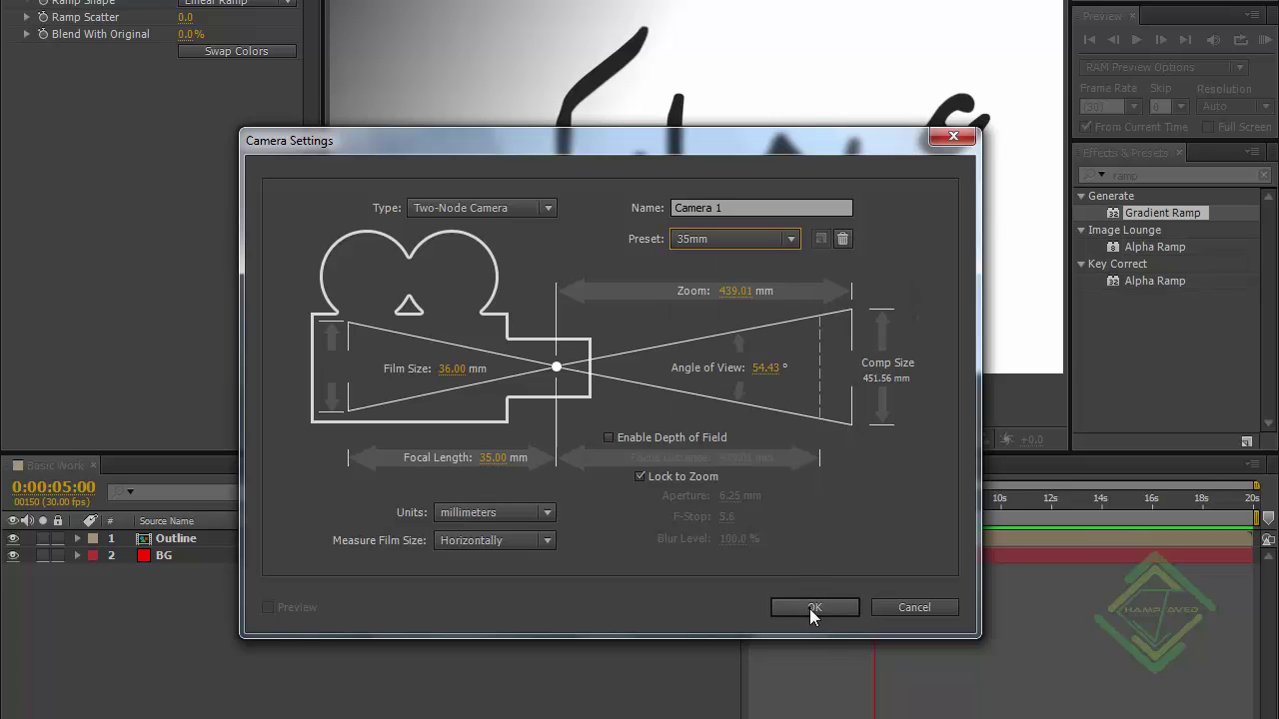
click(814, 607)
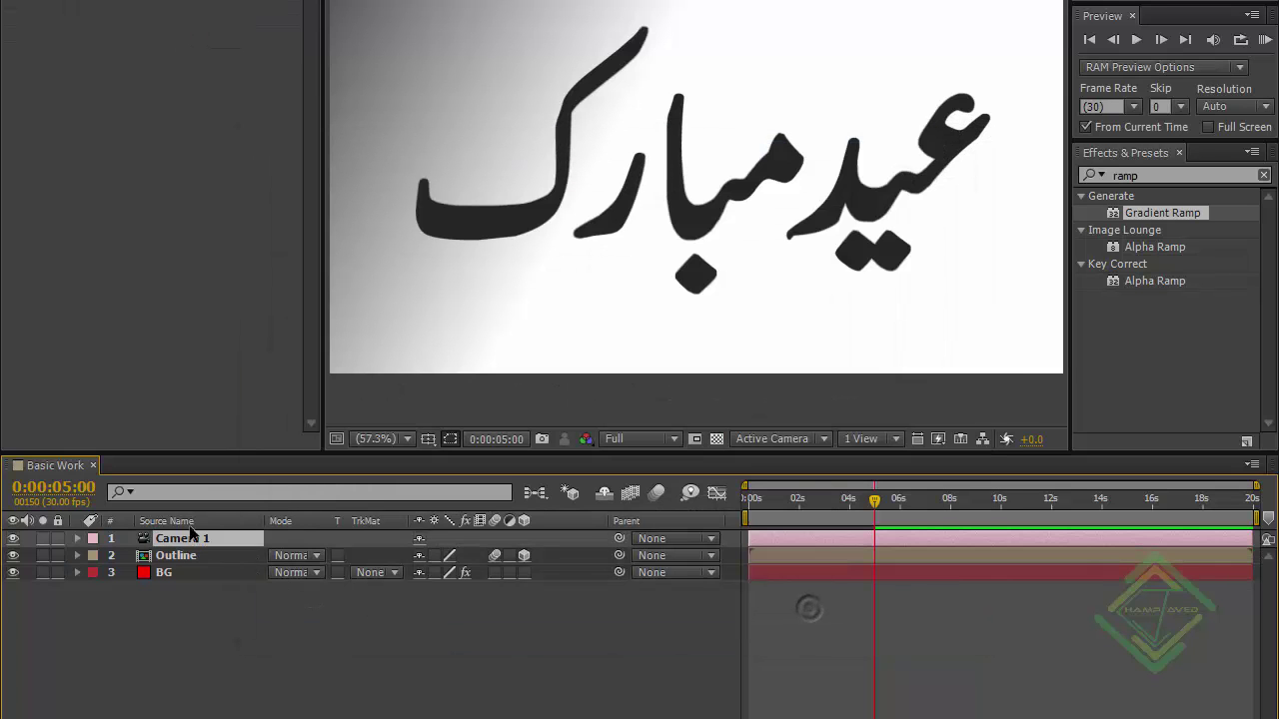
Create a null object and rename it camera control.
right_click(272, 635)
mouse_move(339, 427)
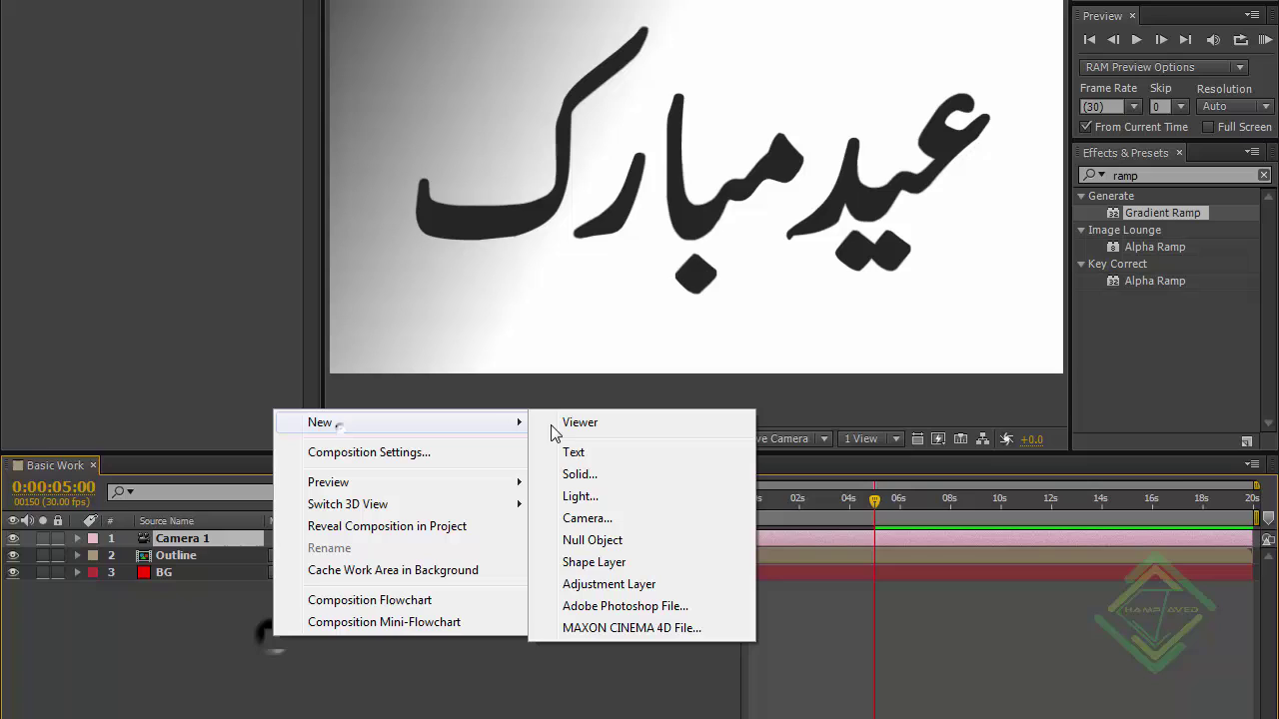
click(574, 541)
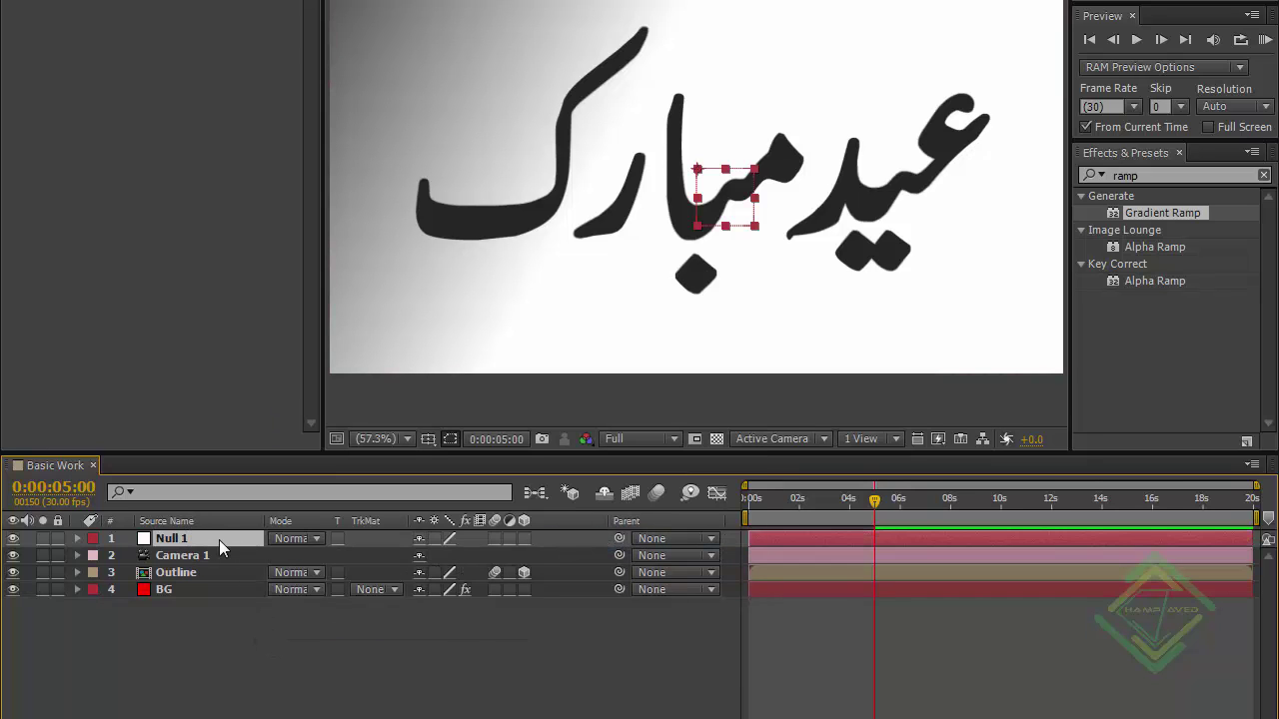
key(Return)
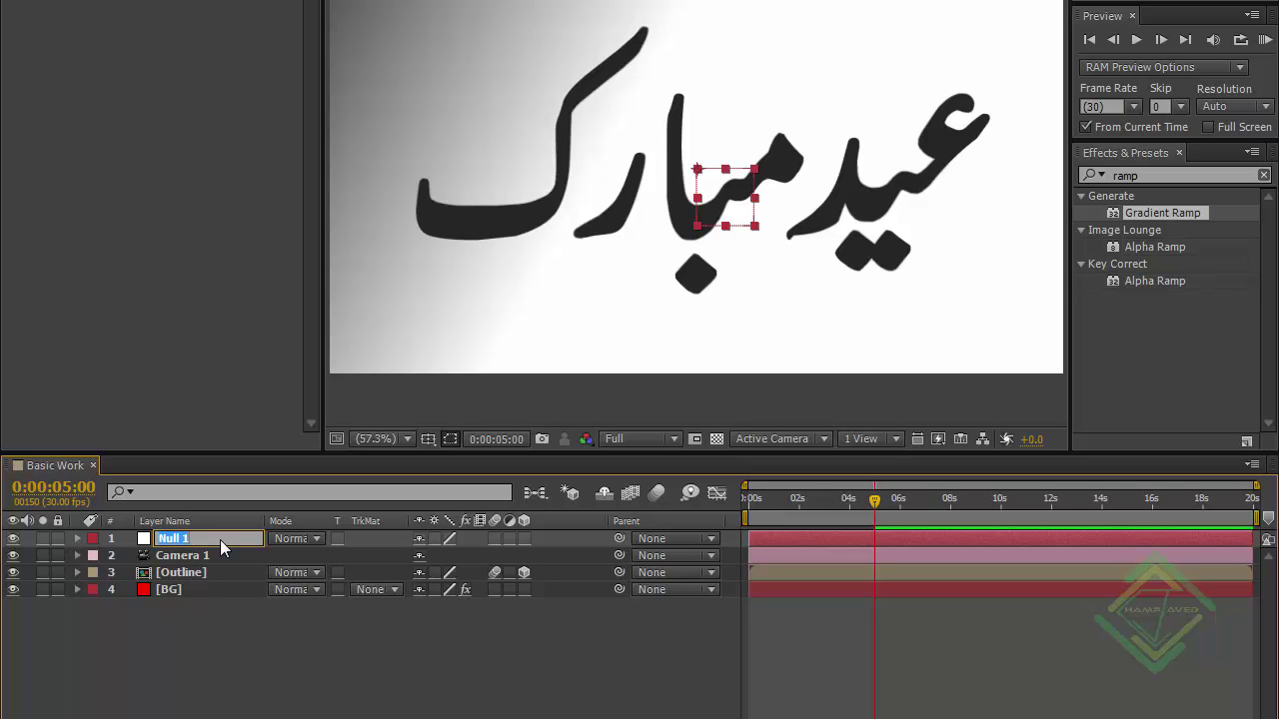
text(camera control)
key(Return)
Parent Camera 1 to the camera control null and make the null a 3D layer.
click(219, 557)
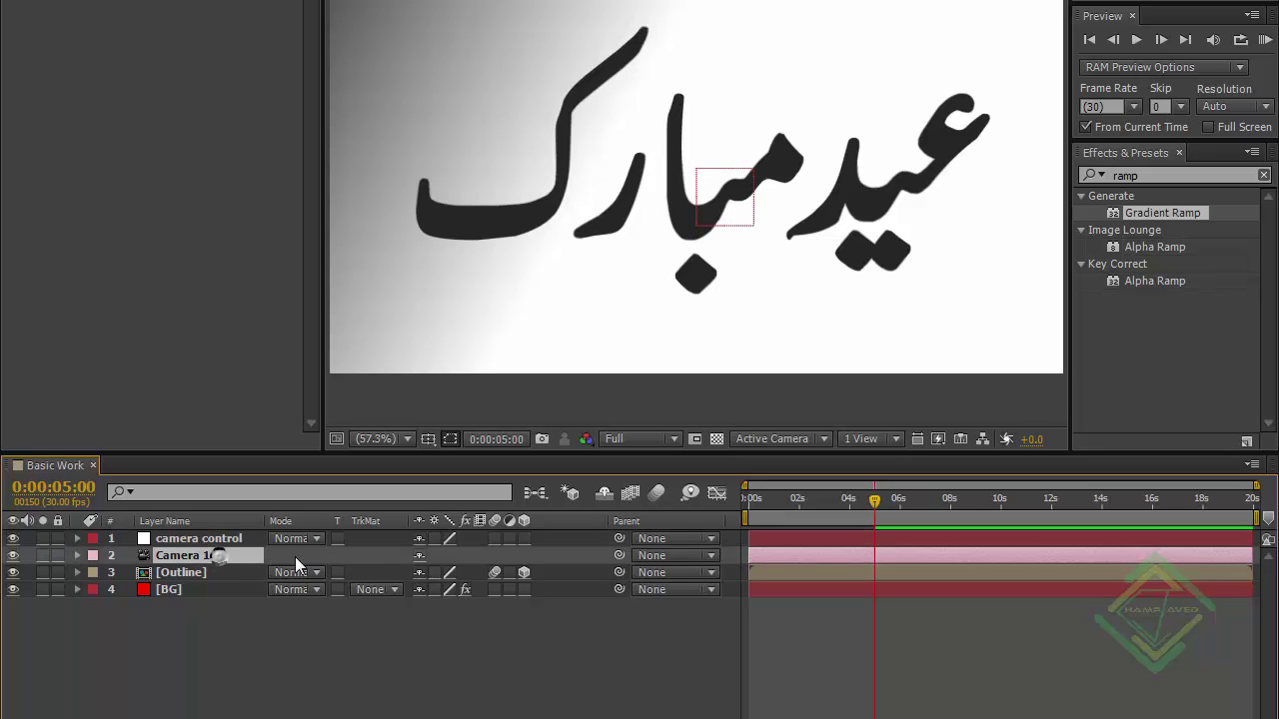
drag(619, 553, 190, 545)
click(195, 541)
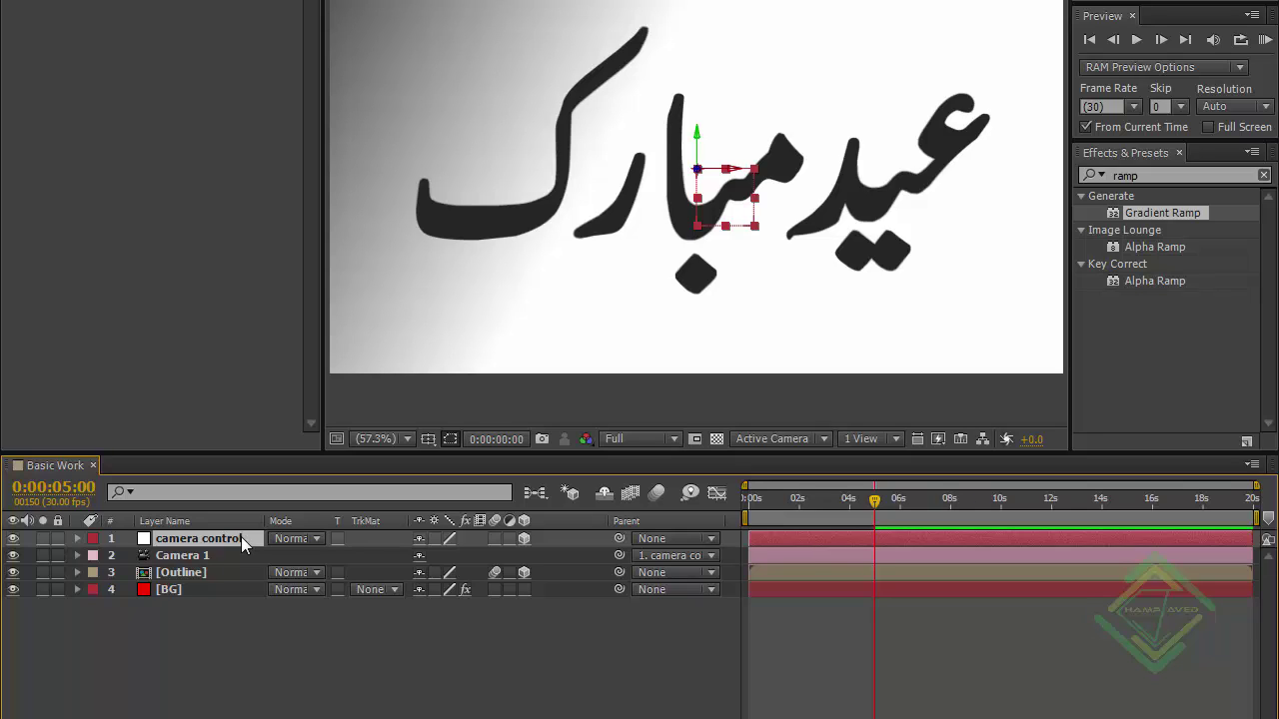
Add Orientation and Position keyframes to the camera control null at 0:00:00:00 and show both keyframed properties.
key(Home)
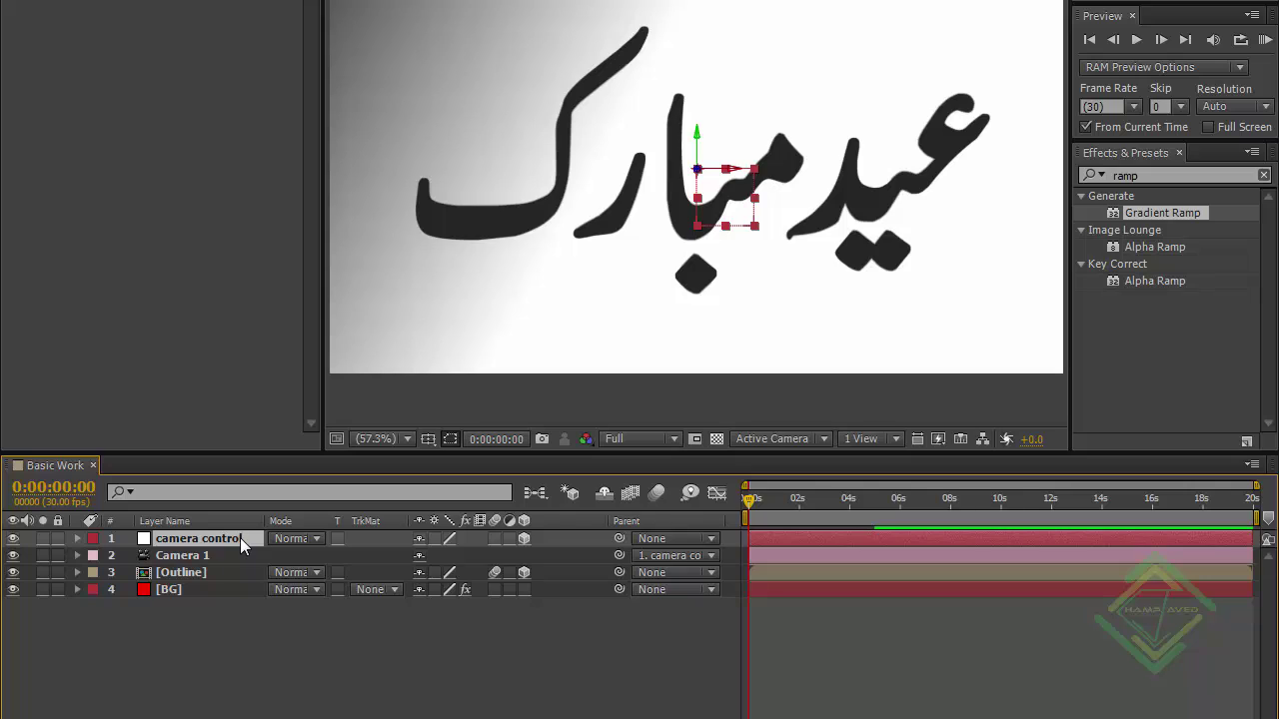
click(239, 537)
key(r)
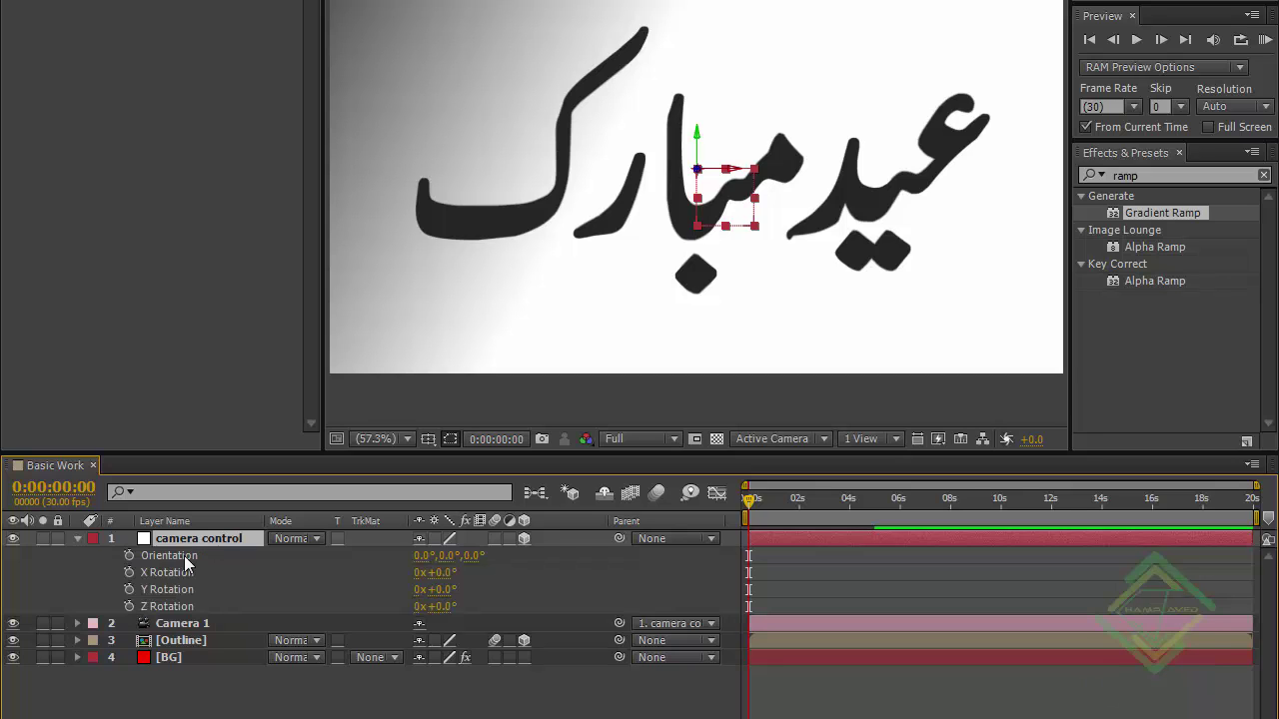
click(128, 555)
drag(169, 555, 199, 536)
key(p)
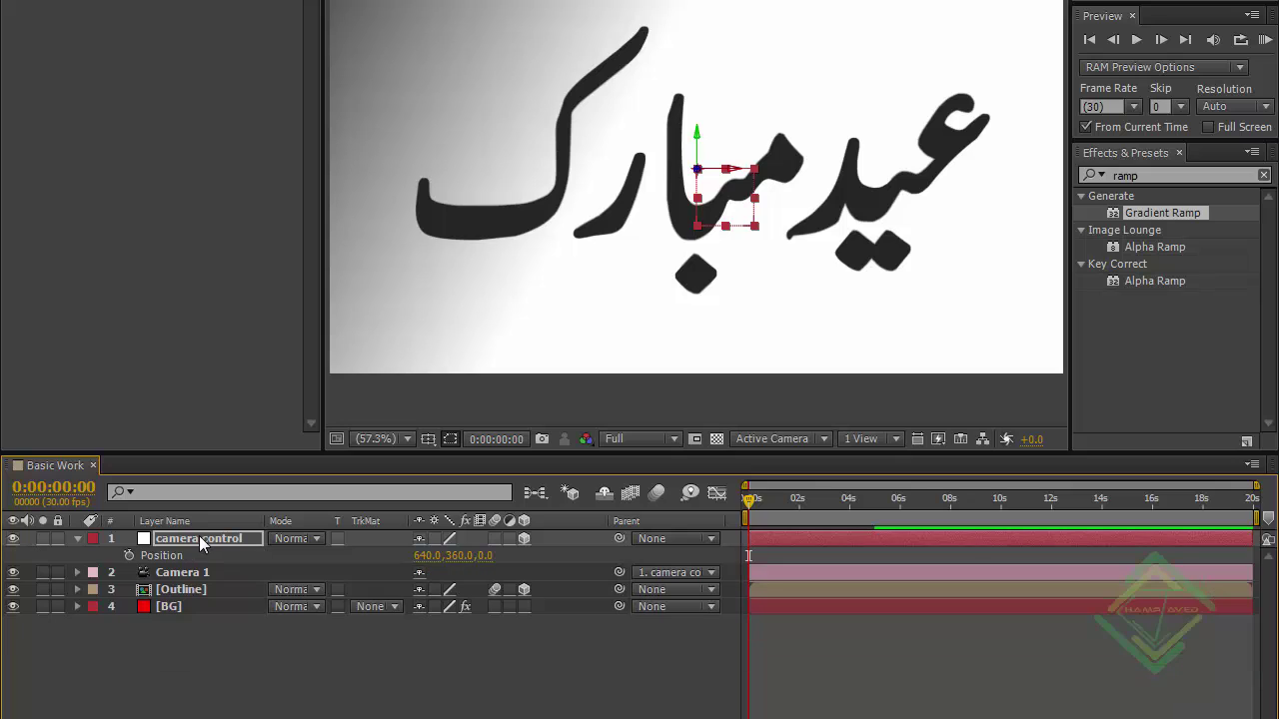
click(129, 555)
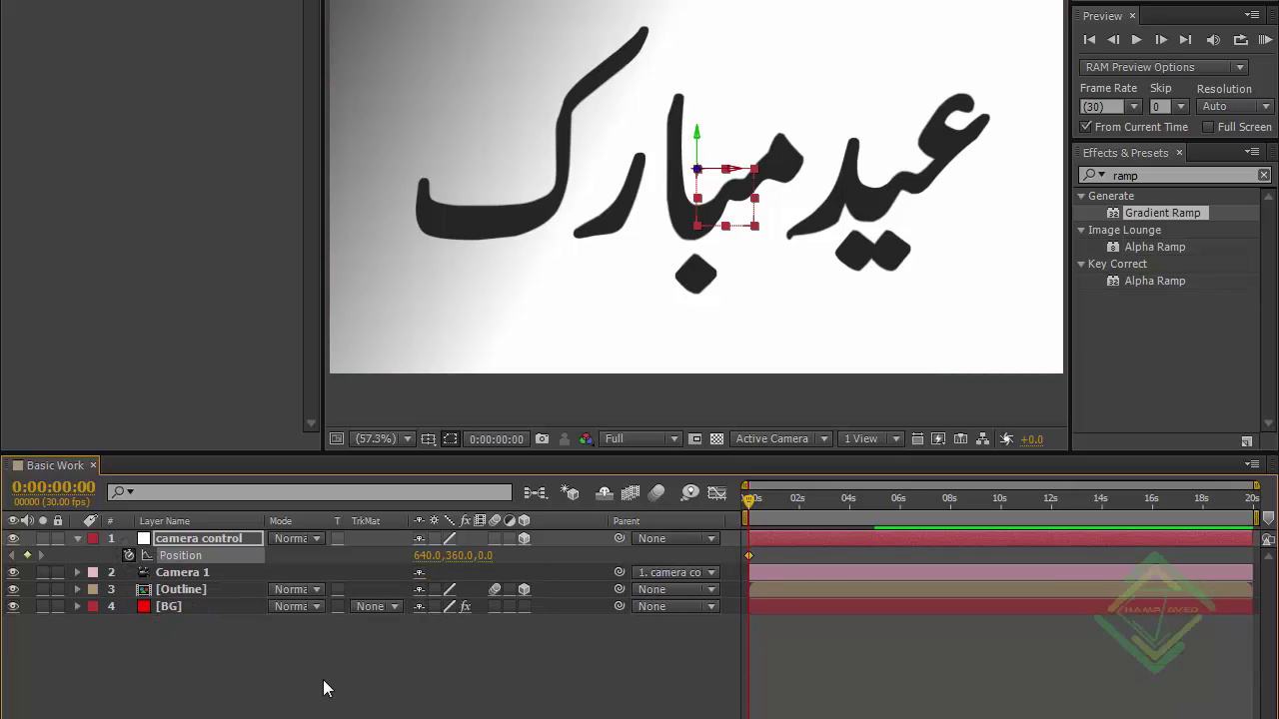
key(u)
key(u)
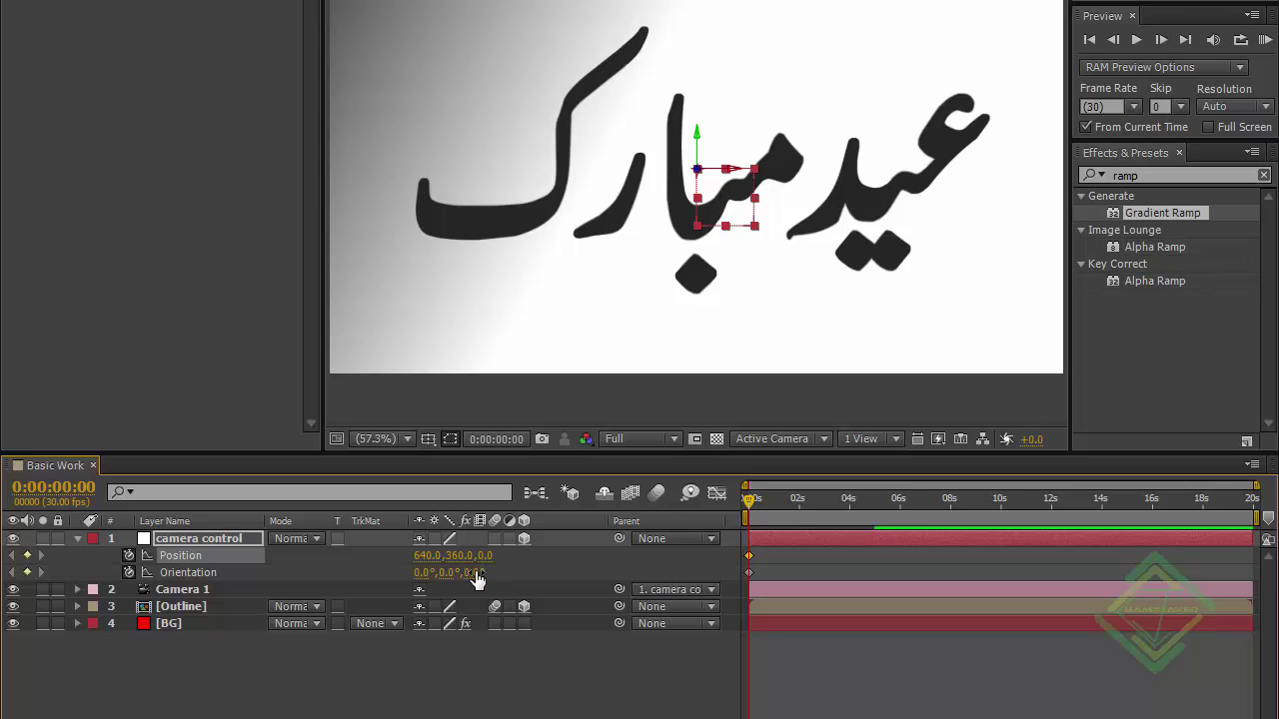
At 0:00:00:00, set camera control's Orientation to 352°, 335°, 340° and its Position to 475, 433, 506.
drag(473, 582, 435, 606)
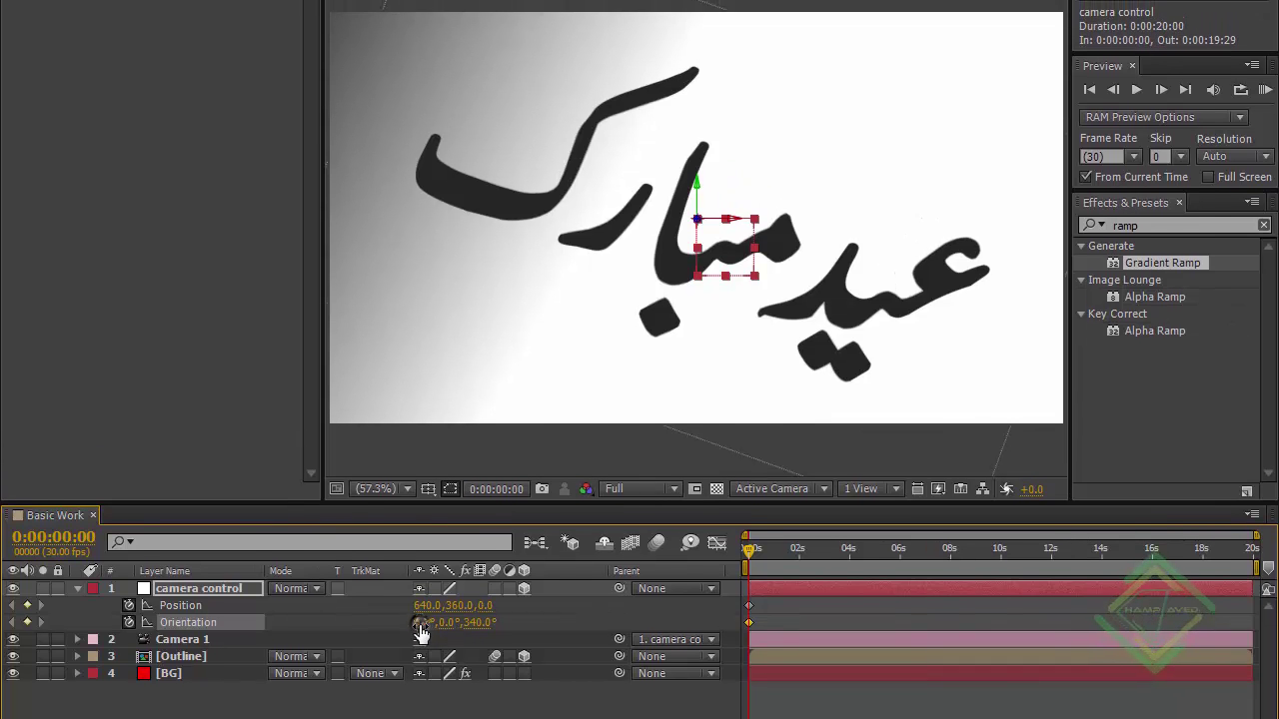
mouse_move(420, 632)
mouse_down()
mouse_move(397, 631)
mouse_move(452, 629)
mouse_move(431, 629)
mouse_up()
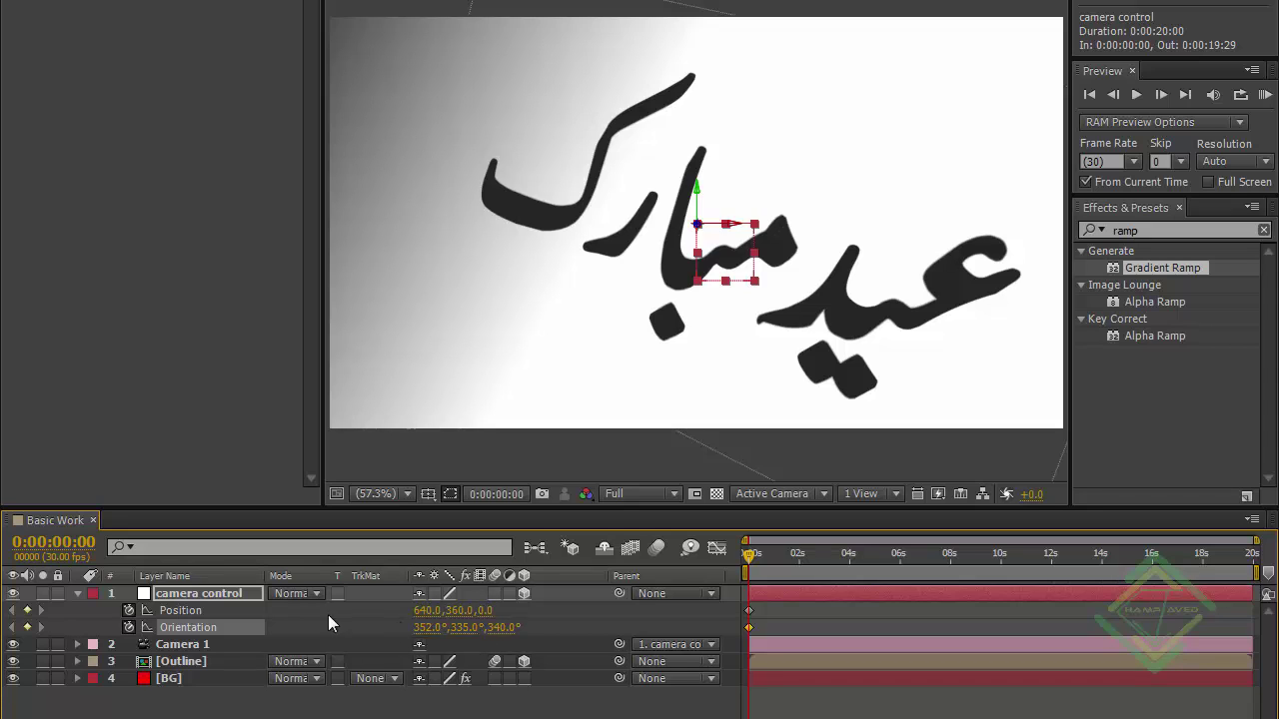
drag(487, 612, 892, 590)
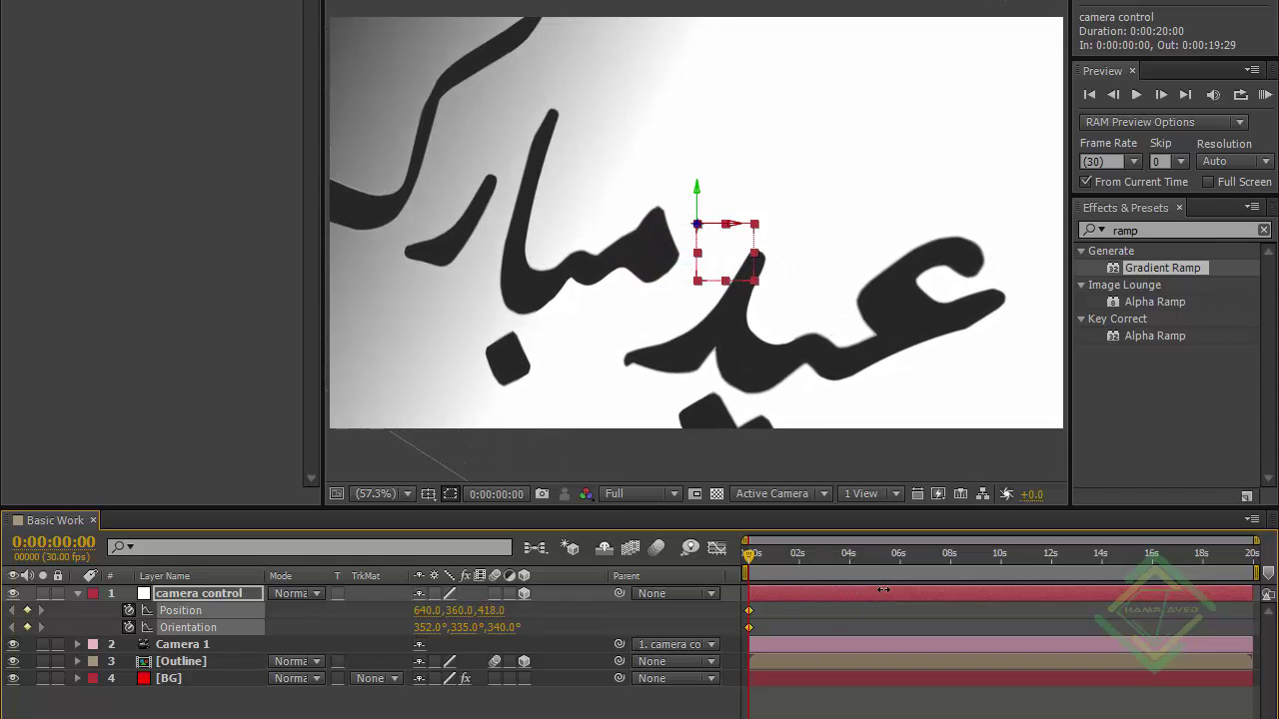
drag(462, 614, 570, 605)
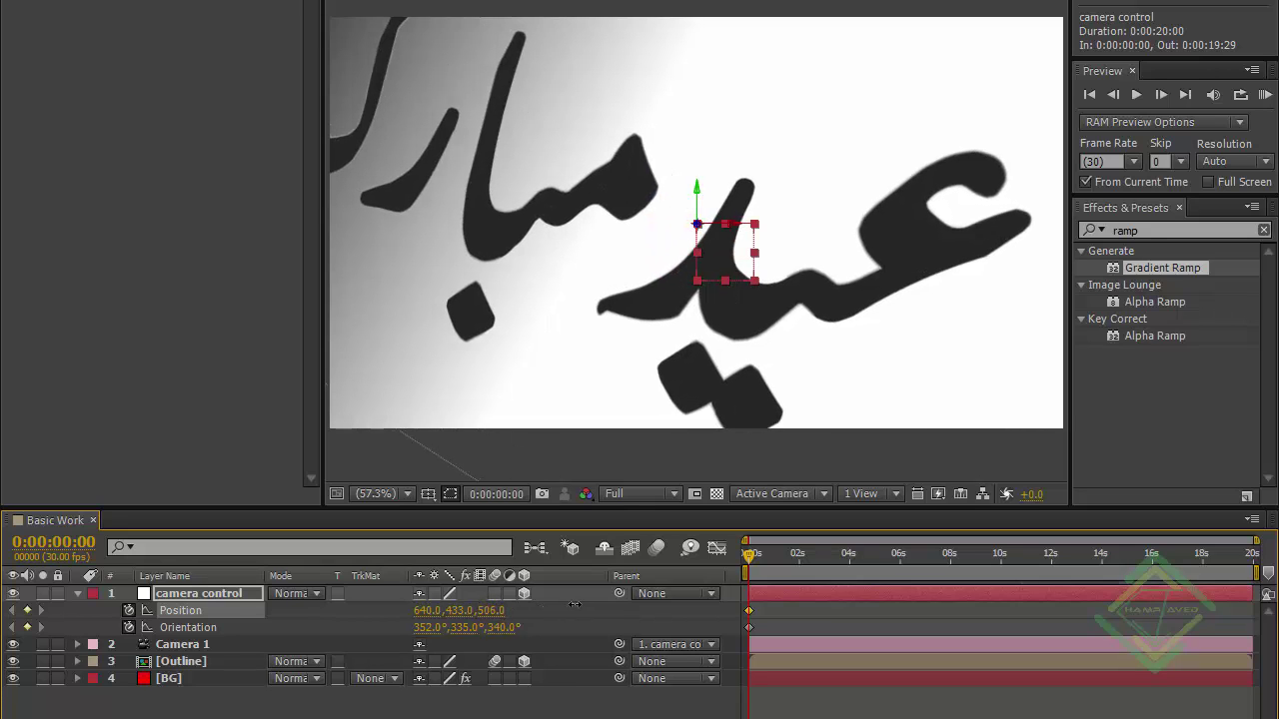
drag(430, 616, 268, 613)
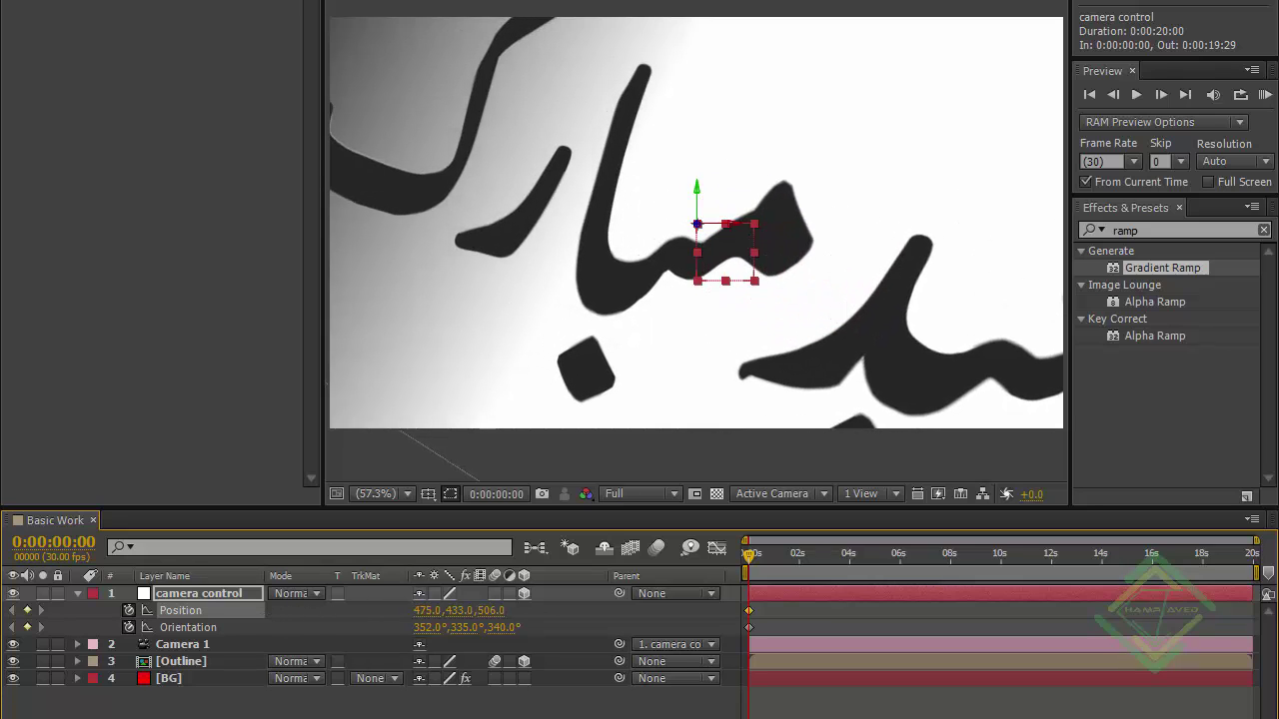
At 0:00:05:00, keyframe camera control's X Position at 592, and collapse the layer's properties.
click(63, 543)
text(5:)
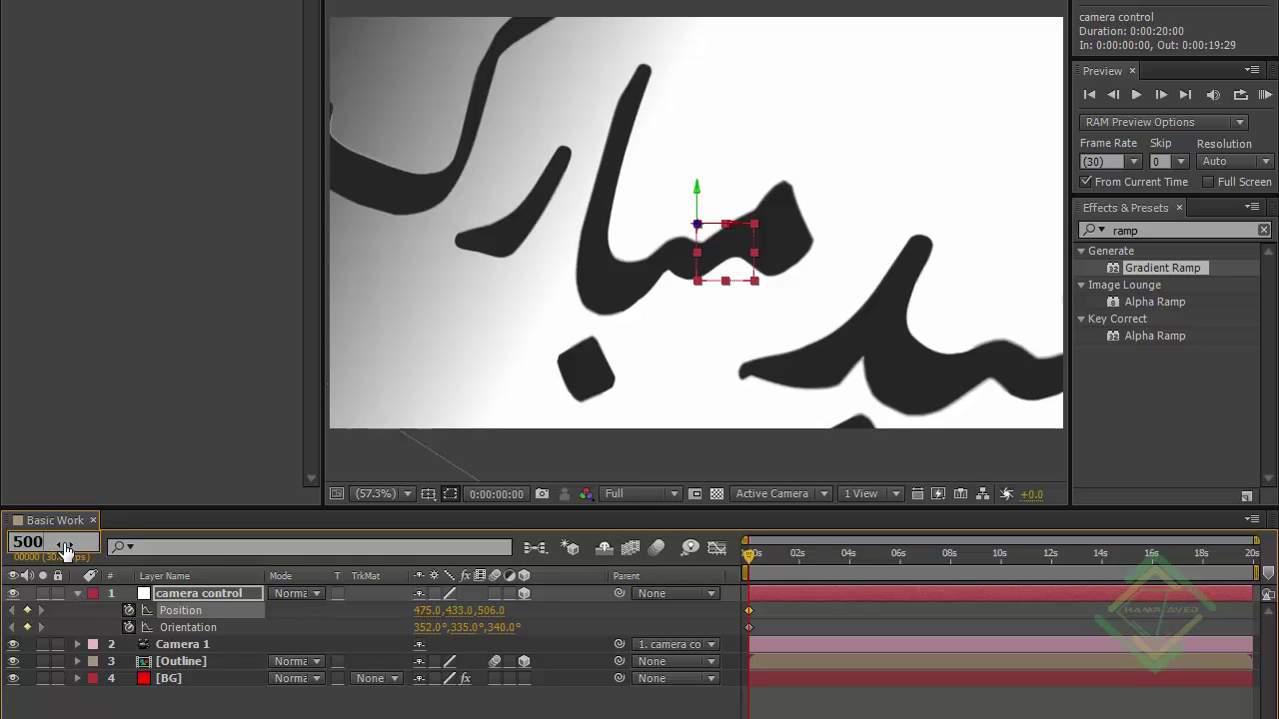
text(00)
key(Return)
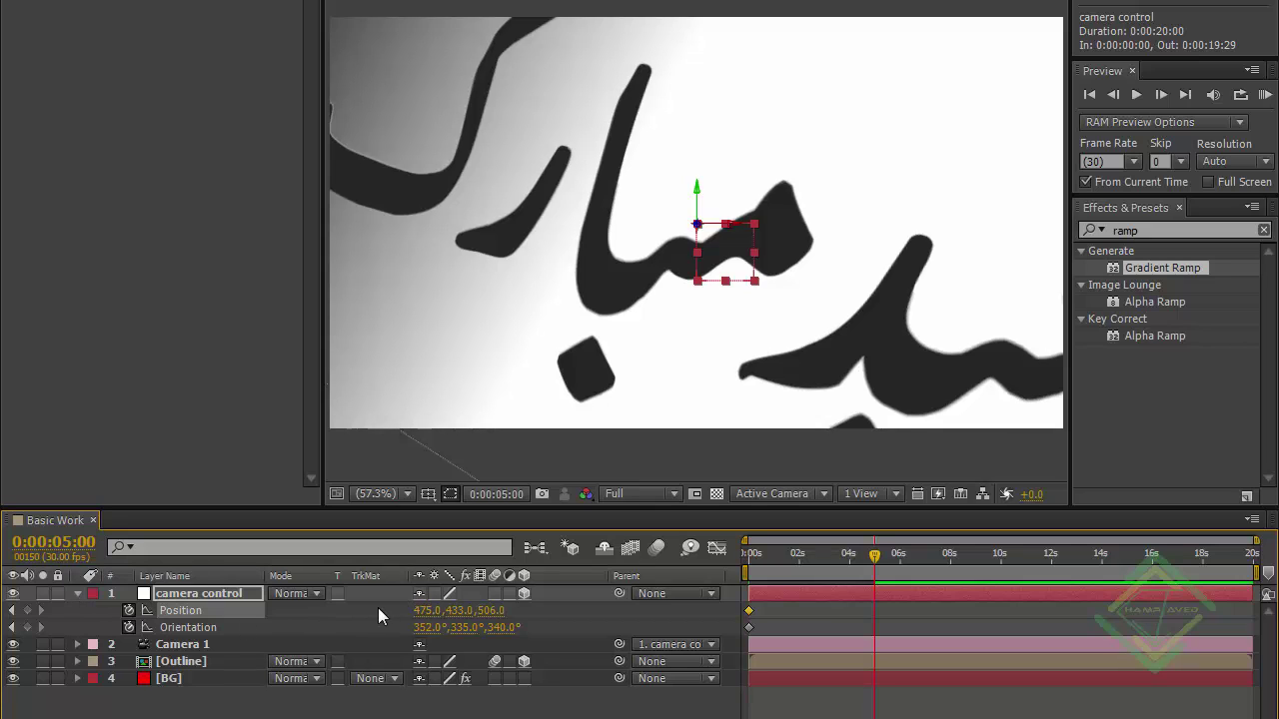
drag(424, 614, 535, 600)
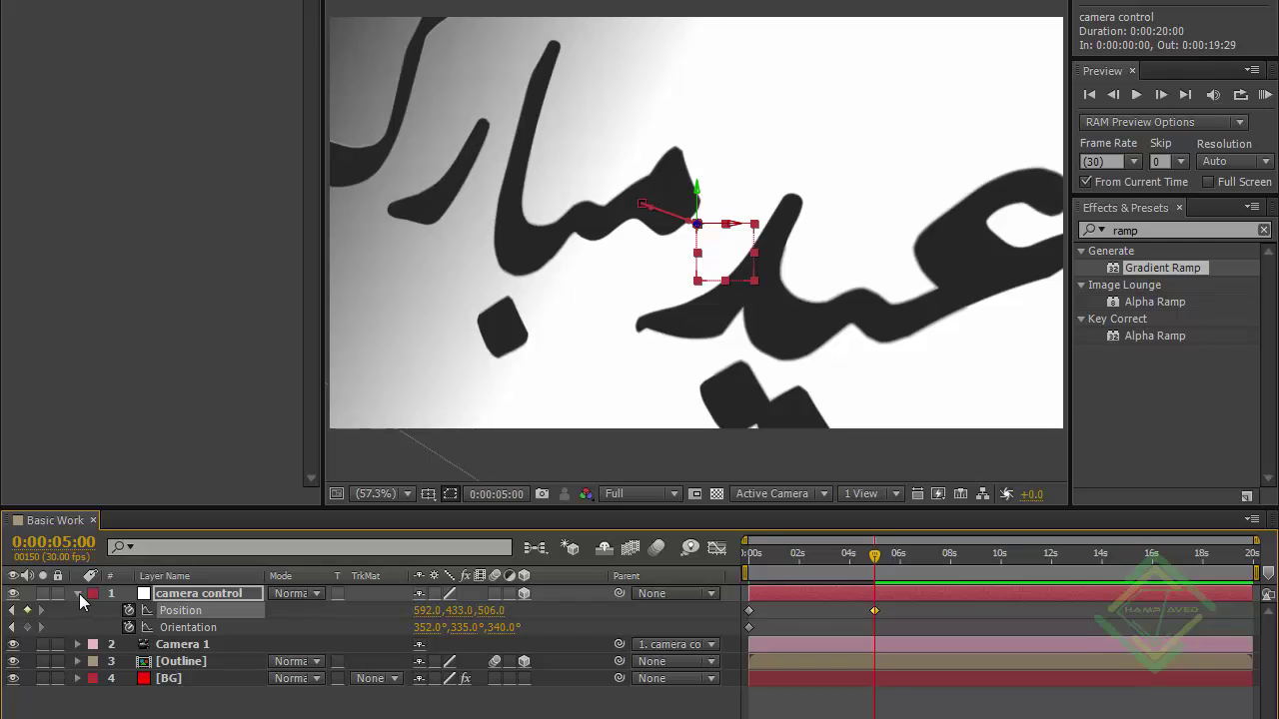
click(78, 594)
click(181, 715)
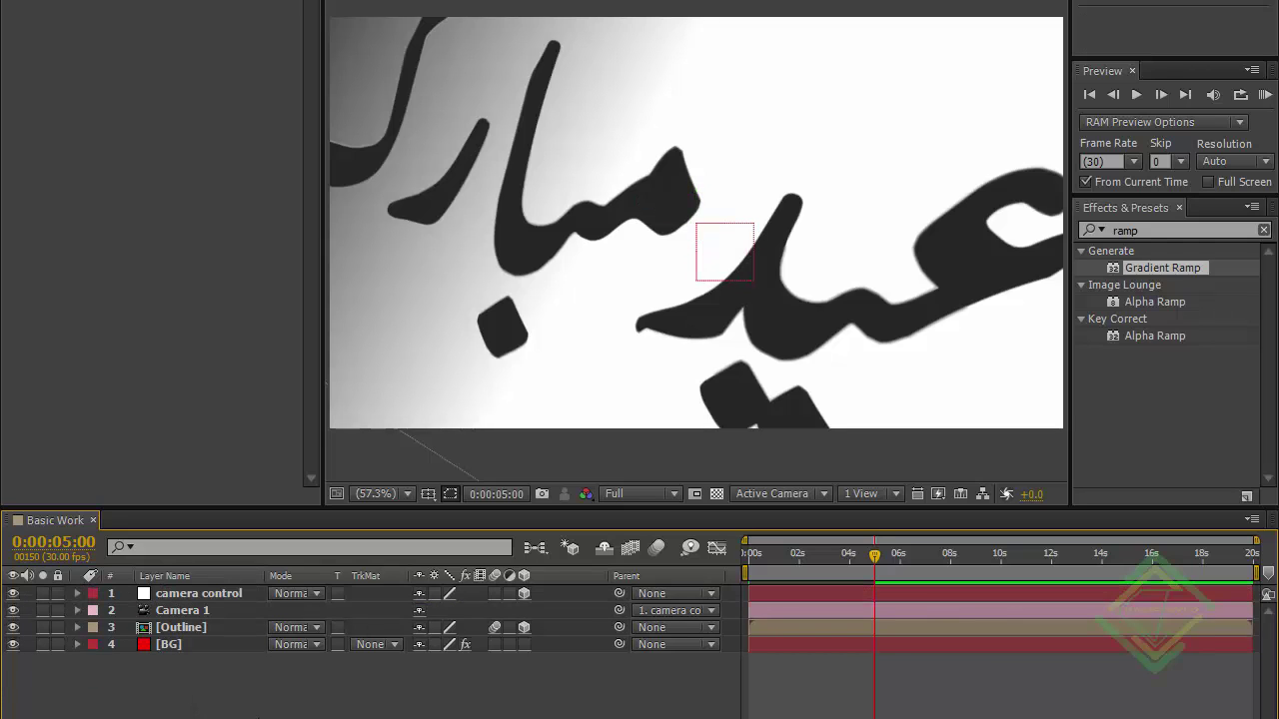
Create a white composition-sized solid named Blur.
right_click(243, 698)
mouse_move(306, 481)
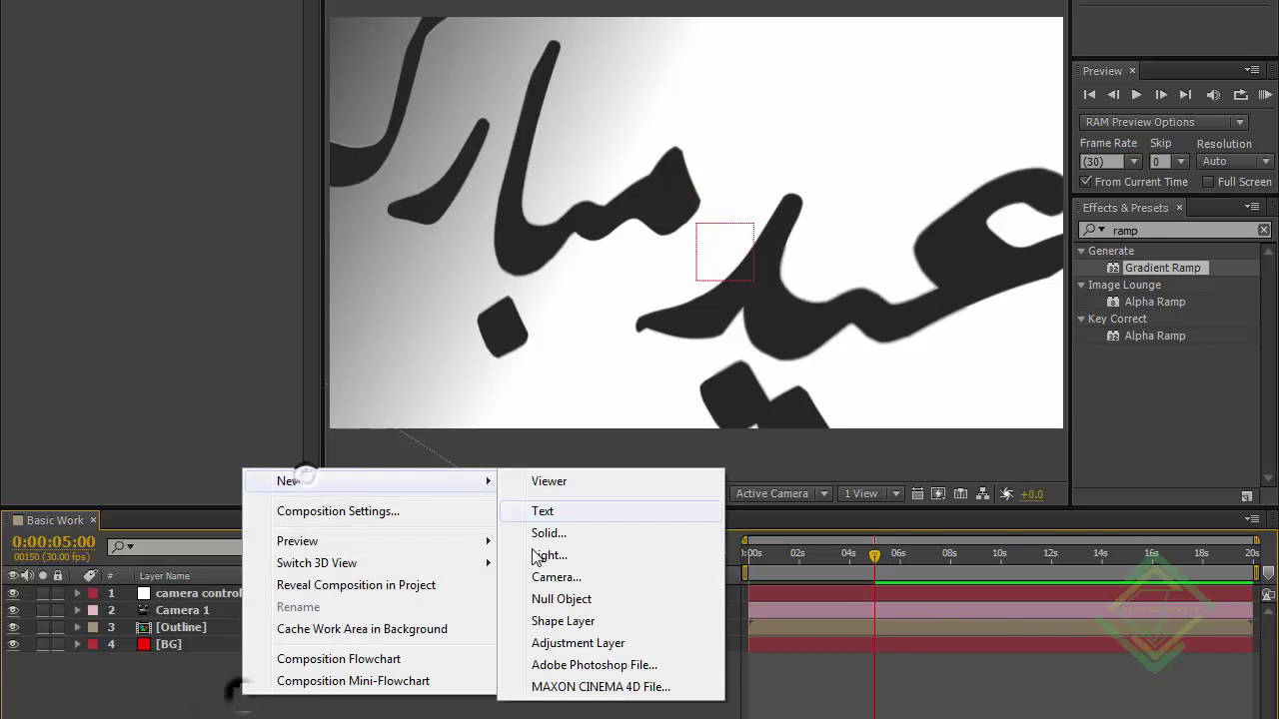
click(559, 535)
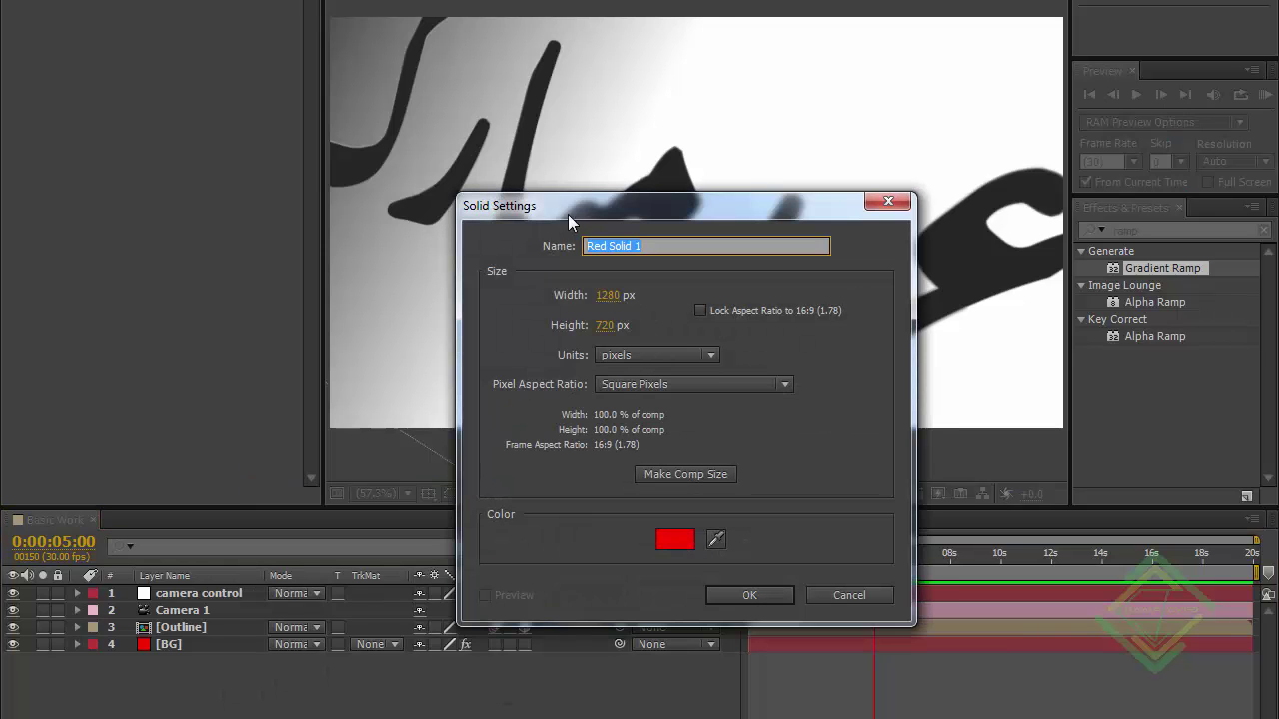
drag(568, 214, 542, 304)
click(640, 633)
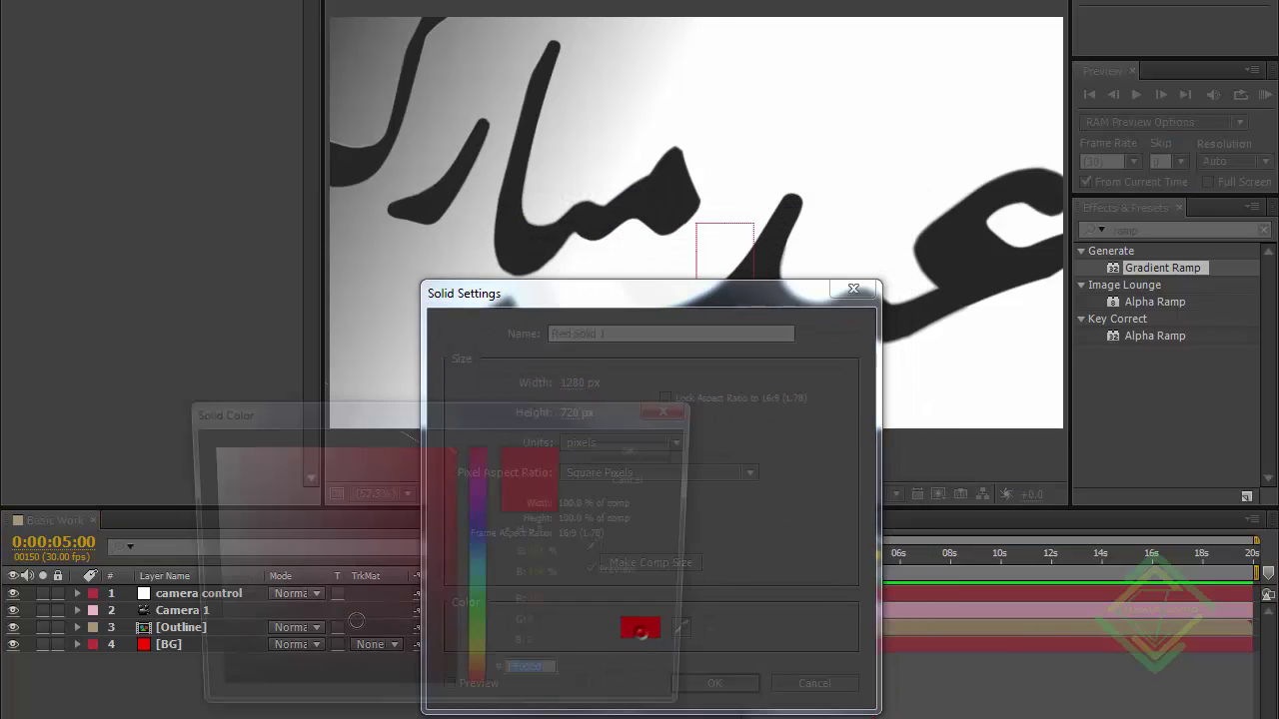
click(228, 466)
click(639, 452)
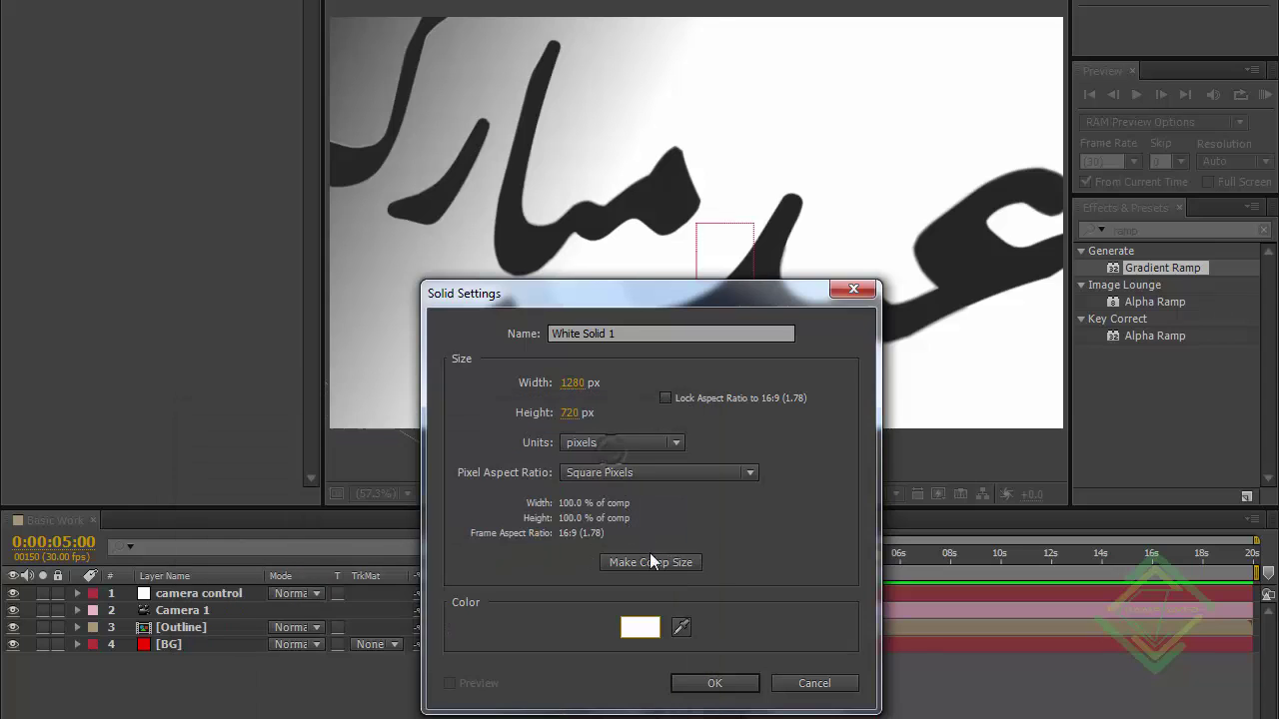
click(633, 564)
triple_click(640, 333)
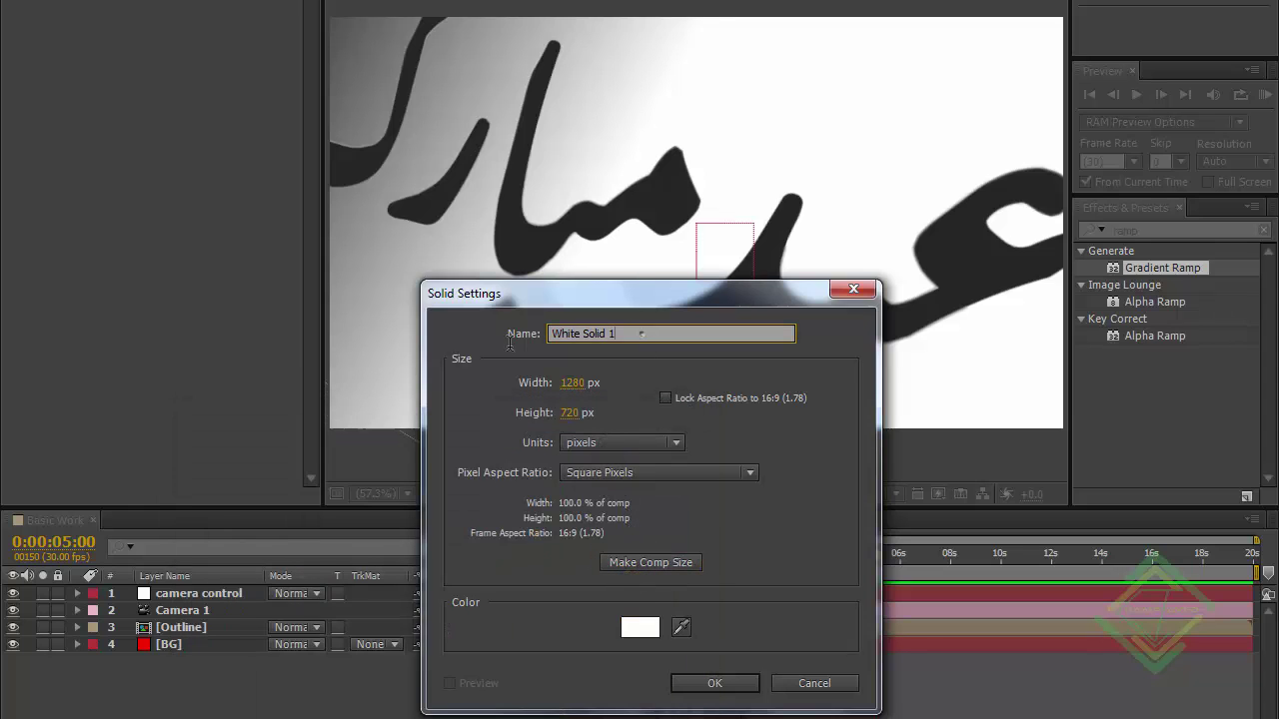
text(Blur)
click(710, 683)
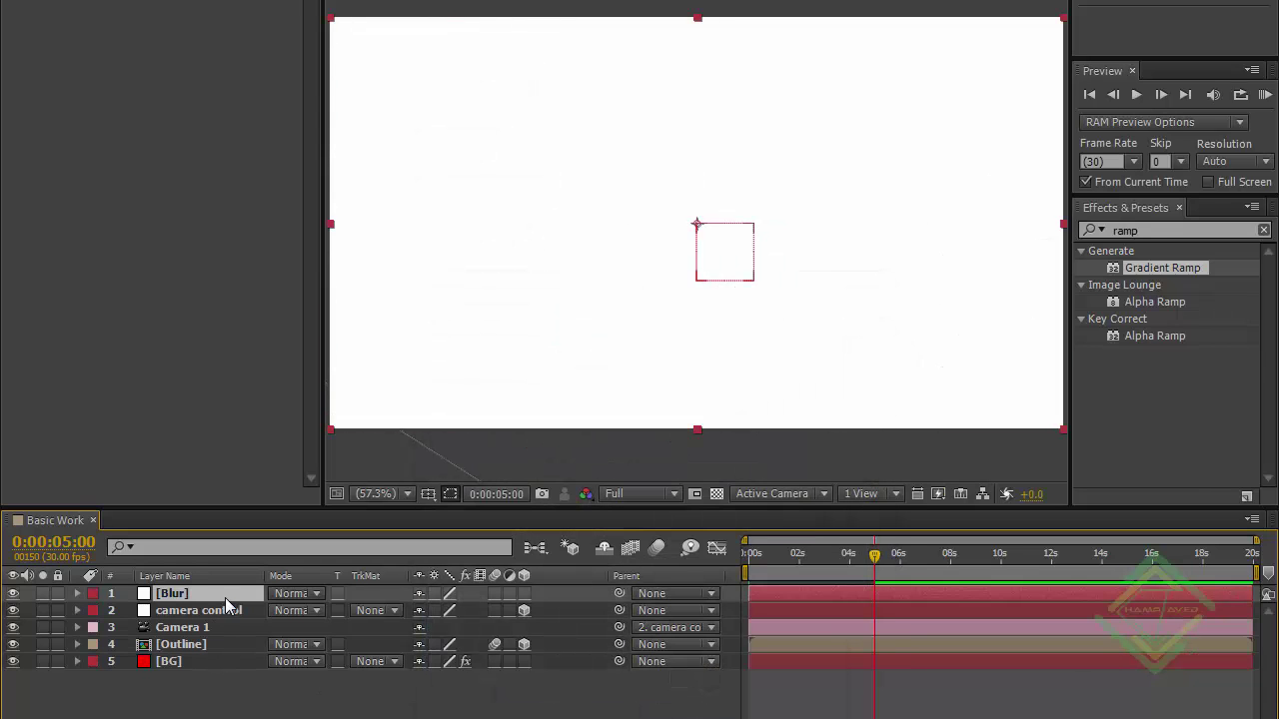
Place the Blur layer directly above Outline and draw a closed three-point mask around its upper-left corner, cutting diagonally across the frame.
drag(235, 593, 228, 644)
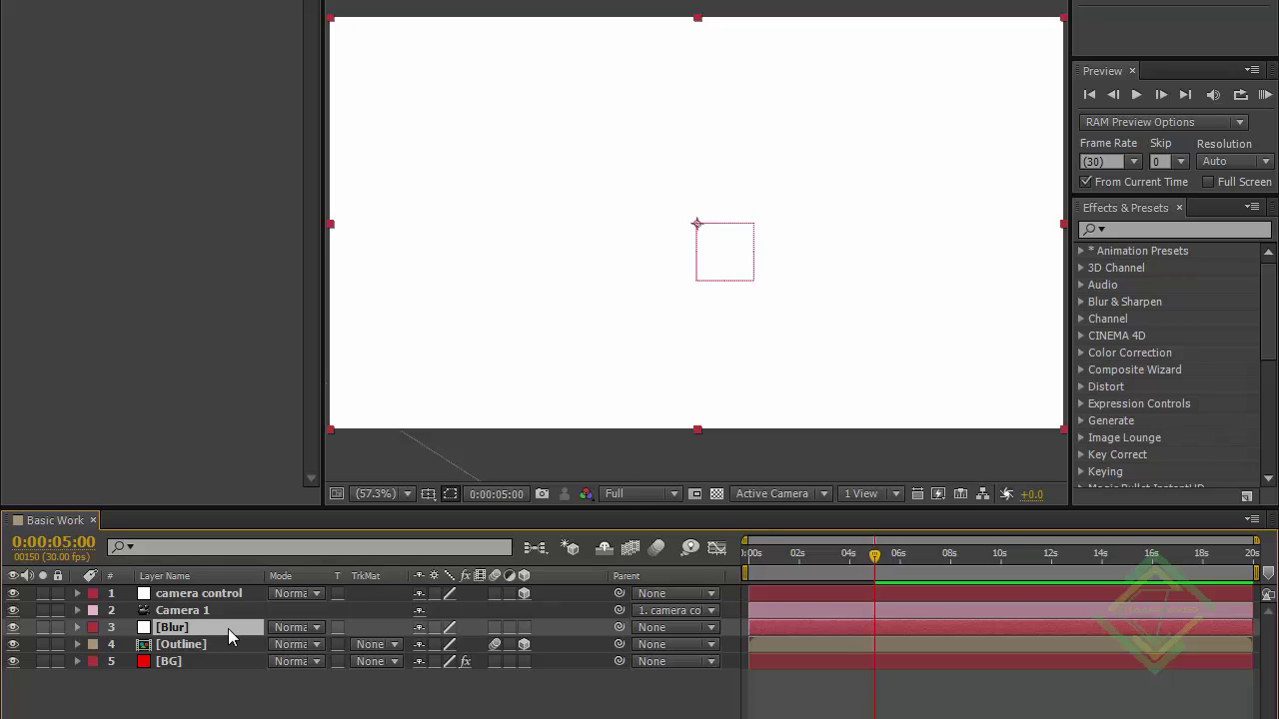
click(383, 497)
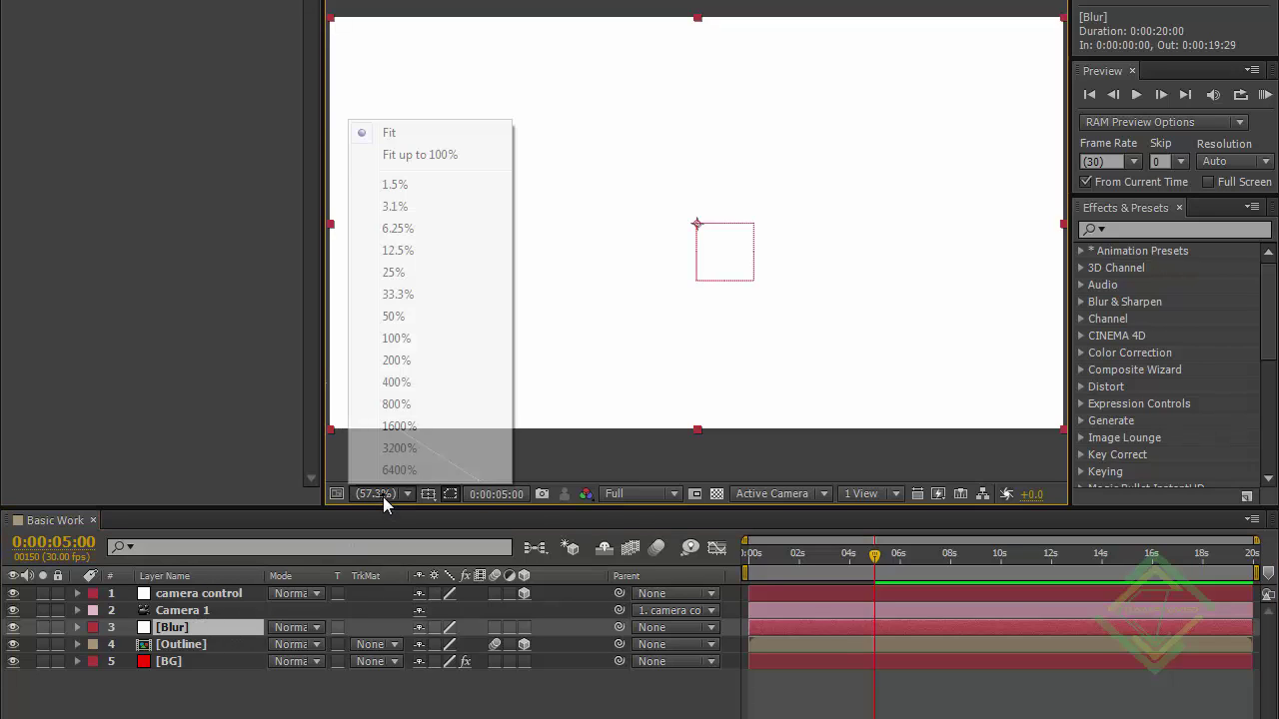
click(408, 295)
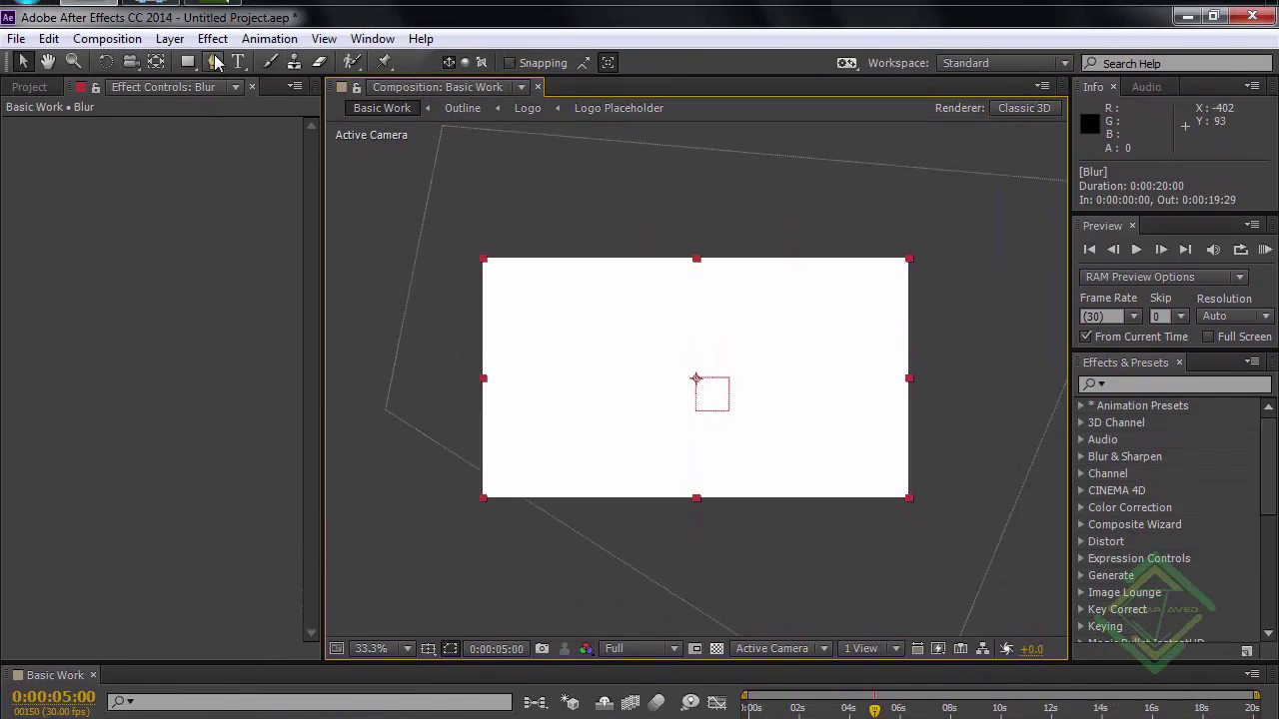
click(216, 63)
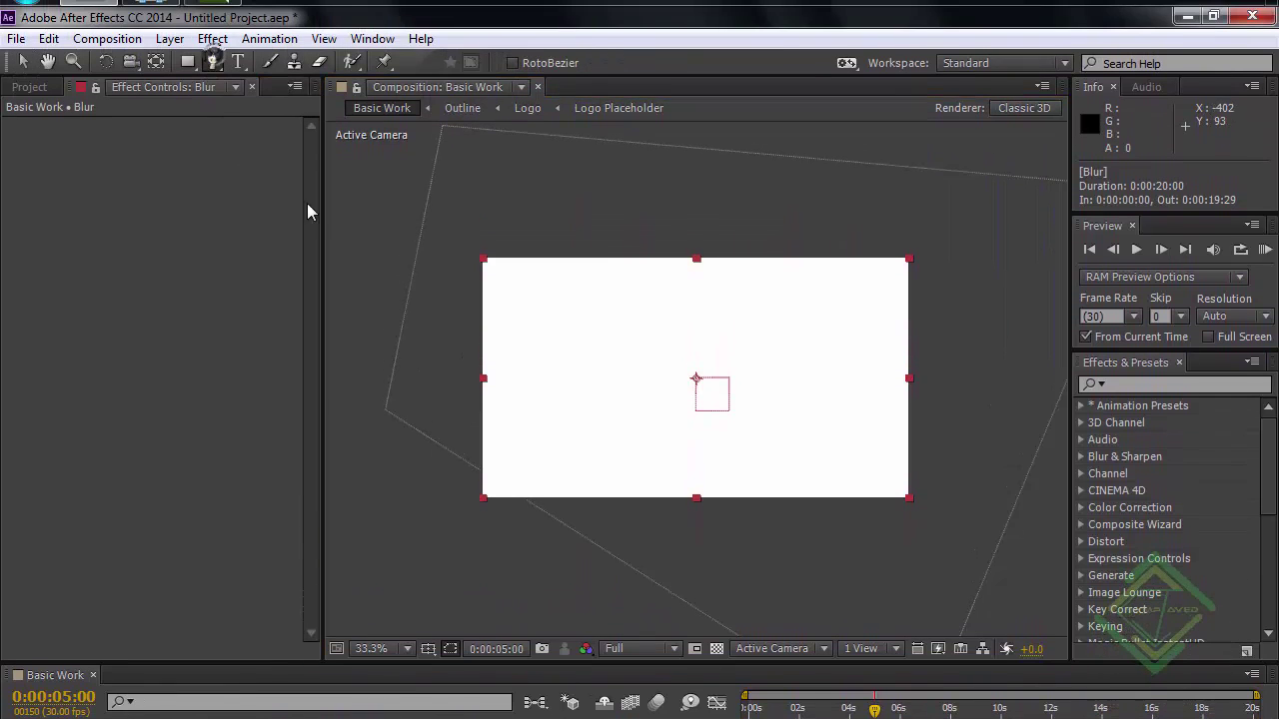
click(726, 220)
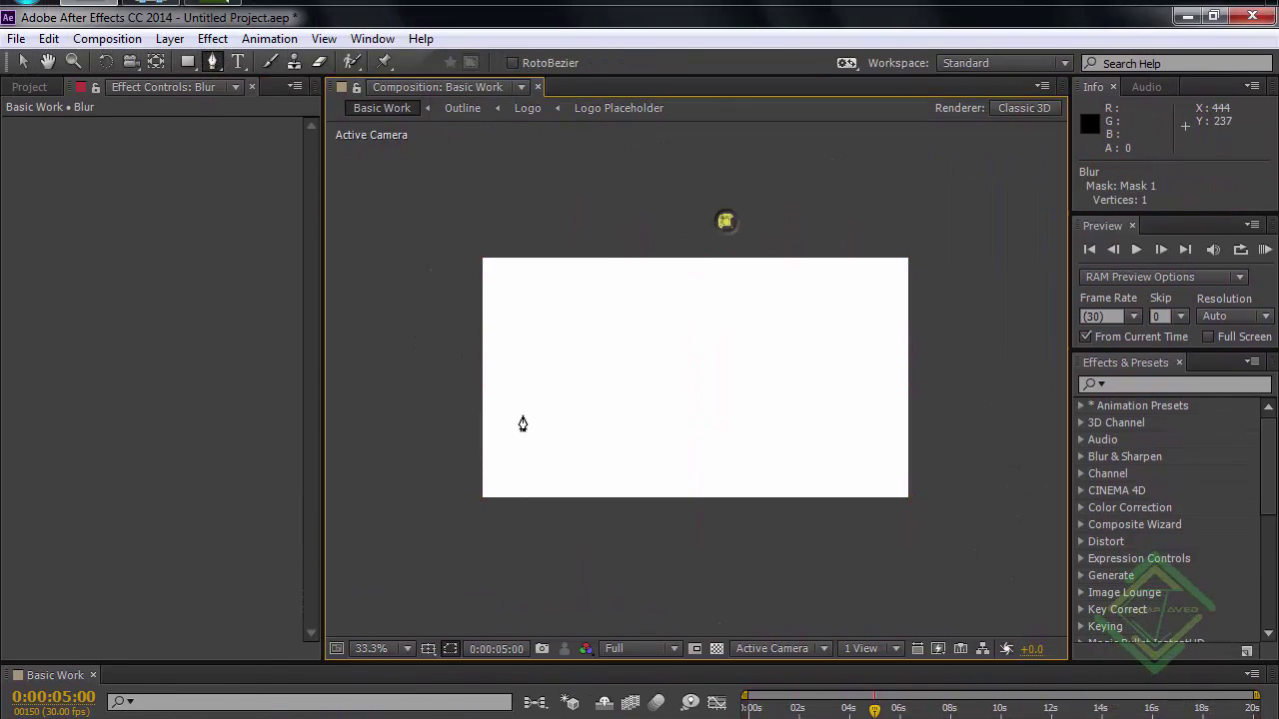
click(446, 518)
click(367, 198)
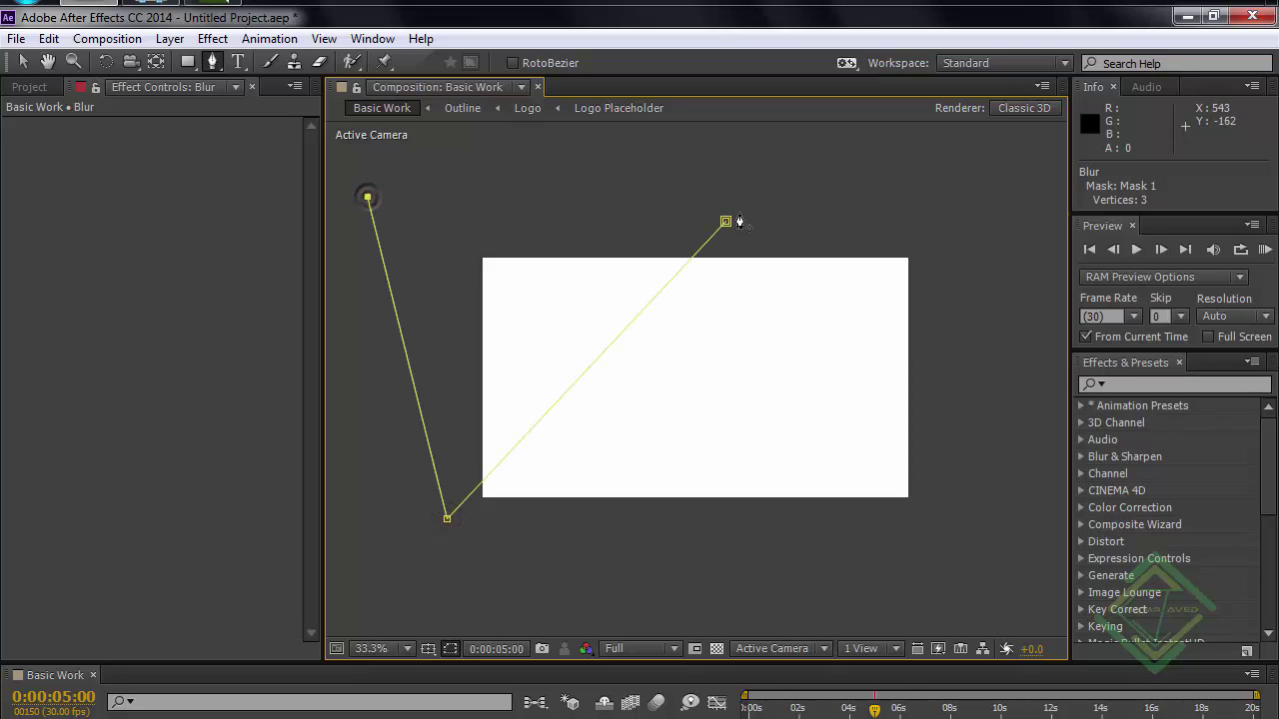
click(726, 221)
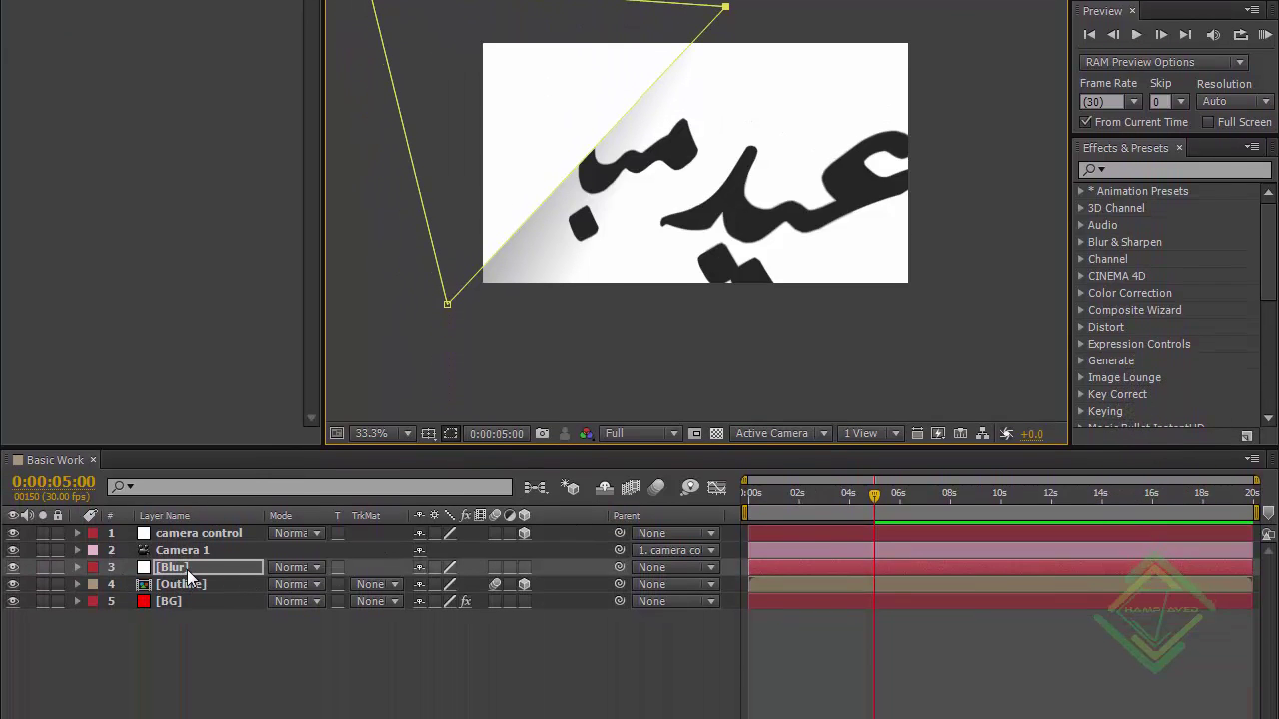
Set the Mask Feather of the Blur layer's mask to 500 pixels in both directions.
click(201, 570)
key(m)
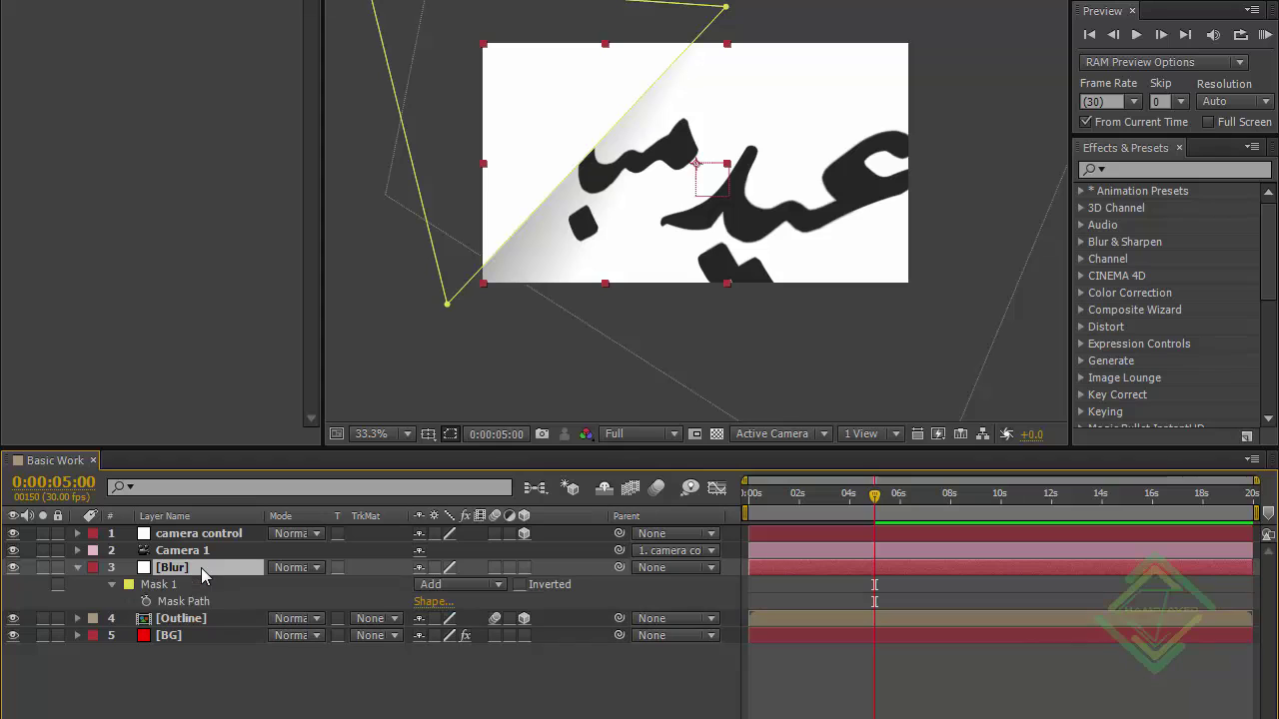
click(112, 584)
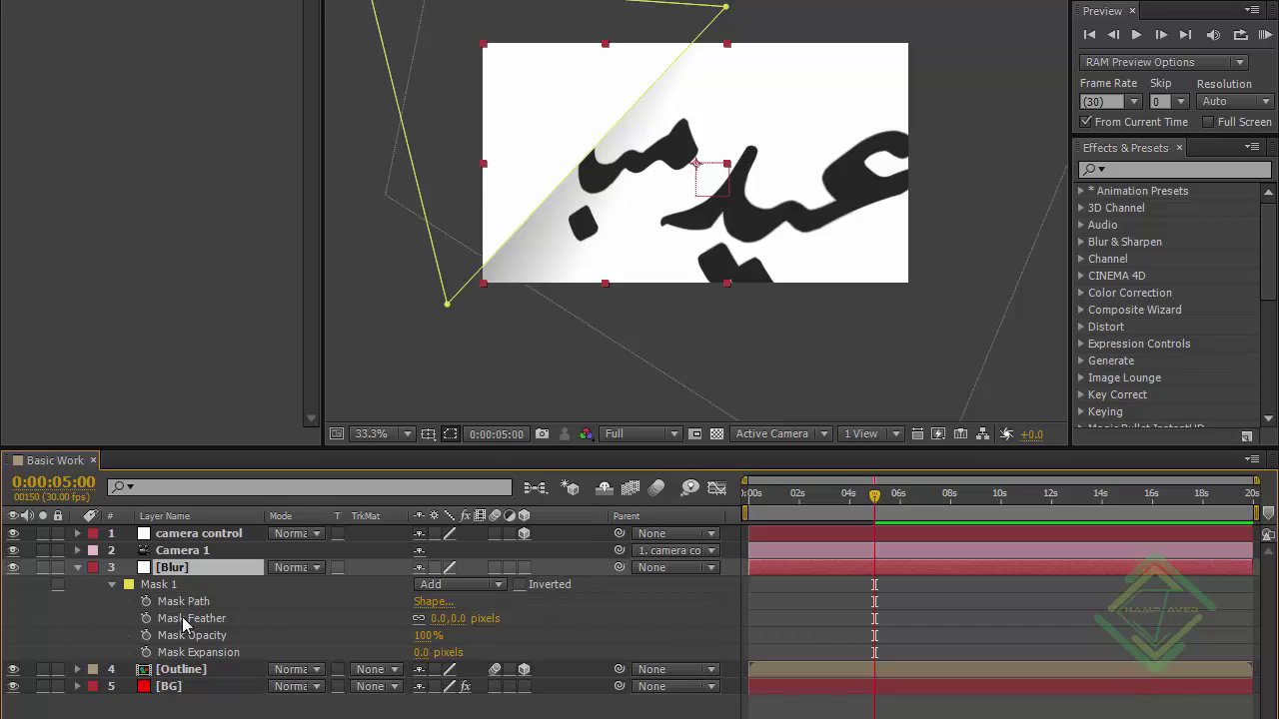
click(458, 618)
text(500)
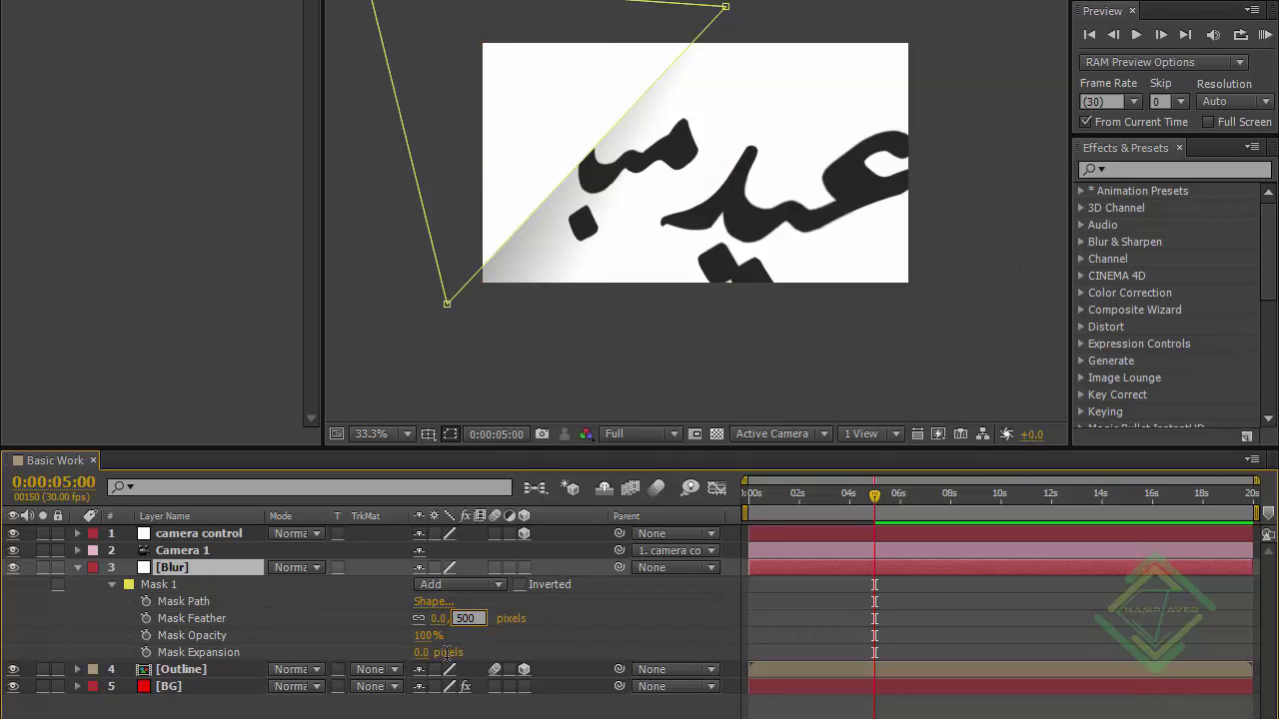
key(Return)
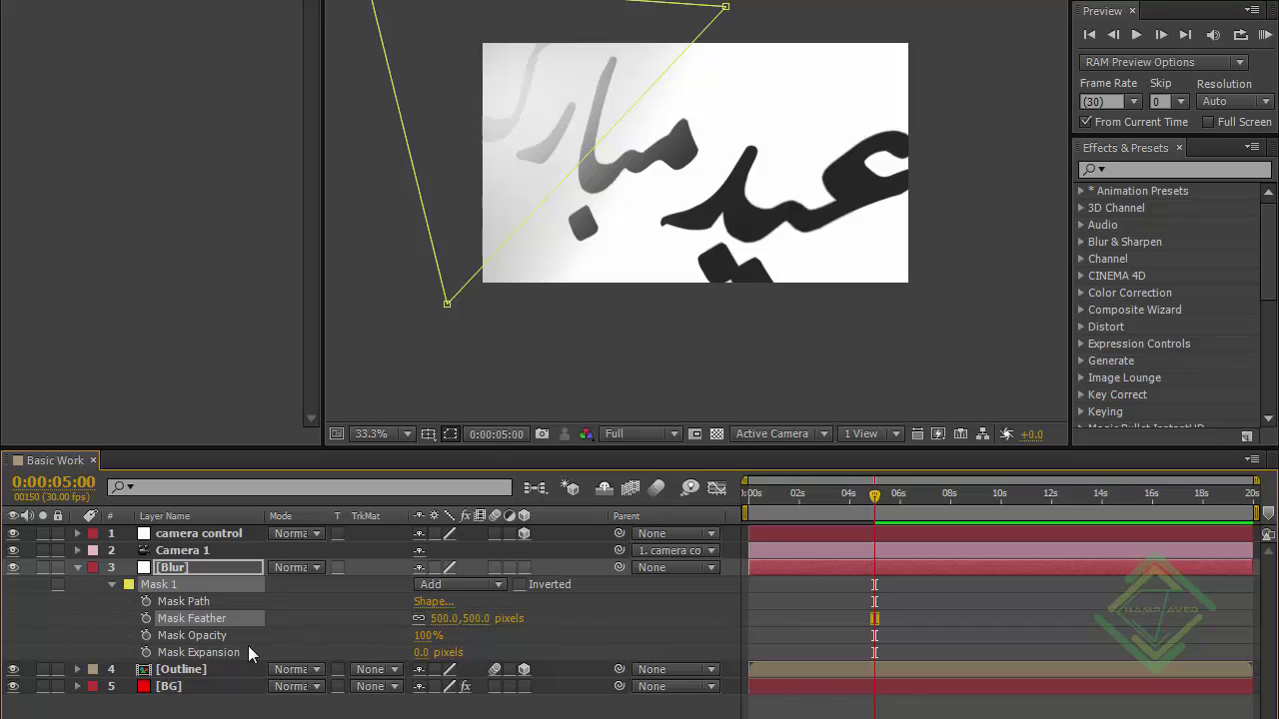
Turn the Blur layer into an adjustment layer and collapse its mask properties.
click(205, 570)
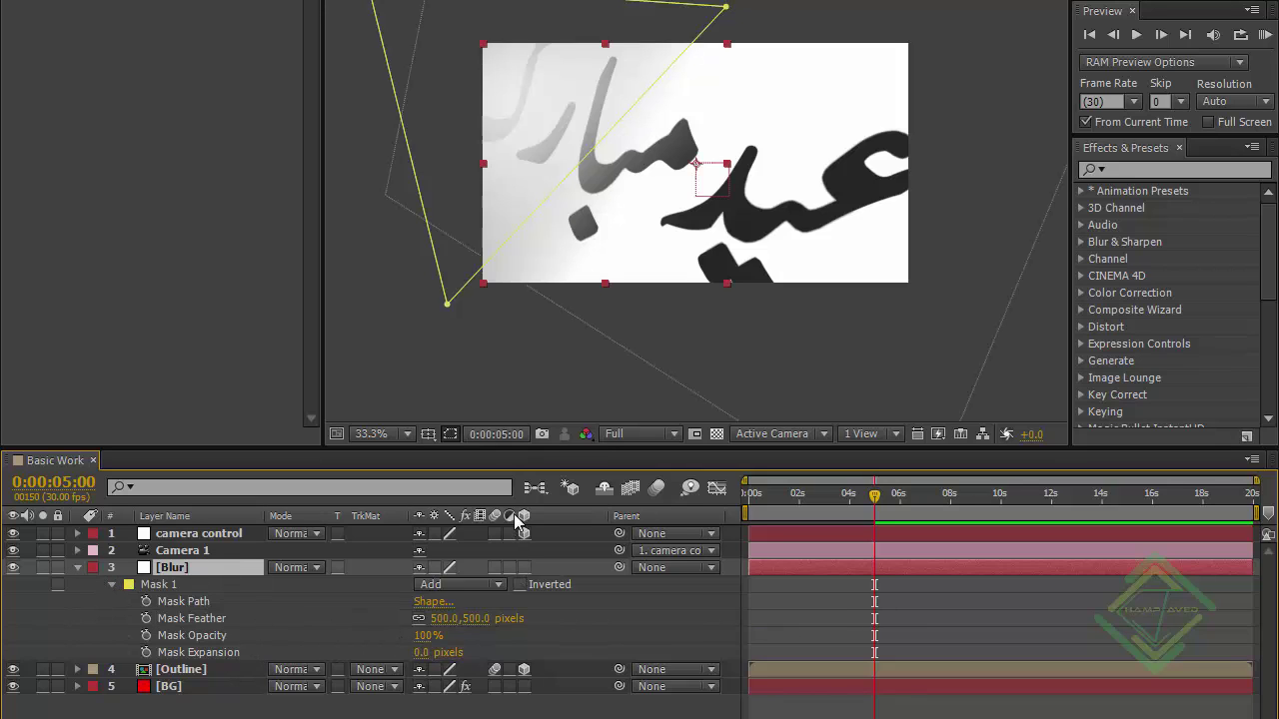
click(509, 568)
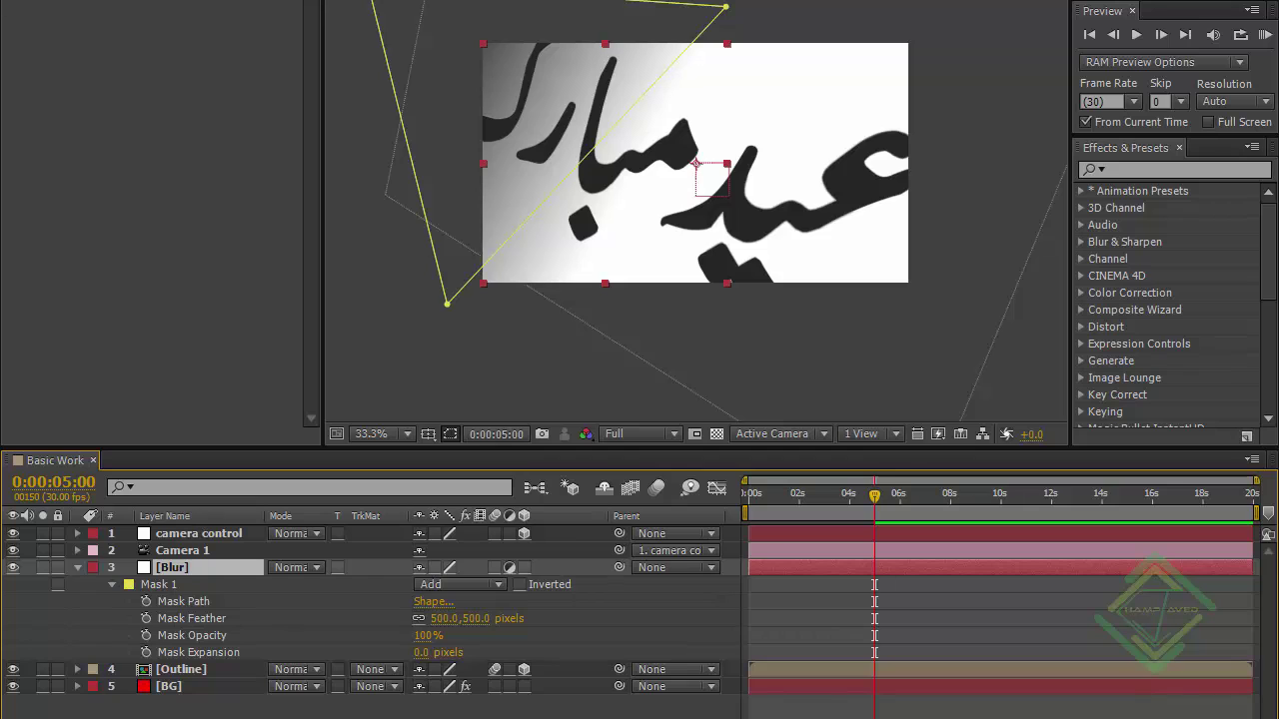
click(78, 568)
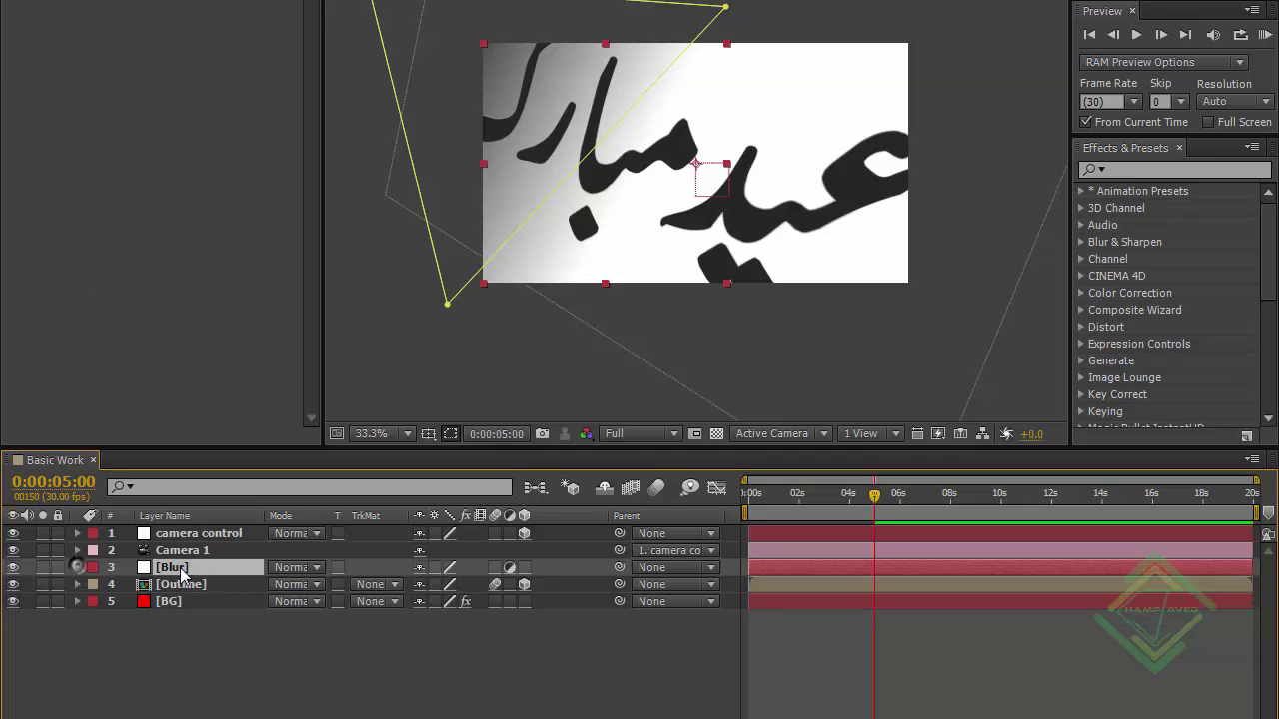
Apply the Camera Lens Blur effect to the Blur layer and fit the composition view to its window.
click(1126, 170)
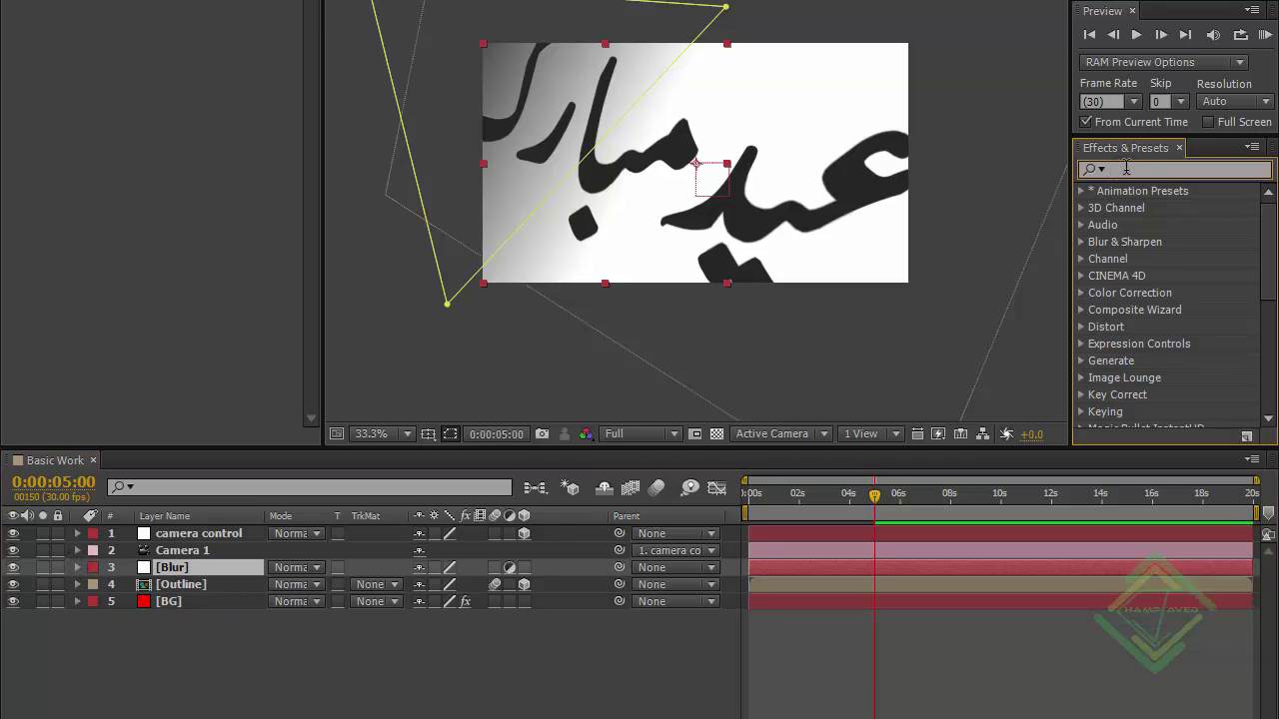
text(lens)
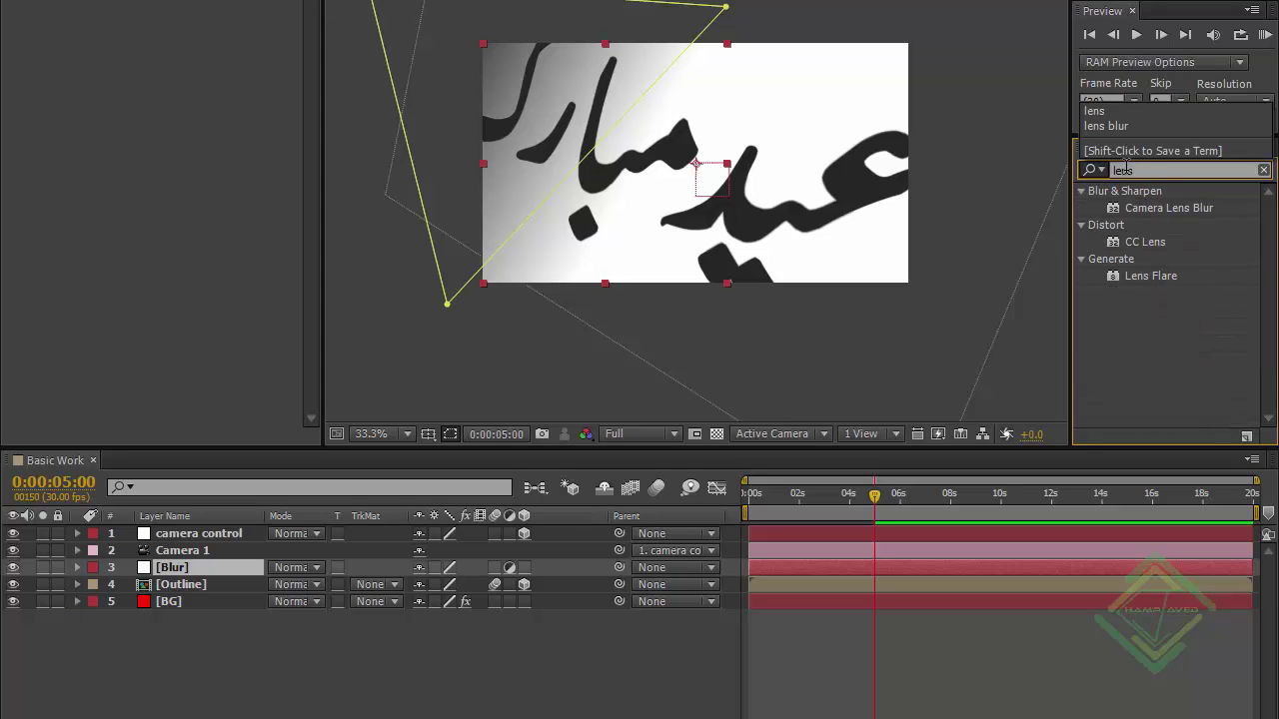
drag(1160, 206, 221, 564)
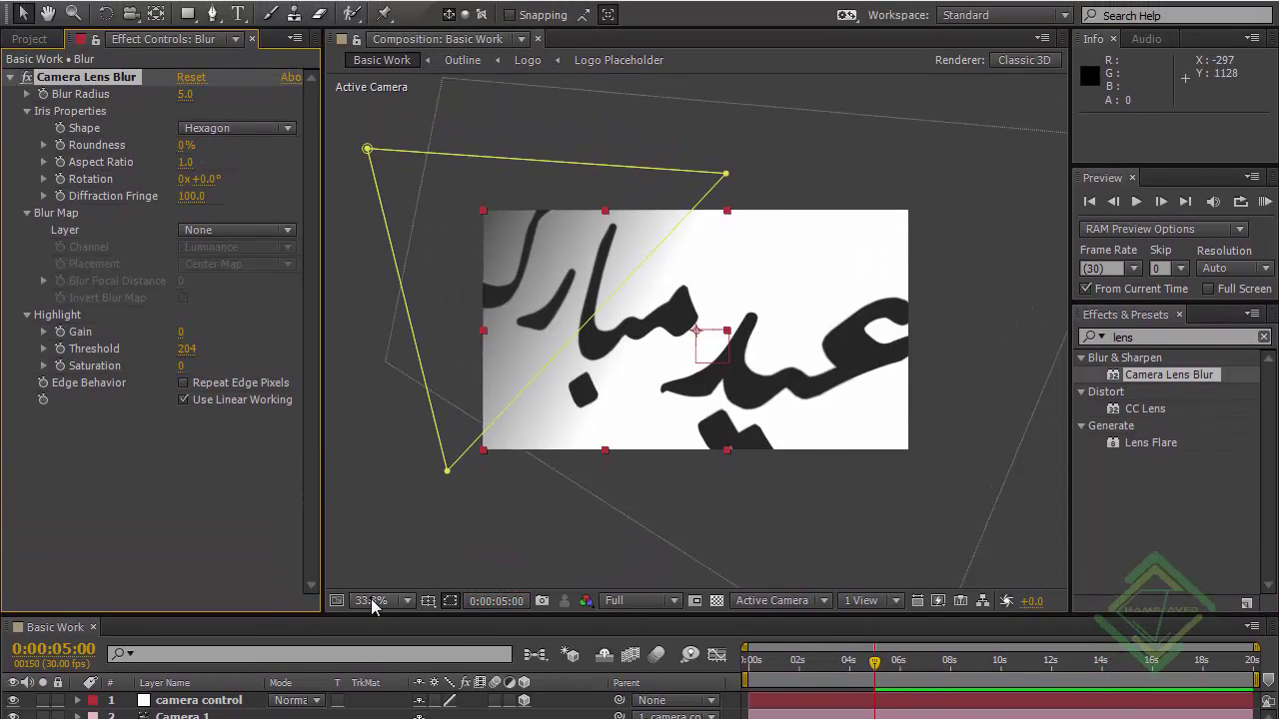
click(375, 545)
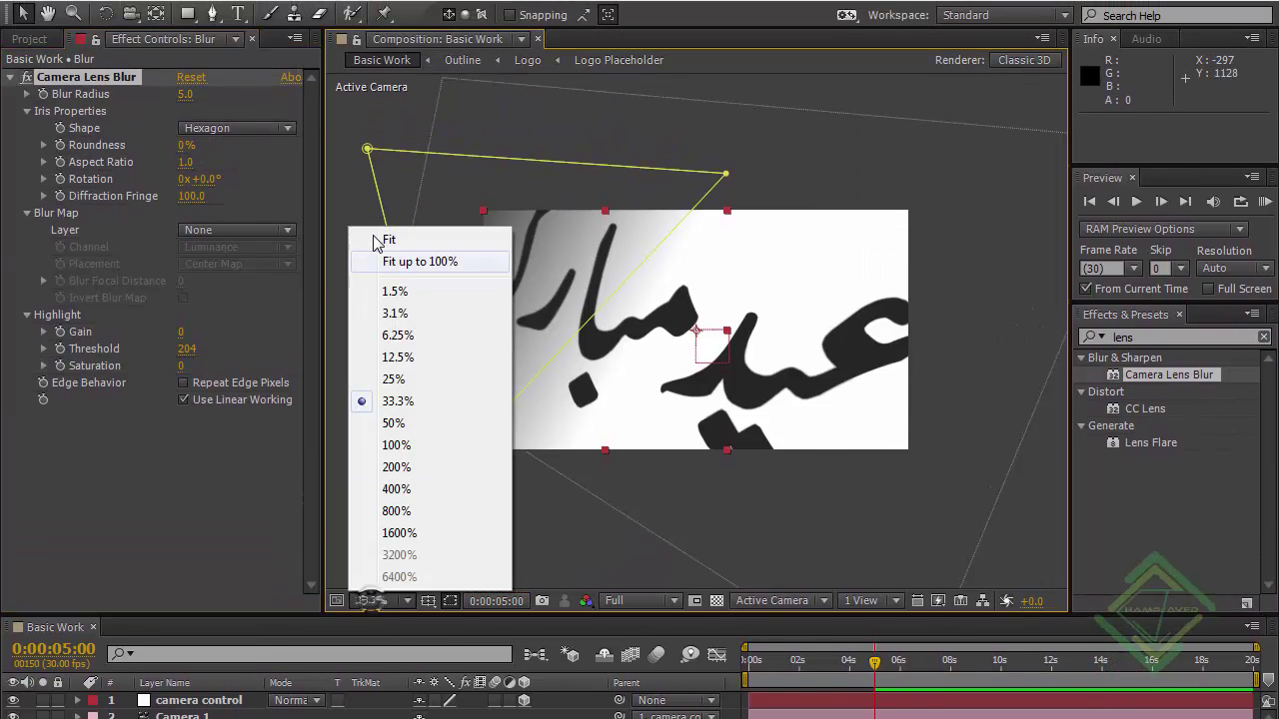
click(378, 183)
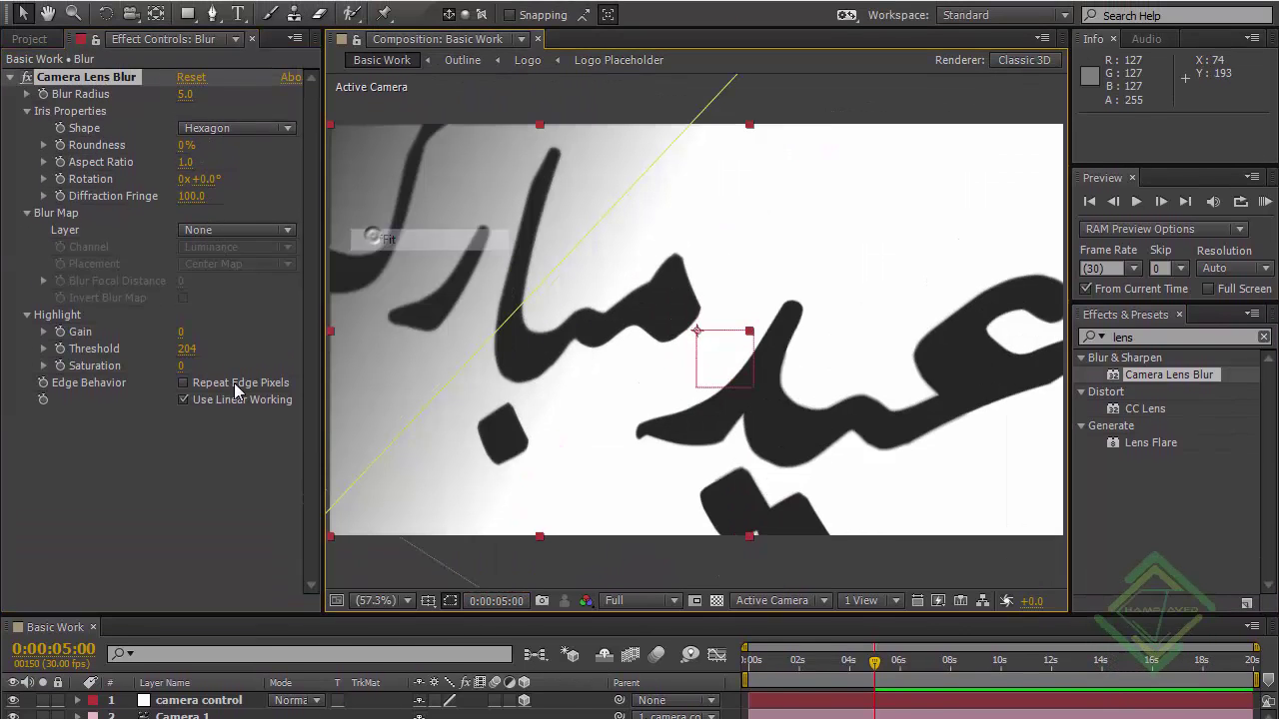
Try Blur Radius values of 12 and 18 in the Camera Lens Blur effect.
click(186, 94)
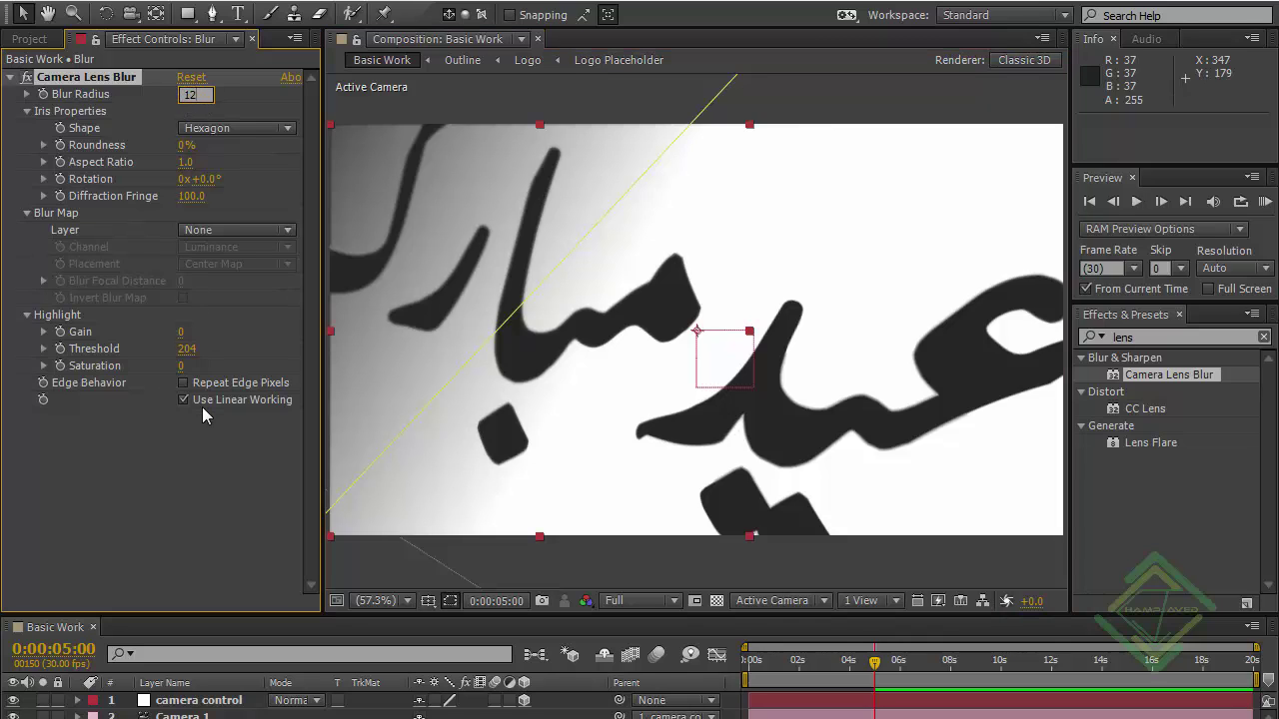
key(Return)
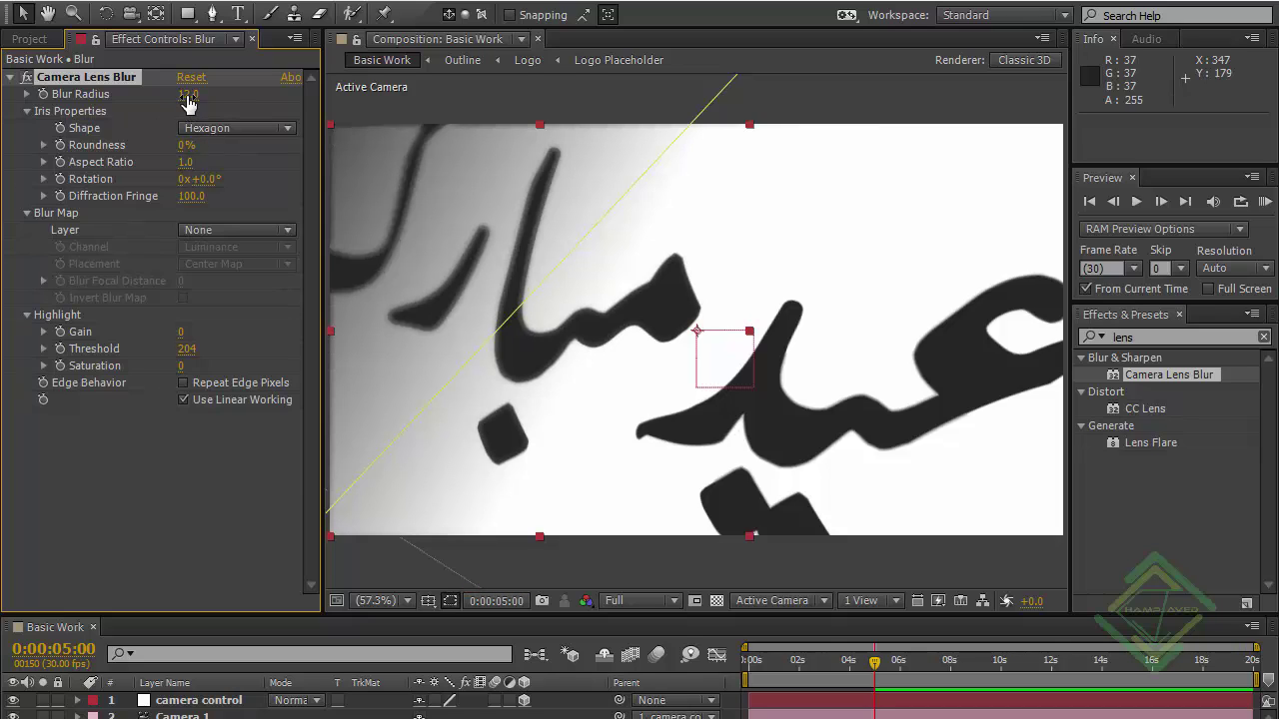
click(187, 94)
text(18)
key(Return)
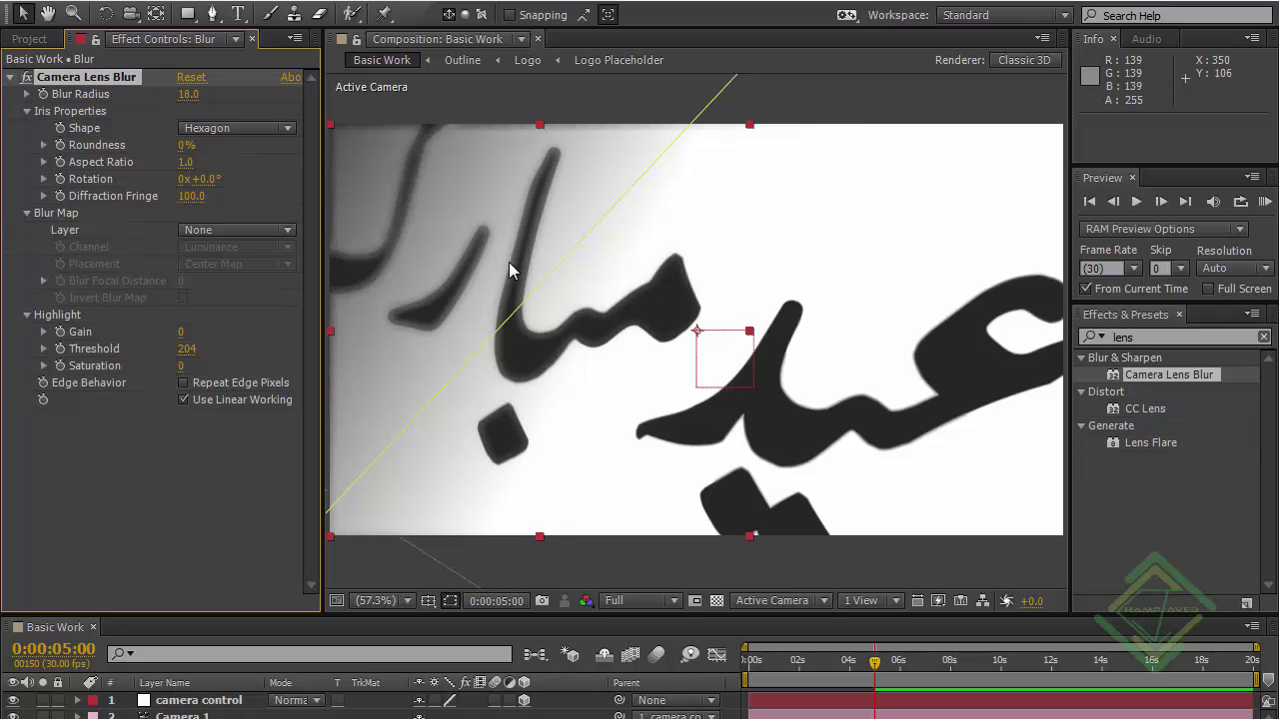
Set the Camera Lens Blur's Blur Radius to 12 and enable Repeat Edge Pixels.
click(187, 93)
text(12)
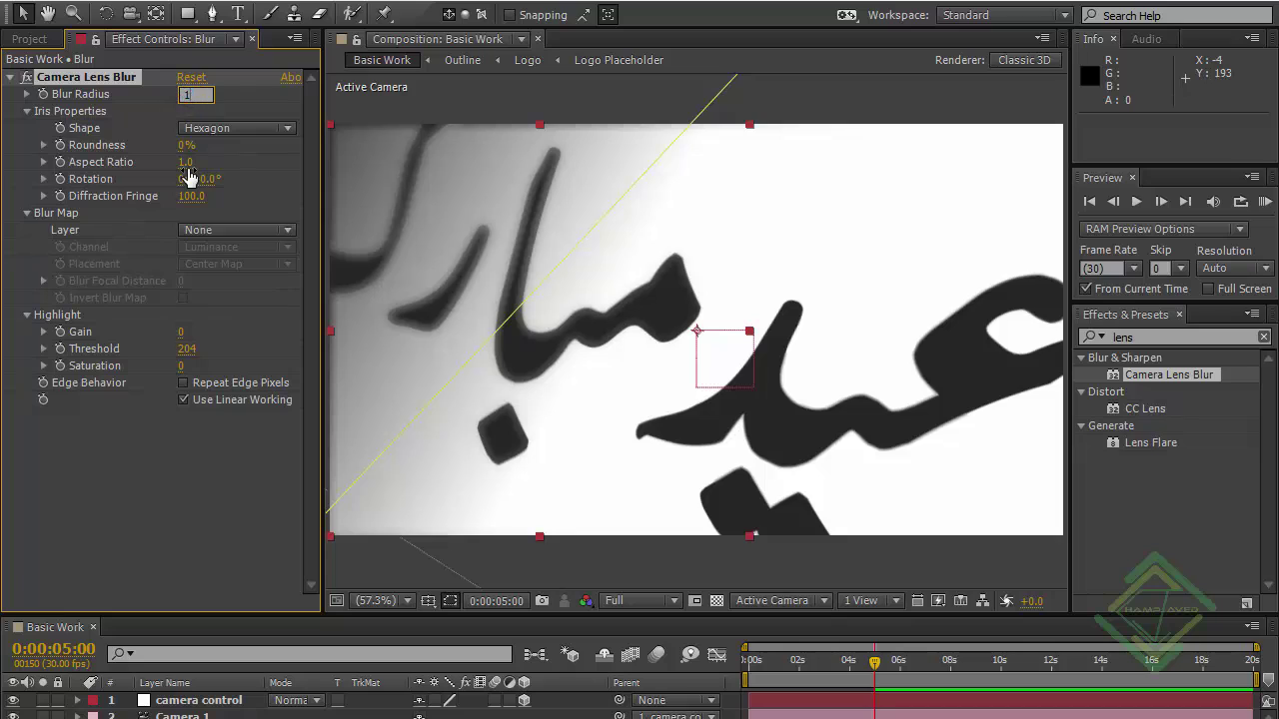
key(Return)
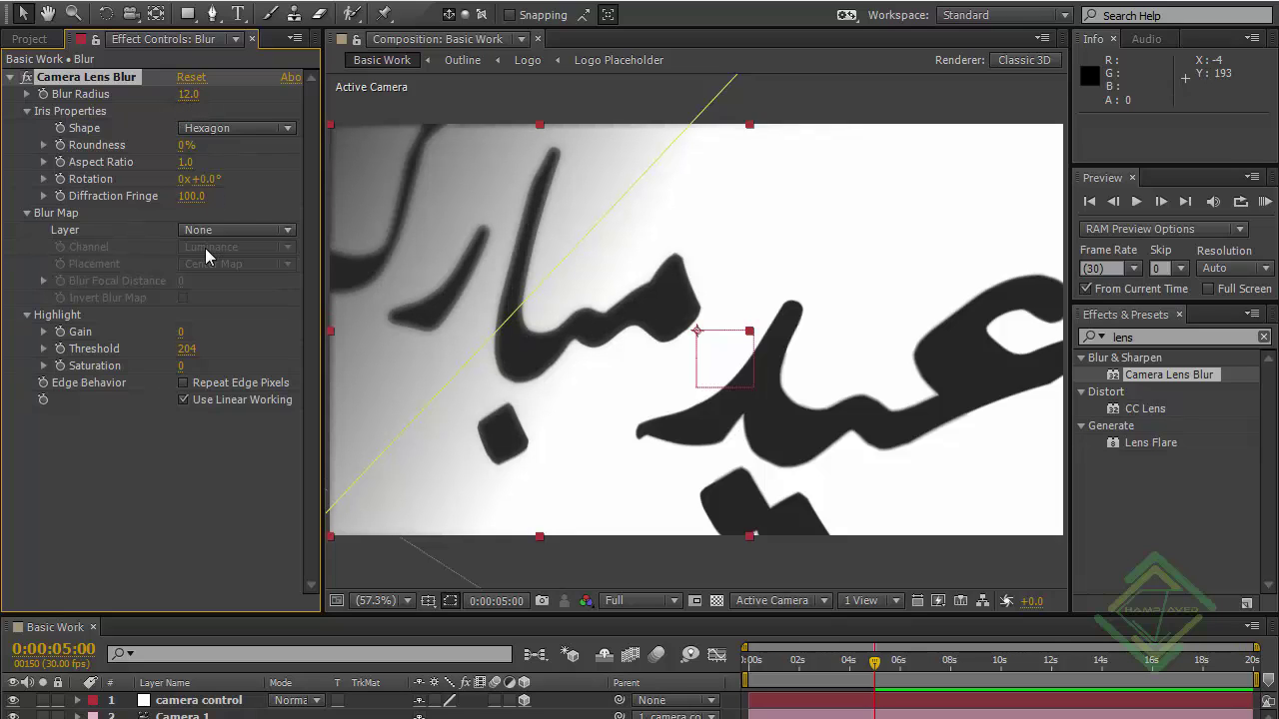
click(186, 384)
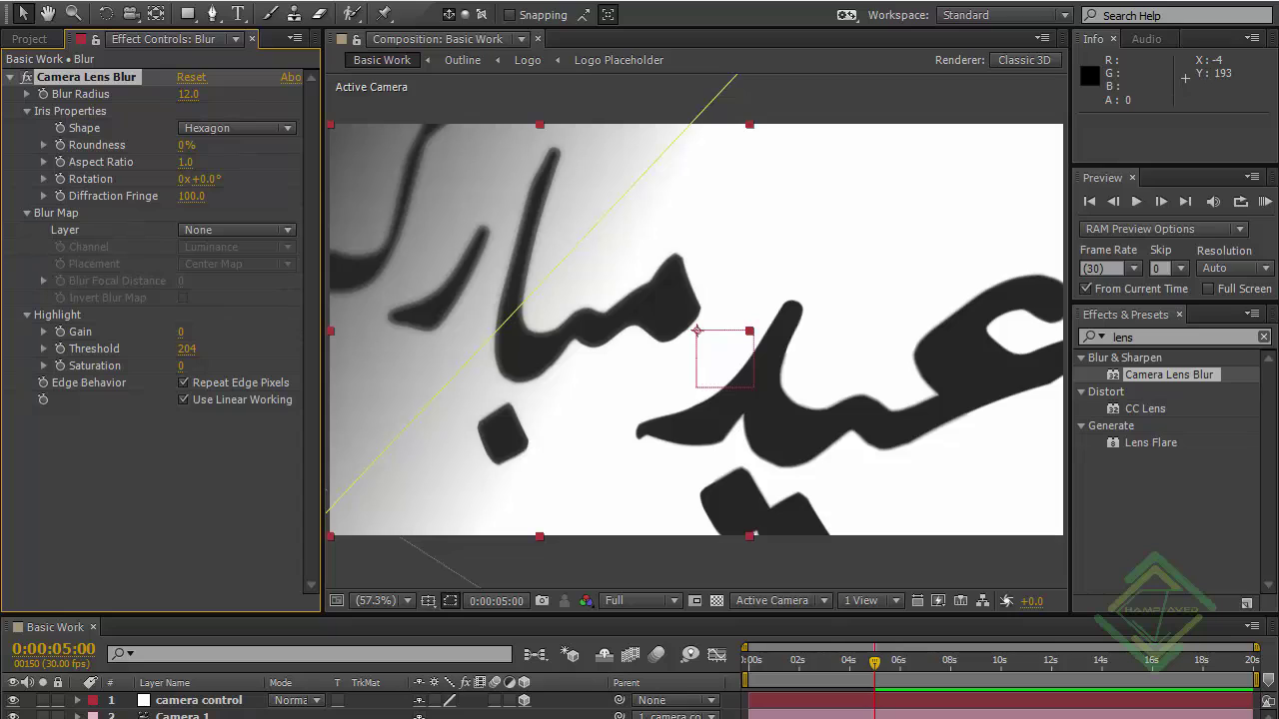
click(200, 716)
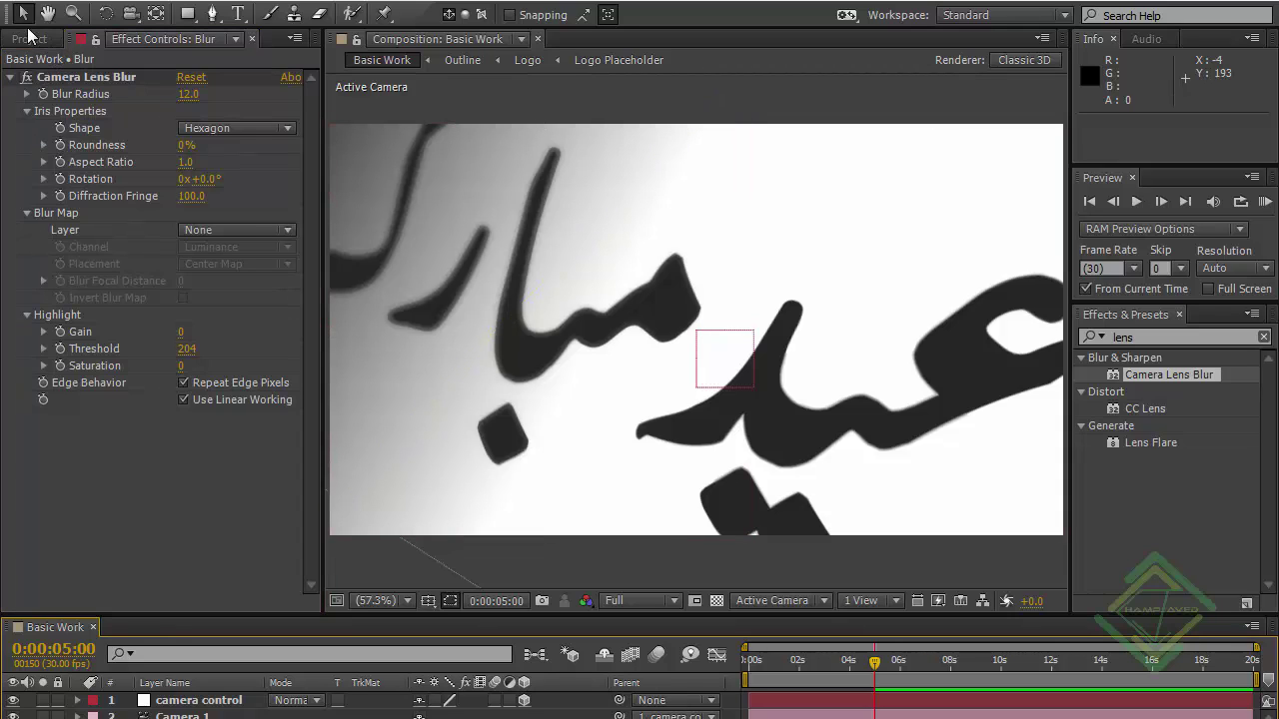
Add the Logo composition to Basic Work as a layer between Blur and Outline.
click(29, 38)
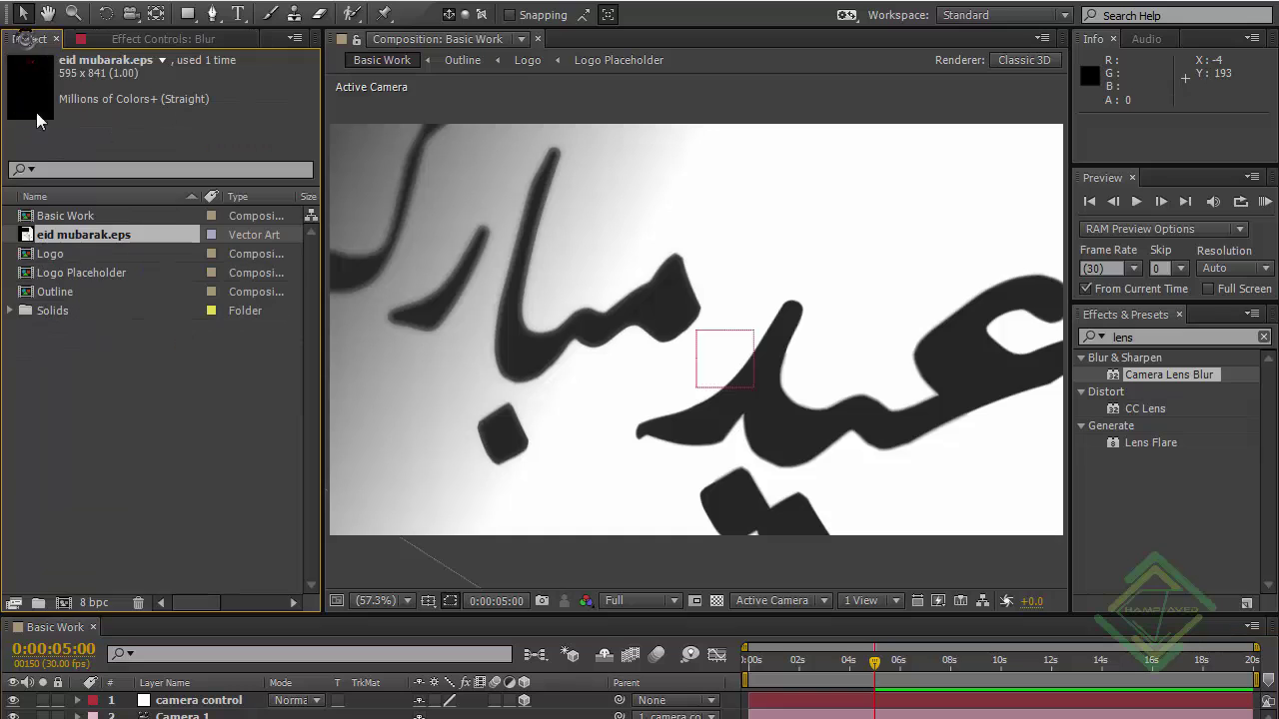
click(65, 255)
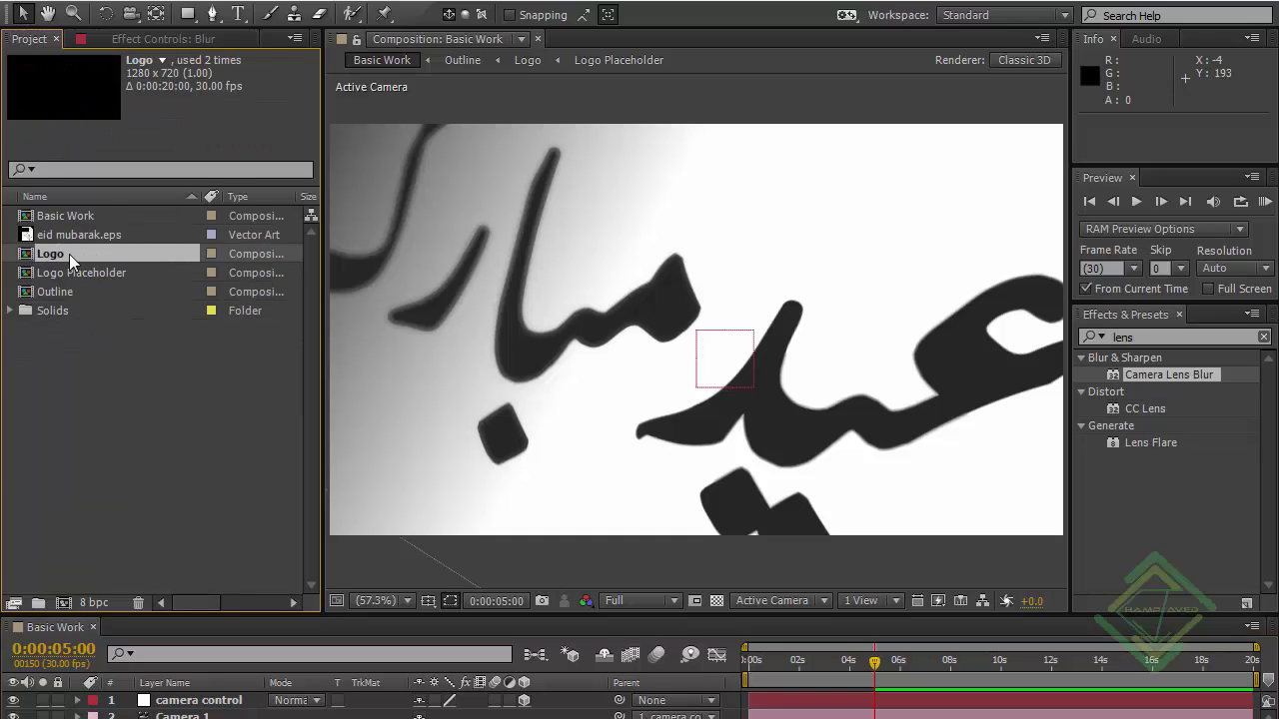
drag(69, 254, 221, 639)
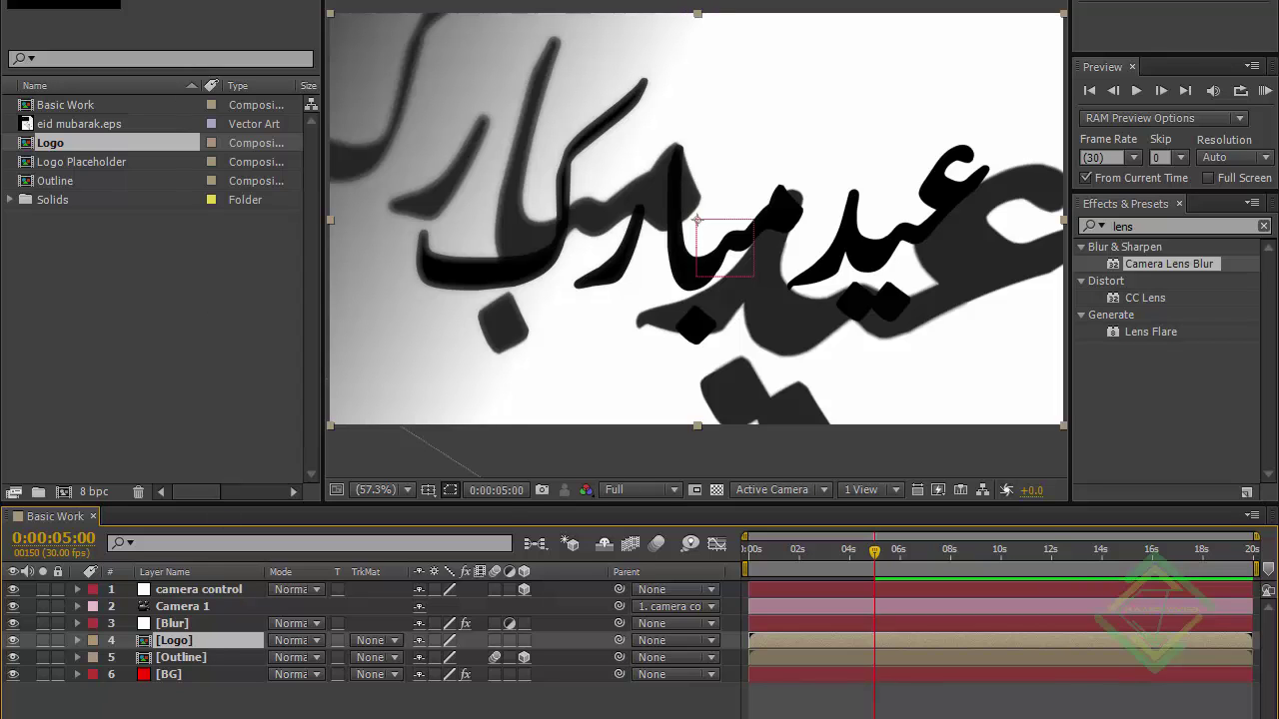
Pre-compose the Logo layer as Reflection 01, moving all attributes into the new composition.
right_click(150, 640)
click(230, 630)
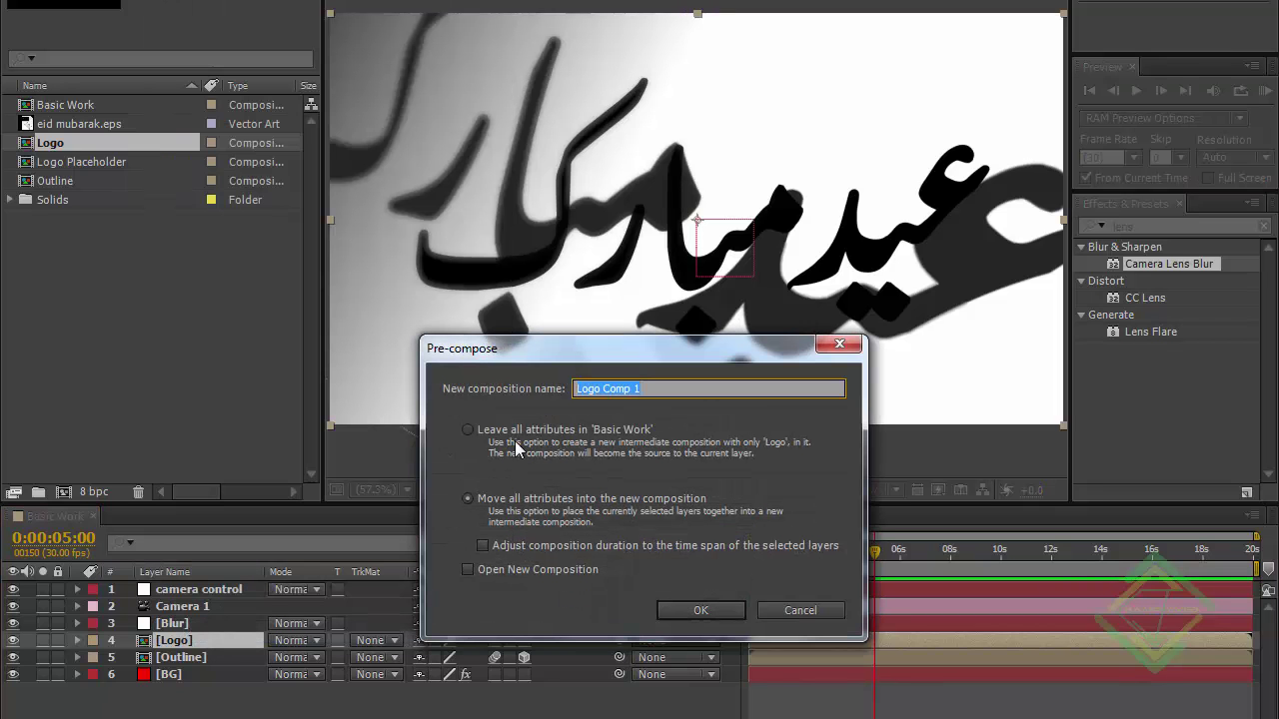
drag(561, 349, 564, 325)
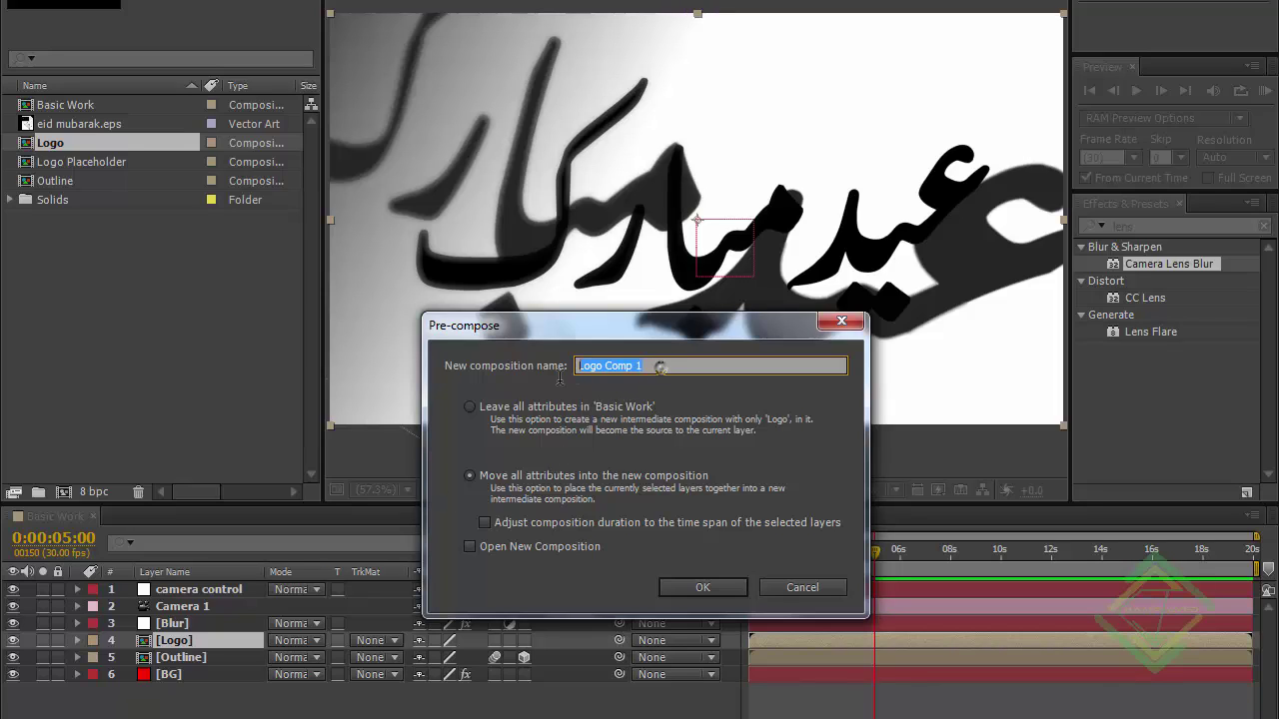
text(Reflection 01)
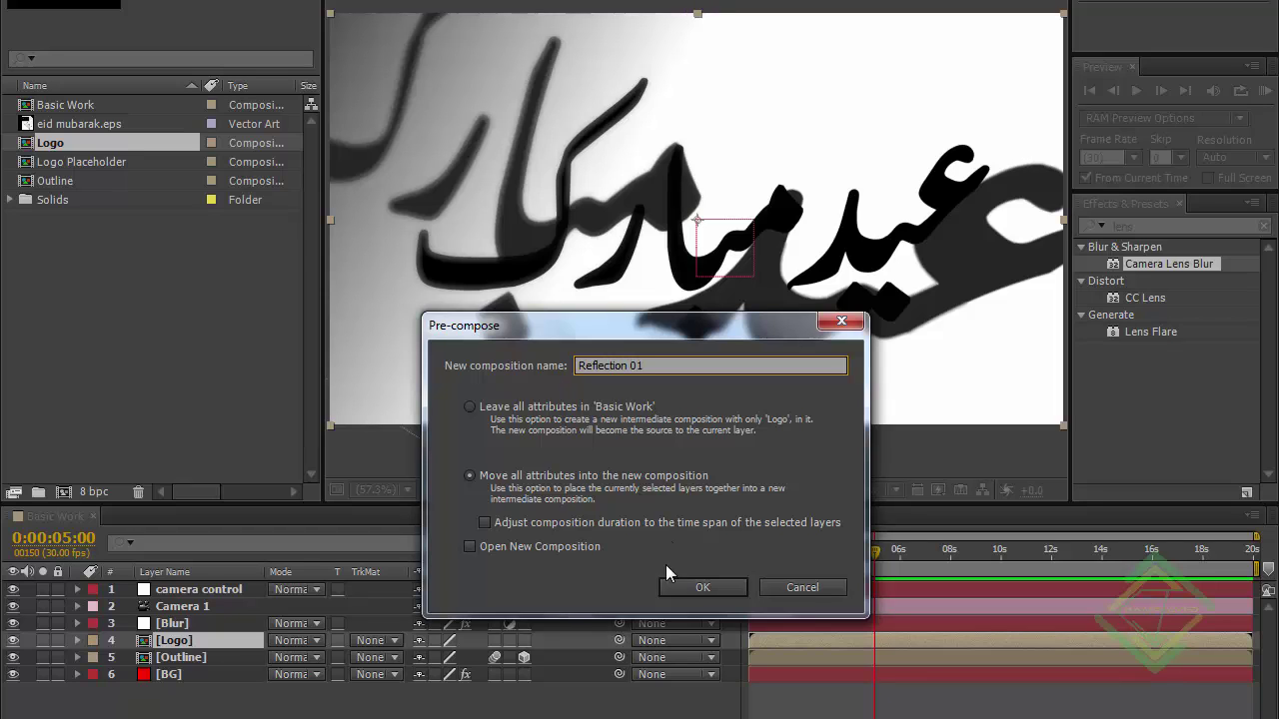
click(702, 587)
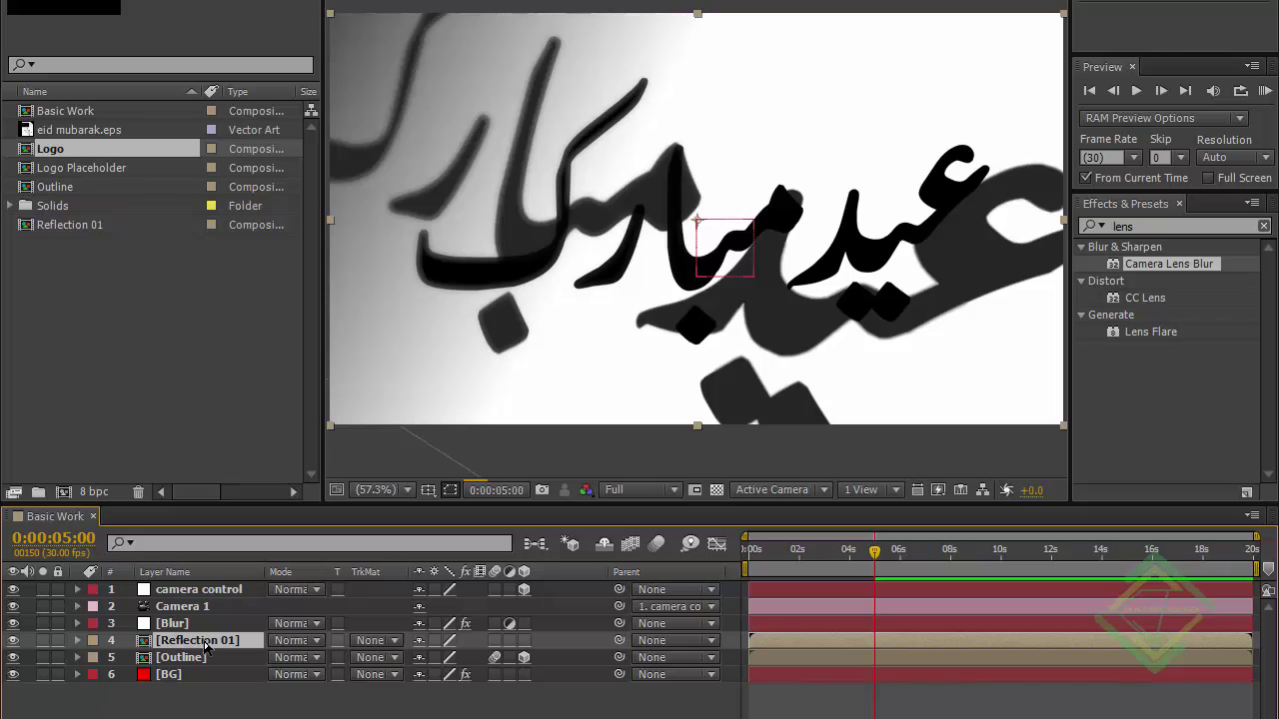
Open the Reflection 01 composition and show its transparency grid.
double_click(204, 645)
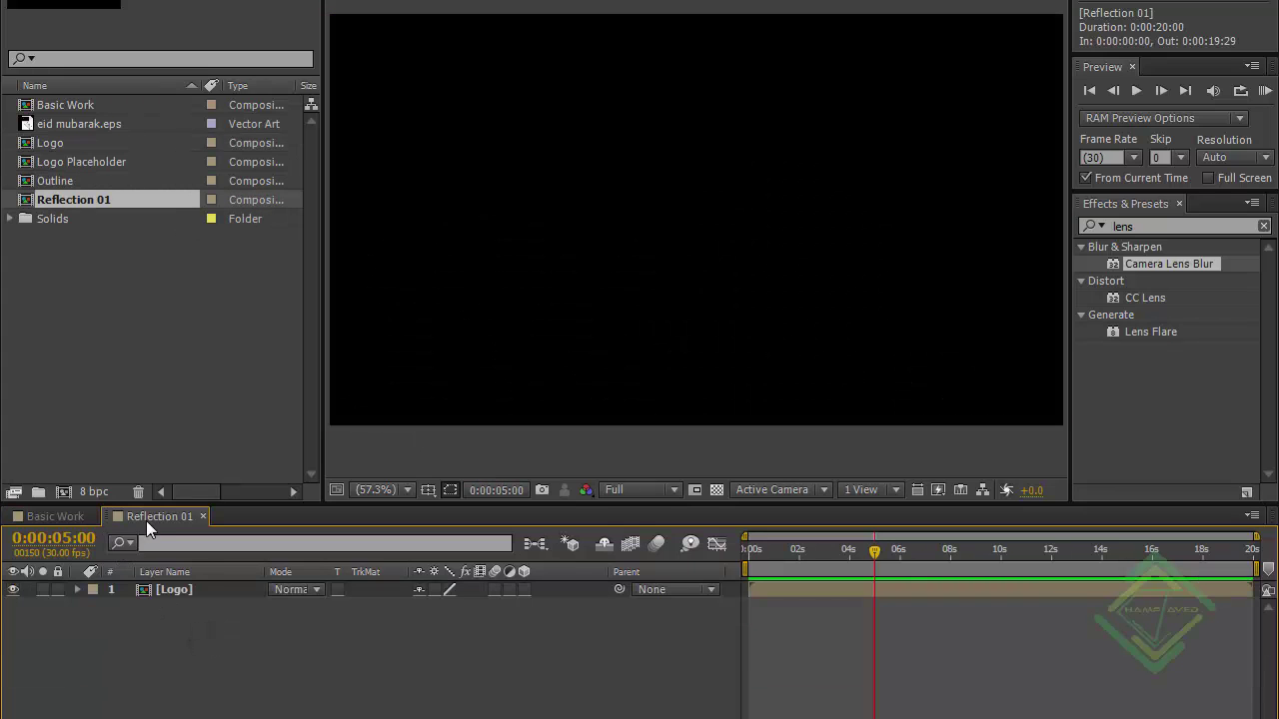
click(229, 589)
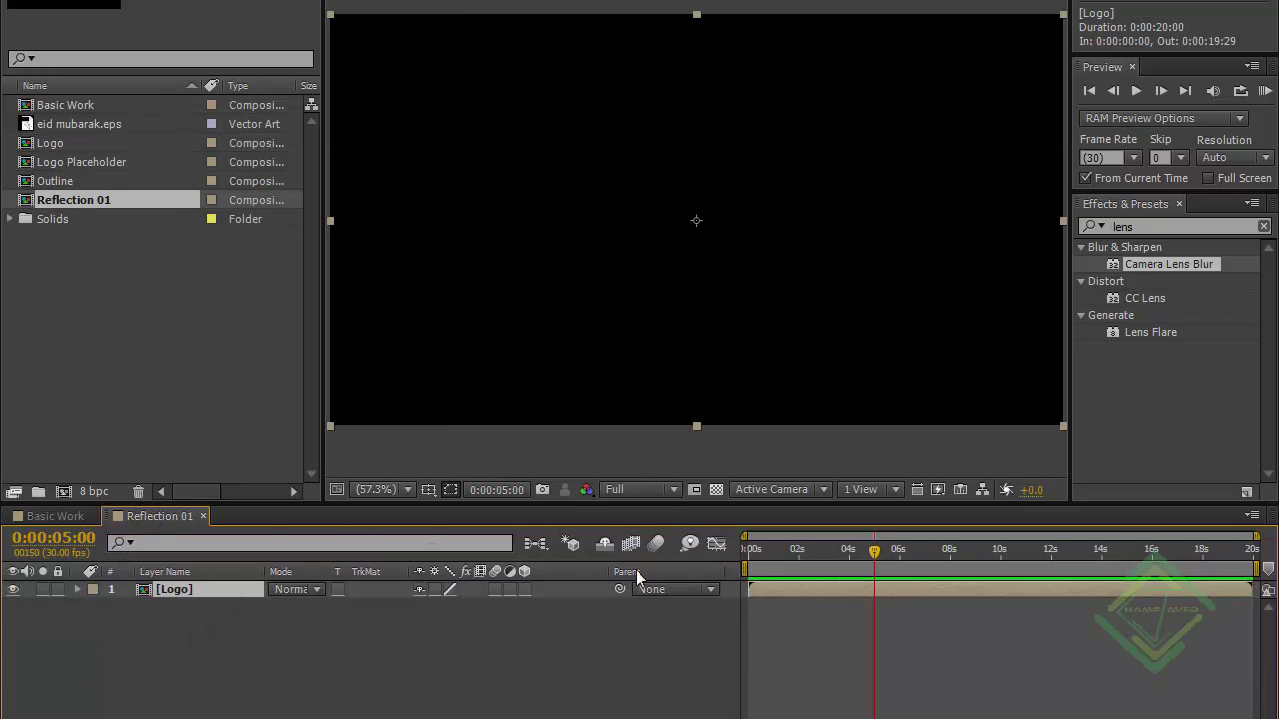
click(716, 490)
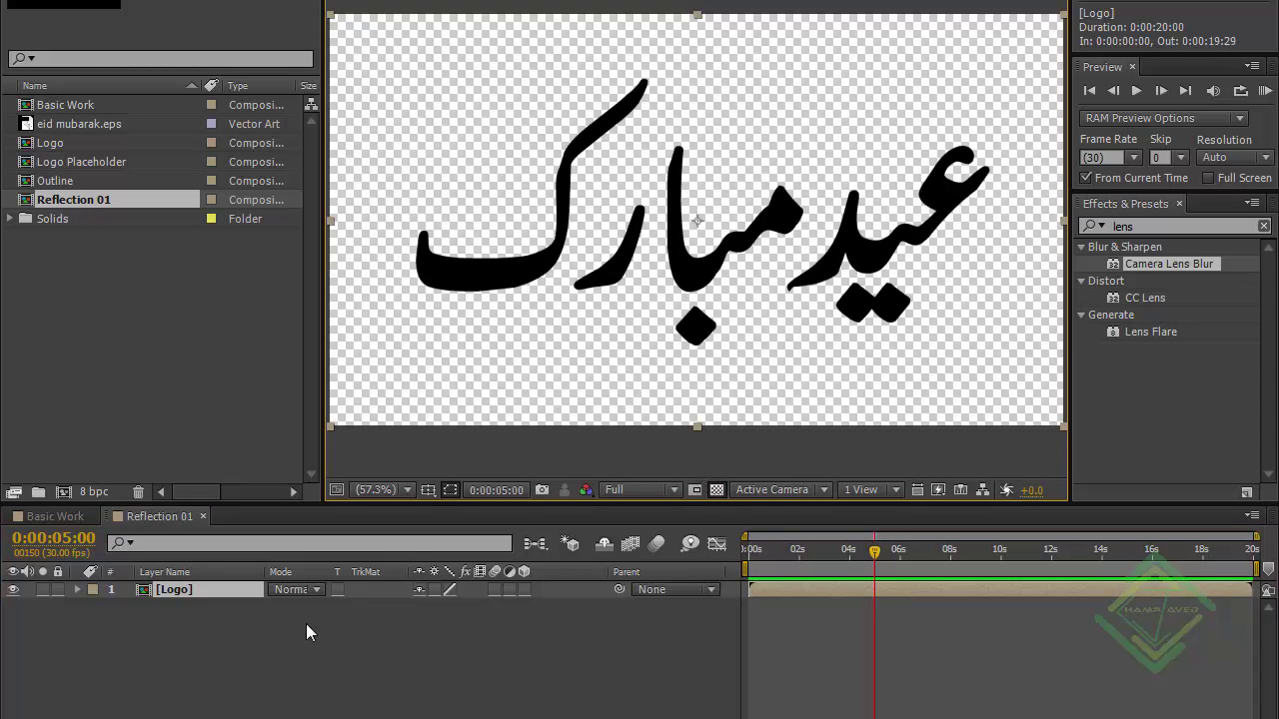
Apply the Tint effect to the Logo layer and set Map White To to black.
click(221, 589)
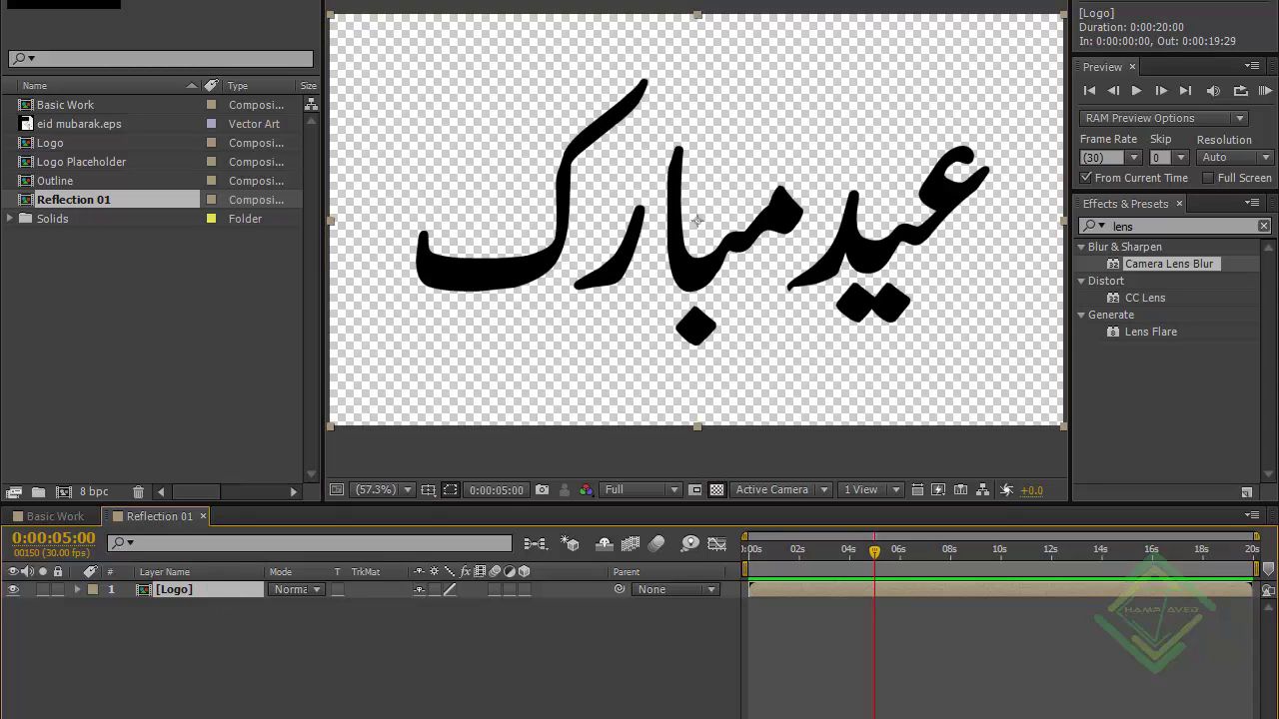
click(182, 1)
double_click(1162, 227)
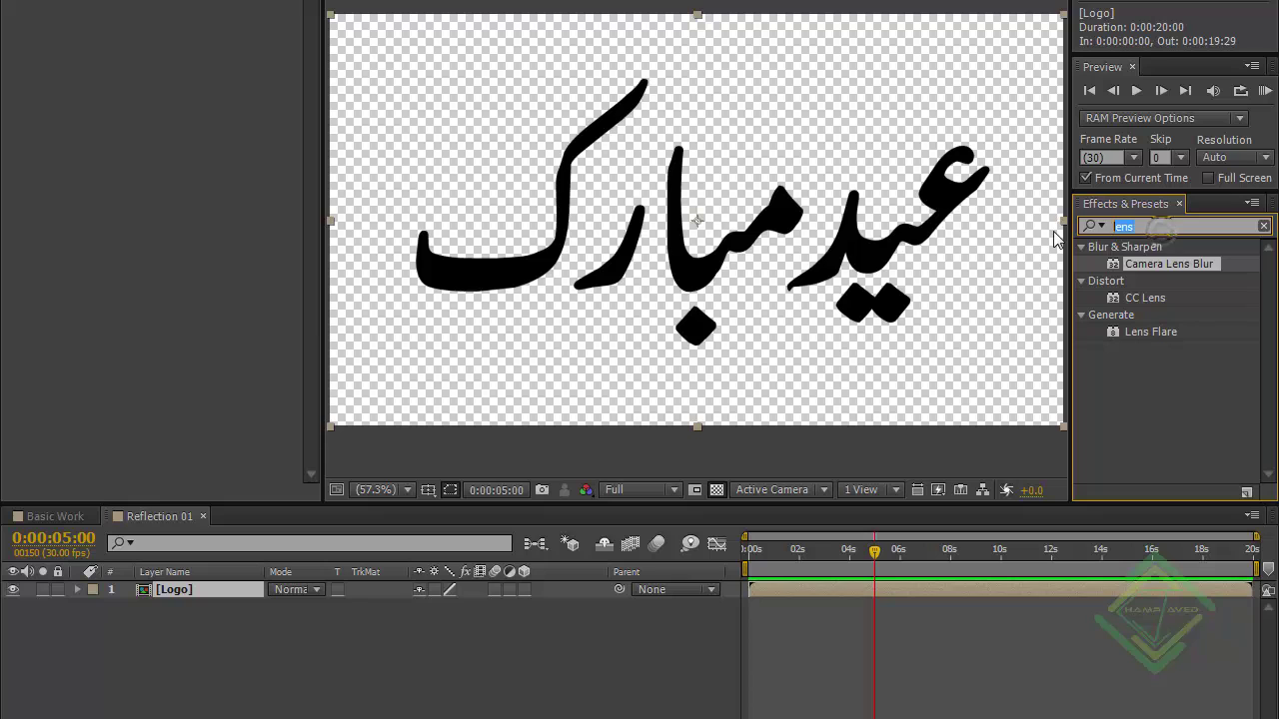
text(tint)
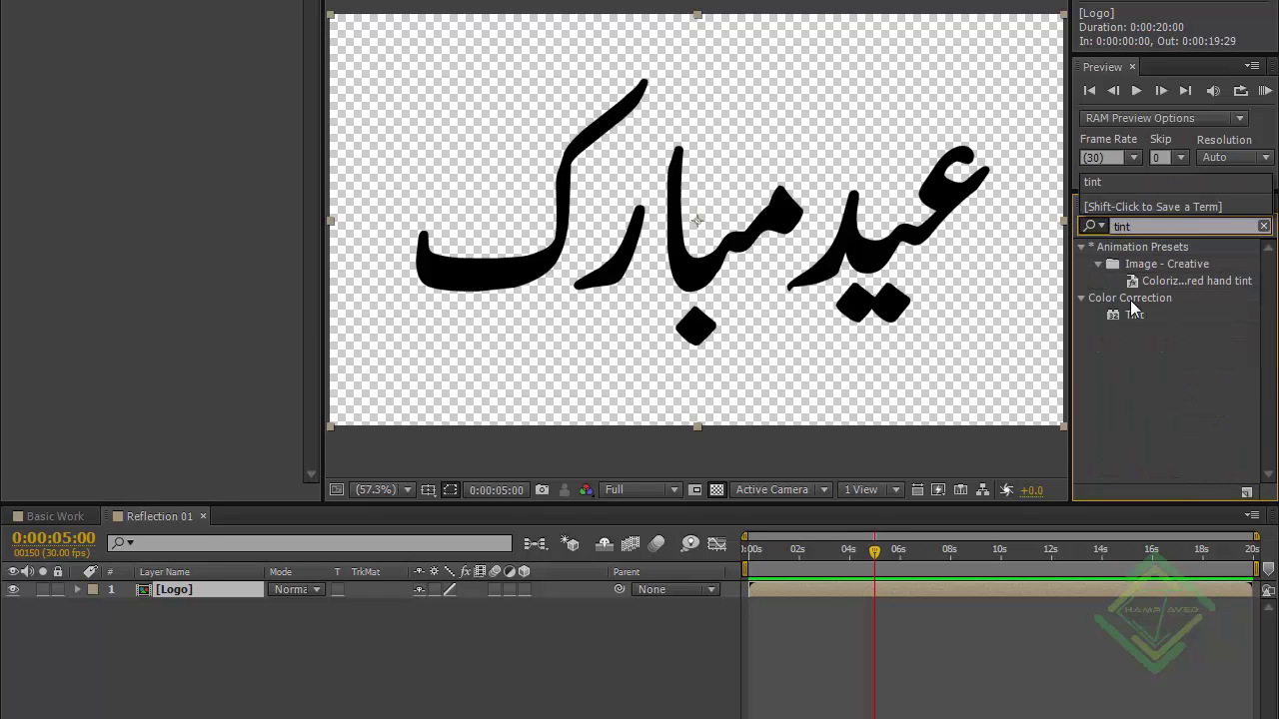
double_click(1140, 319)
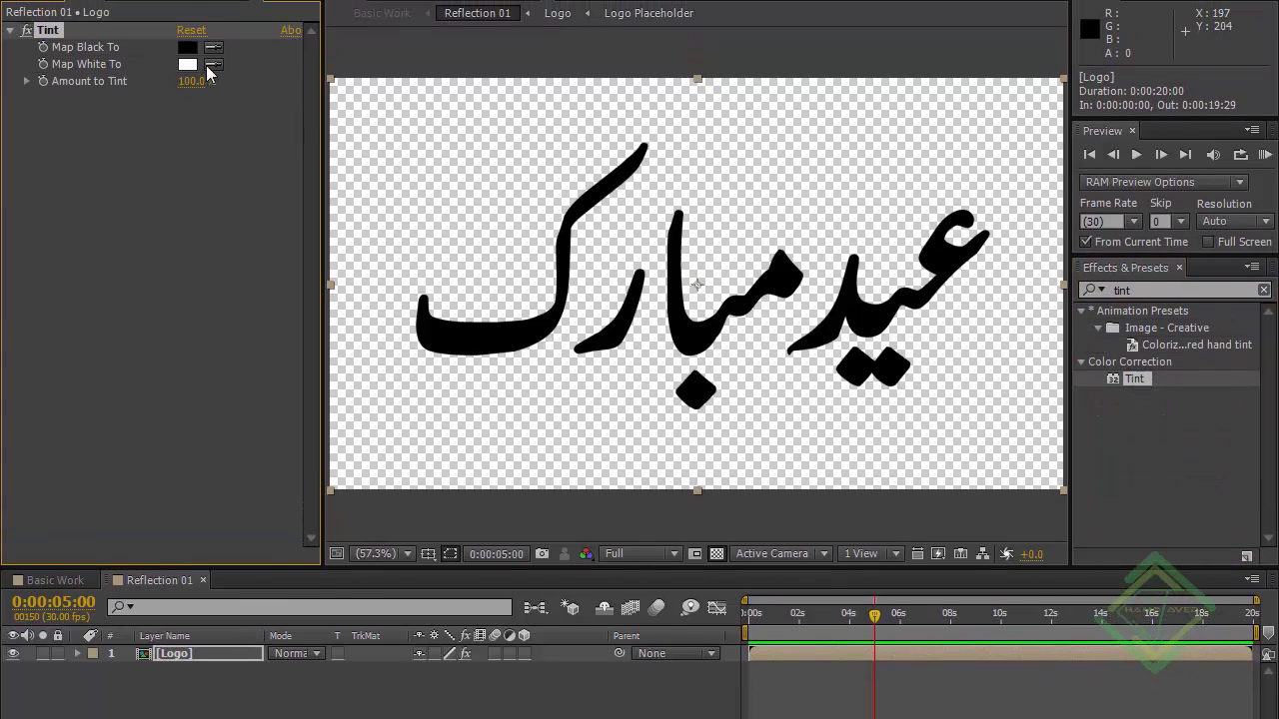
click(190, 46)
click(214, 655)
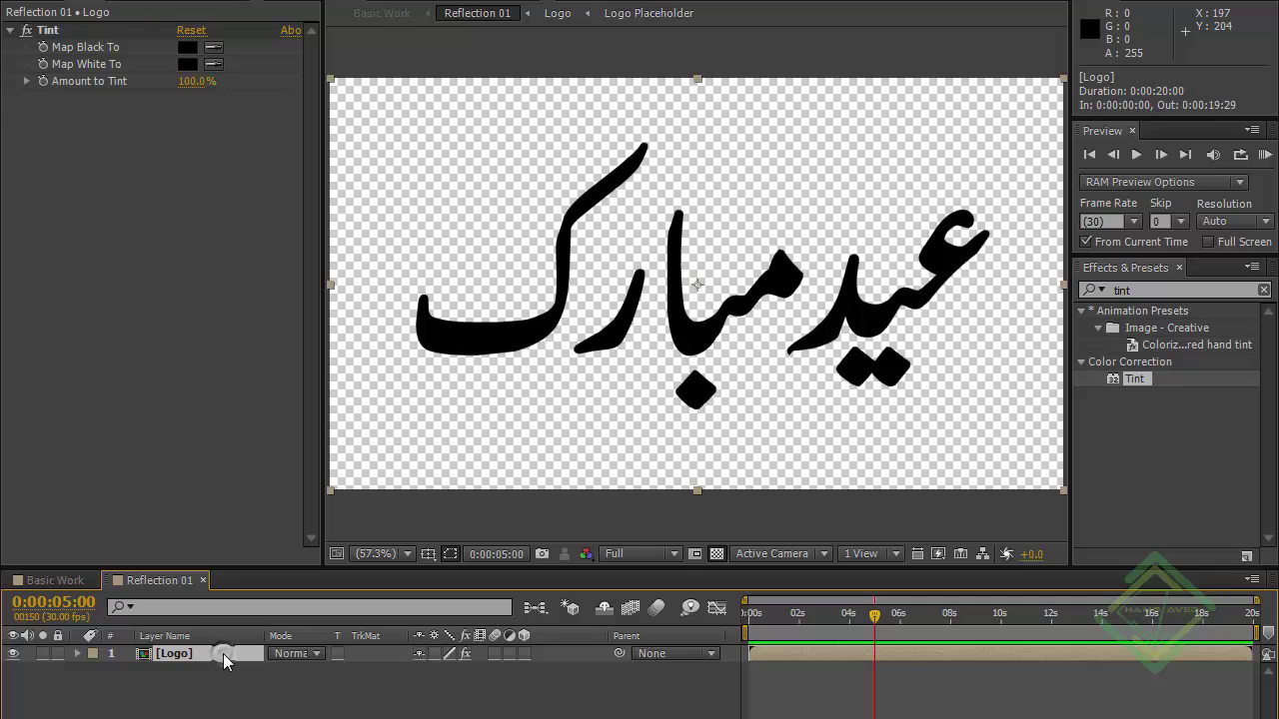
Duplicate the tinted Logo layer and hide the lower copy.
key(ctrl+d)
click(180, 671)
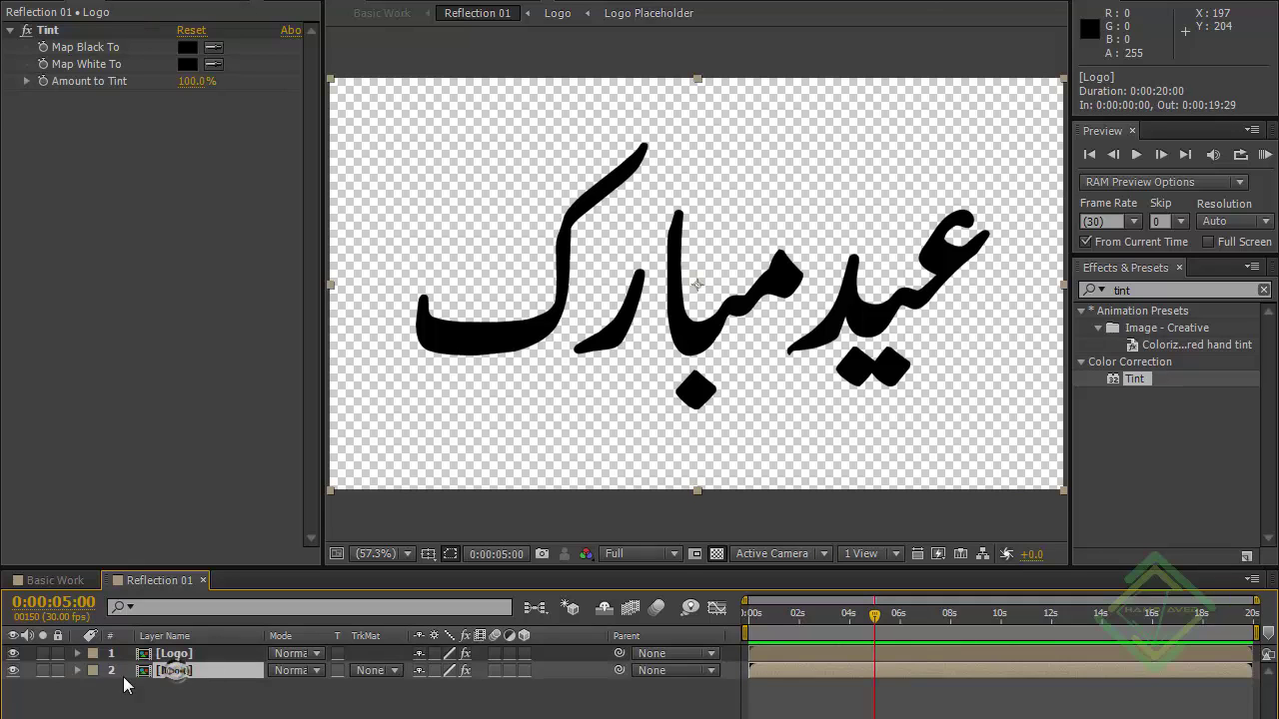
click(13, 671)
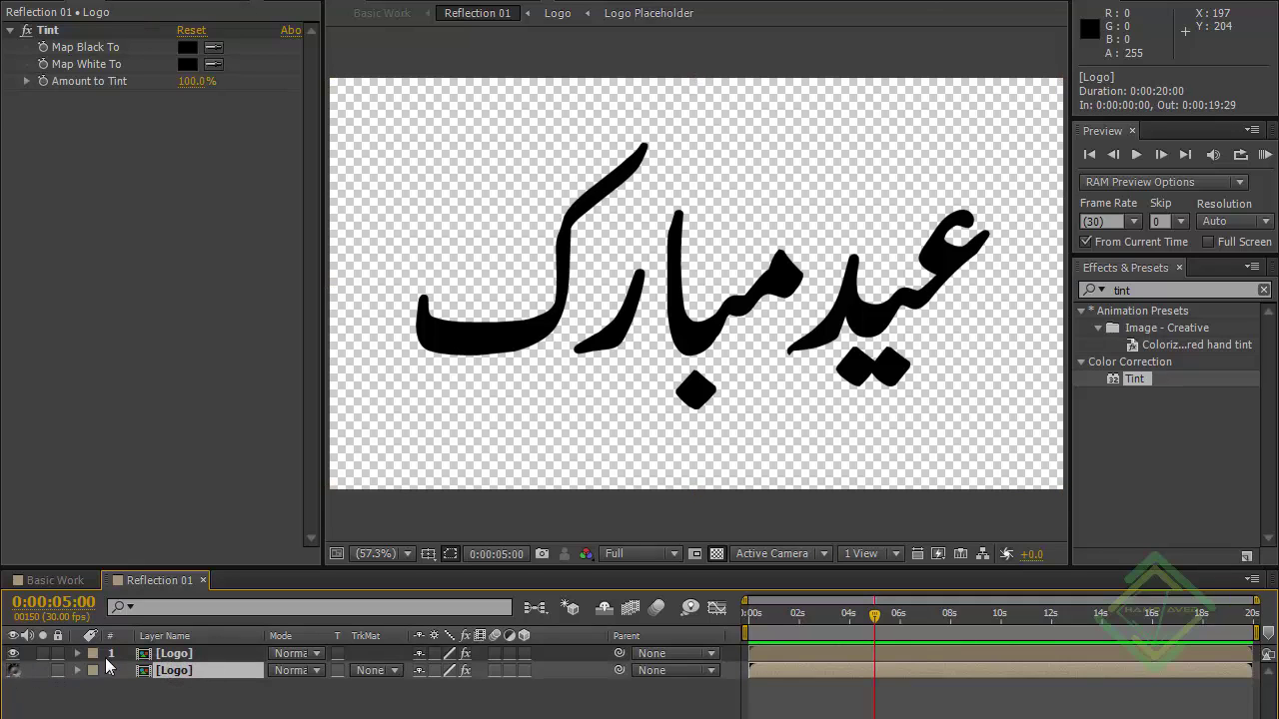
Apply the Vegas effect to the upper Logo layer and delete that layer's Tint effect.
click(206, 652)
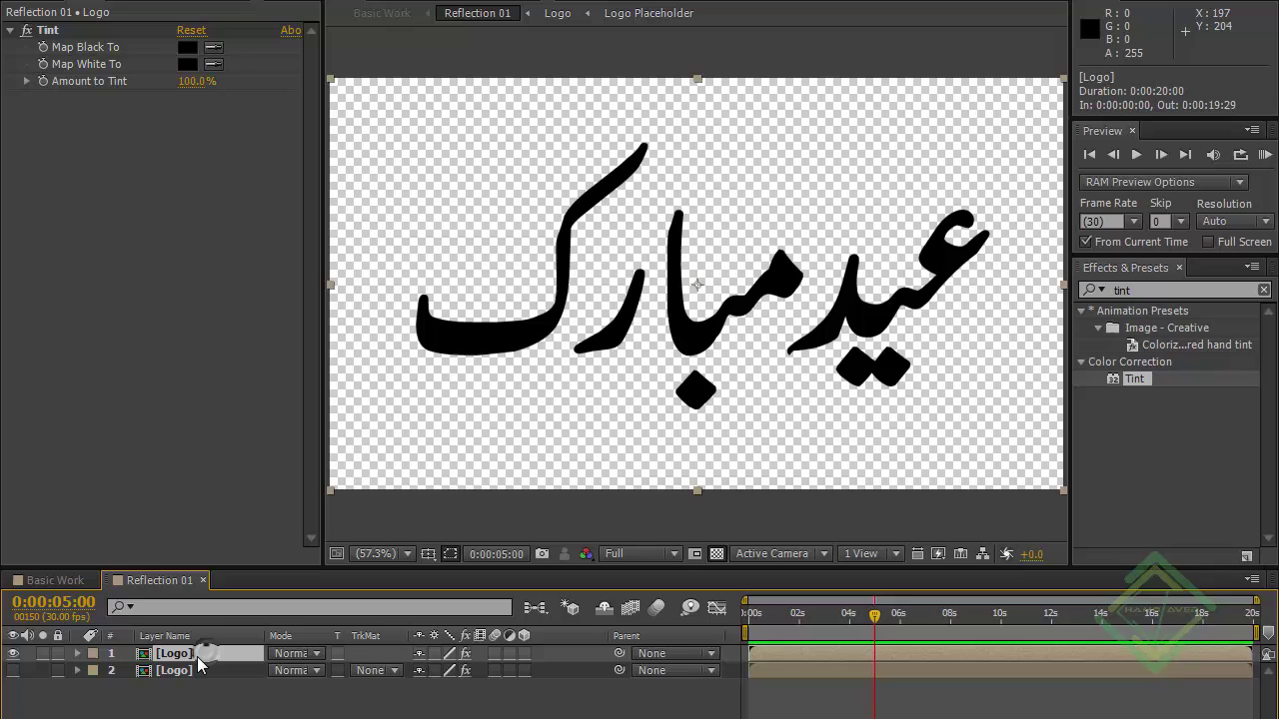
click(1129, 290)
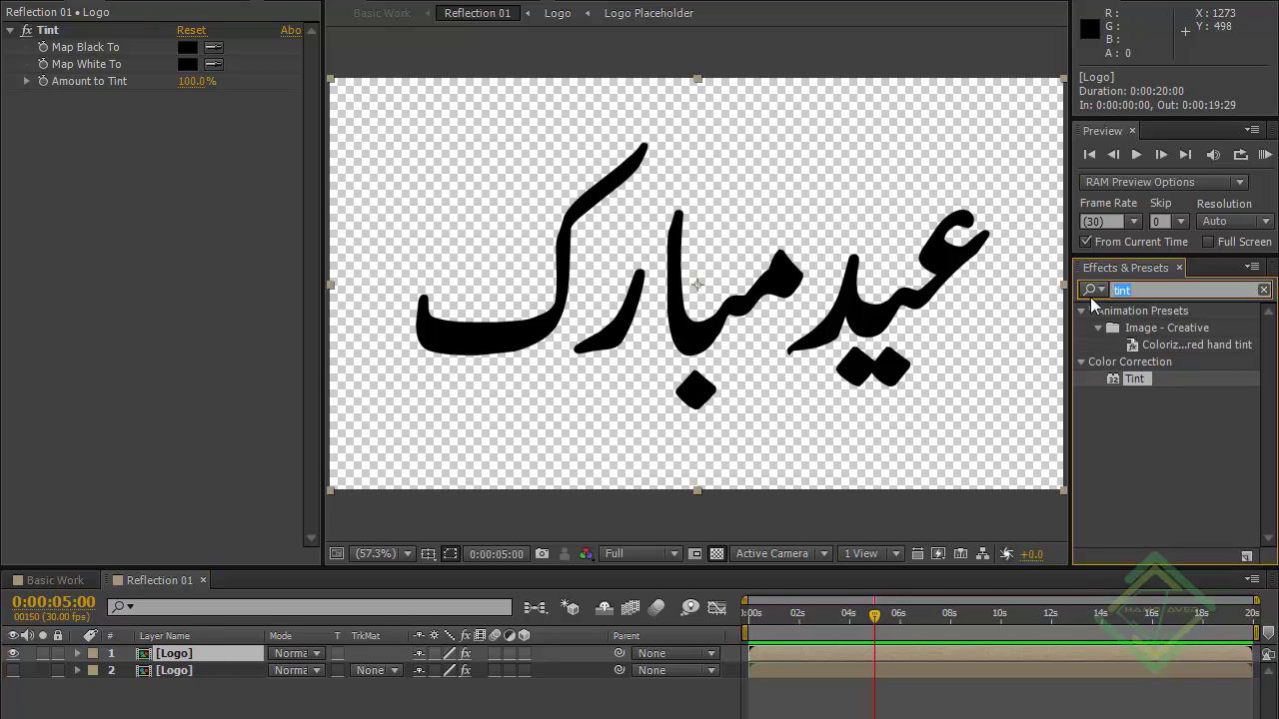
text(vegas)
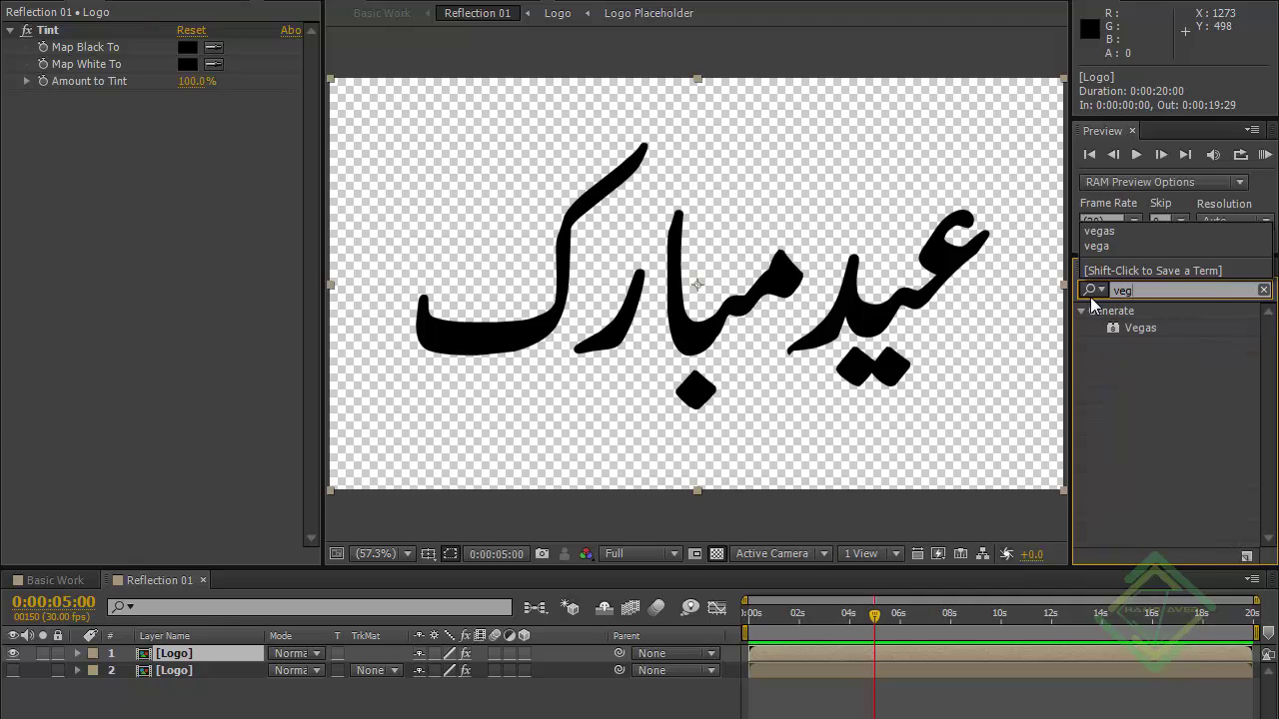
double_click(1130, 329)
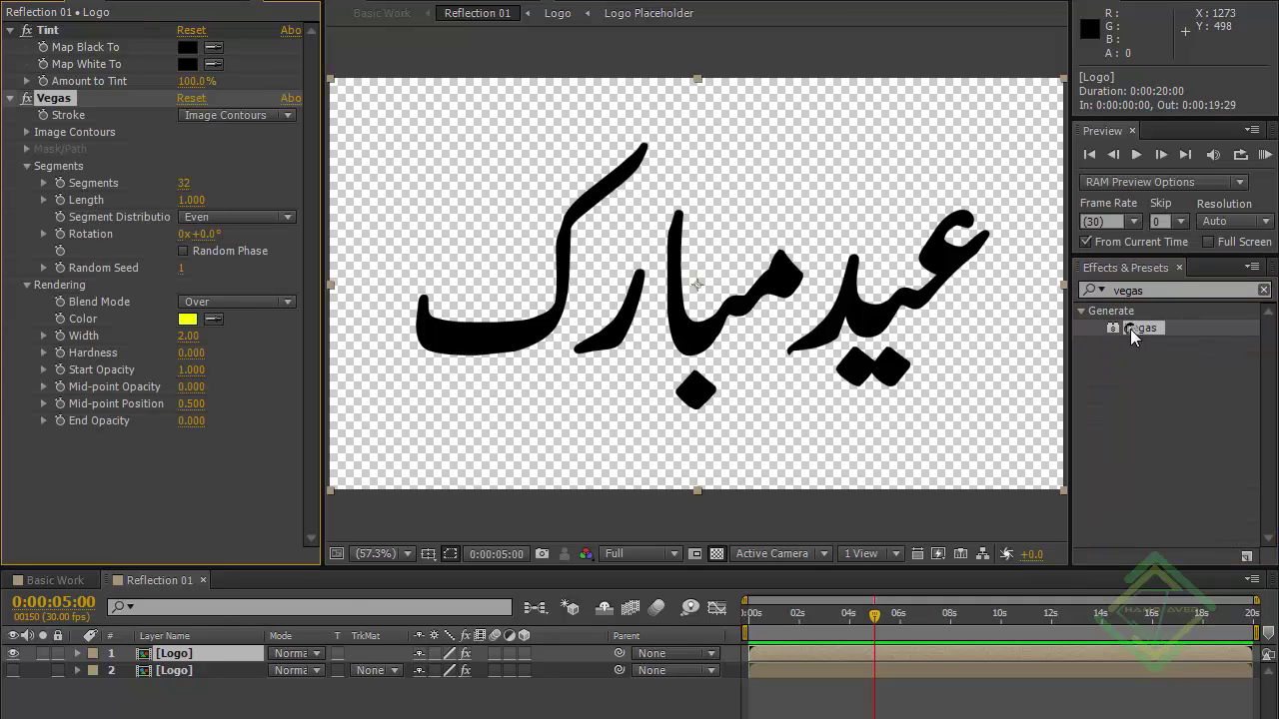
click(57, 32)
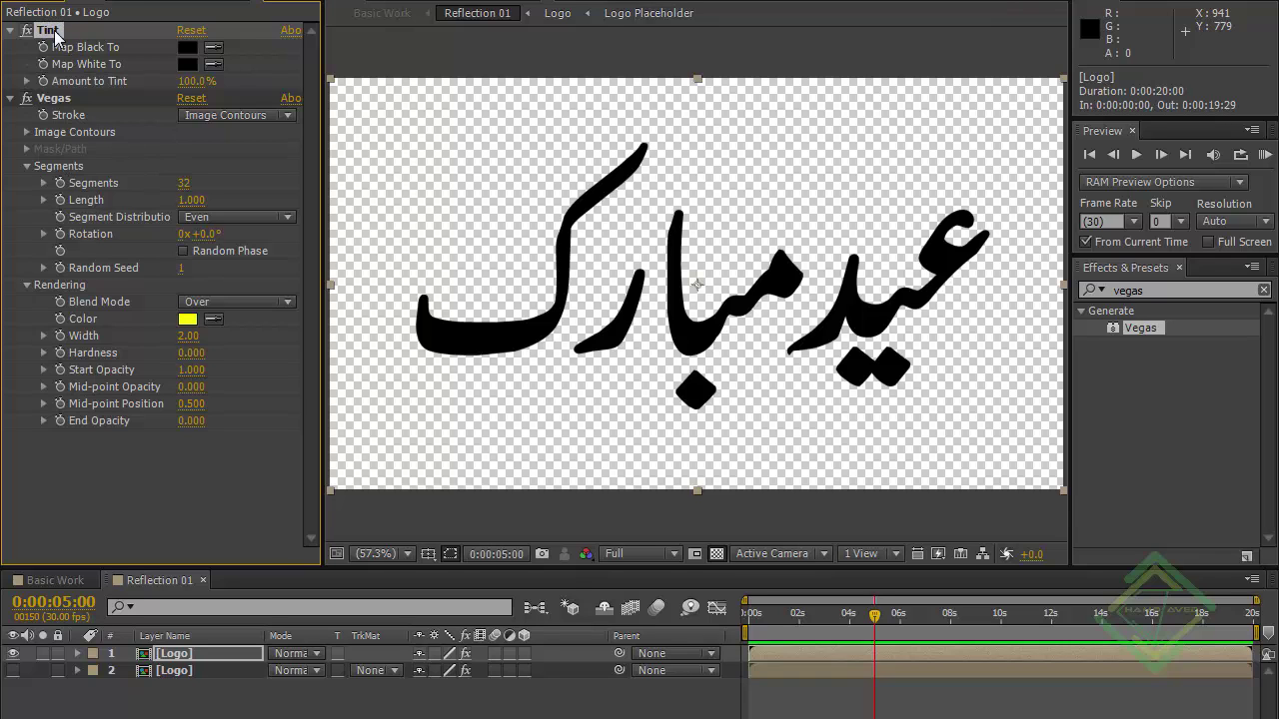
key(Delete)
click(58, 38)
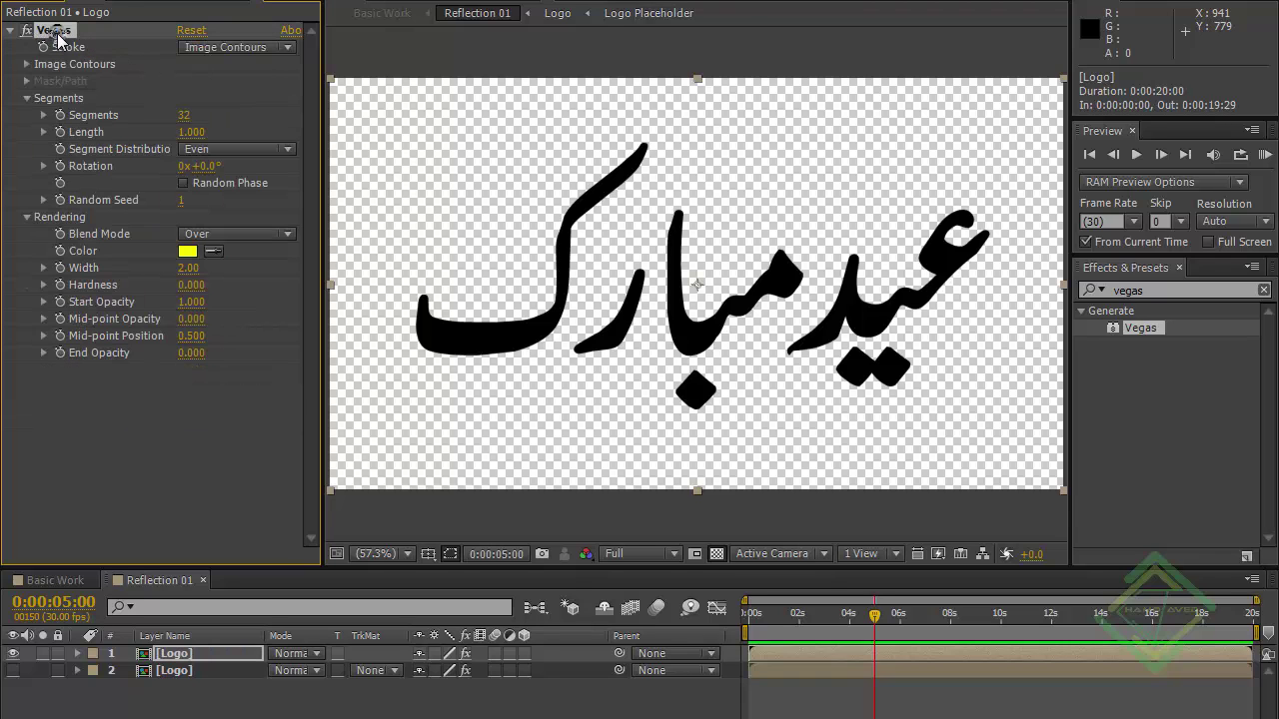
In Vegas's Image Contours settings, set Channel to Alpha, Threshold to 180, Tolerance to 0 and Selected Contour to 21.
click(26, 64)
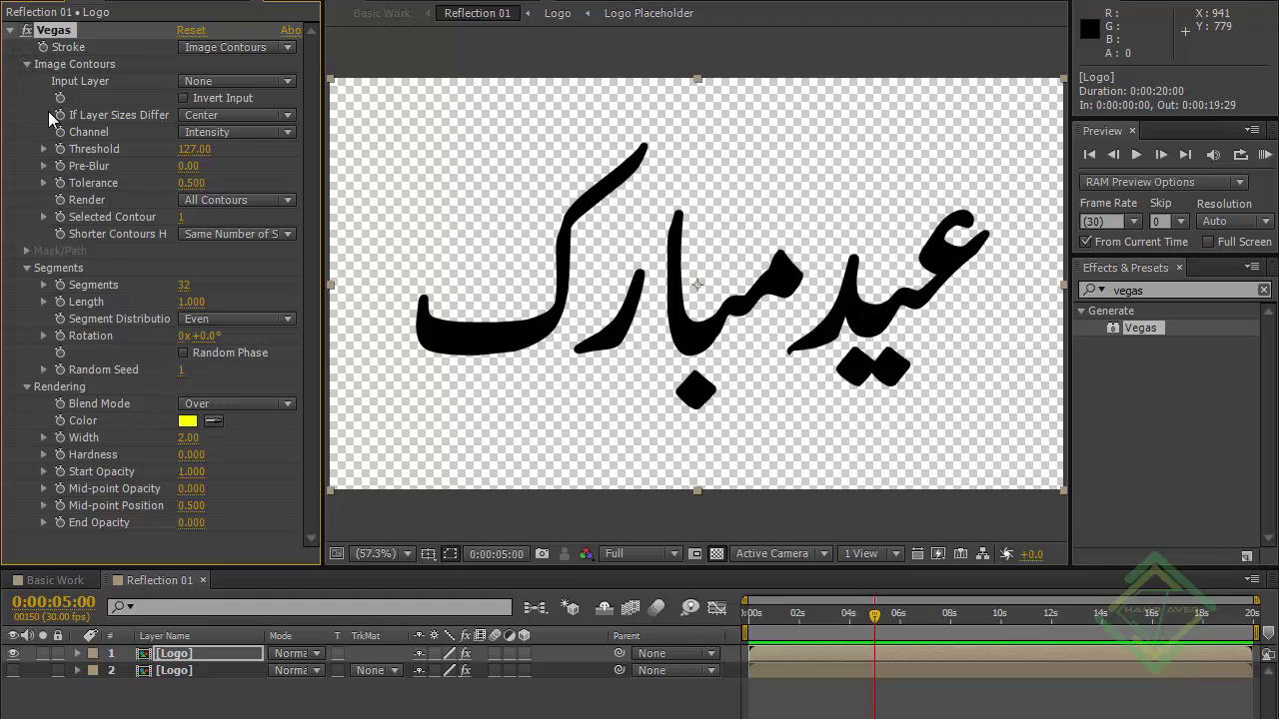
click(242, 133)
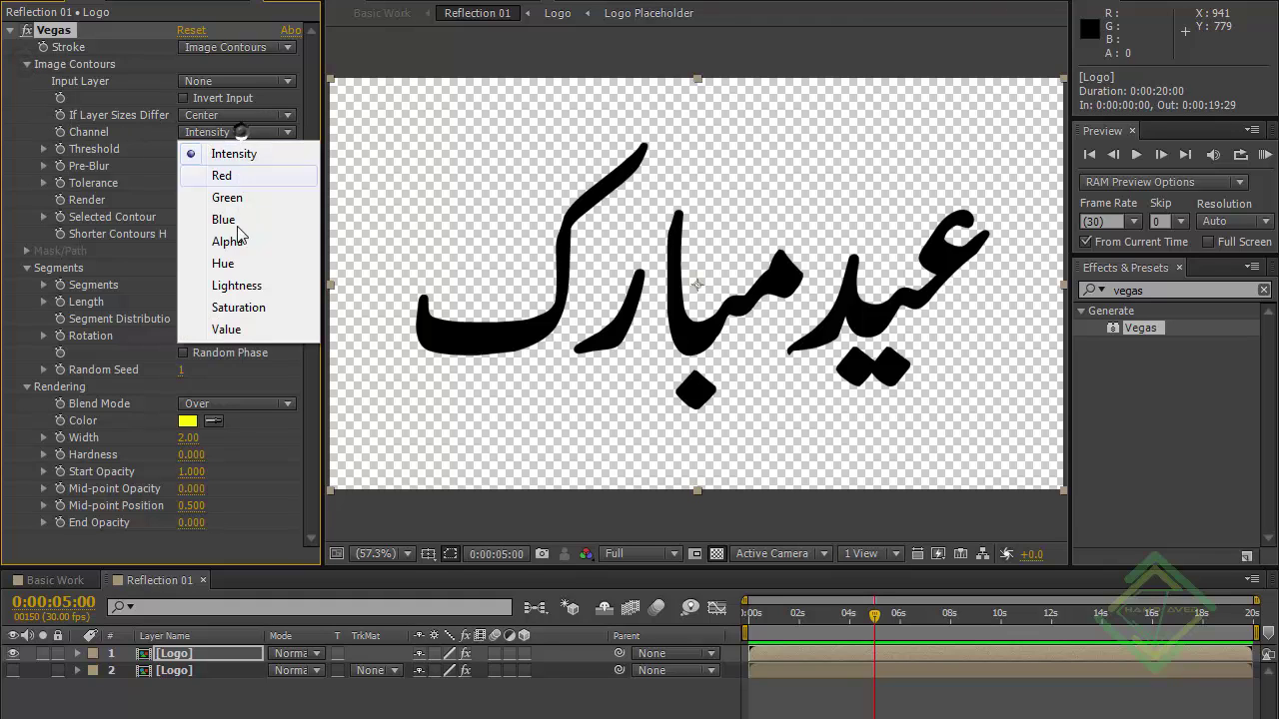
click(237, 243)
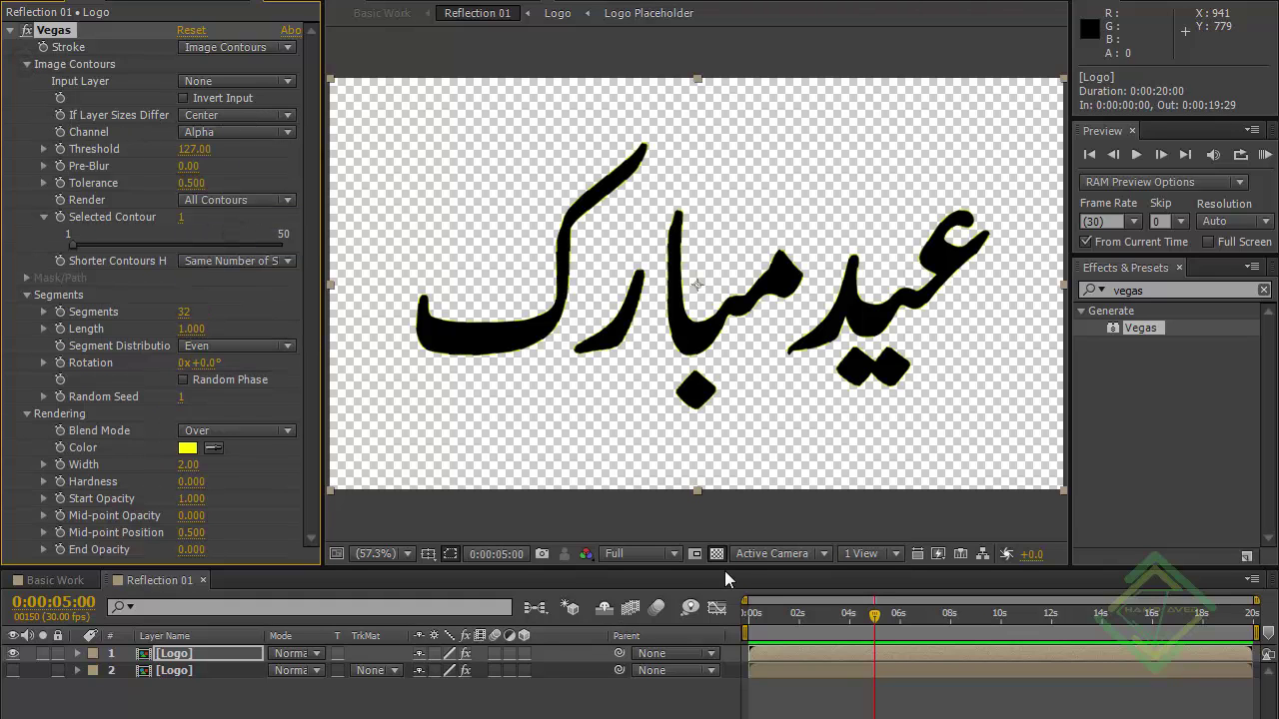
click(188, 150)
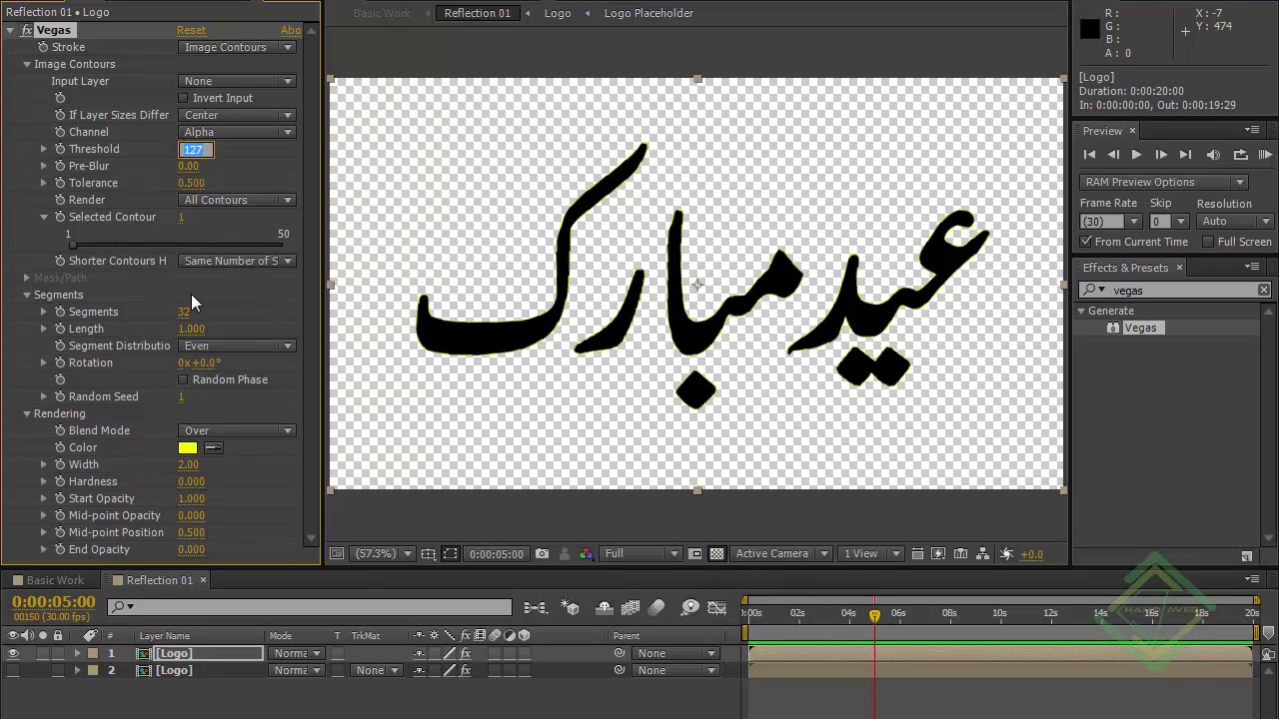
text(180)
key(Tab)
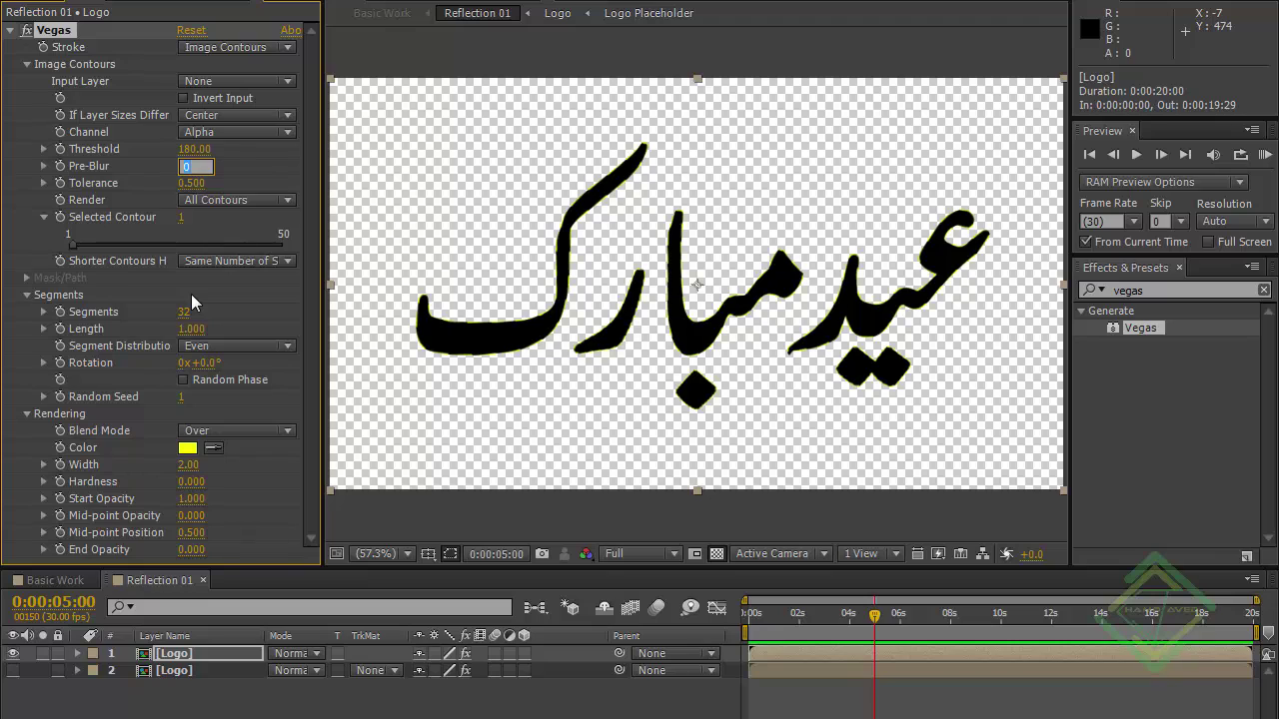
key(Tab)
text(0)
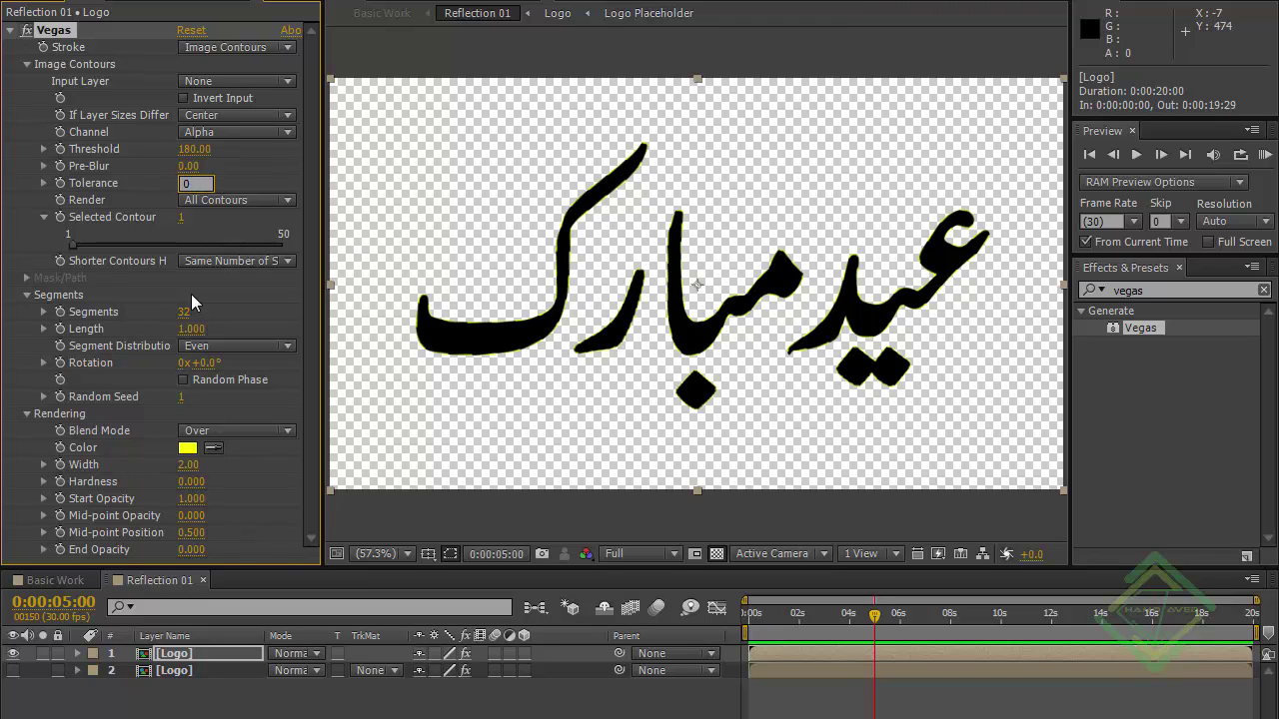
key(Tab)
text(21)
Set Vegas to 1 segment with Bunched segment distribution and enable Random Phase.
key(Tab)
text(1)
key(Tab)
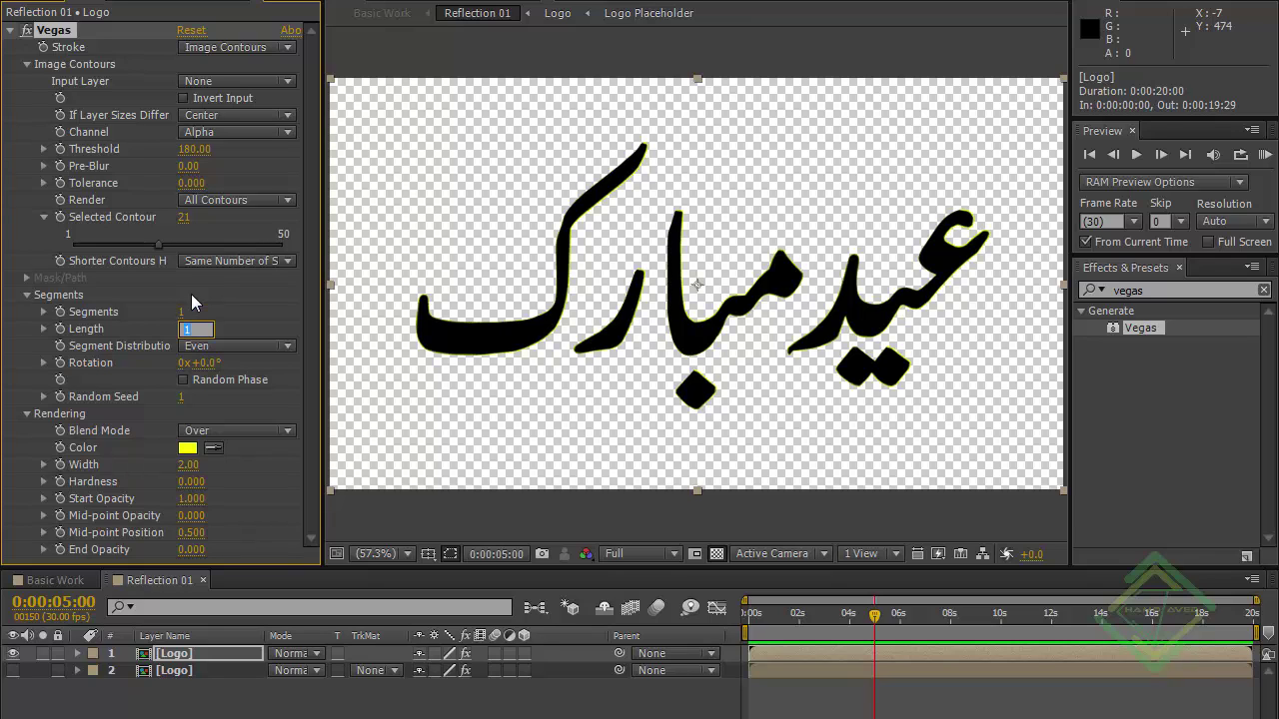
key(Tab)
click(233, 347)
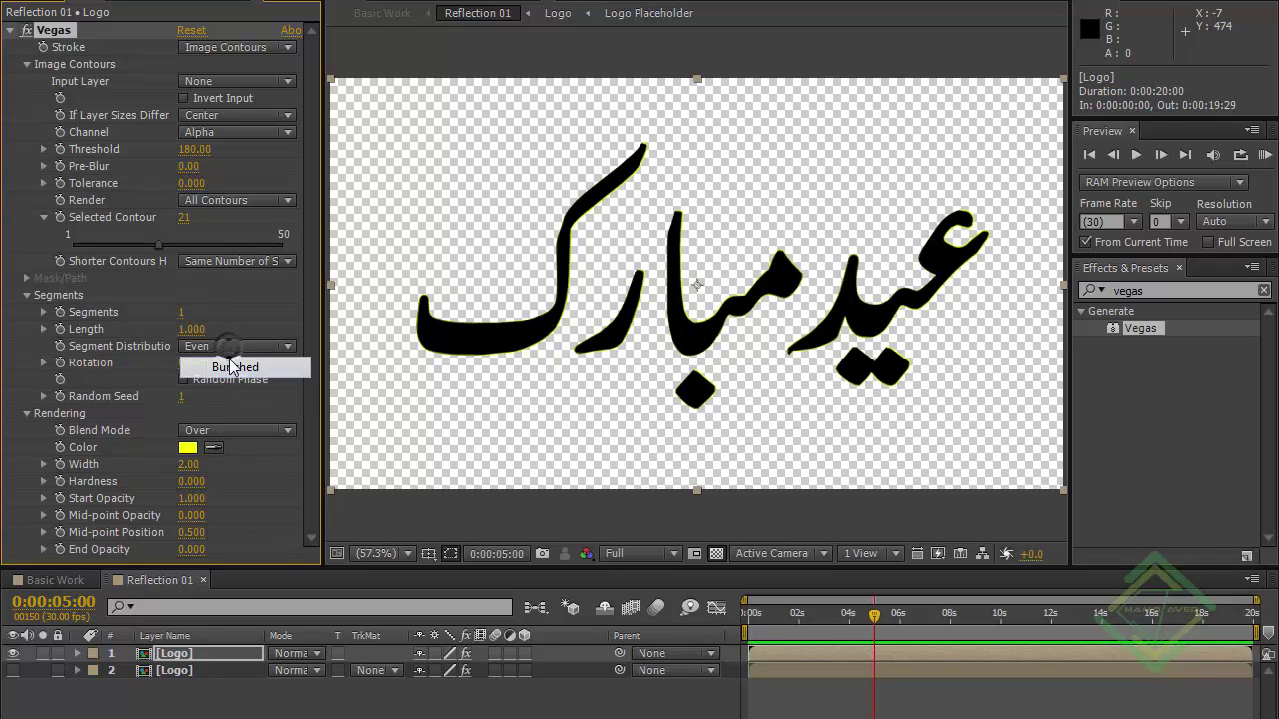
click(245, 363)
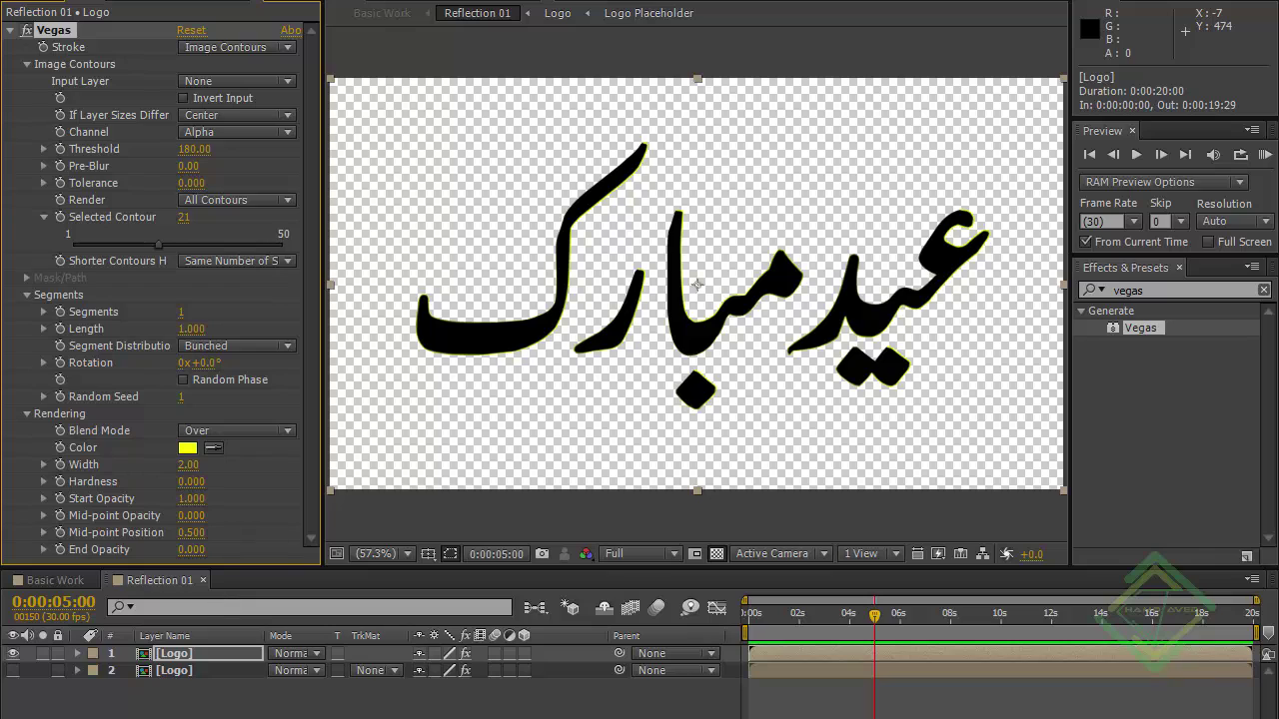
click(184, 380)
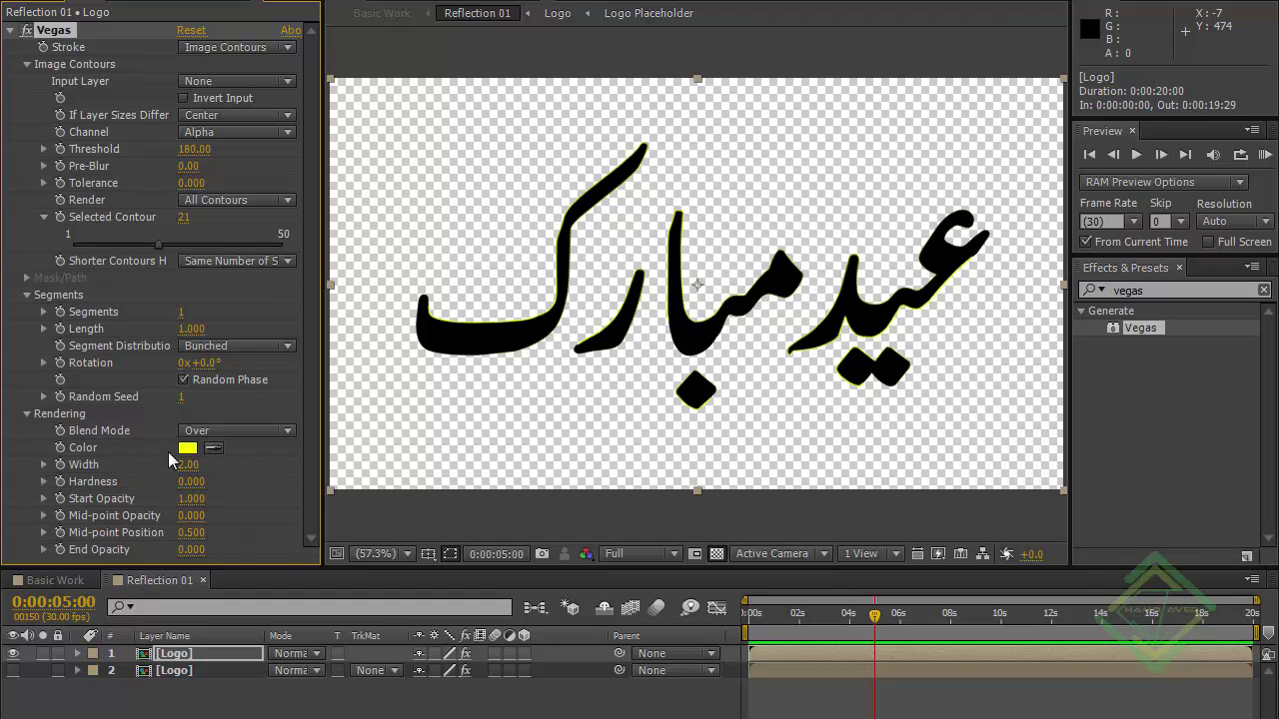
Set the Vegas stroke color to white and turn off the transparency grid.
click(188, 448)
click(208, 510)
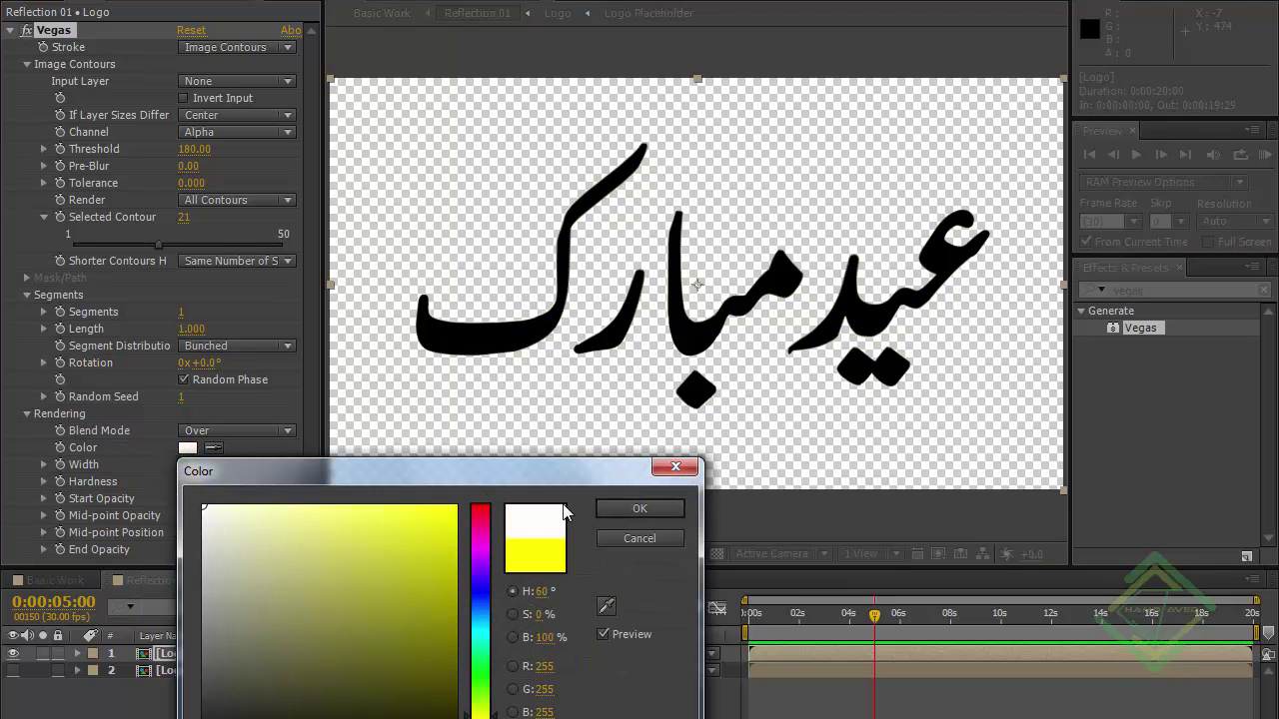
click(609, 508)
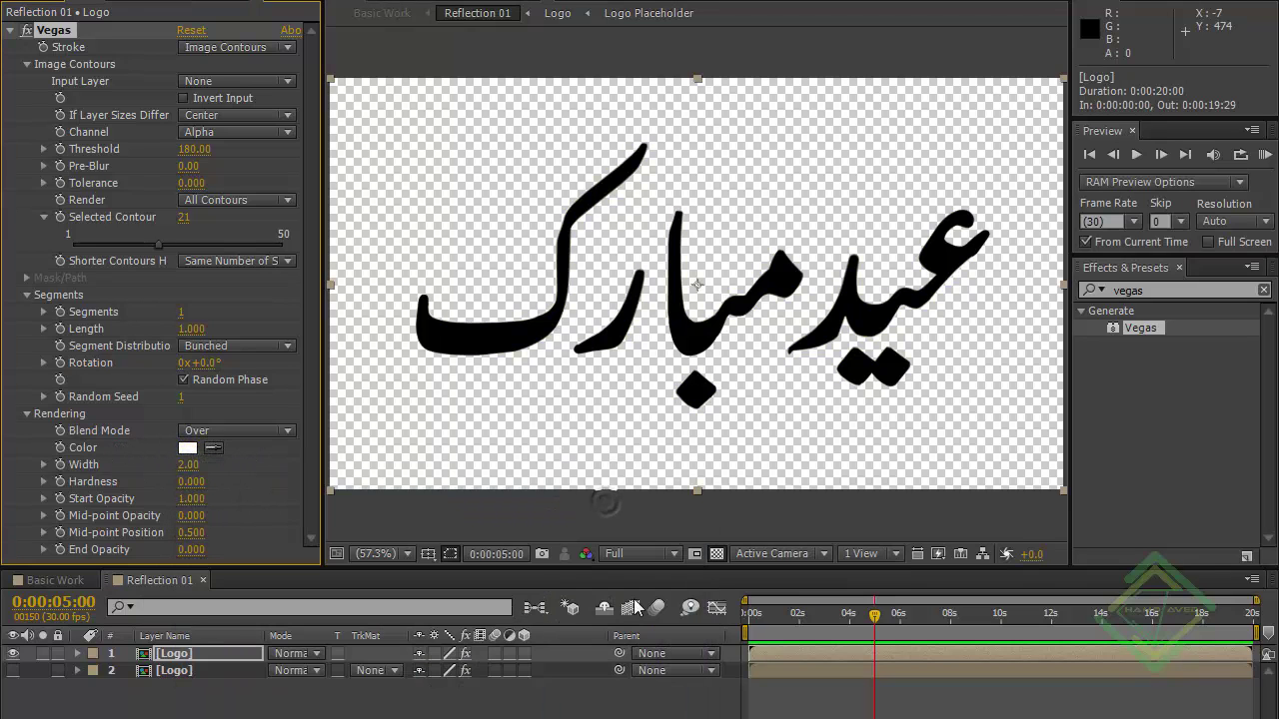
click(716, 554)
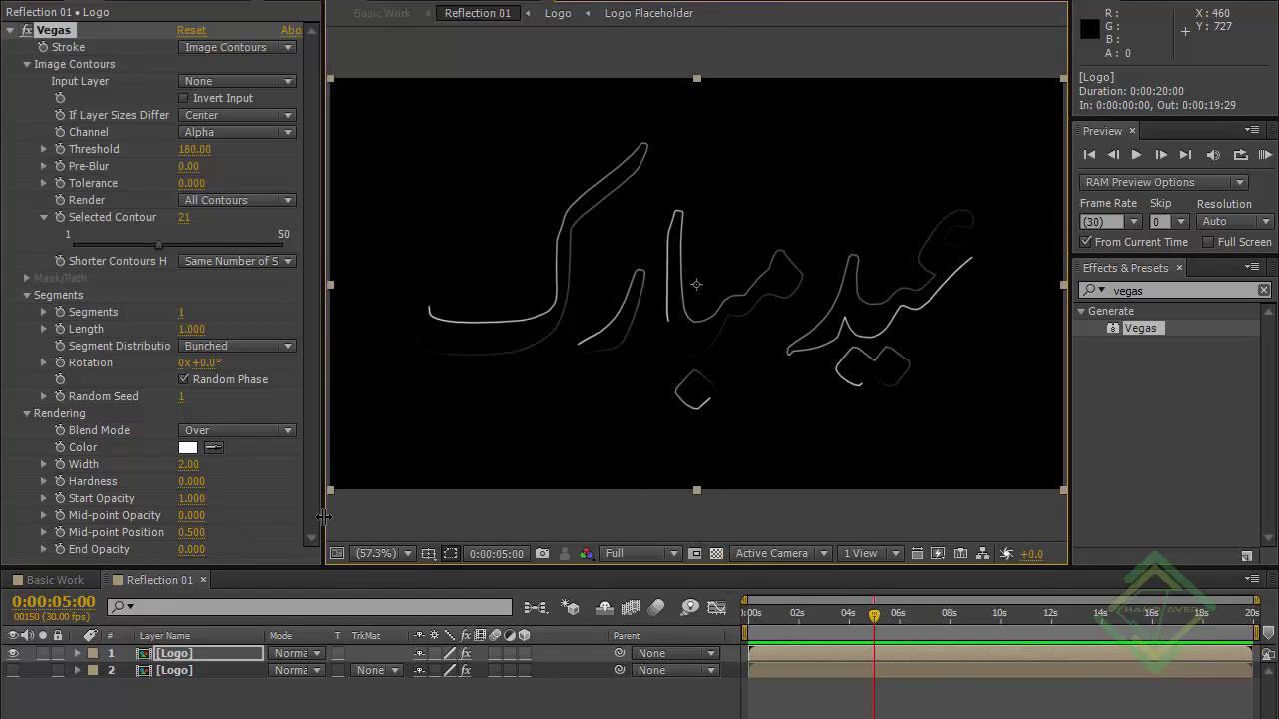
click(314, 397)
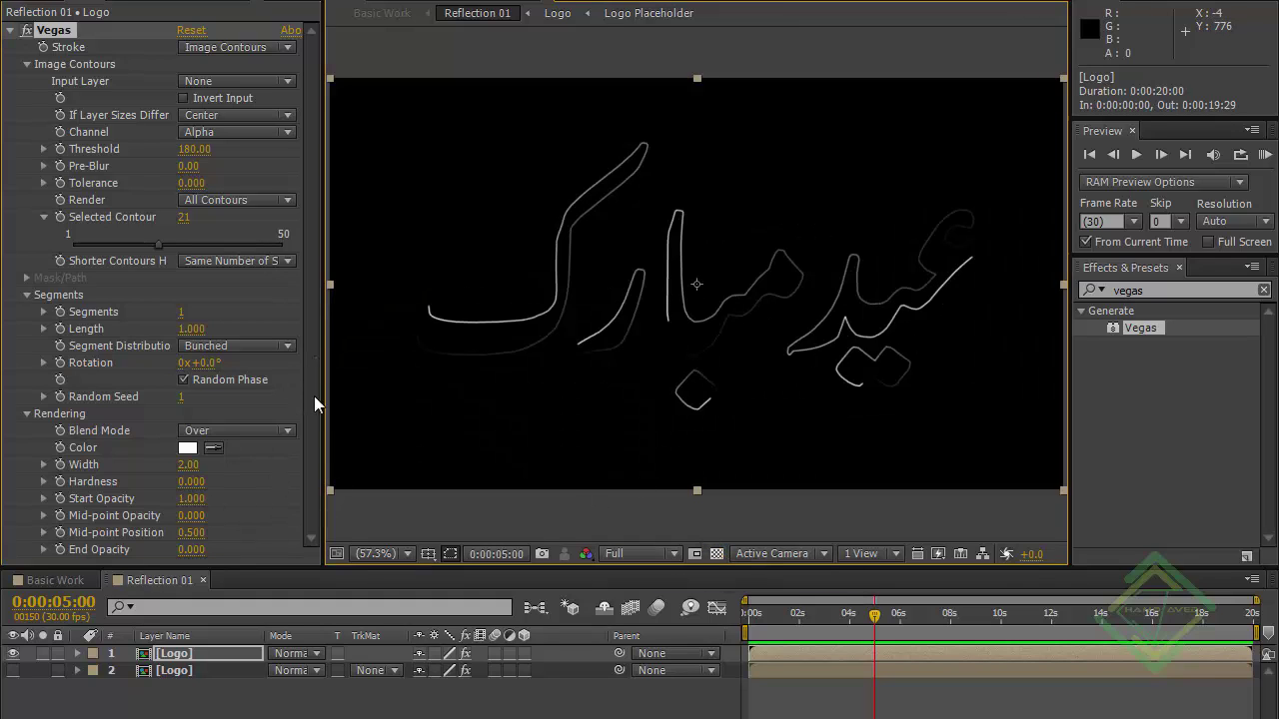
Set the Vegas stroke width to 3, mid-point opacity to 1, mid-point position to 0.001 and end opacity to 1.
click(188, 466)
text(3)
key(Tab)
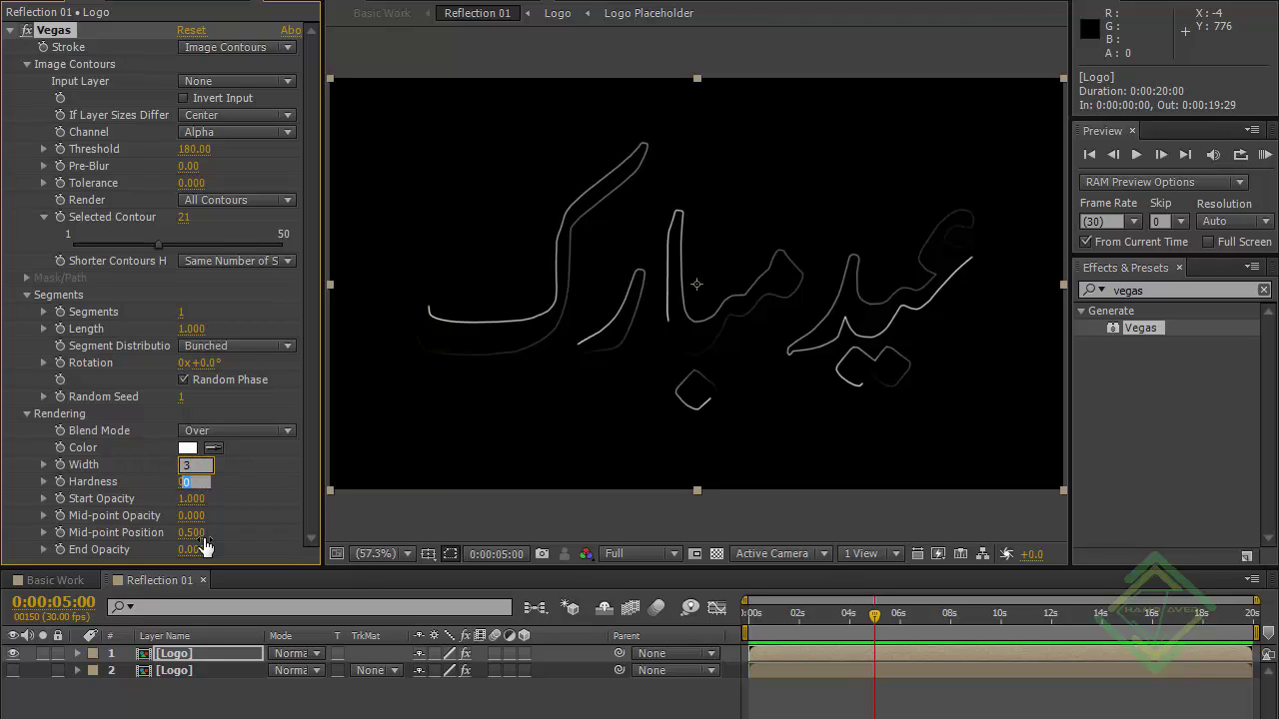
key(Tab)
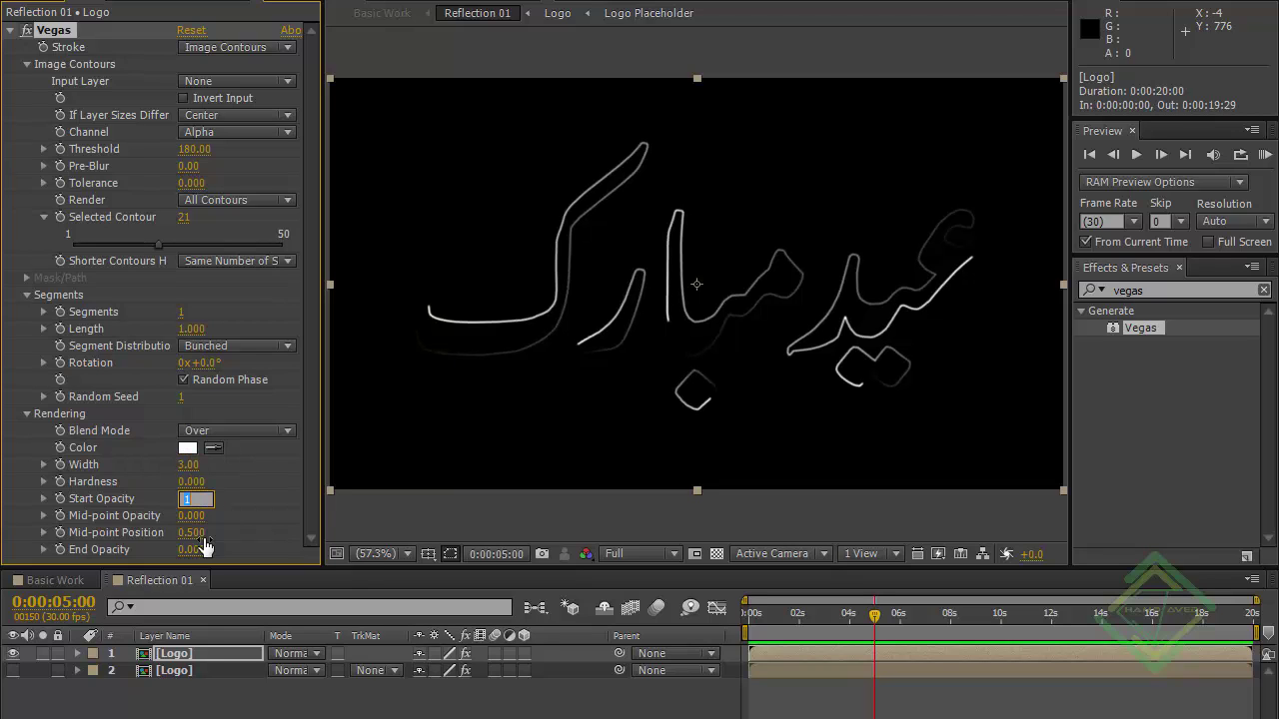
key(Tab)
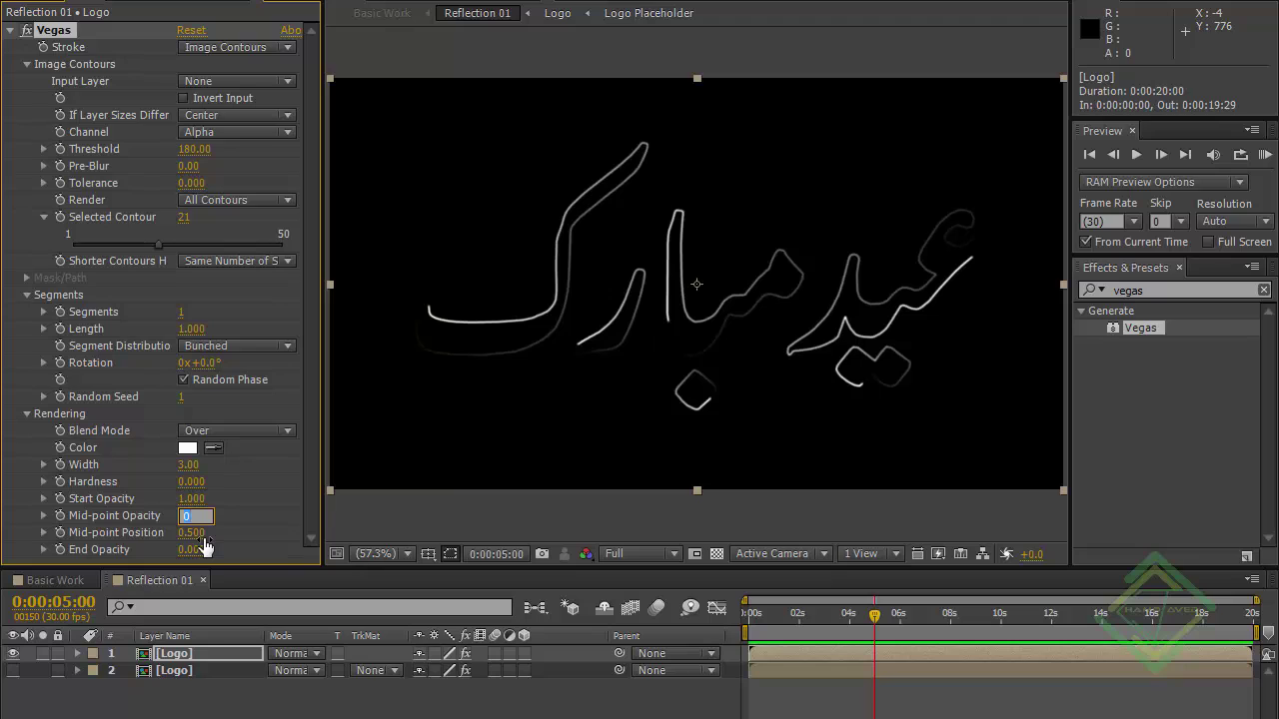
text(1)
key(Tab)
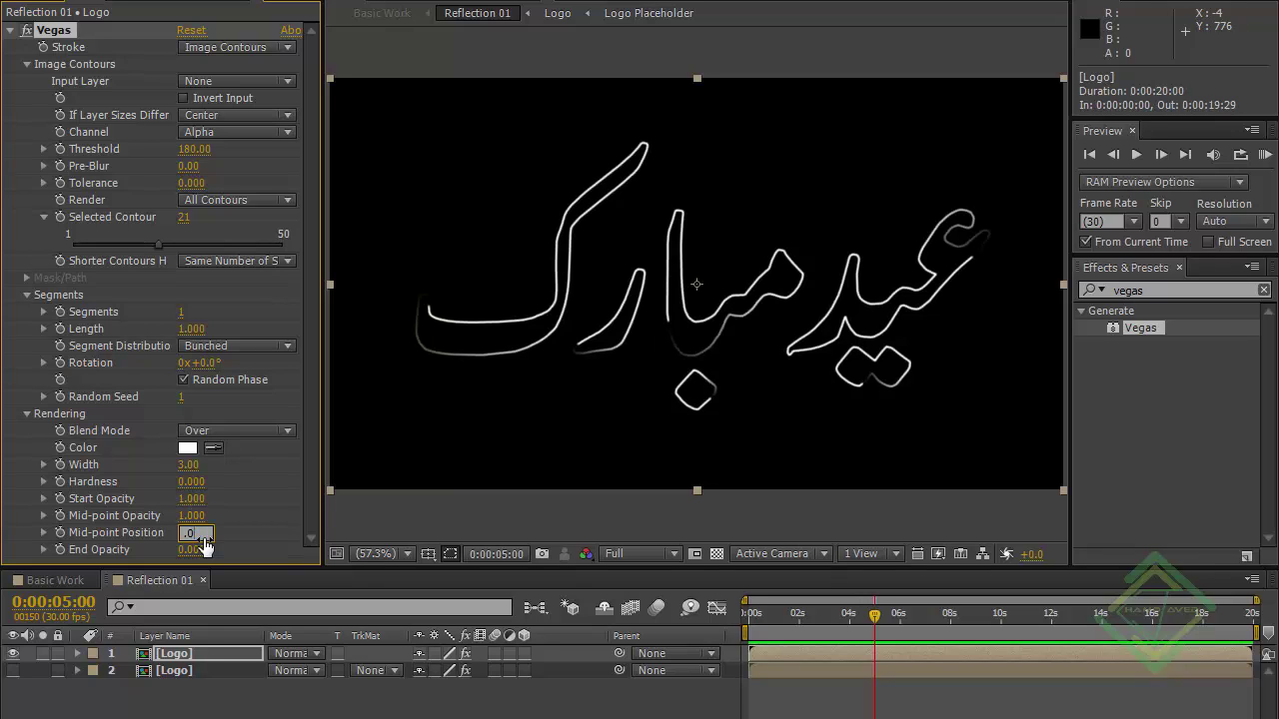
key(Tab)
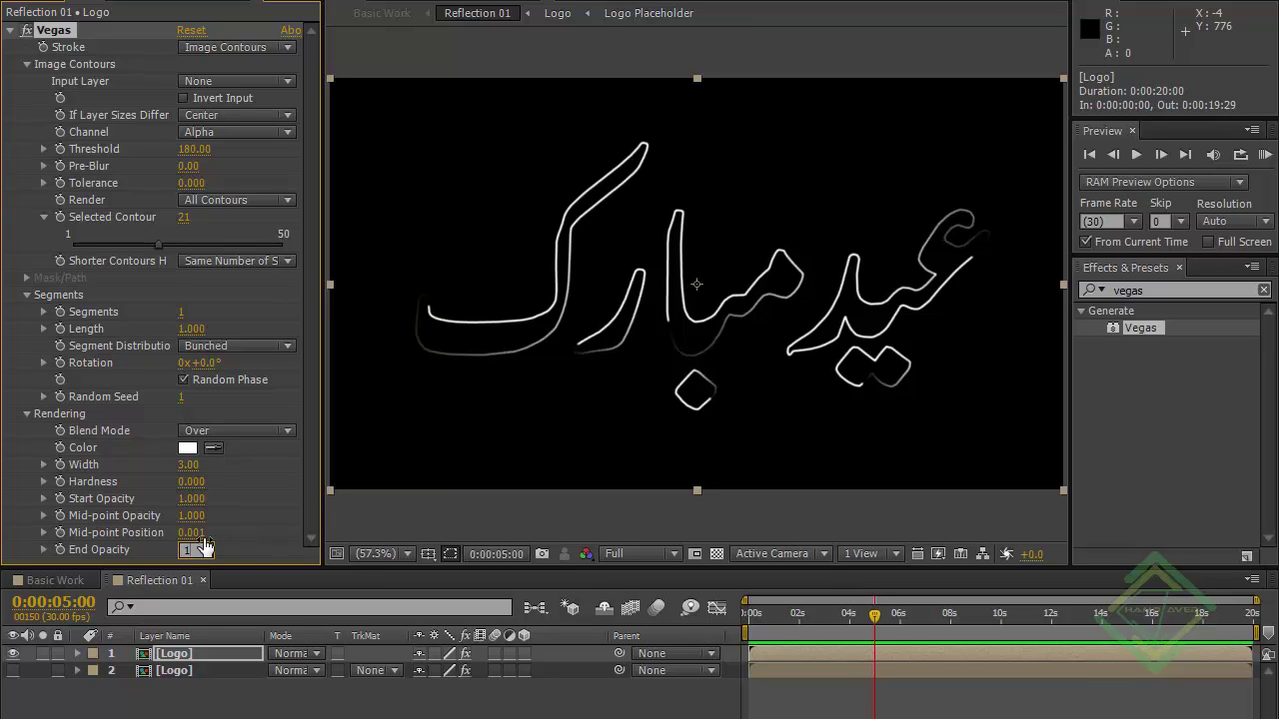
text(1)
click(498, 225)
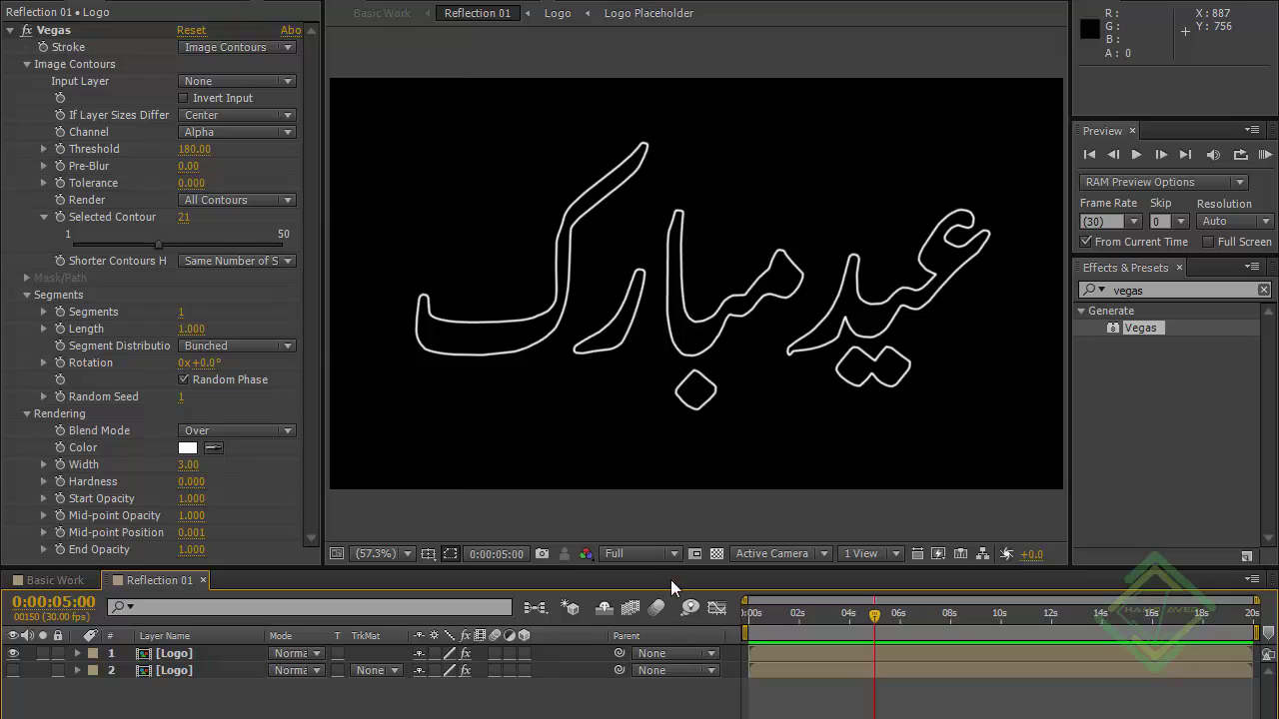
Create a white, comp-sized solid and place it below both Logo layers.
click(180, 655)
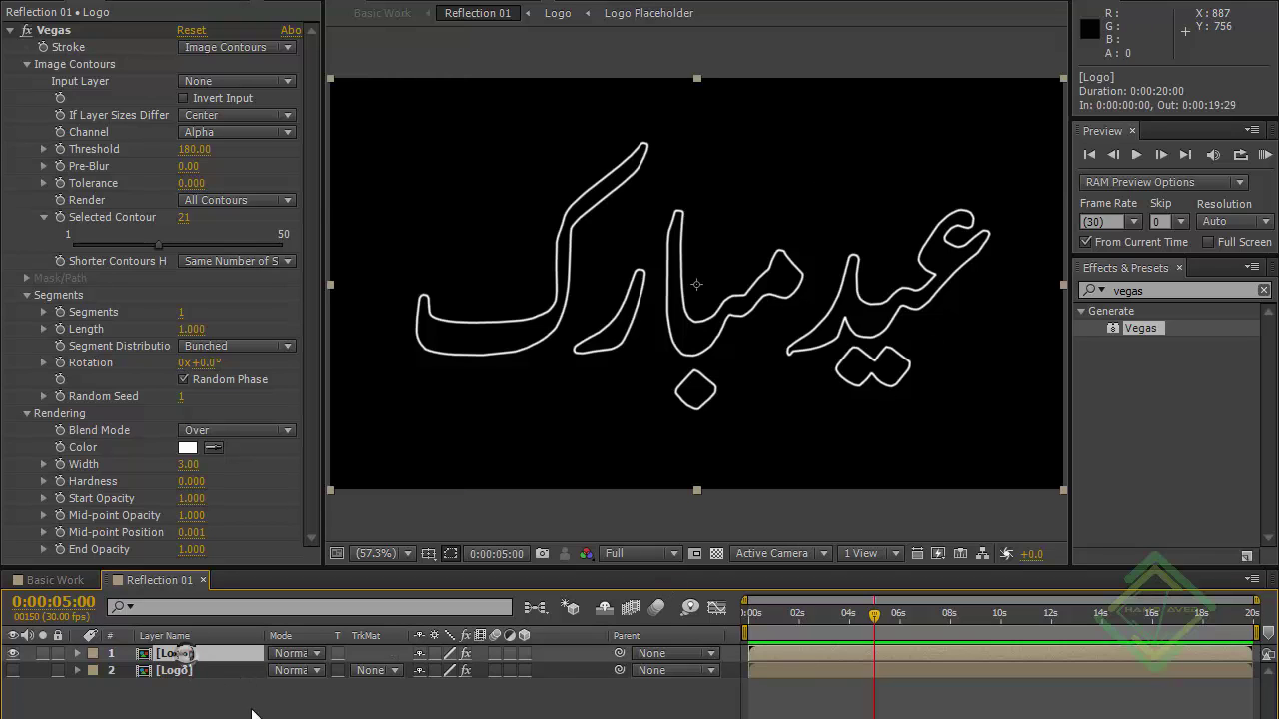
right_click(212, 679)
mouse_move(268, 510)
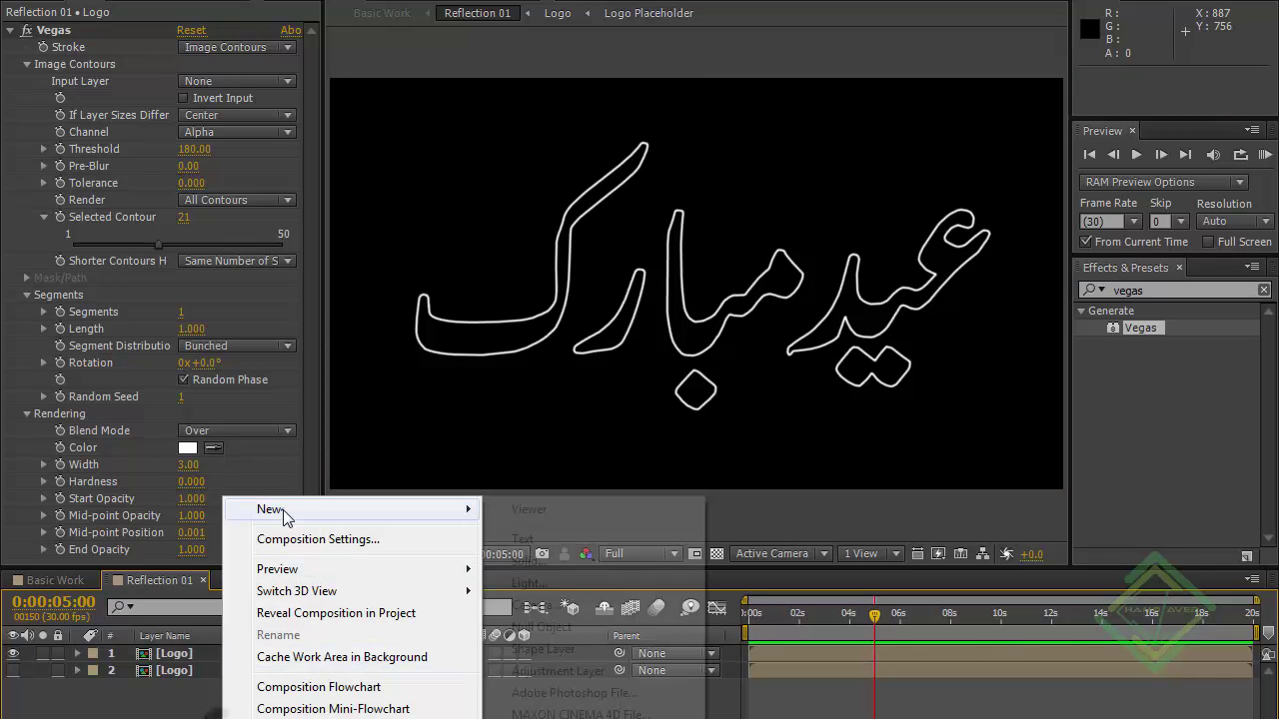
click(560, 561)
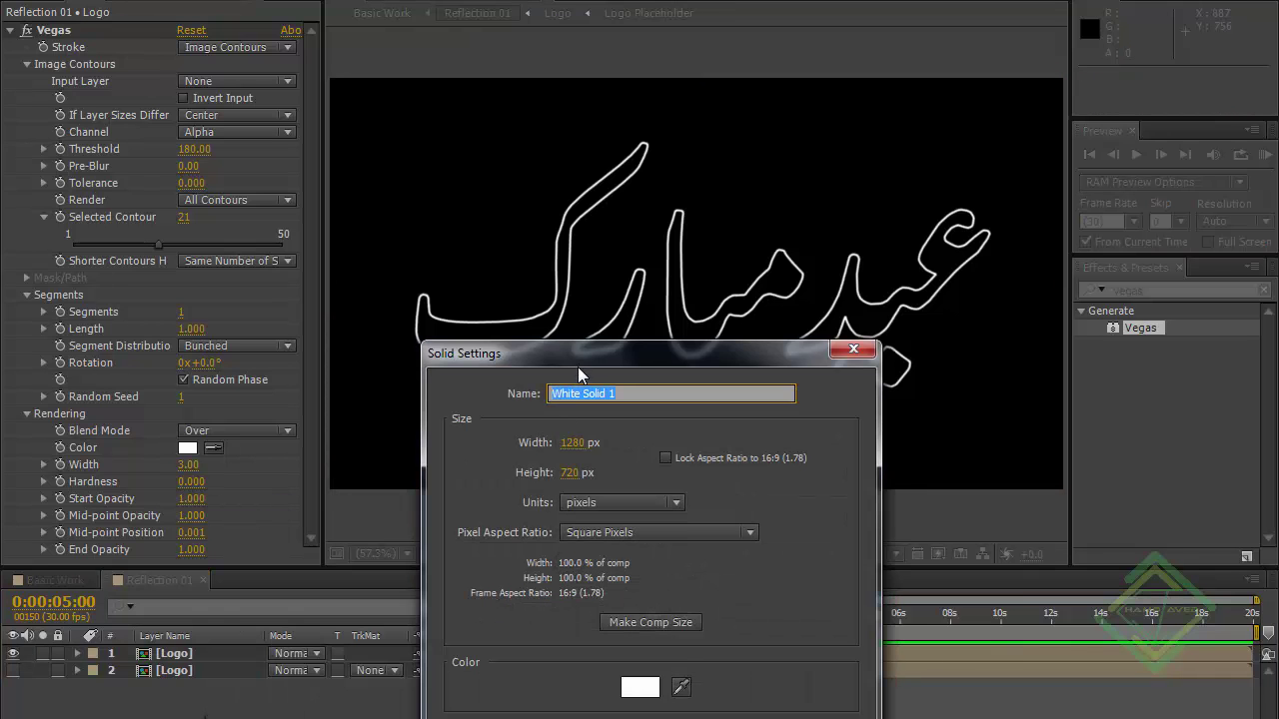
click(620, 573)
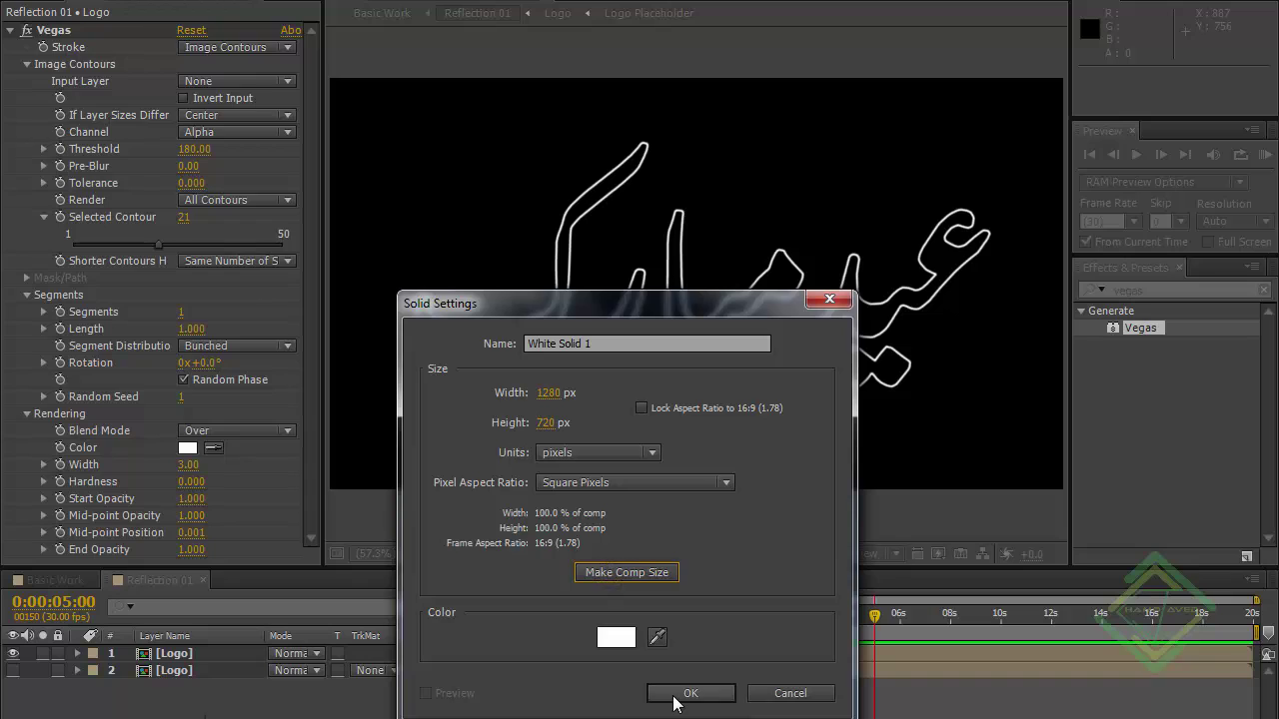
click(700, 692)
drag(196, 654, 211, 695)
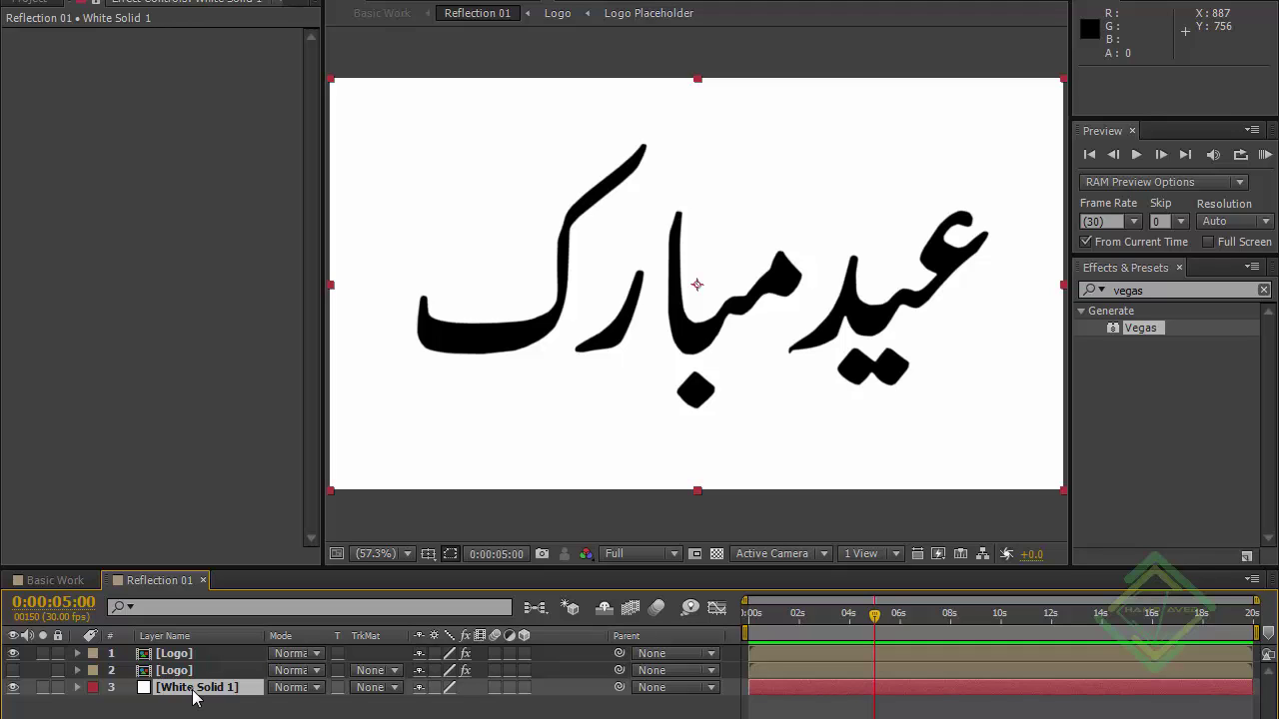
Apply Gradient Ramp to the white solid and place its start point at the composition's center.
click(195, 689)
click(1159, 290)
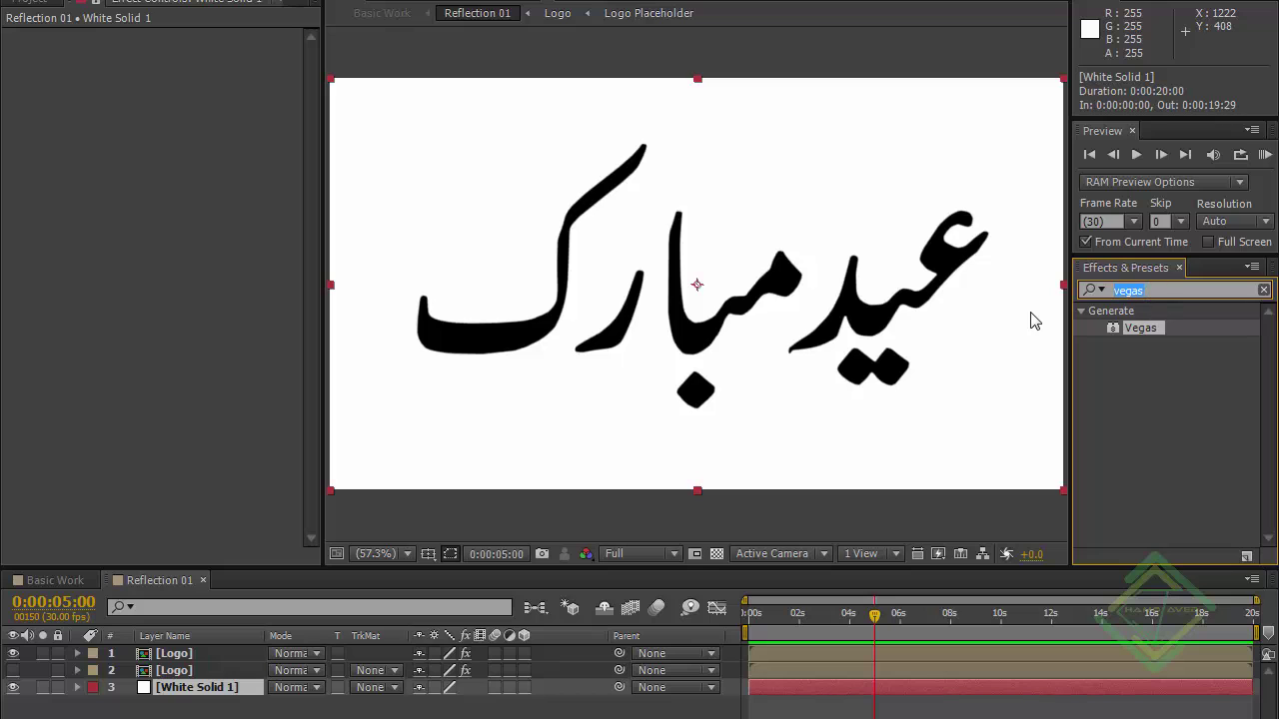
text(ramp)
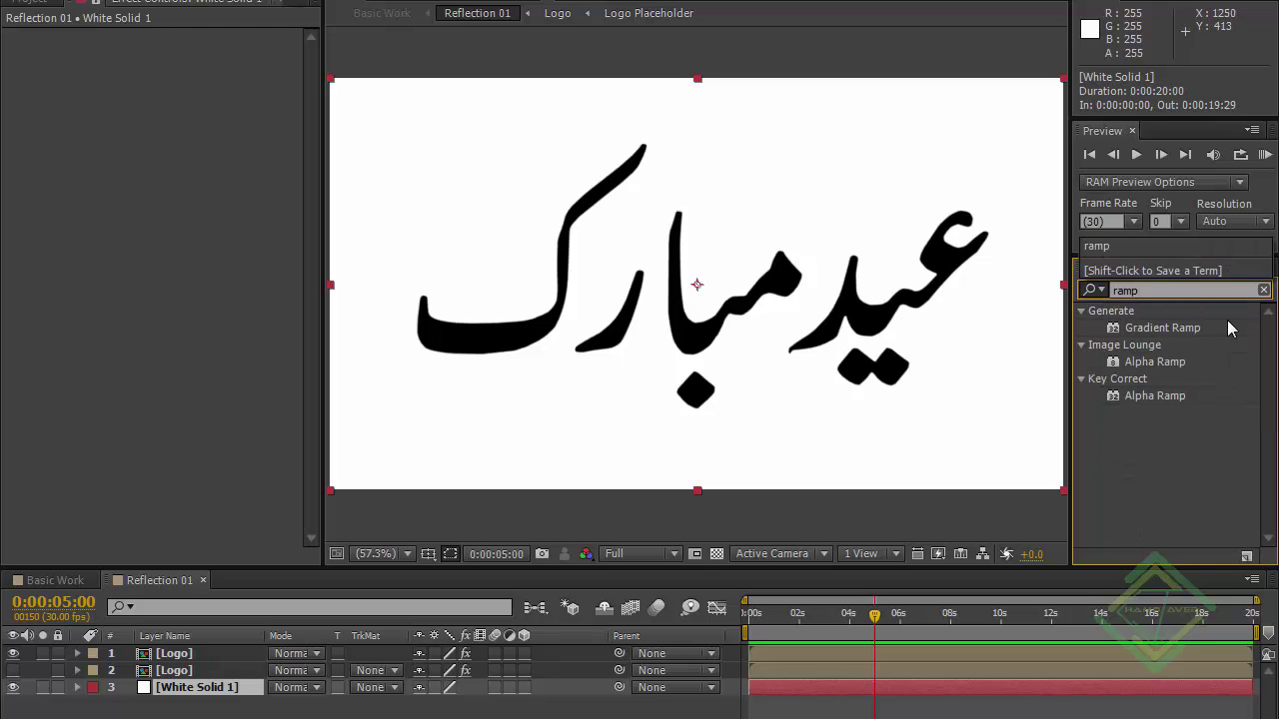
double_click(1173, 326)
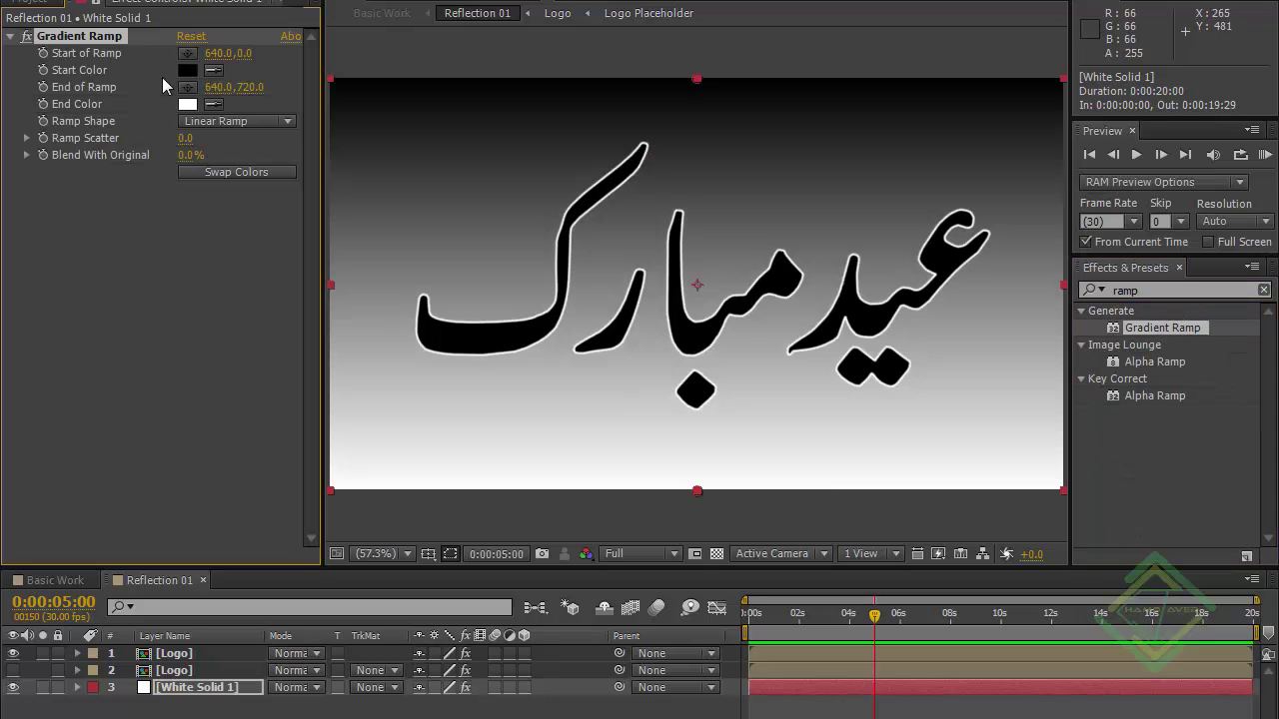
click(187, 53)
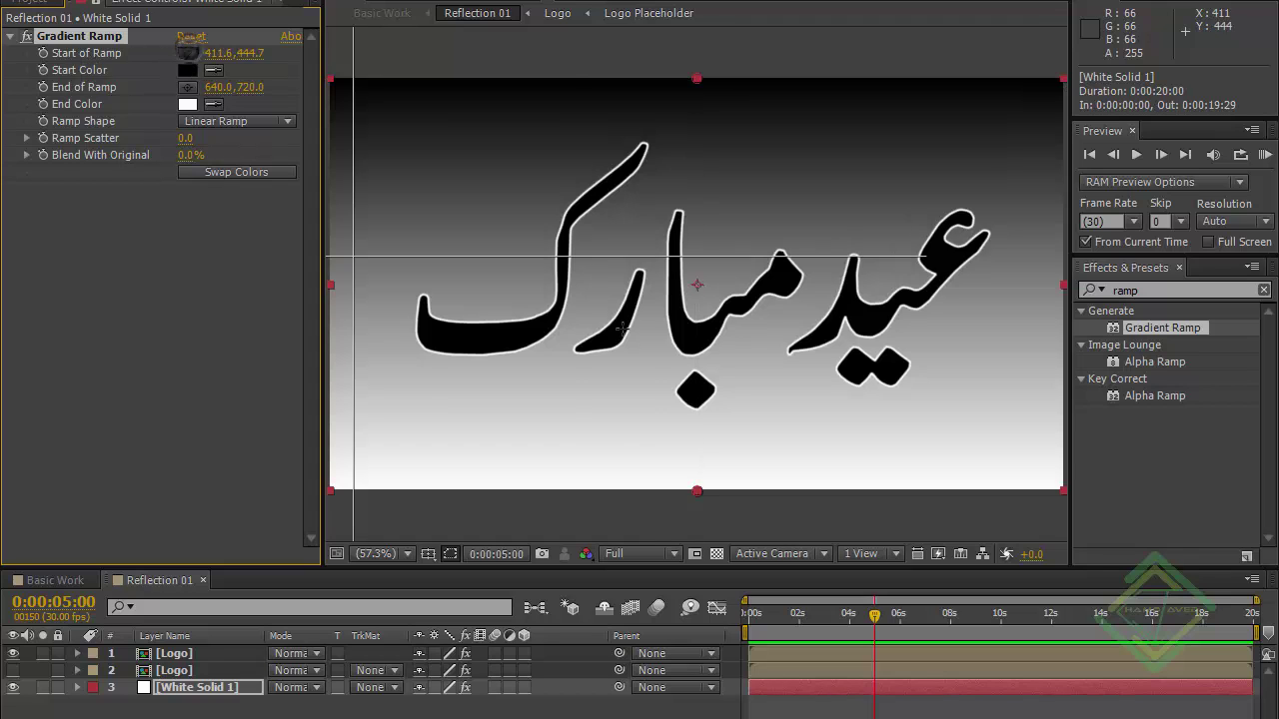
click(697, 285)
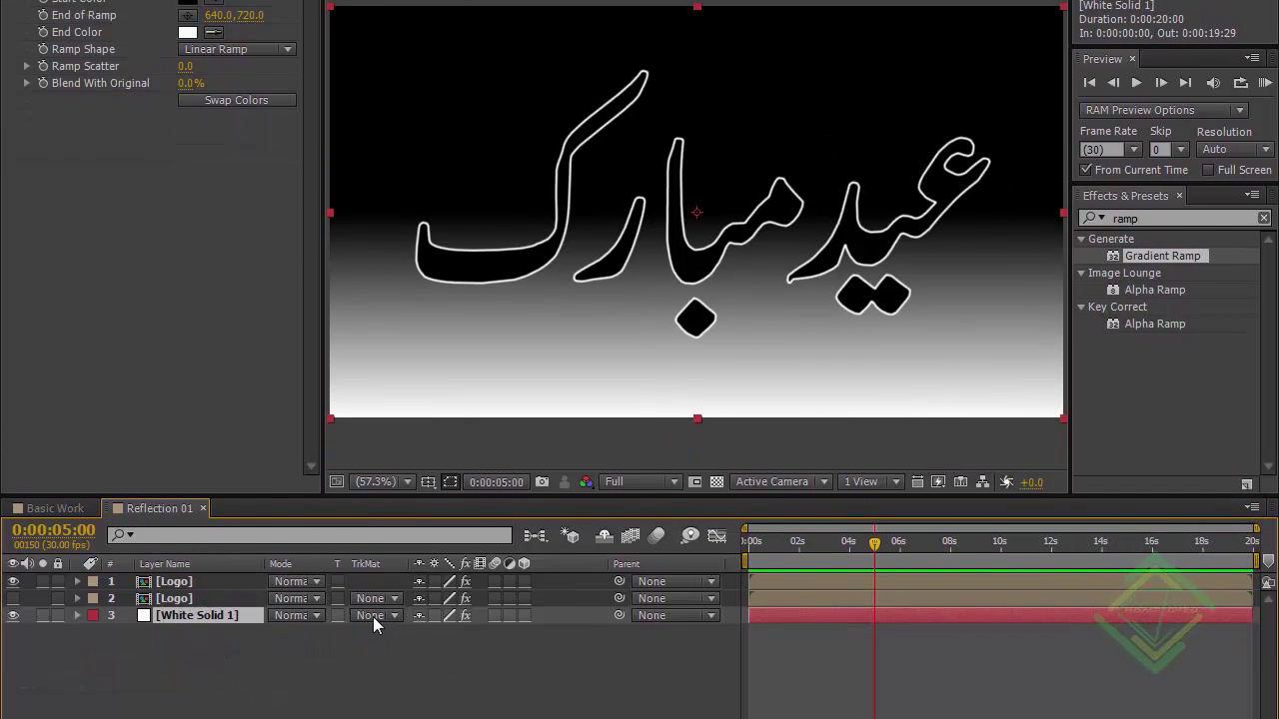
Set the white solid's track matte to Alpha Matte, using the Logo layer directly above it.
click(372, 616)
click(383, 664)
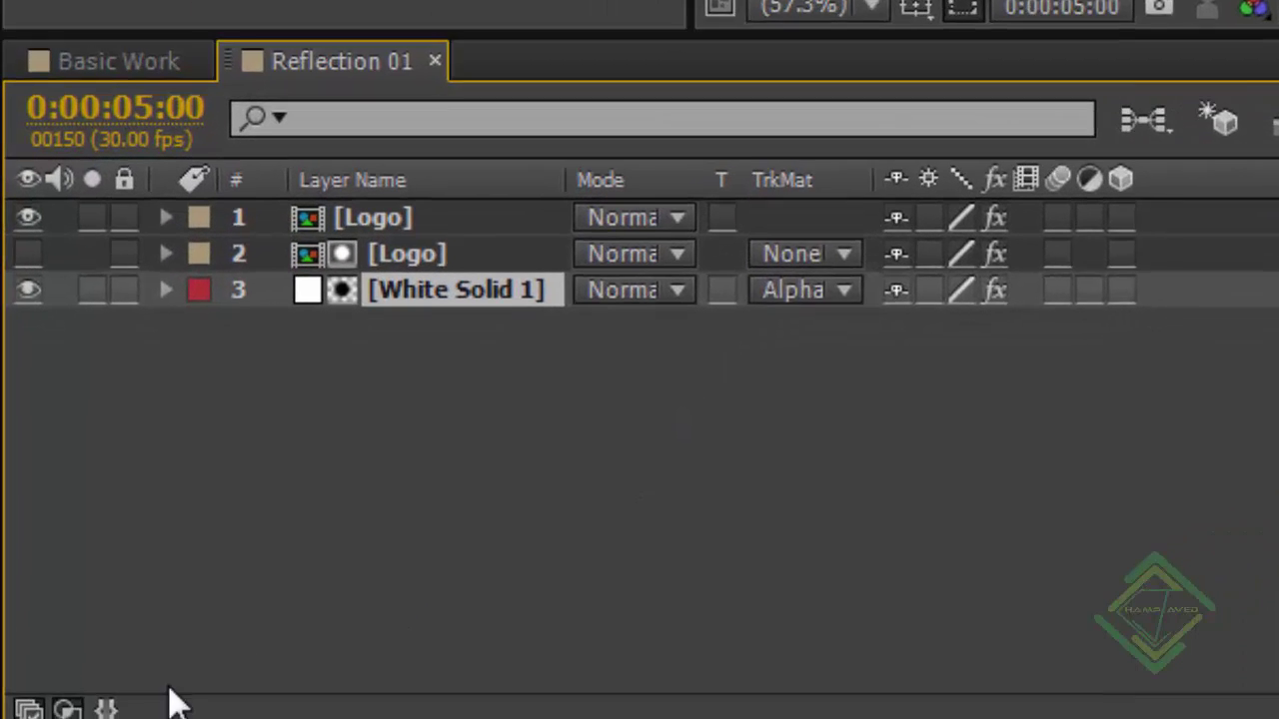
click(67, 708)
click(67, 707)
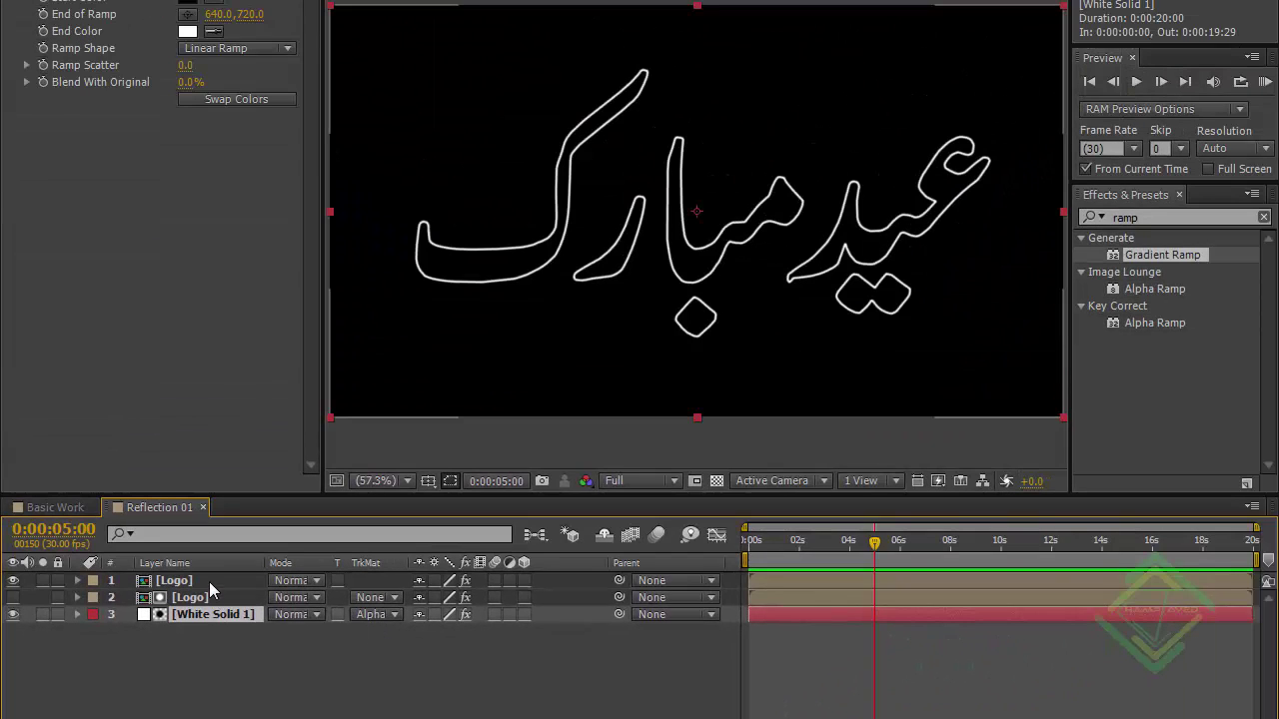
Set the blending mode of the uppermost Logo layer to Add.
click(209, 582)
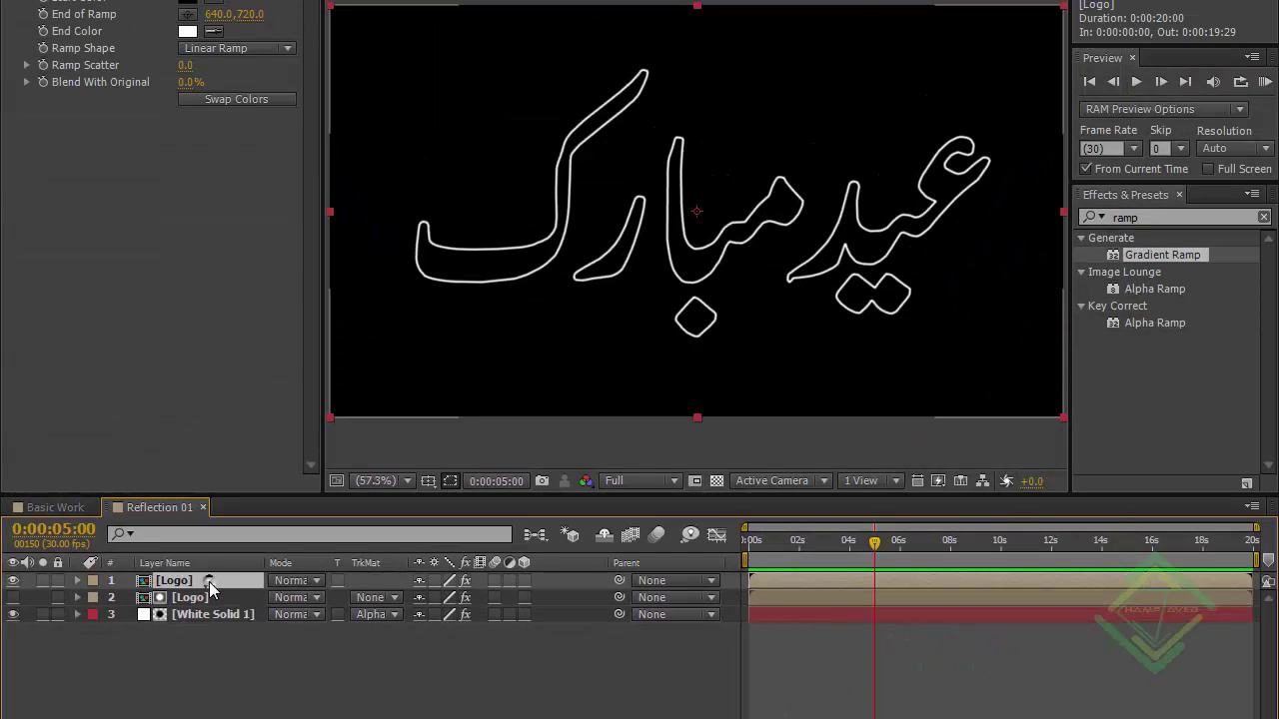
click(302, 579)
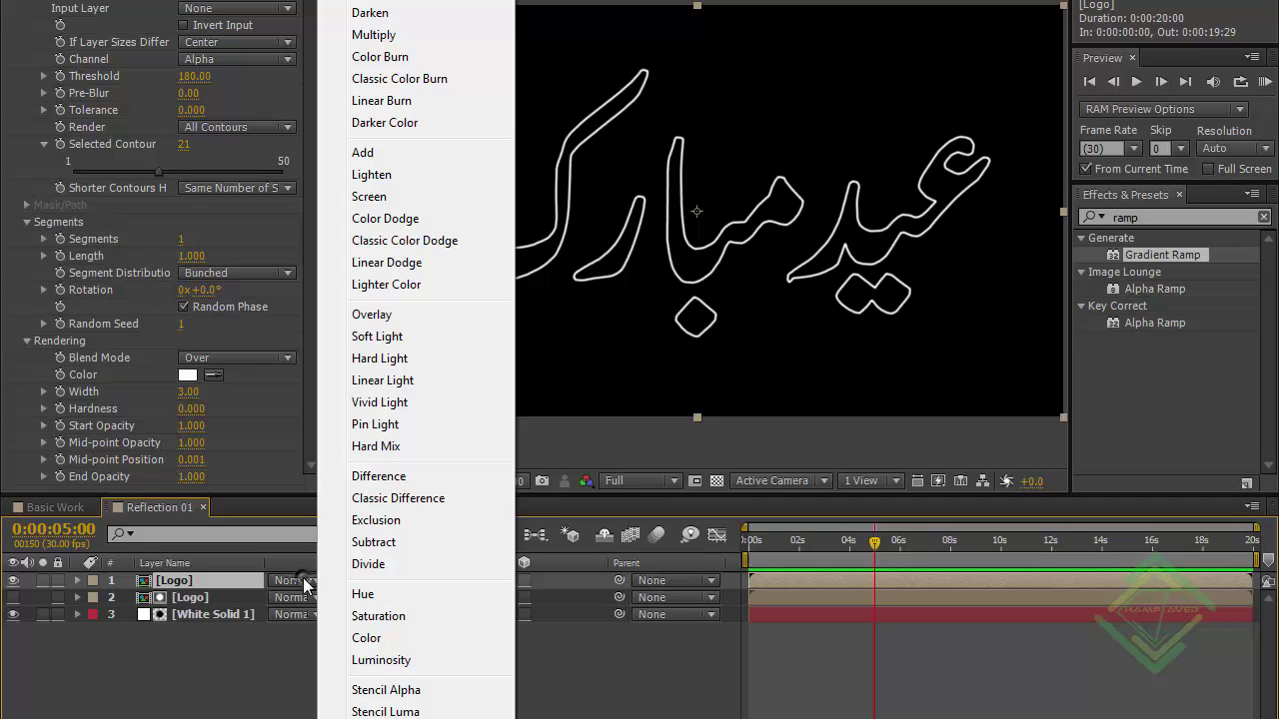
click(369, 151)
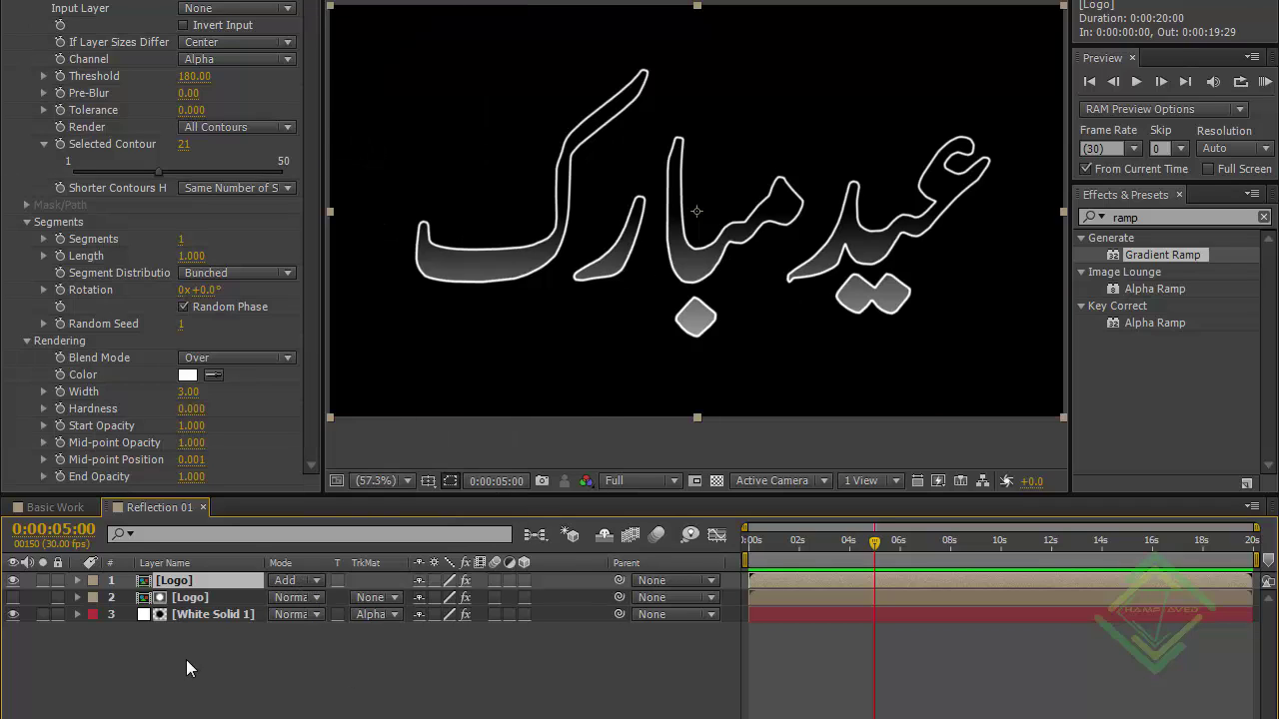
Rotate the white solid to about -68° so its gradient runs diagonally across the logo.
click(200, 614)
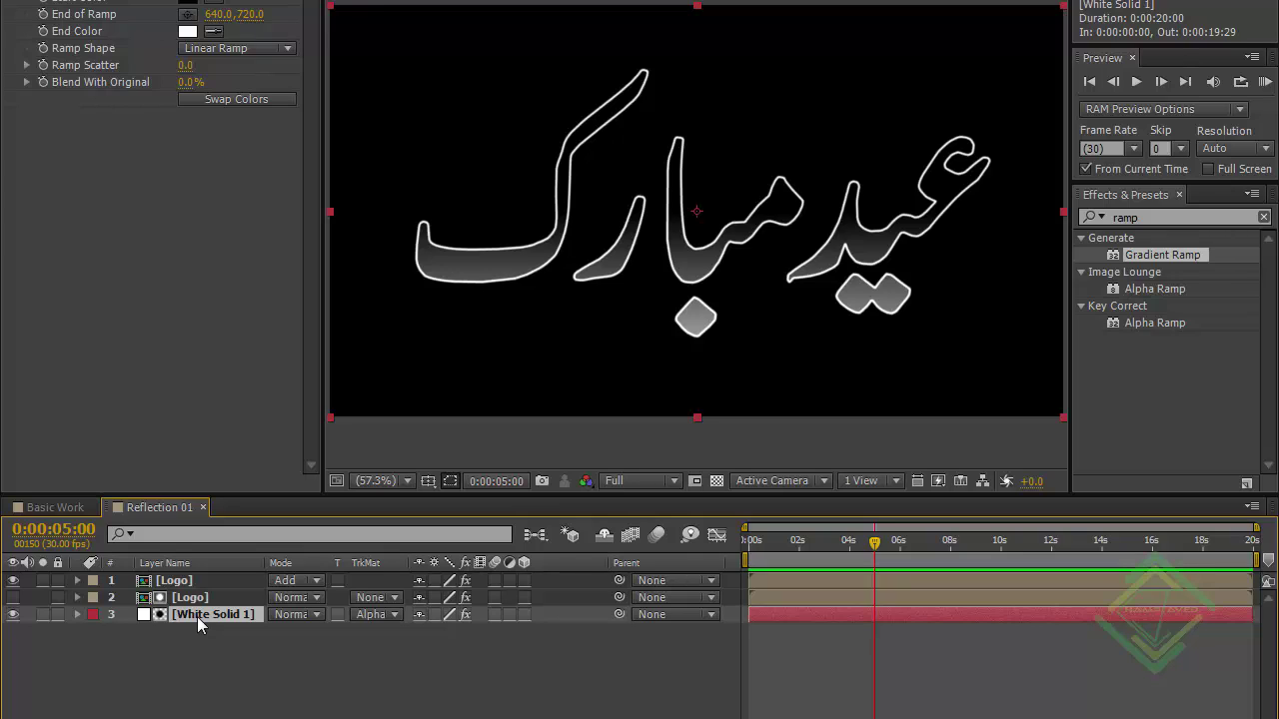
key(r)
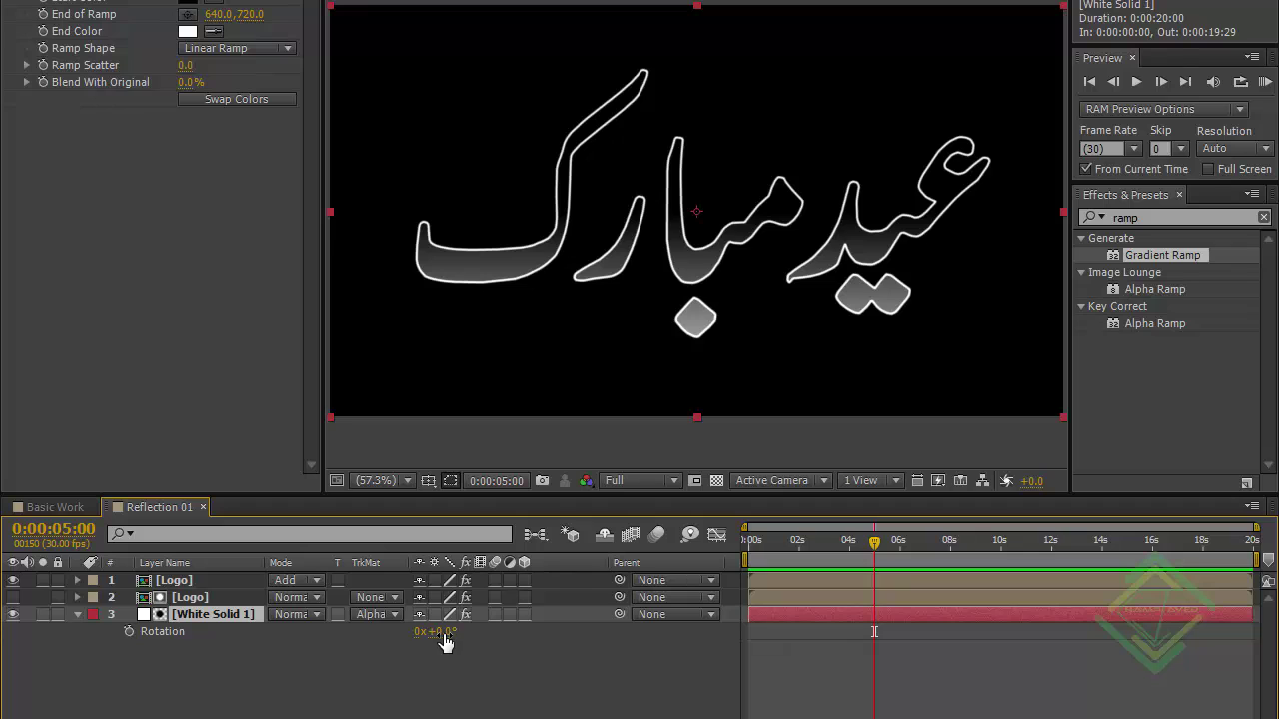
drag(440, 632, 390, 648)
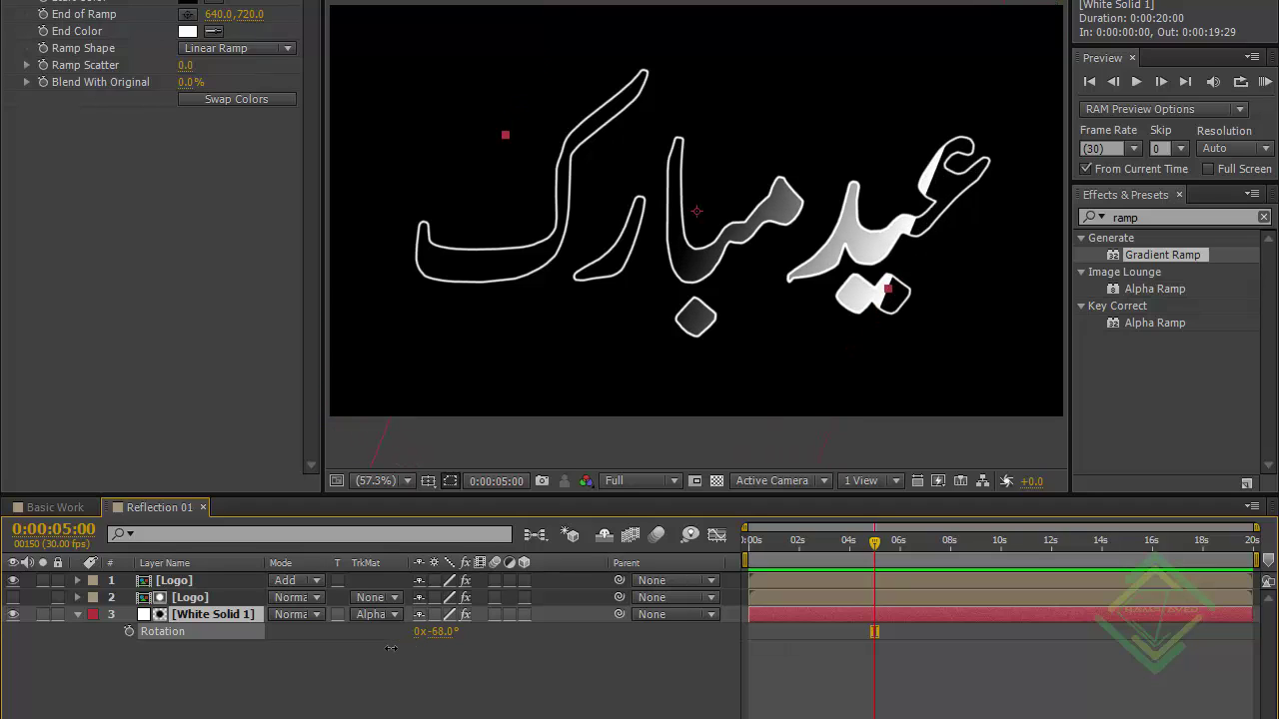
Start keyframing the white solid's position at 0 seconds and move the solid to about 298, 329.
click(227, 615)
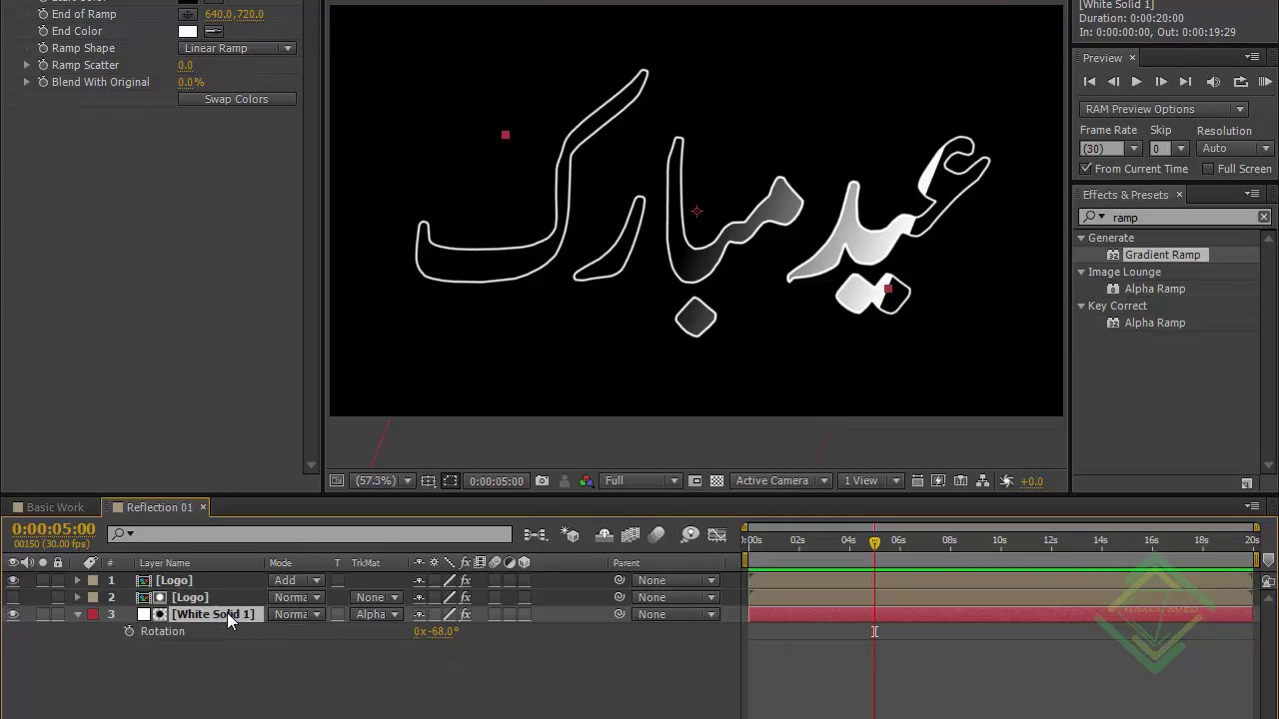
key(p)
key(Home)
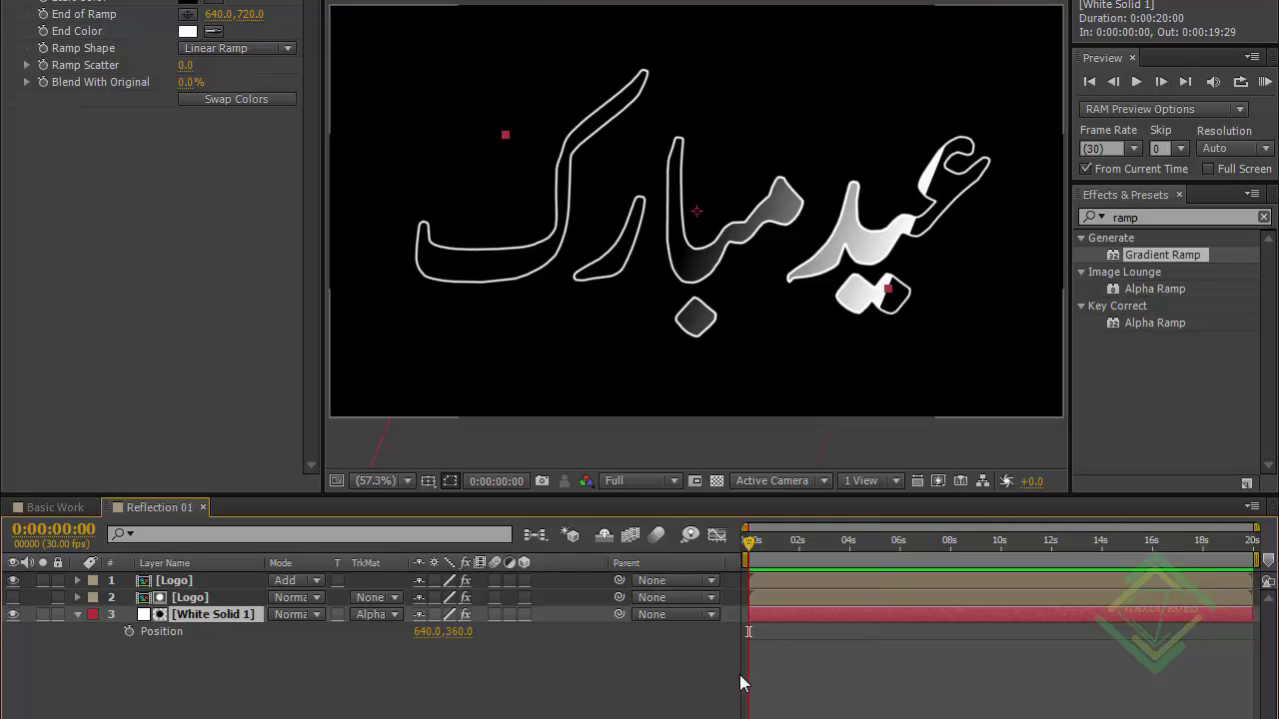
click(128, 632)
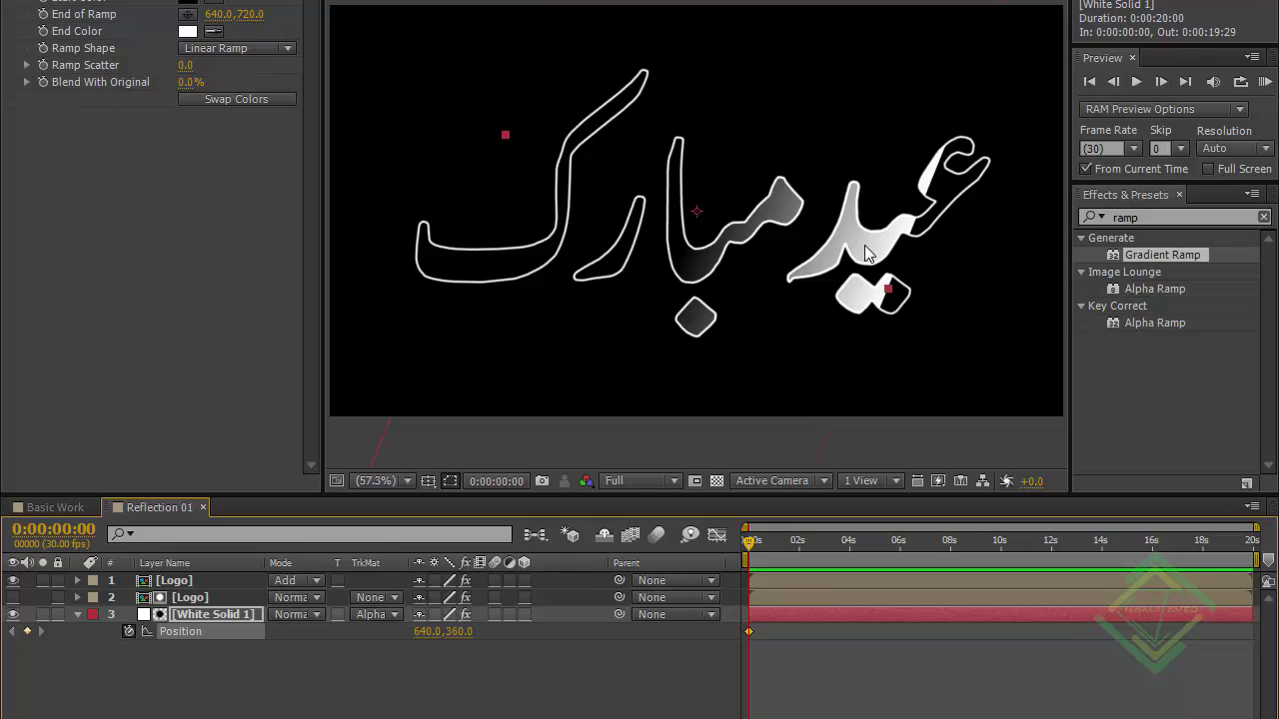
drag(865, 253, 667, 225)
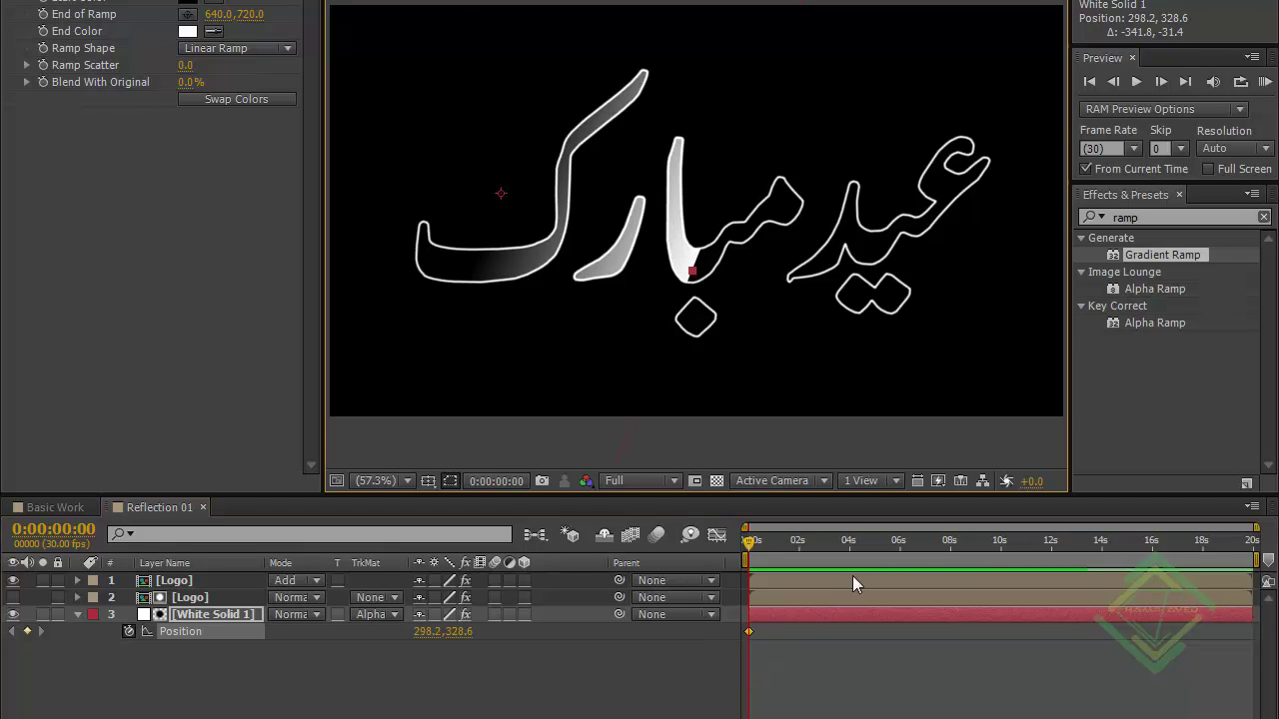
At 5 seconds, move the white solid to about 534, 391 to add a second position keyframe.
click(78, 539)
text(500)
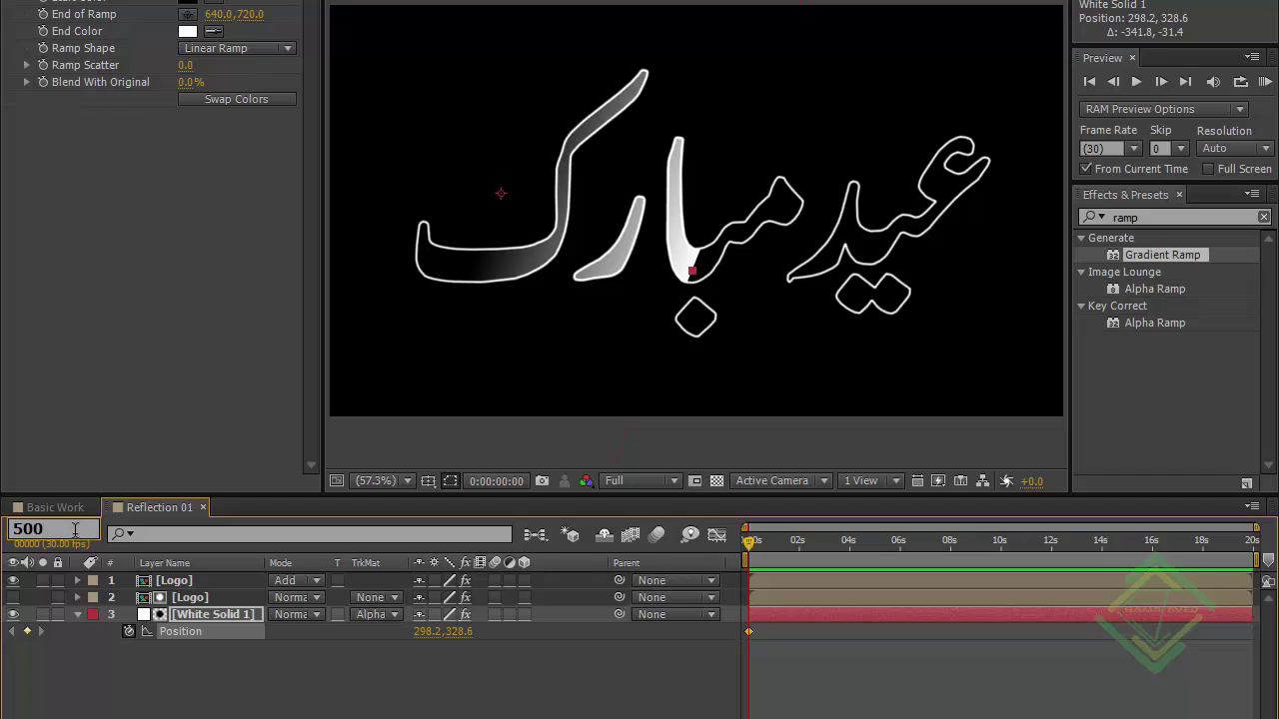
key(Return)
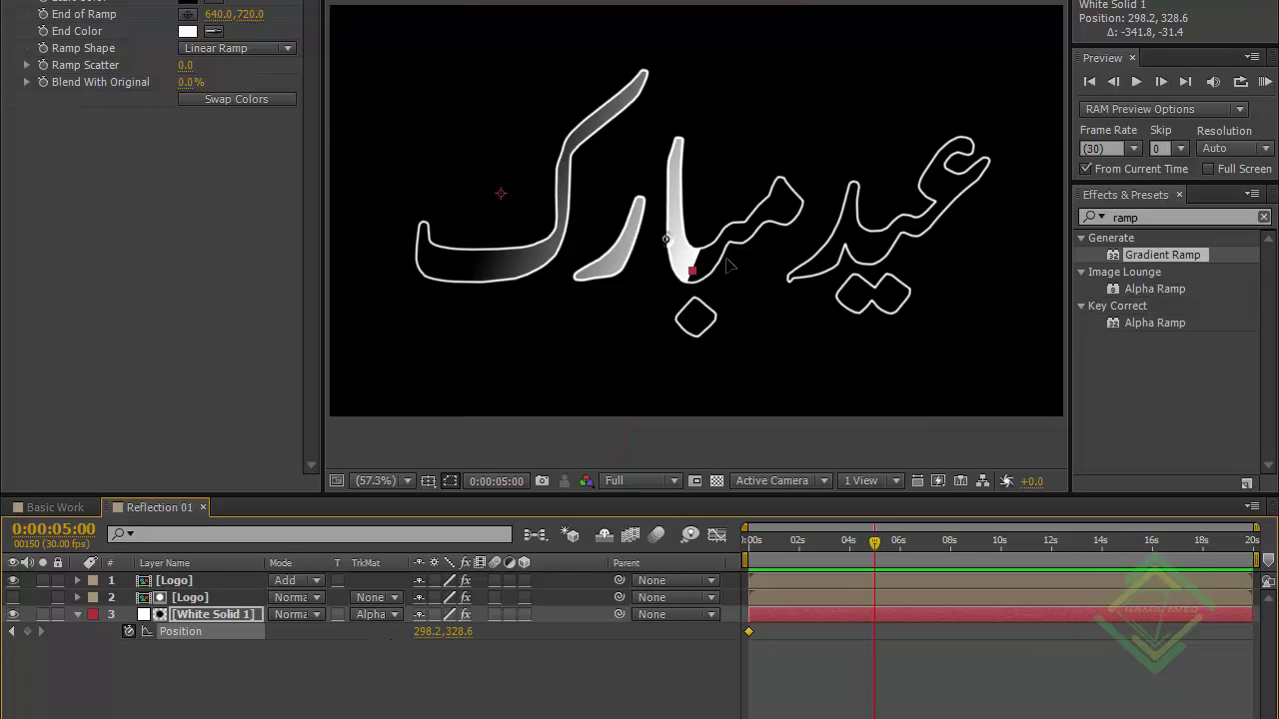
drag(680, 246, 806, 282)
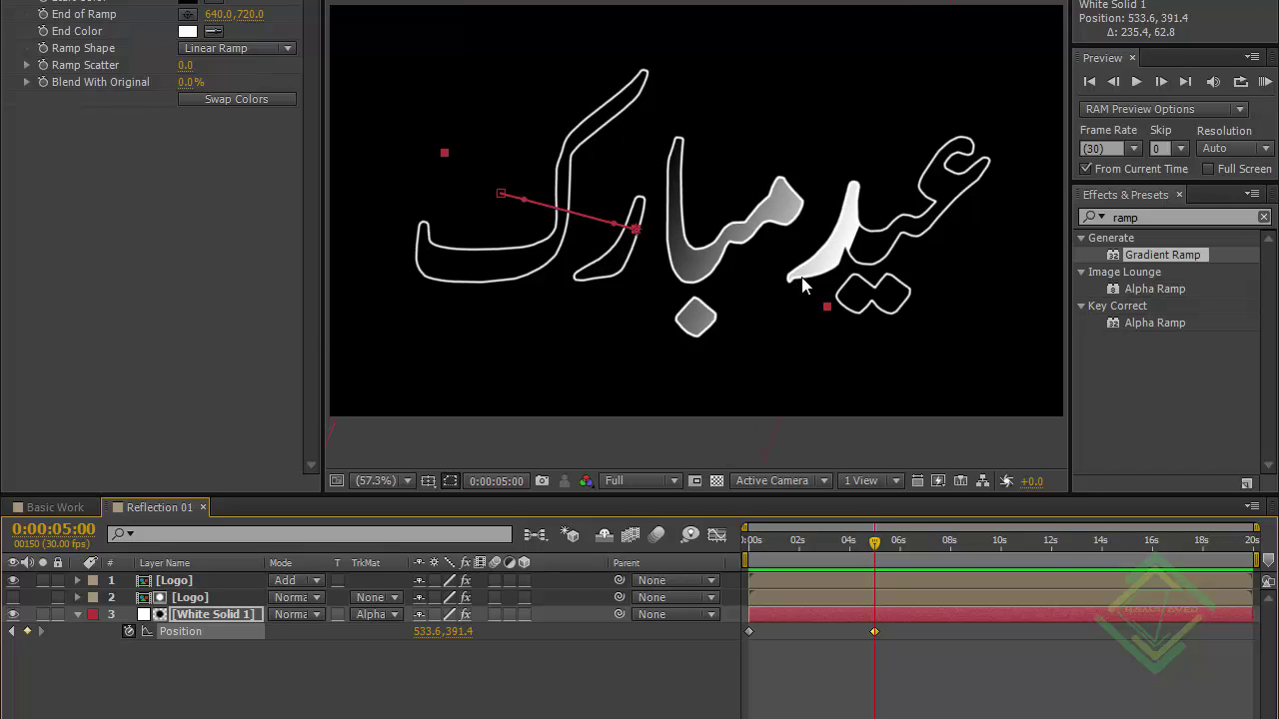
Set the white solid's opacity to 60%, collapse its properties and close the Reflection 01 composition.
click(223, 615)
key(t)
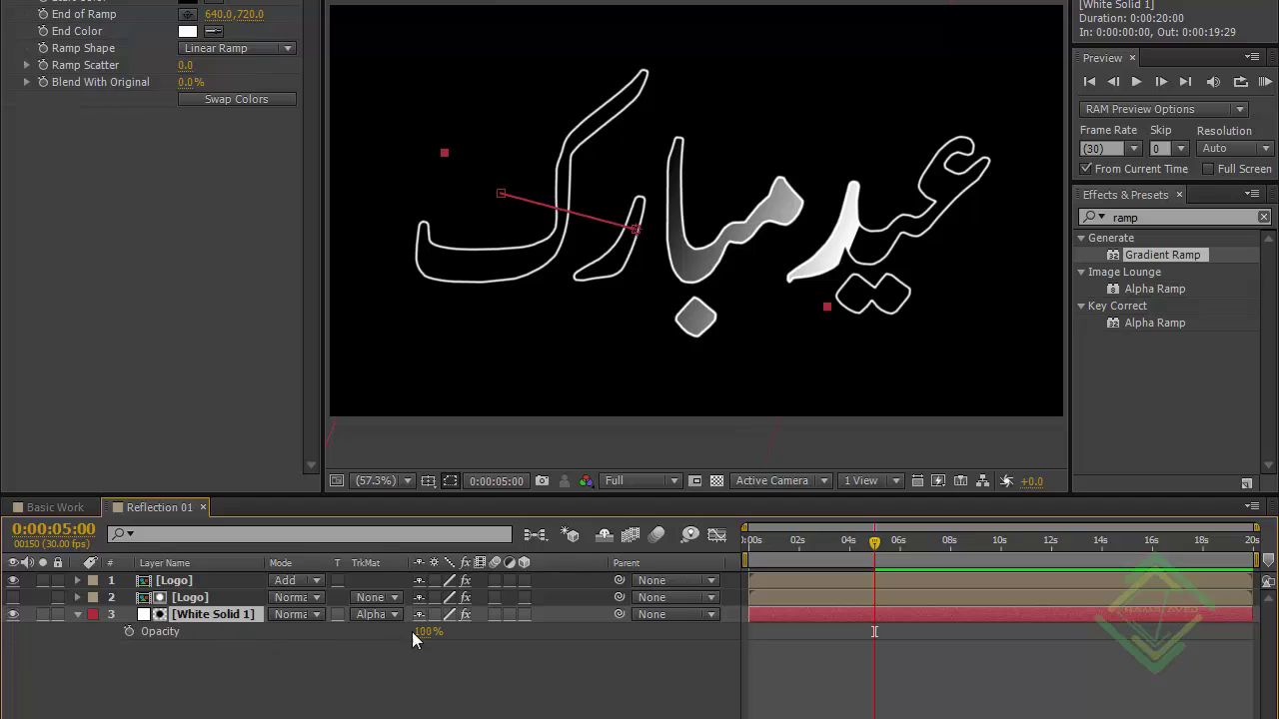
click(421, 631)
text(60)
key(Return)
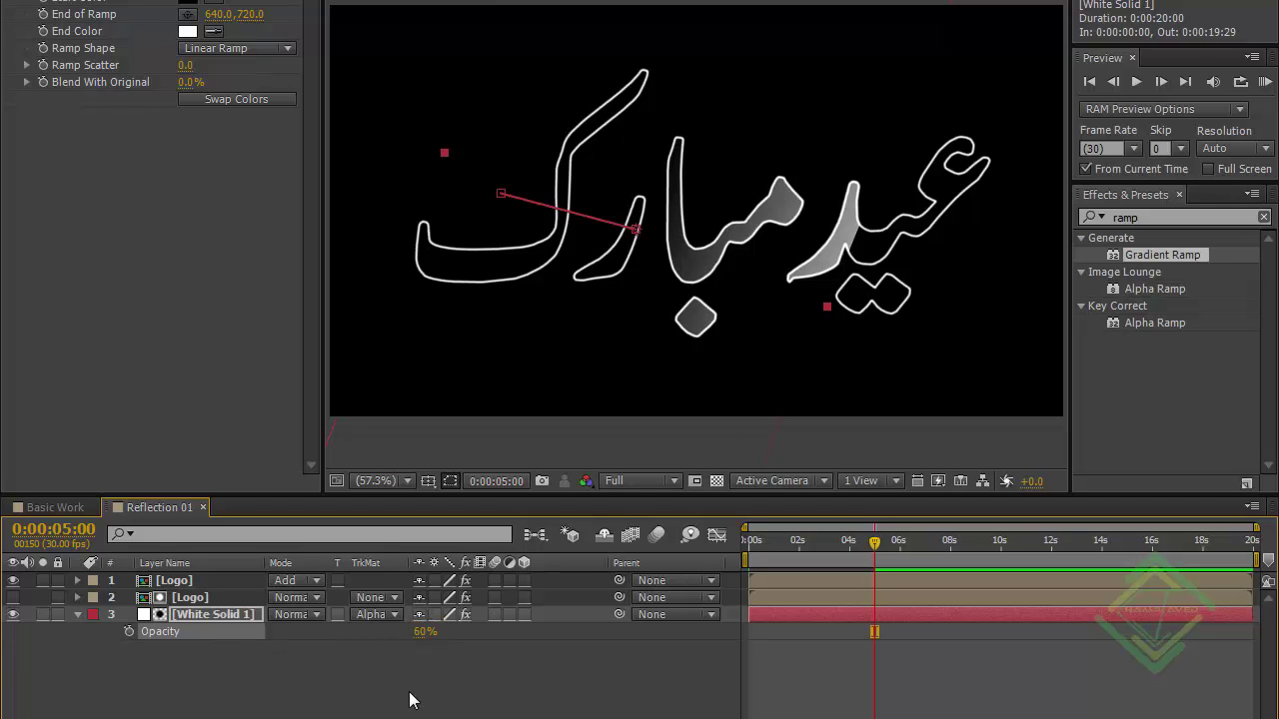
click(133, 661)
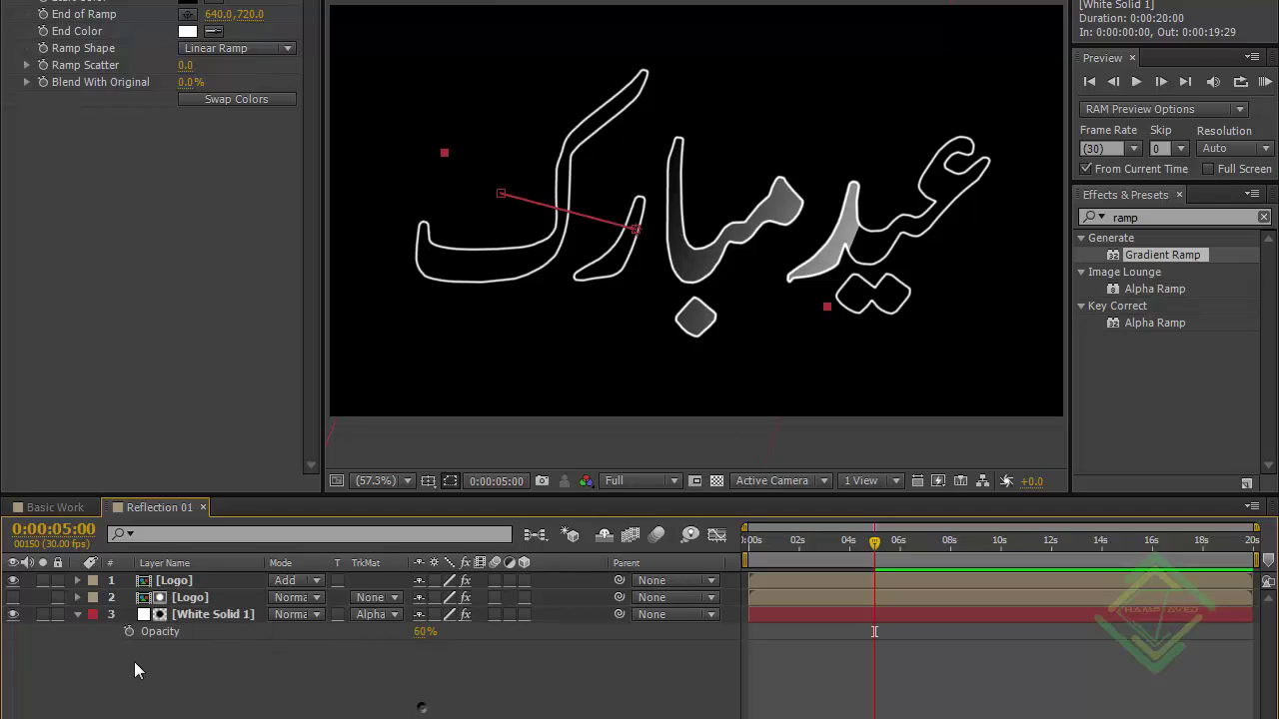
click(80, 613)
click(203, 506)
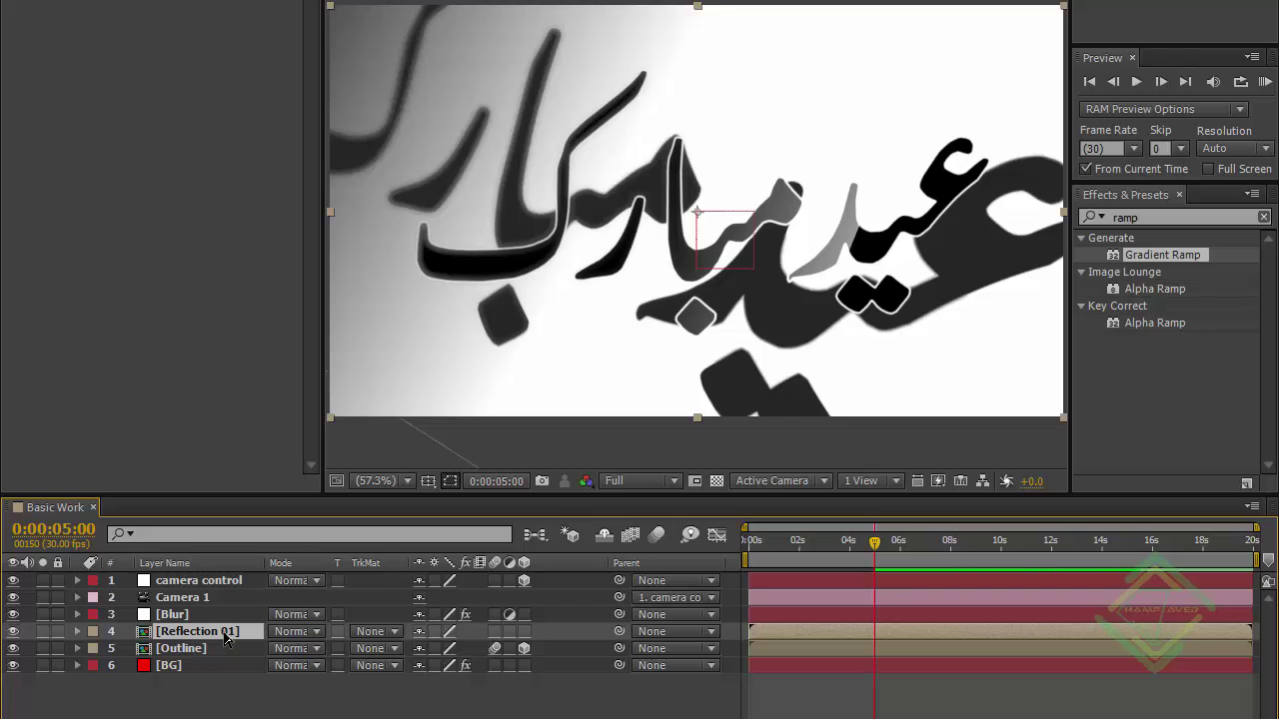
Turn the Reflection 01 layer into a 3D layer and enable its motion blur.
click(225, 634)
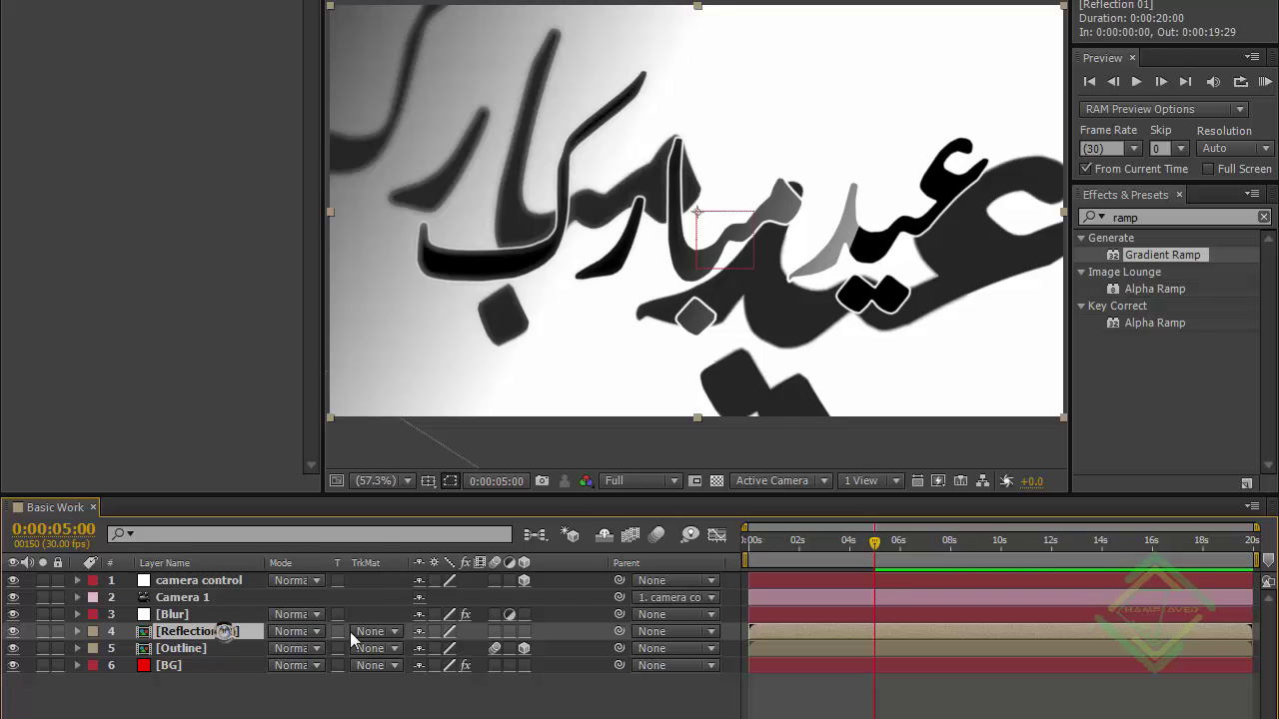
click(520, 630)
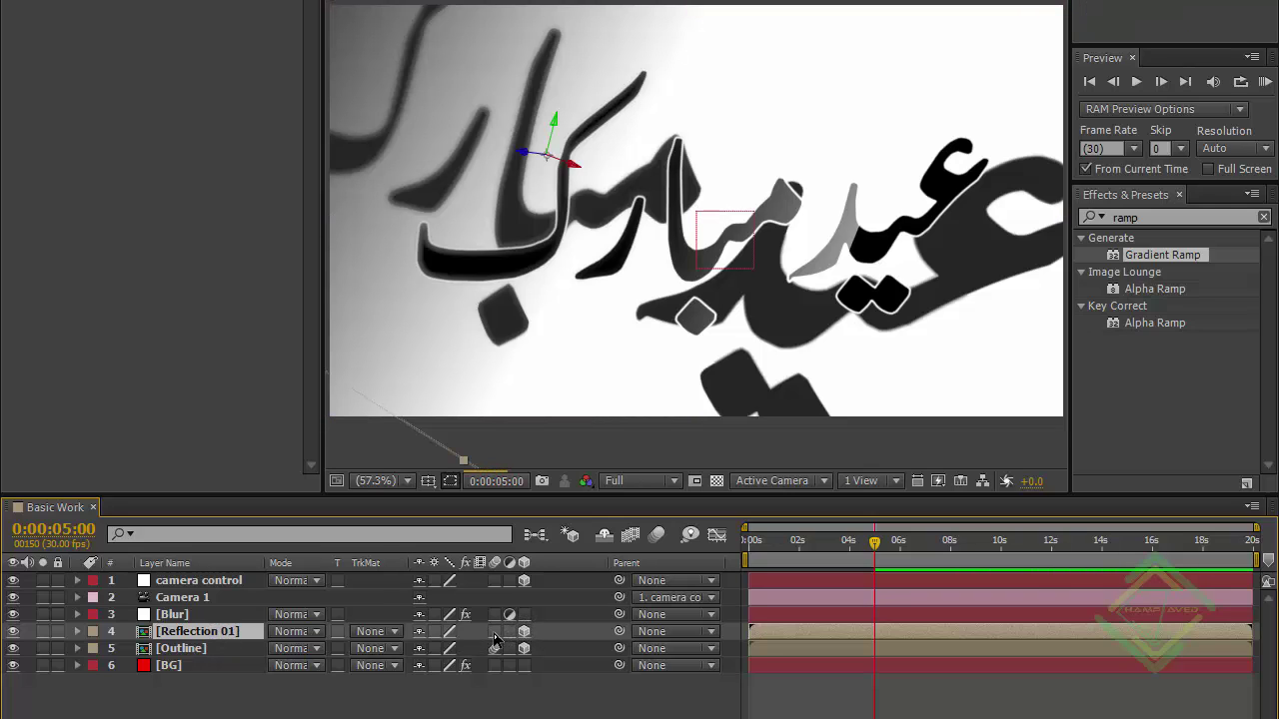
click(493, 631)
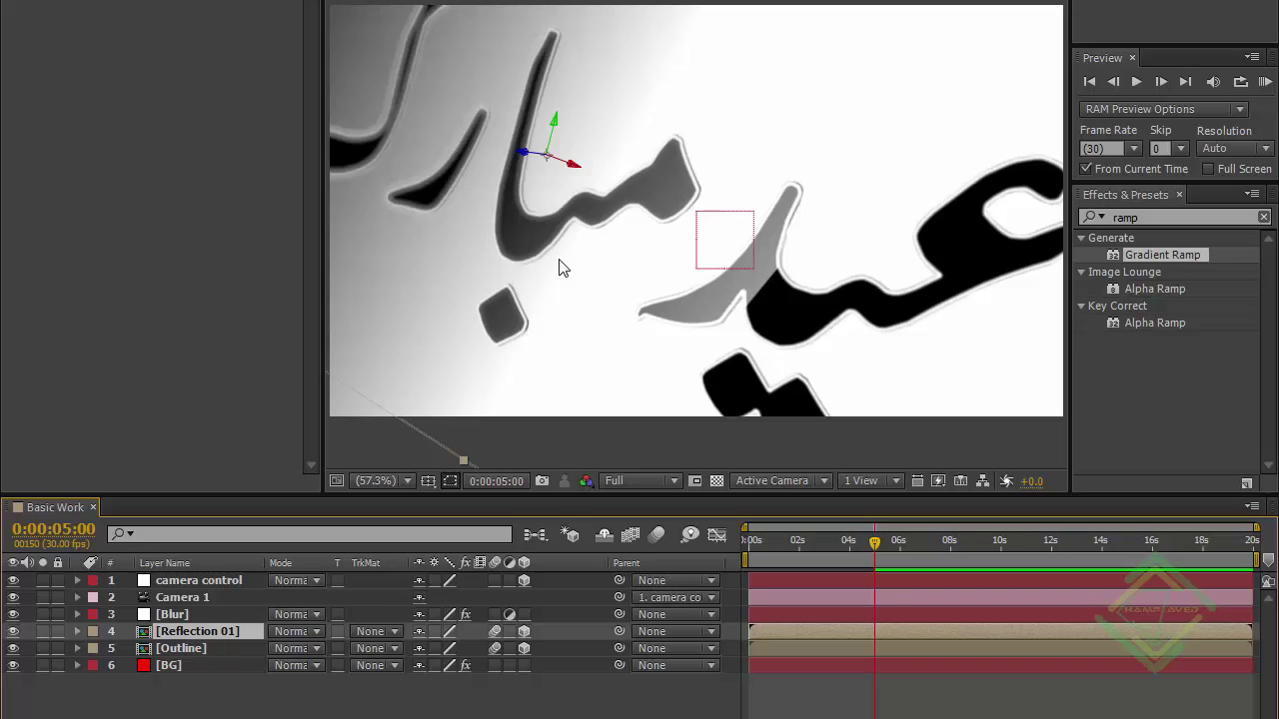
Duplicate the Outline layer four times, and duplicate the resulting five layers together once to make ten Outline layers.
click(197, 650)
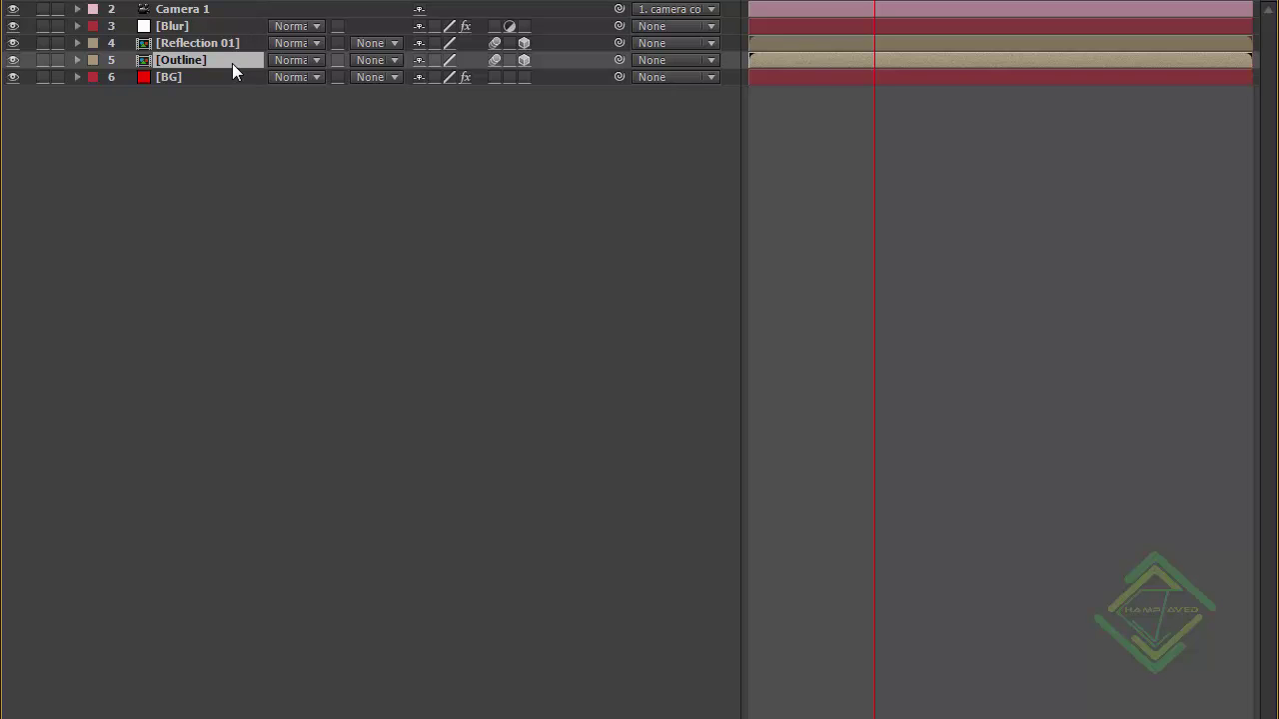
key(ctrl+d)
key(ctrl+d)
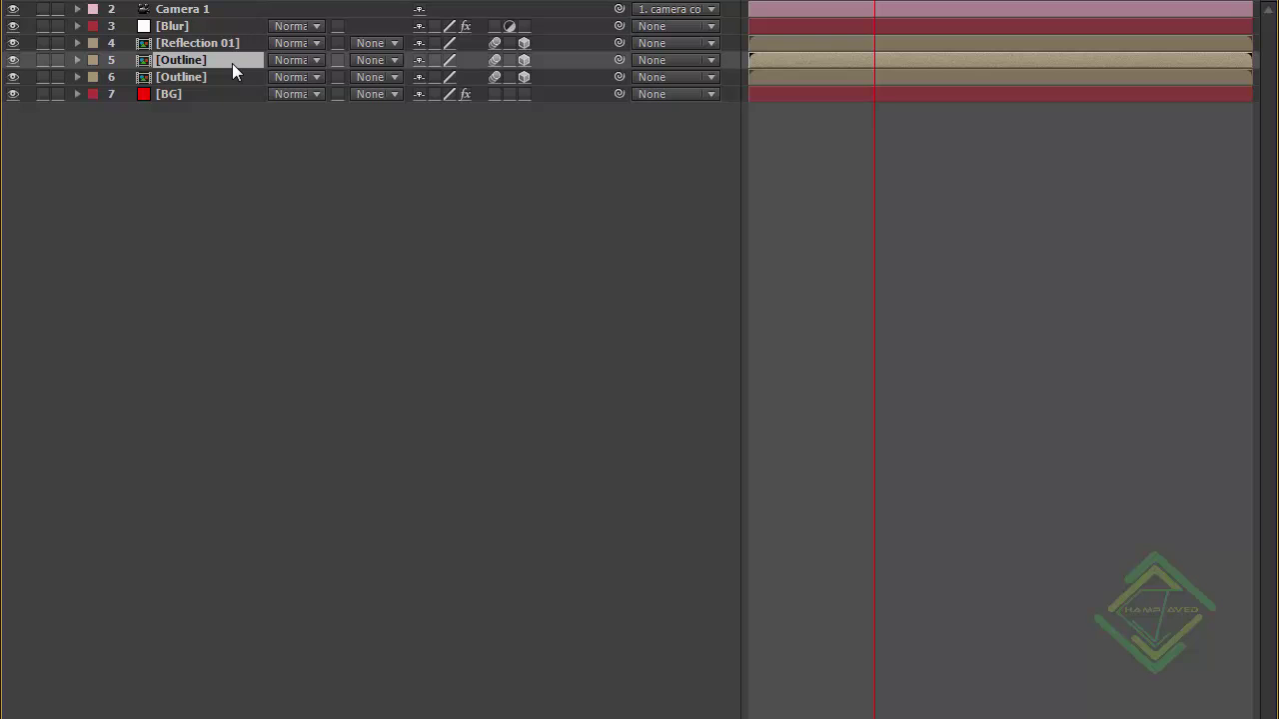
key(ctrl+d)
key(ctrl+d)
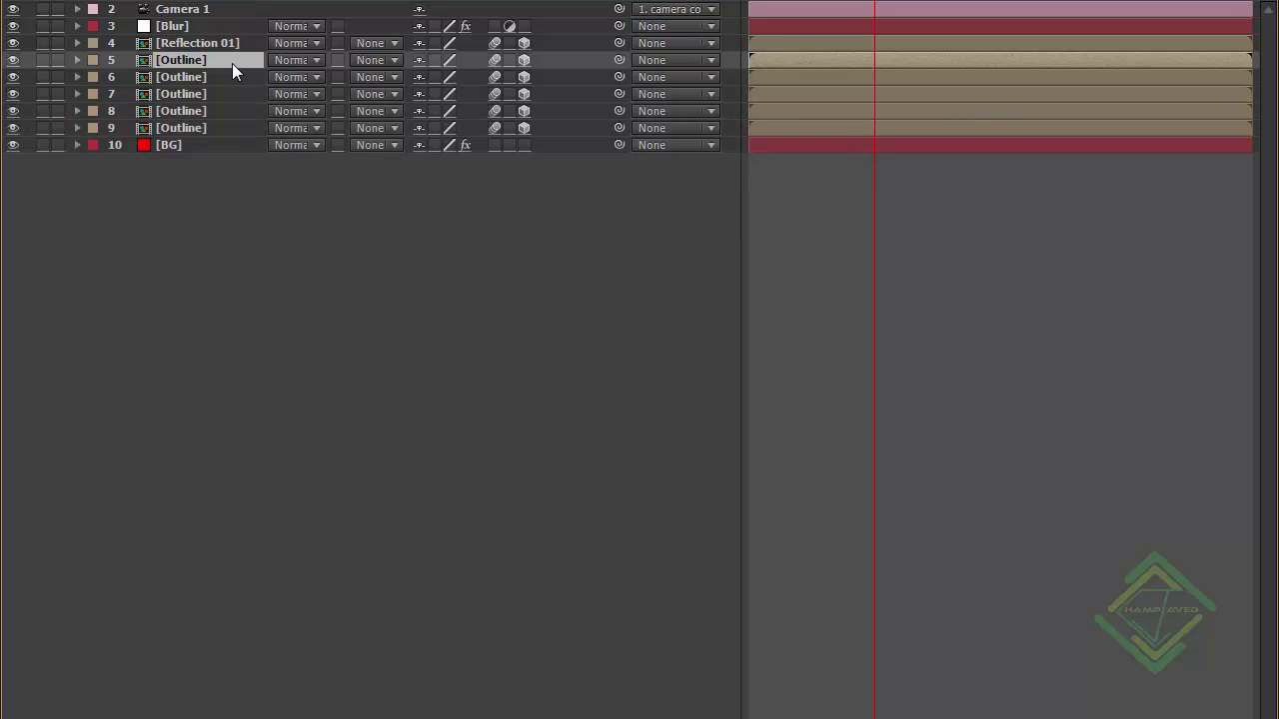
shift+click(220, 132)
key(ctrl+d)
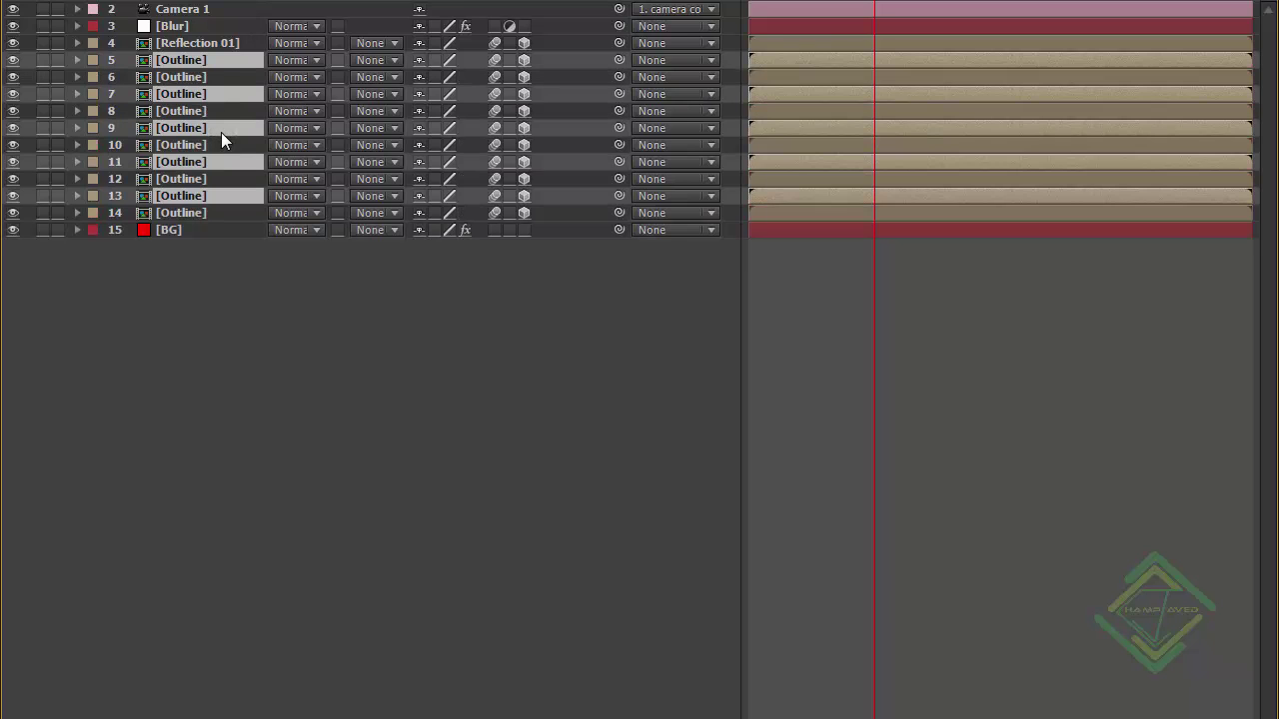
Select all ten Outline layers and duplicate the selection four times to build a stack of 50 Outline layers.
click(219, 62)
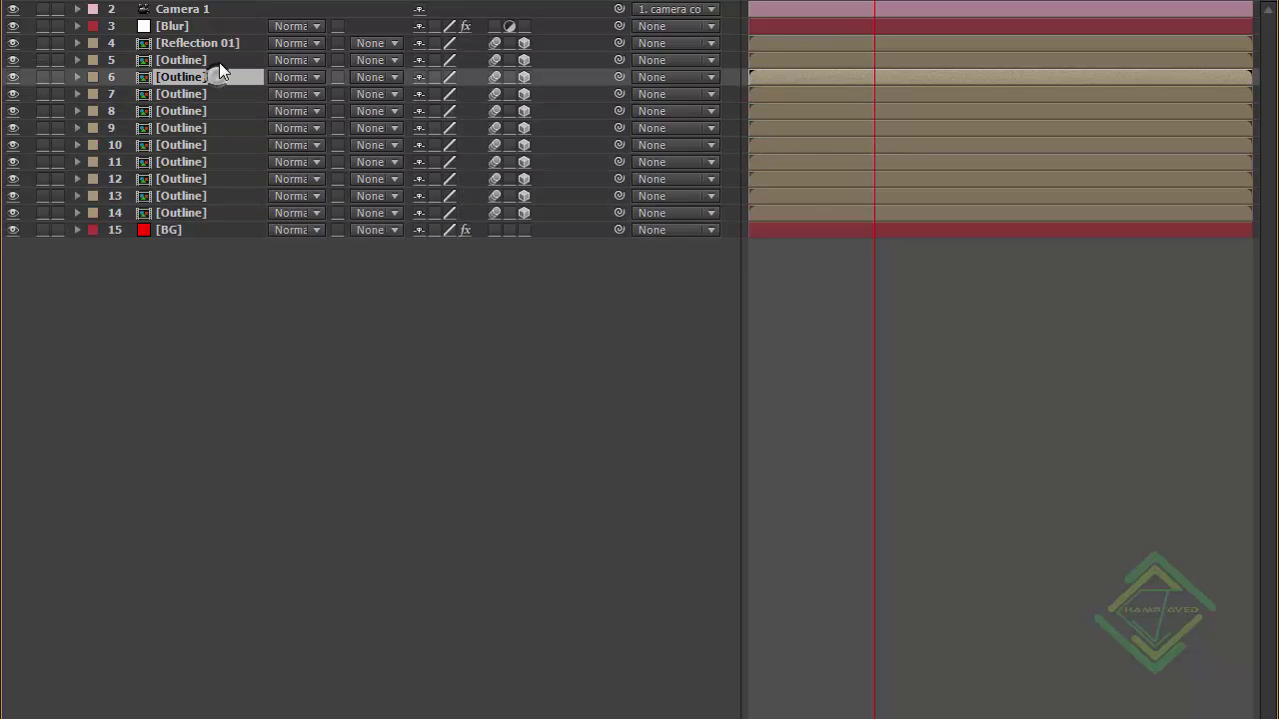
shift+click(207, 215)
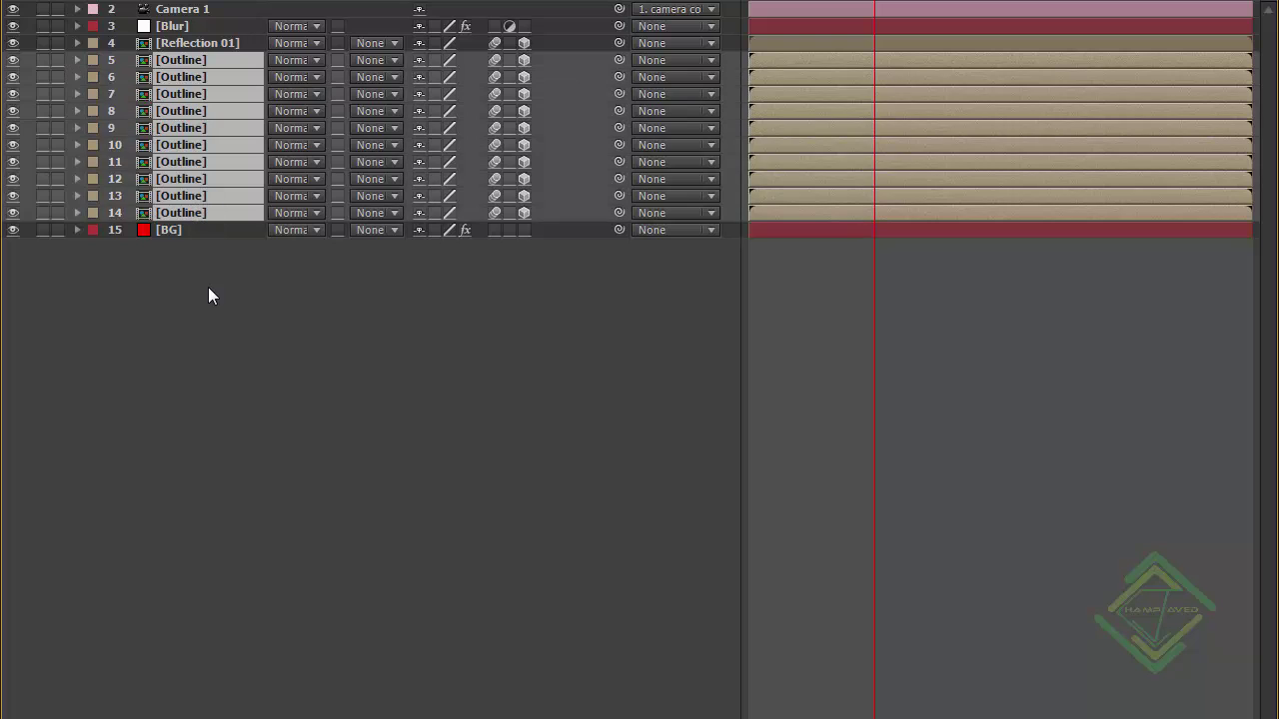
key(ctrl+d)
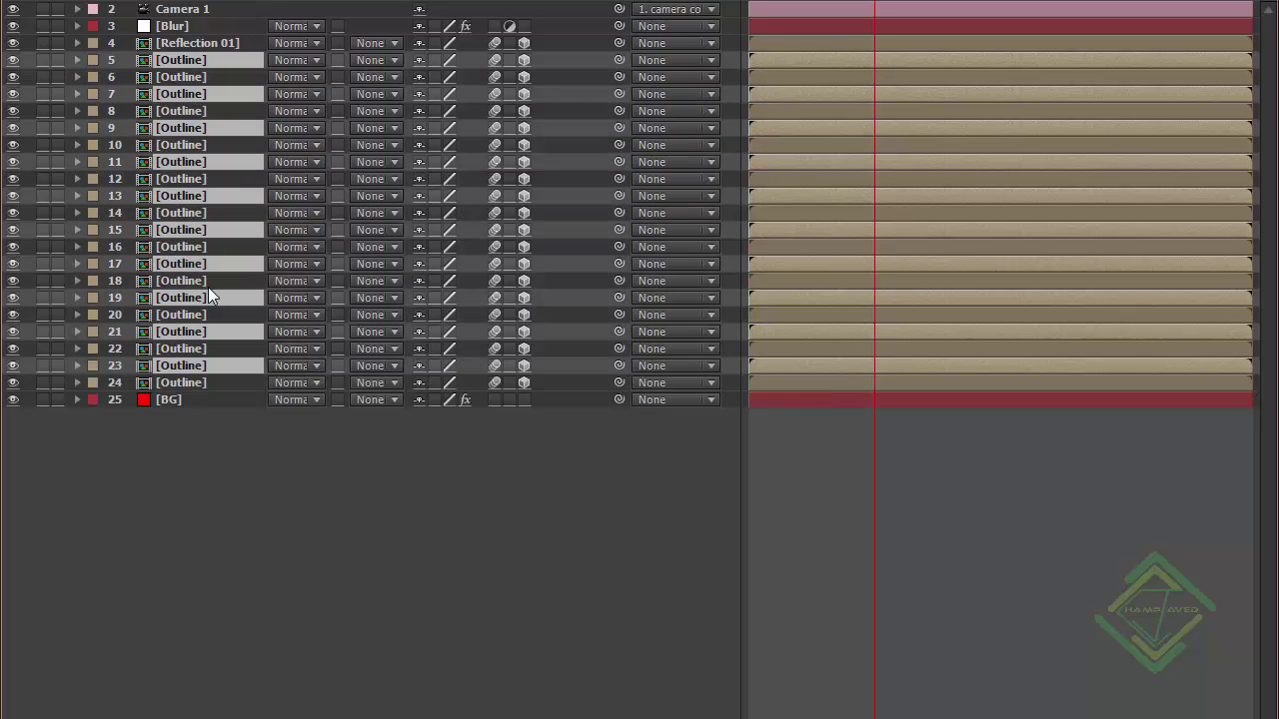
key(ctrl+d)
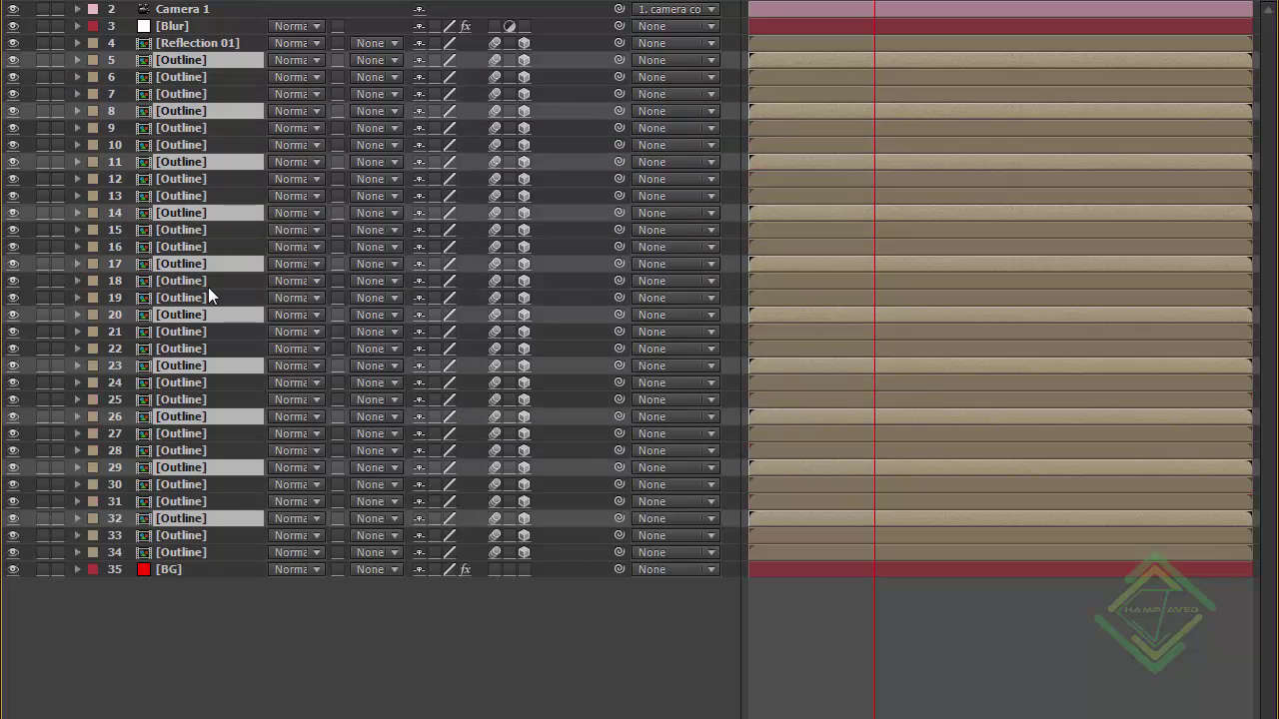
key(ctrl+d)
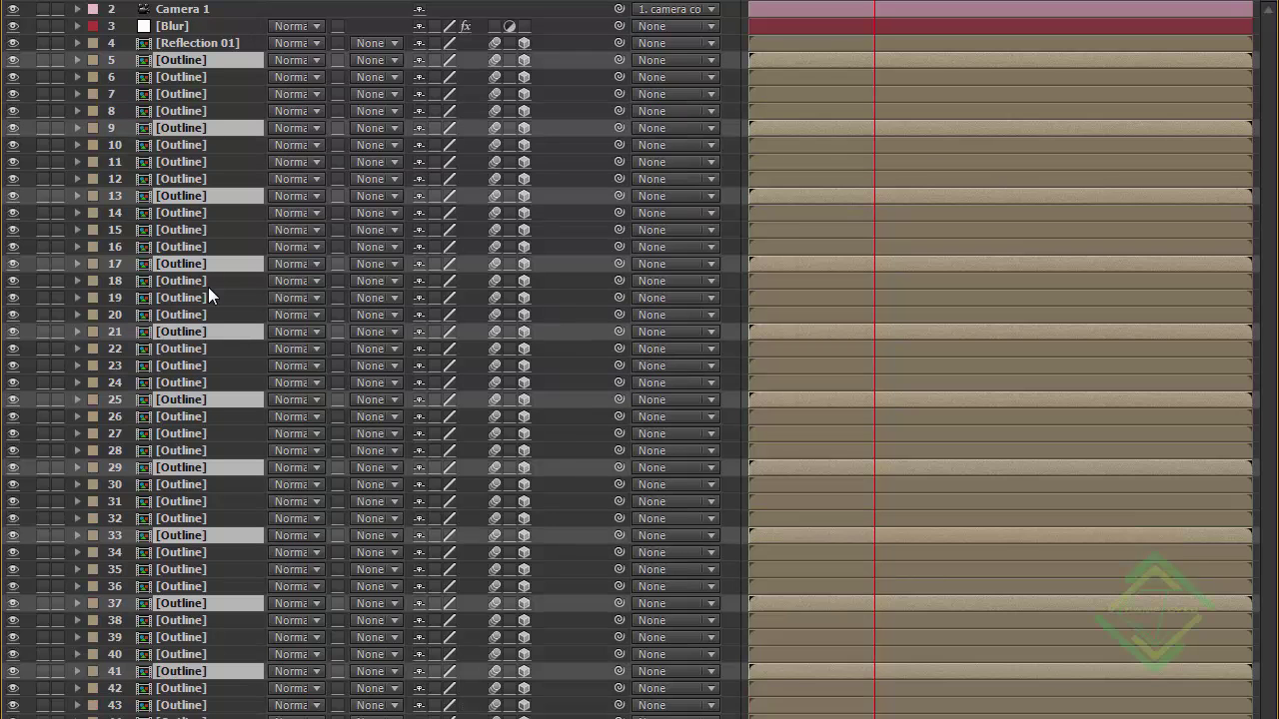
key(ctrl+d)
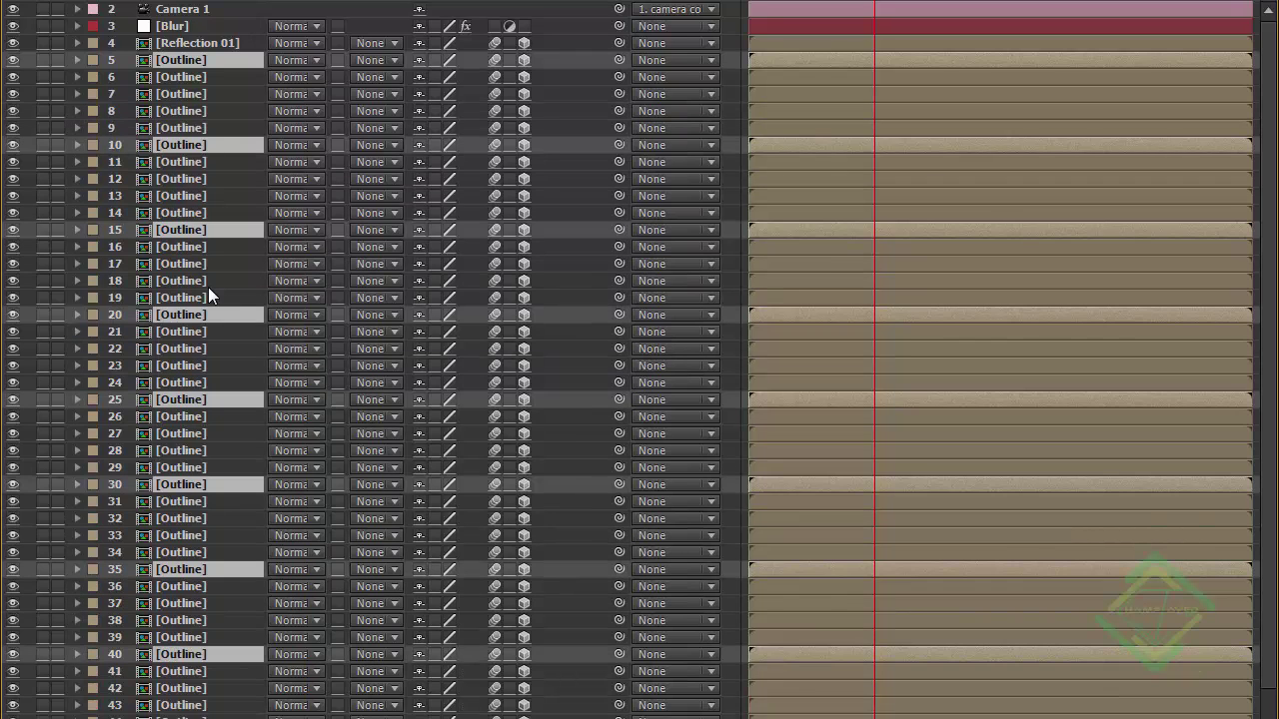
Duplicate the top five Outline layers, layers 5 to 9, once more to extend the stack.
click(197, 78)
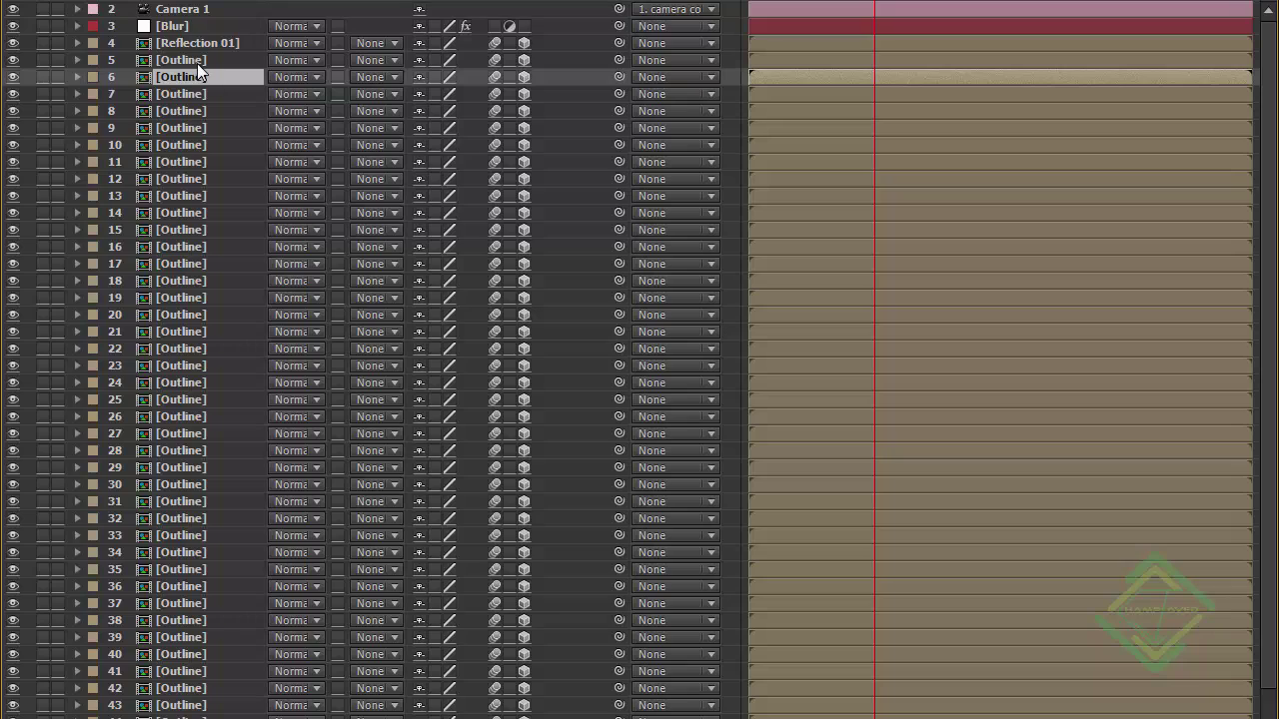
click(196, 64)
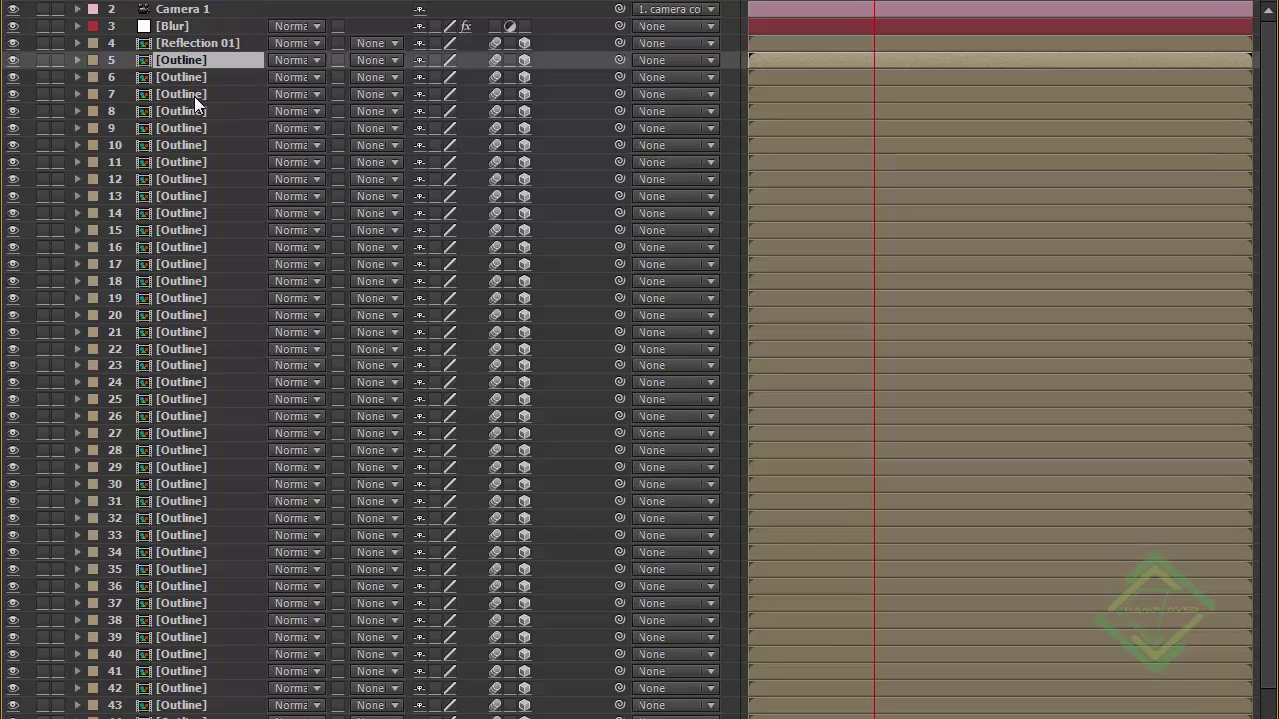
shift+click(197, 128)
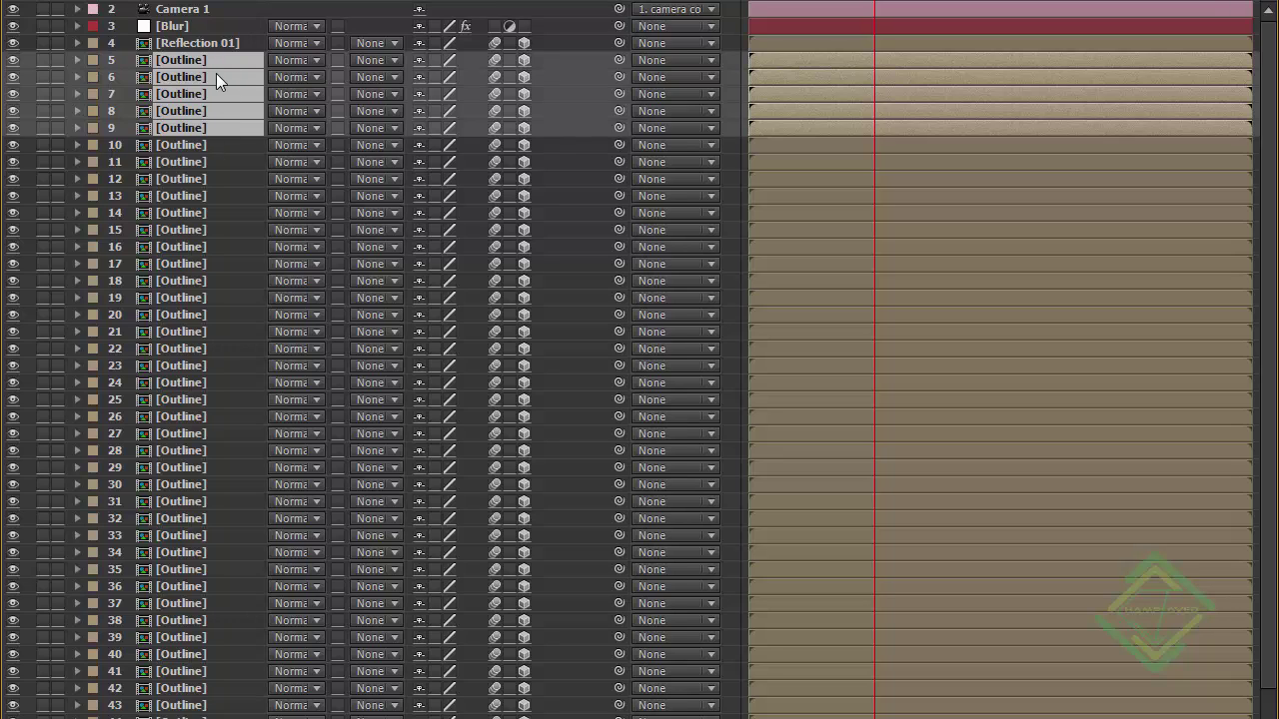
key(ctrl+d)
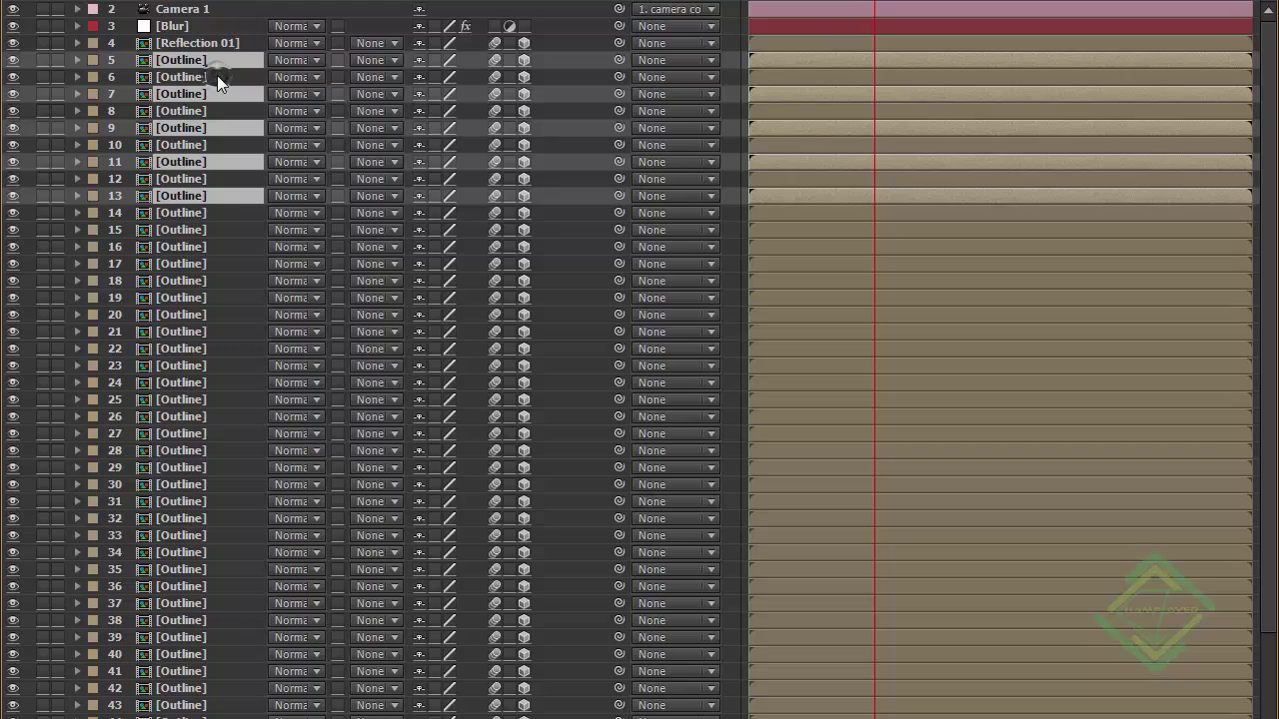
click(217, 77)
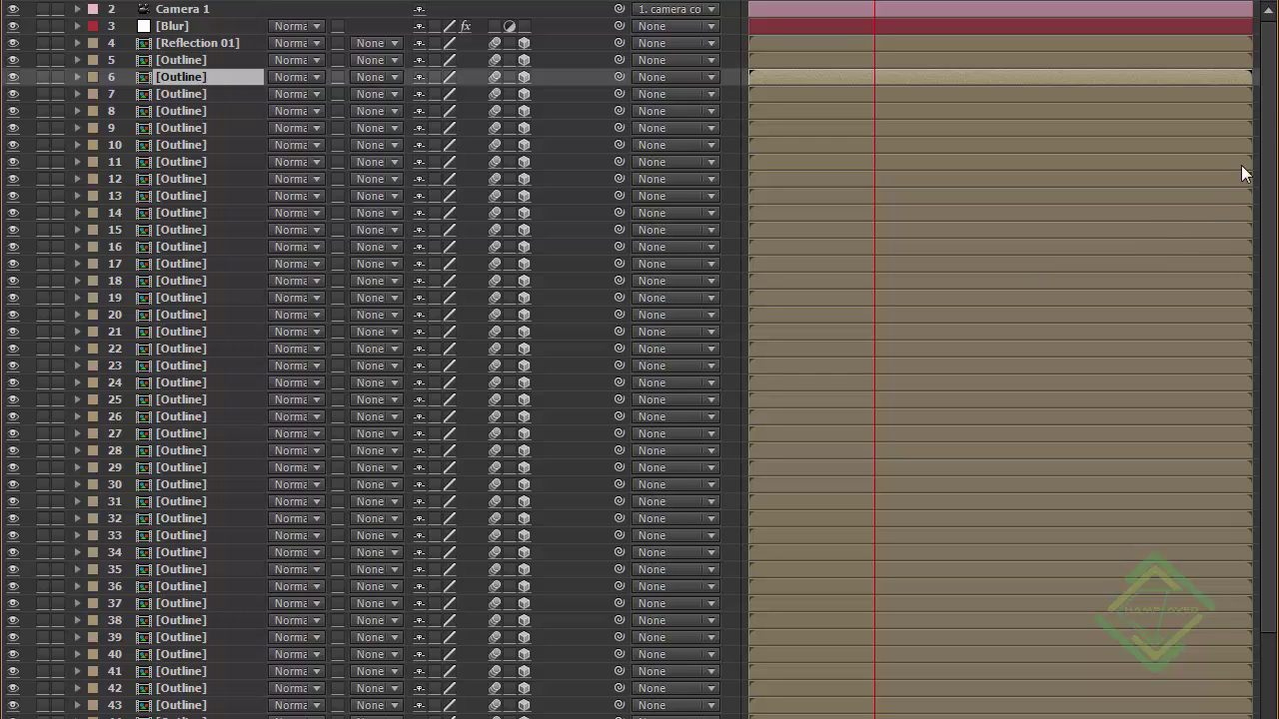
Give the last four Outline layers above BG, layers 56 to 59, the Aqua label colour.
scroll(1269, 100, down, 1)
scroll(480, 649, down, 10)
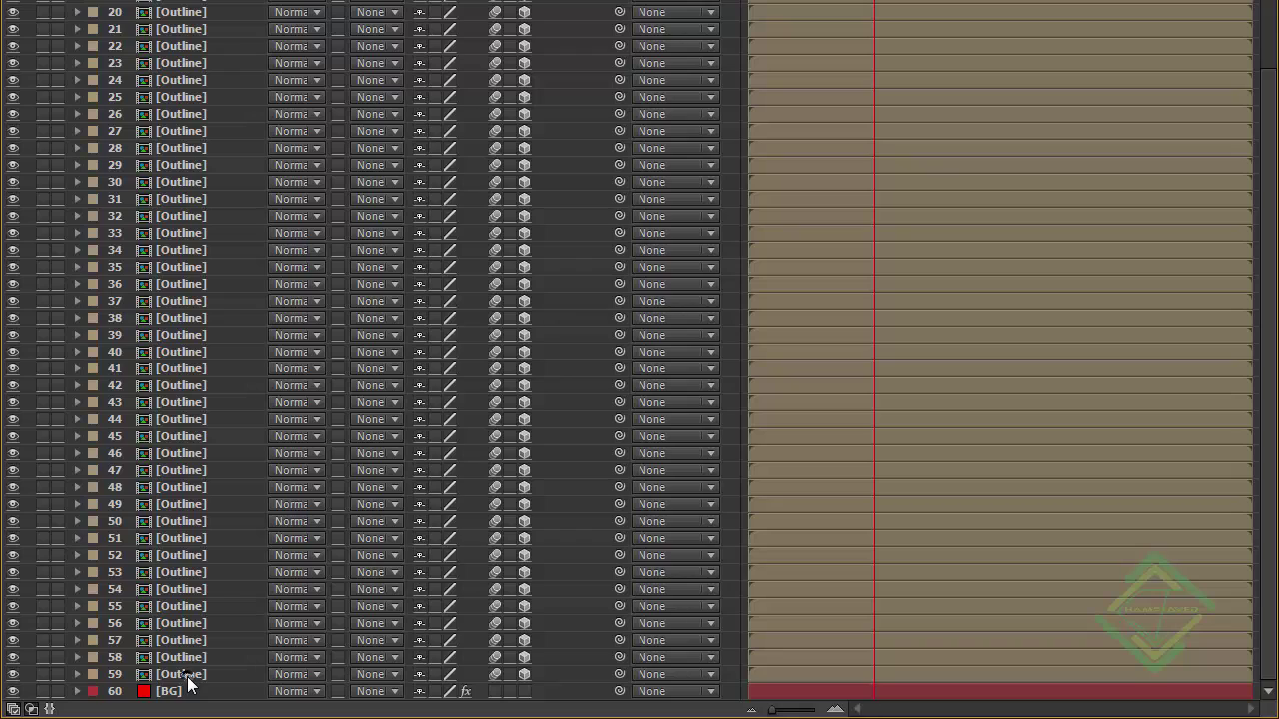
click(187, 677)
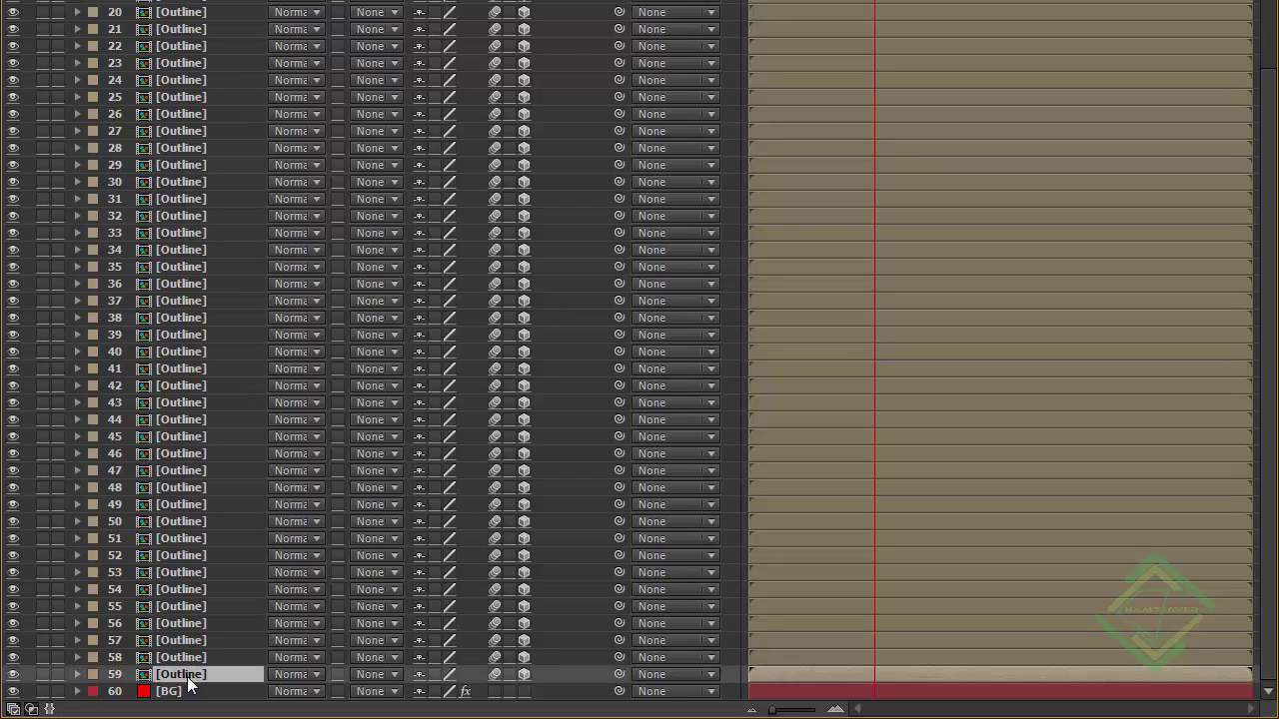
shift+click(195, 626)
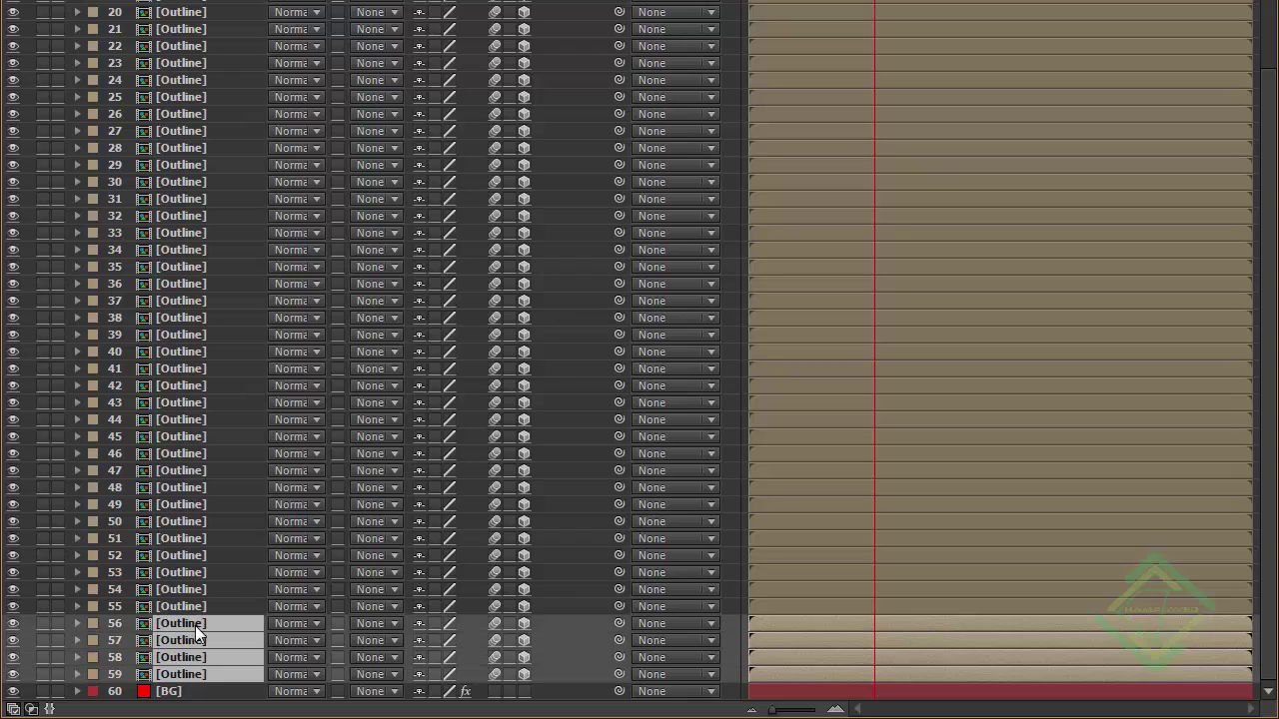
click(93, 623)
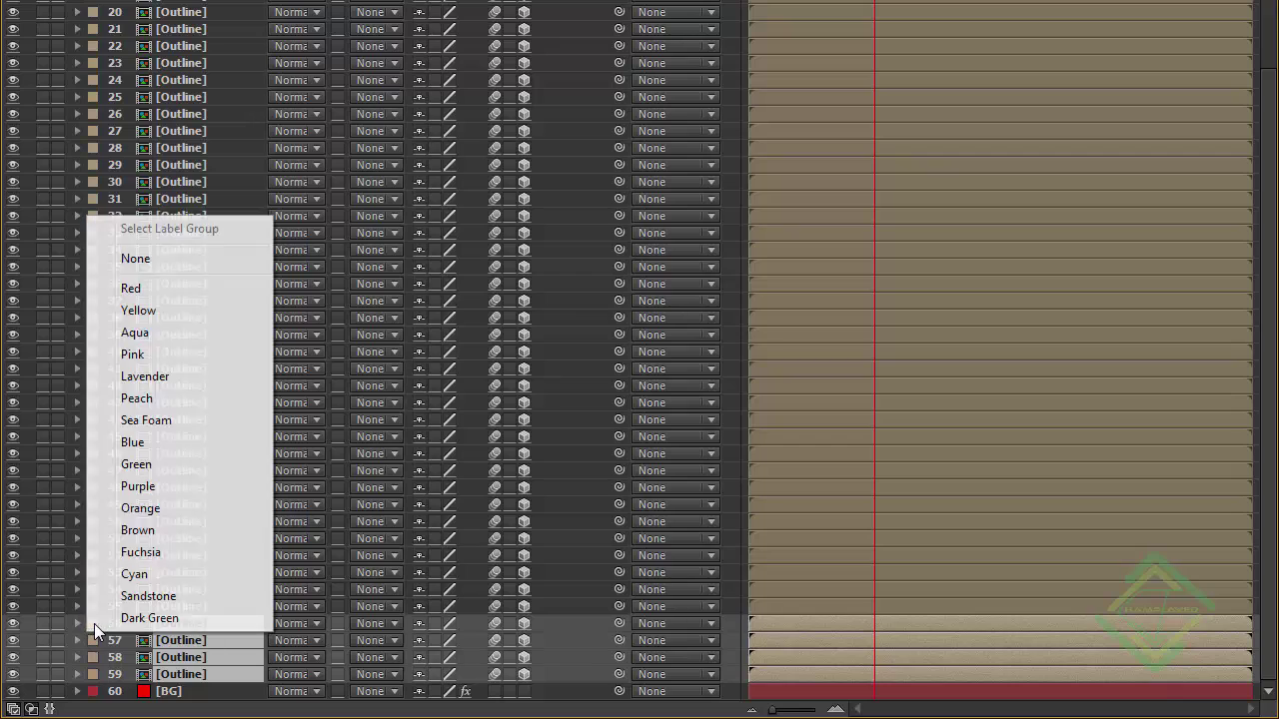
click(128, 334)
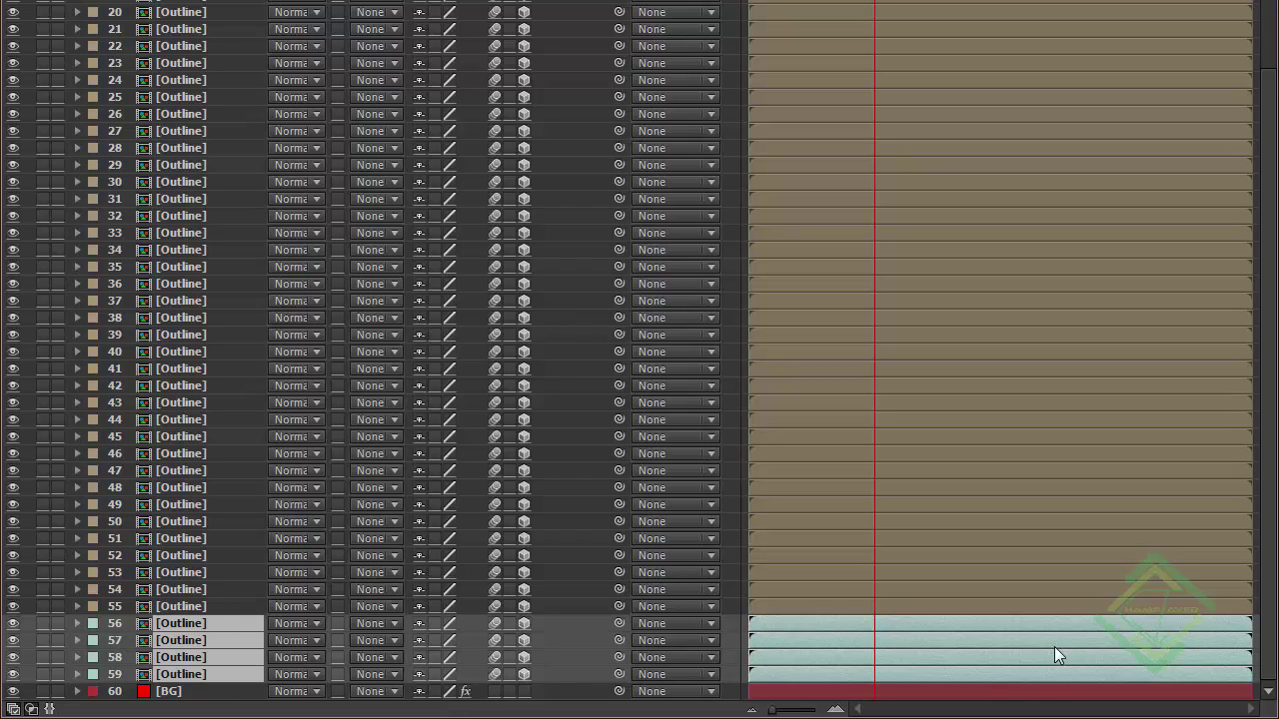
Rename the first Aqua-labelled Outline layer, layer 56, as shadow and copy the new name.
click(210, 613)
click(206, 623)
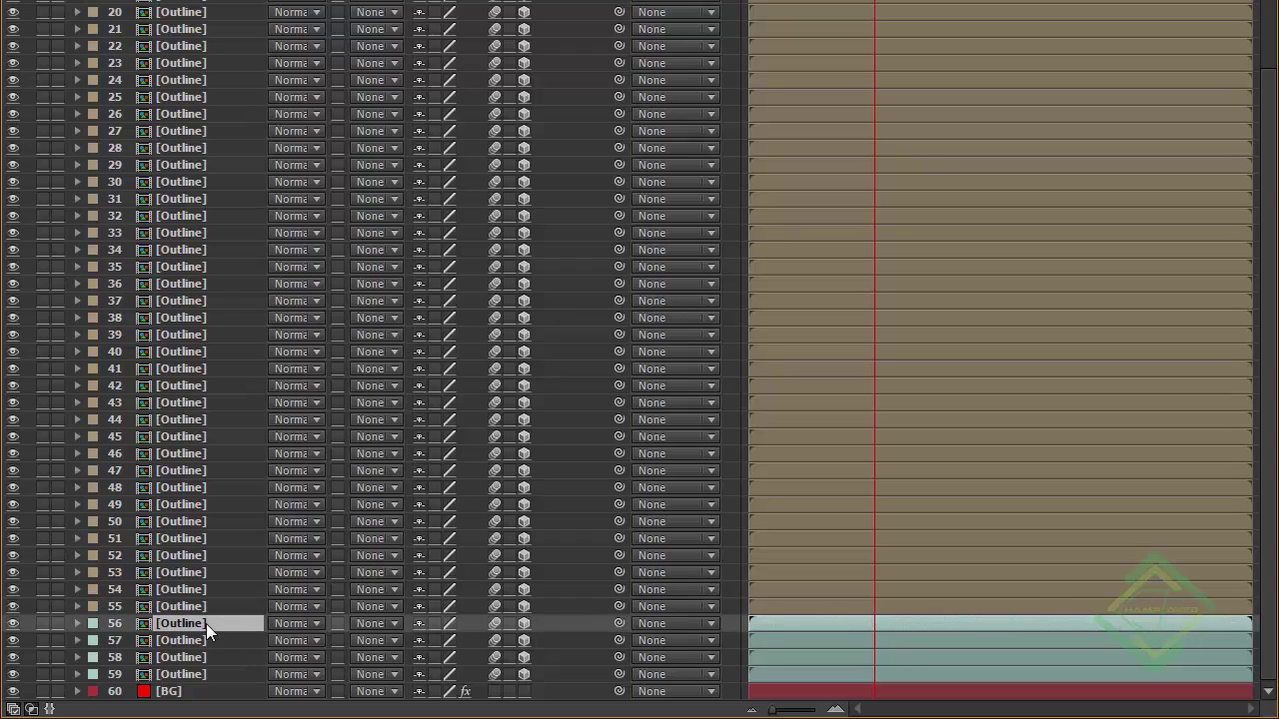
key(Return)
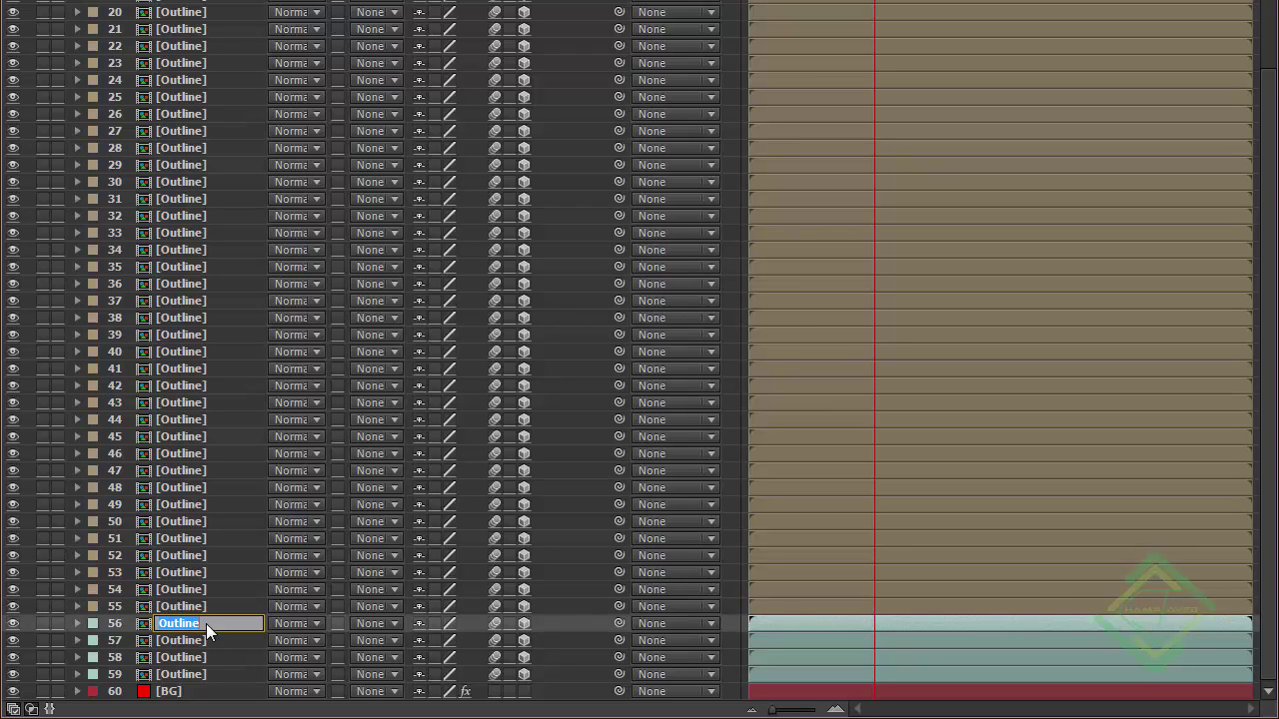
text(sh)
key(shift+Left)
key(shift+Left)
key(shift+Left)
key(shift+Left)
key(shift+Left)
key(shift+Left)
key(ctrl+c)
Rename the remaining three Aqua-labelled Outline layers, 57 to 59, as shadow using the copied name.
click(206, 642)
key(Return)
key(ctrl+v)
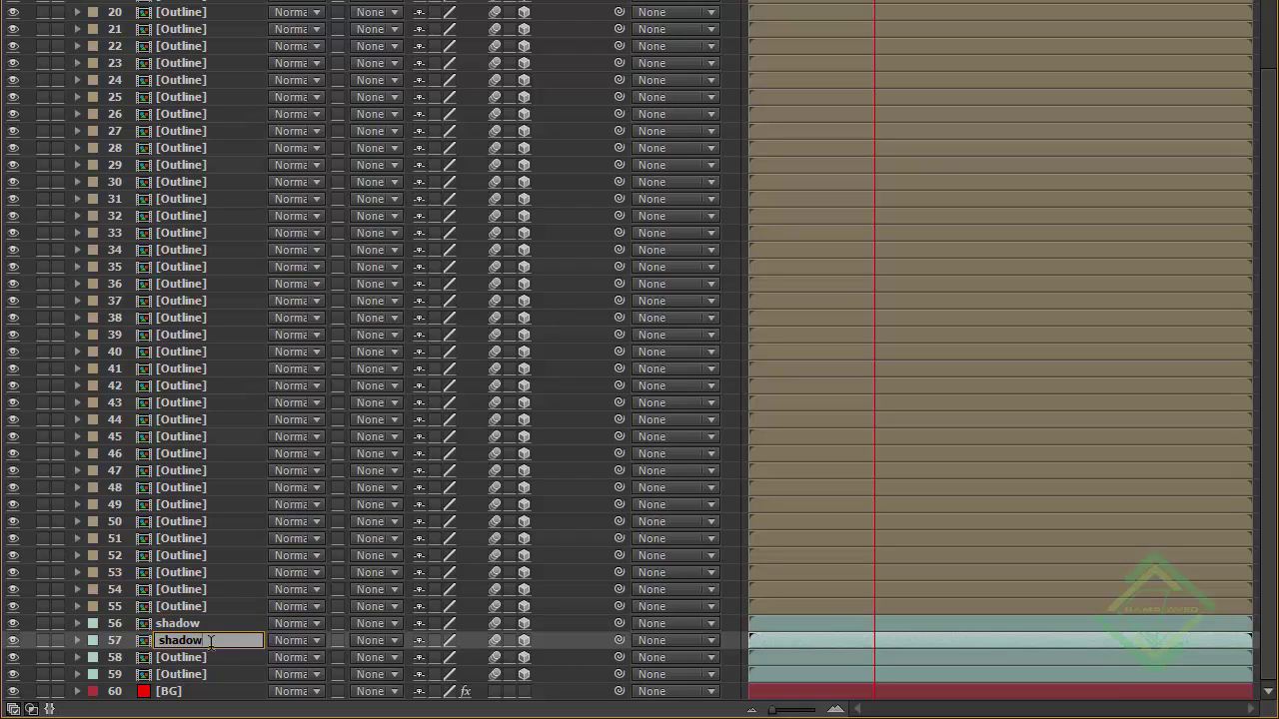
click(211, 654)
key(Return)
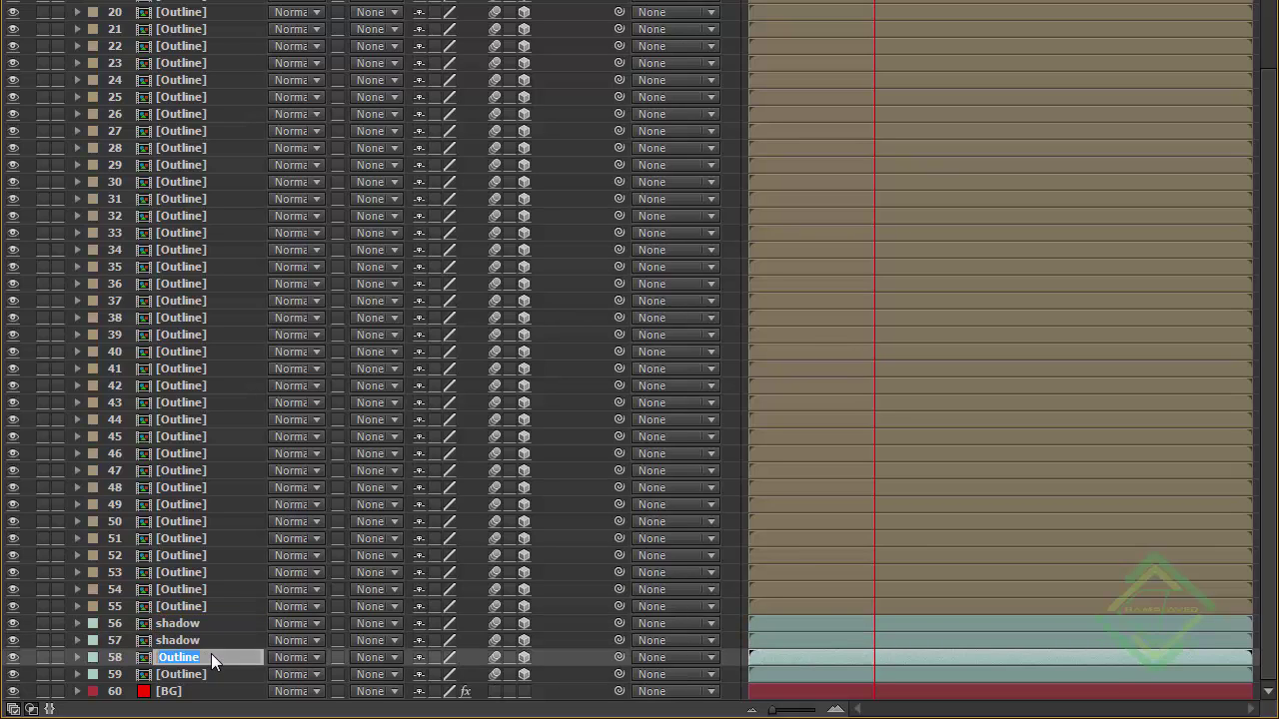
key(ctrl+v)
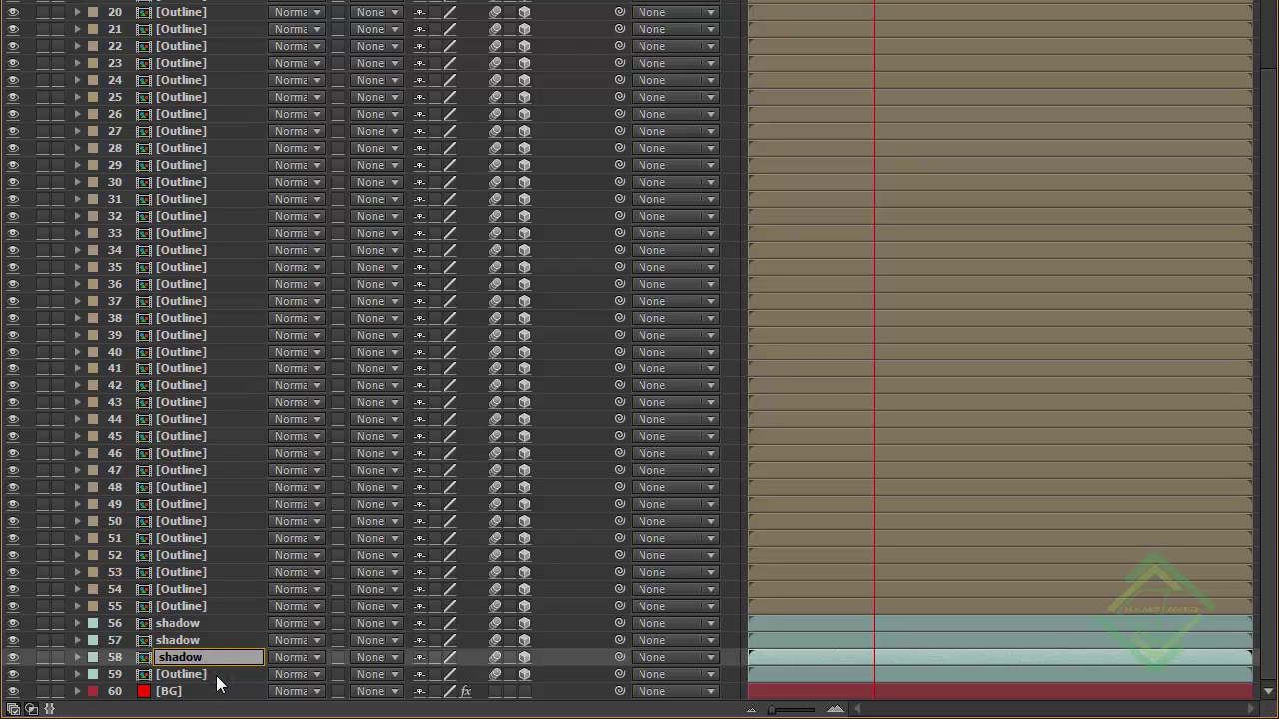
click(217, 678)
key(Return)
key(ctrl+v)
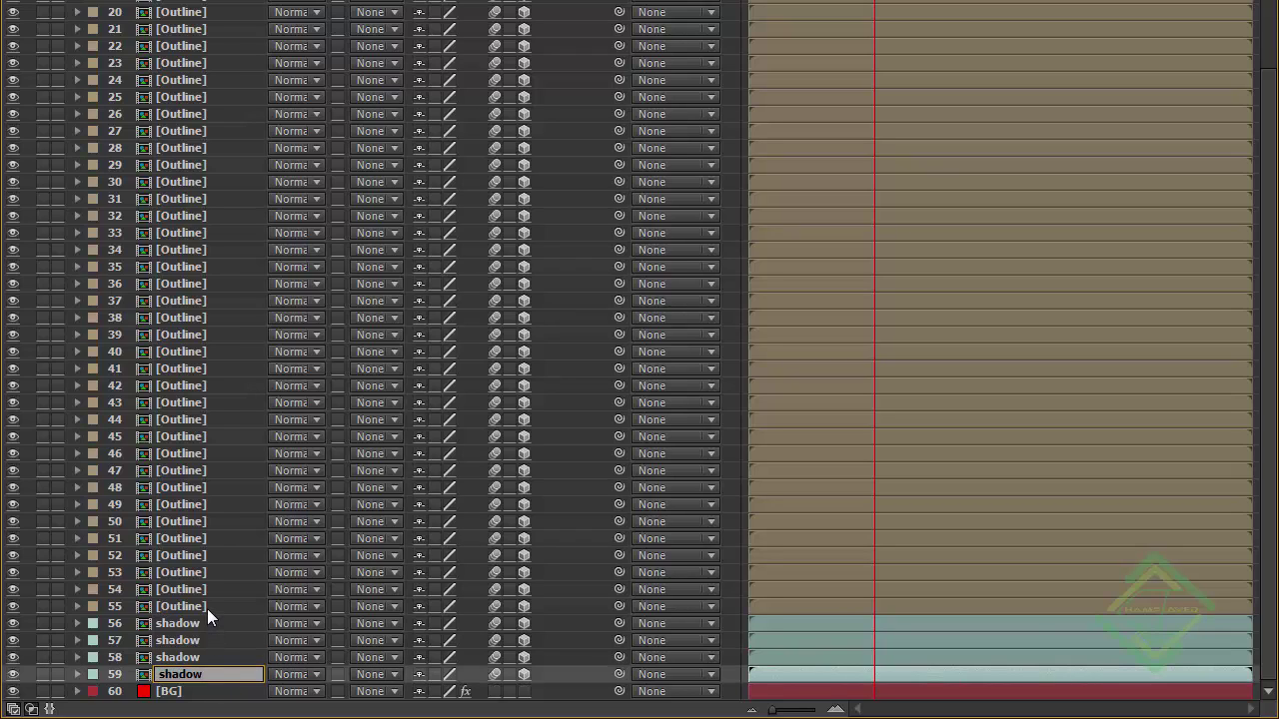
Go to 0 seconds and apply Brightness & Contrast to the five Outline layers directly above the shadow layers, 51 to 55.
click(207, 608)
key(Home)
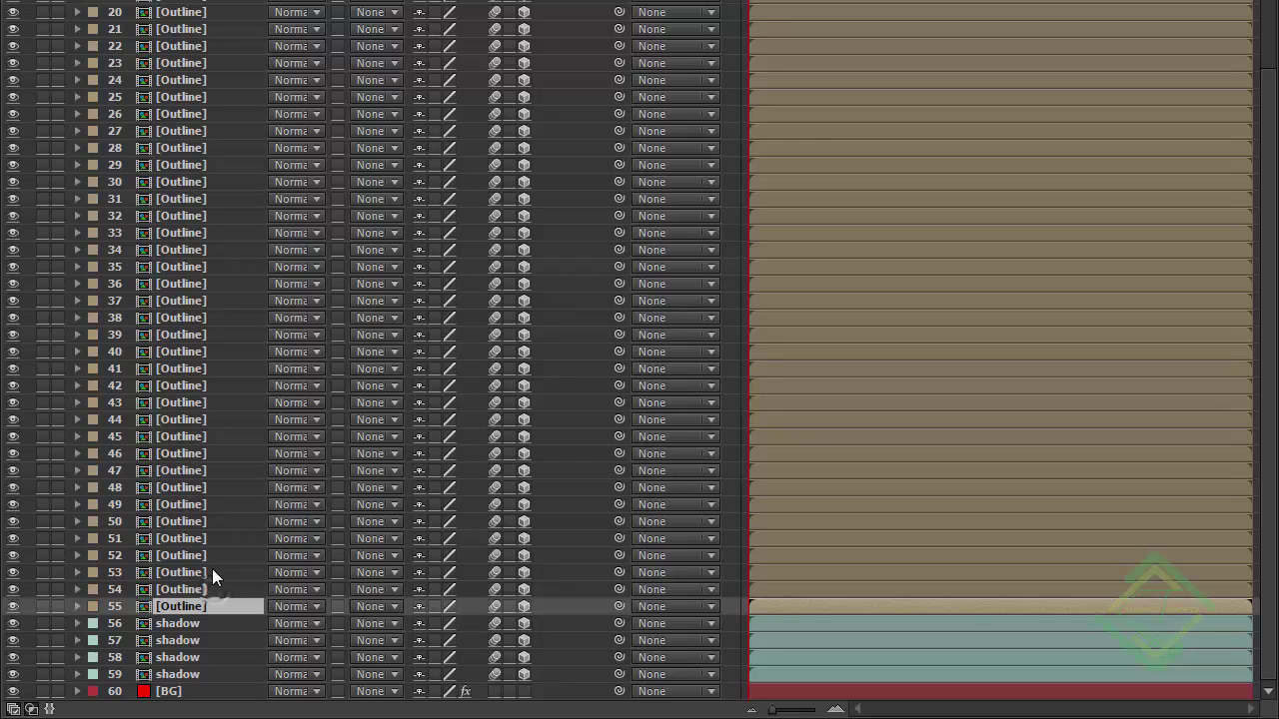
key(ctrl+shift+Up)
key(ctrl+shift+Up)
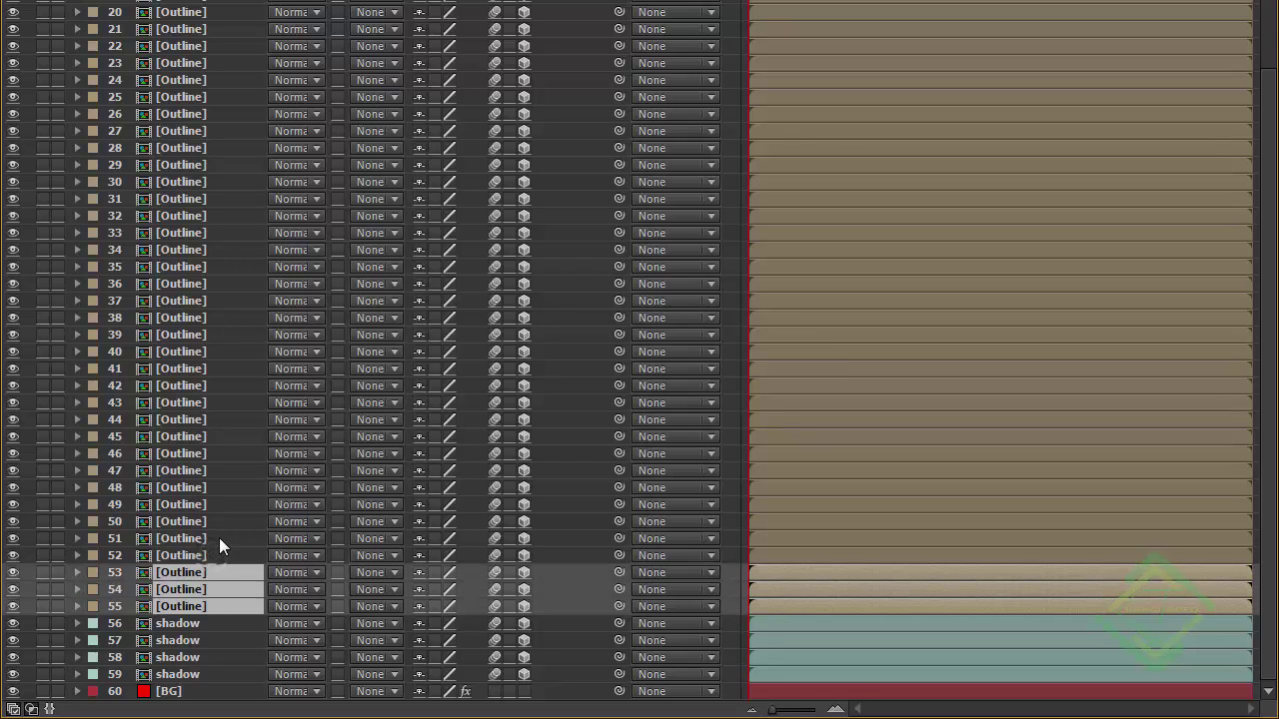
key(ctrl+shift+Up)
key(ctrl+shift+Up)
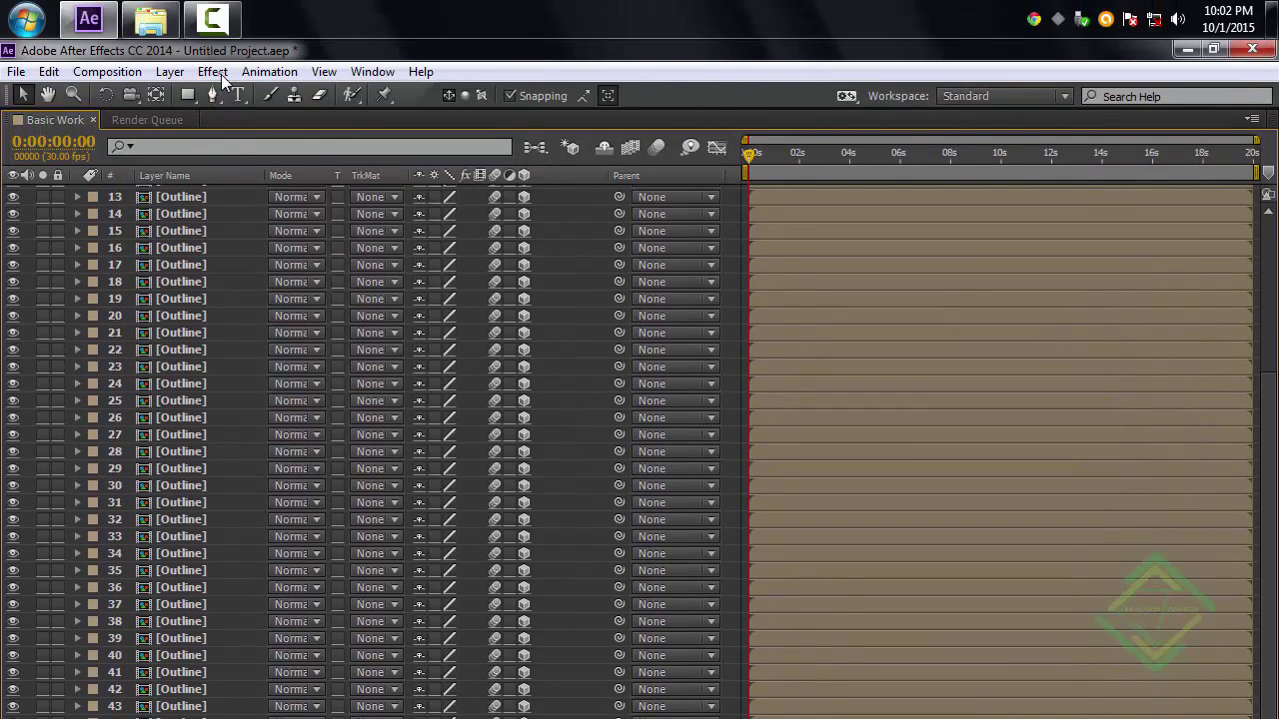
click(212, 71)
mouse_move(271, 278)
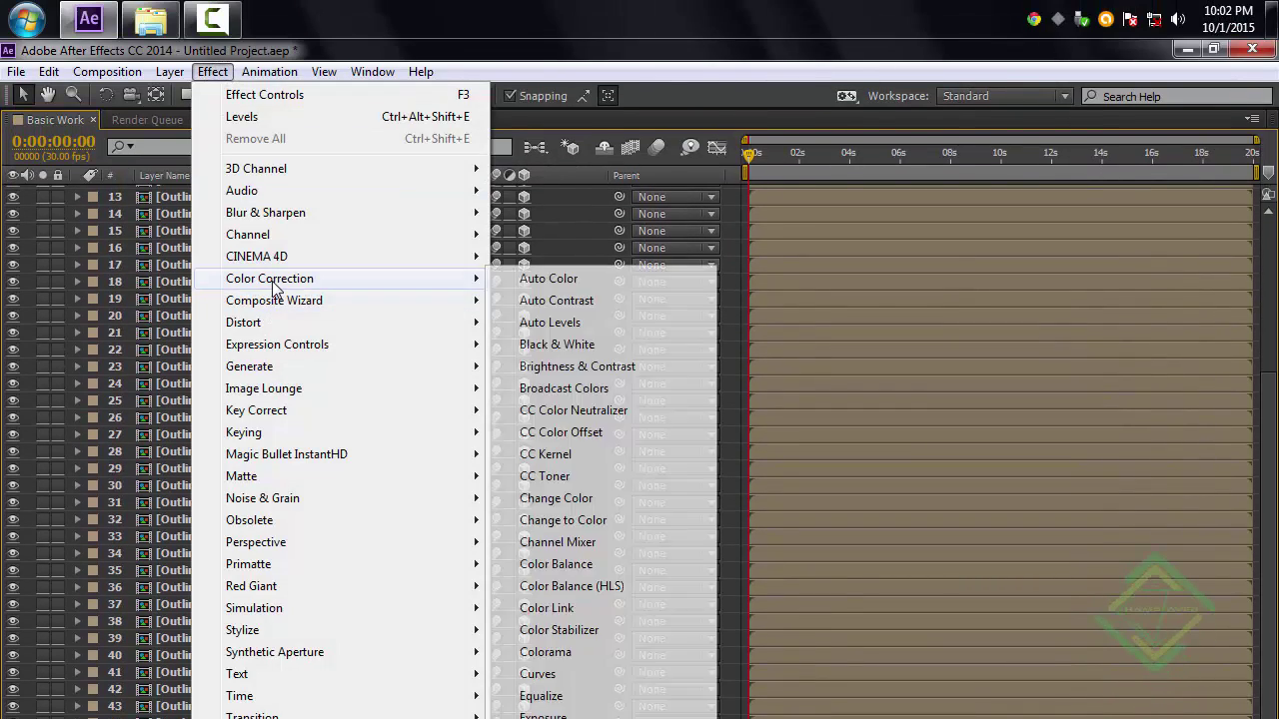
click(575, 370)
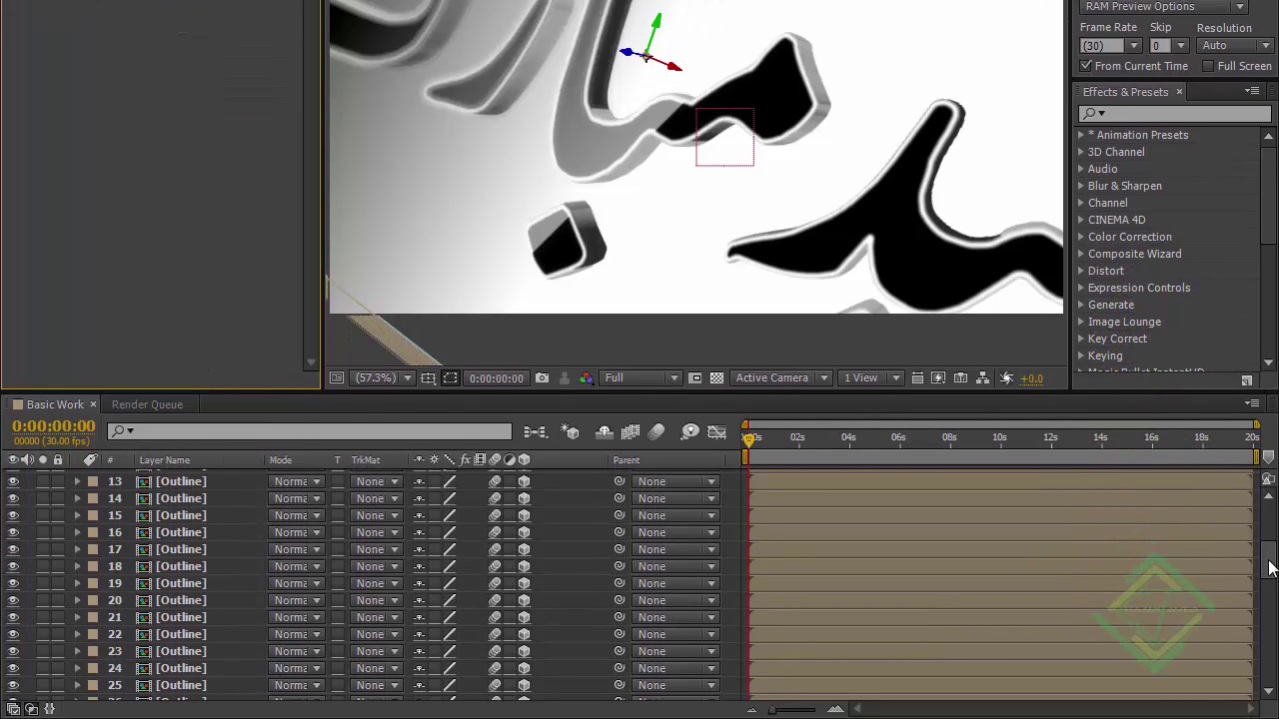
Select only Outline layer 51, the uppermost of the five with Brightness & Contrast, to open its effect settings.
drag(1268, 562, 1266, 674)
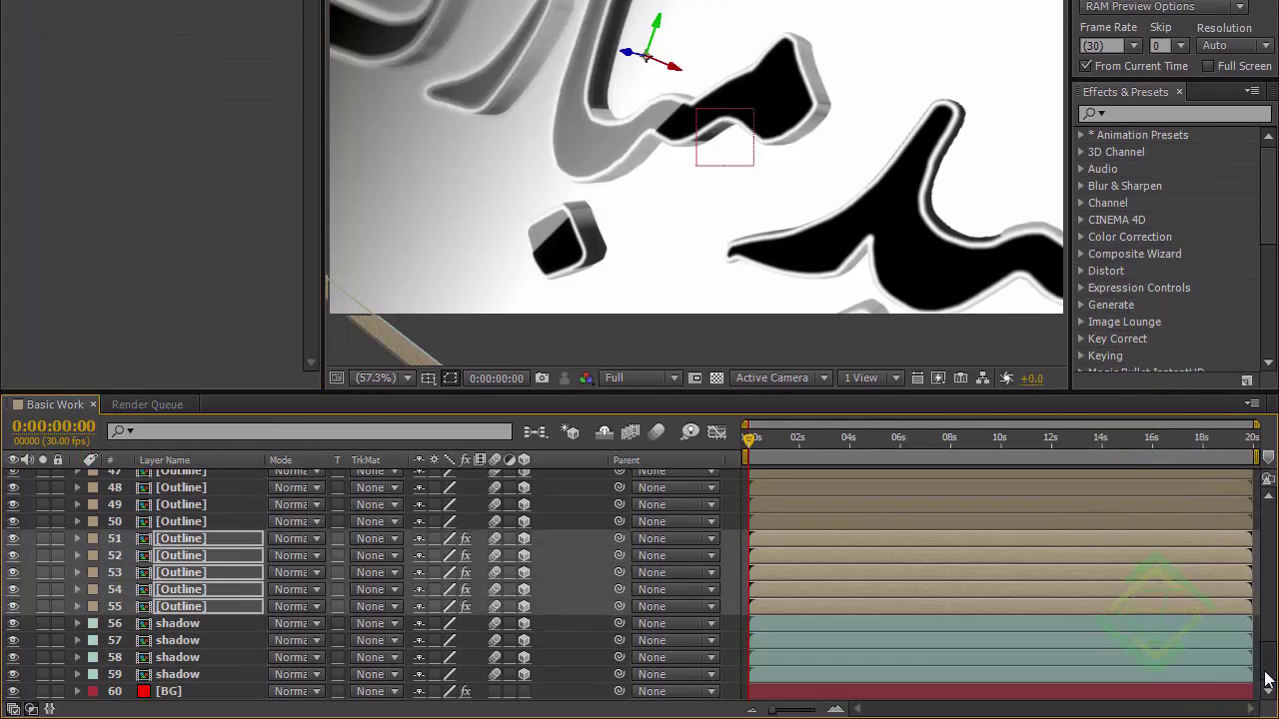
click(238, 524)
click(190, 540)
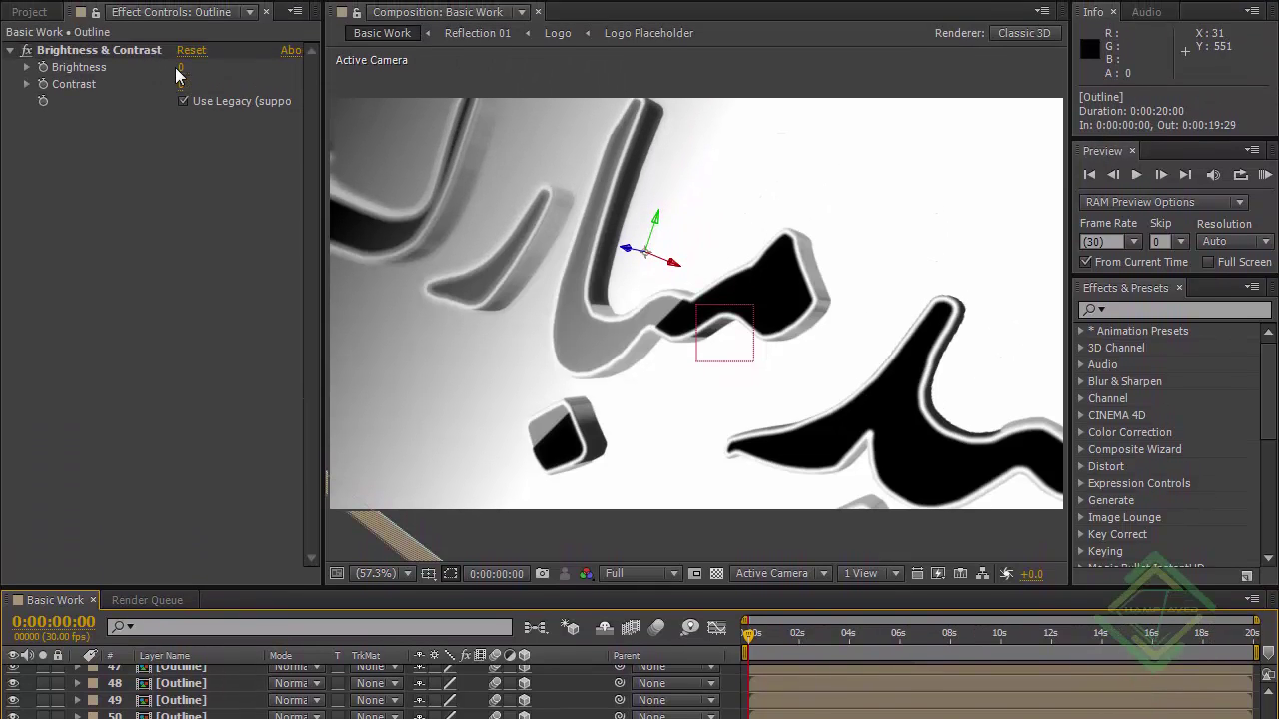
Lower the Brightness of Outline layers 51 and 52, setting layer 52 to -20.
click(184, 74)
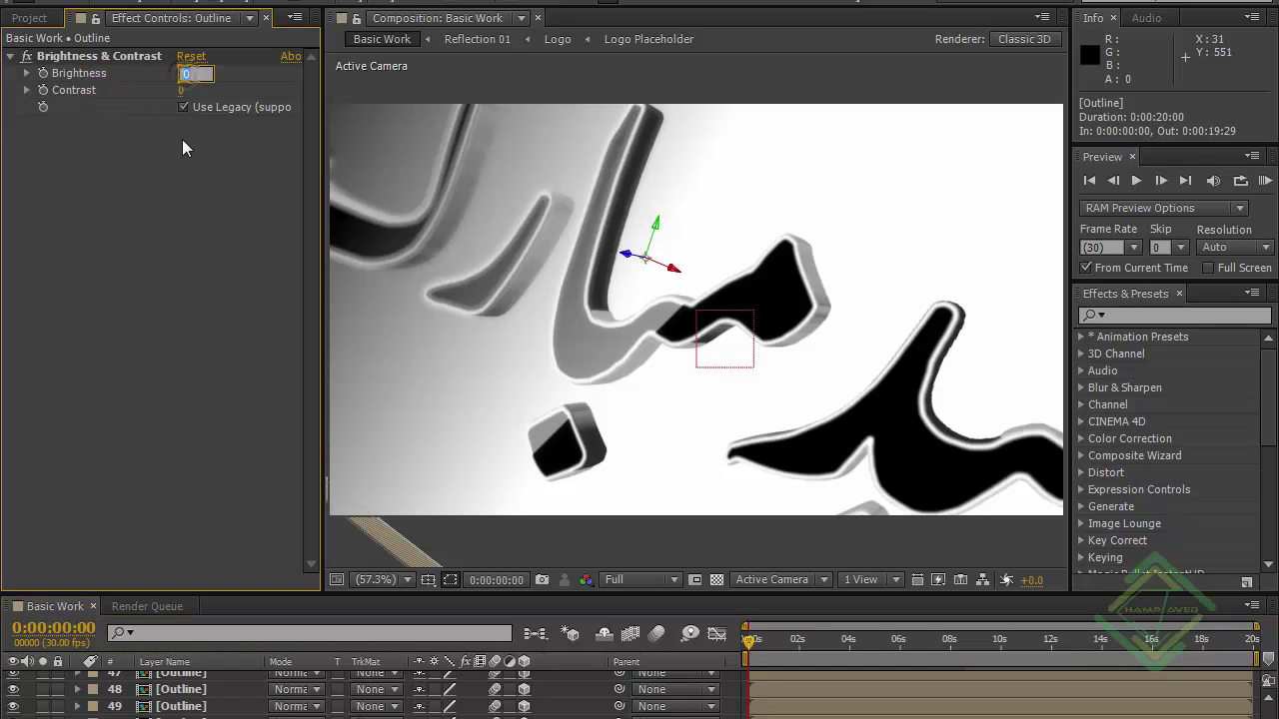
text(-)
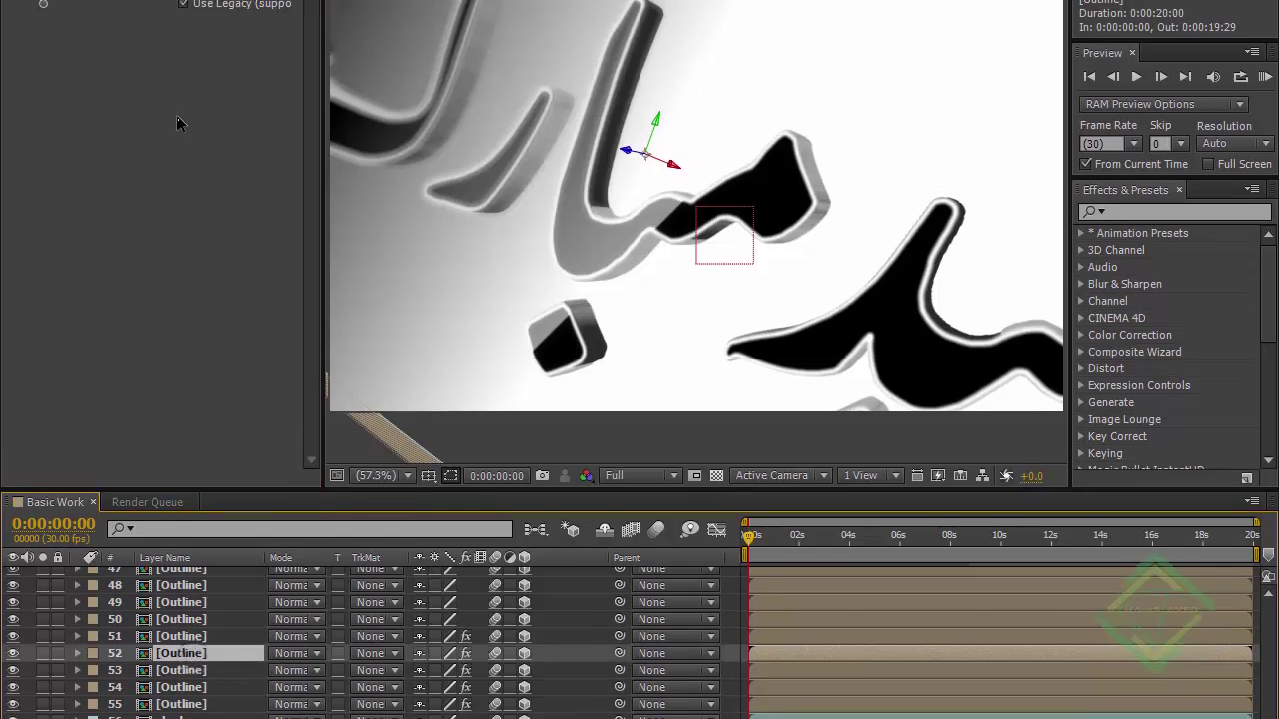
text(20)
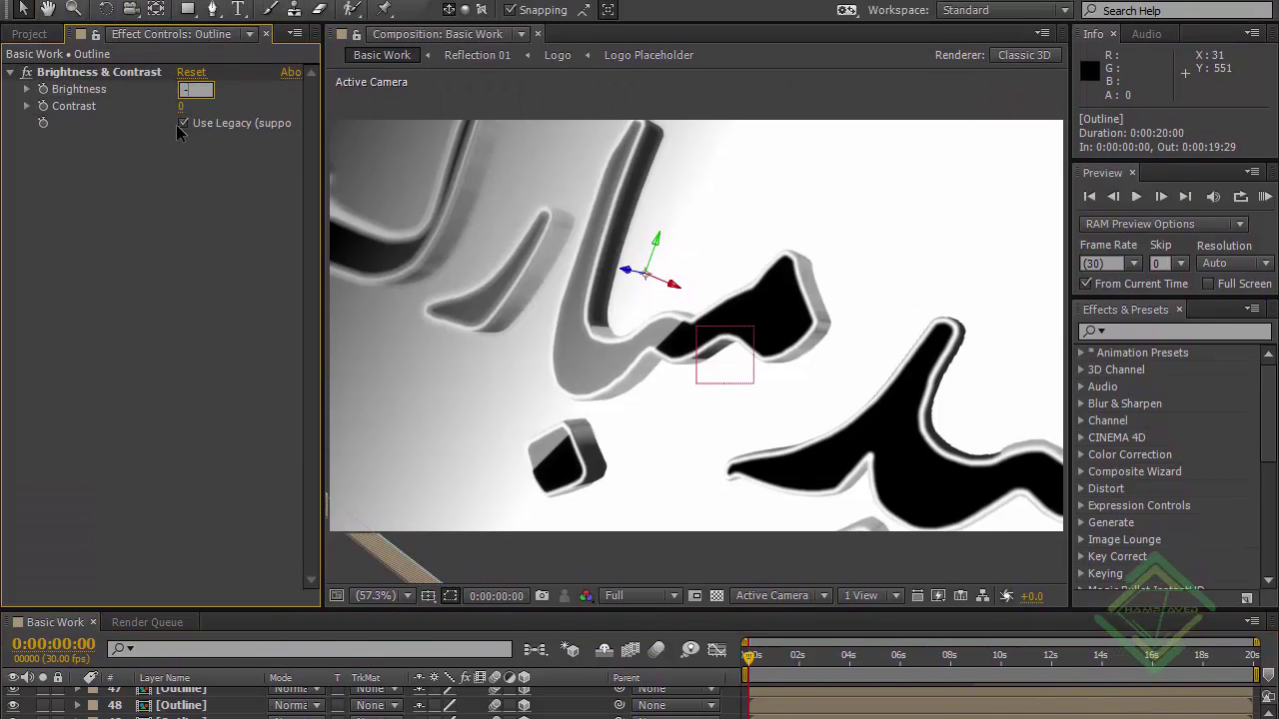
key(Return)
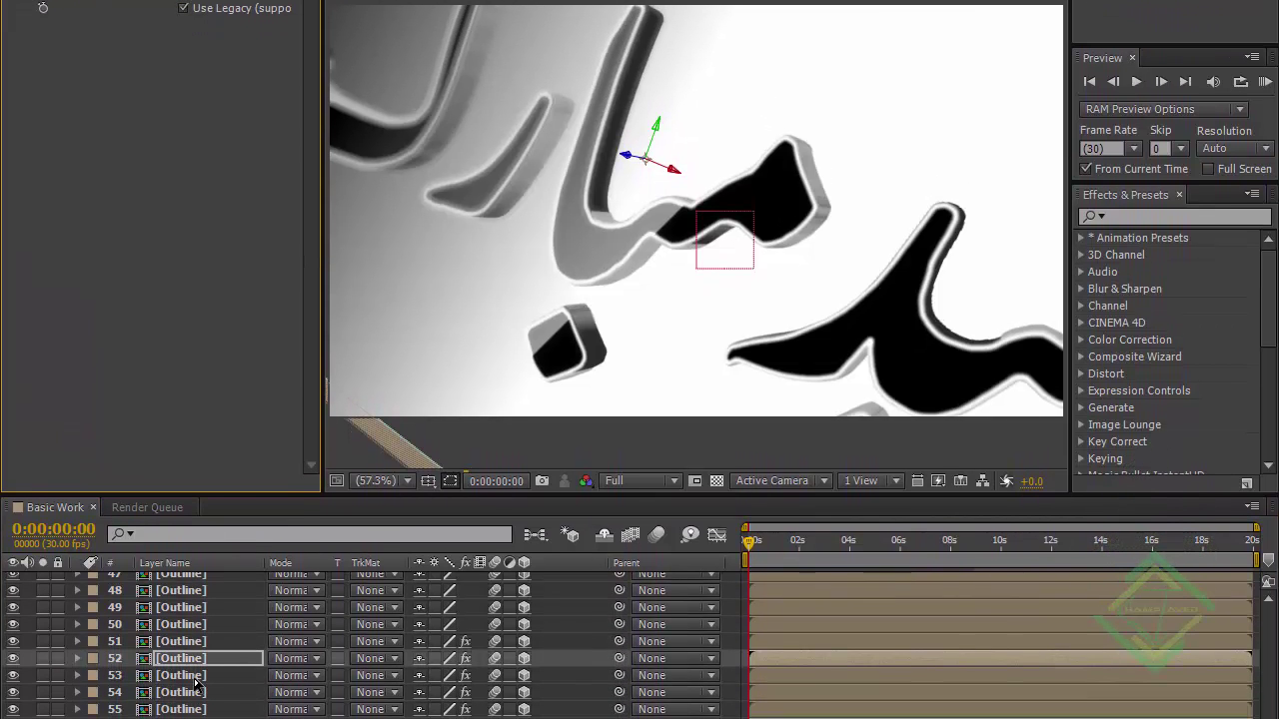
Lower the Brightness of Outline layers 53, 54 and 55, setting layer 55 to -50.
click(195, 681)
click(184, 78)
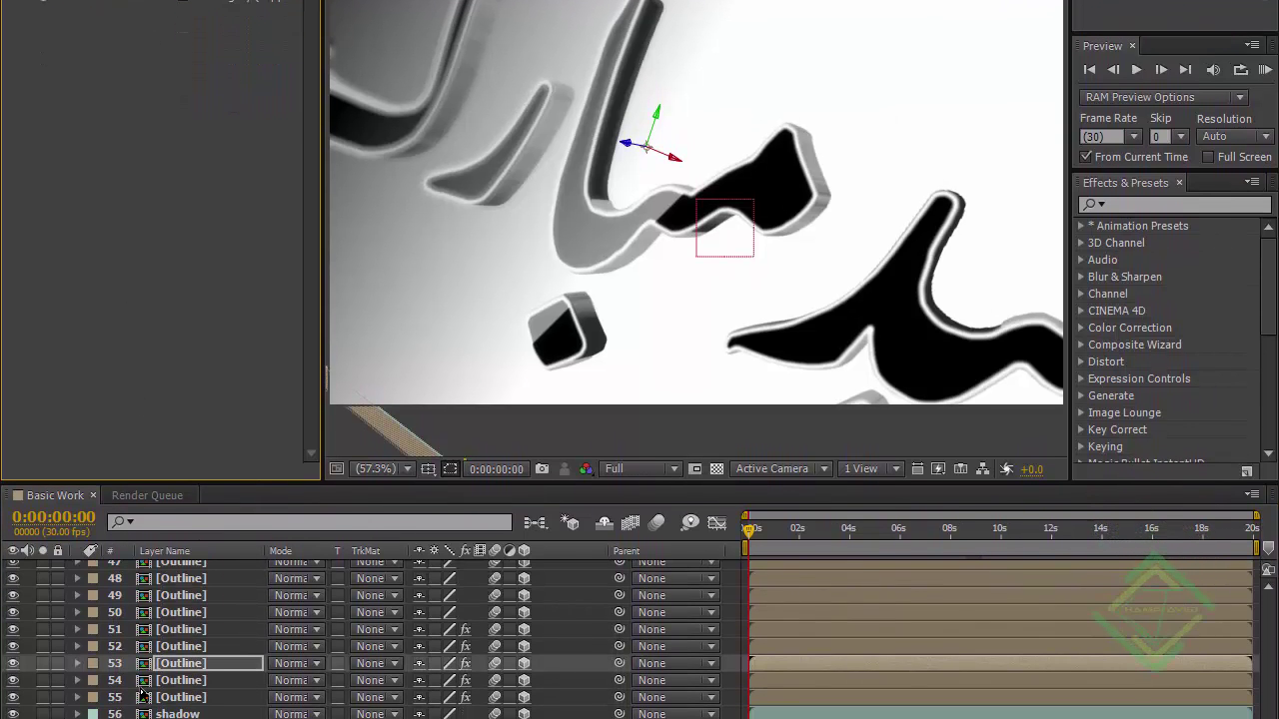
click(168, 682)
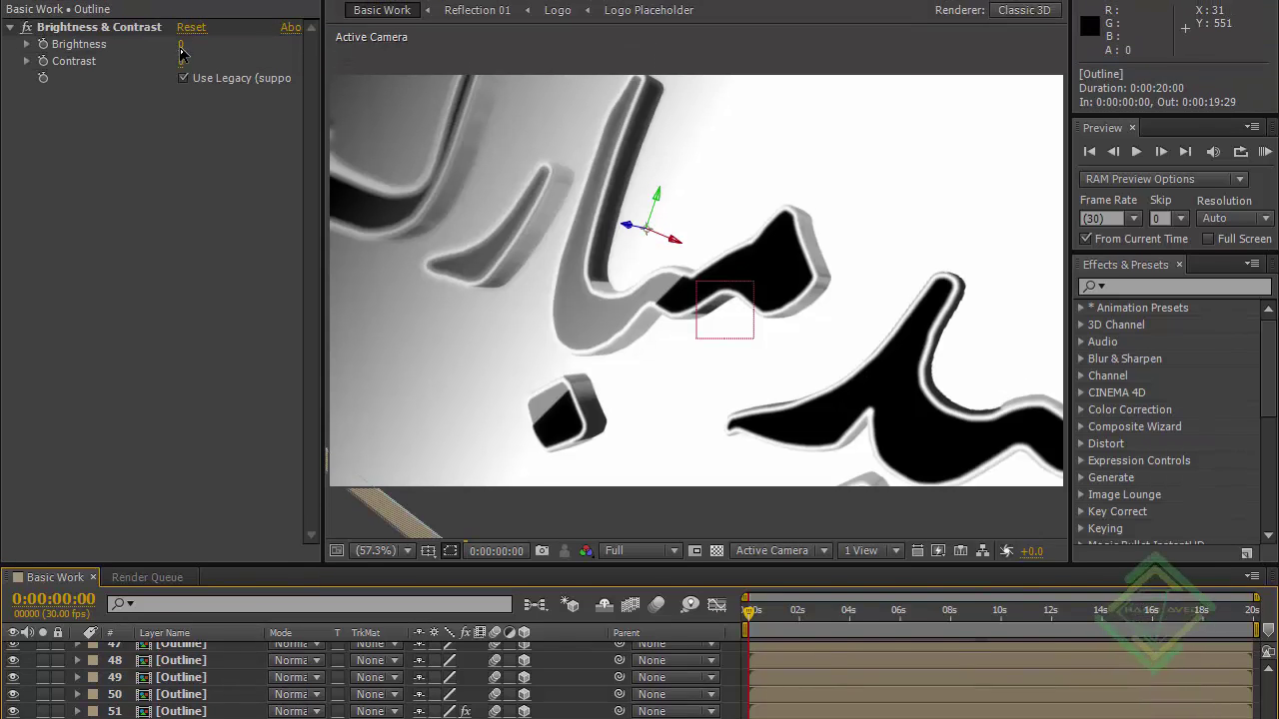
click(182, 45)
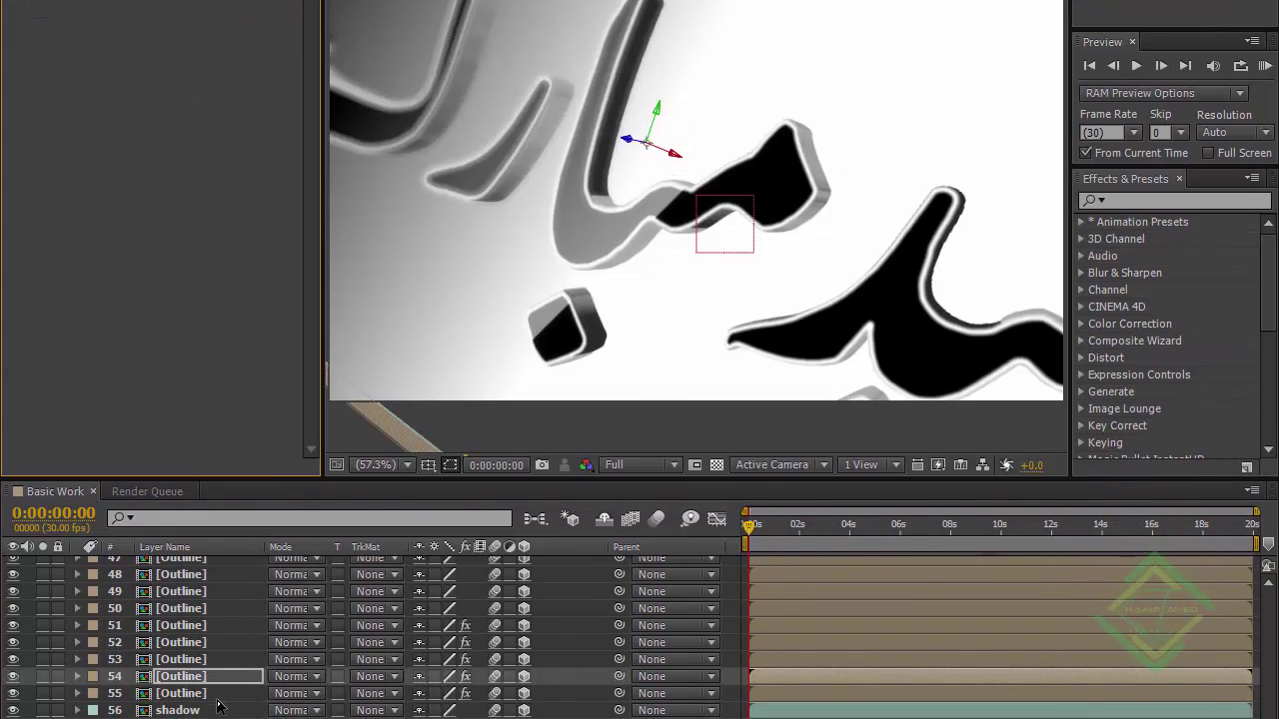
click(214, 696)
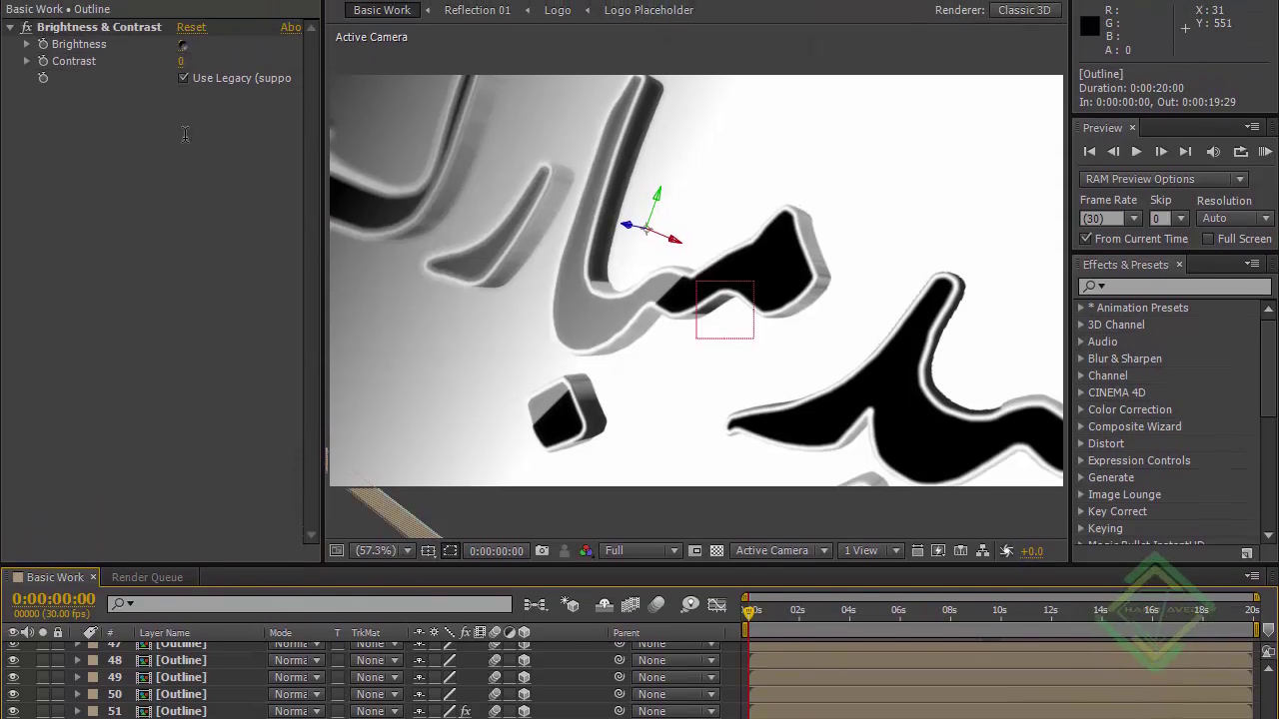
text(-50)
key(Return)
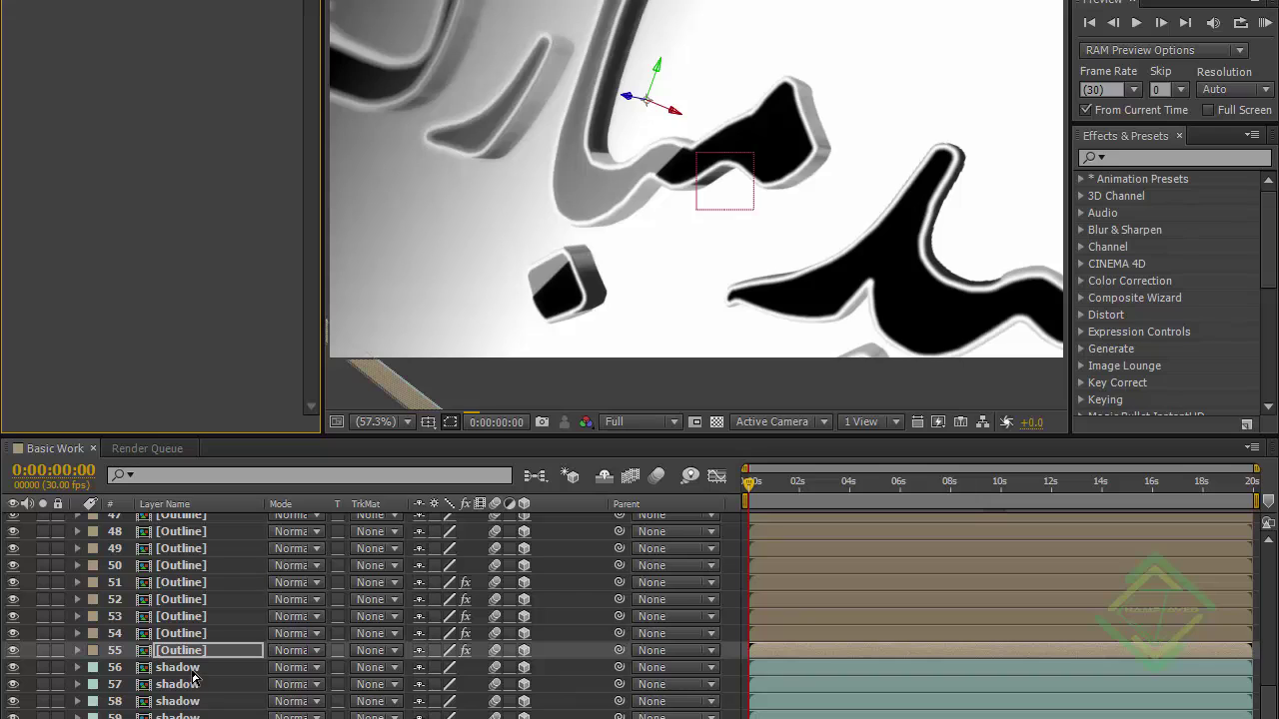
Apply the Drop Shadow effect to shadow layer 56.
click(188, 667)
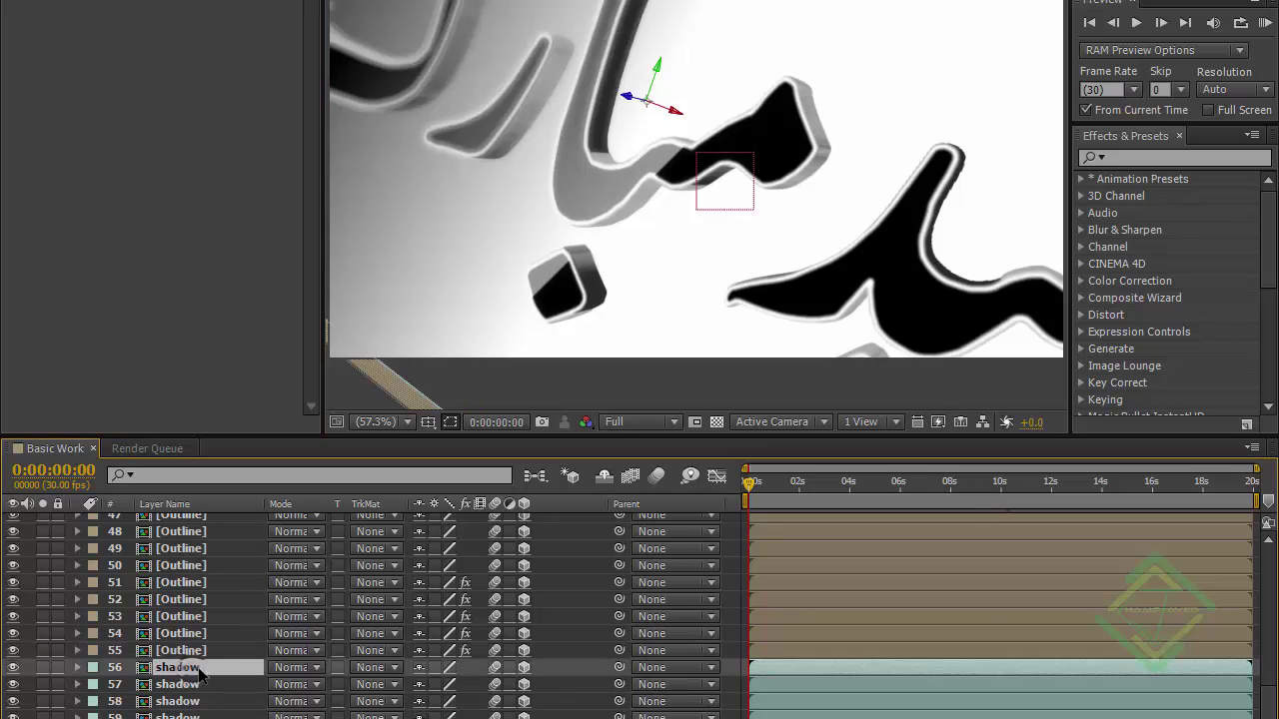
click(1158, 158)
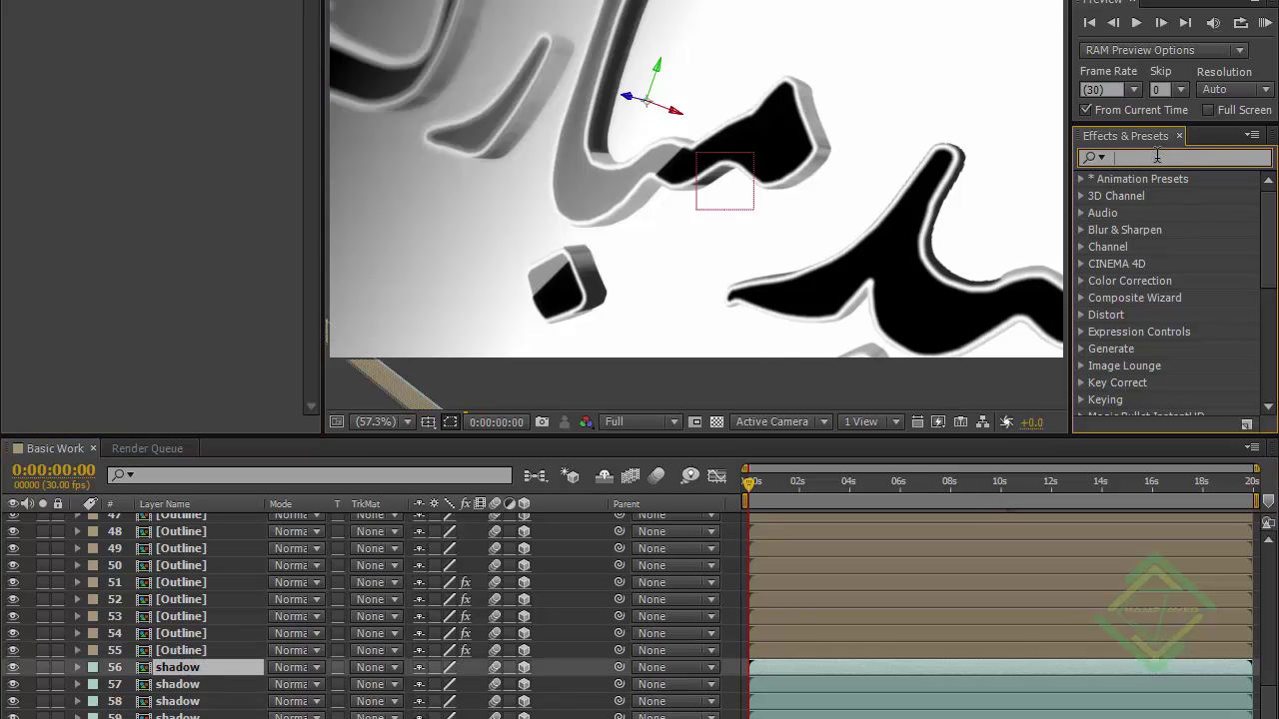
text(drop s)
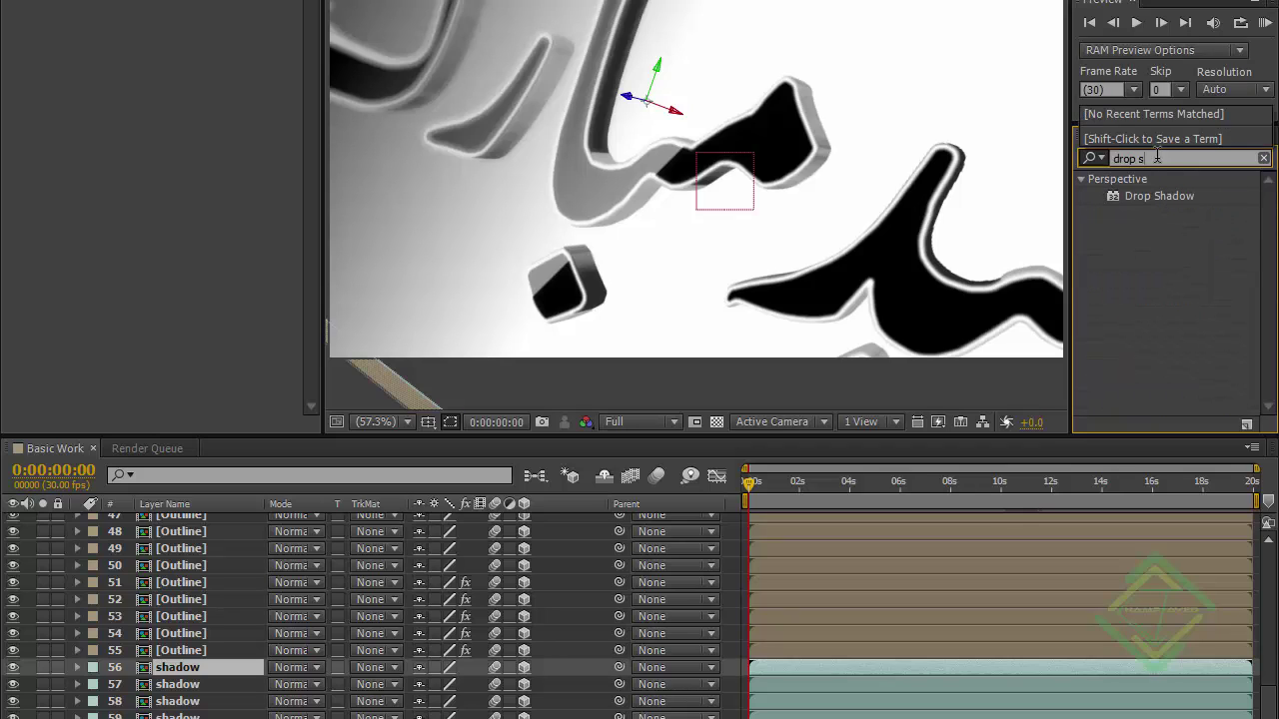
click(1157, 198)
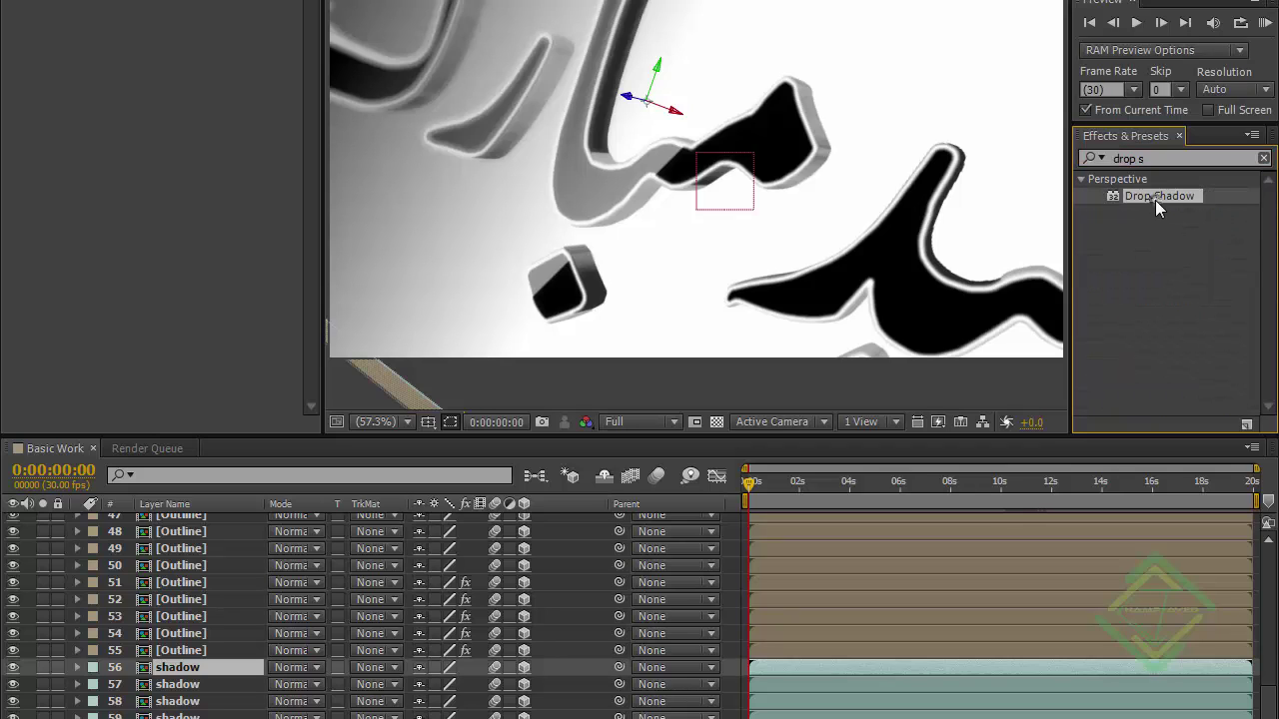
double_click(1155, 197)
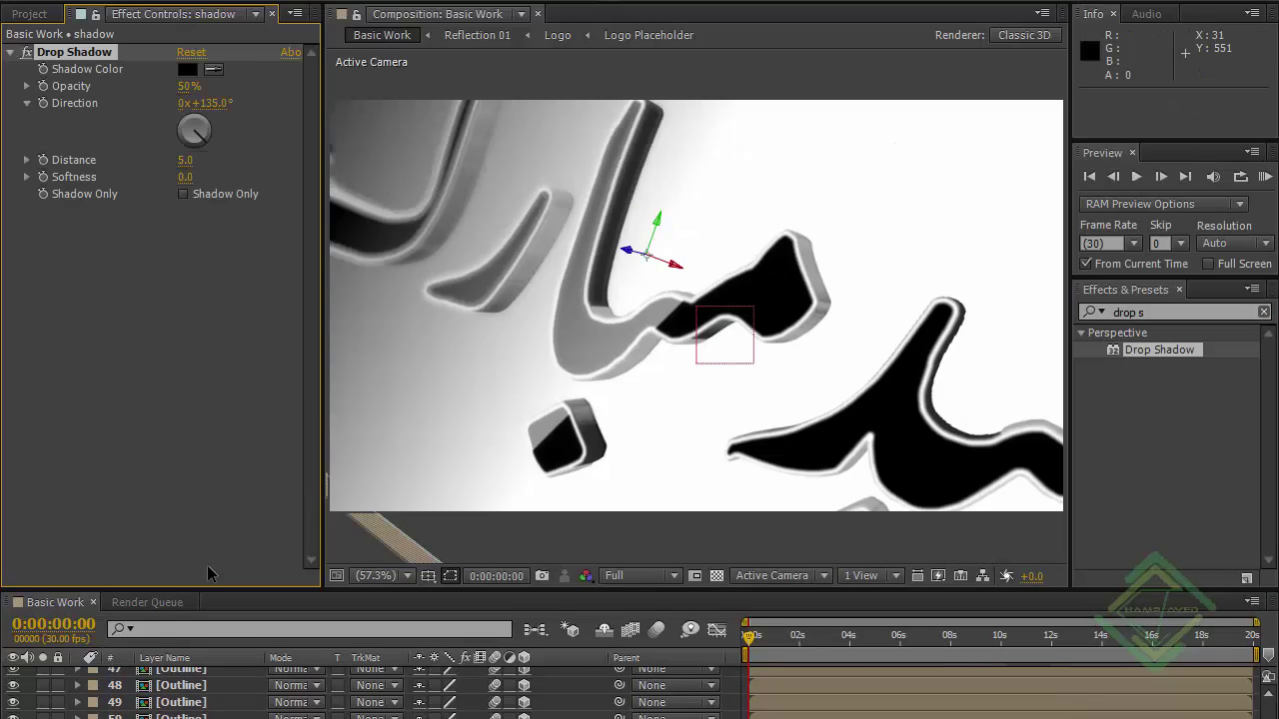
Set layer 56's Drop Shadow to 100% opacity, distance 0 and softness 5.
click(188, 88)
text(100)
key(Return)
click(186, 160)
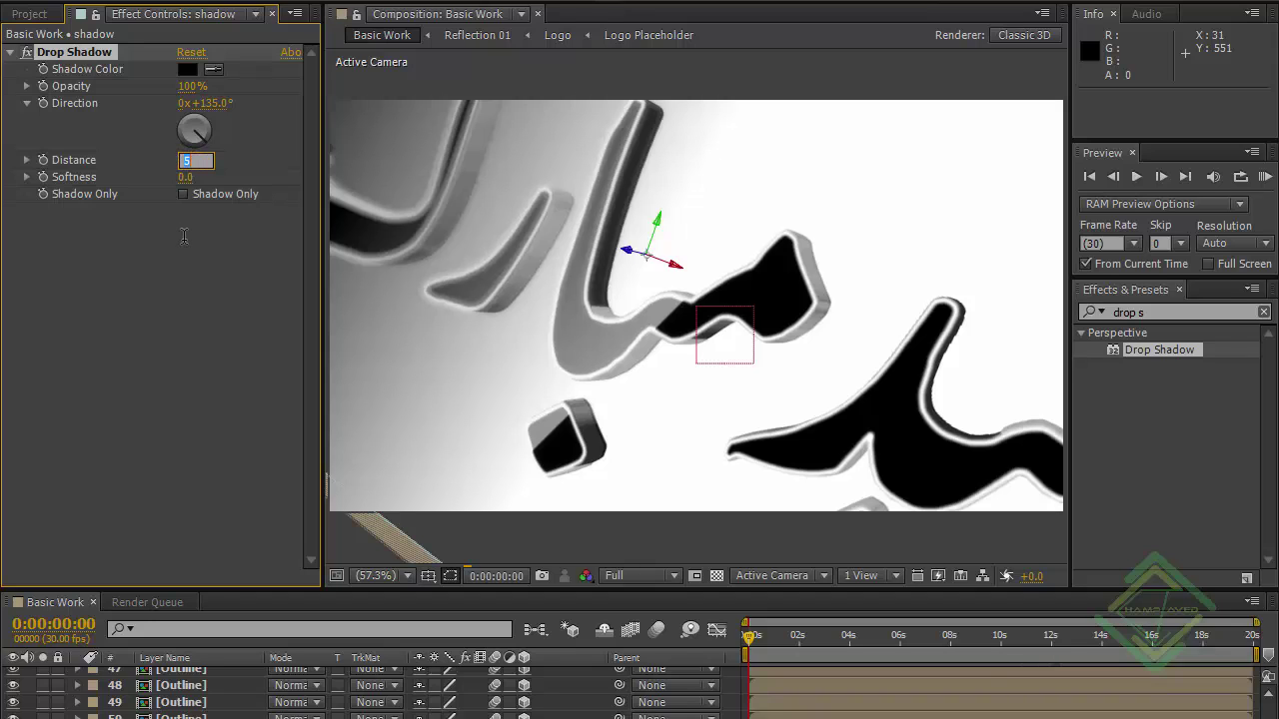
text(0)
key(Tab)
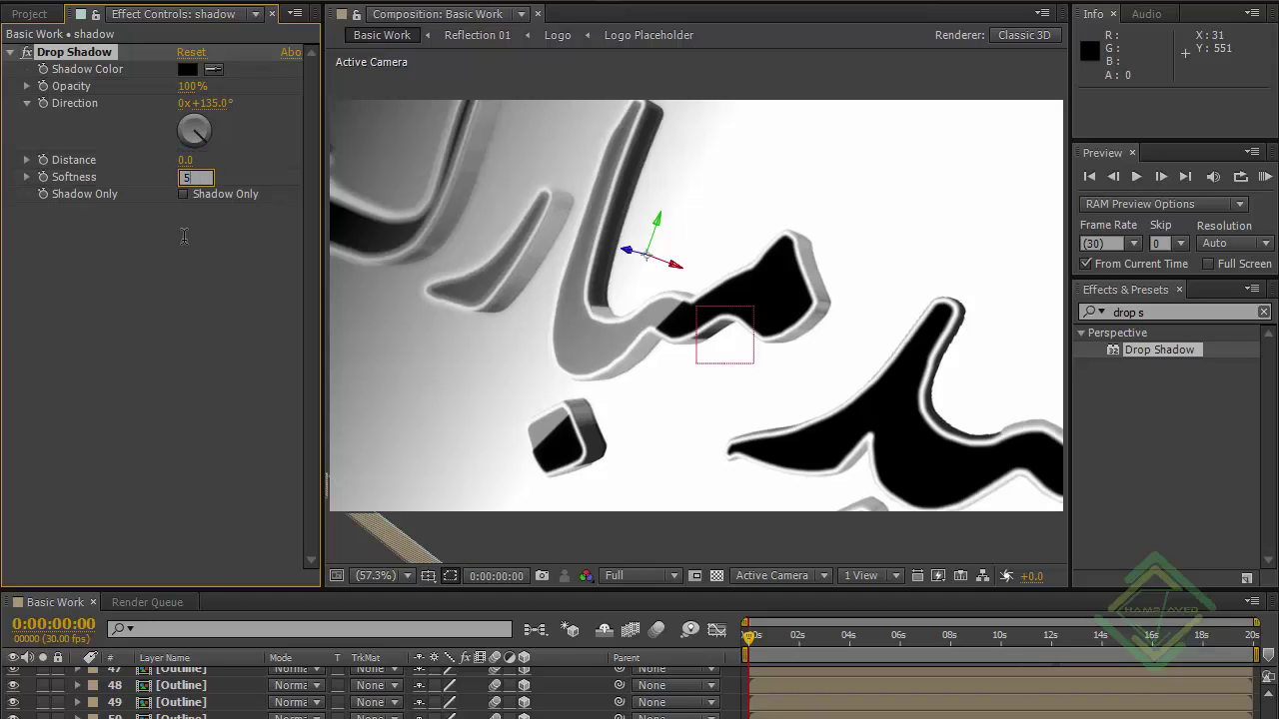
key(Return)
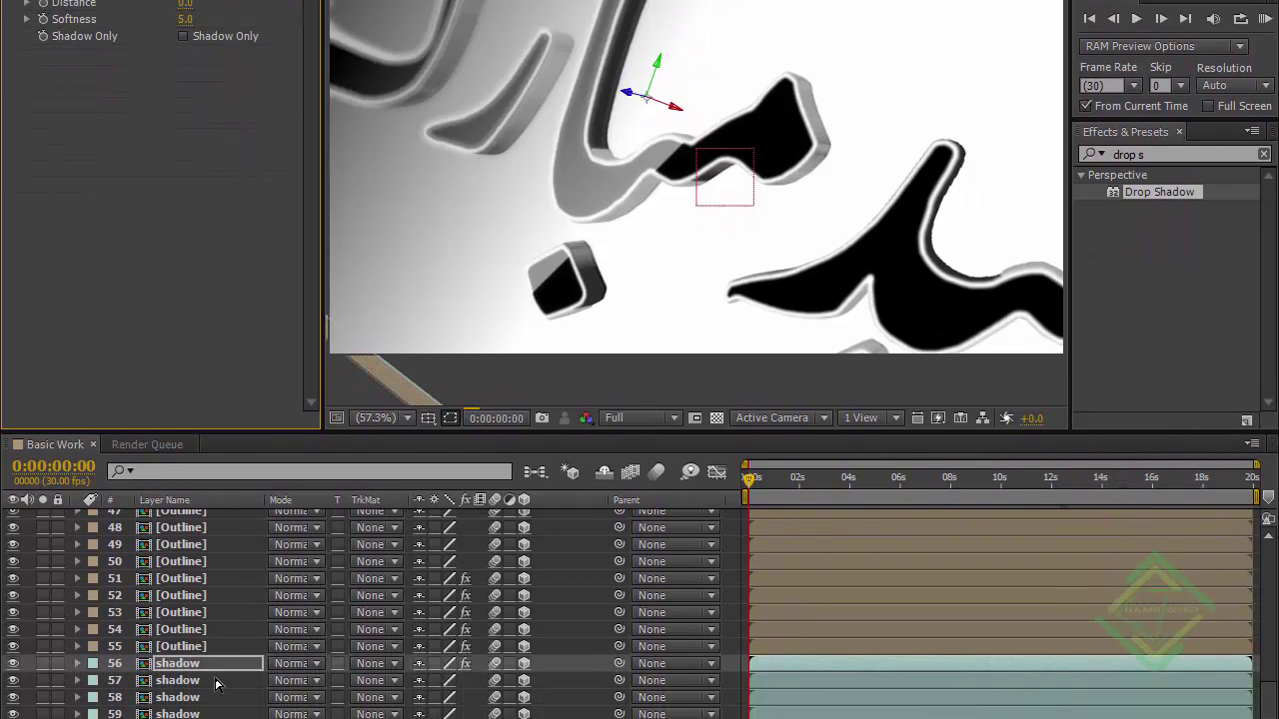
Paste the Drop Shadow effect onto shadow layer 57 and set its softness to 30.
click(217, 684)
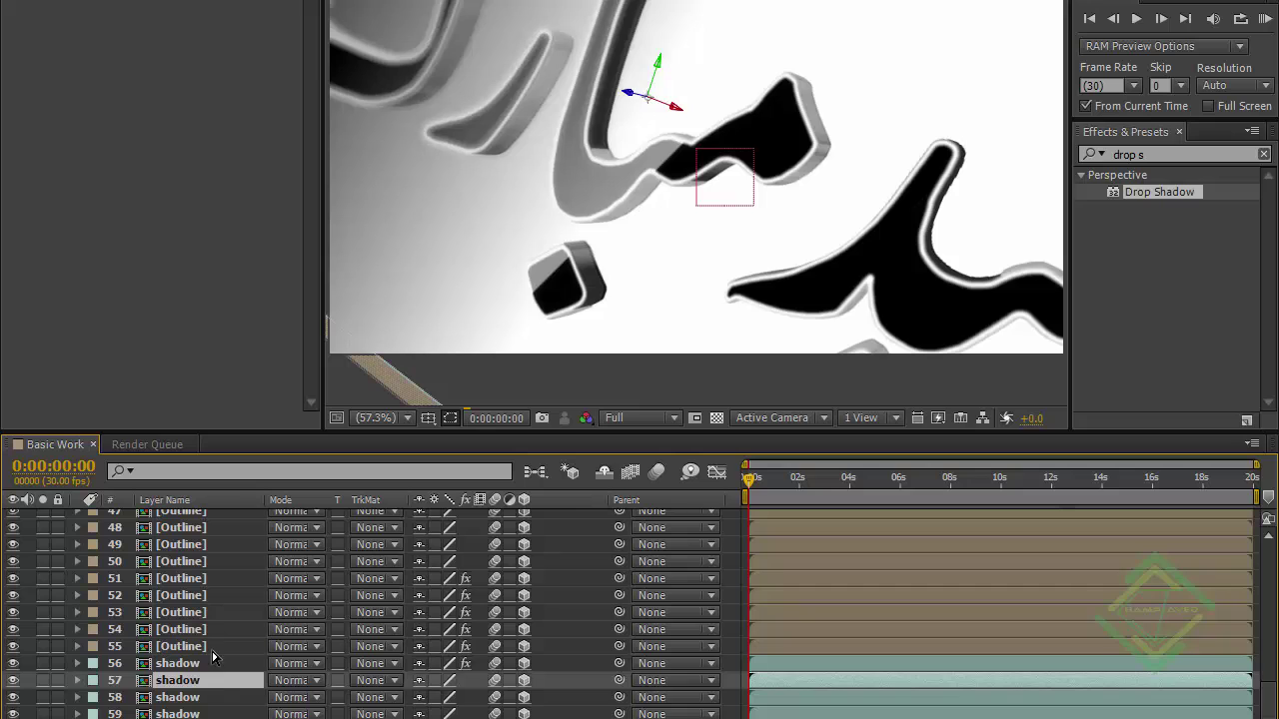
key(ctrl+v)
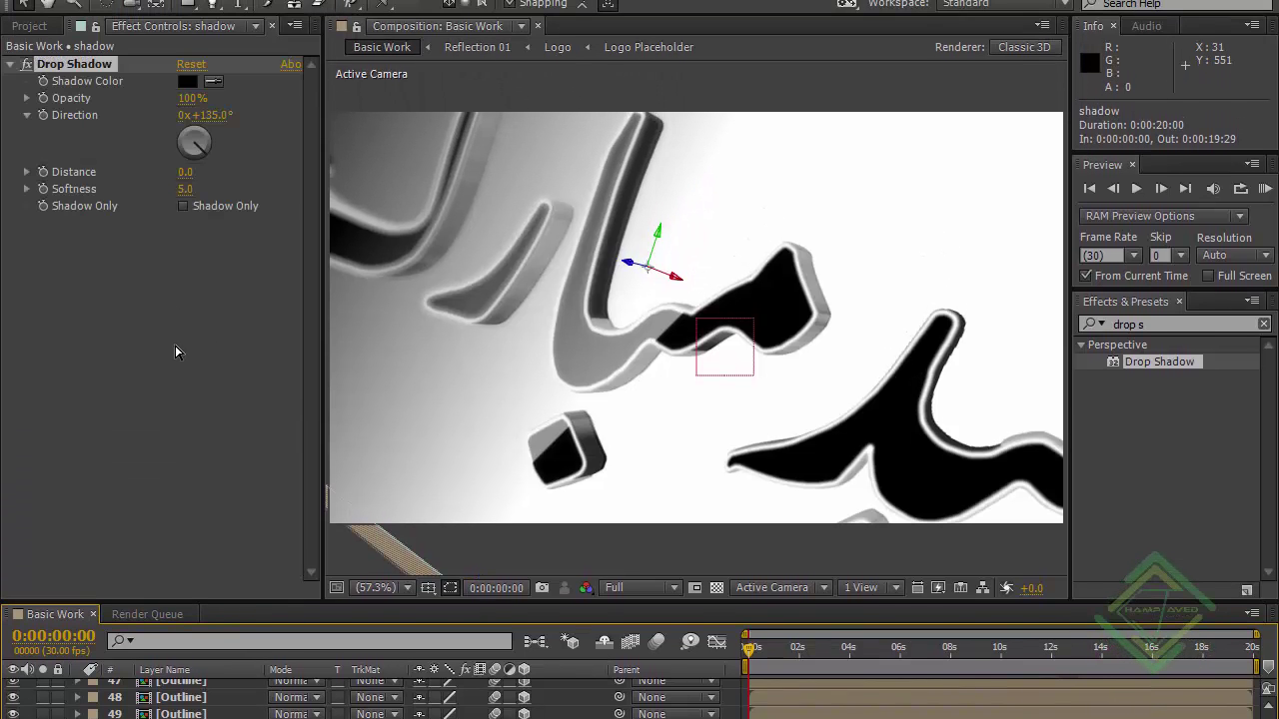
click(186, 189)
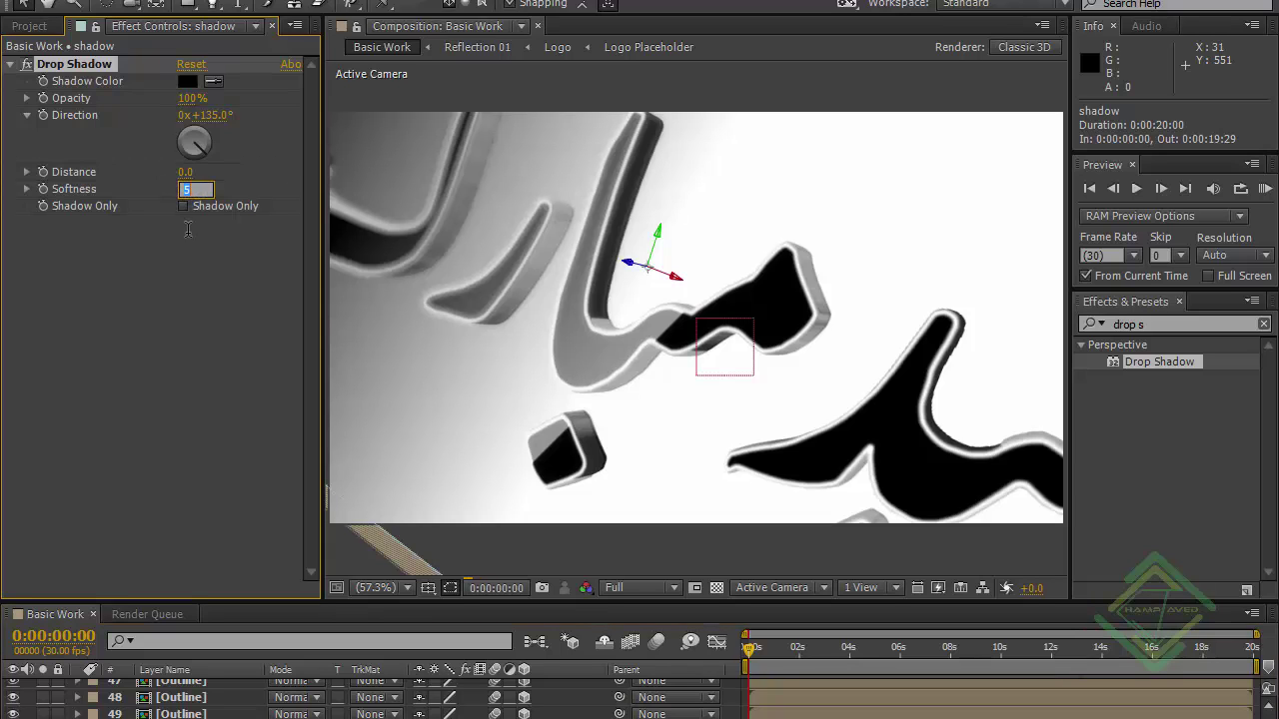
text(30)
key(Return)
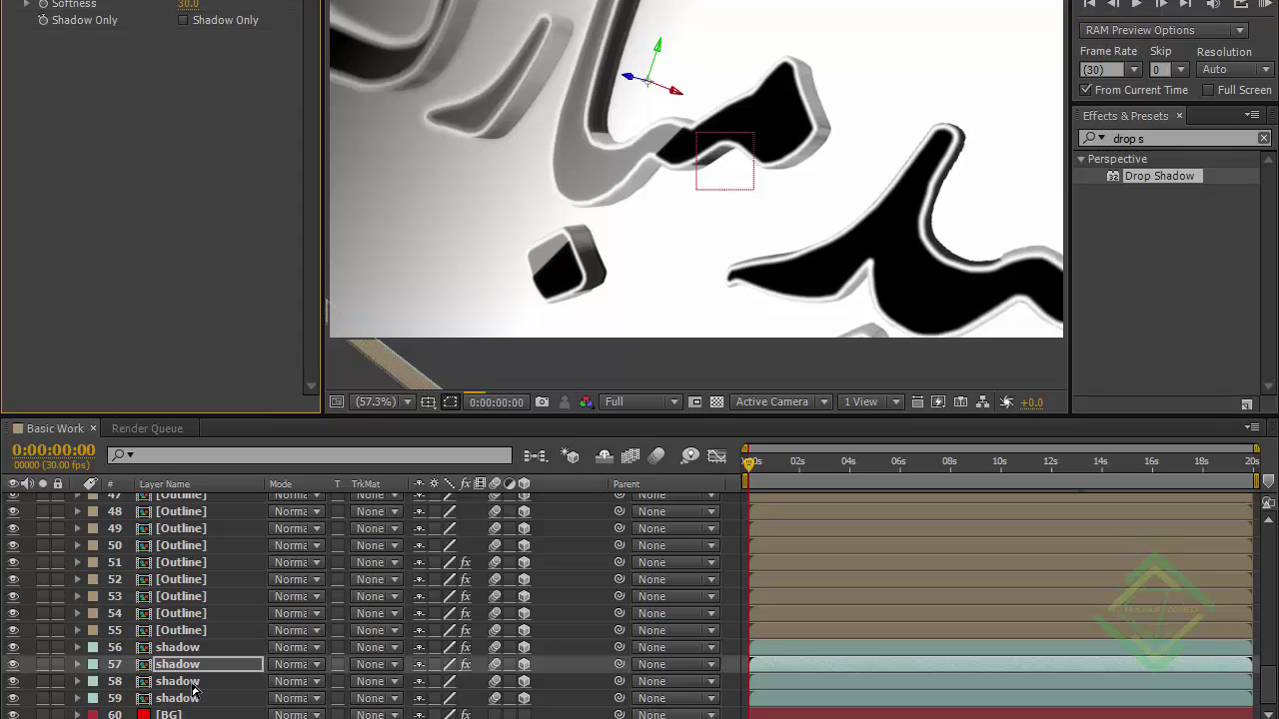
Paste the Drop Shadow effect onto shadow layers 58 and 59, setting layer 58's opacity to 30% and softness to 150.
click(191, 683)
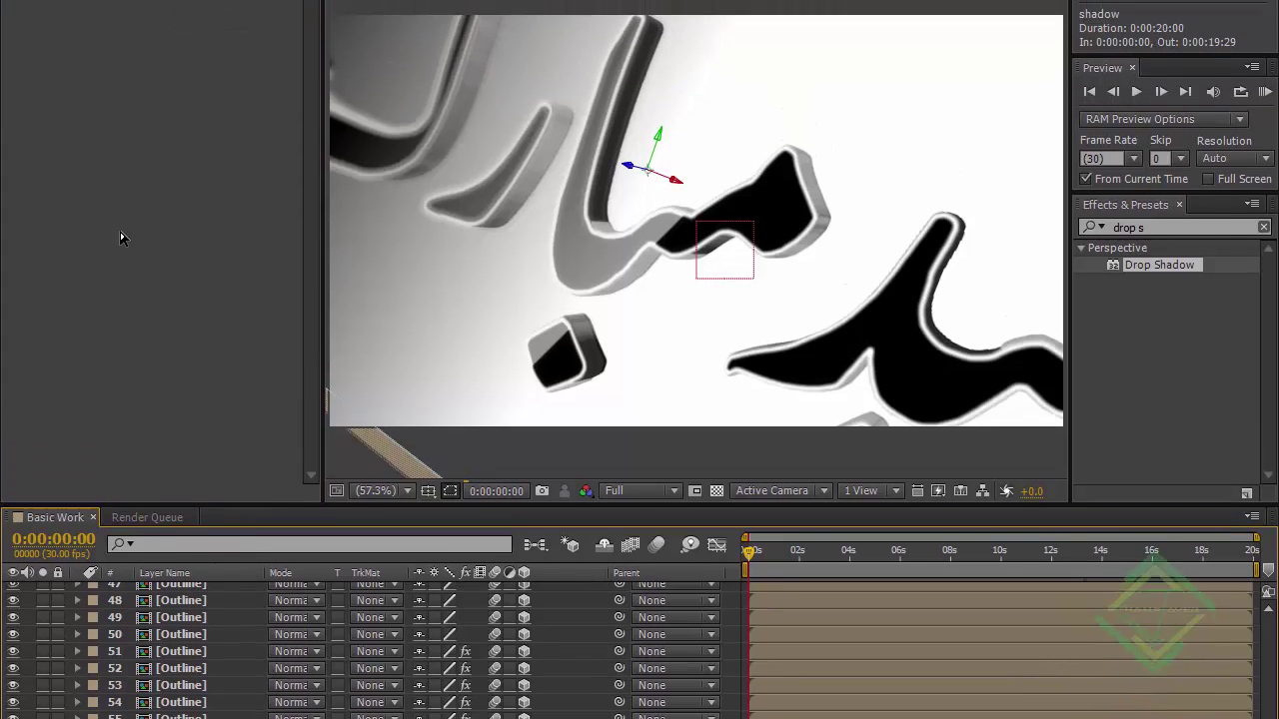
key(ctrl+v)
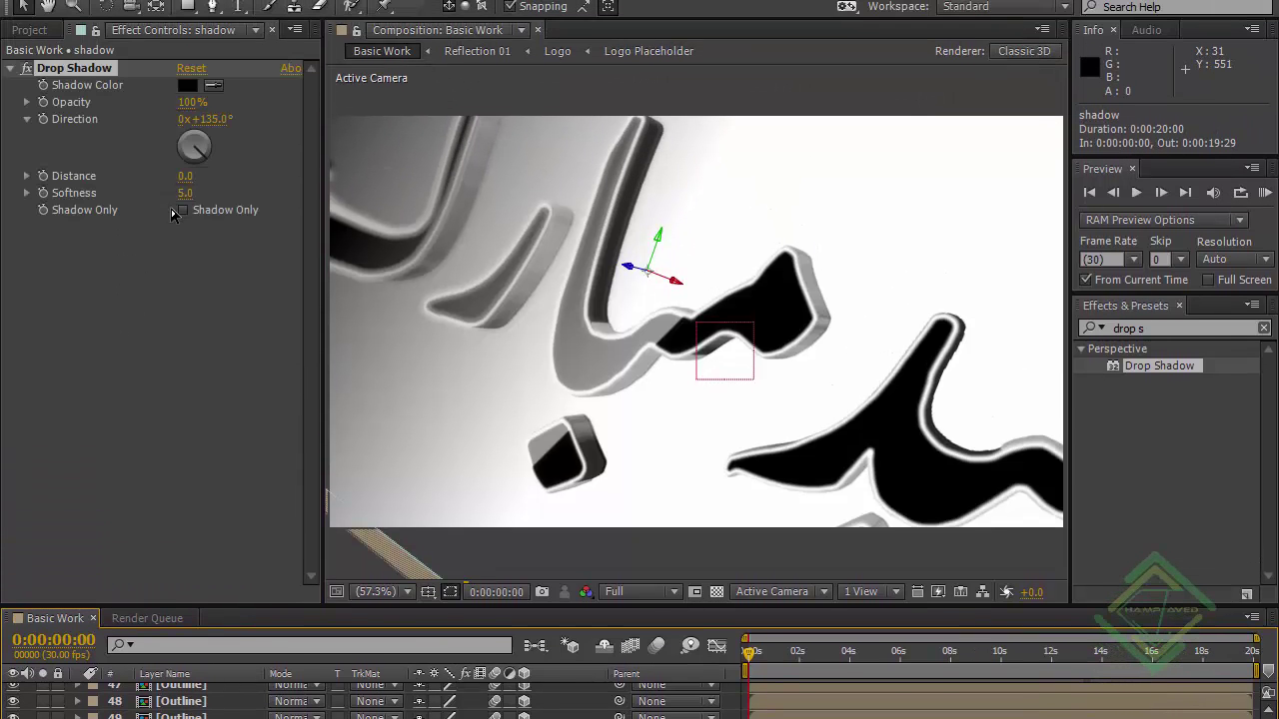
click(196, 104)
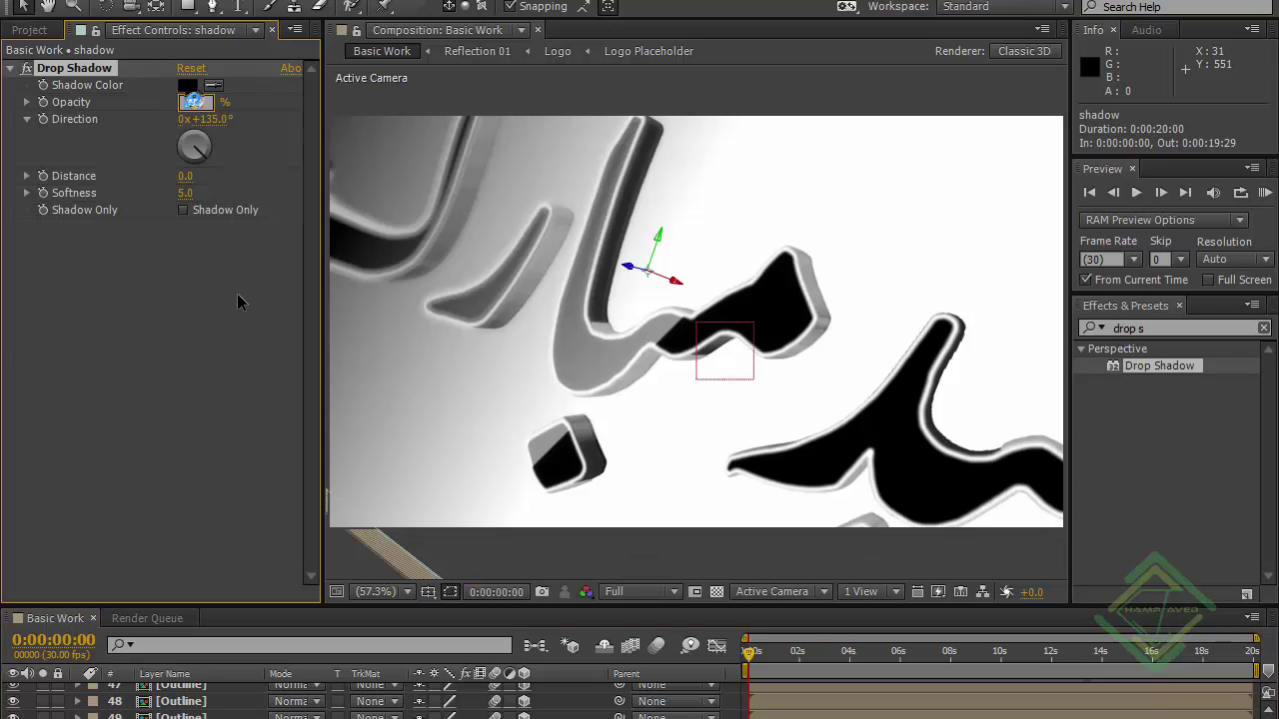
text(30)
key(Return)
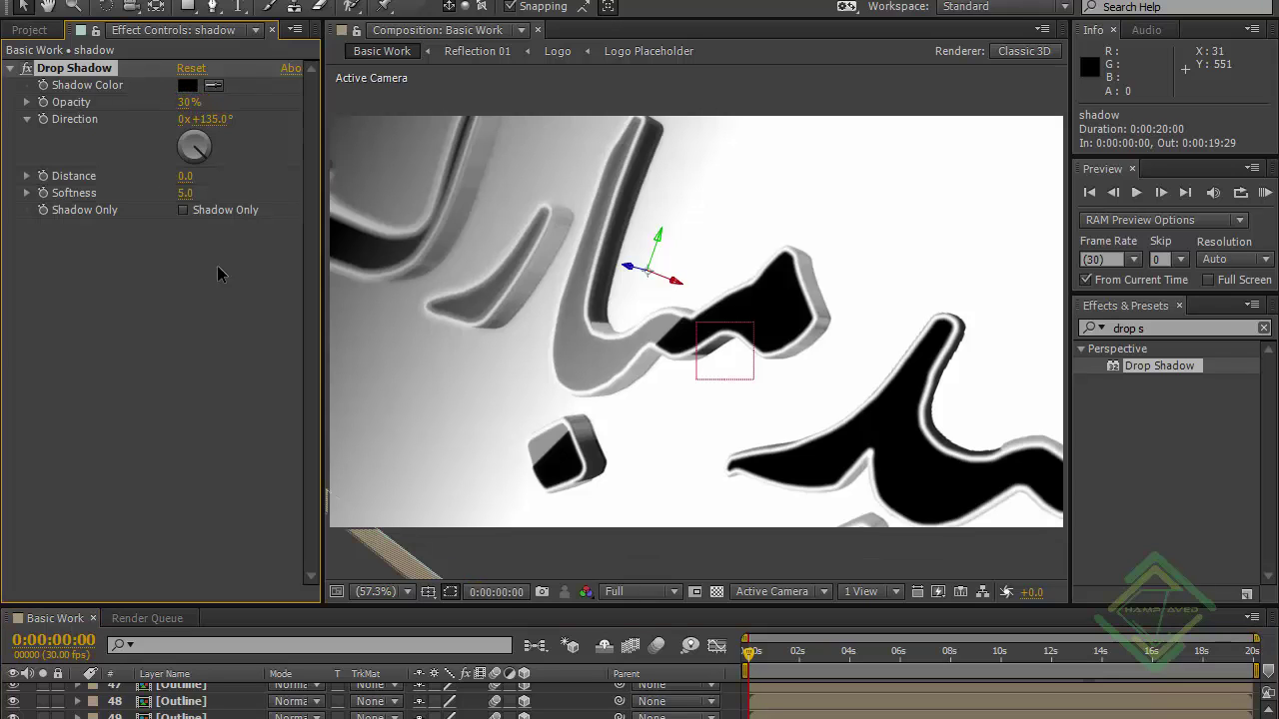
click(186, 193)
text(150)
key(Return)
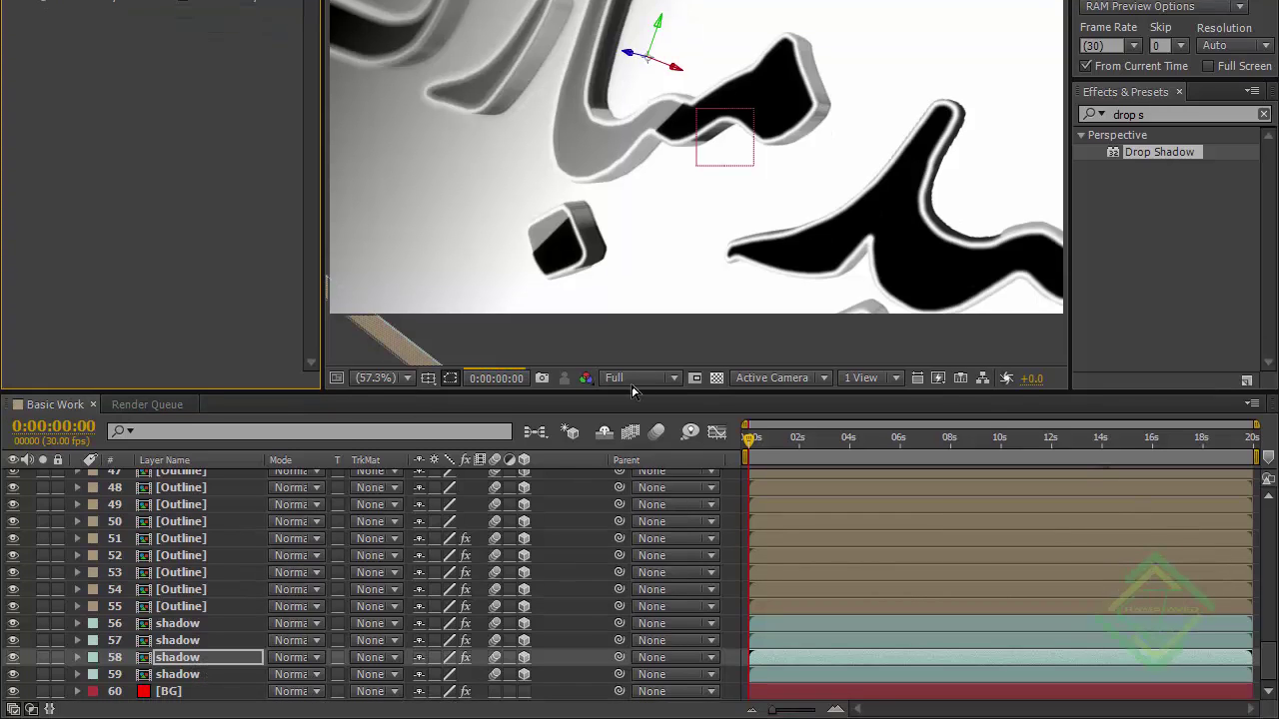
click(203, 677)
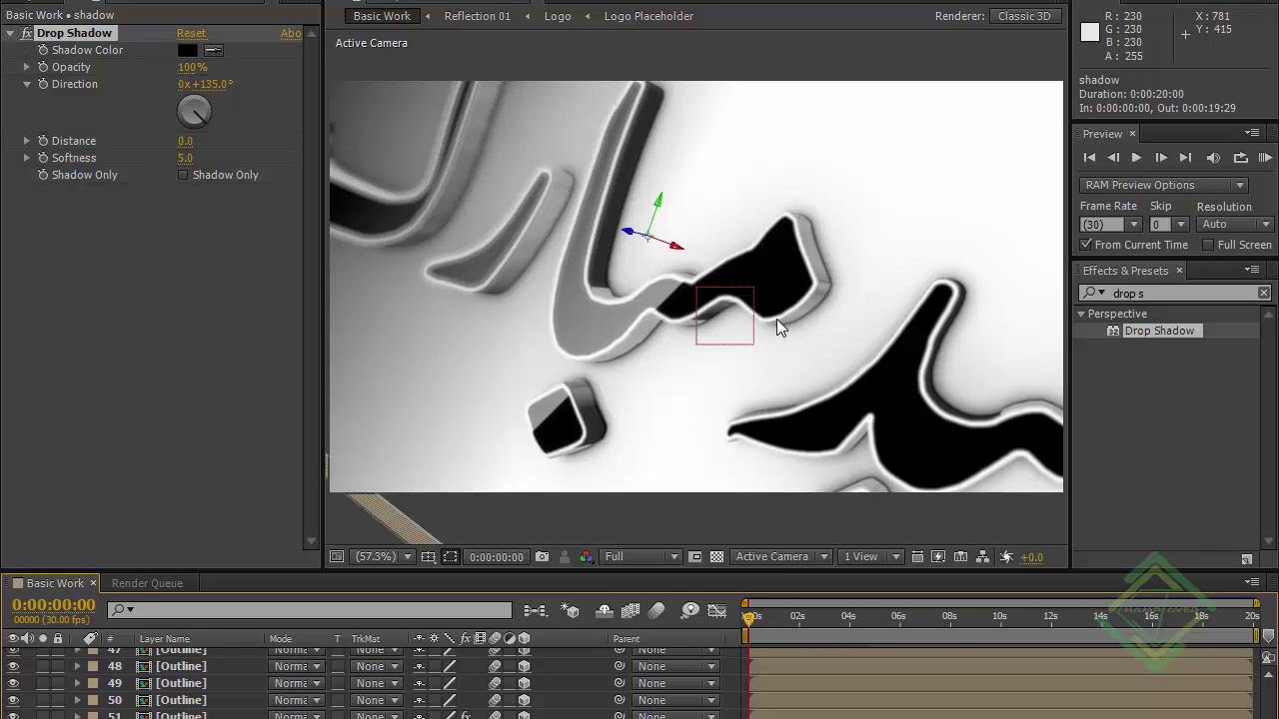
Pre-compose all layers of the Basic Work composition into a new composition named "Part 01", moving all attributes.
scroll(286, 690, up, 15)
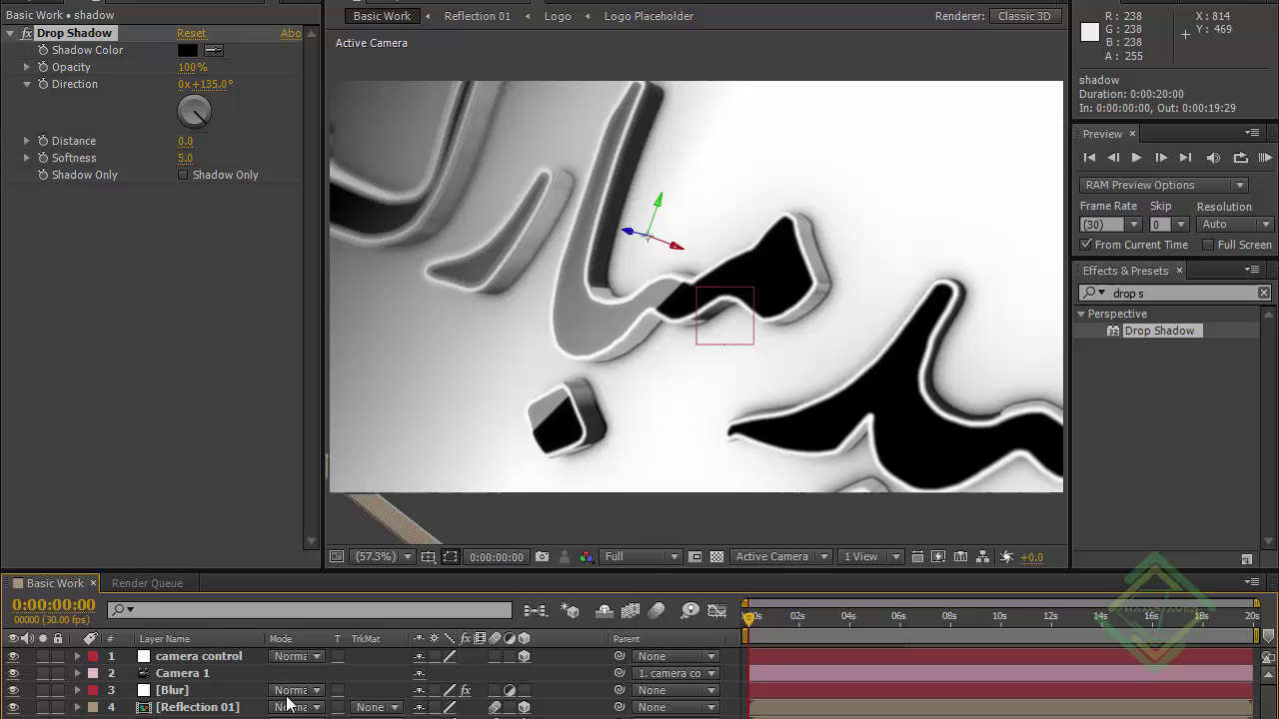
click(217, 654)
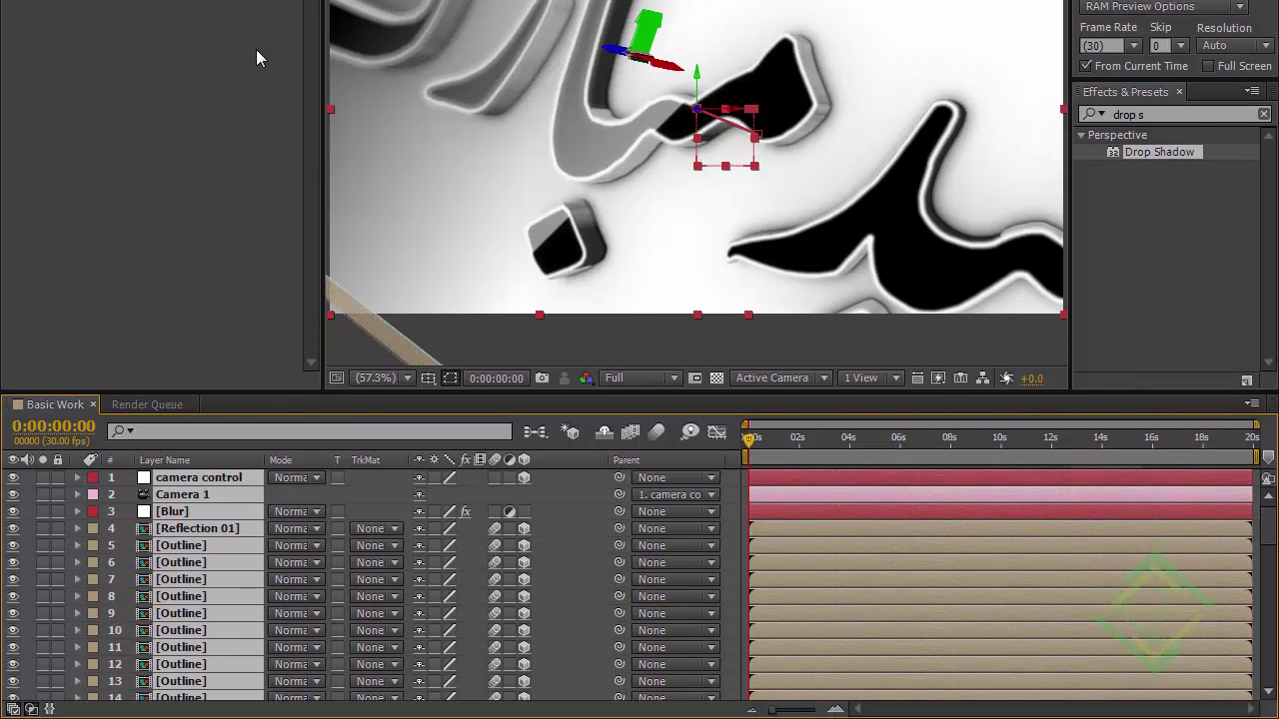
click(165, 0)
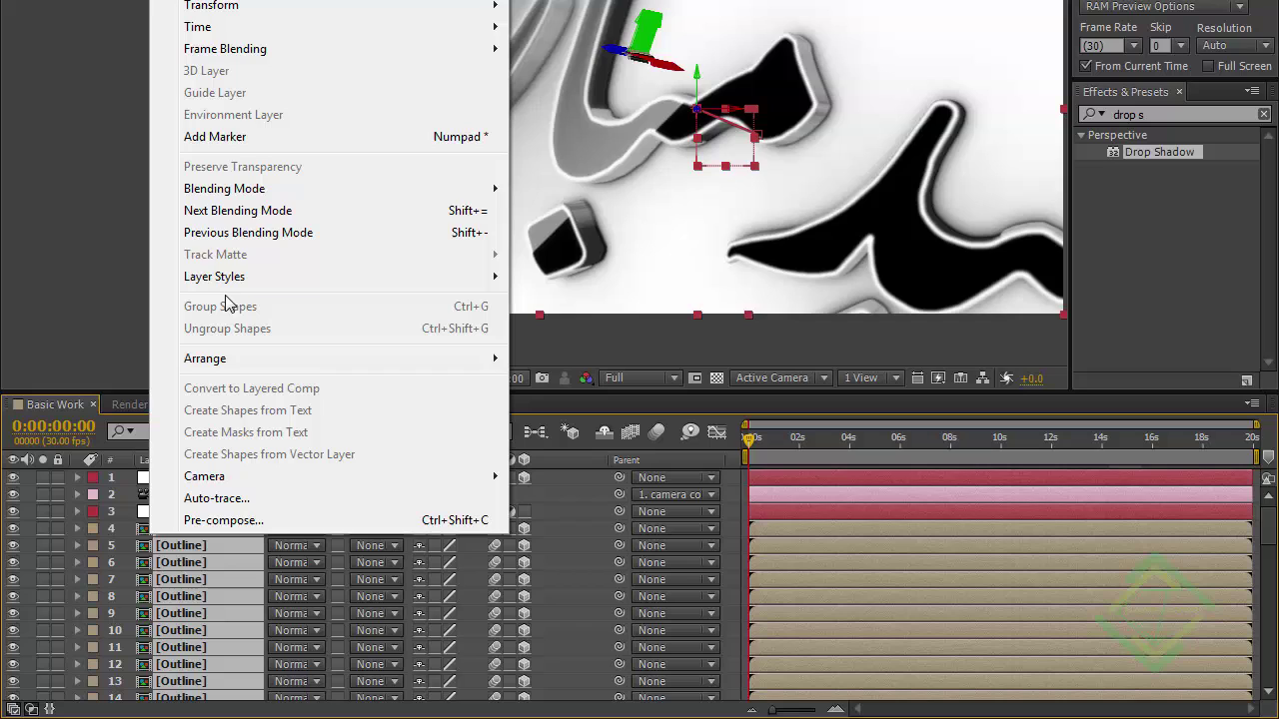
click(239, 522)
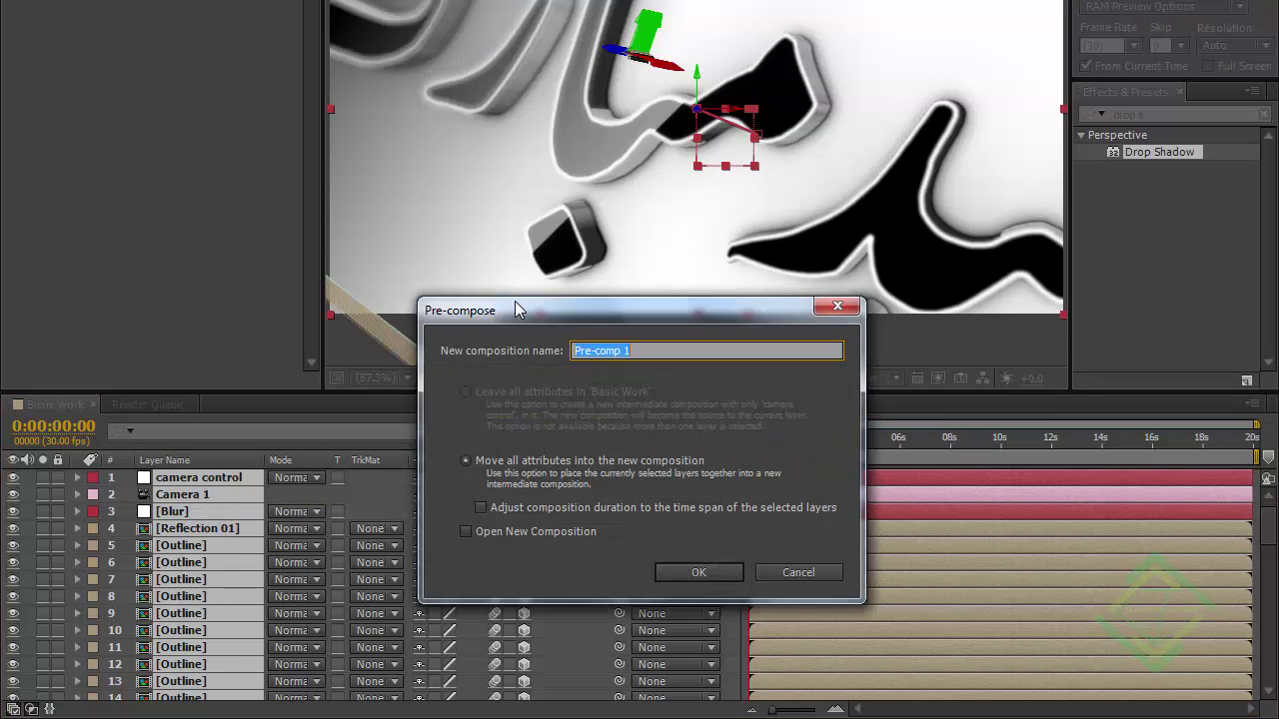
text(Part 01)
click(714, 577)
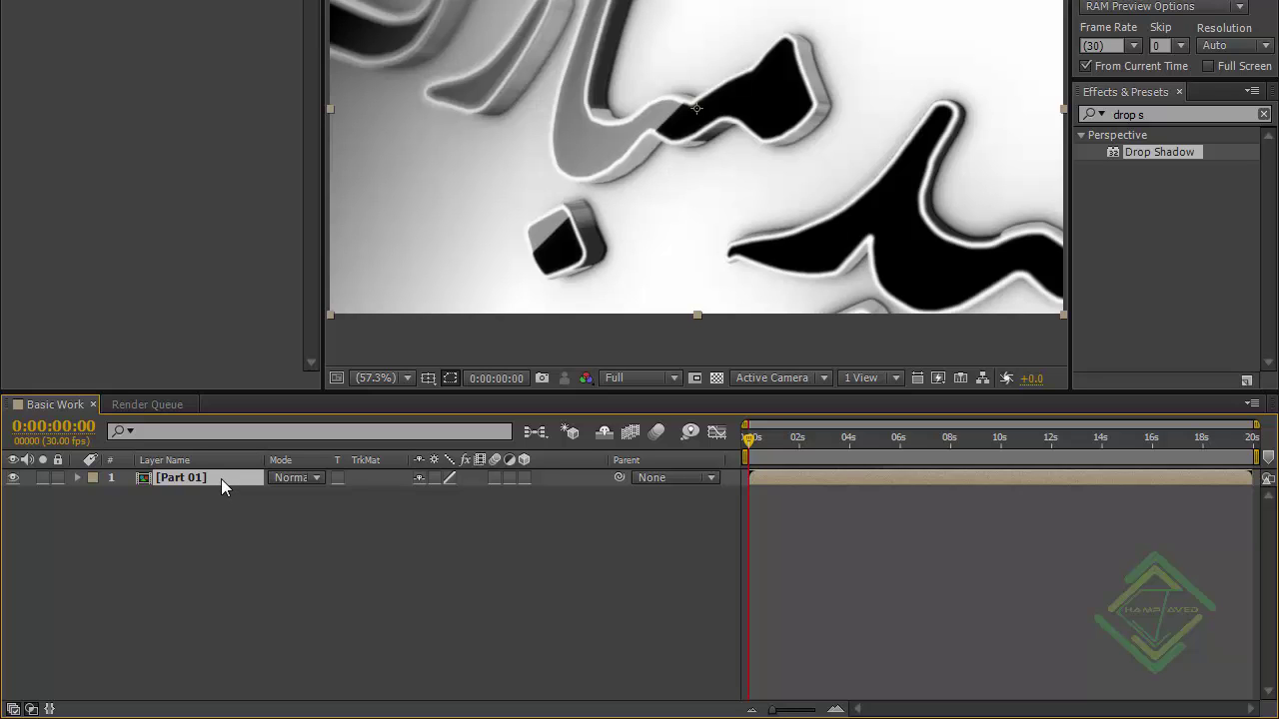
Open the Part 01 composition and move the current time to 0:00:05:00.
double_click(221, 479)
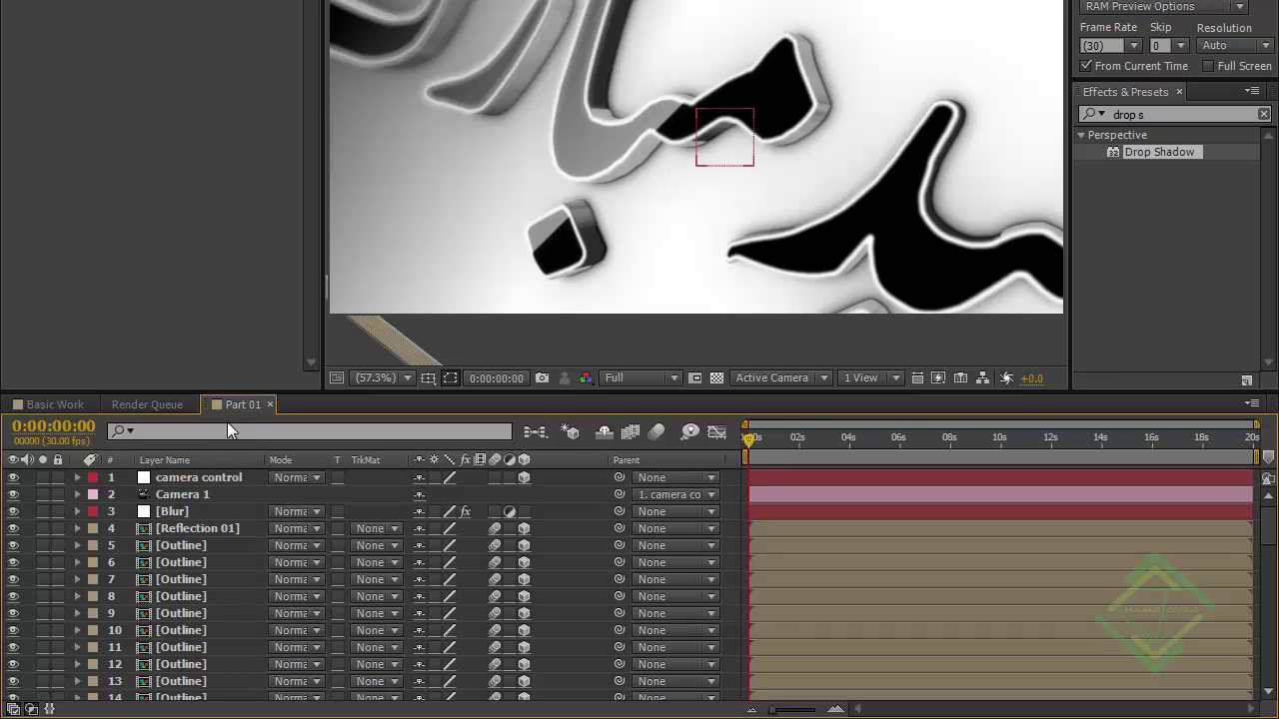
click(63, 431)
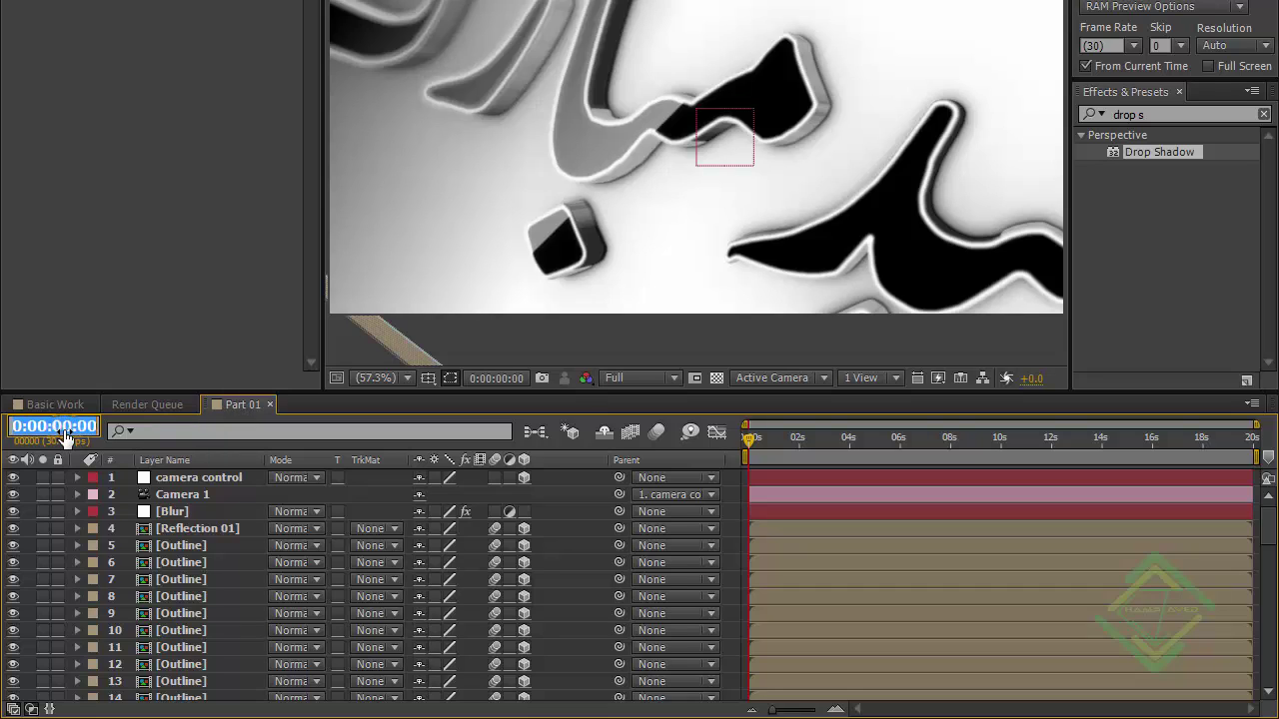
text(5)
key(Return)
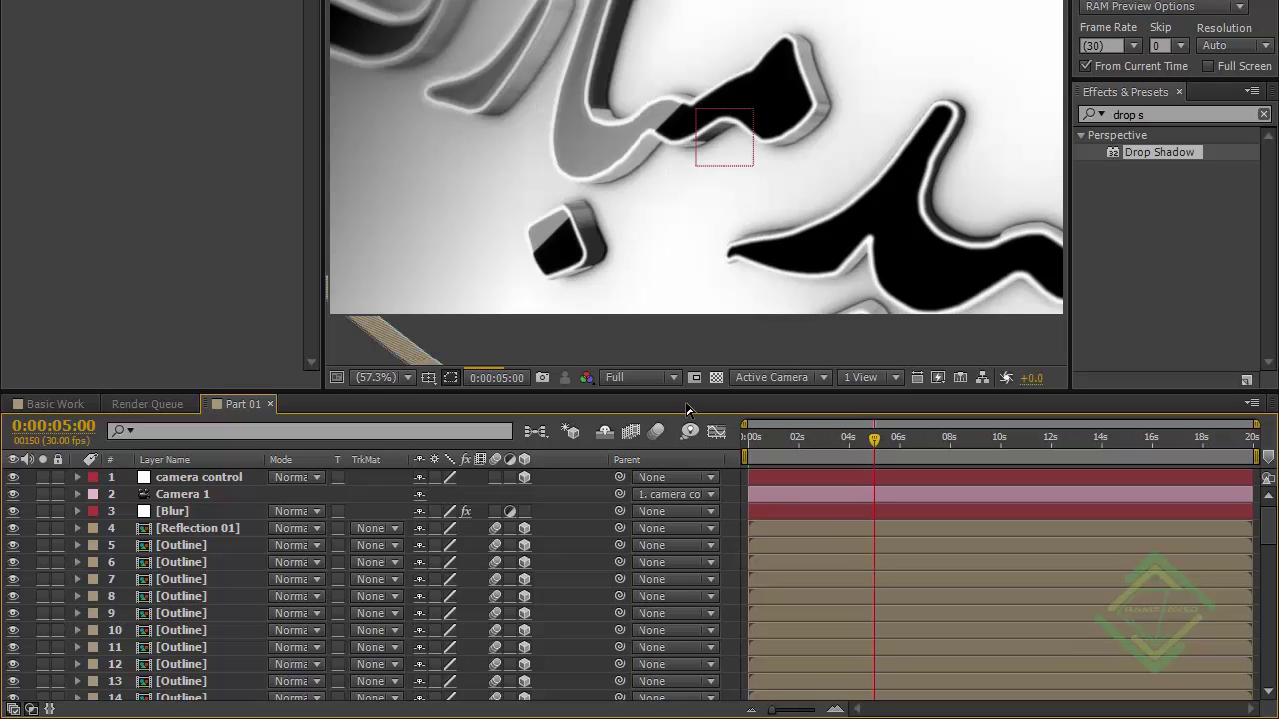
End the Part 01 work area at 0:00:05:00 and trim the composition to it.
key(n)
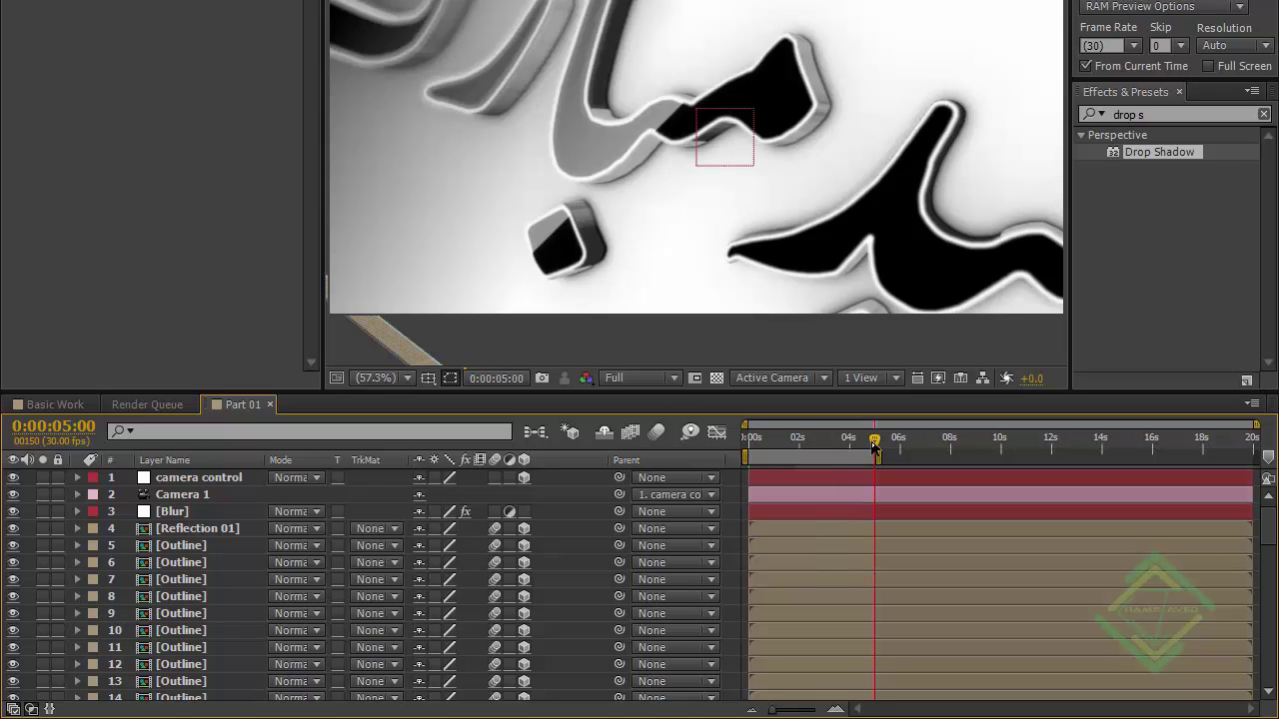
right_click(804, 462)
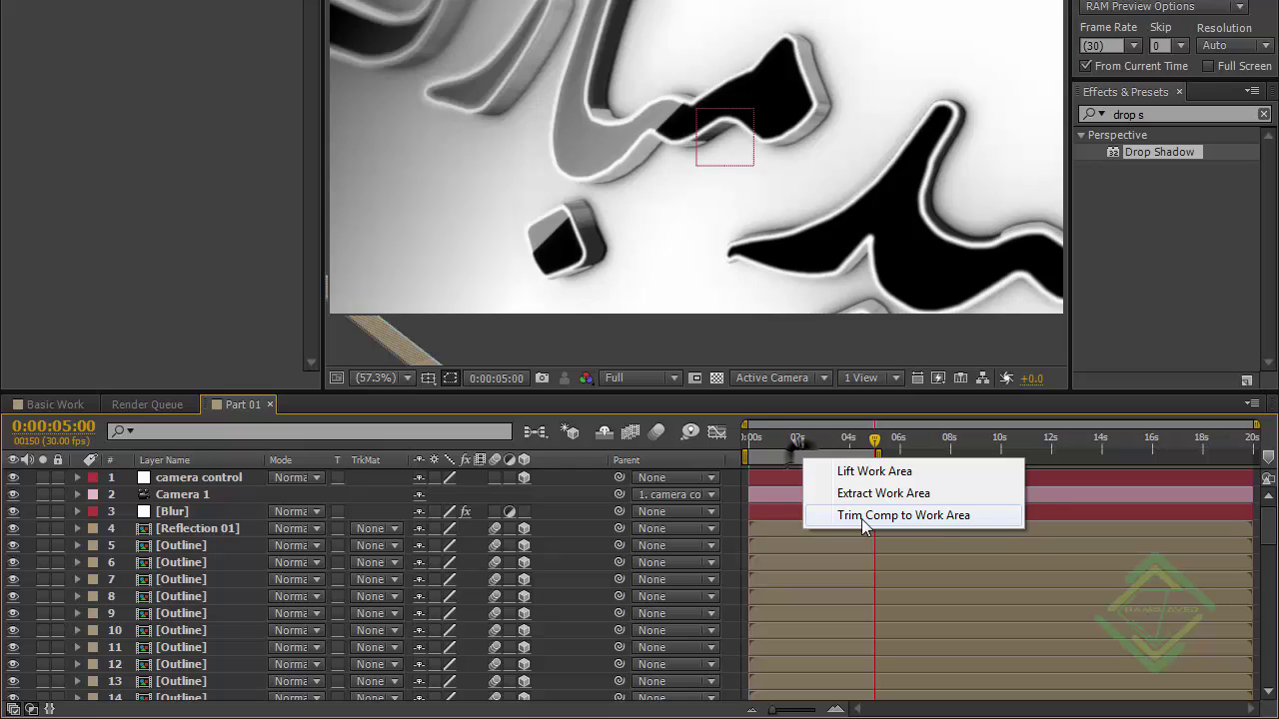
click(900, 515)
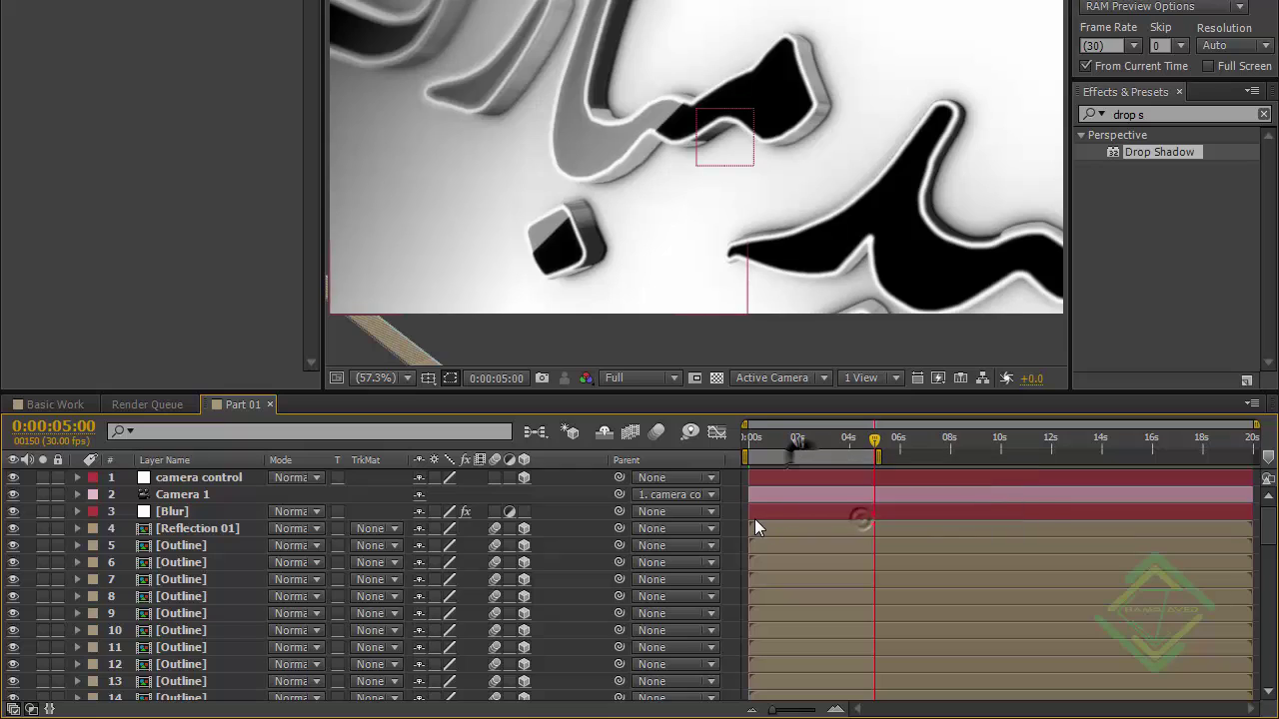
Close the Part 01 composition and the render queue, and bring up the project's item list.
click(270, 406)
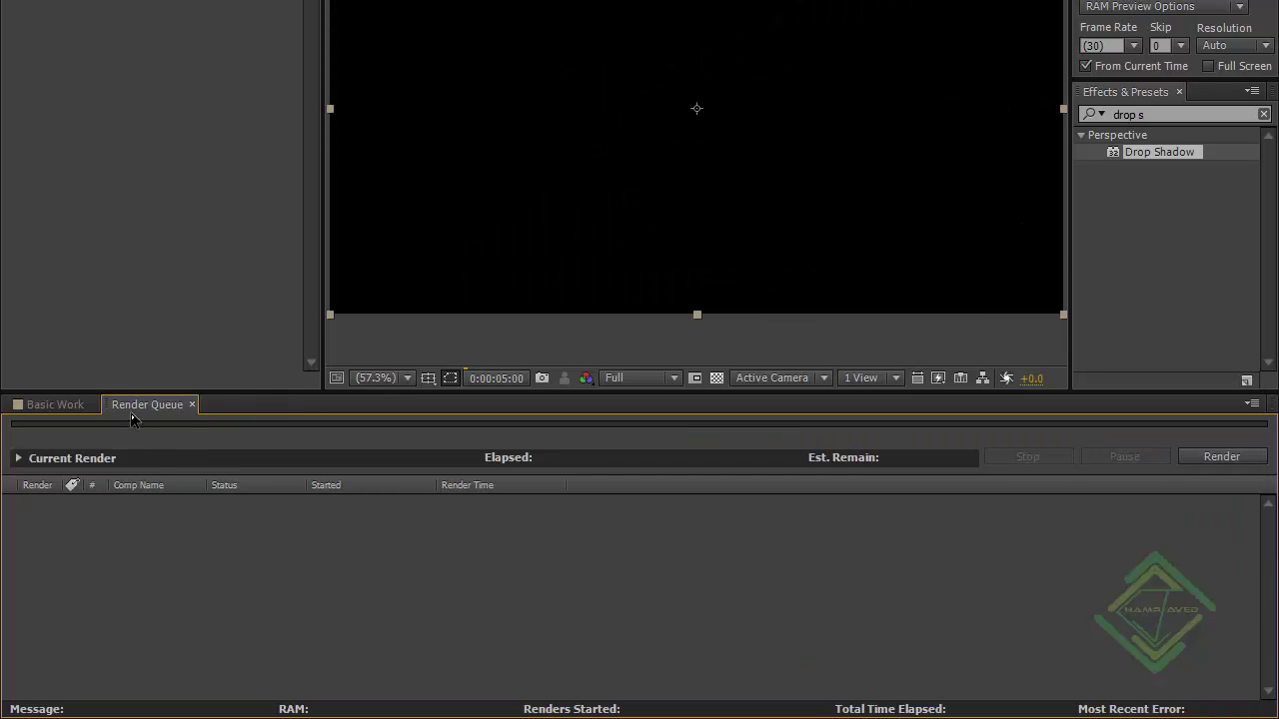
click(193, 405)
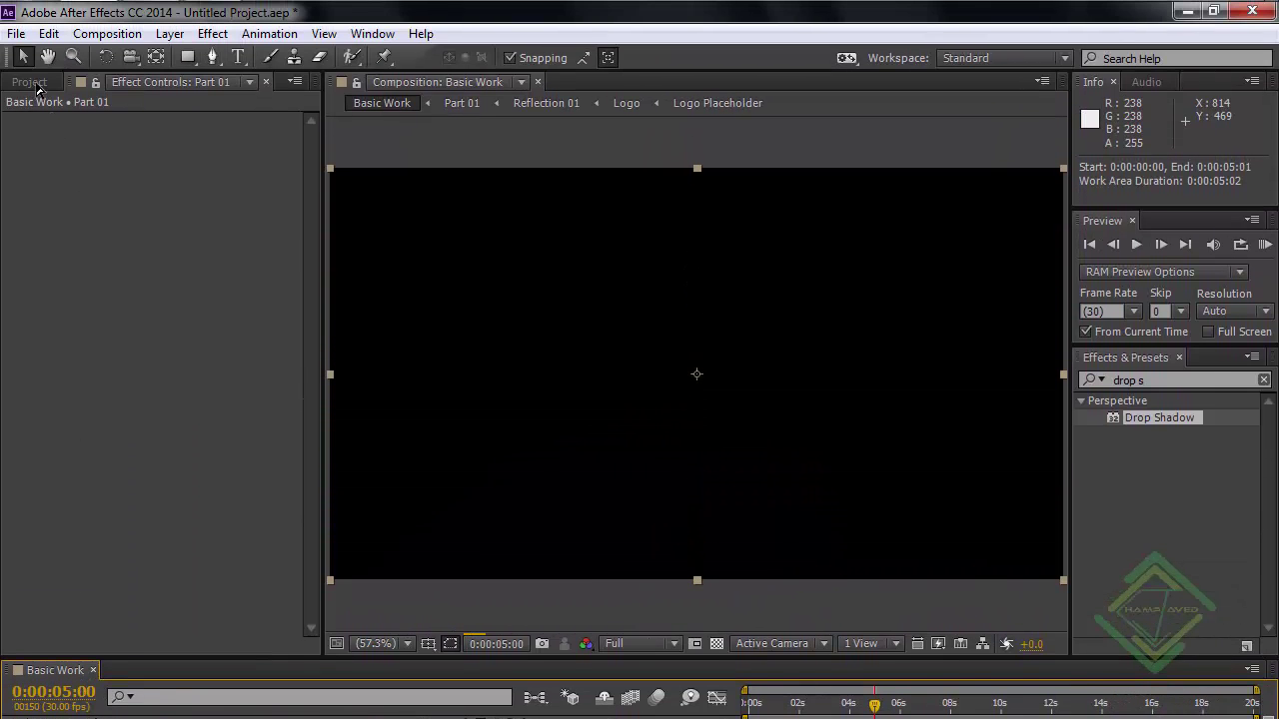
click(30, 82)
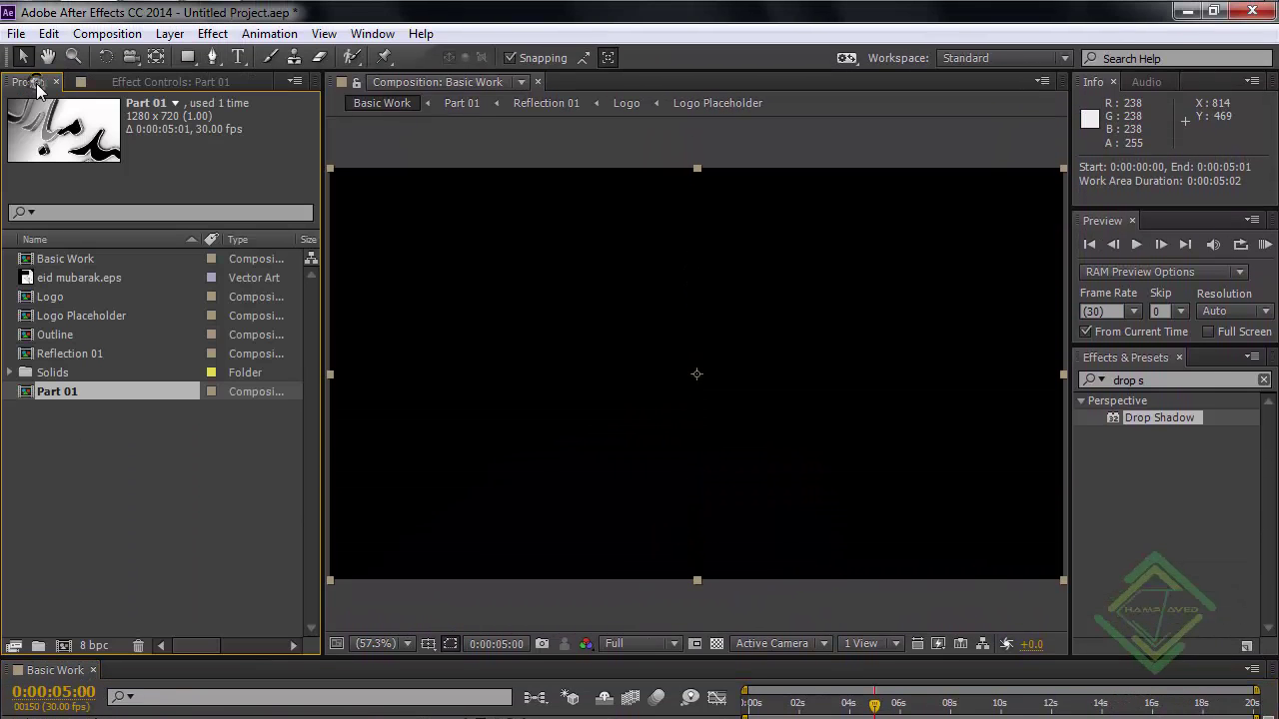
click(70, 395)
click(68, 356)
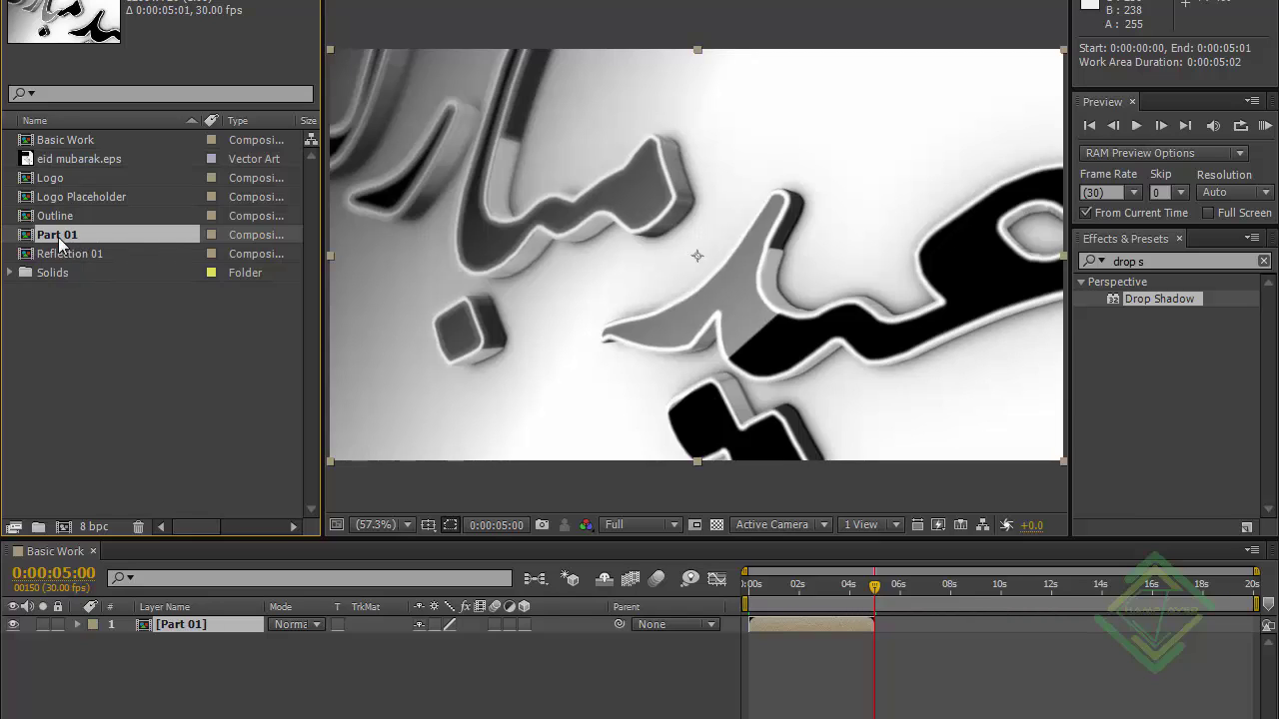
click(225, 700)
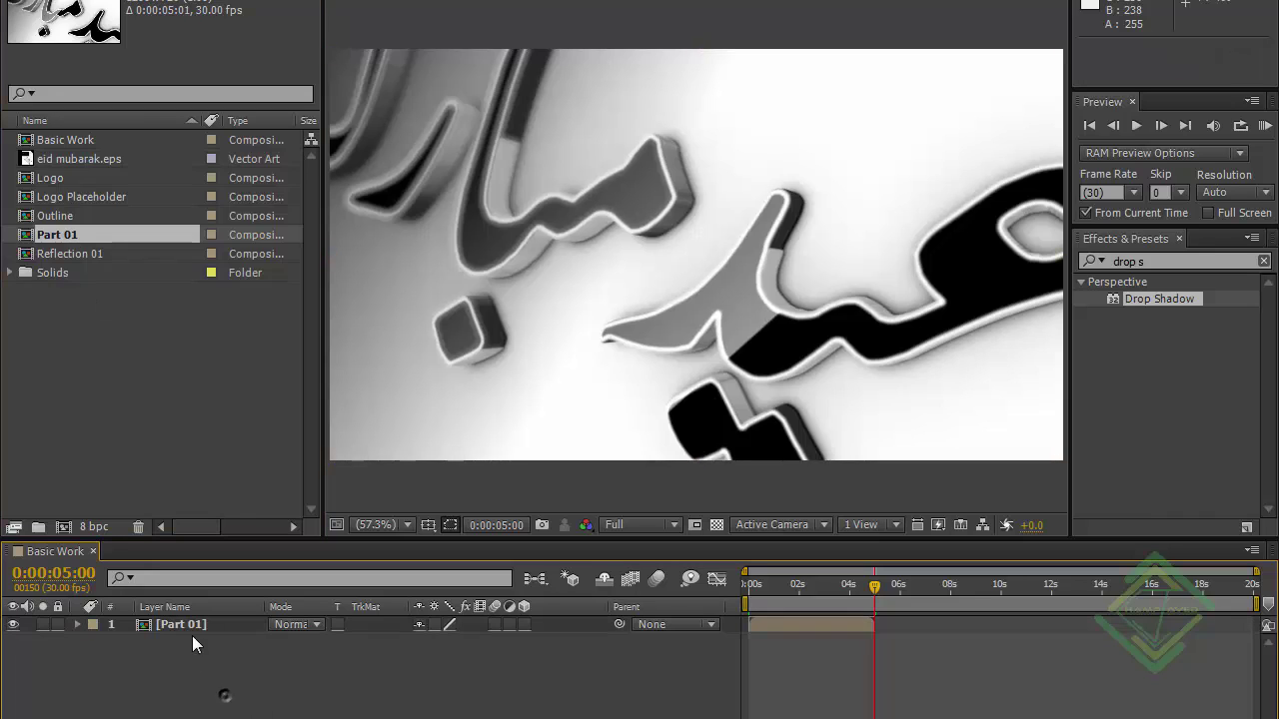
click(185, 625)
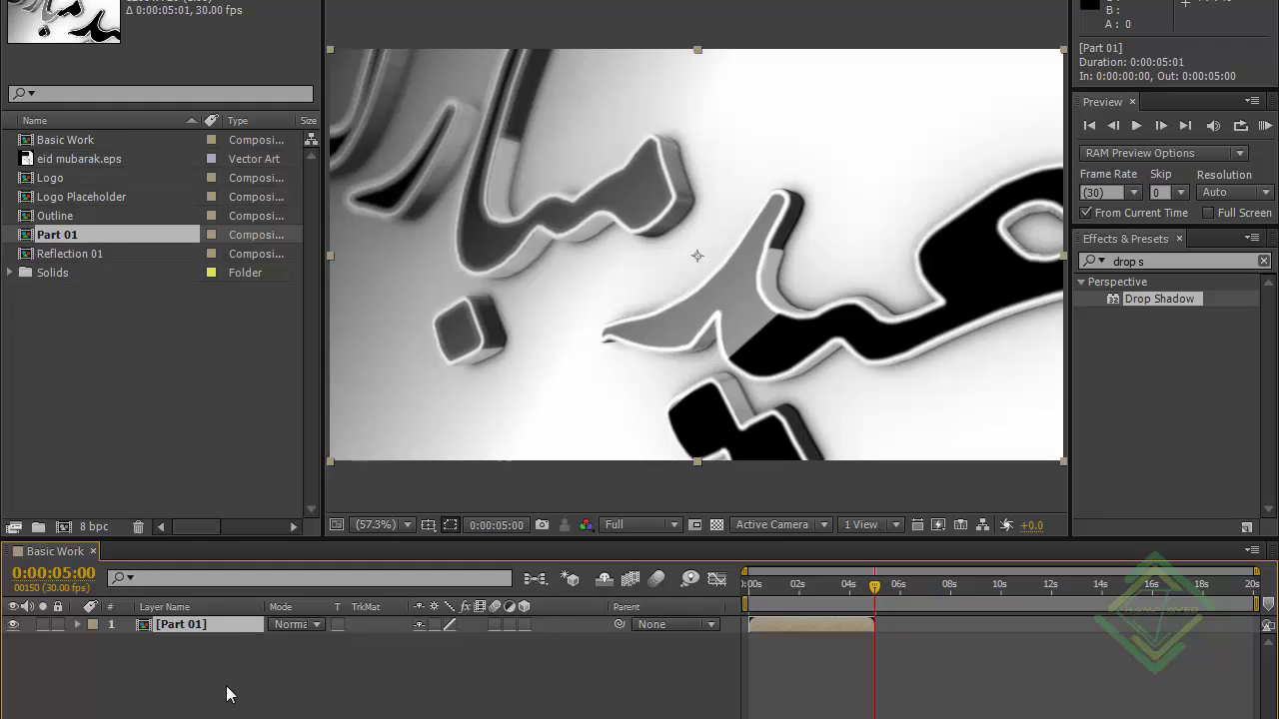
Duplicate the Part 01 composition in the project and open the duplicate.
click(85, 234)
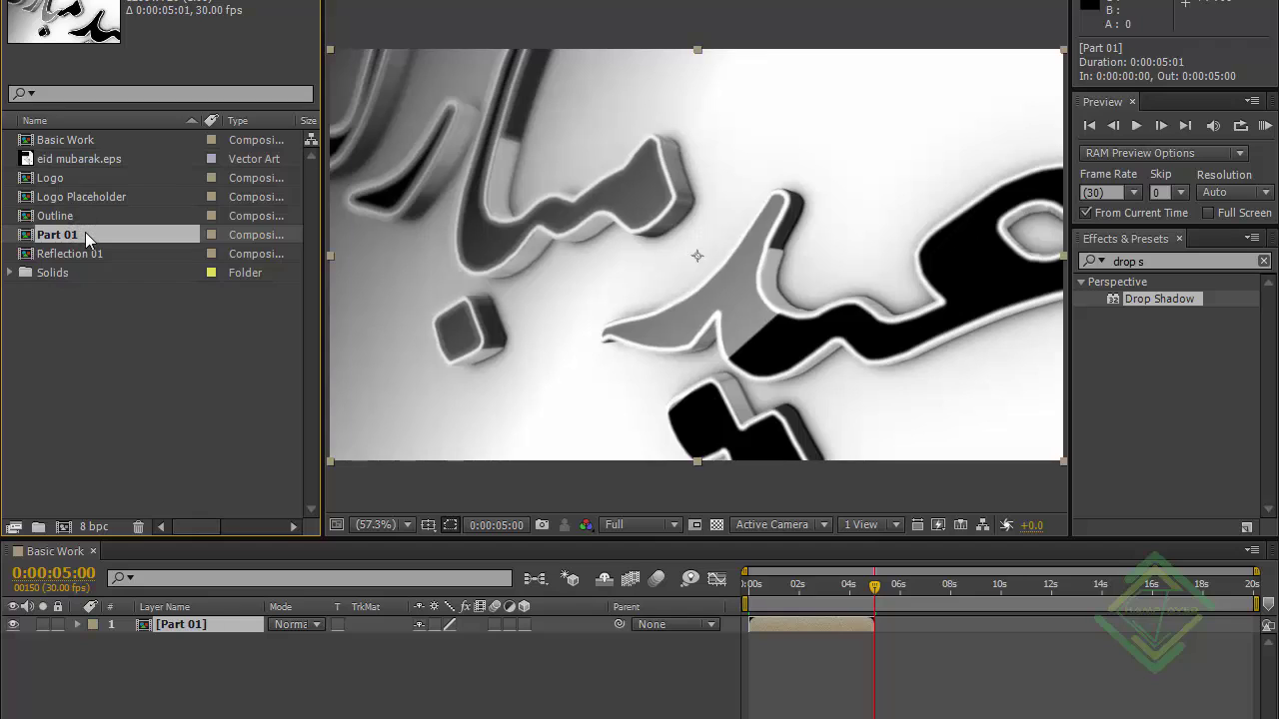
key(ctrl+d)
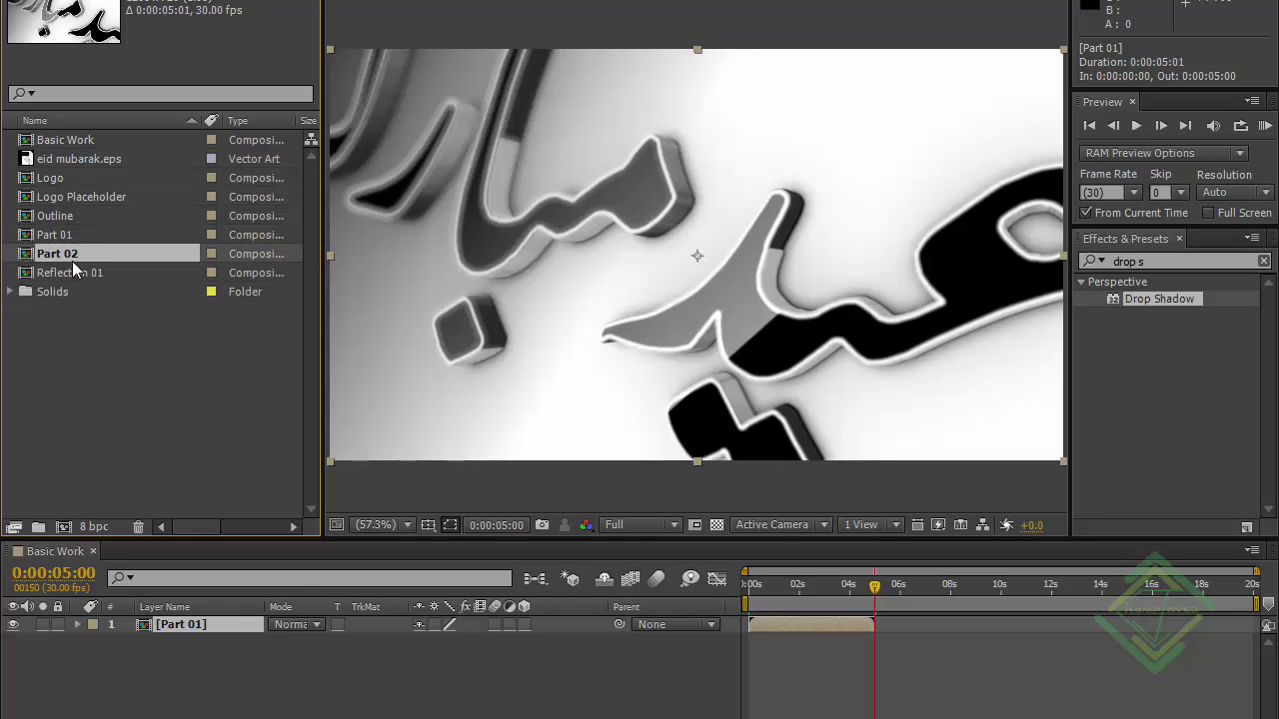
double_click(62, 255)
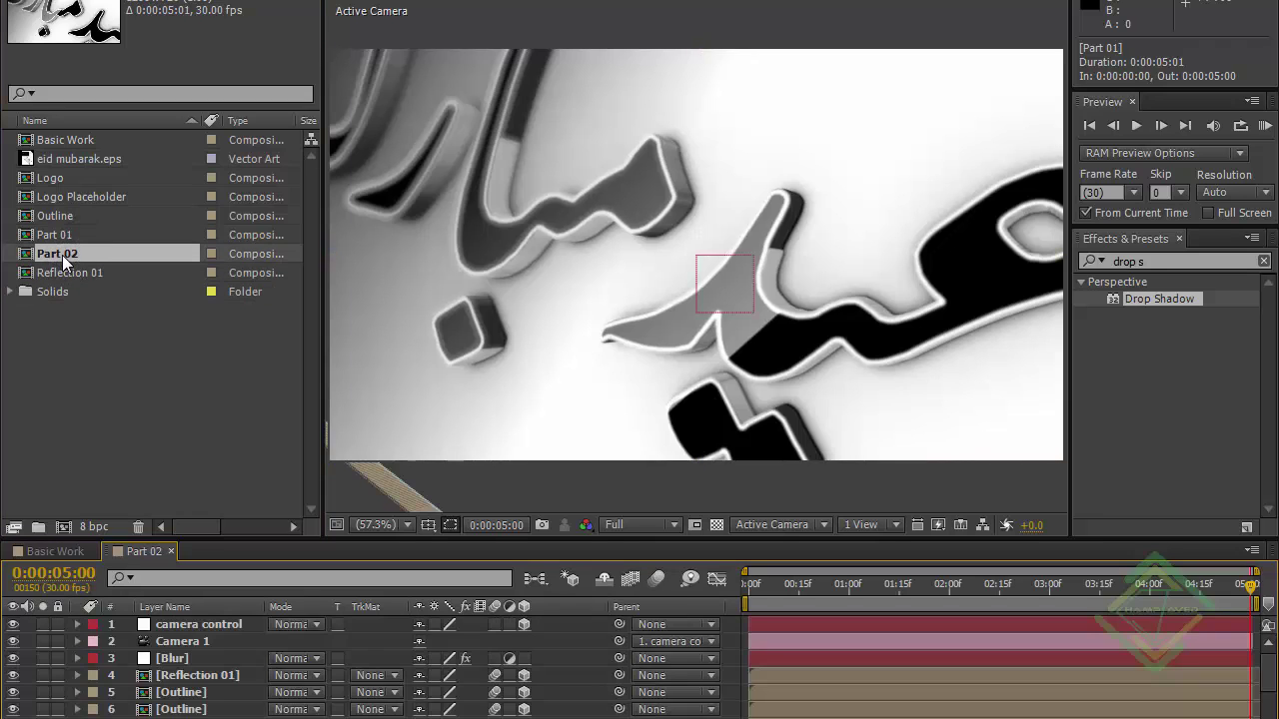
Solo Outline layer 5 in Part 02 and move the current time to 0:00:00:00.
click(195, 691)
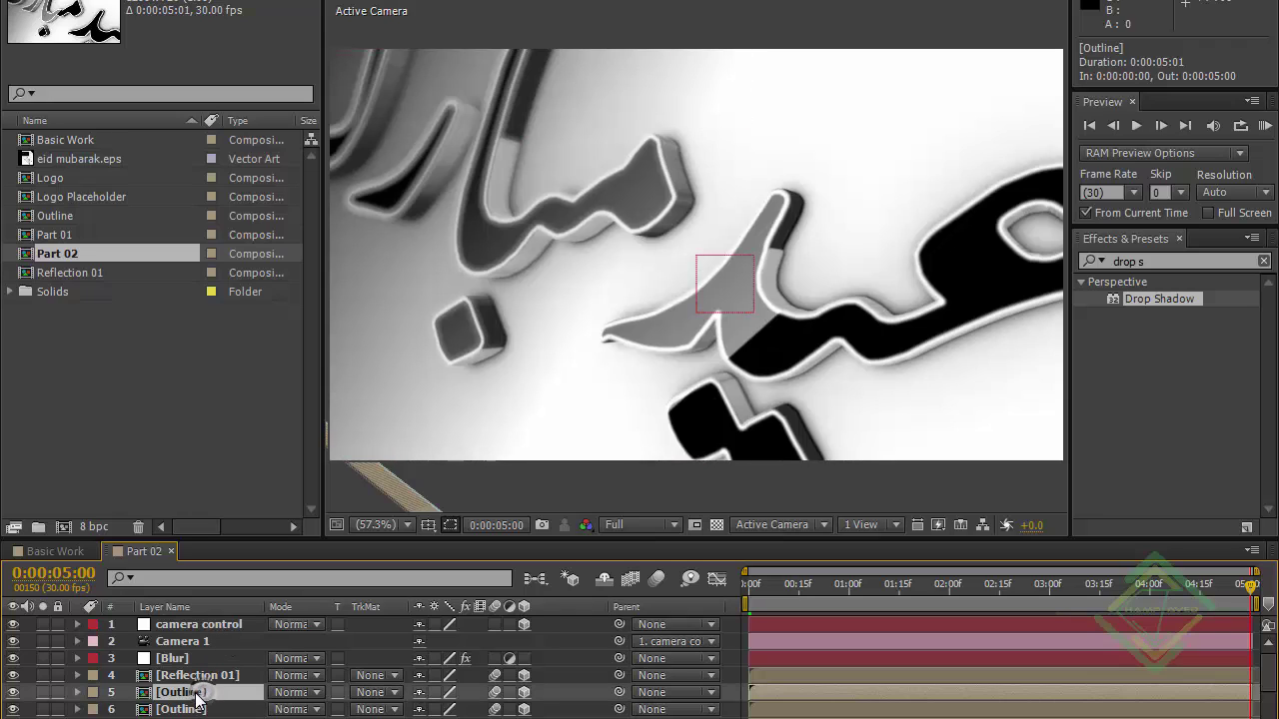
click(42, 692)
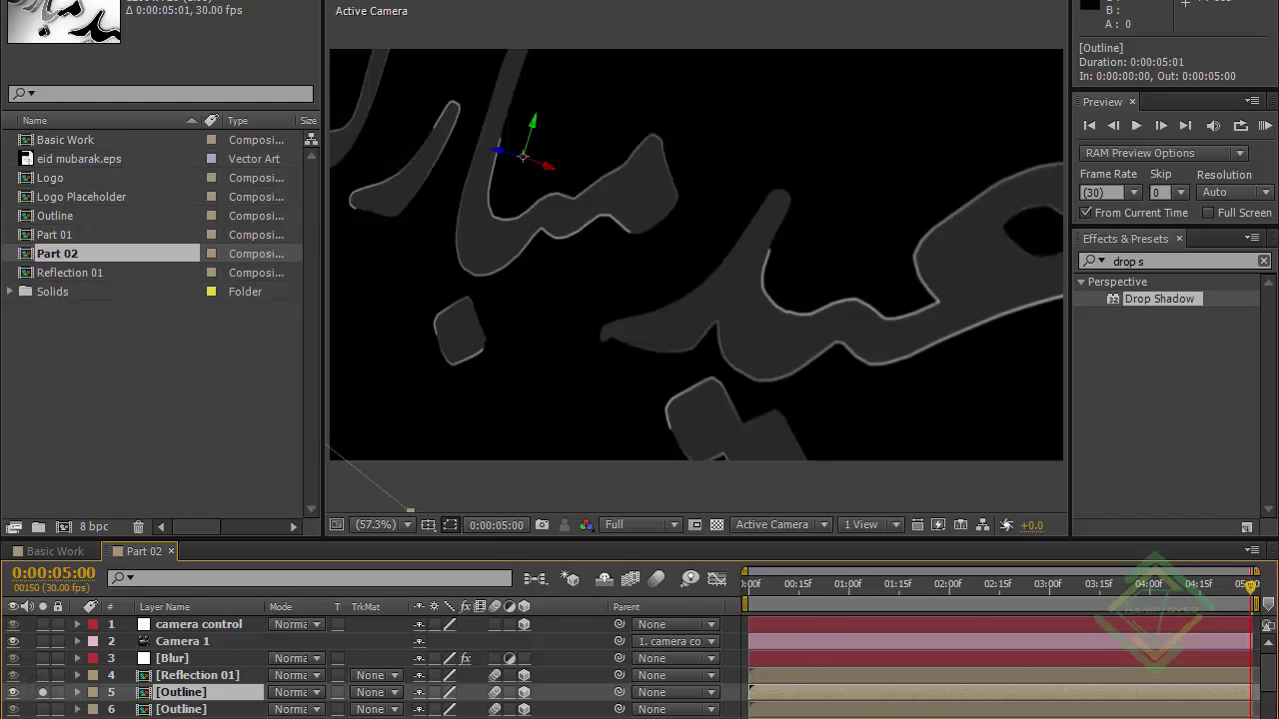
key(Home)
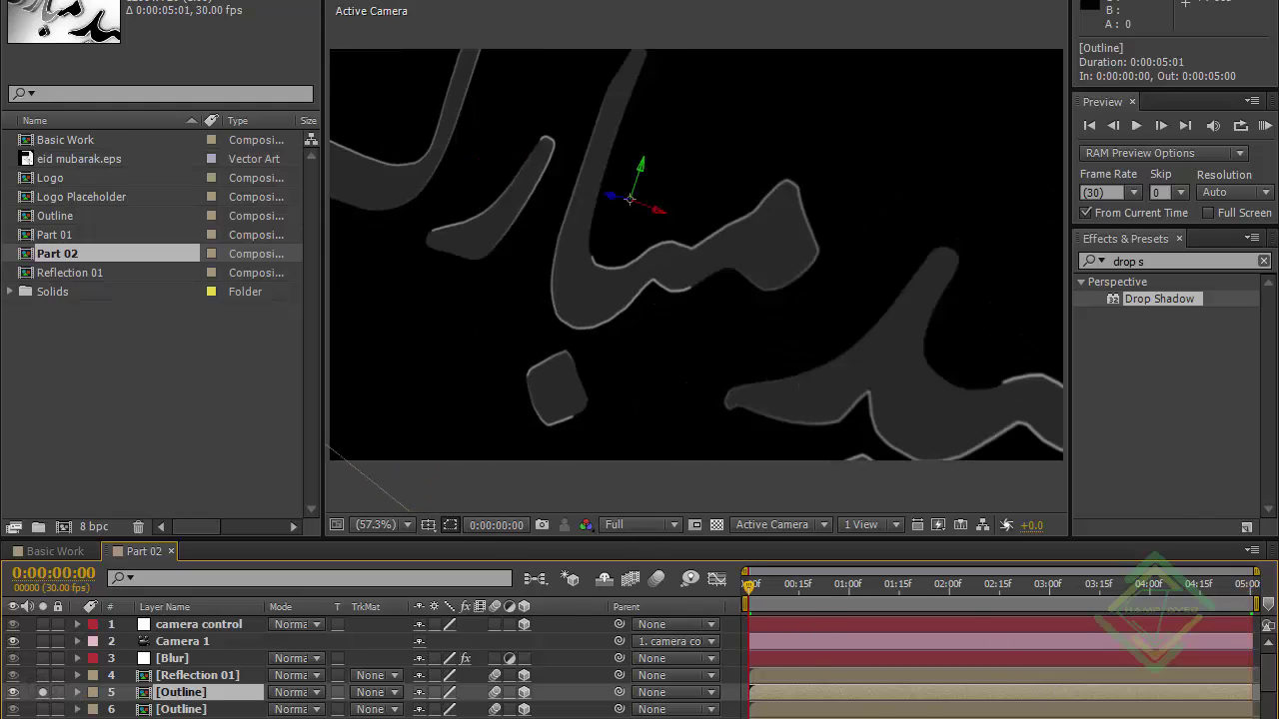
Reveal the camera control layer's keyframes and reset its Position and Orientation at 0:00:00:00.
click(191, 627)
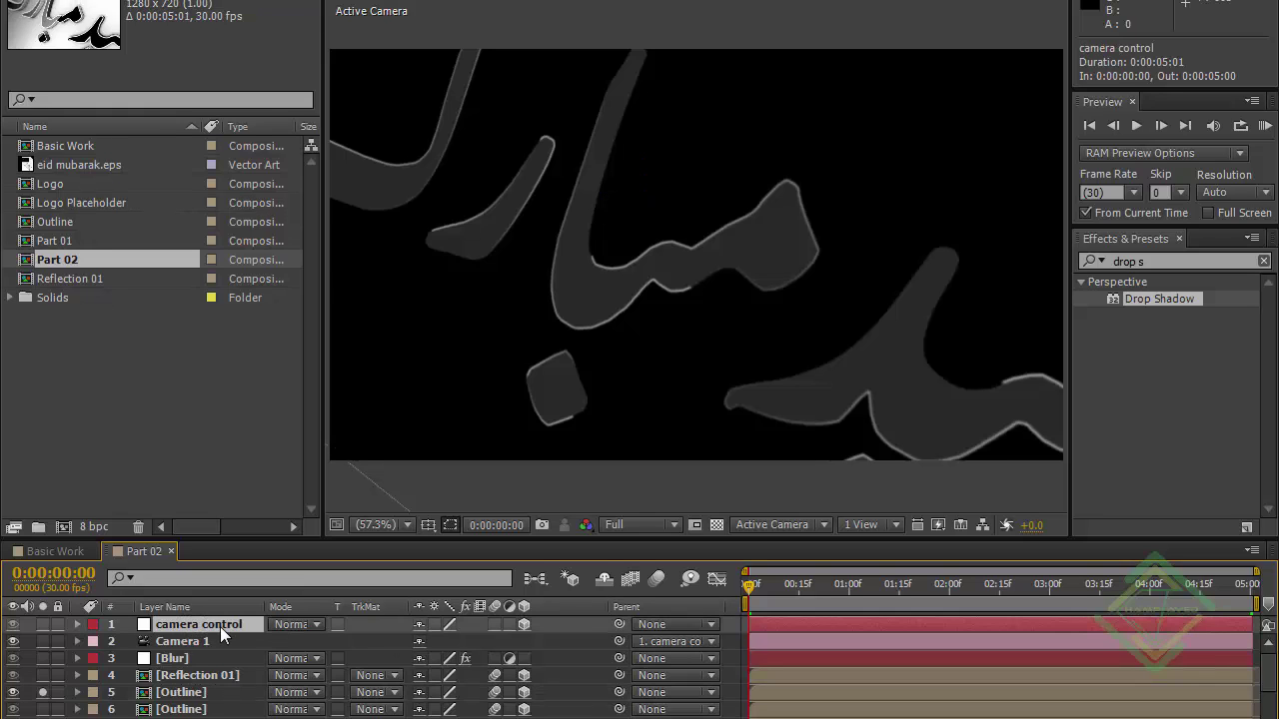
key(u)
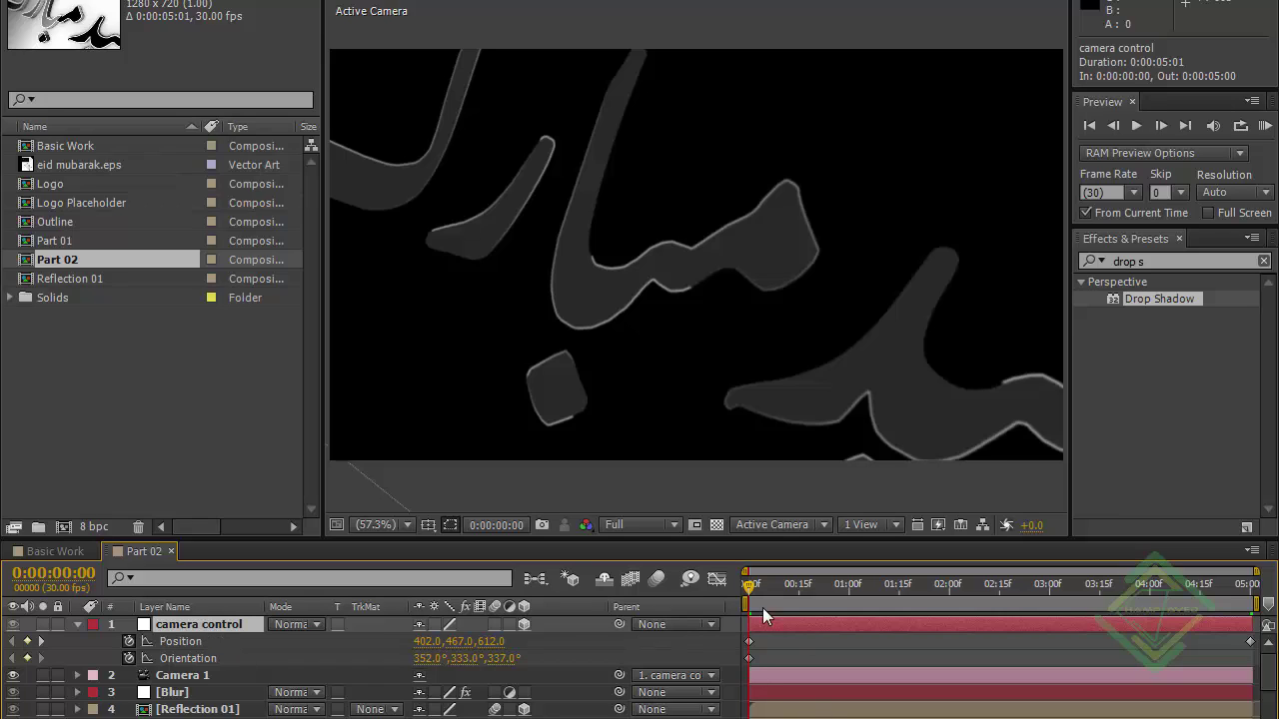
click(205, 641)
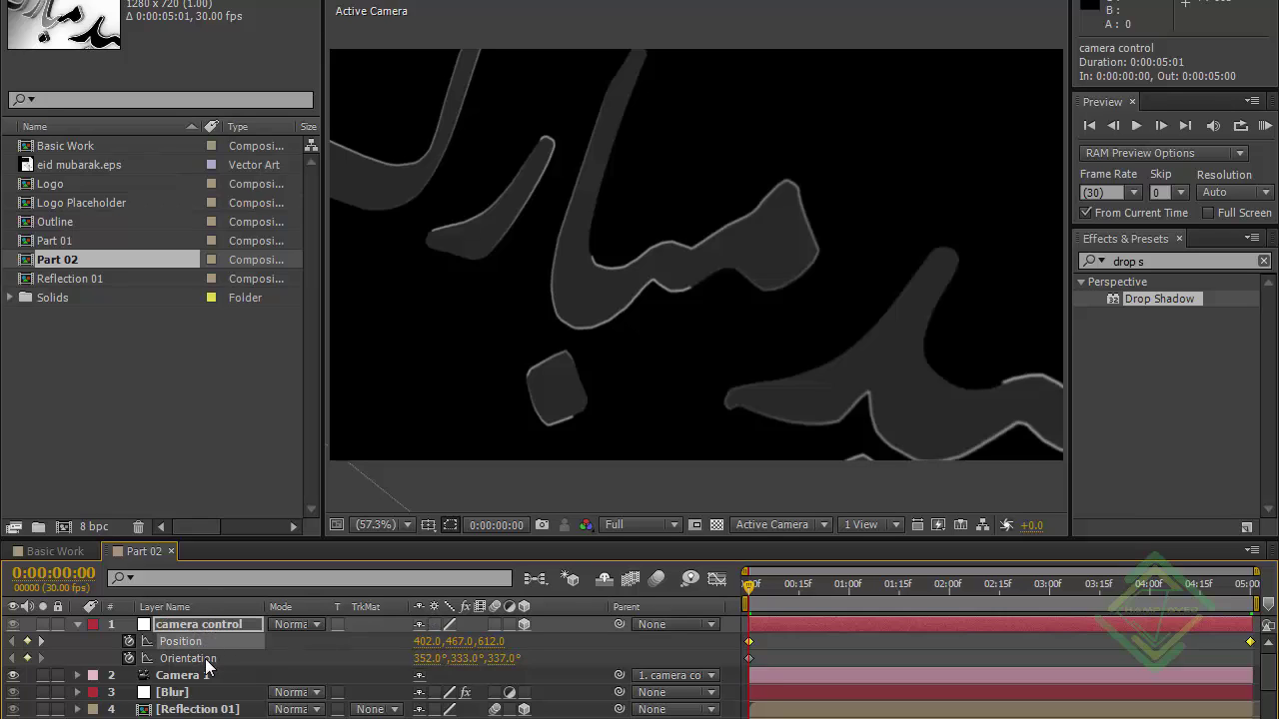
shift+click(215, 659)
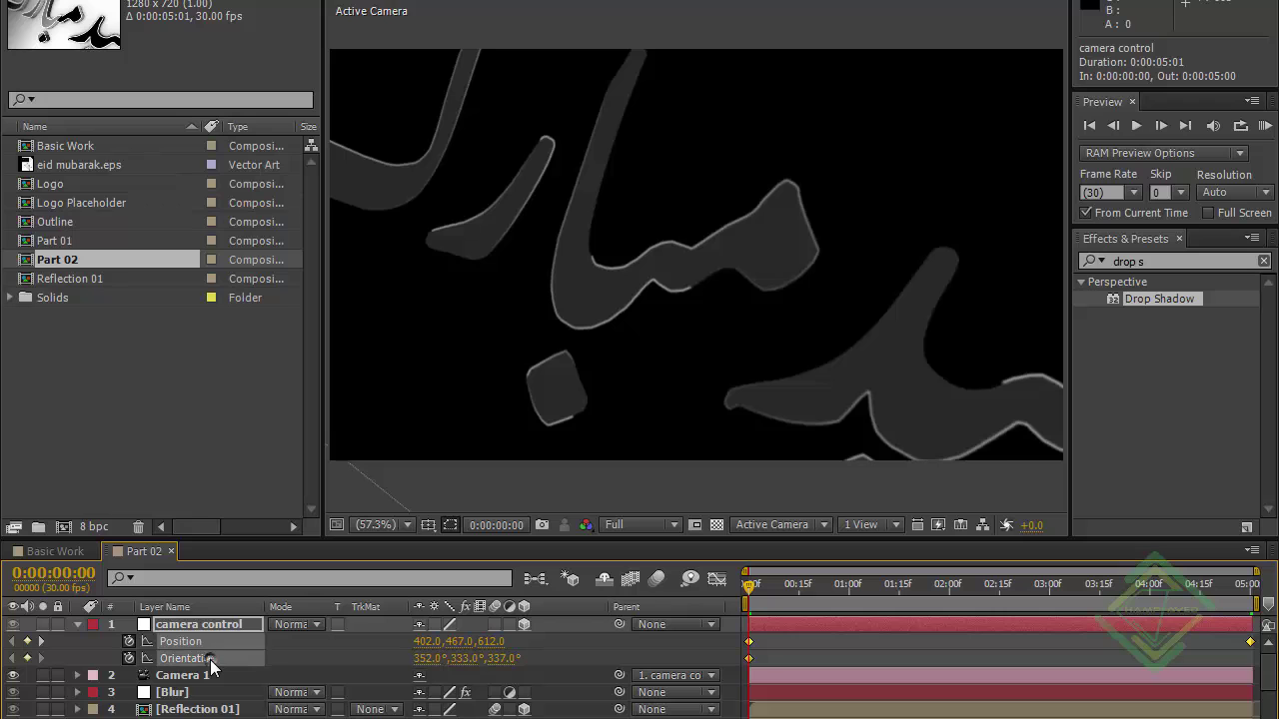
right_click(208, 658)
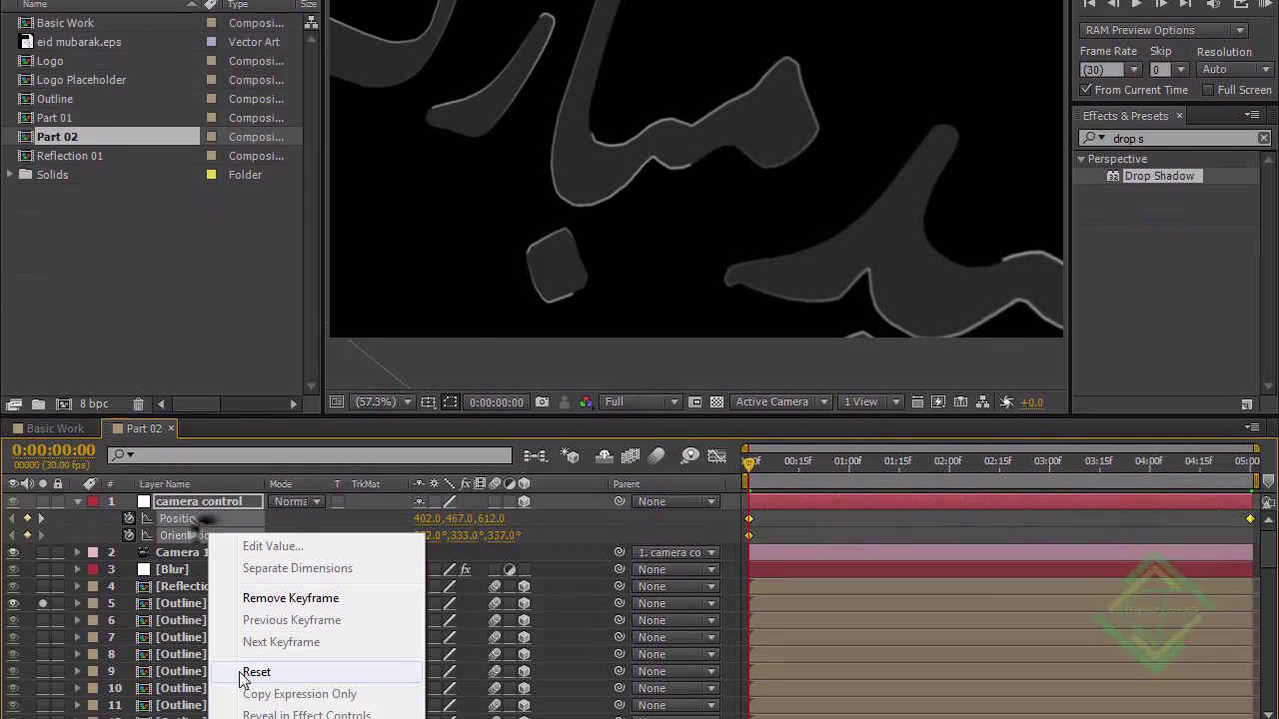
click(240, 639)
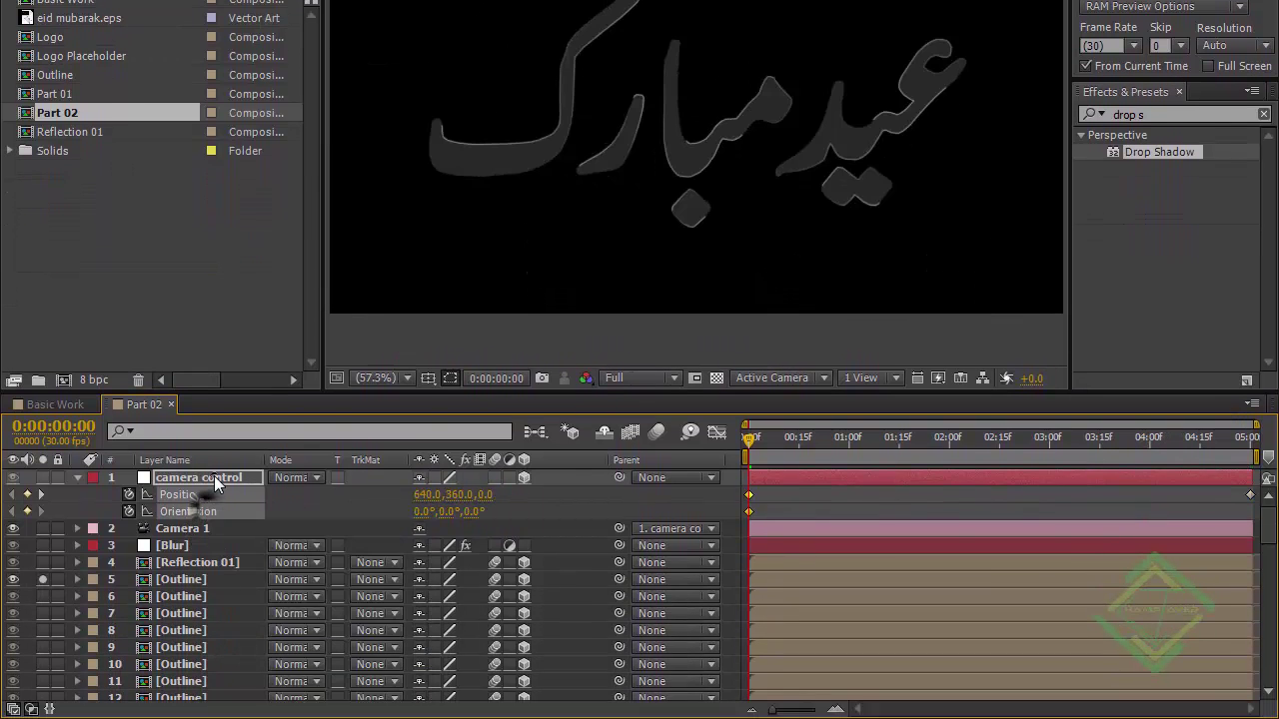
Set the camera control's Orientation to 79°, 15°, 6° and its Position to 695, -151, 112 at 0:00:00:00.
click(213, 476)
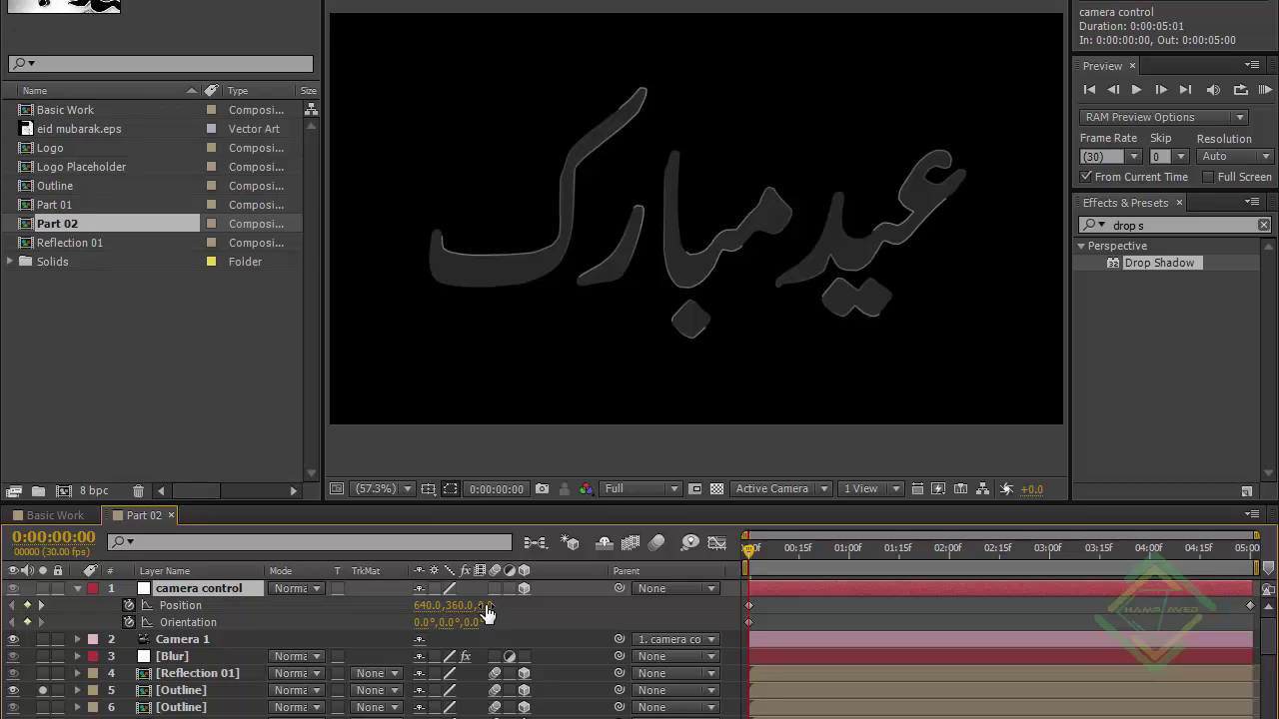
drag(421, 623, 175, 628)
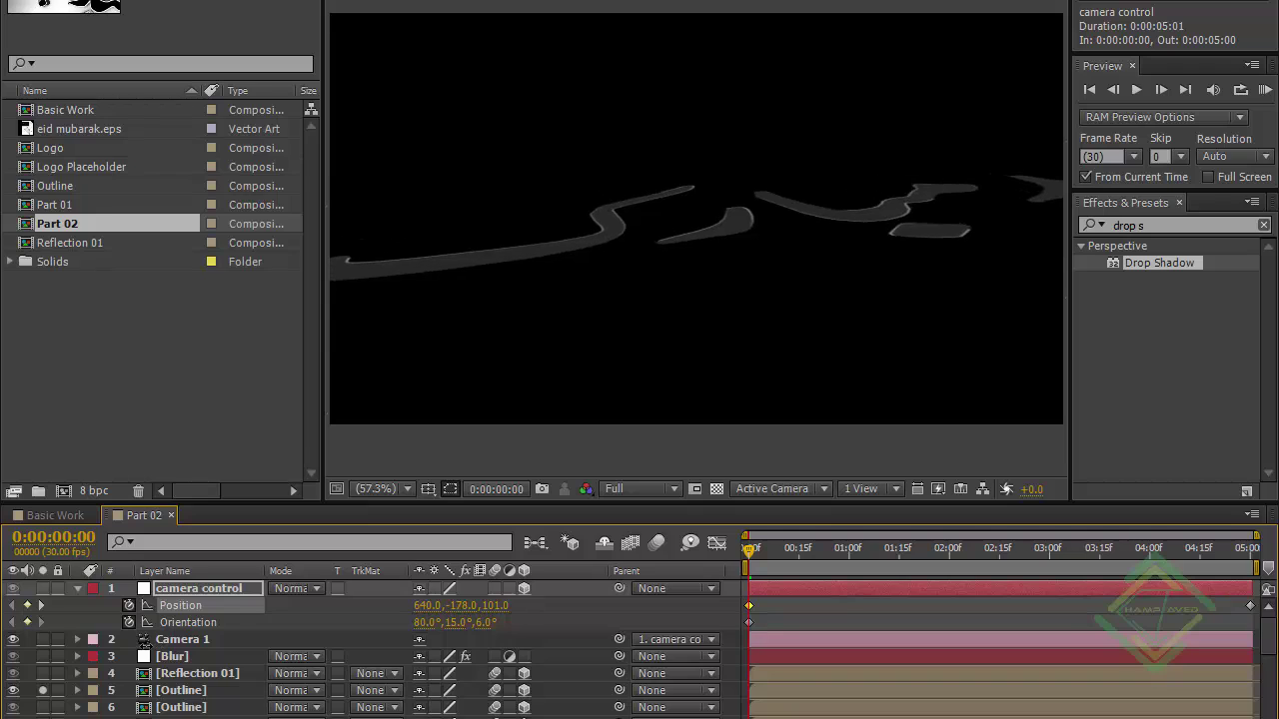
drag(412, 607, 480, 616)
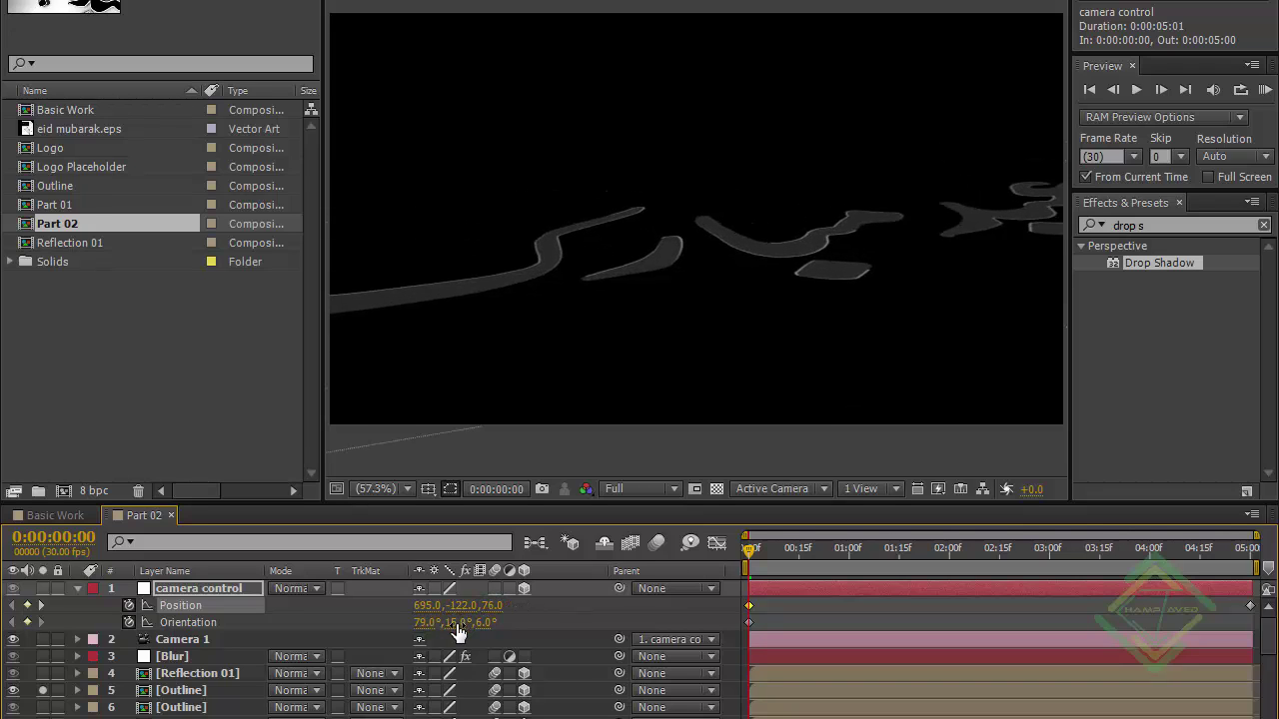
drag(460, 605, 524, 605)
drag(424, 622, 425, 621)
click(219, 594)
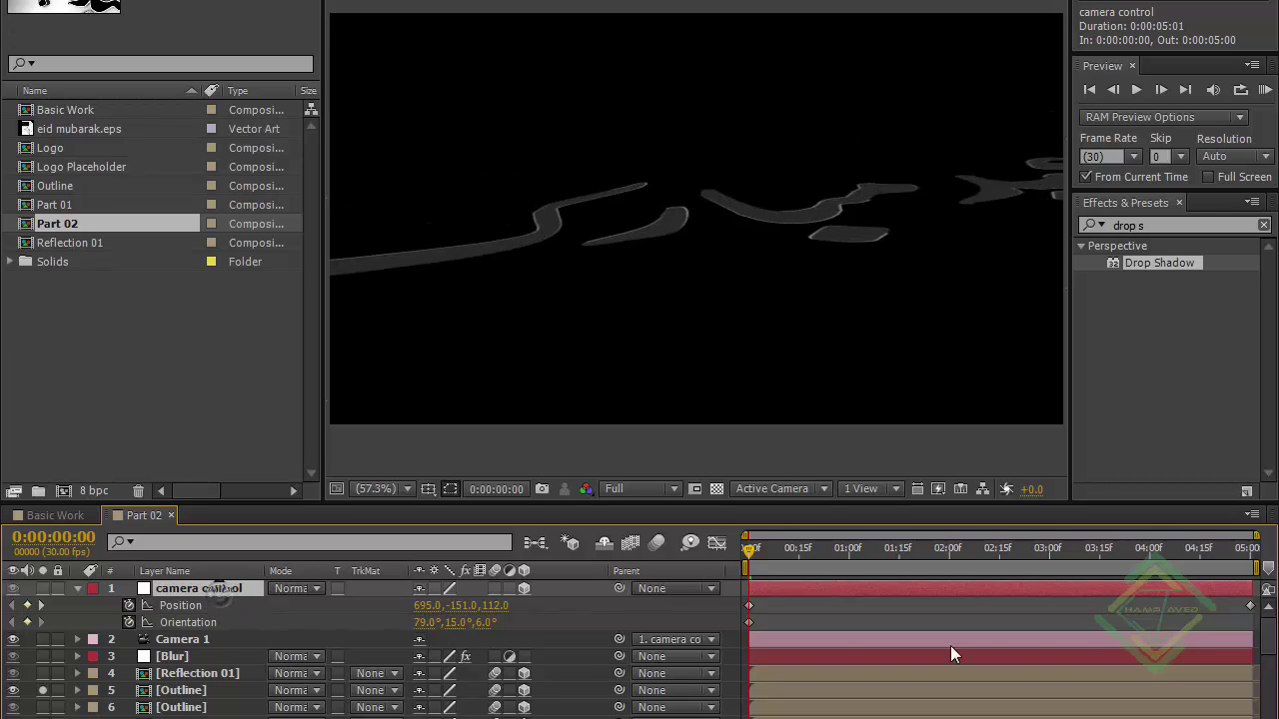
Replace the camera control's end Position keyframe with 817, -151, 112 at 0:00:05:00, and turn off solo on Outline layer 5.
click(1248, 606)
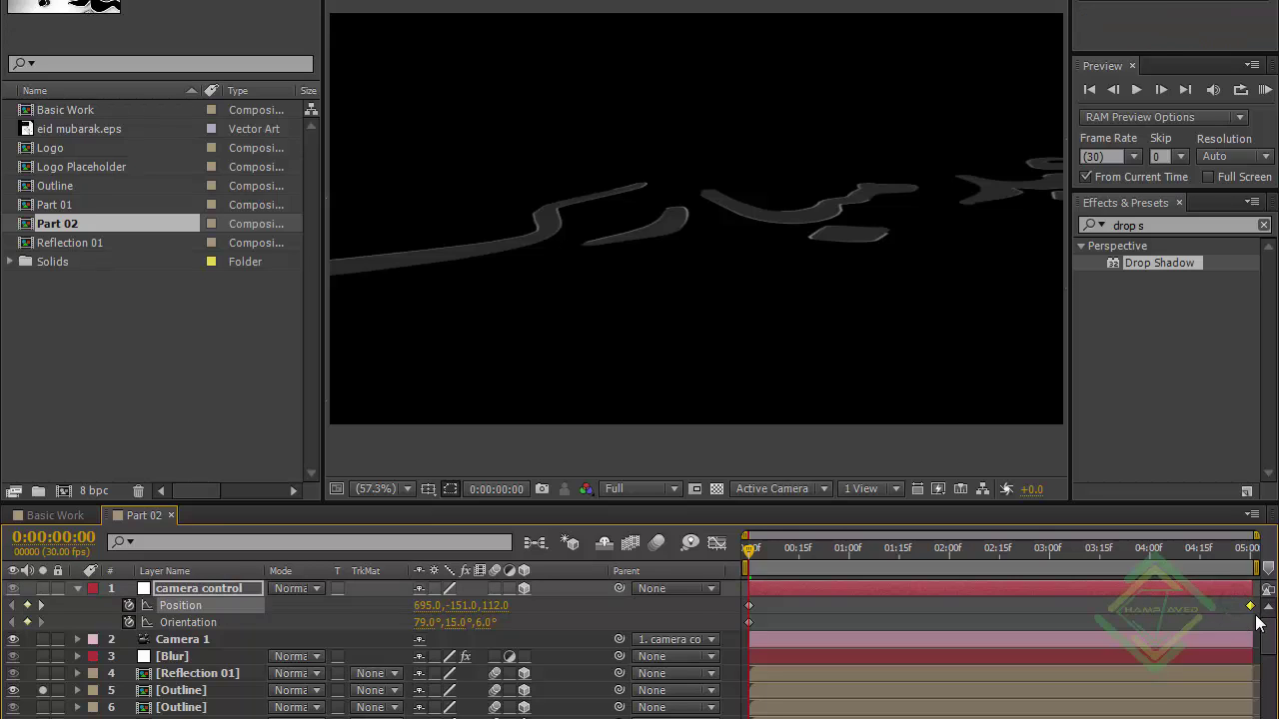
key(Delete)
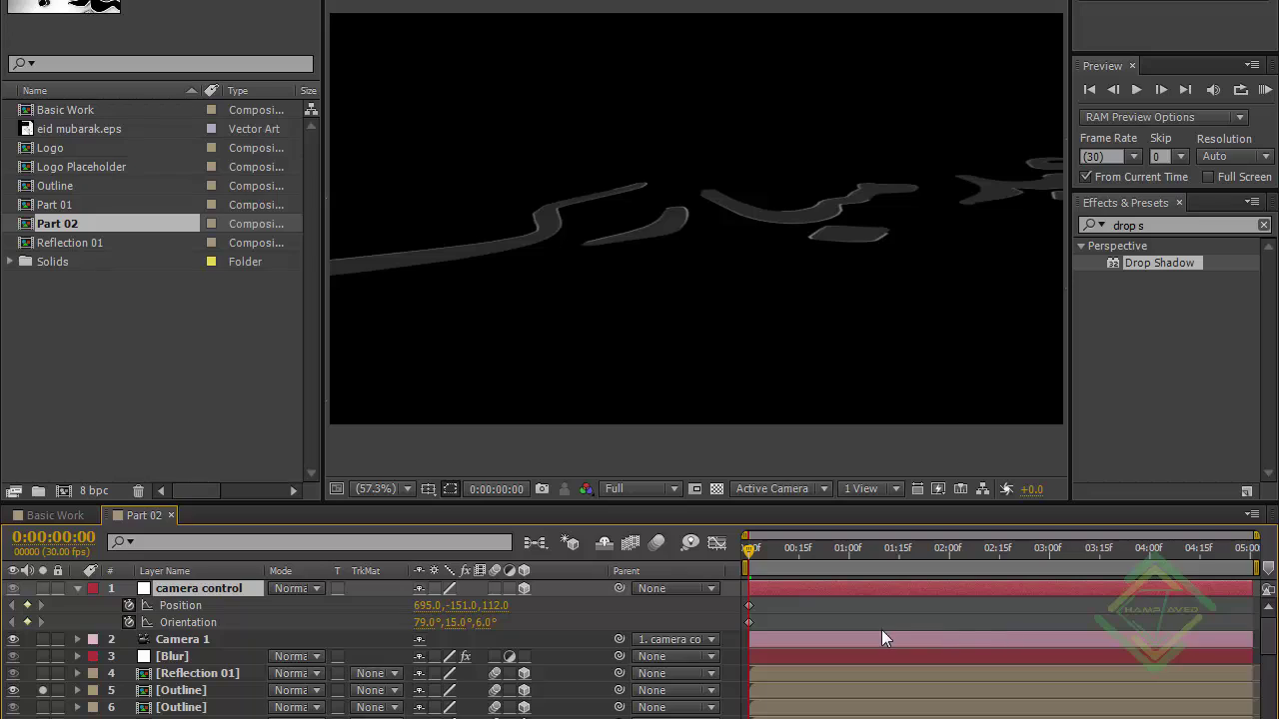
key(End)
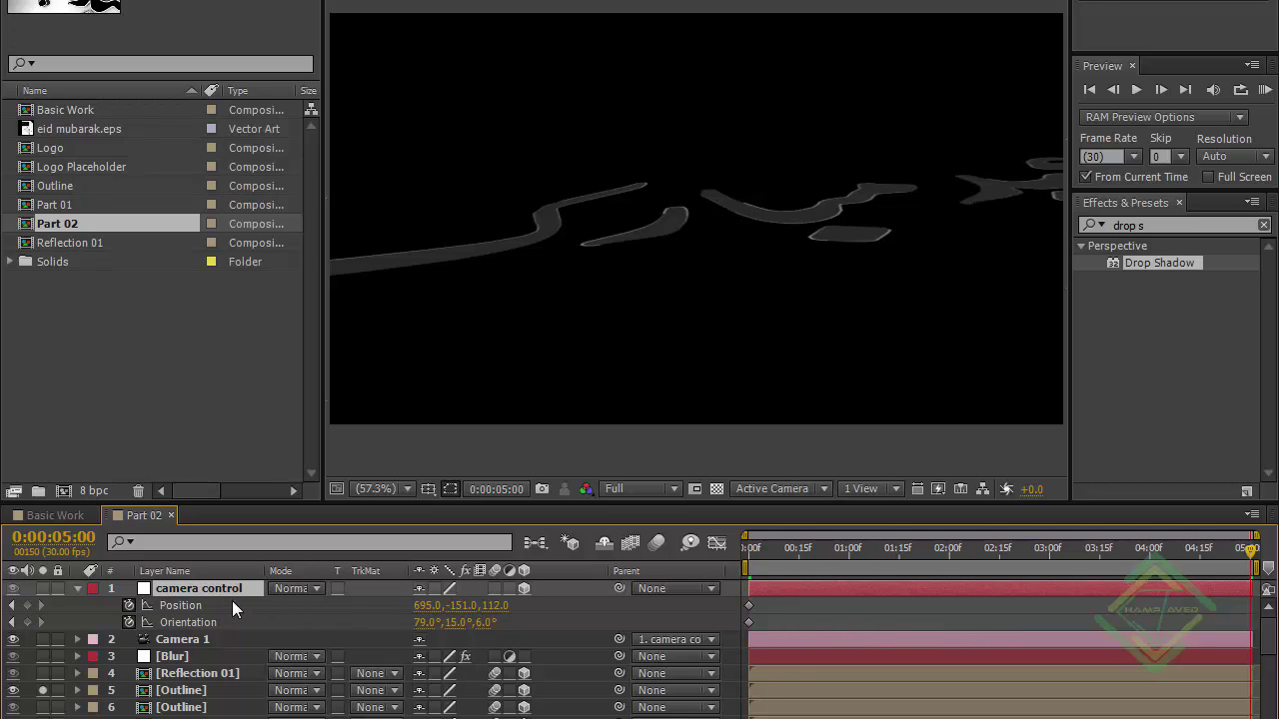
key(ctrl+z)
drag(423, 609, 546, 603)
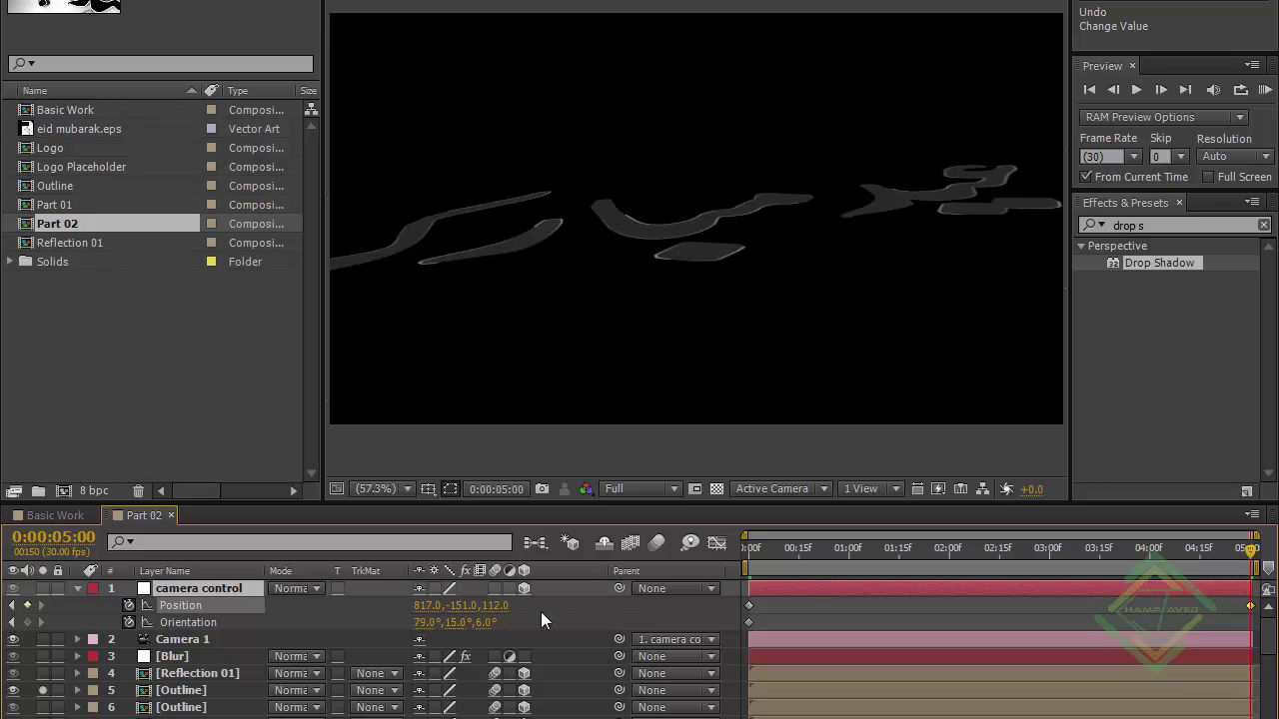
click(79, 590)
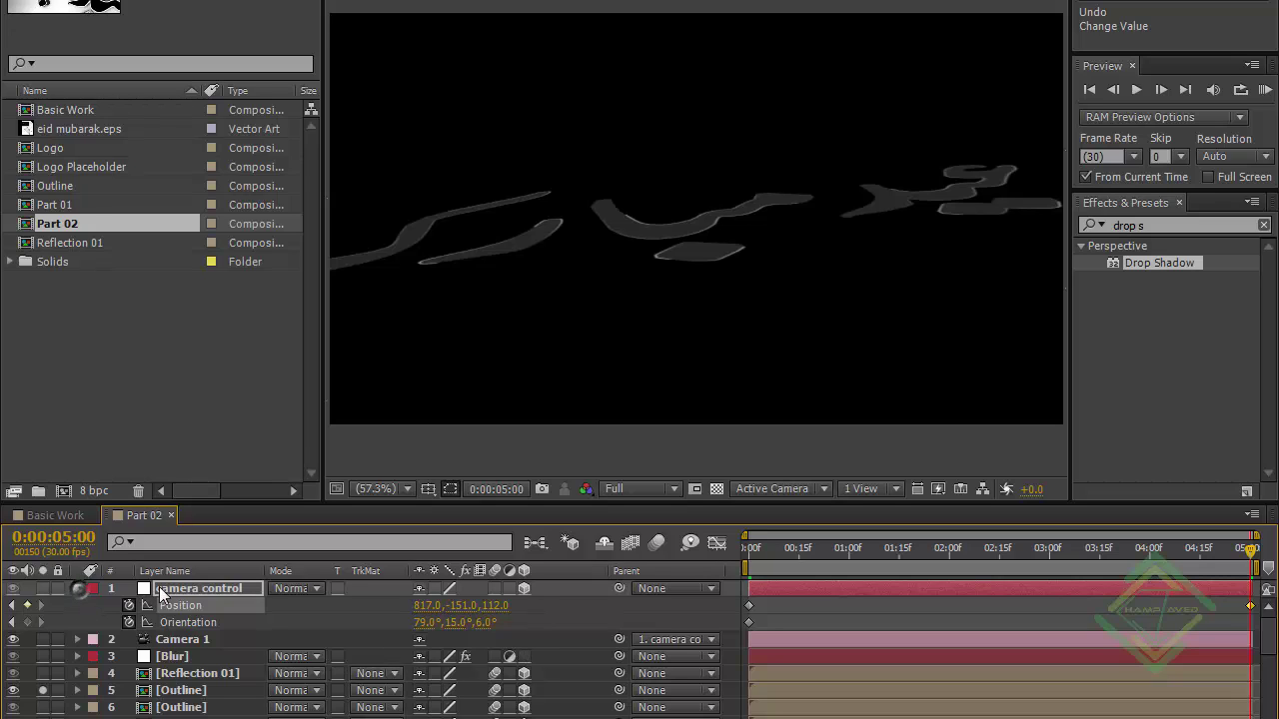
click(171, 588)
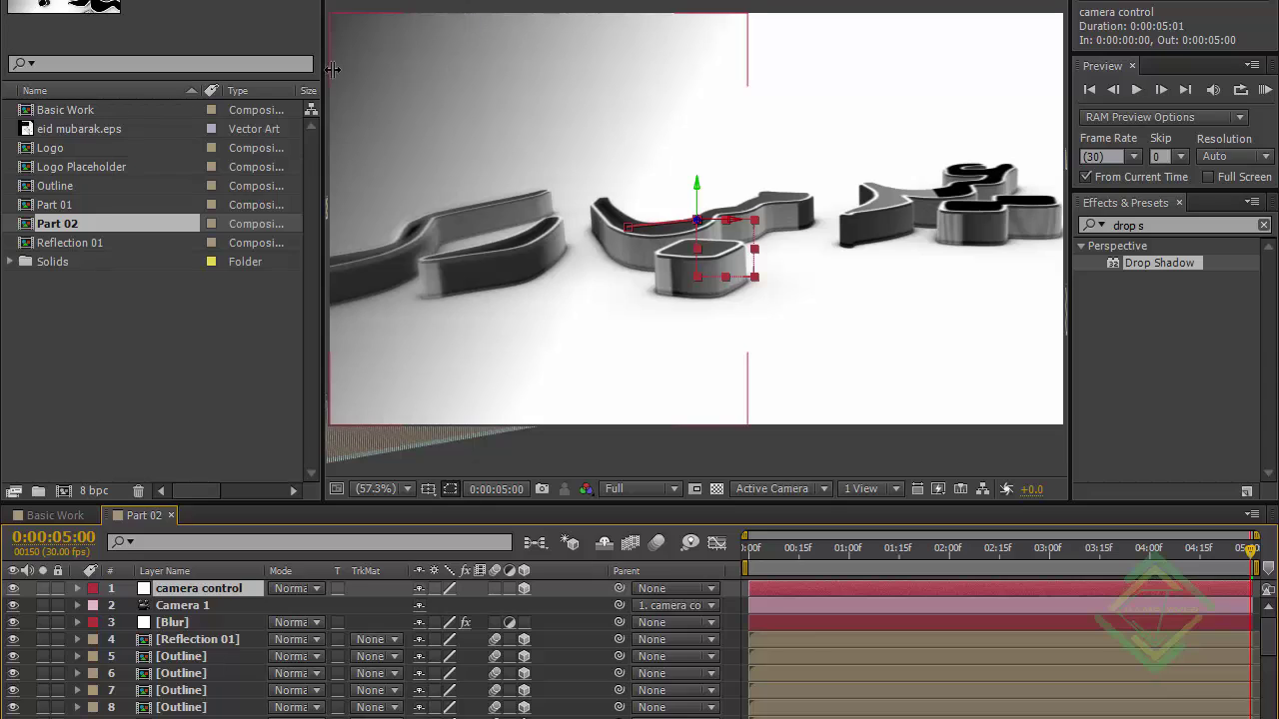
Flip the Blur layer in Part 02 horizontally at 0:00:00:00.
click(185, 621)
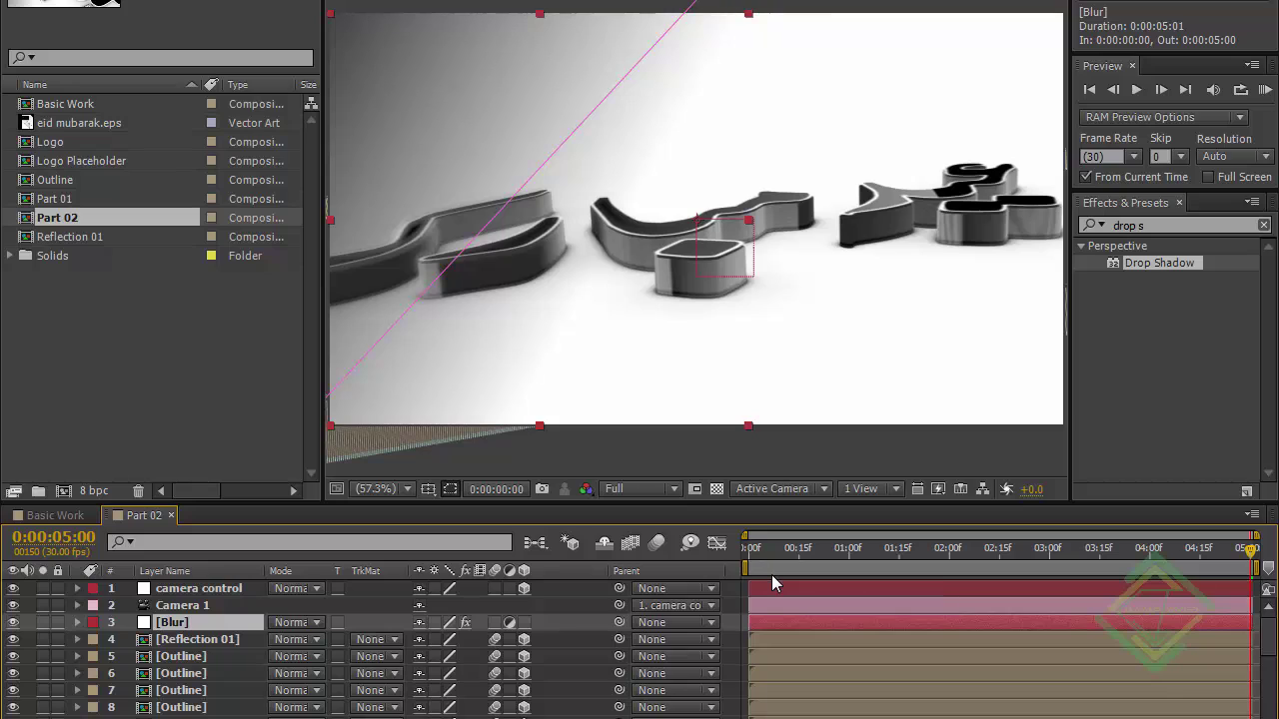
key(Home)
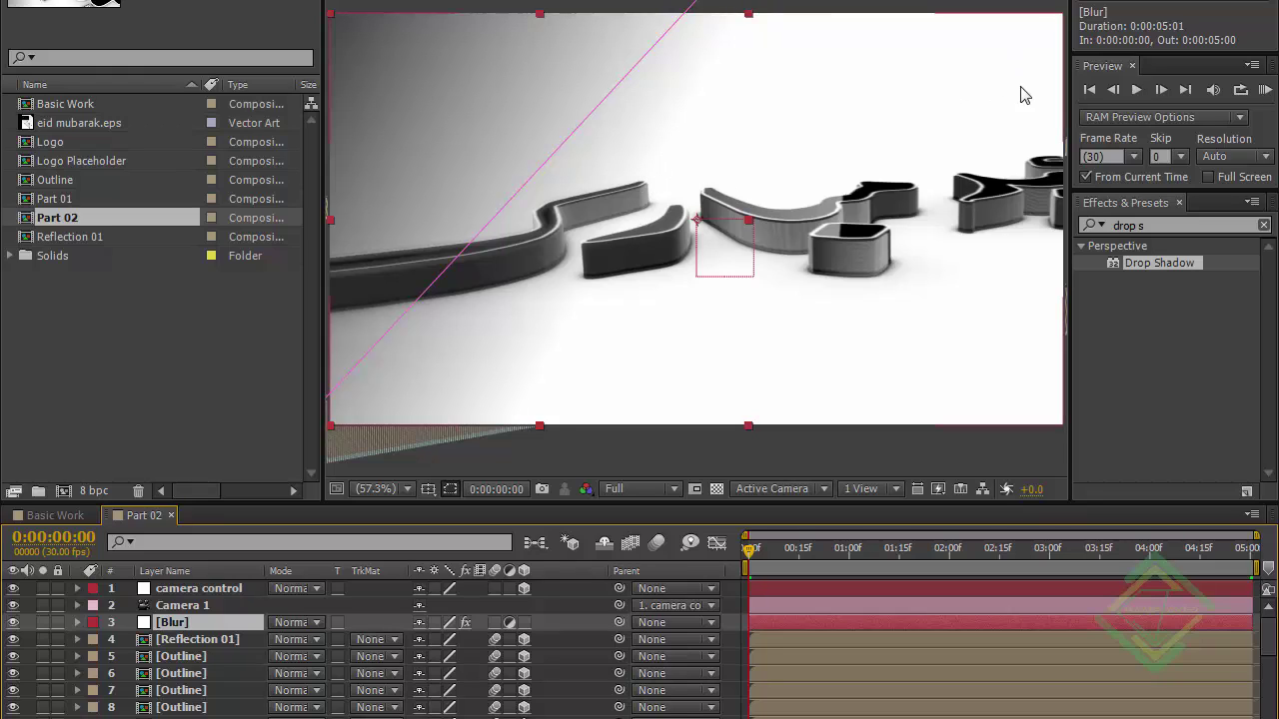
right_click(200, 623)
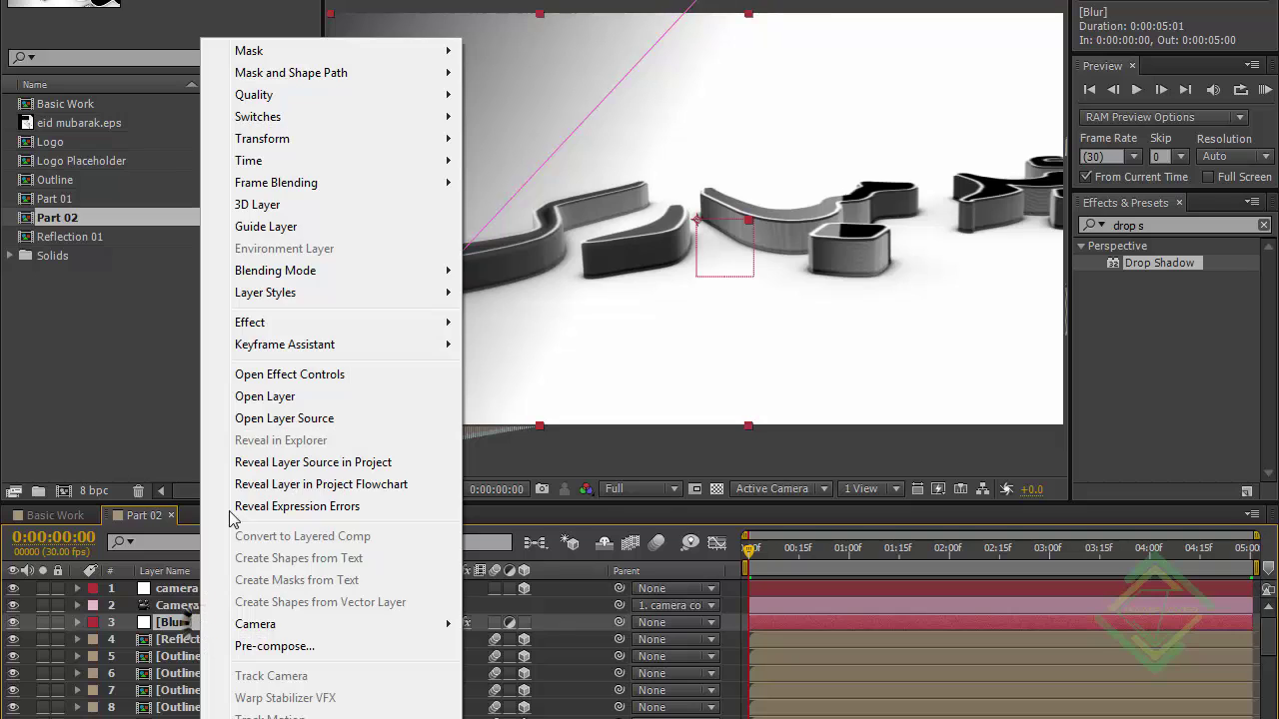
mouse_move(275, 141)
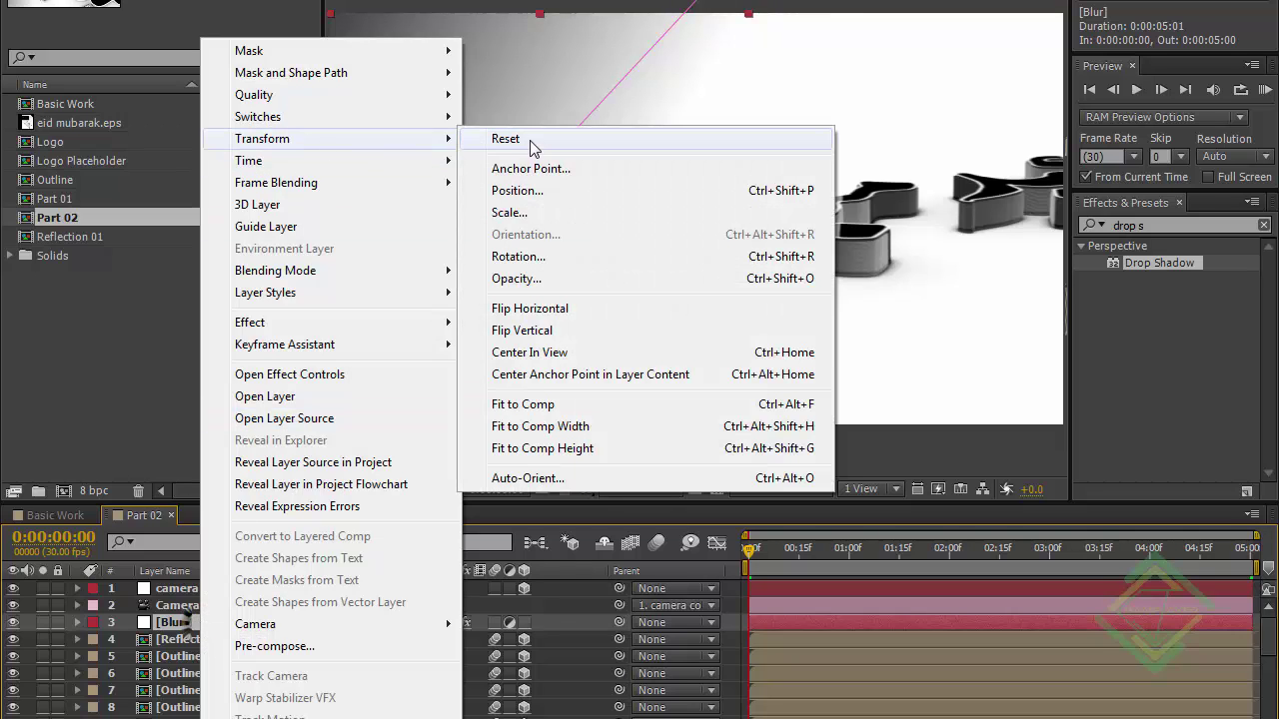
click(531, 311)
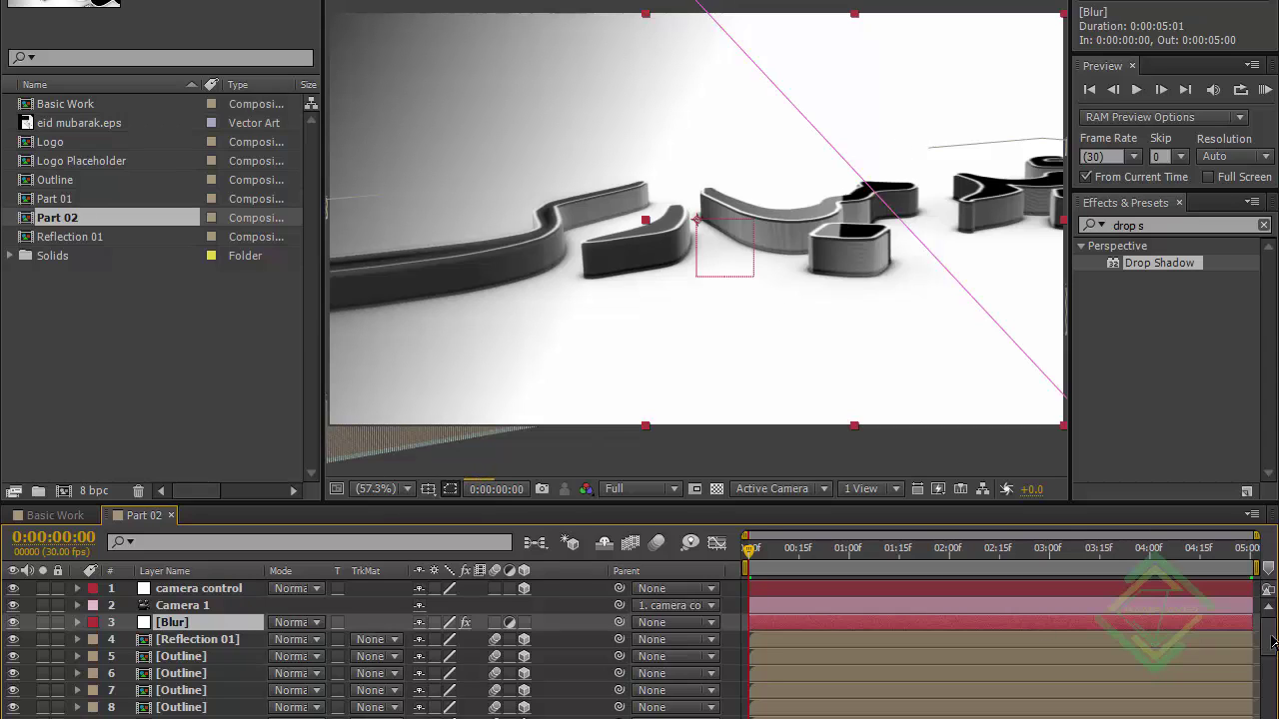
Move the BG layer's Gradient Ramp start point to about 643.5, -10.5 and its end point to about 643.5, 207.5.
drag(1269, 636, 1269, 718)
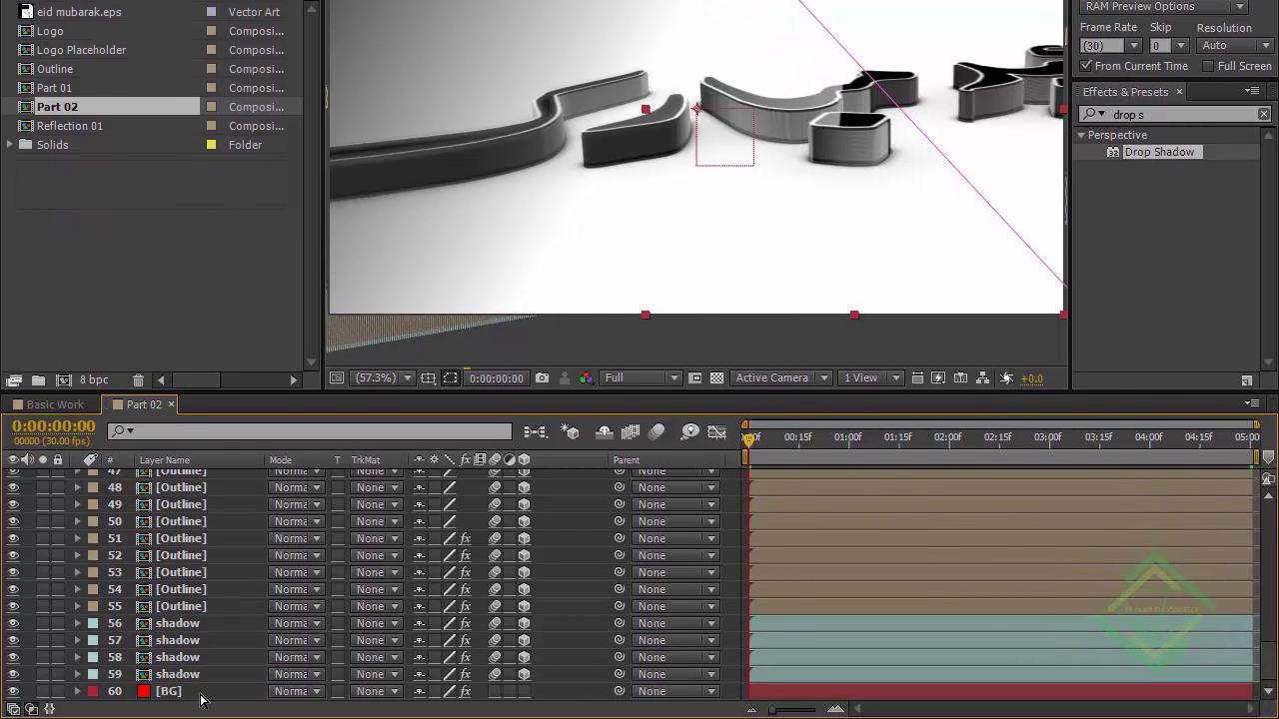
click(200, 714)
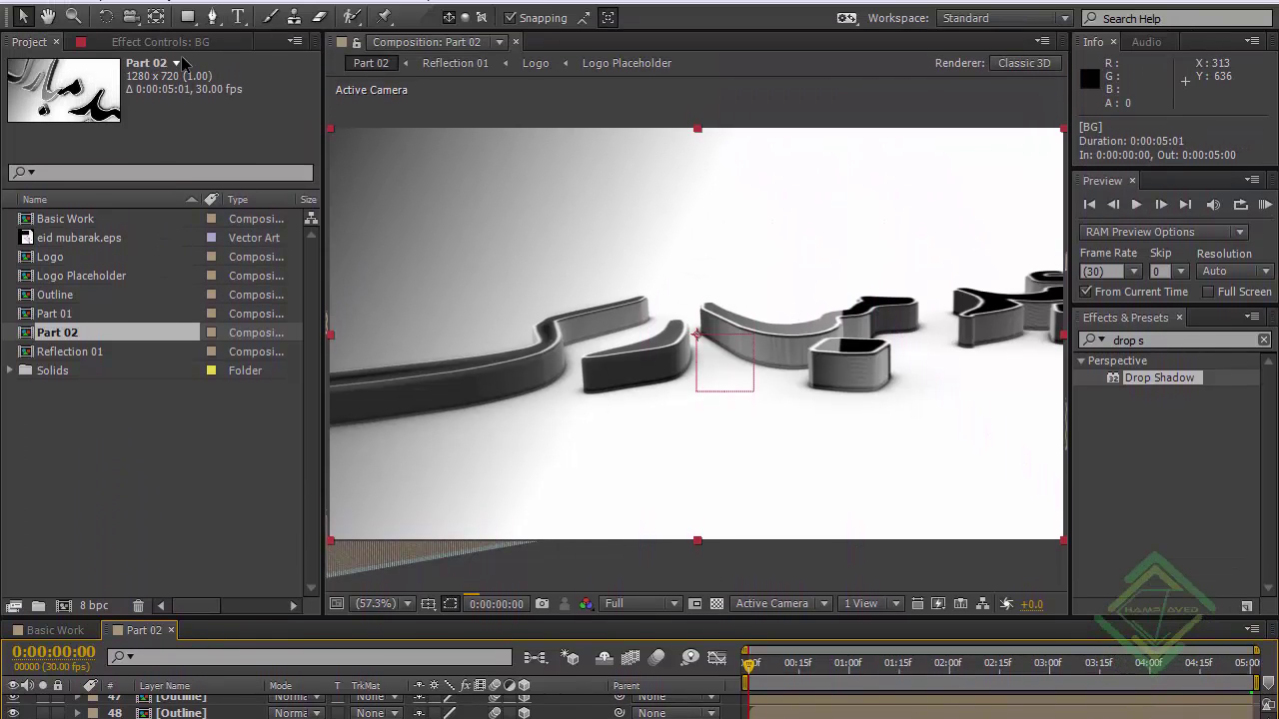
click(168, 43)
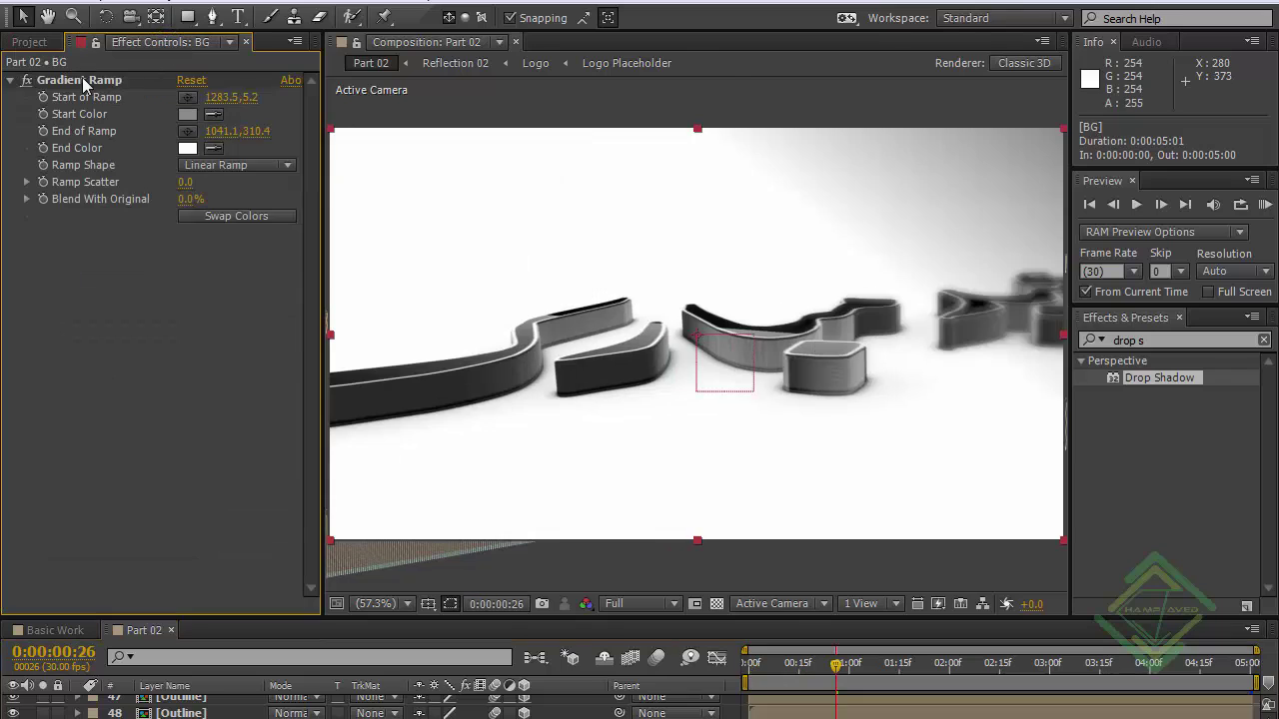
click(85, 82)
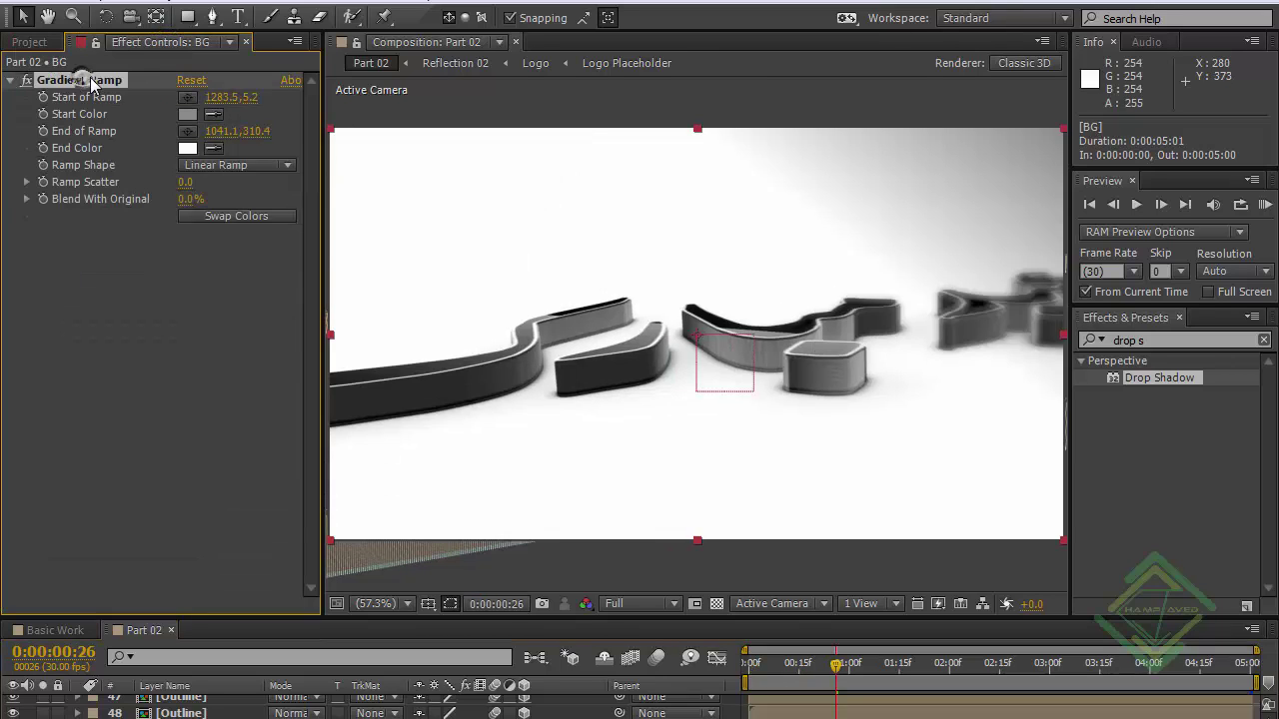
click(183, 100)
click(186, 98)
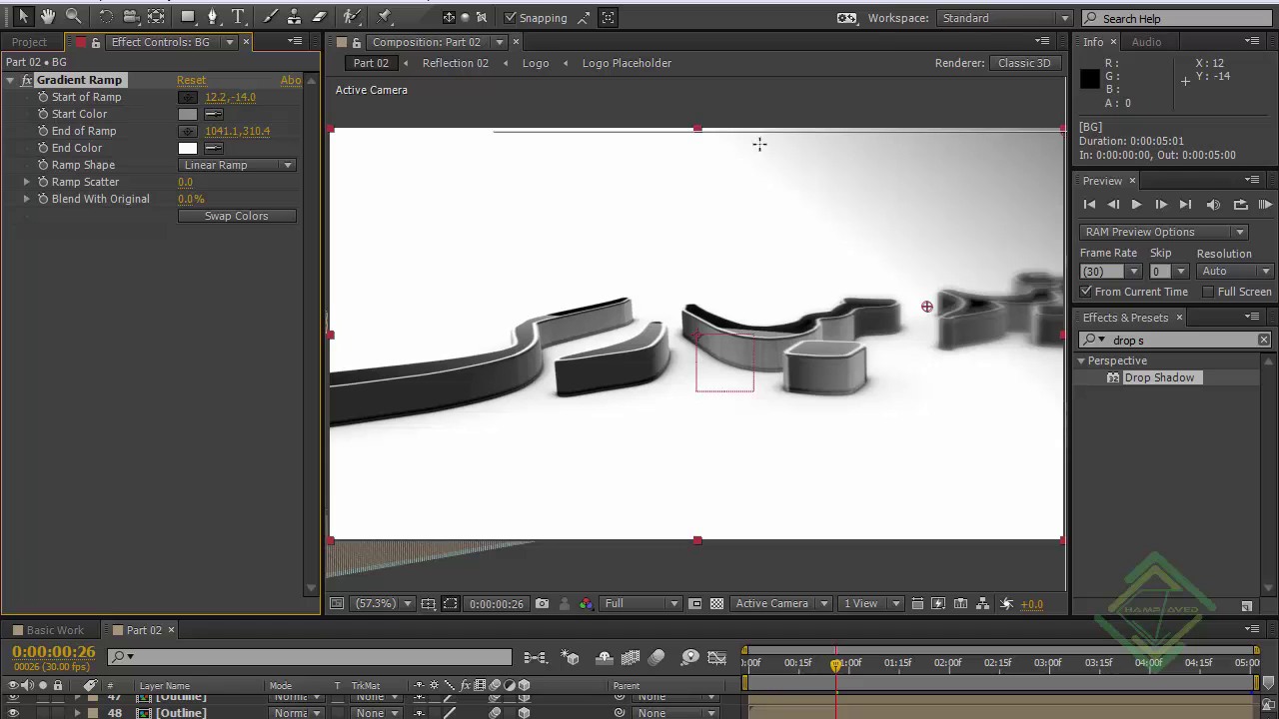
click(698, 127)
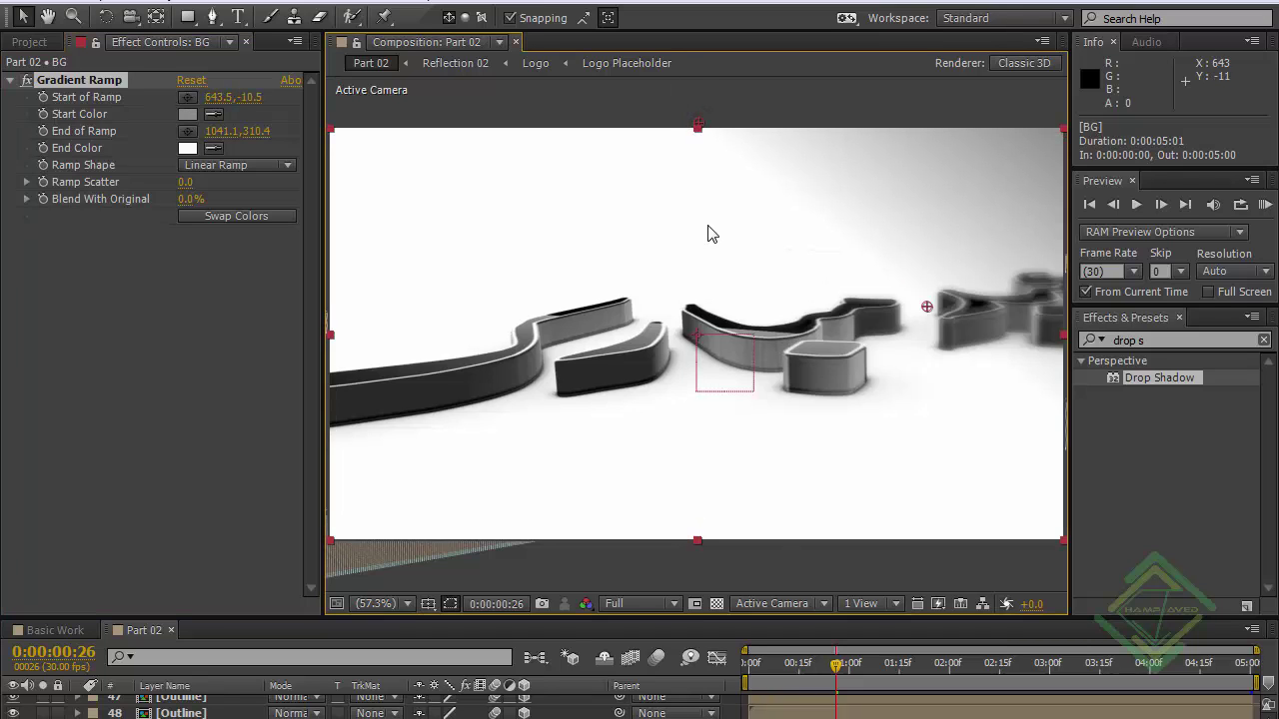
click(189, 132)
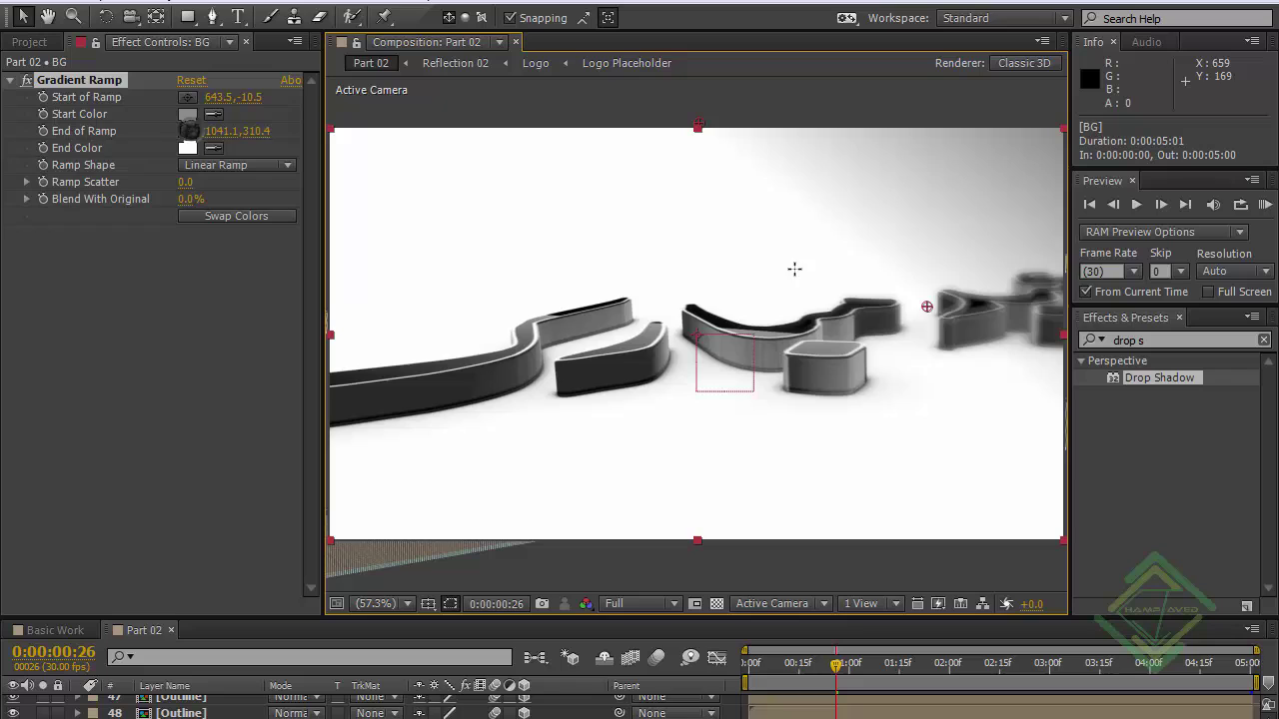
click(698, 247)
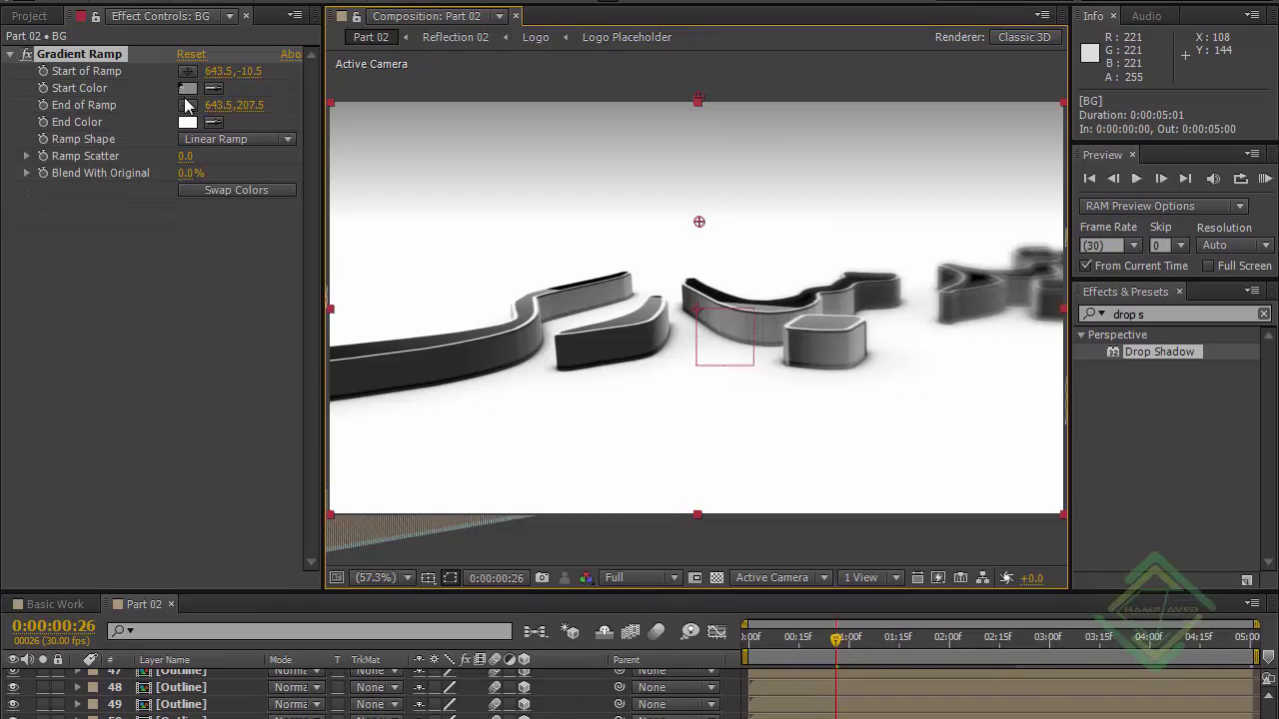
Darken the Start Color of the BG layer's Gradient Ramp to grey 6A6A6A.
click(187, 88)
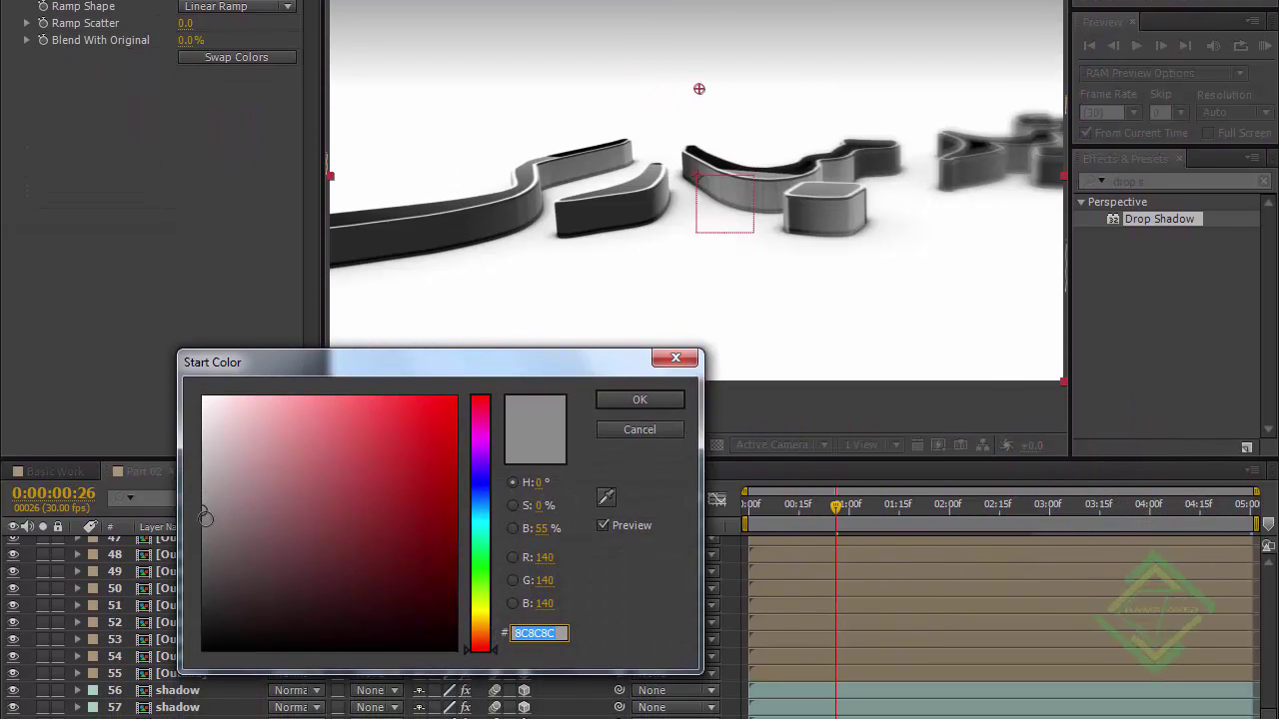
drag(205, 518, 193, 547)
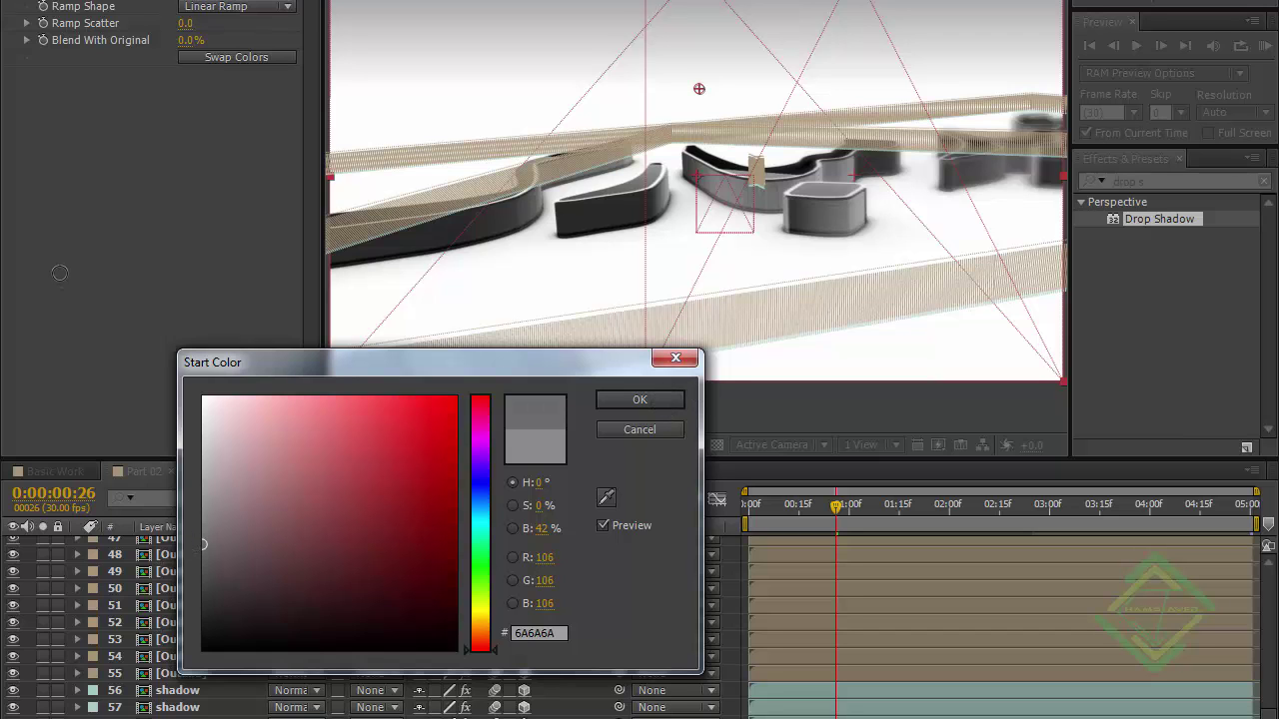
key(Return)
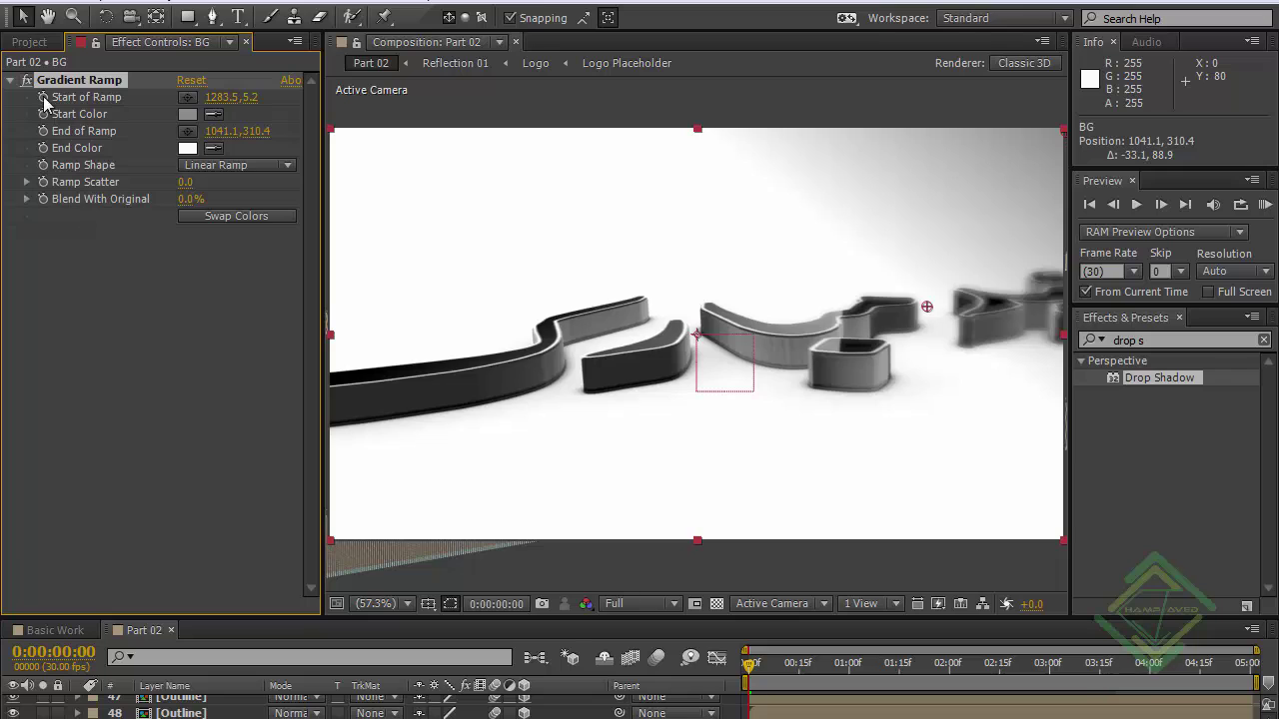
Duplicate the Reflection 01 composition and replace the Reflection 01 layer in Part 02 with the Reflection 02 copy.
click(29, 42)
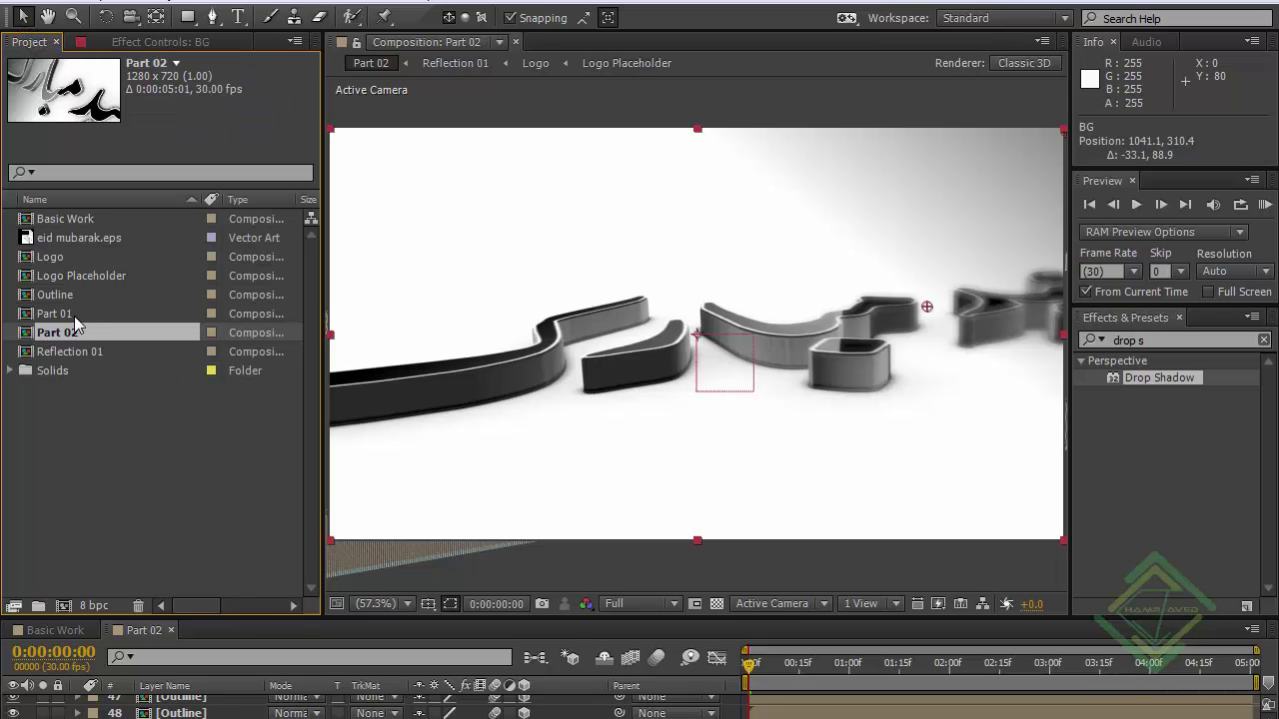
click(70, 353)
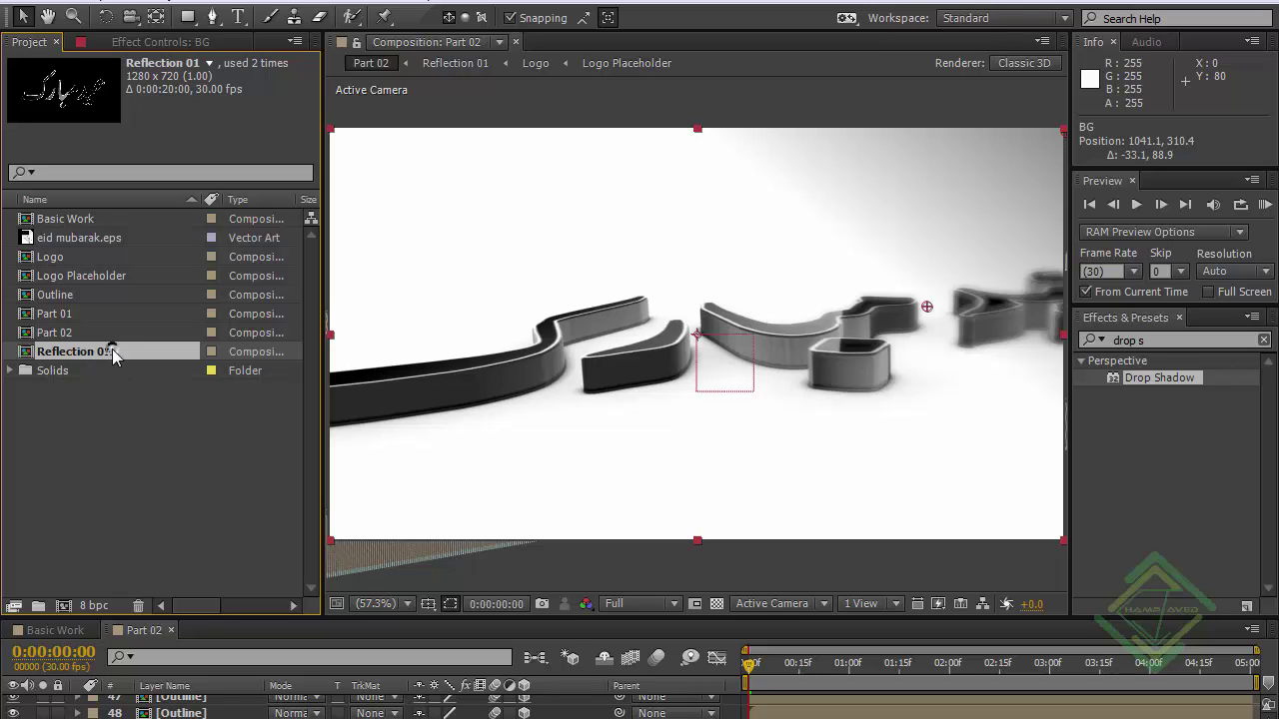
key(ctrl+d)
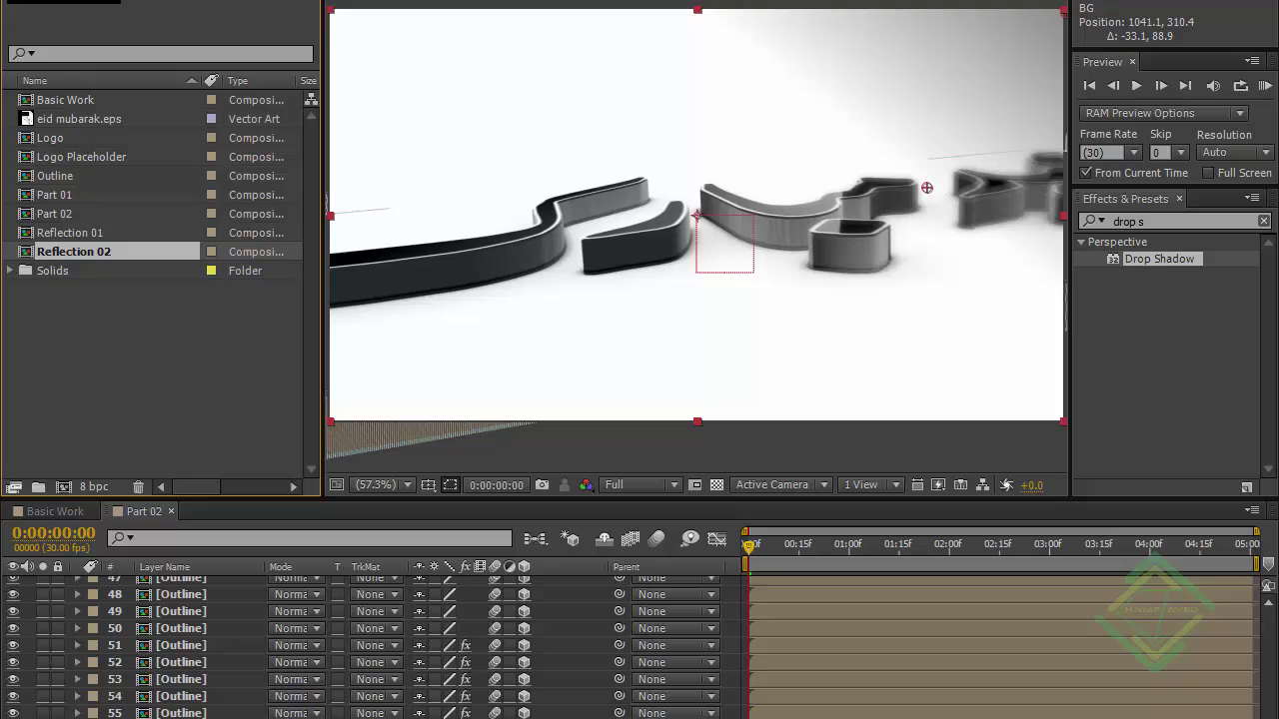
drag(1268, 698, 1271, 609)
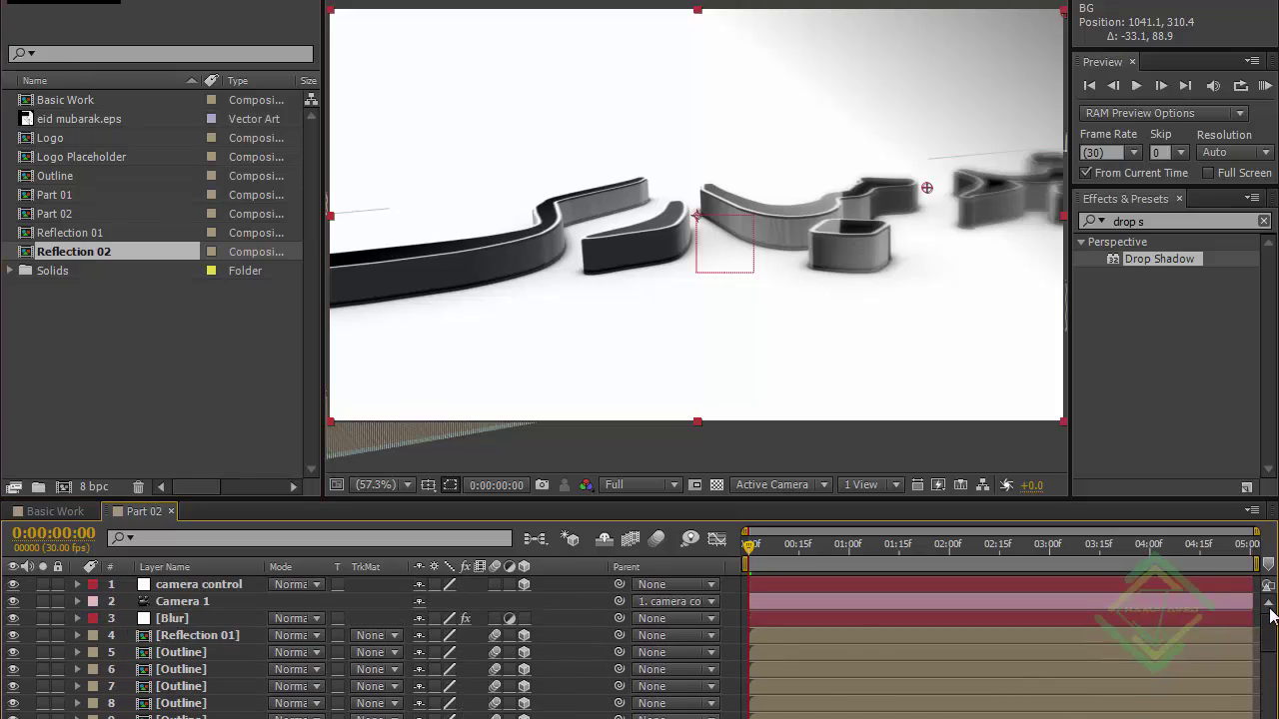
click(221, 638)
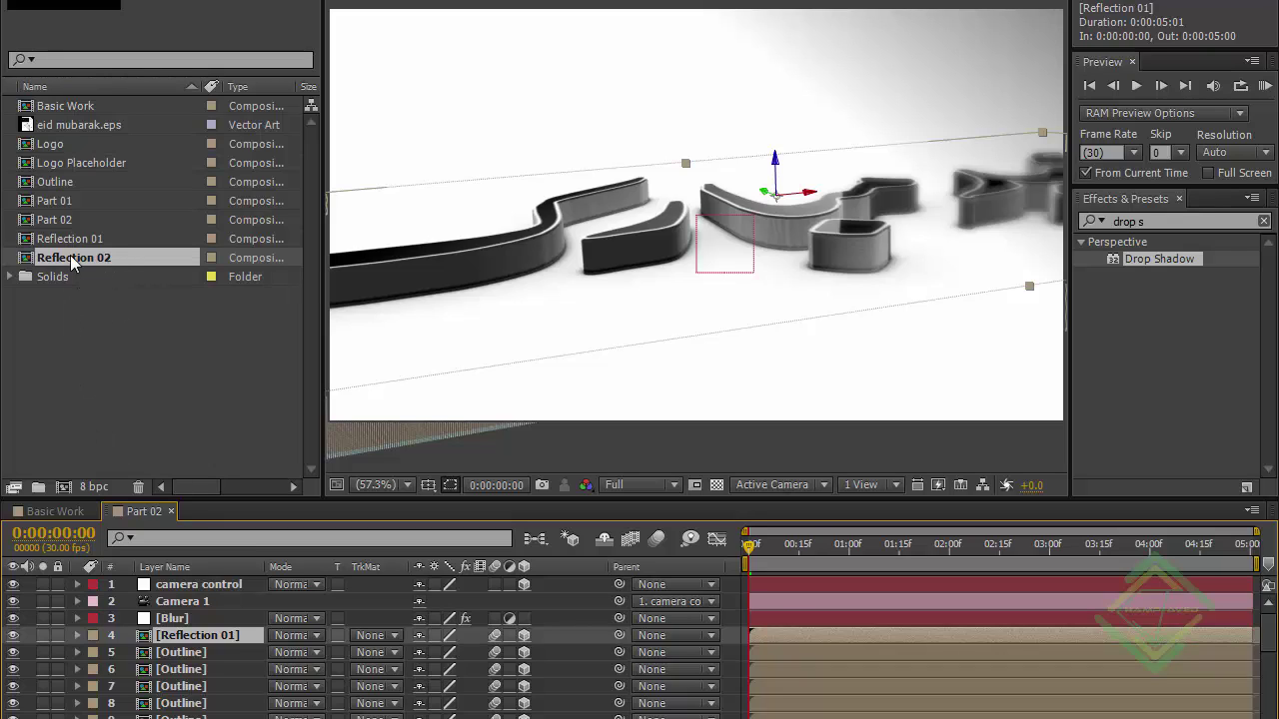
drag(88, 258, 211, 639)
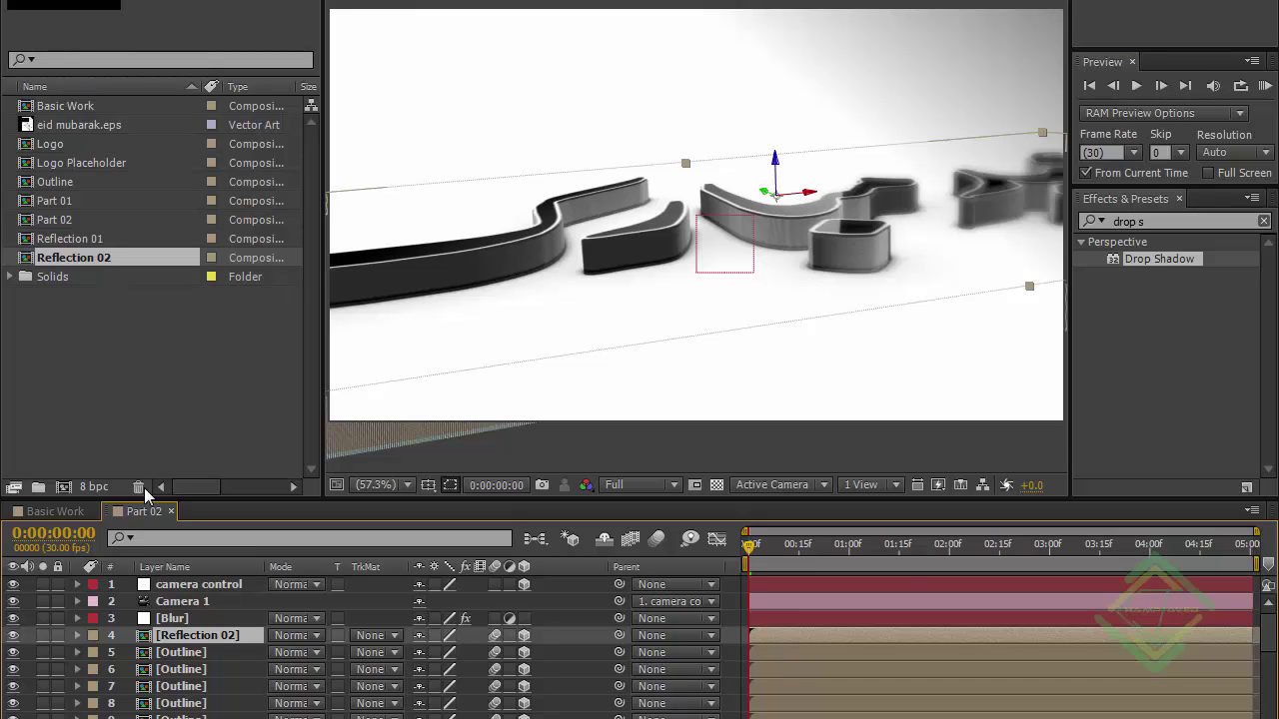
Open the Reflection 02 composition and rotate White Solid 1 to about -128°.
double_click(225, 635)
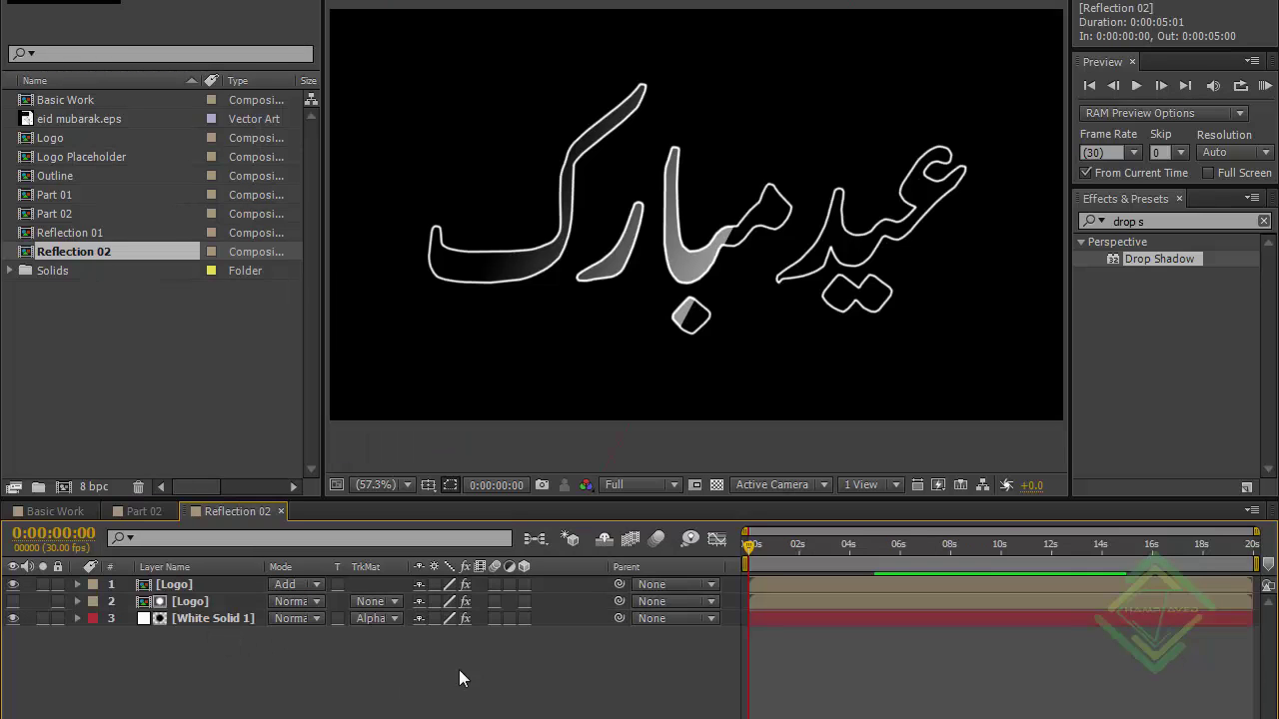
click(221, 620)
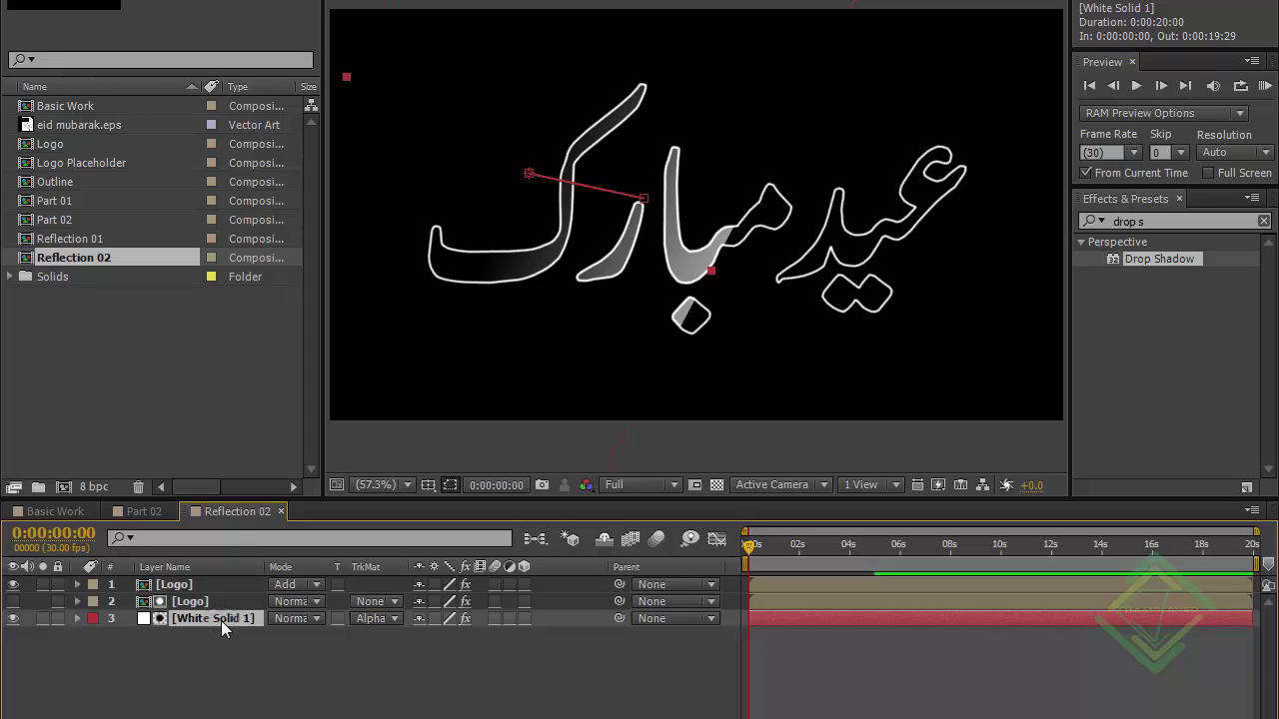
key(p)
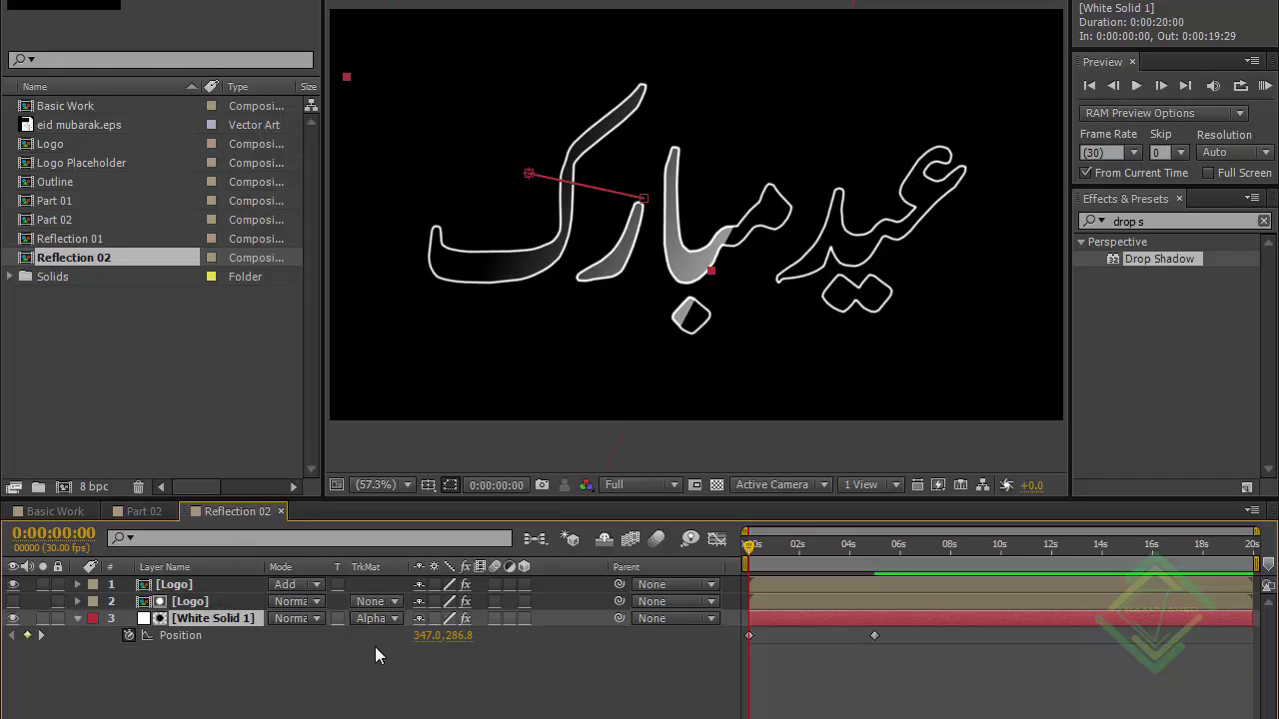
key(r)
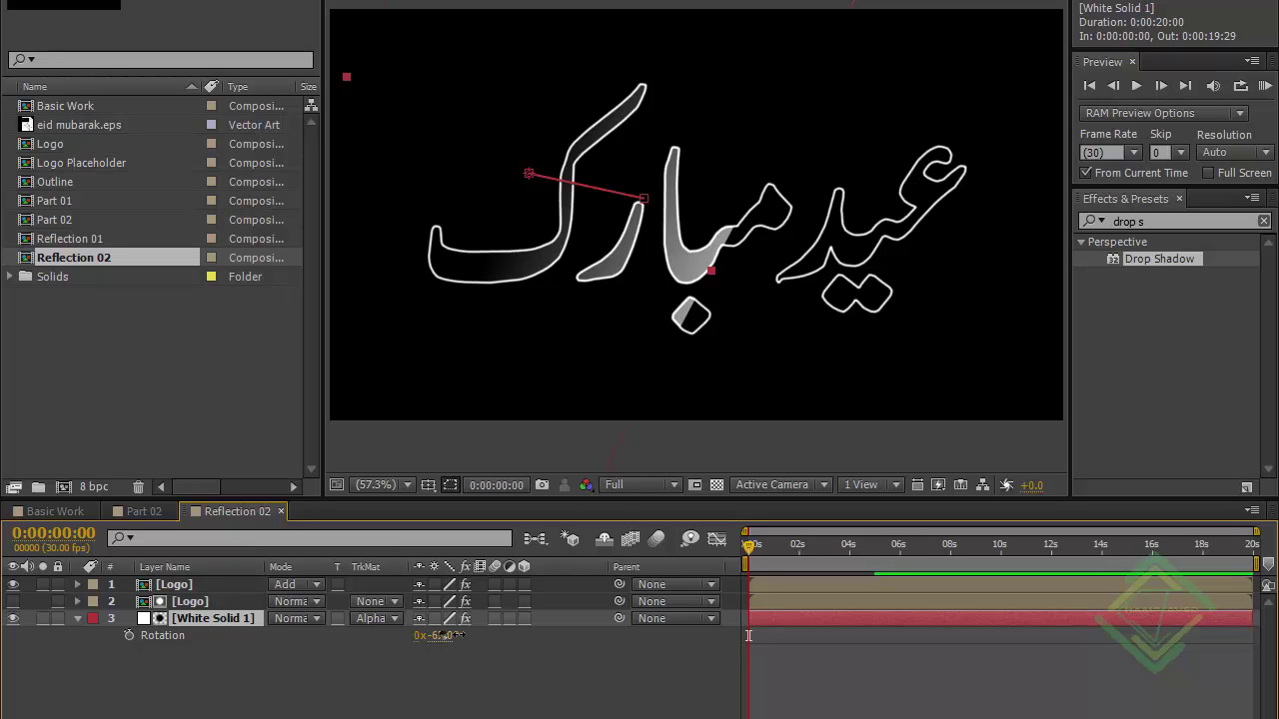
drag(445, 644, 388, 648)
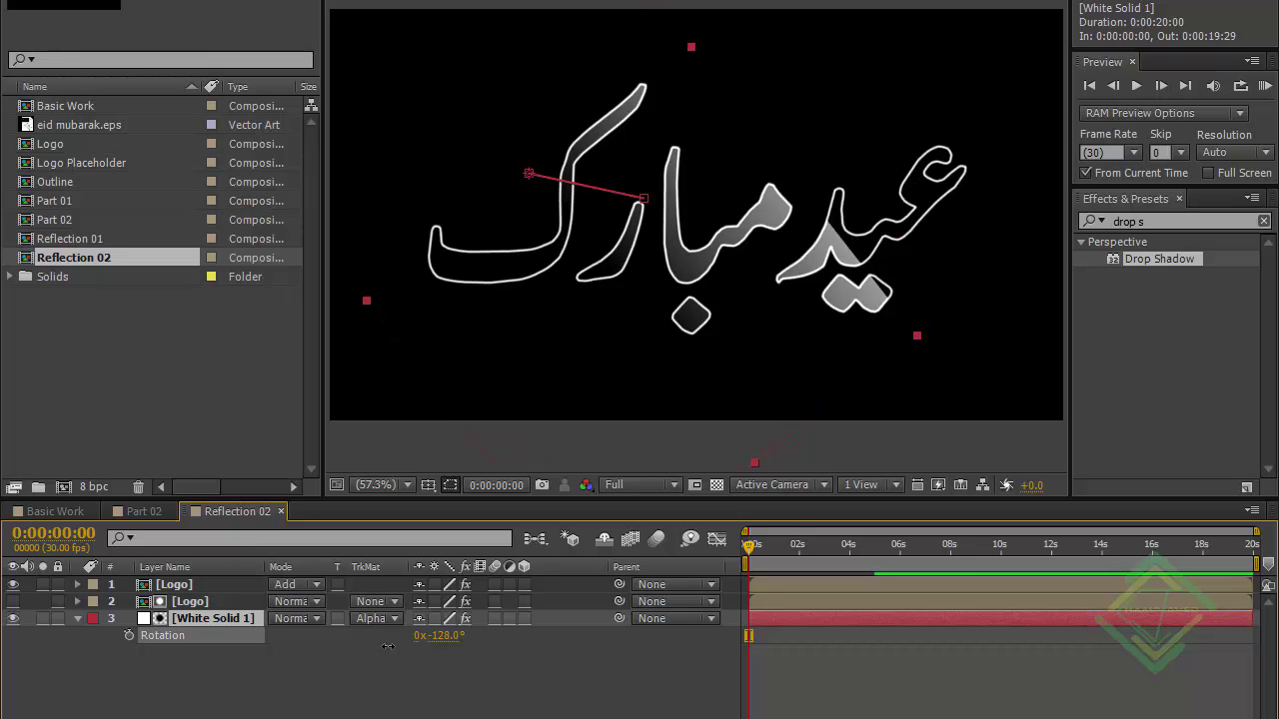
Reveal White Solid 1's Position and move the solid to about 73, 390 at 0:00:00:00.
click(223, 619)
key(p)
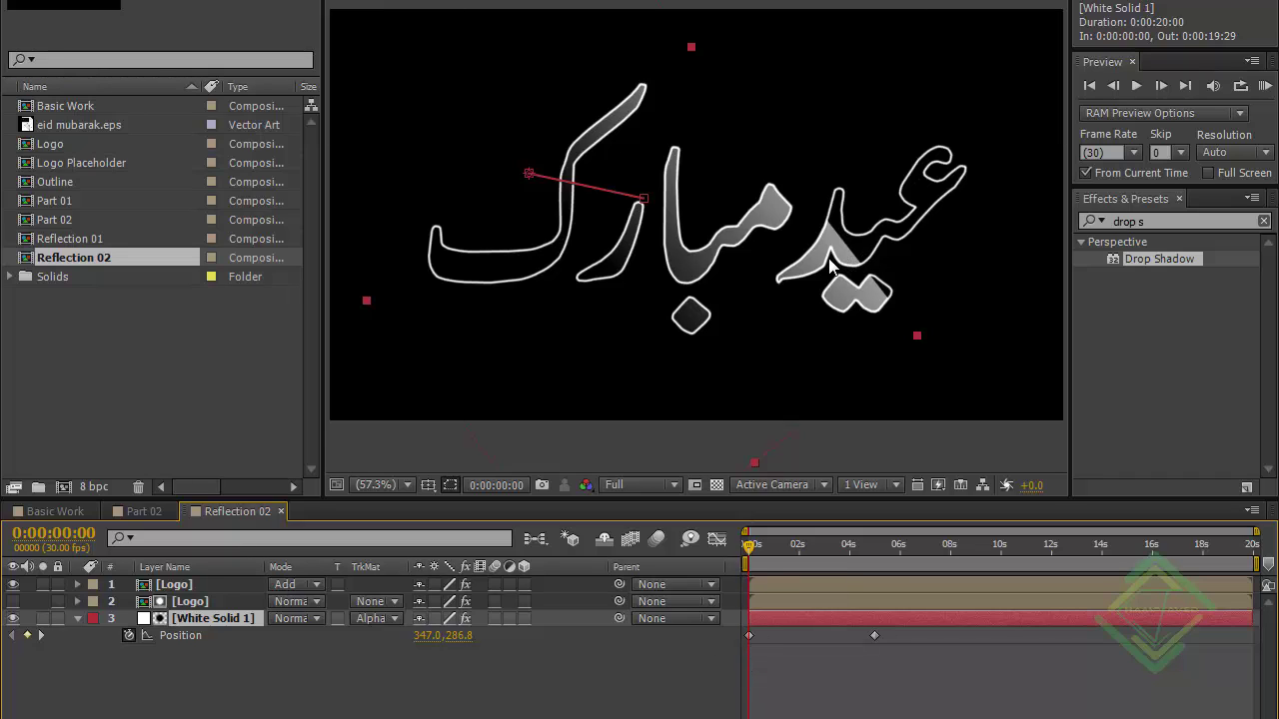
drag(830, 262, 674, 320)
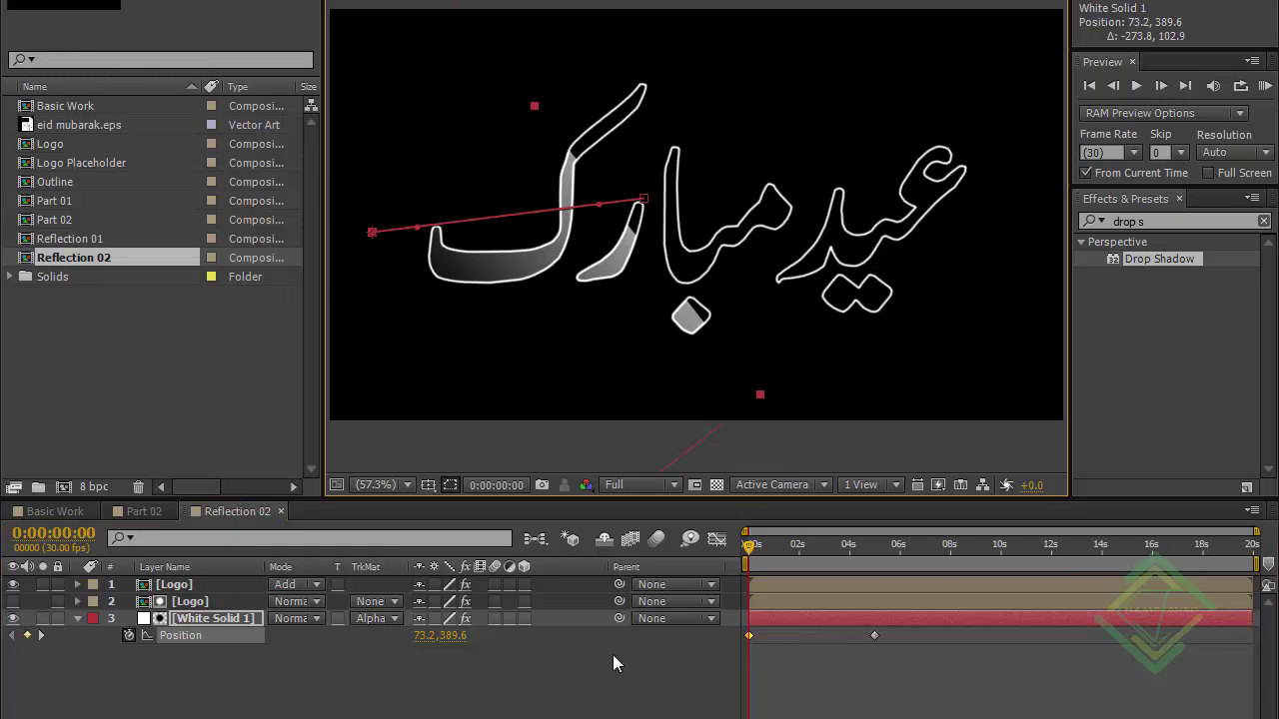
Copy White Solid 1's first Position keyframe onto the one at 0:00:05:00, move the solid there to about 286, 348, and close Reflection 02.
click(721, 655)
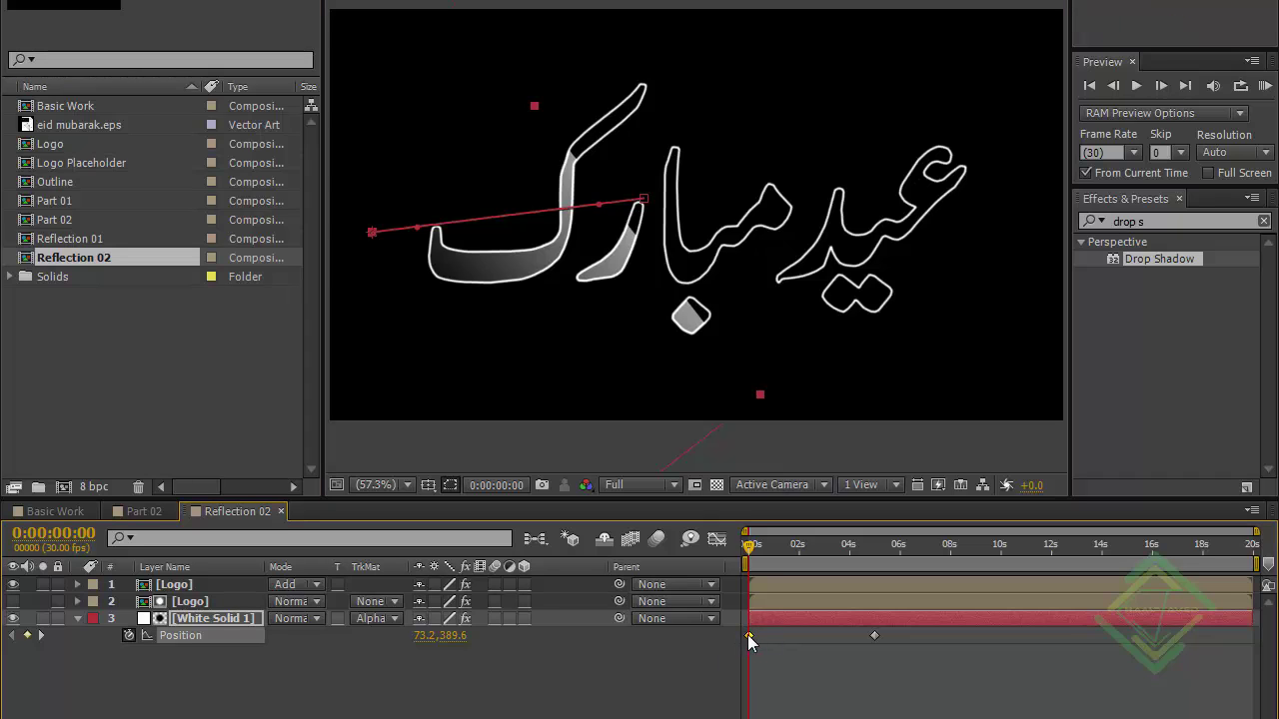
click(748, 636)
key(ctrl+c)
click(42, 637)
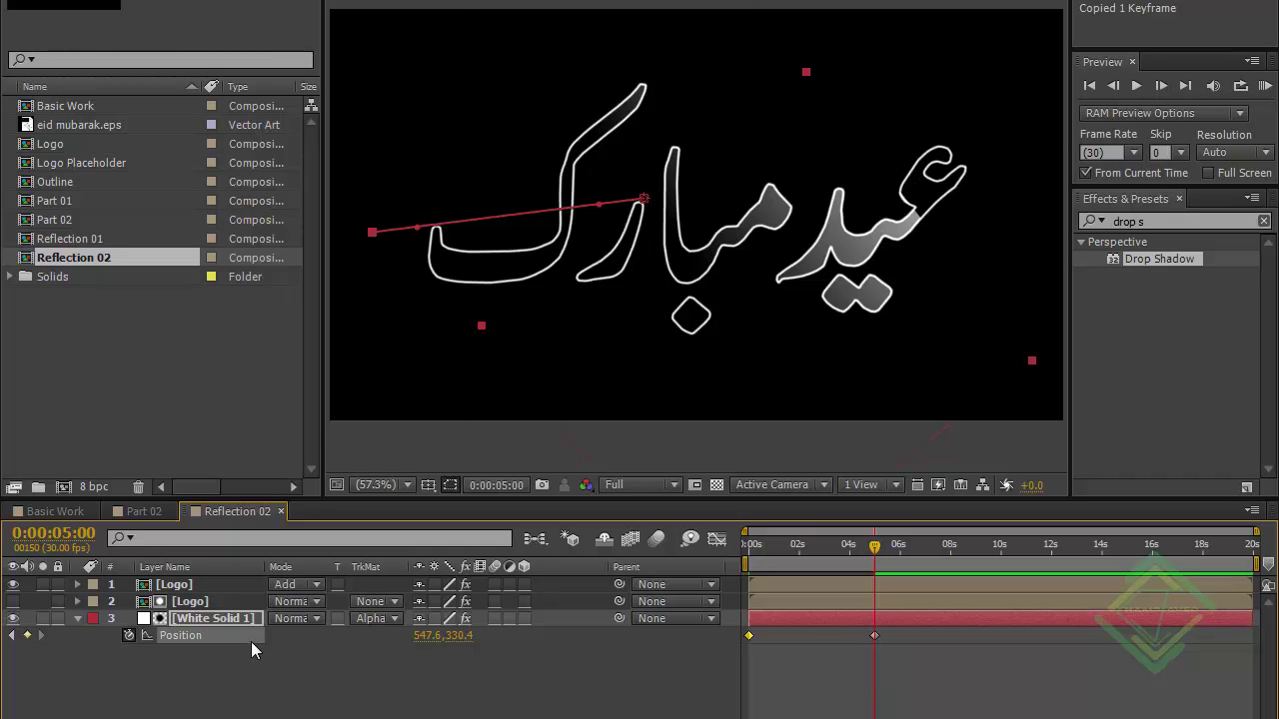
key(ctrl+v)
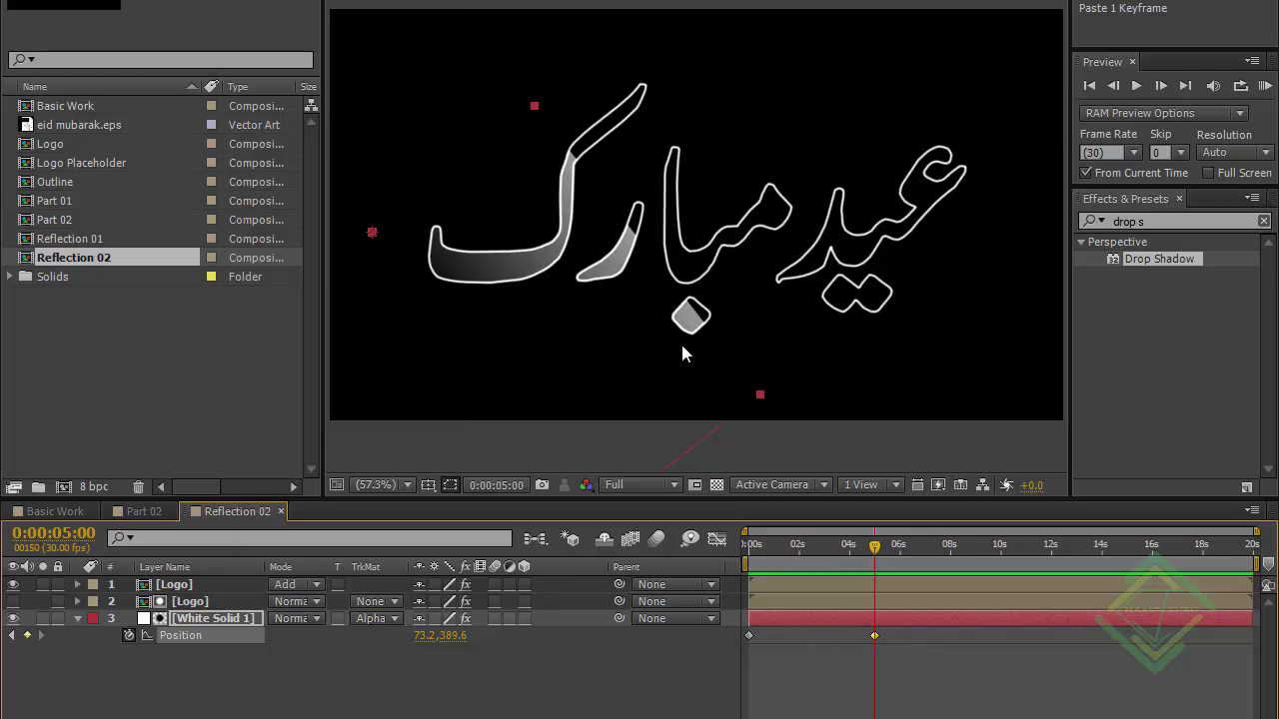
drag(672, 336, 796, 318)
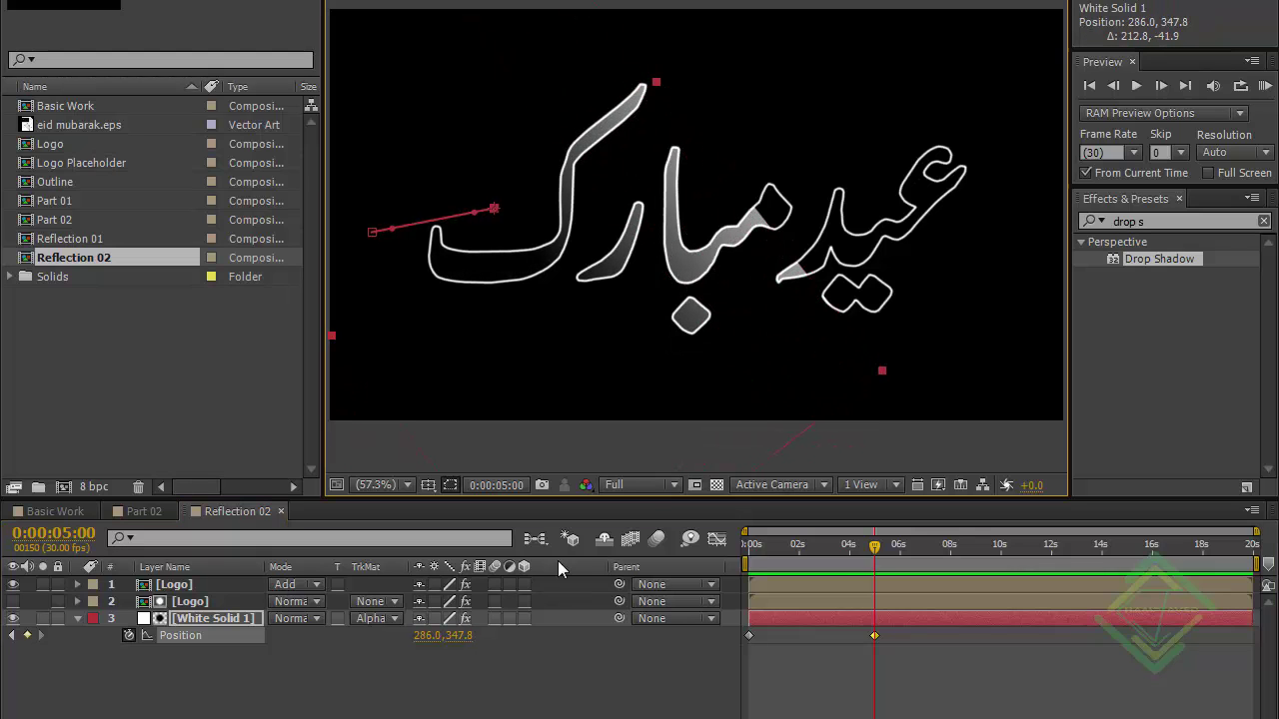
click(79, 619)
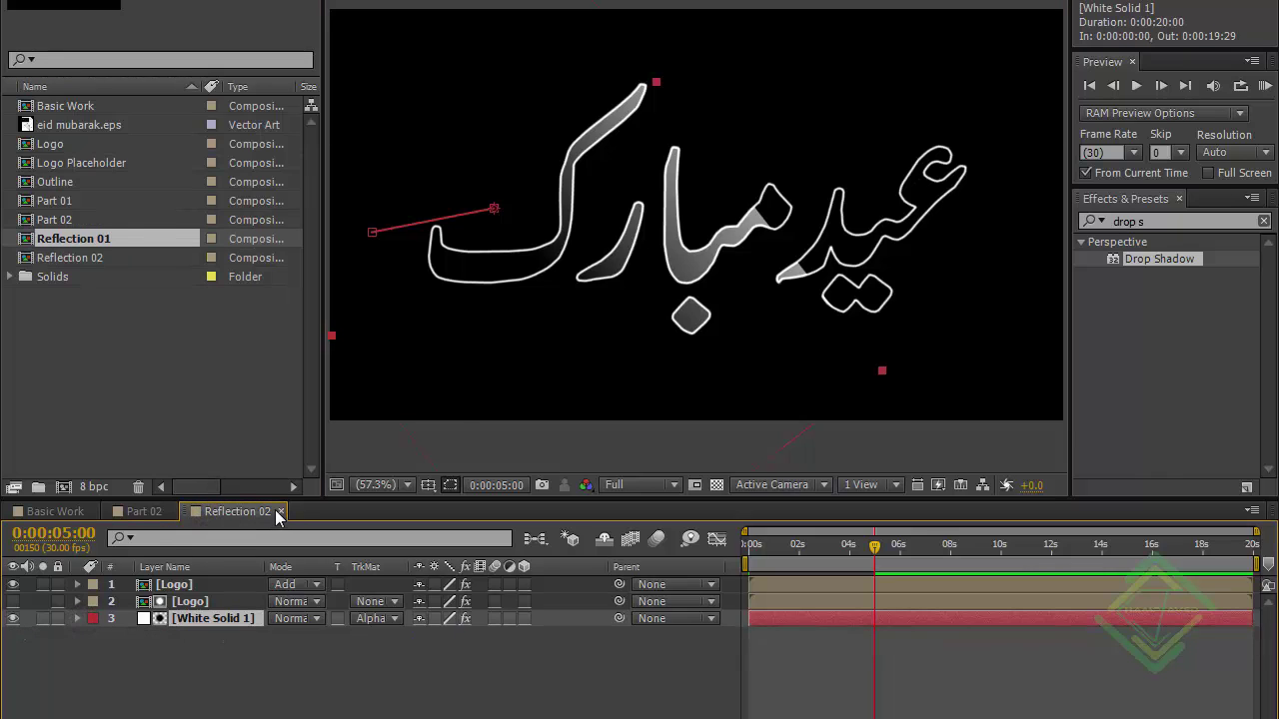
click(283, 511)
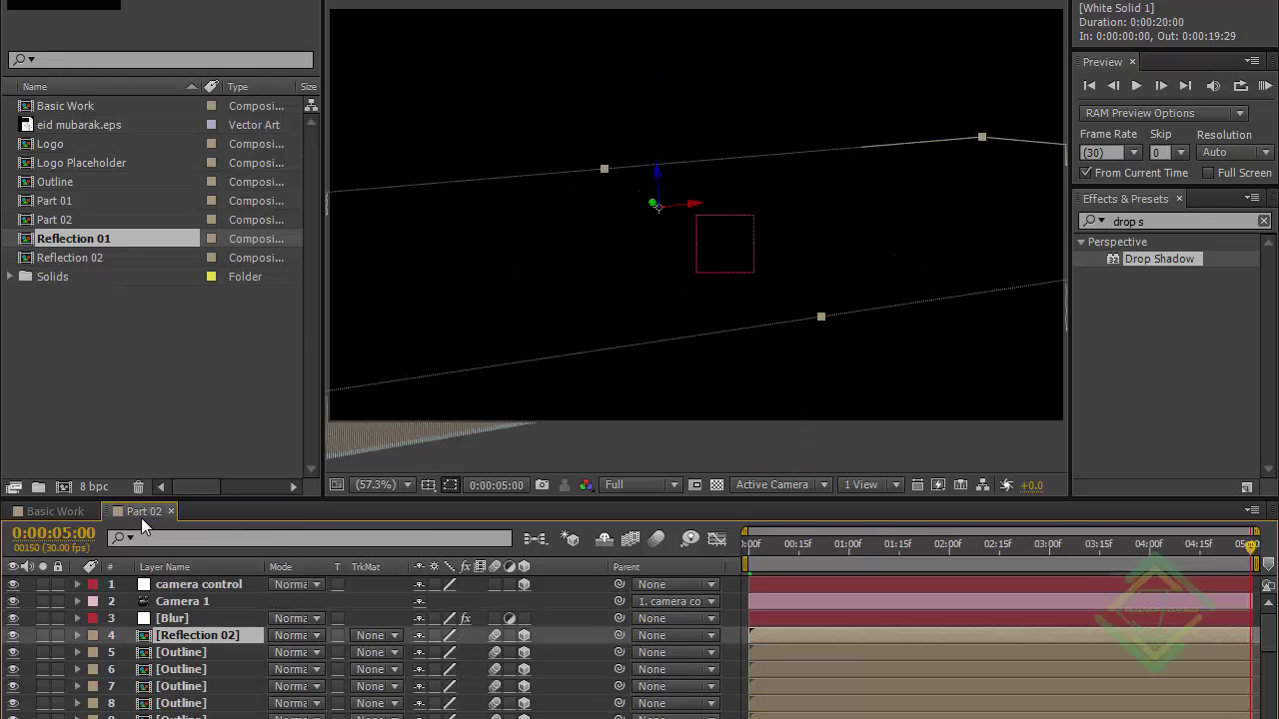
Close Part 02, duplicate it as Part 03 in the project, and open the Part 03 composition.
click(170, 512)
click(62, 214)
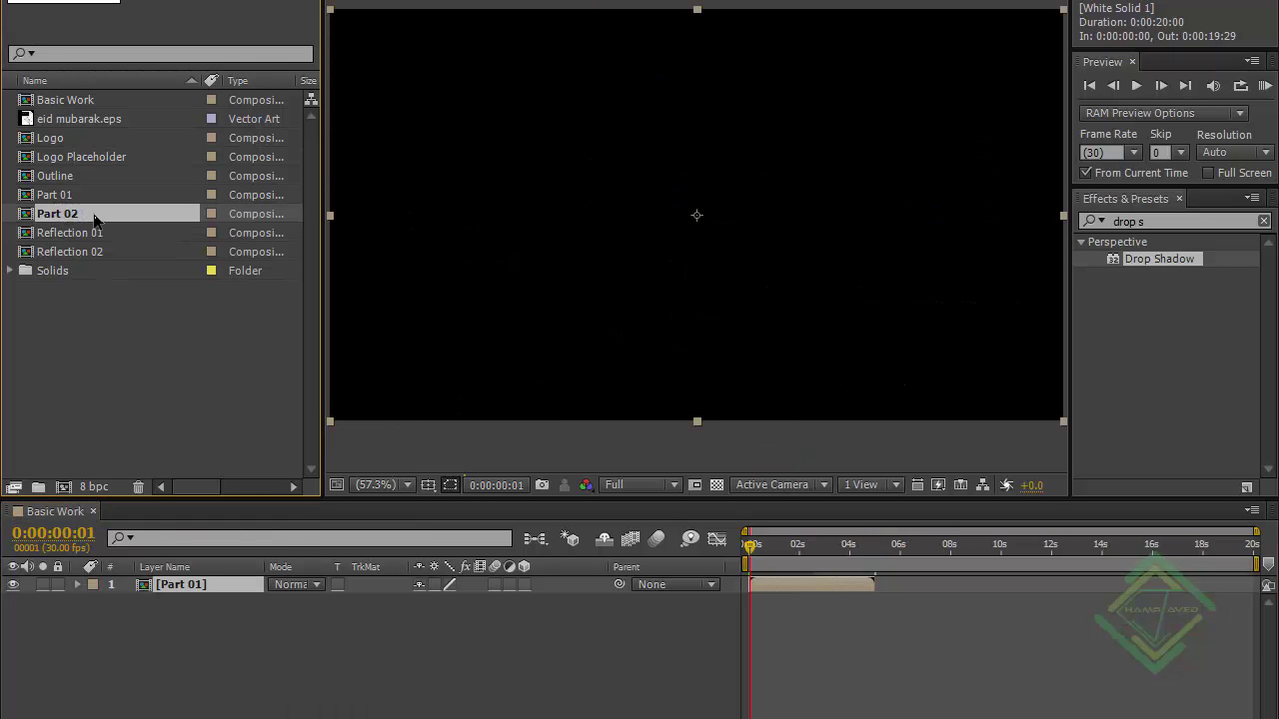
key(ctrl+d)
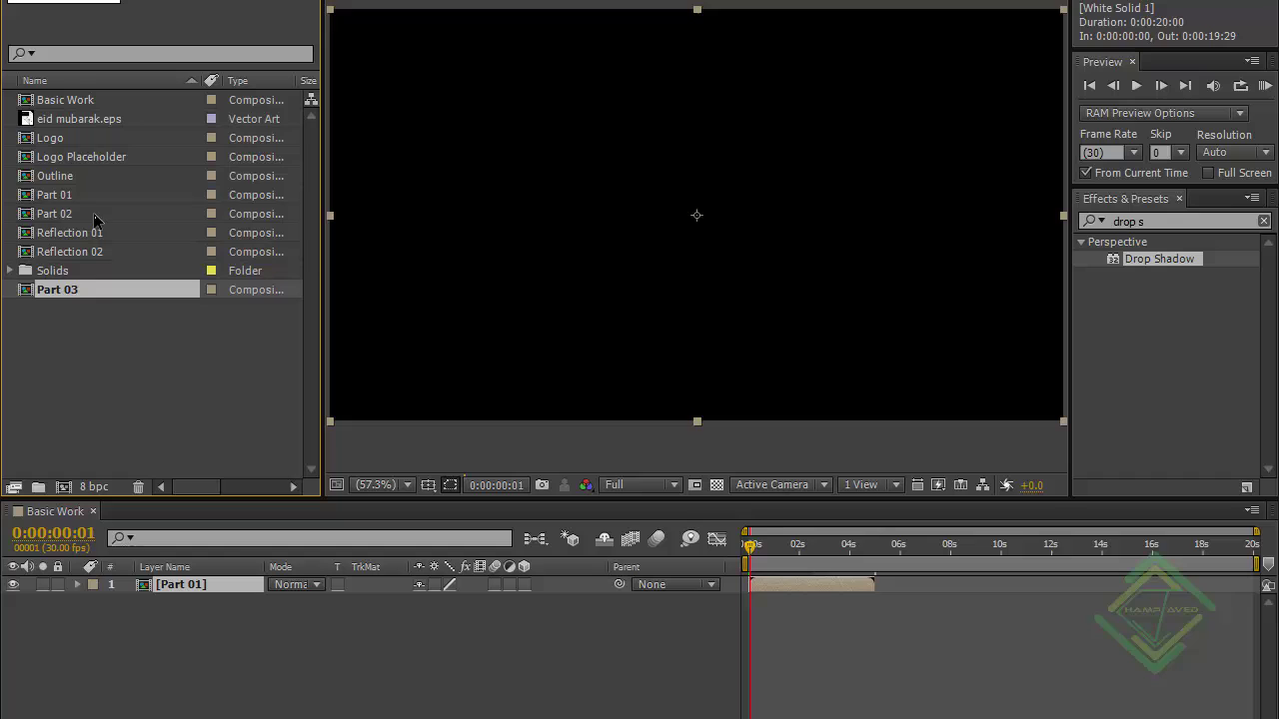
click(64, 291)
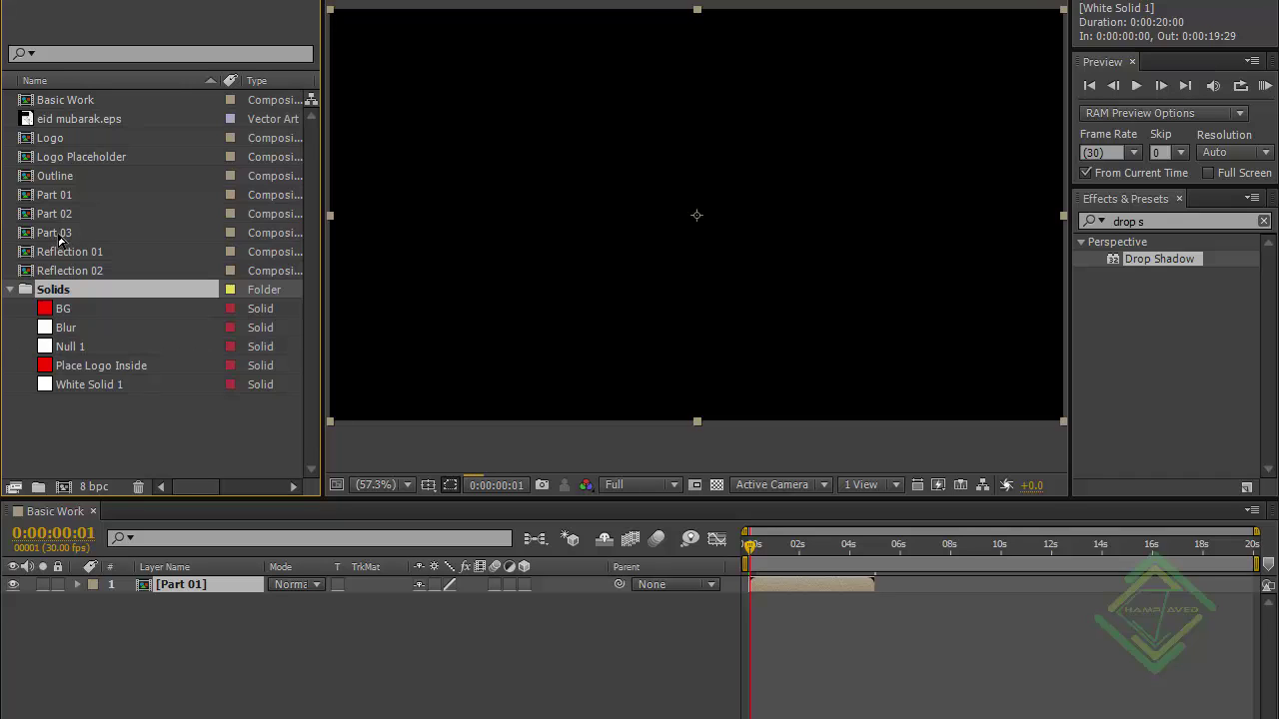
click(60, 236)
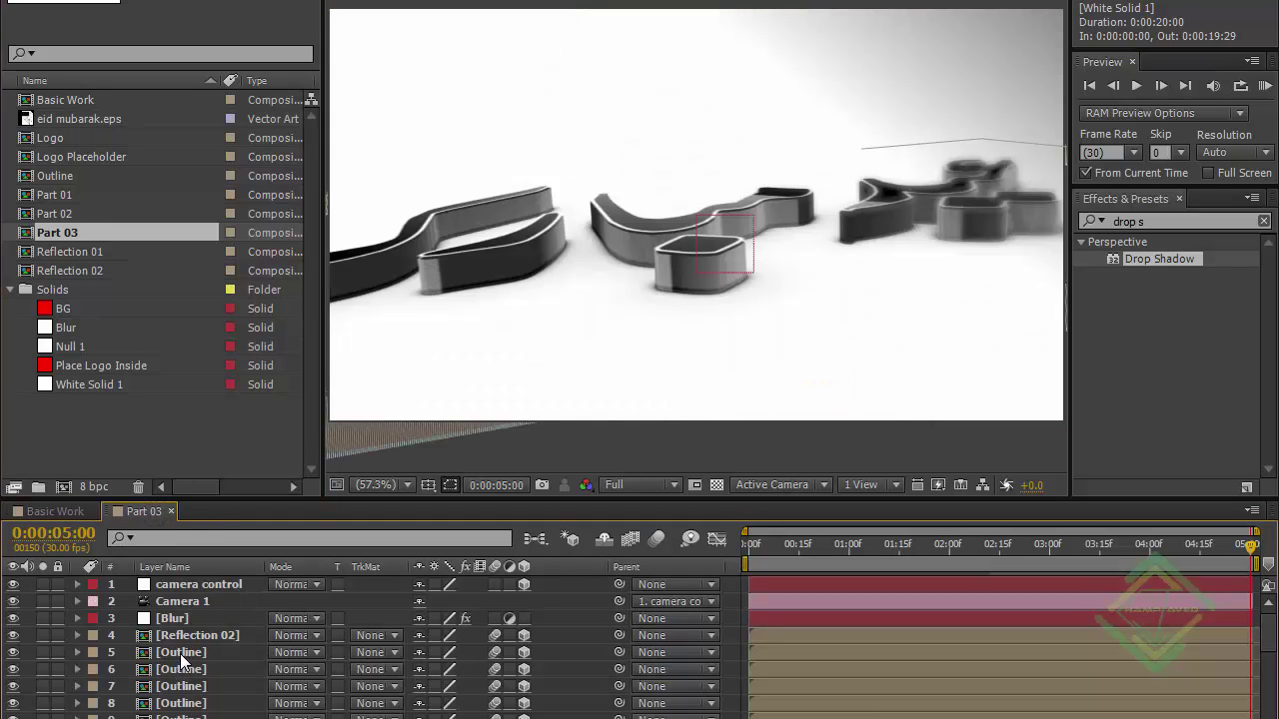
Solo the topmost Outline layer in Part 03 and reset camera control's Position and Orientation at 0:00:00:00.
click(181, 653)
click(44, 653)
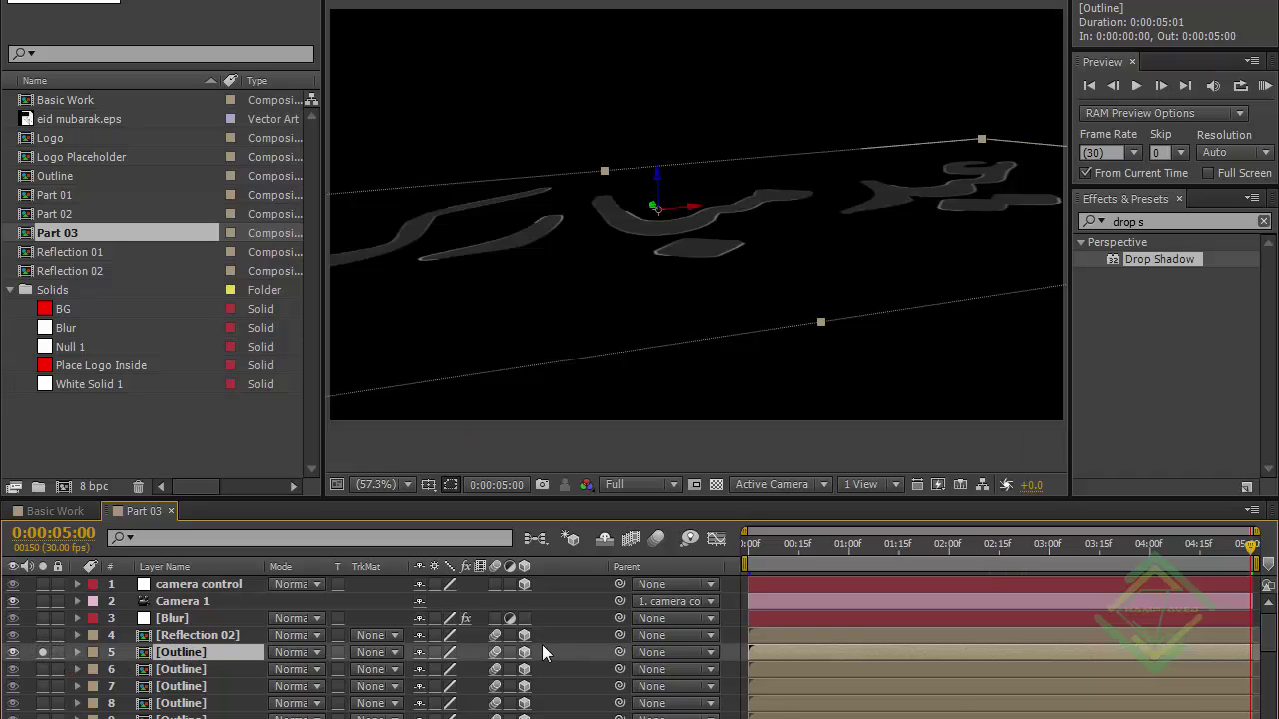
key(Home)
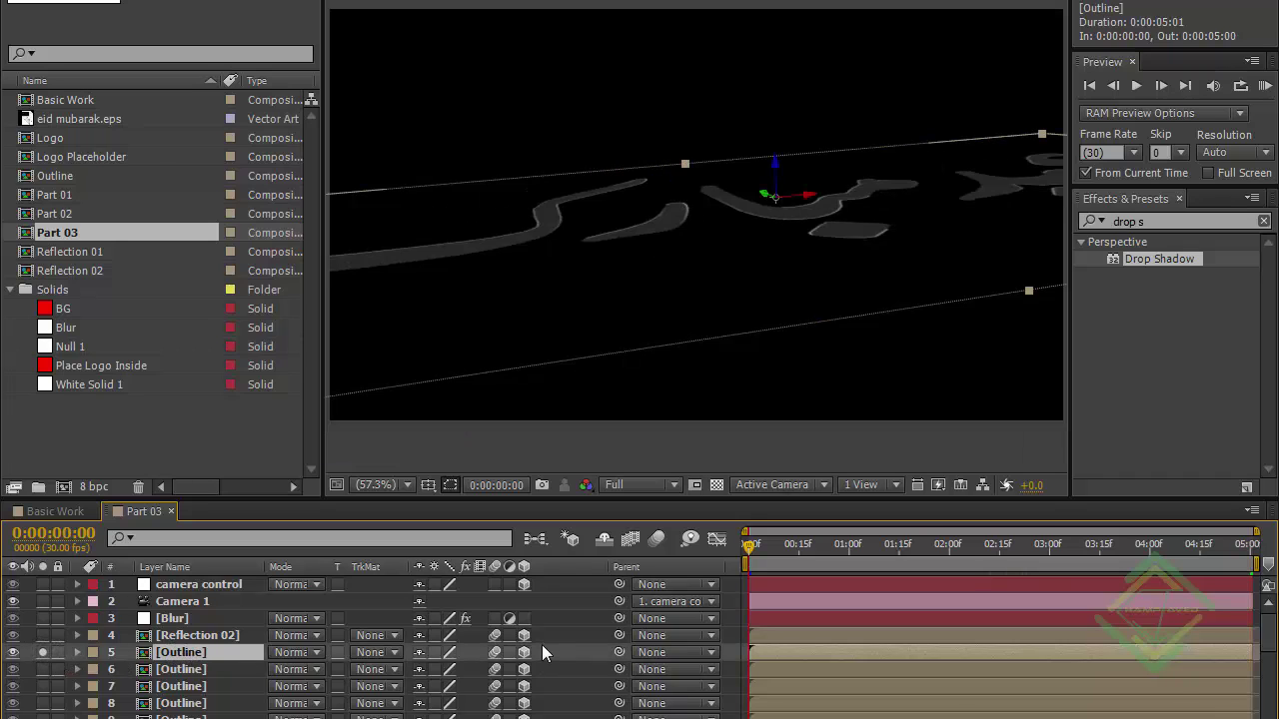
click(200, 586)
key(u)
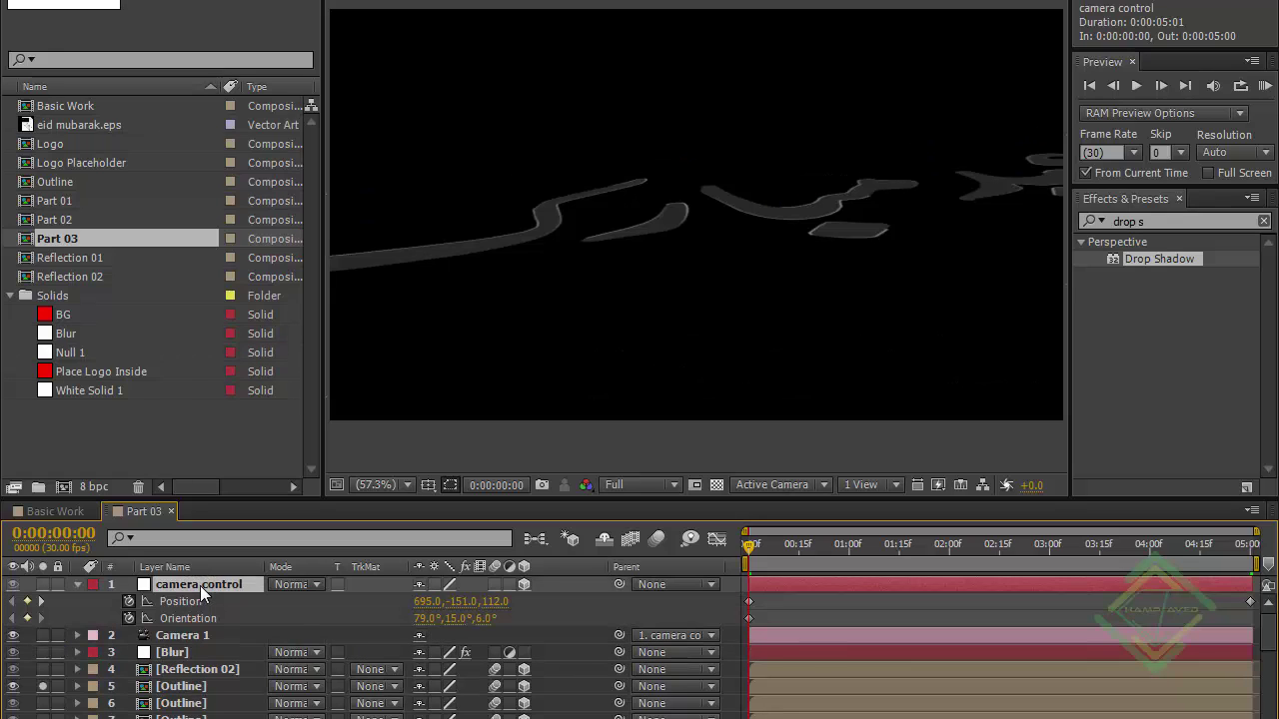
click(192, 613)
shift+click(195, 601)
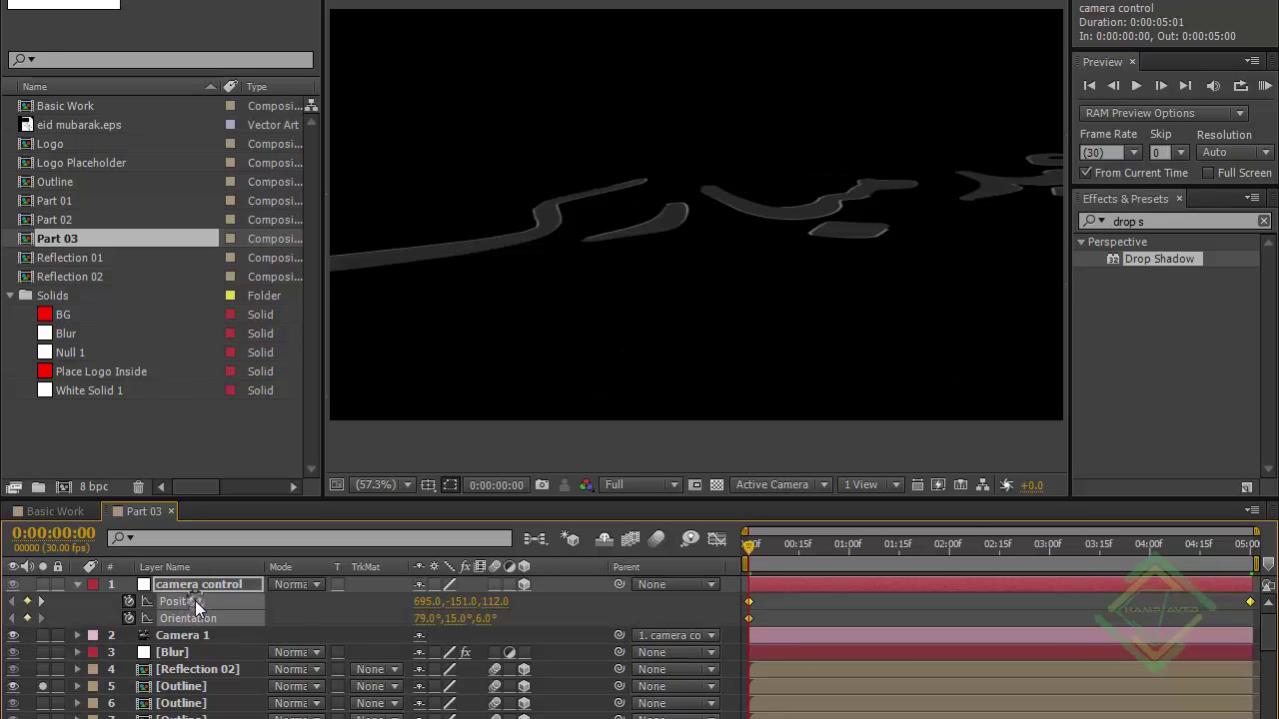
right_click(194, 600)
click(250, 718)
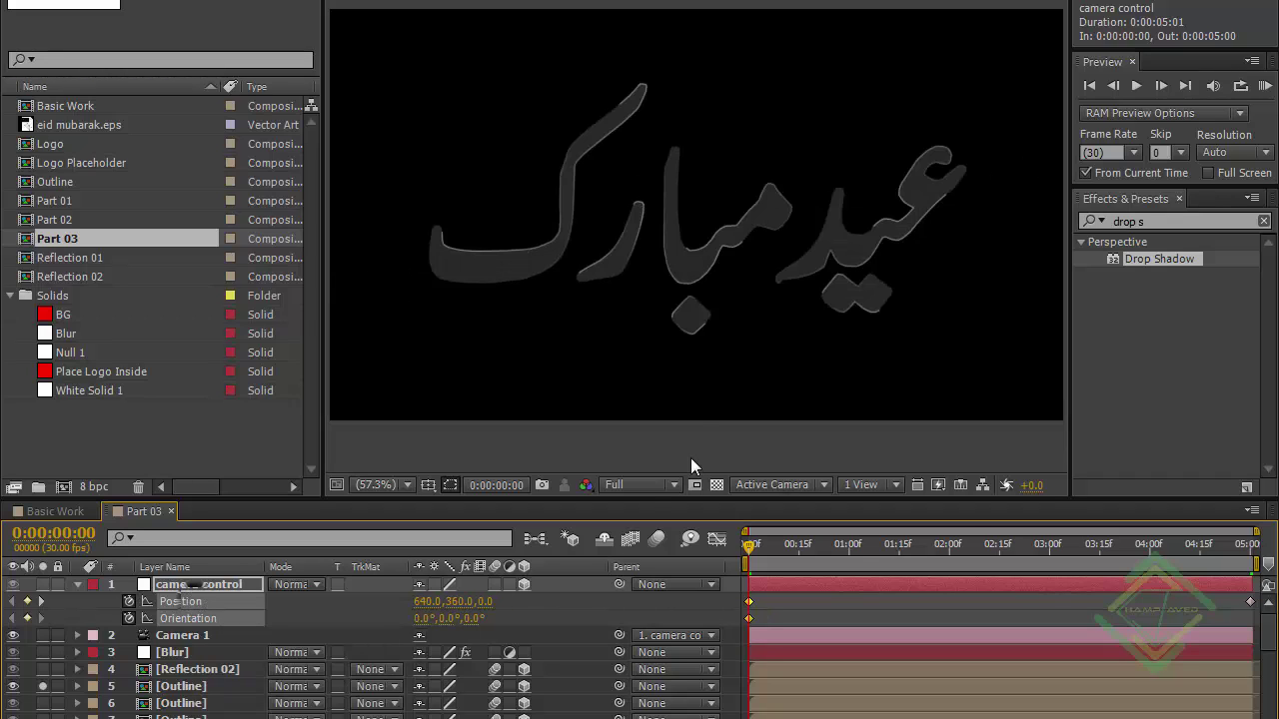
Set camera control's Orientation to about 65°, 39°, 16° and its Position to about 860, -82, 218 at 0:00:00:00.
click(228, 586)
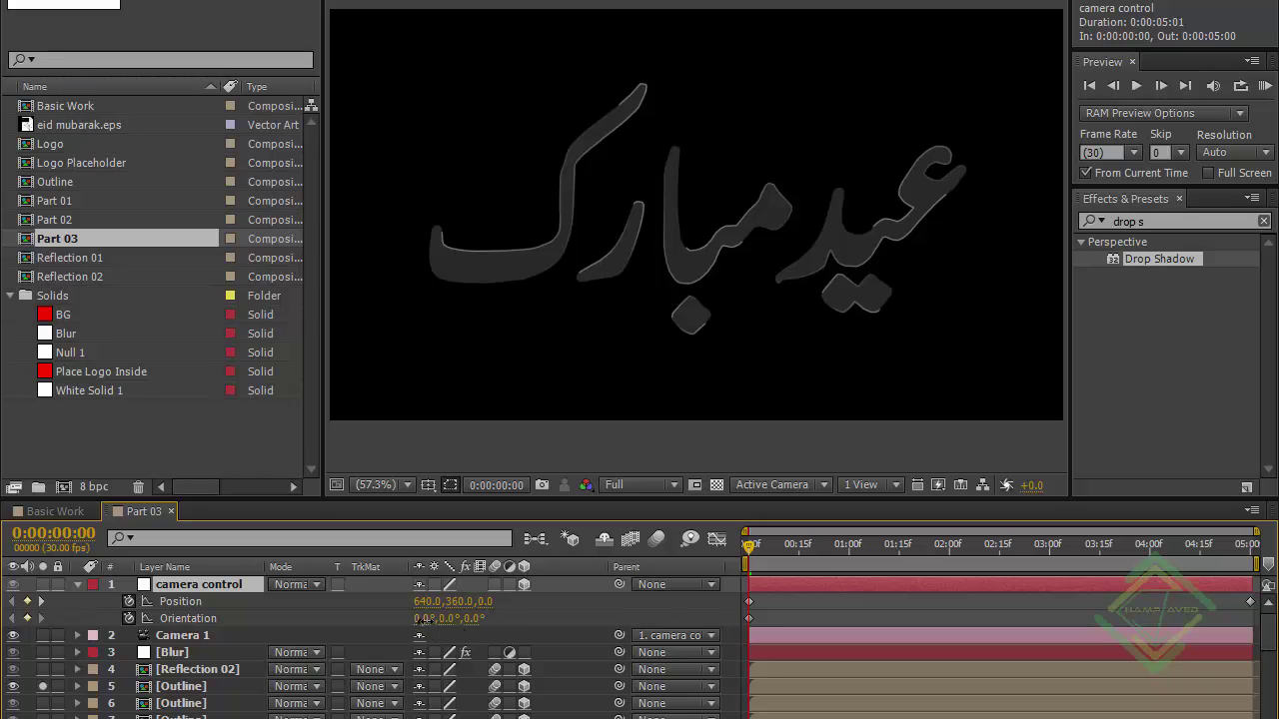
drag(420, 619, 497, 619)
drag(450, 619, 483, 618)
drag(426, 617, 529, 600)
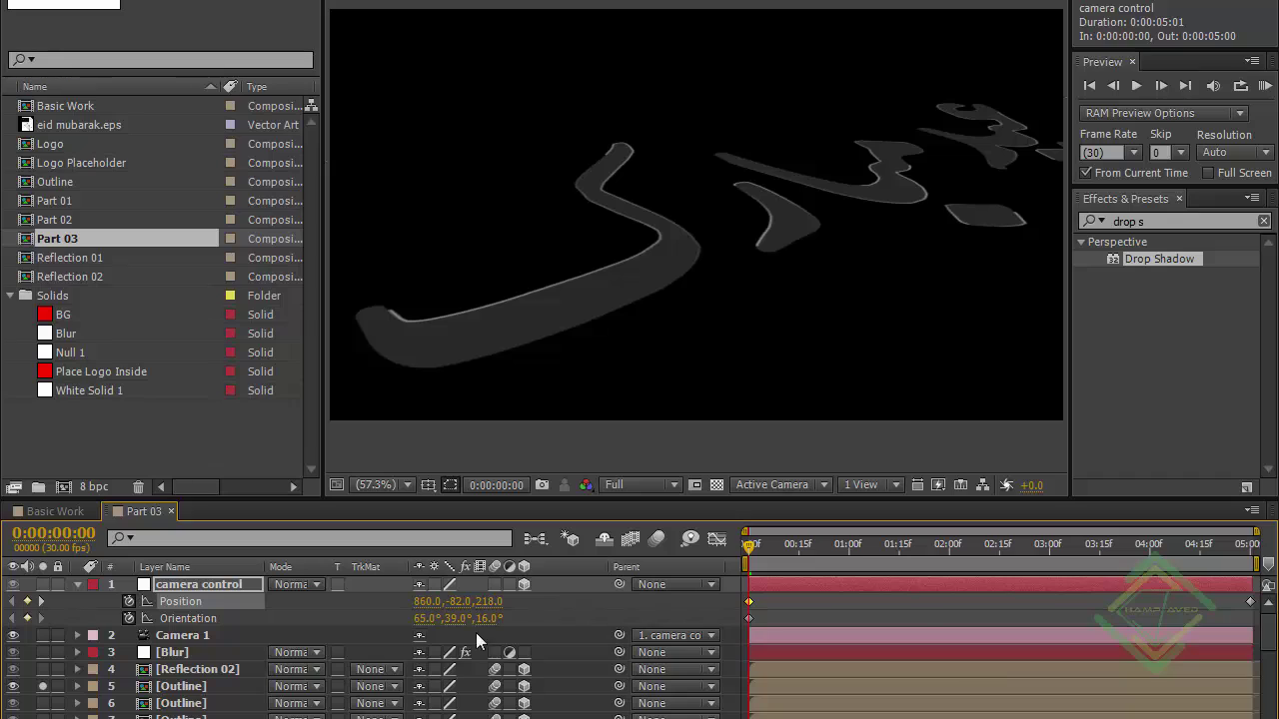
Delete camera control's old end Position keyframe and set its Position to about 1035, -82, 218 at 0:00:05:00.
click(1250, 602)
key(Delete)
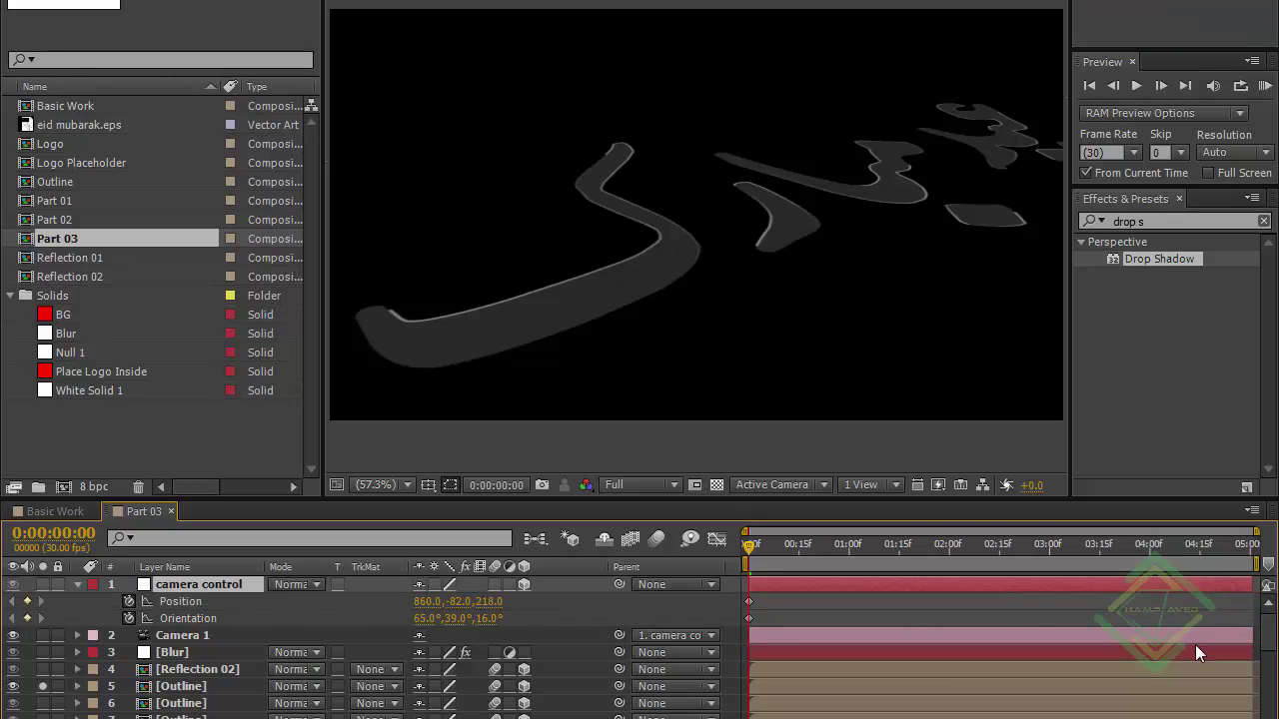
key(End)
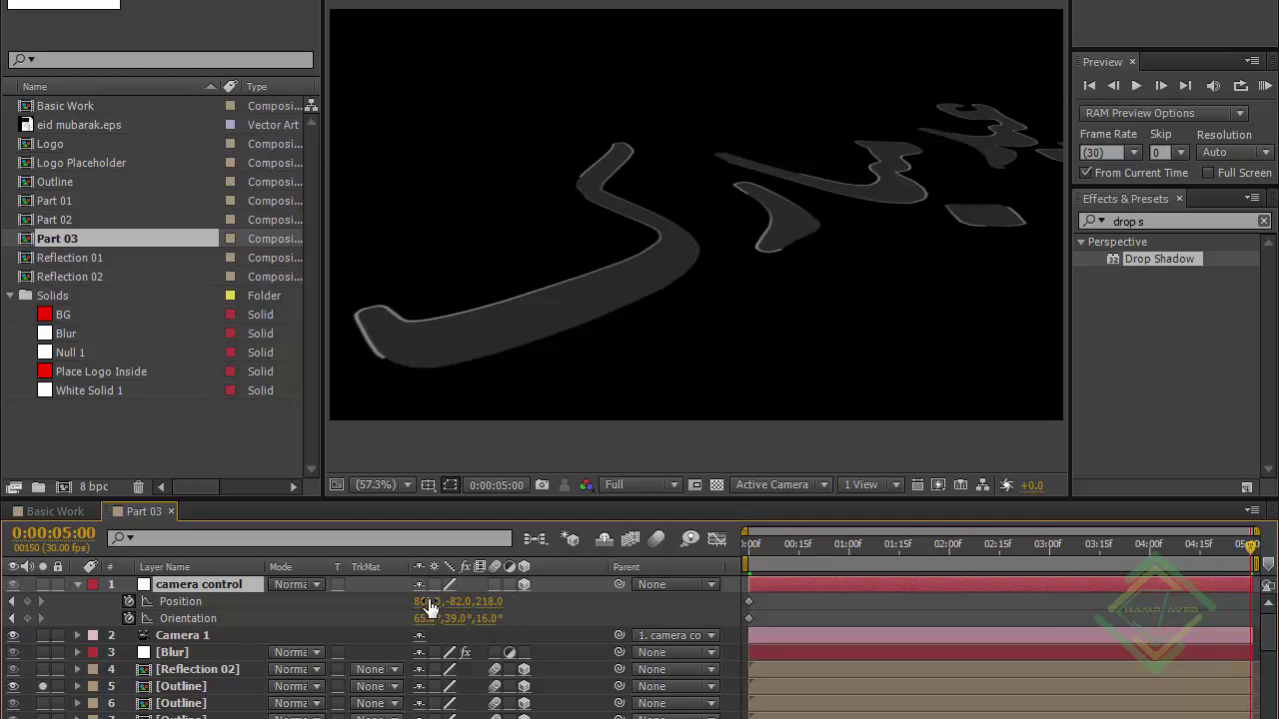
drag(428, 601, 597, 595)
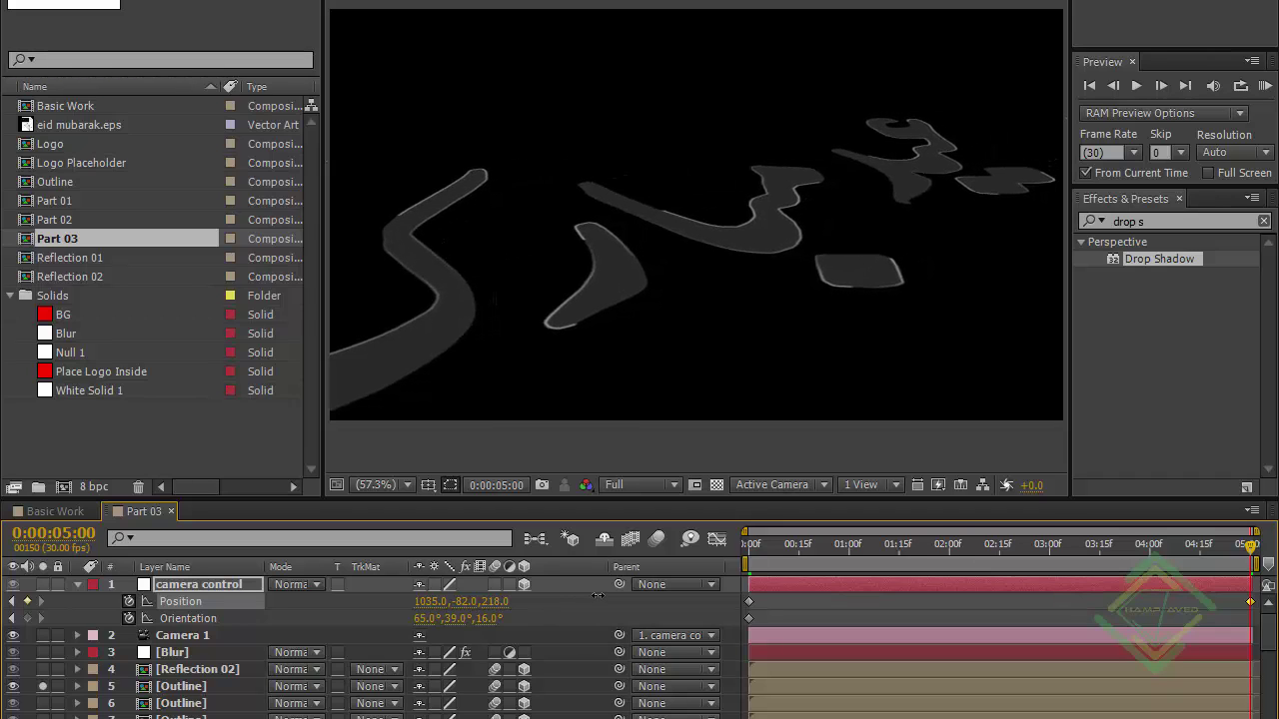
click(76, 585)
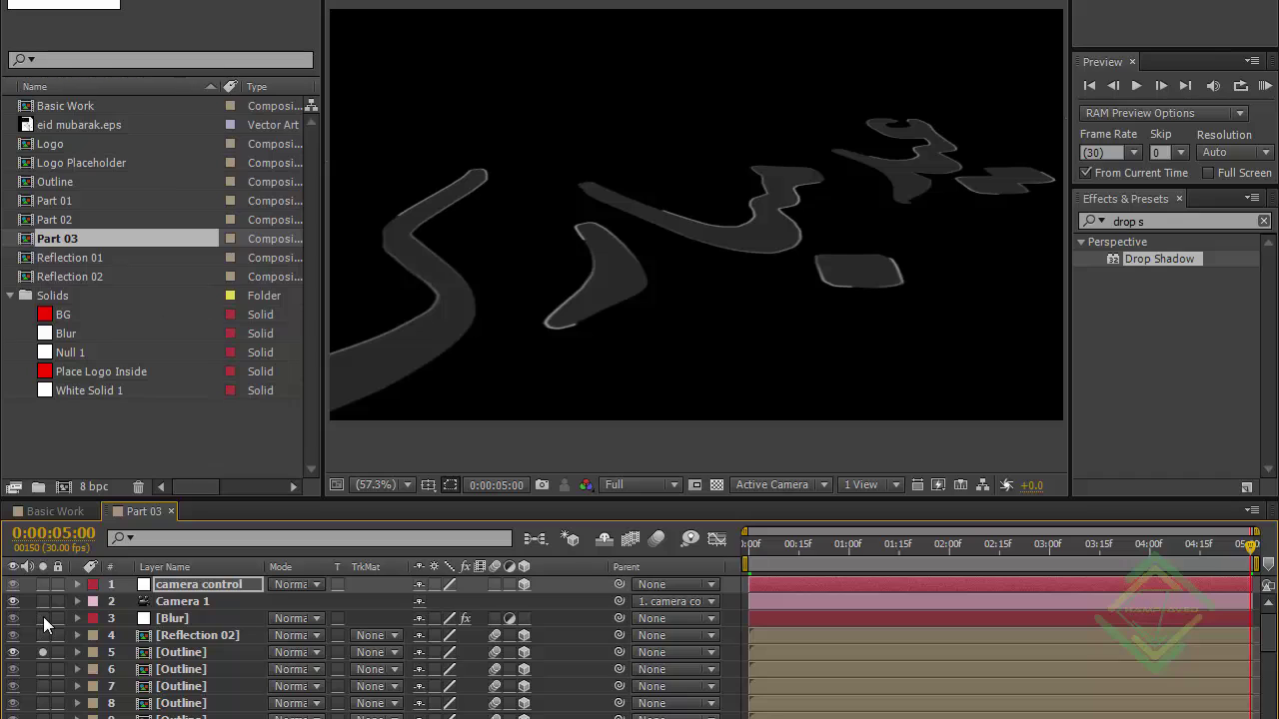
Solo the Blur layer and move its triangular mask about 52 px right and 104 px up, off the nearer letters.
click(43, 618)
click(199, 622)
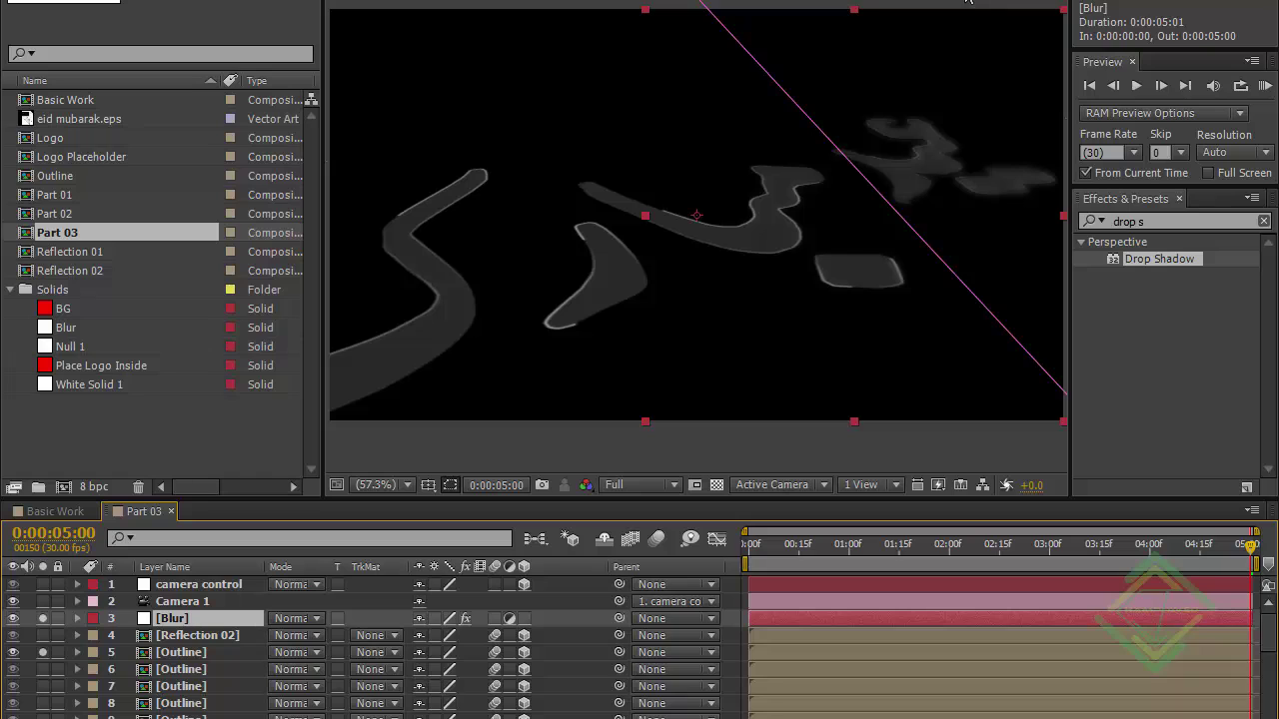
key(ctrl+shift+h)
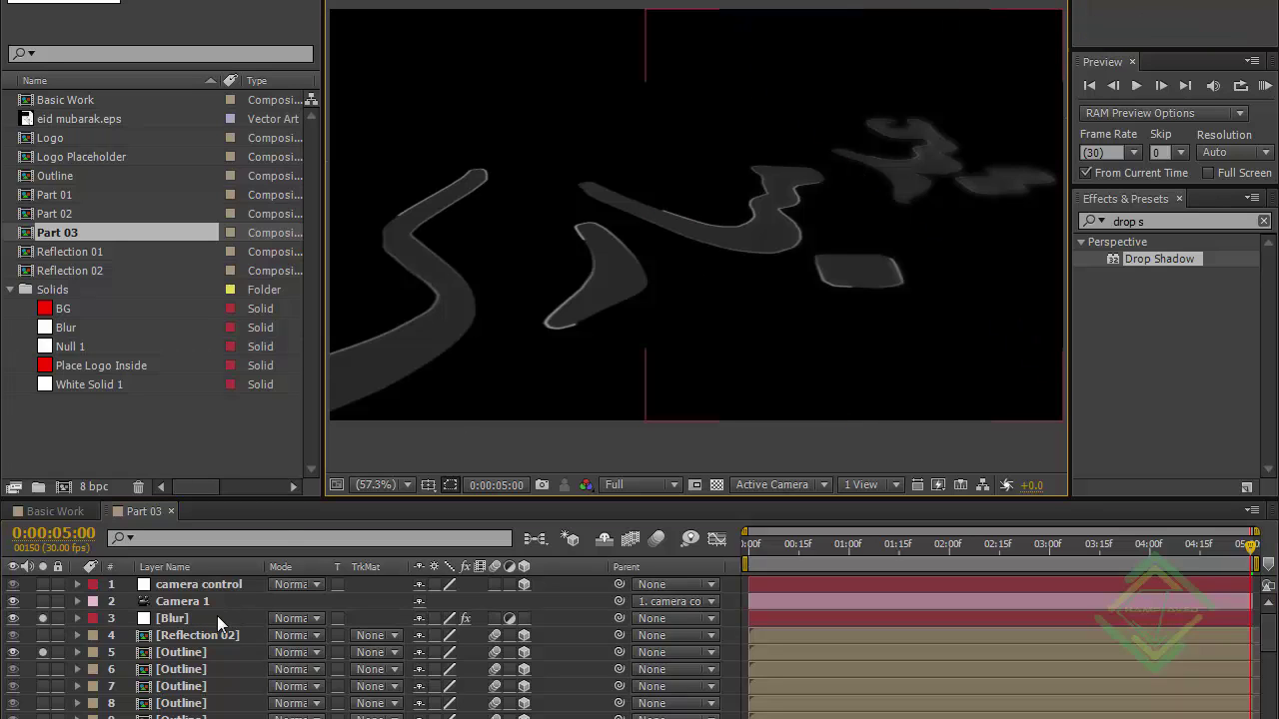
click(216, 618)
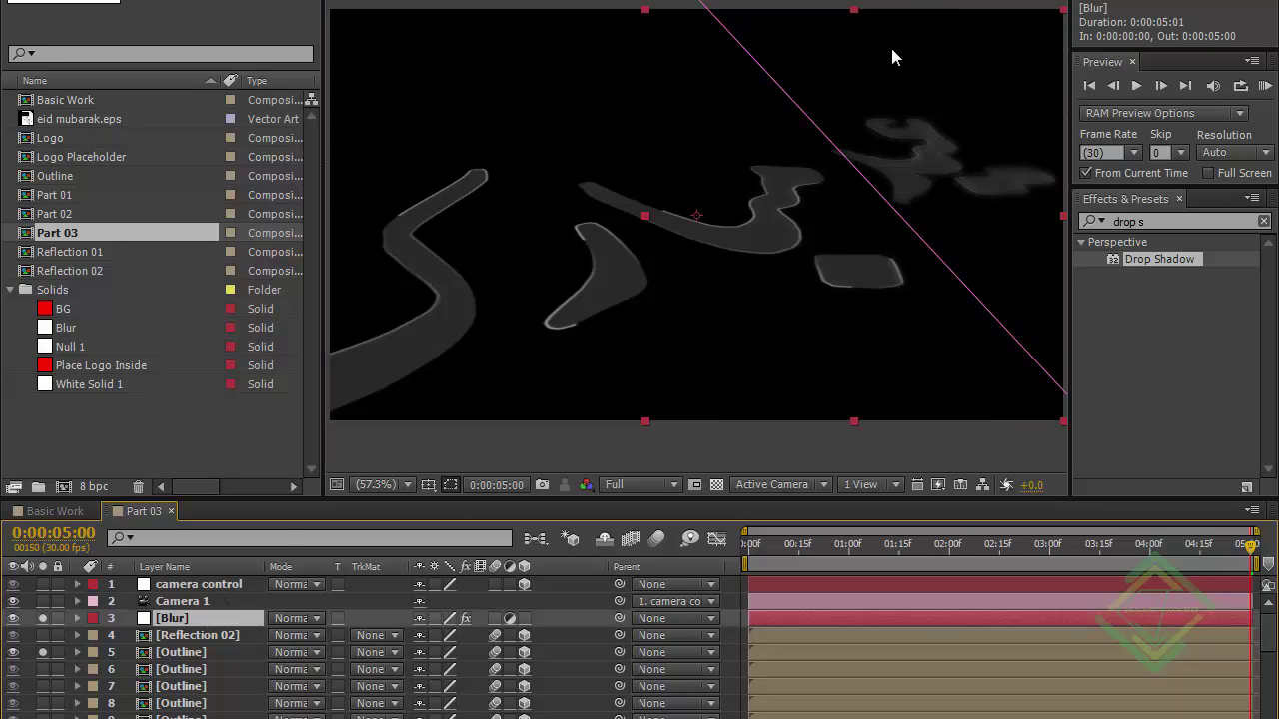
click(381, 484)
click(399, 263)
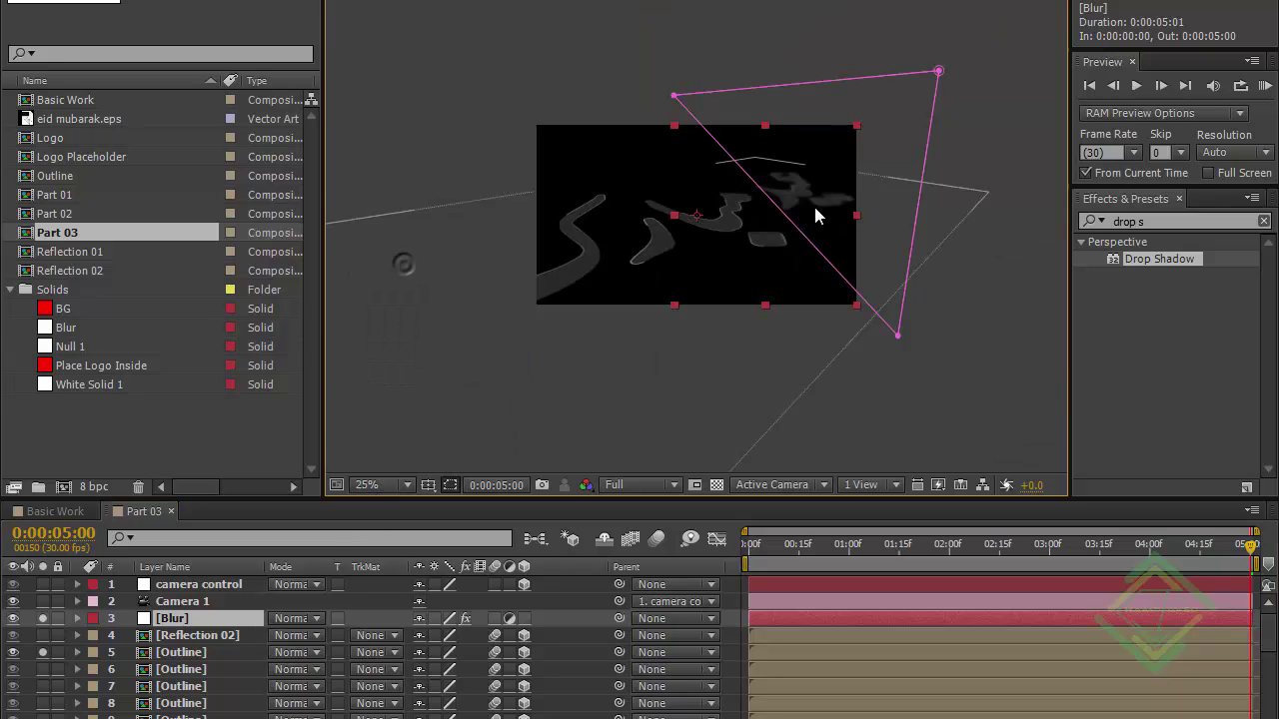
click(883, 95)
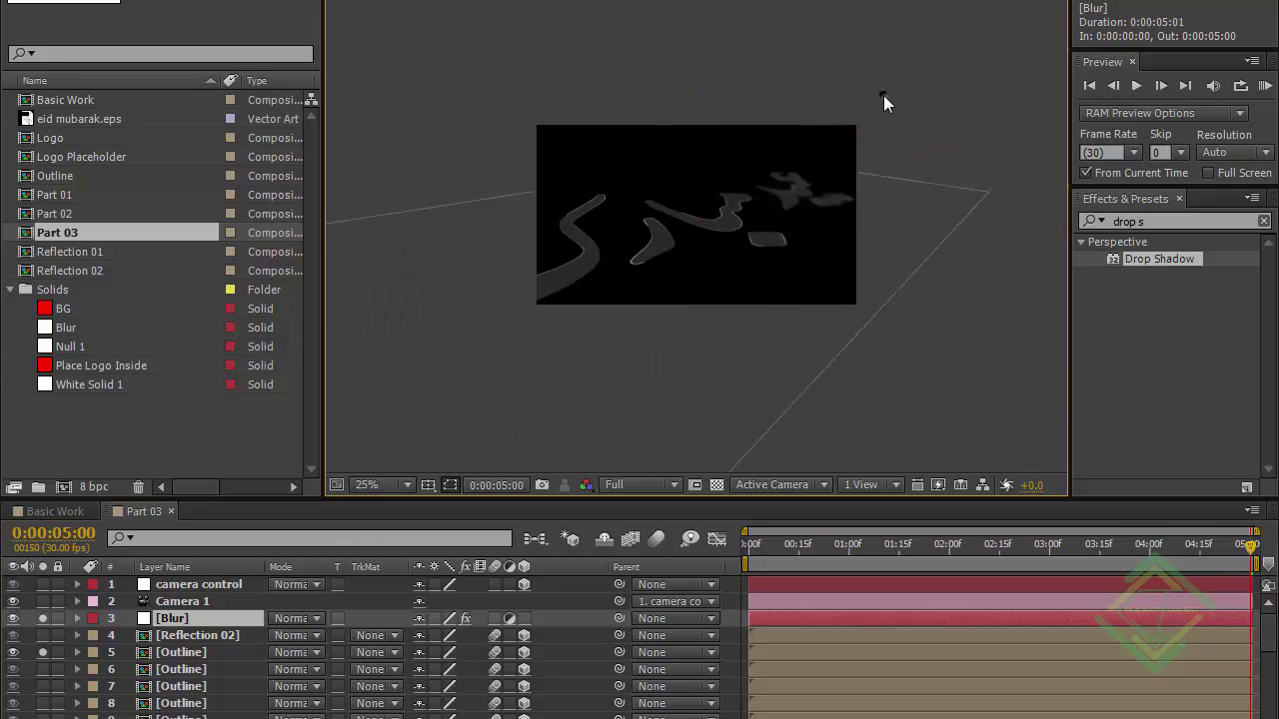
click(213, 618)
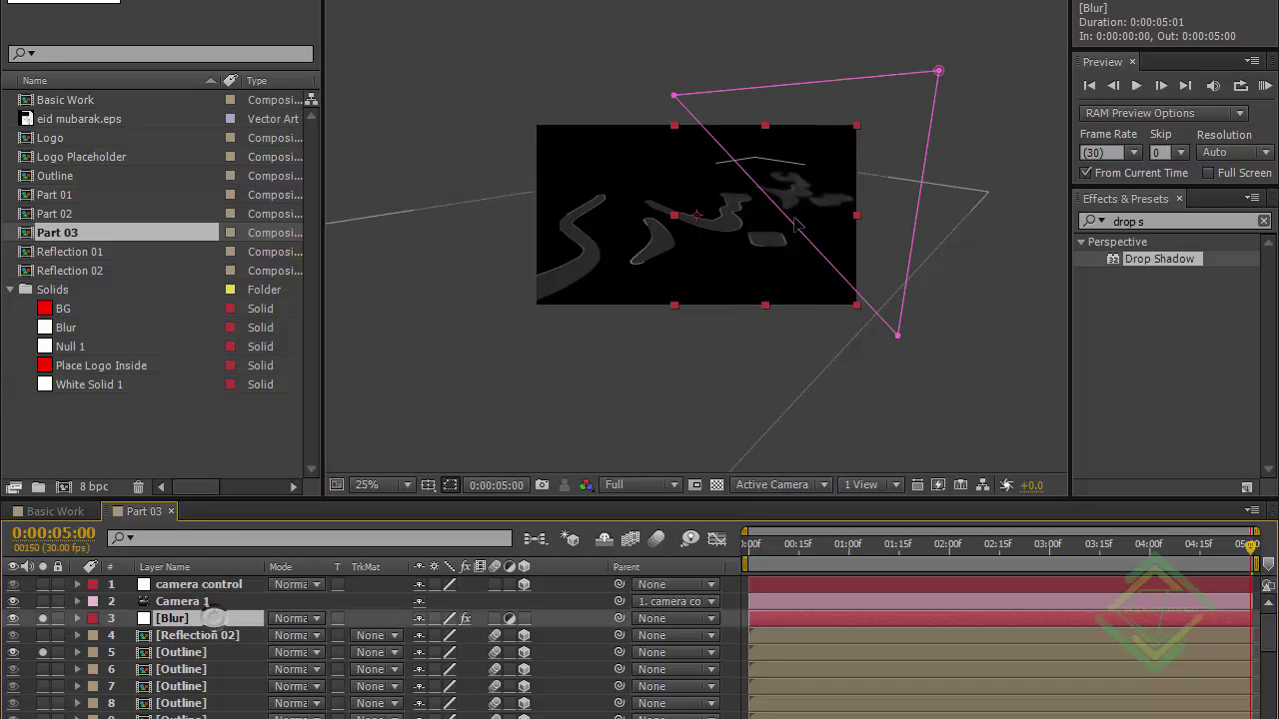
double_click(919, 150)
drag(918, 136, 916, 118)
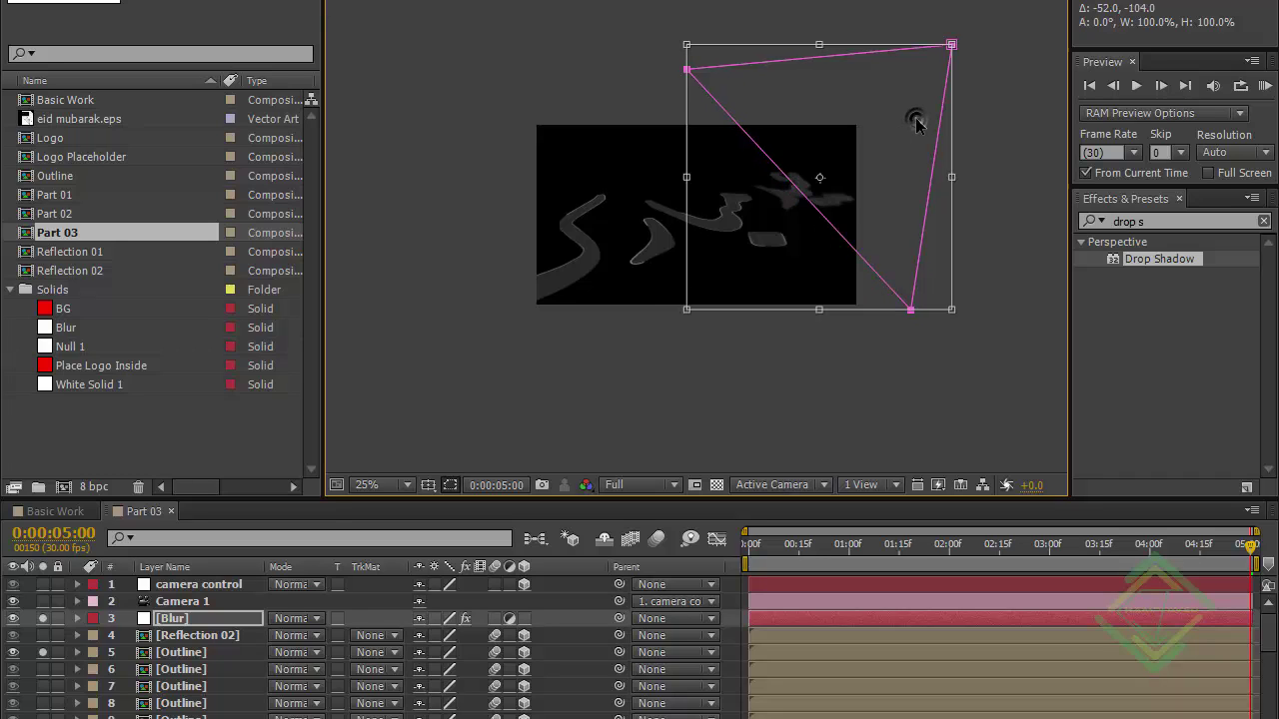
click(405, 484)
click(412, 121)
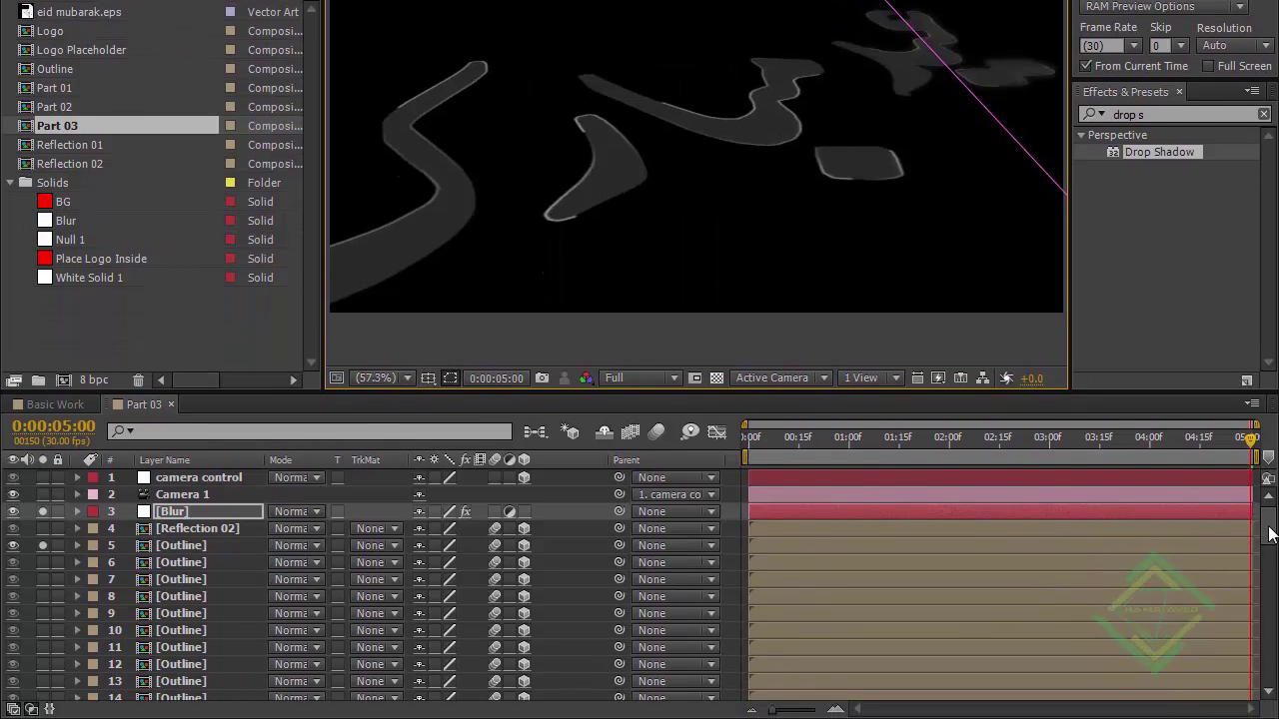
Solo the BG layer and move its Gradient Ramp's End of Ramp point up to about 1042.8, 249.4.
drag(1269, 565, 1269, 689)
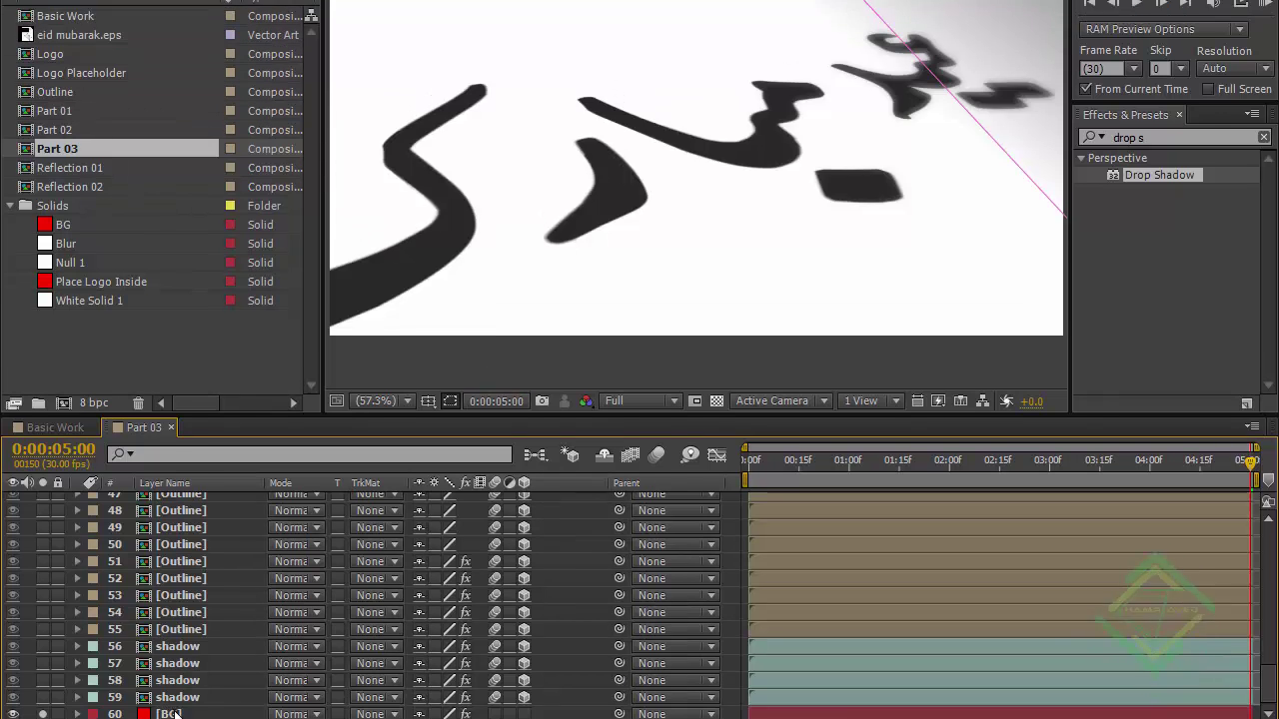
click(170, 691)
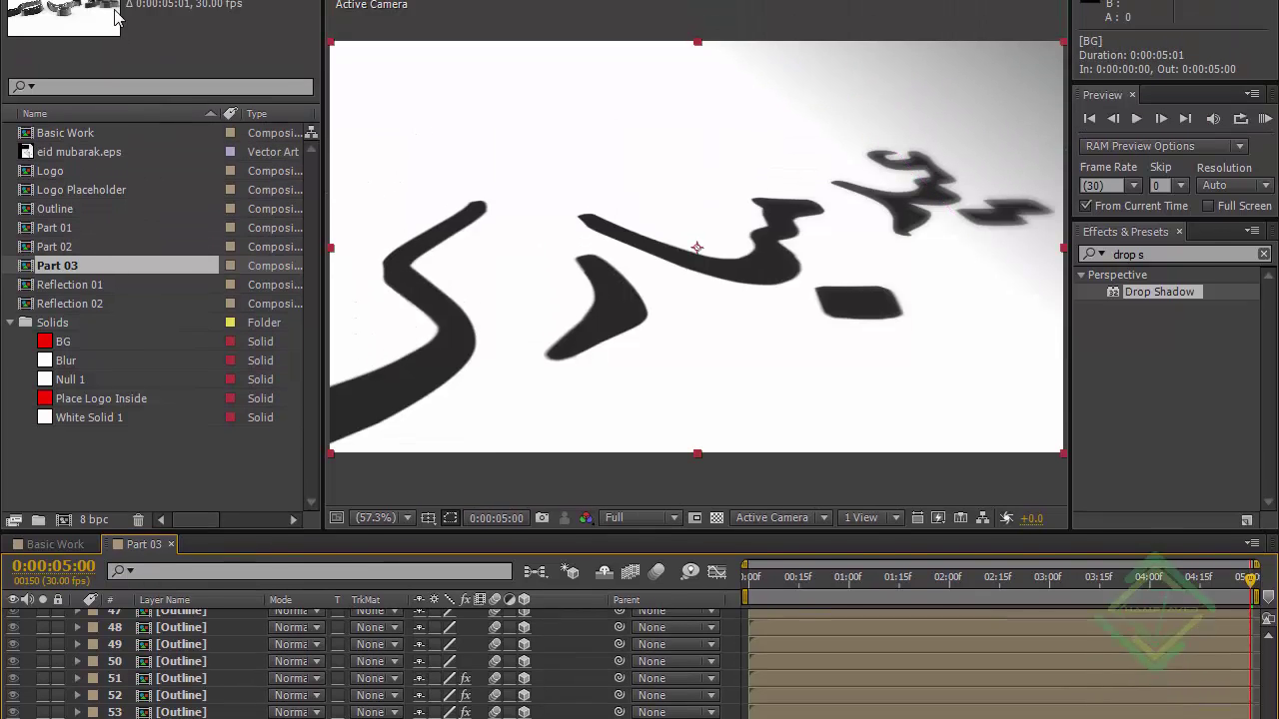
click(137, 52)
click(86, 89)
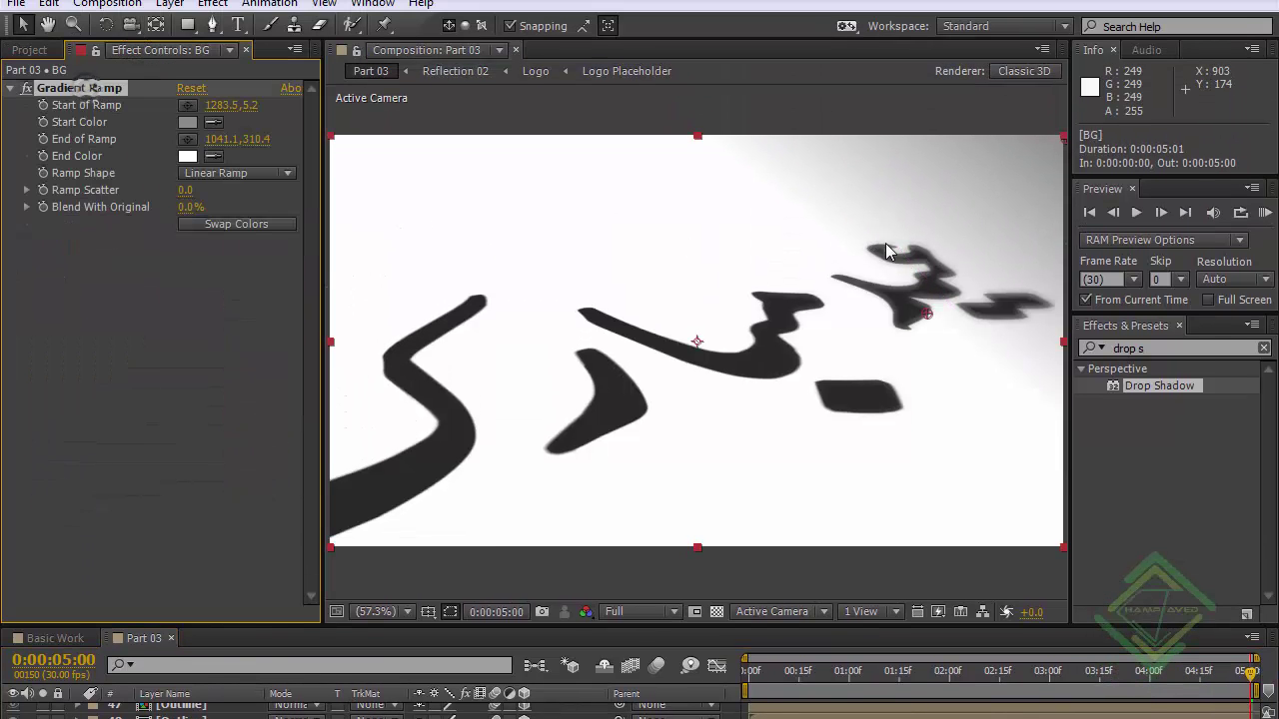
drag(928, 319, 928, 278)
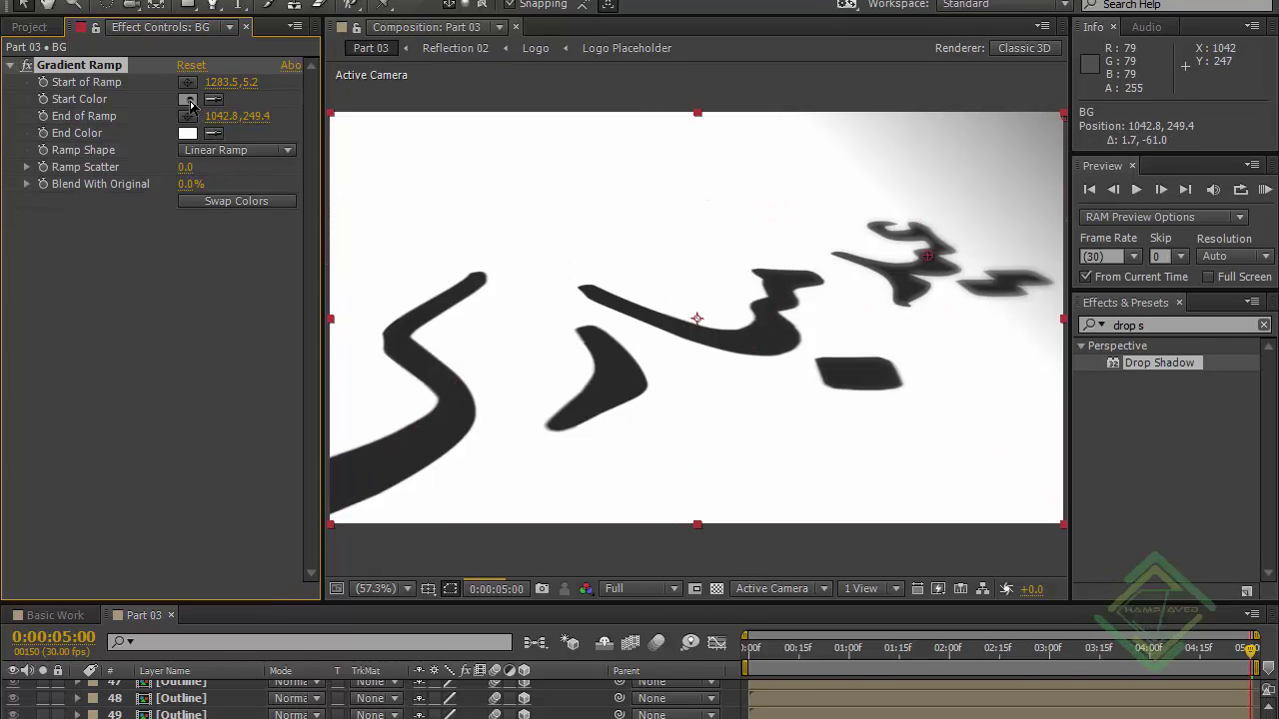
Darken the BG Gradient Ramp's Start Color to grey 656565.
click(189, 122)
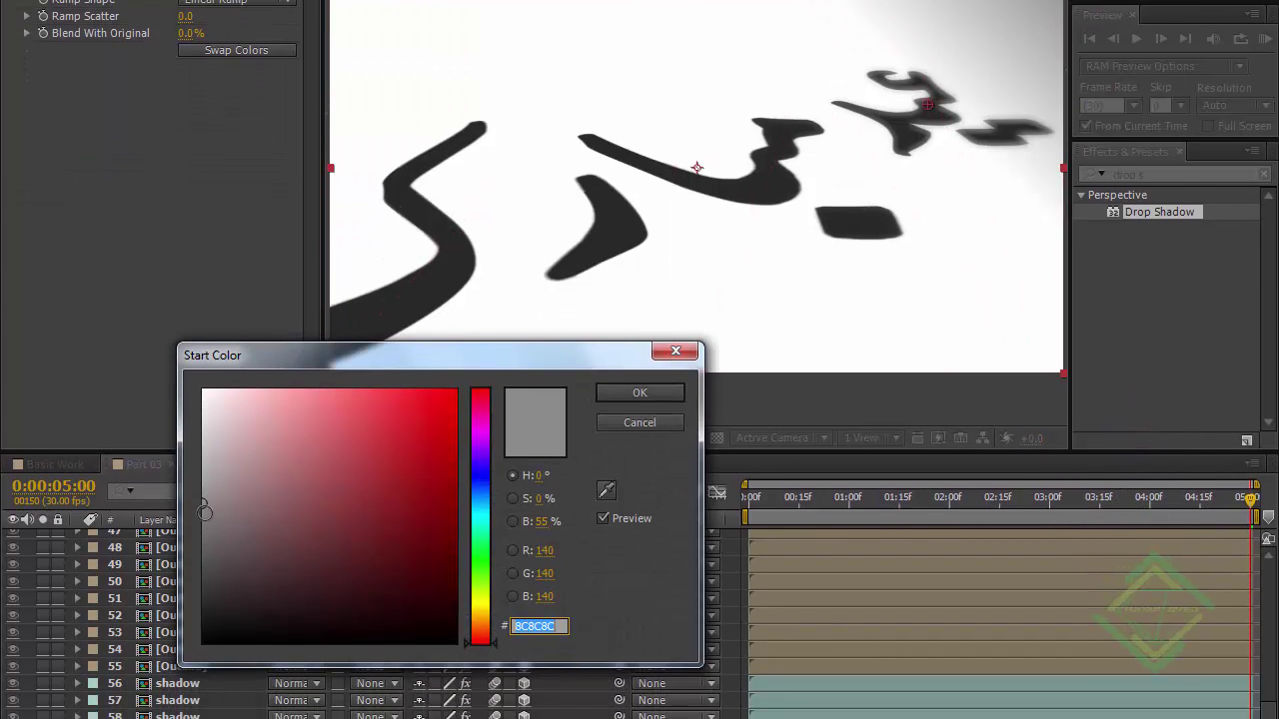
drag(203, 512, 196, 539)
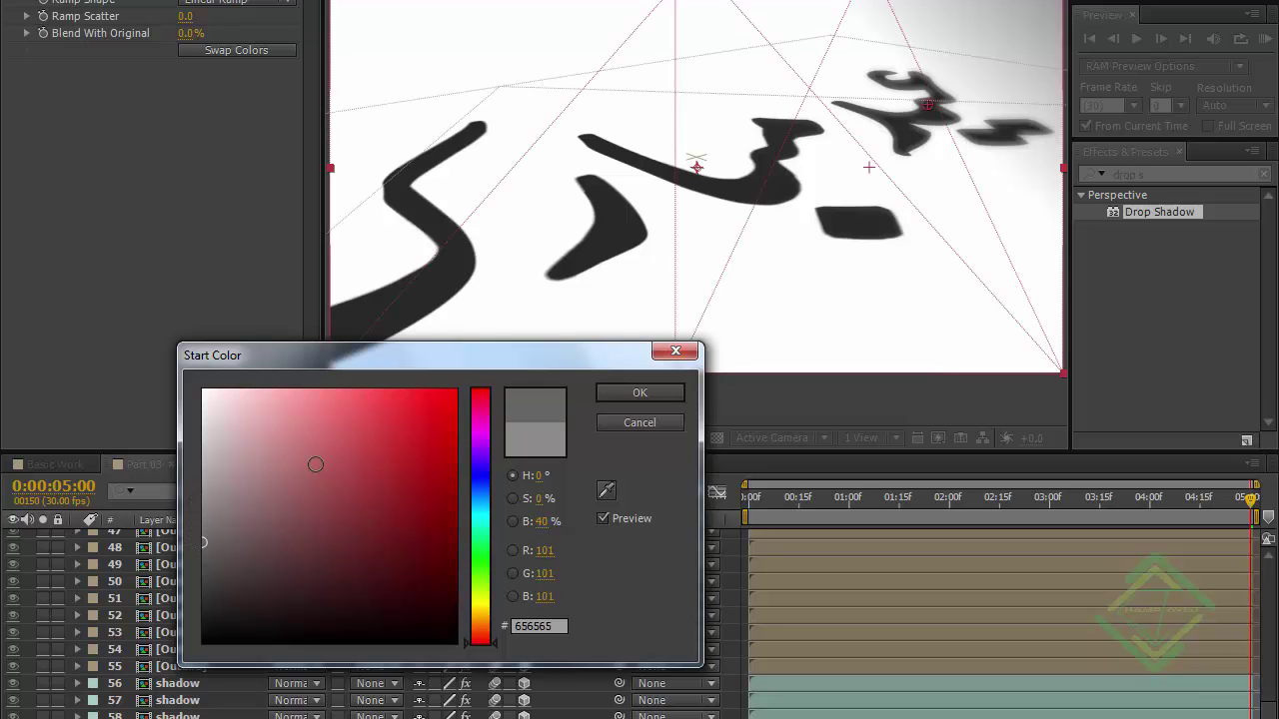
click(612, 389)
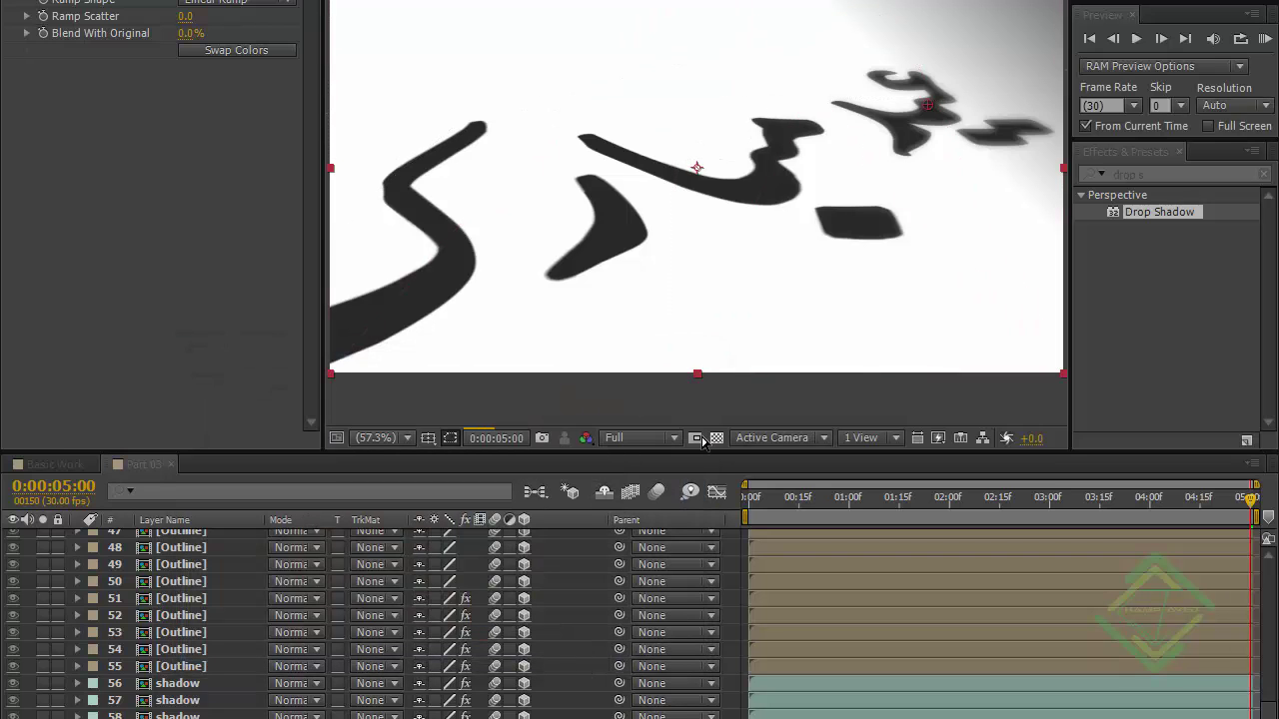
Lower the preview resolution to Quarter, unsolo the BG, Blur and Outline layers, and return to the project's item list.
click(666, 447)
click(661, 560)
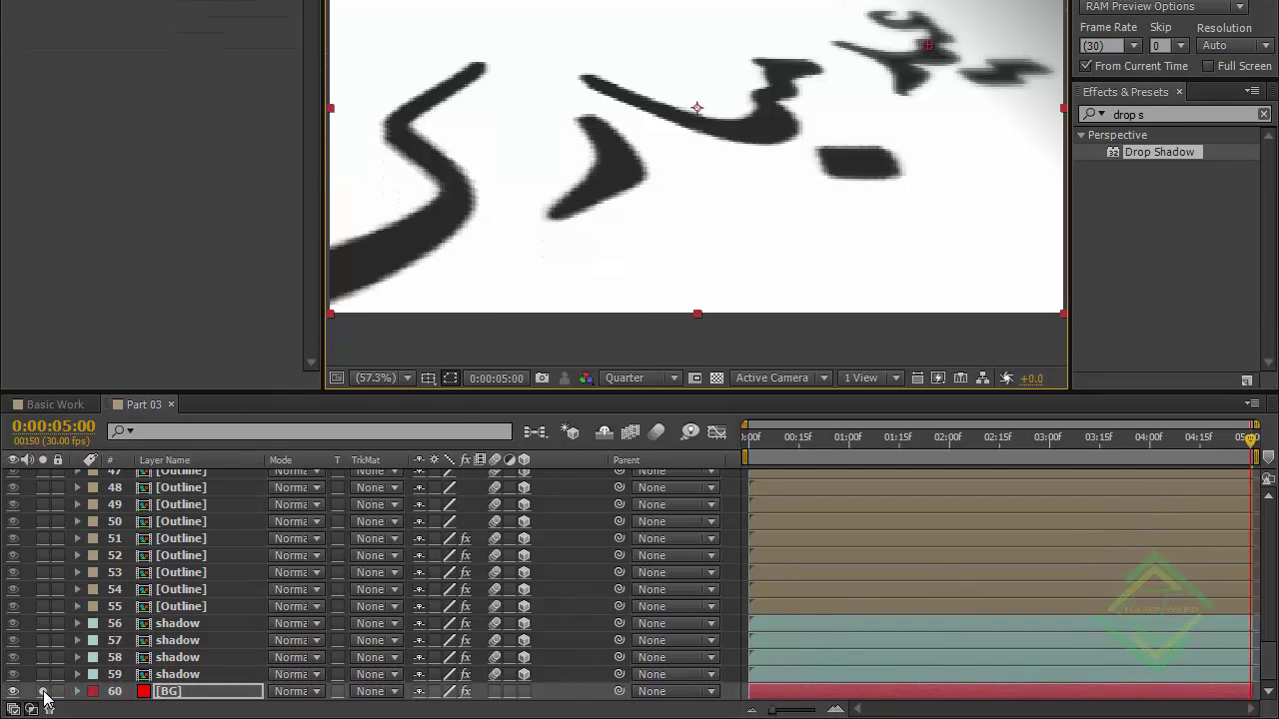
click(43, 691)
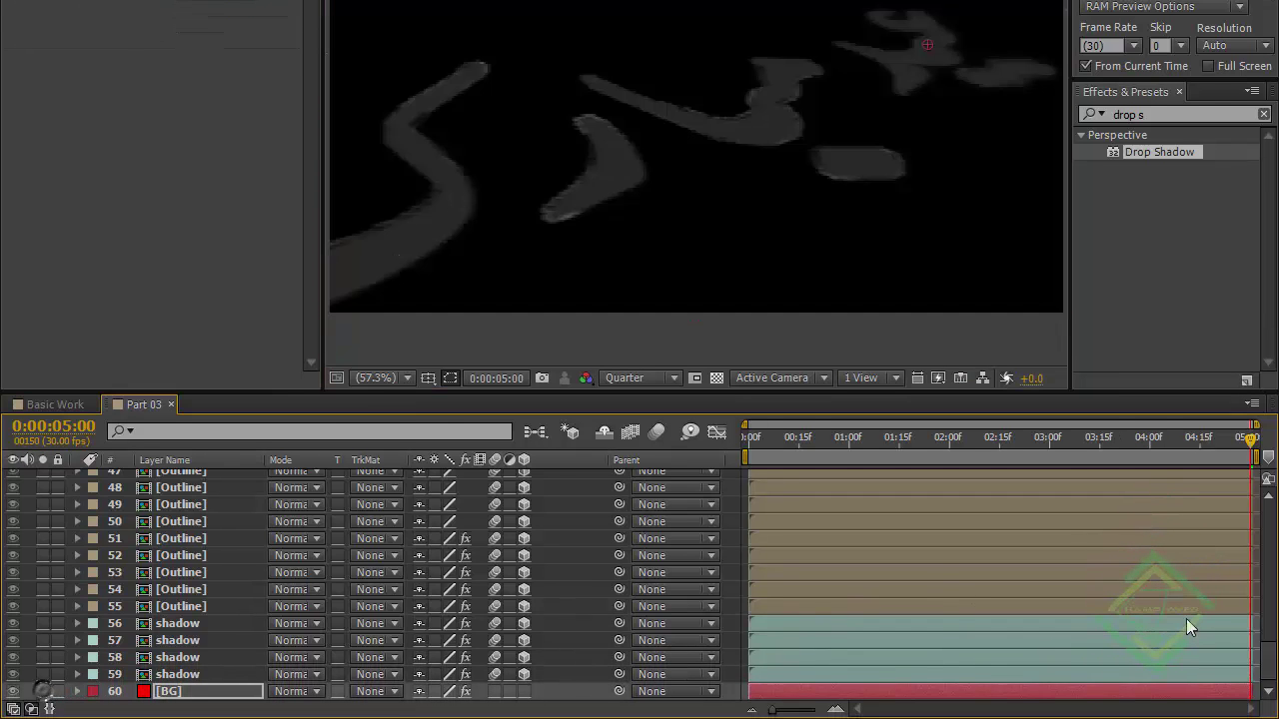
drag(1271, 647, 1271, 504)
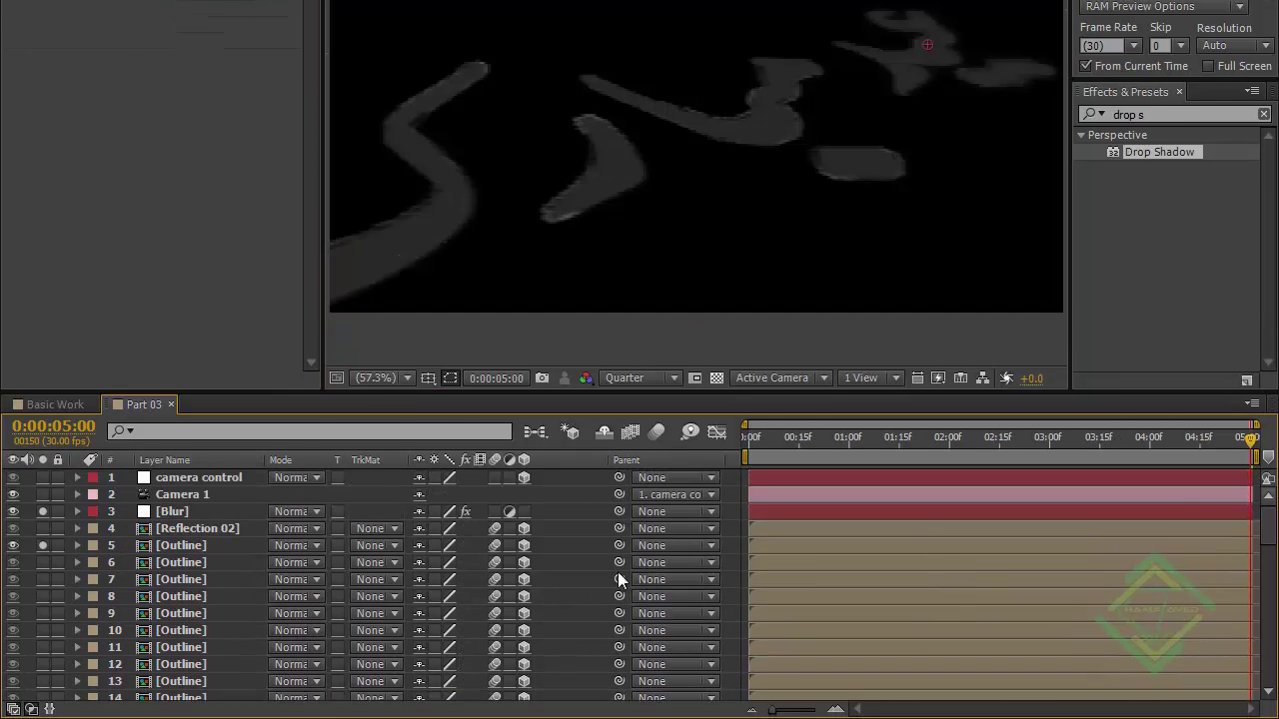
click(43, 546)
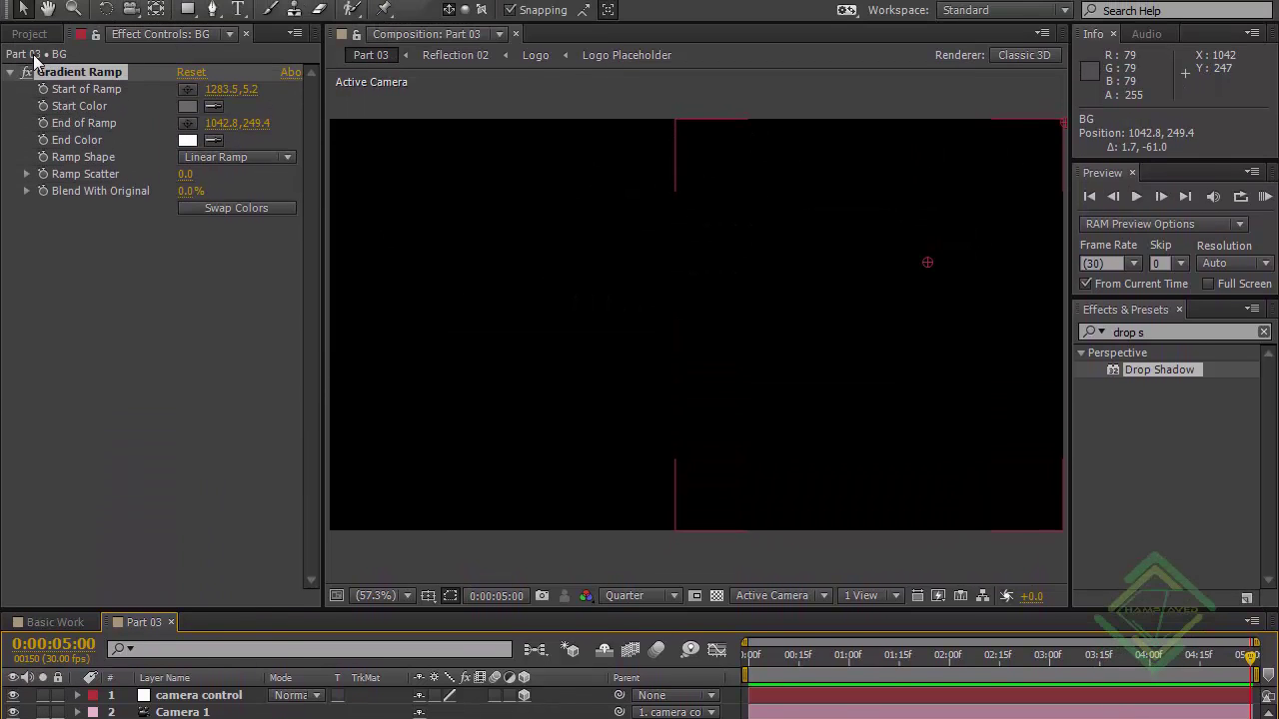
click(29, 33)
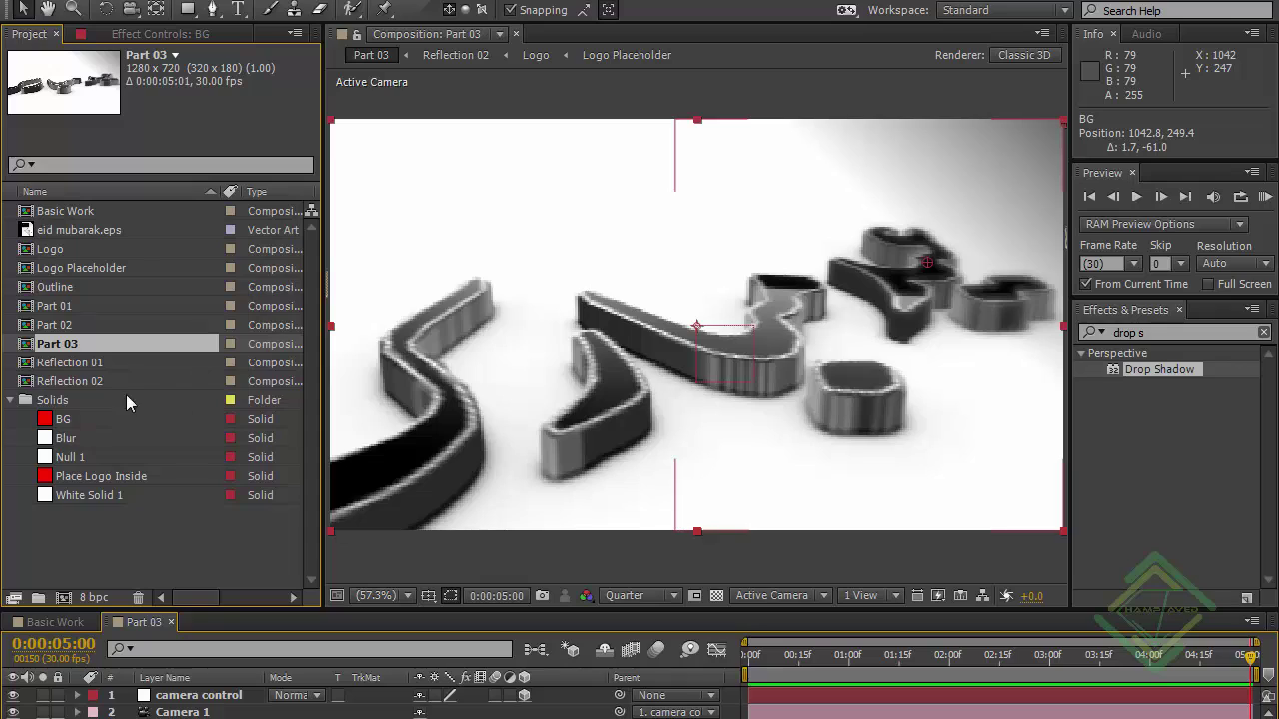
Duplicate the Reflection 02 composition as Reflection 03 and replace Part 03's Reflection 02 layer with the copy, just below the Blur layer.
click(97, 382)
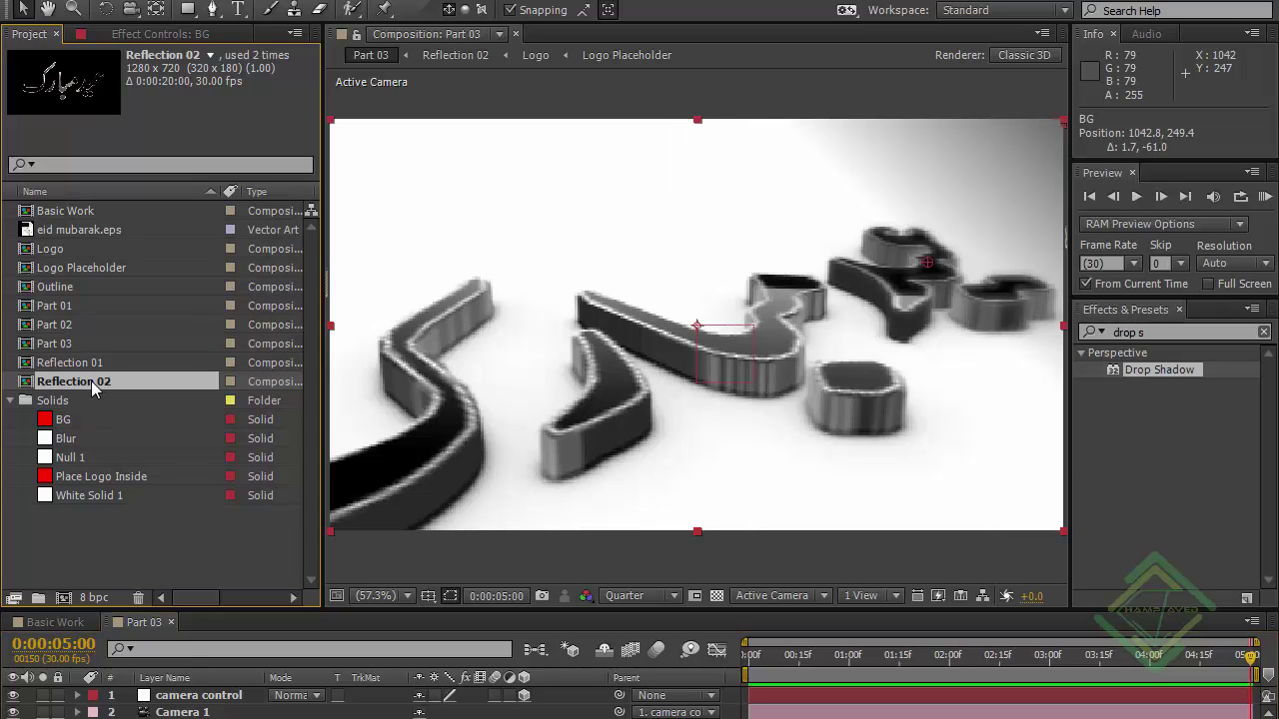
key(ctrl+d)
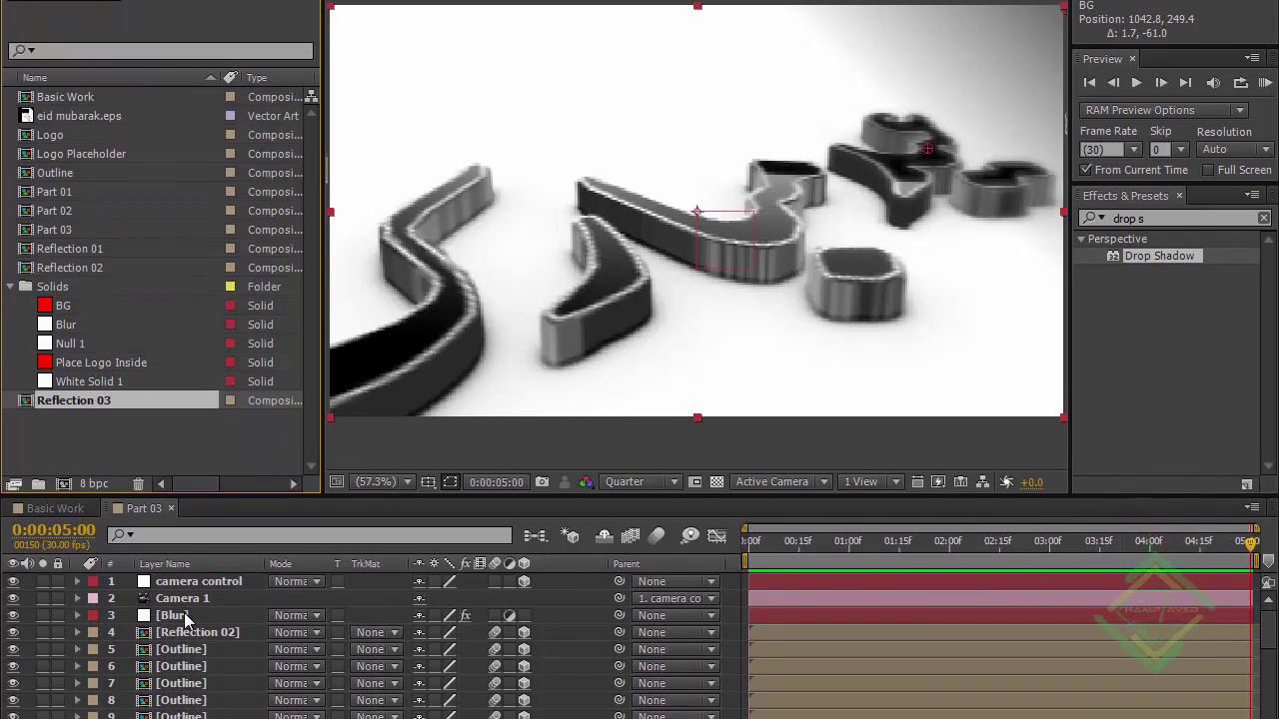
drag(132, 283, 212, 619)
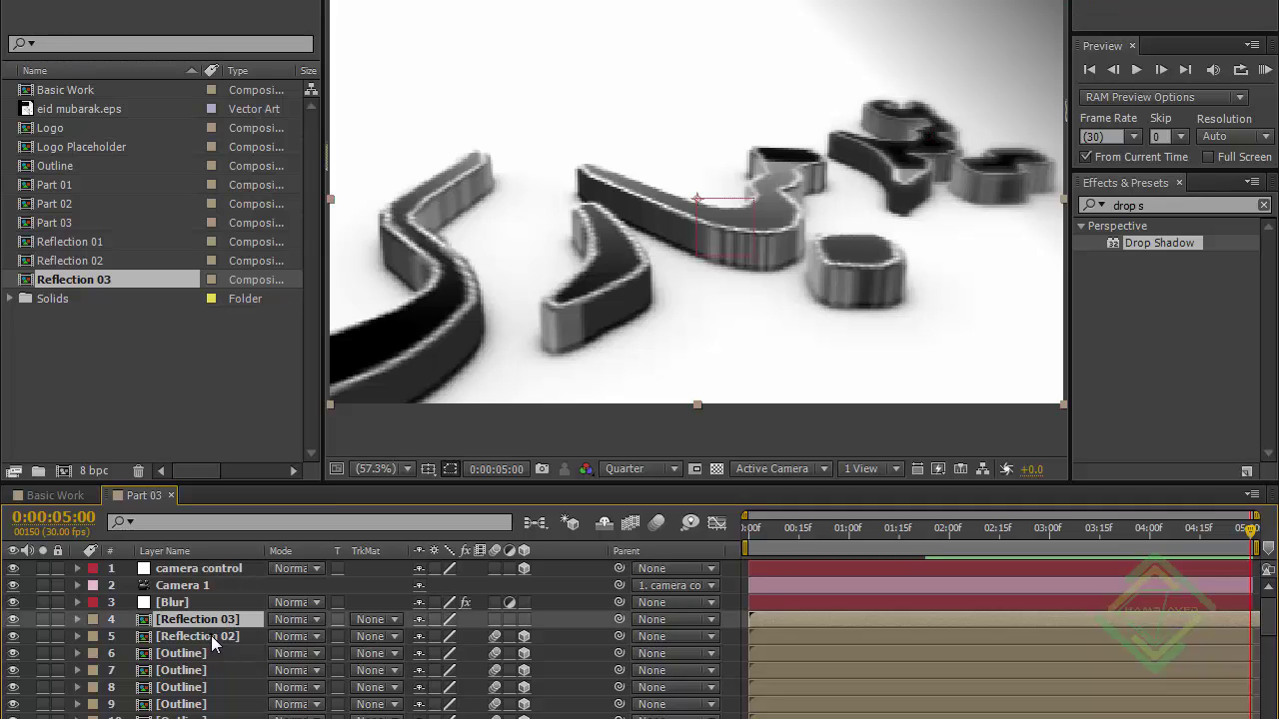
click(210, 635)
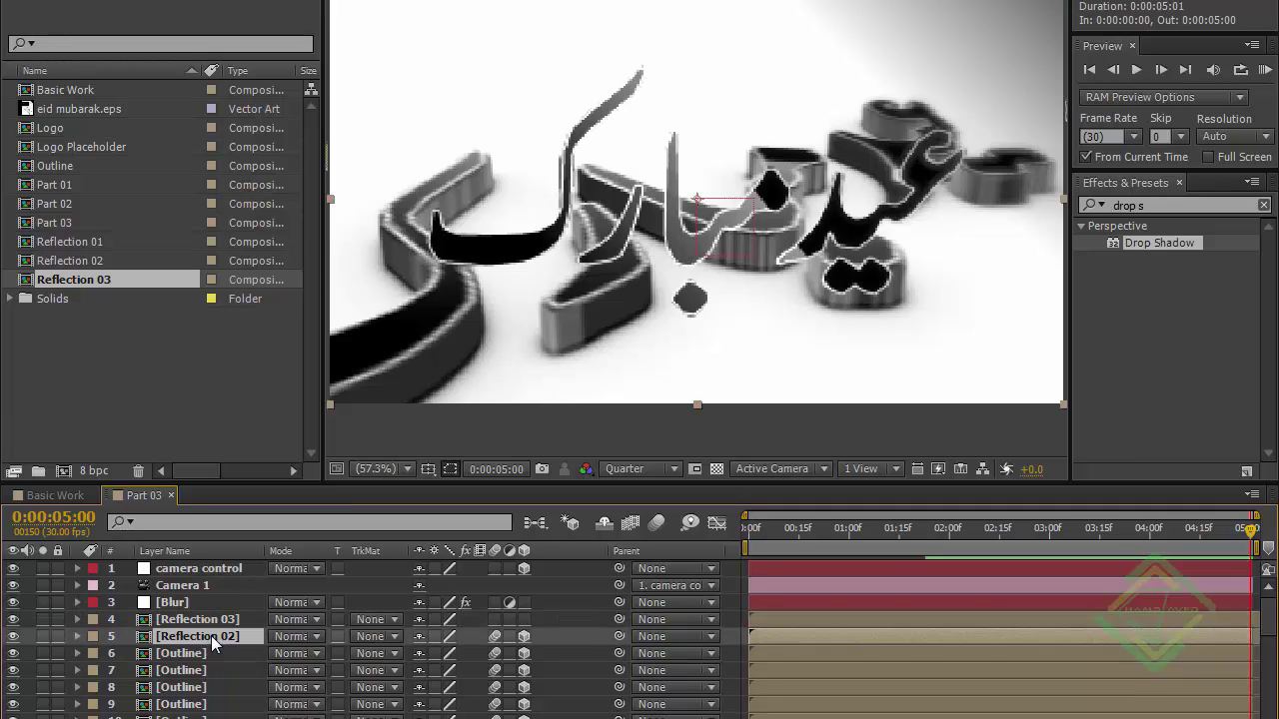
key(Delete)
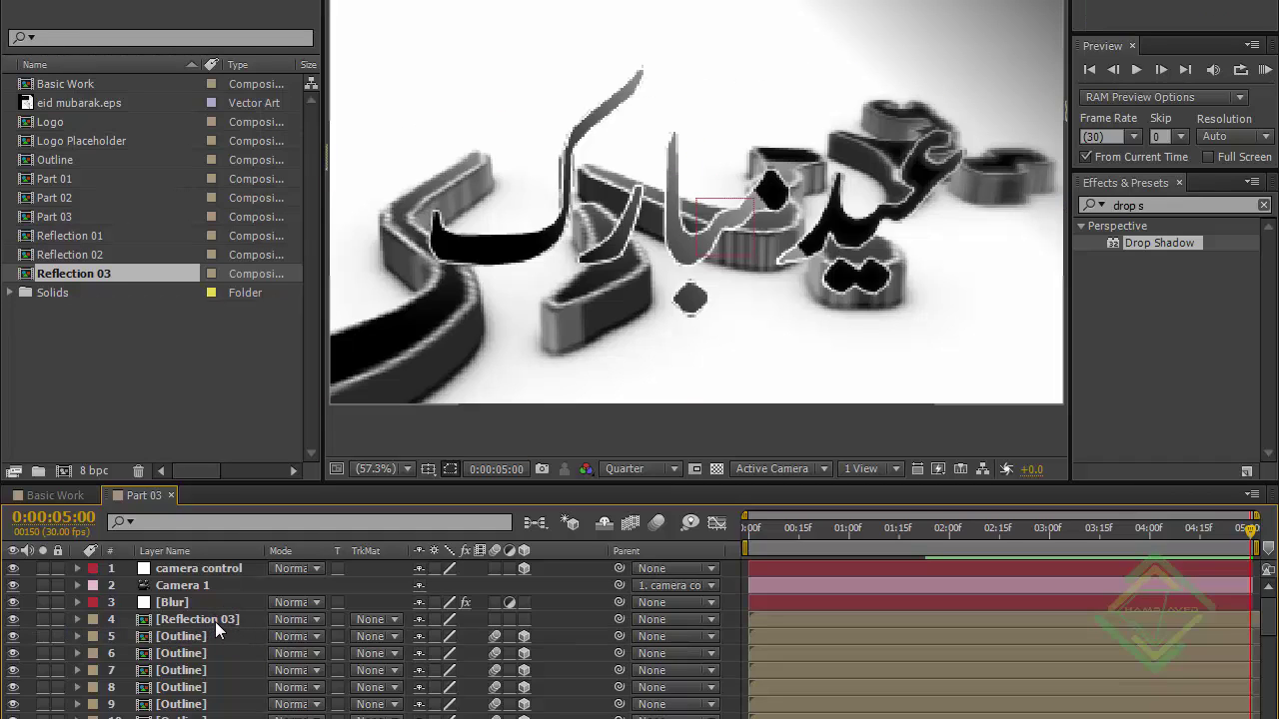
Enable motion blur and 3D for the Reflection 03 layer in Part 03.
click(215, 621)
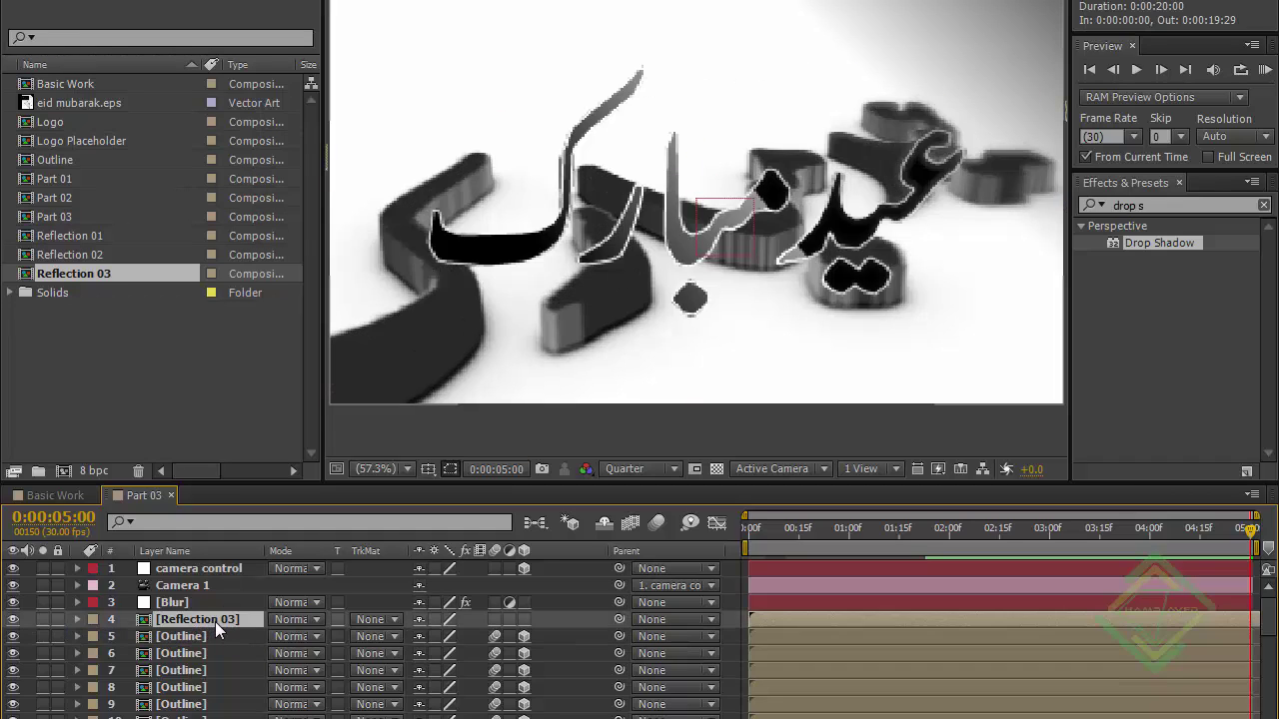
click(495, 619)
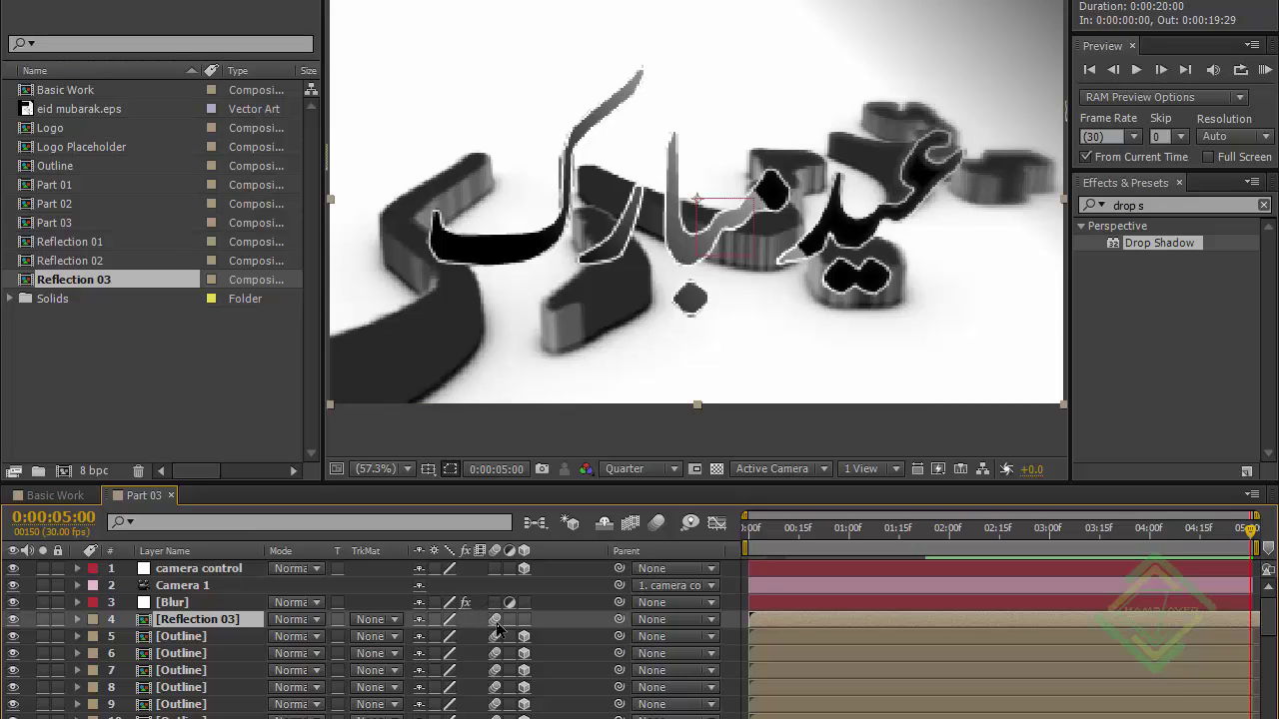
click(524, 619)
Open the Reflection 03 composition, preview its sweep, and set the White Solid 1 layer's Rotation to -132°.
double_click(219, 619)
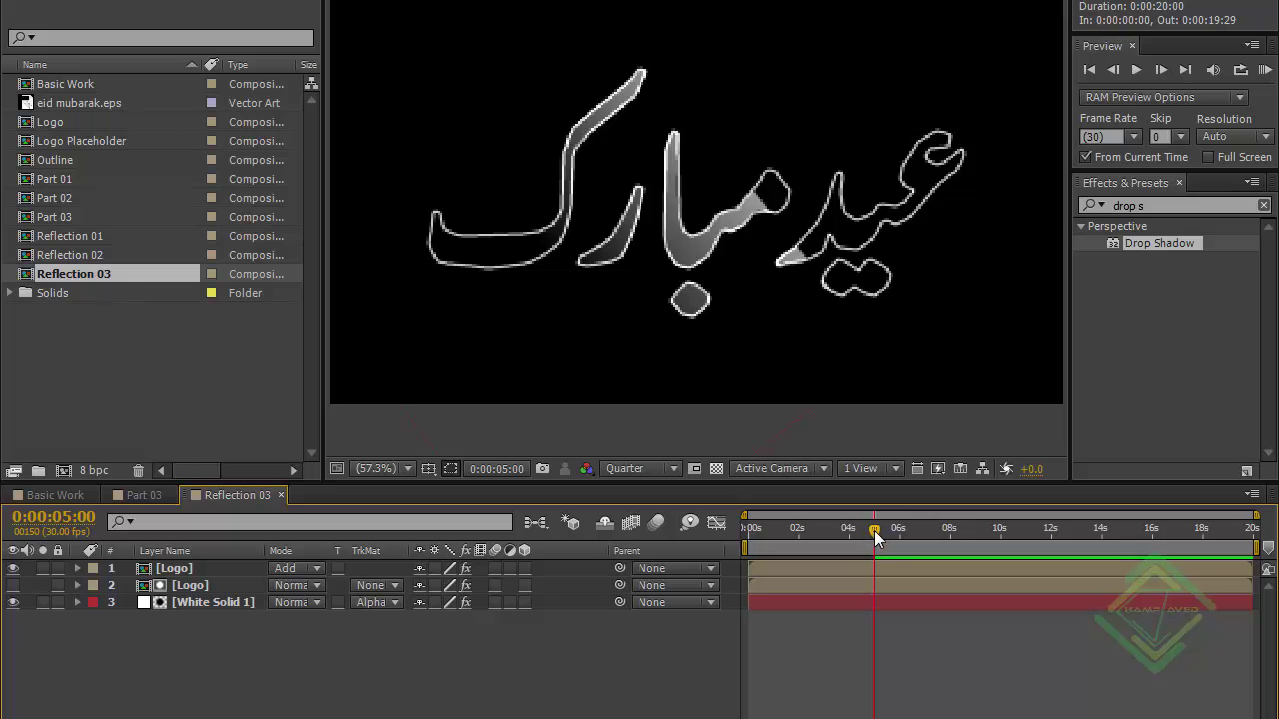
mouse_move(874, 530)
mouse_down()
mouse_move(758, 544)
mouse_move(864, 537)
mouse_up()
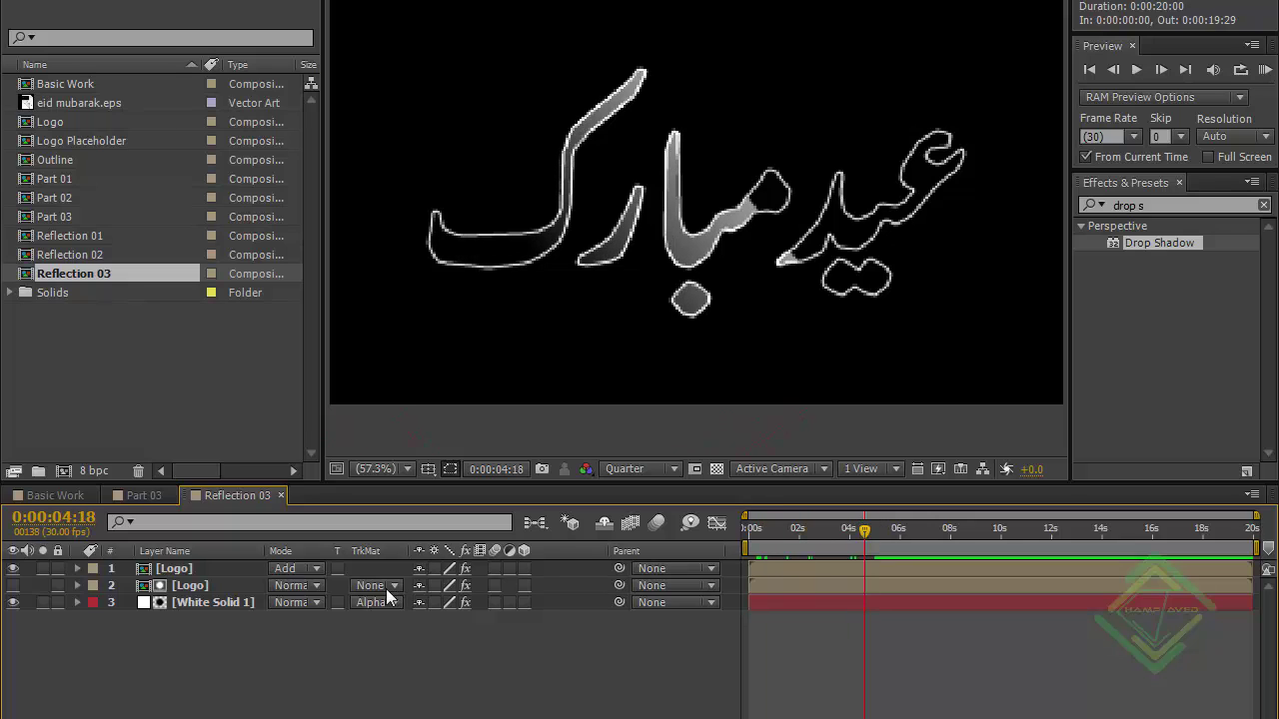
click(238, 603)
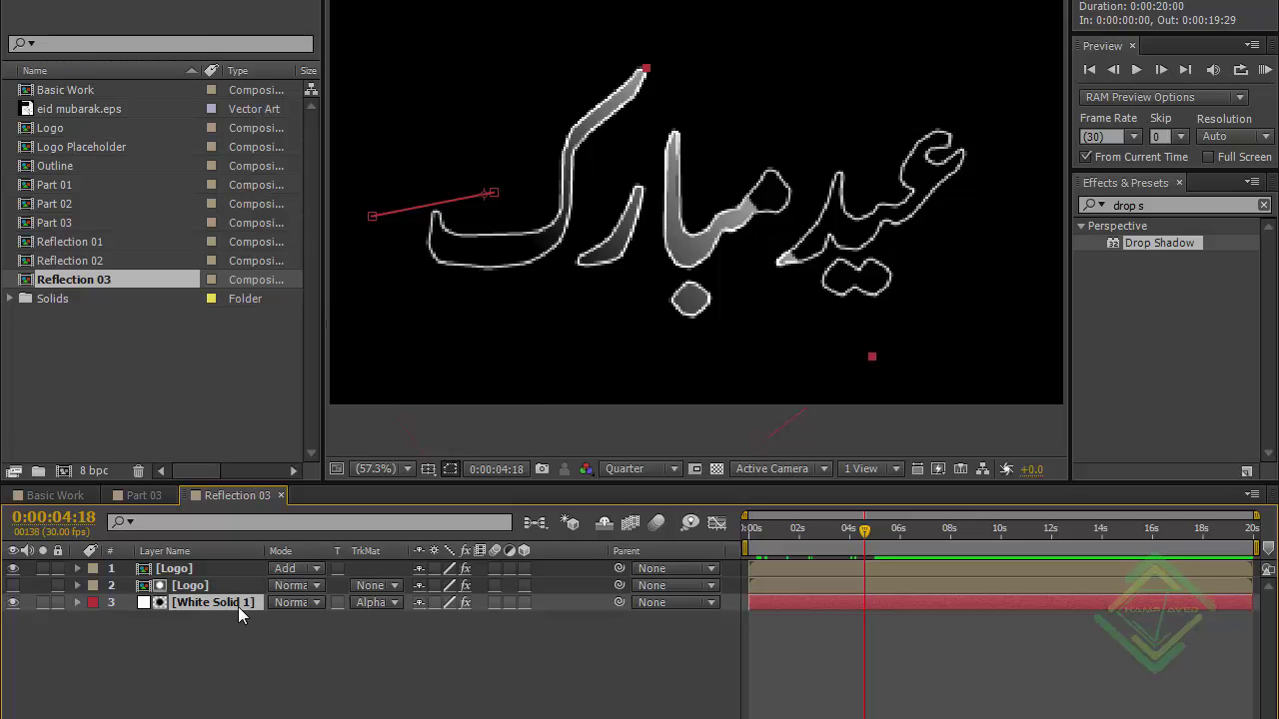
key(p)
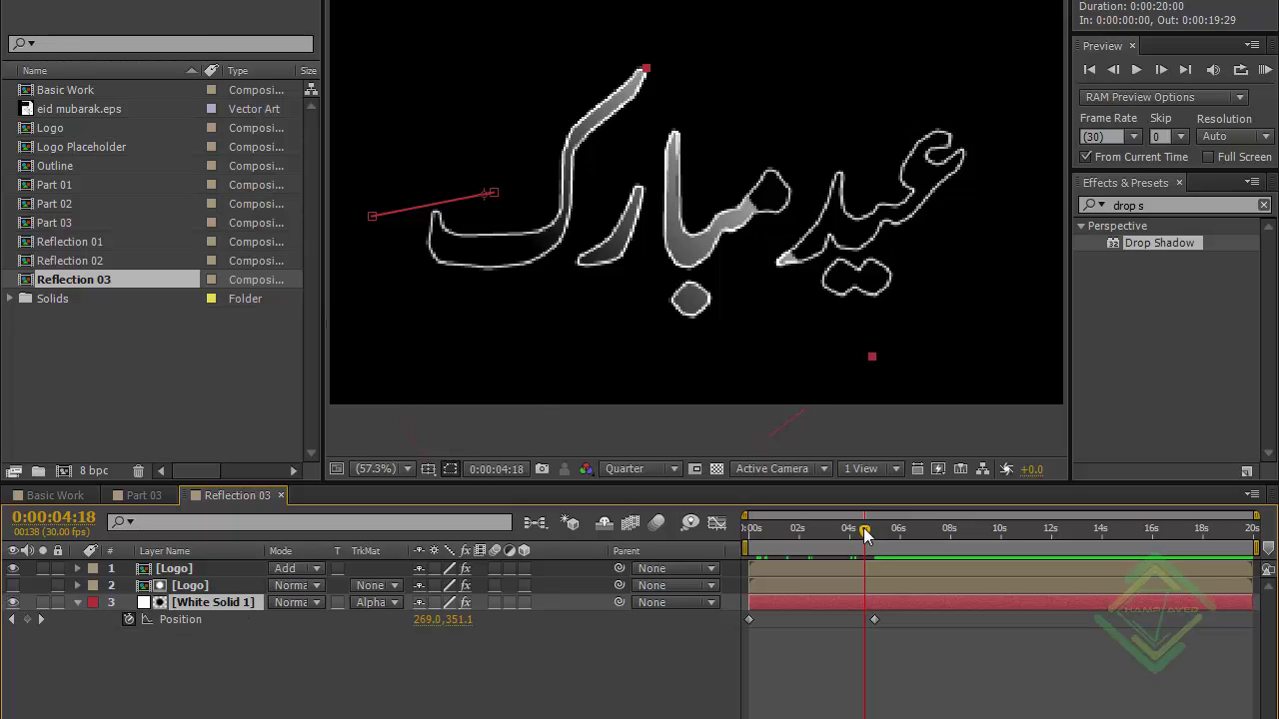
drag(865, 530, 717, 538)
key(Home)
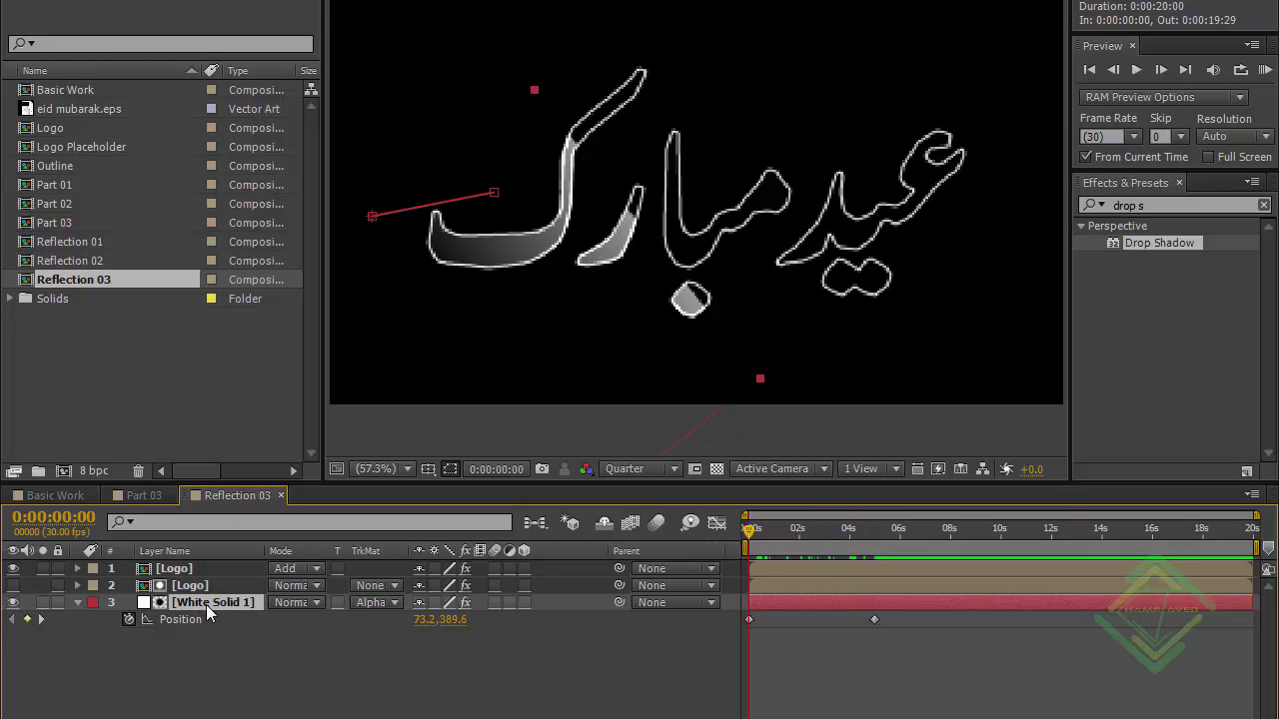
drag(749, 529, 711, 555)
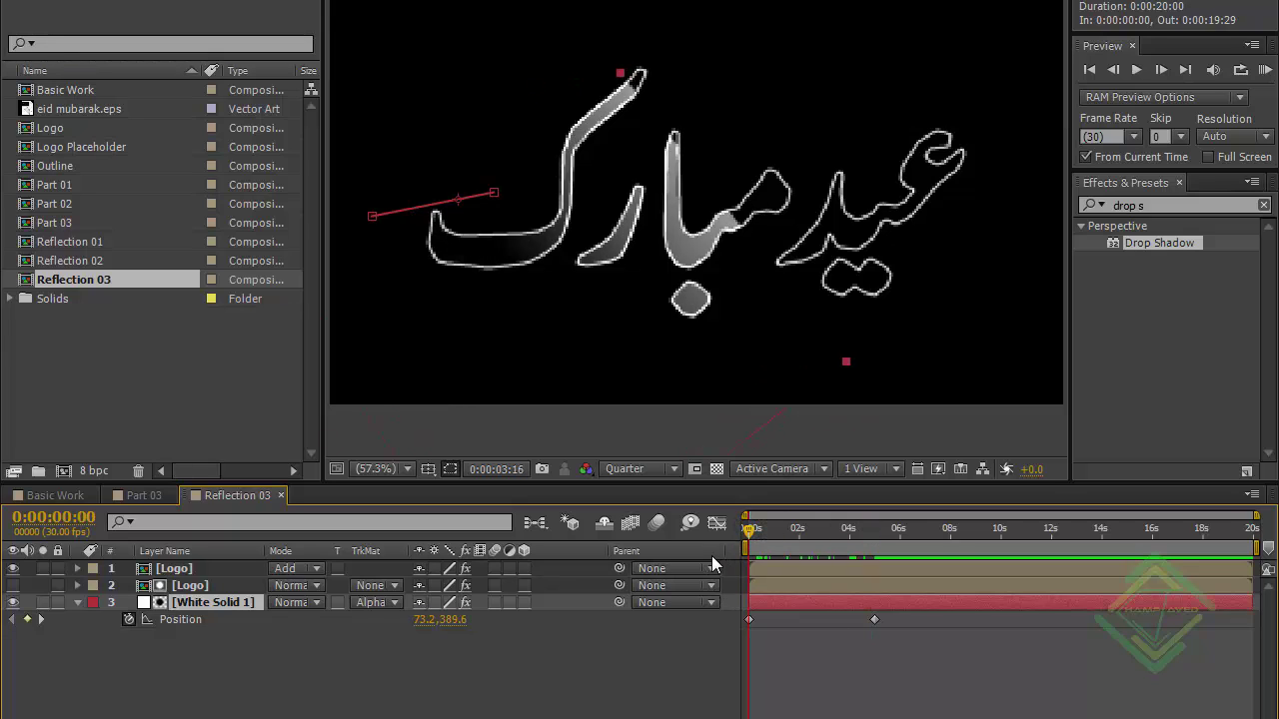
key(r)
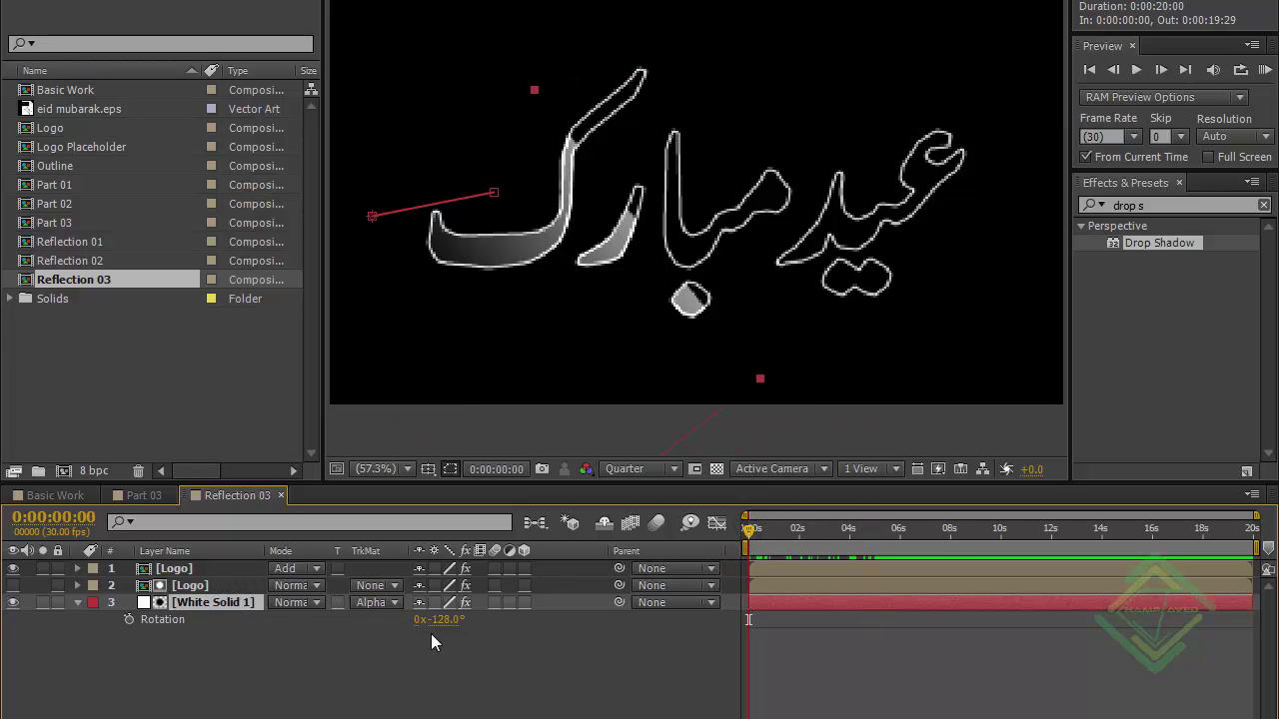
mouse_move(445, 629)
mouse_down()
mouse_move(508, 615)
mouse_move(429, 612)
mouse_up()
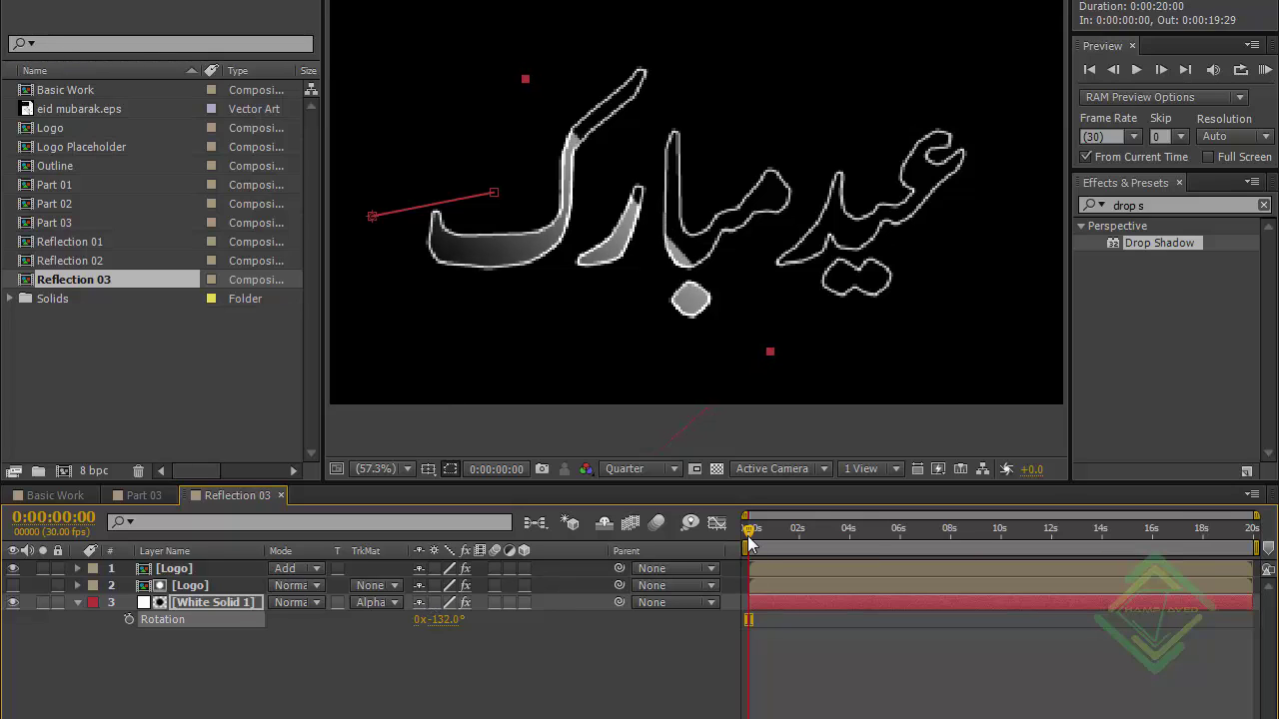
drag(750, 542, 942, 525)
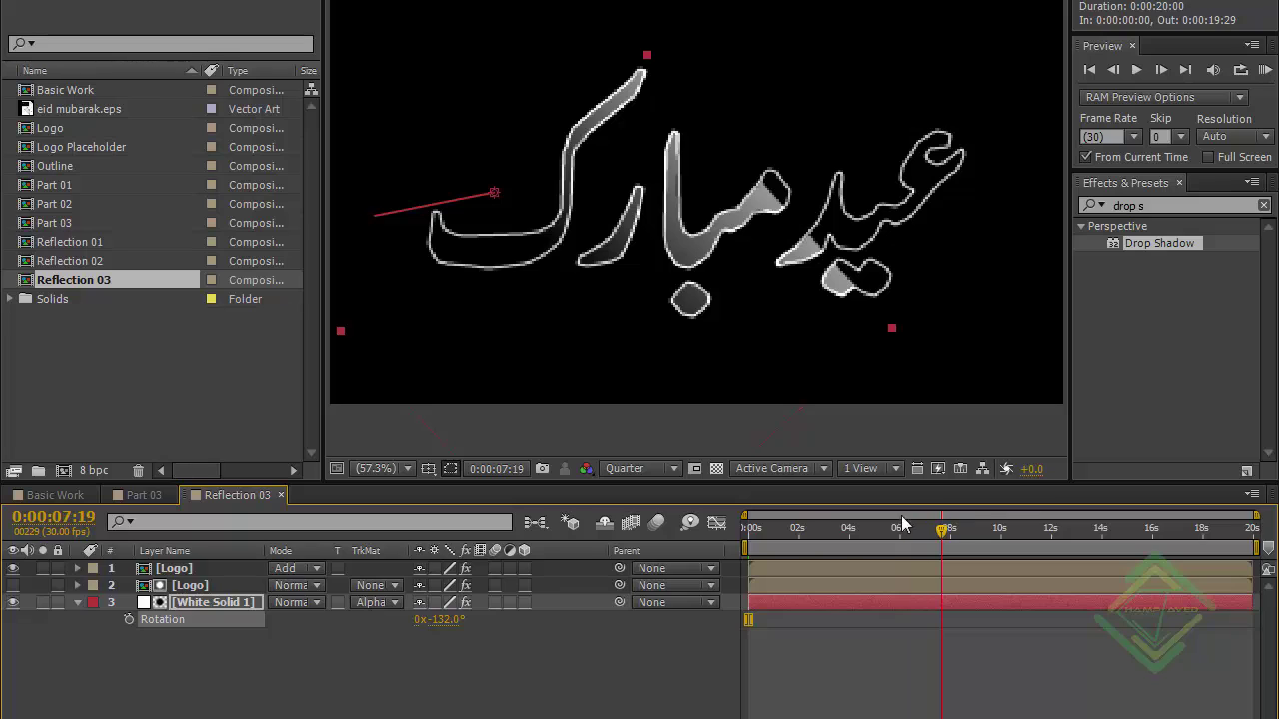
click(180, 653)
click(77, 602)
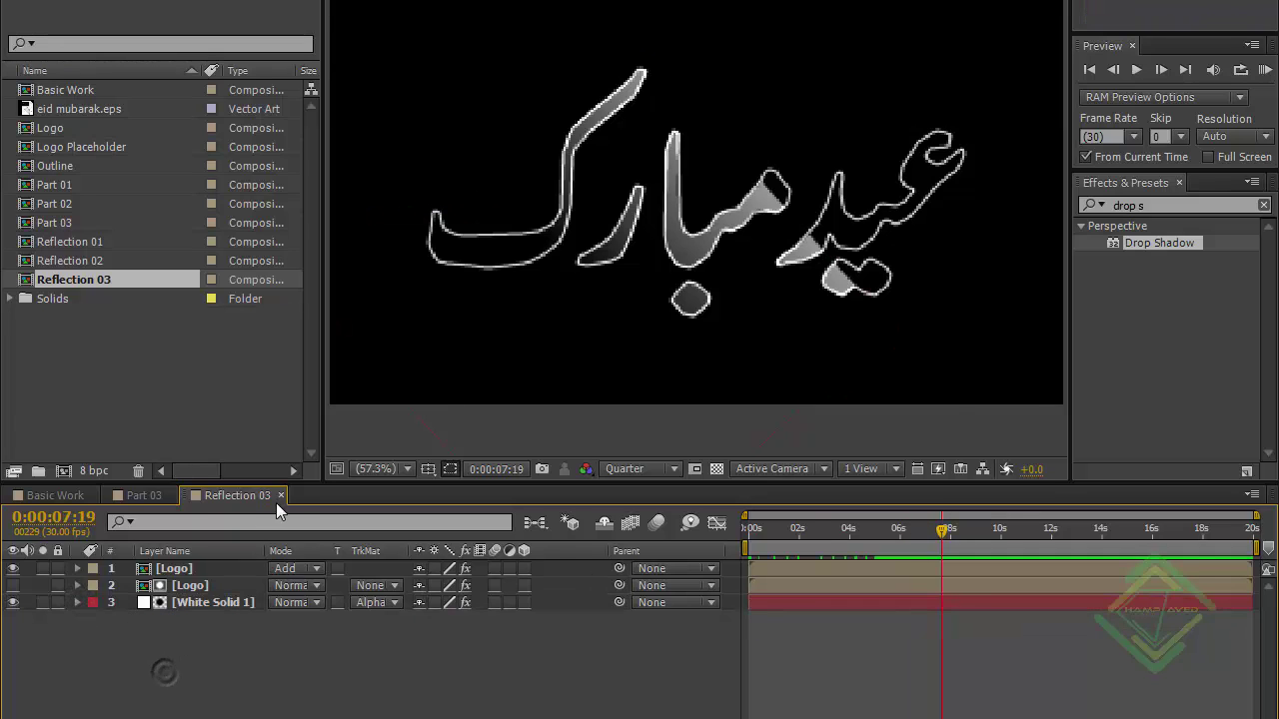
Close the Reflection 03 and Part 03 compositions, then duplicate Part 03 as Part 04 and open the copy.
click(281, 496)
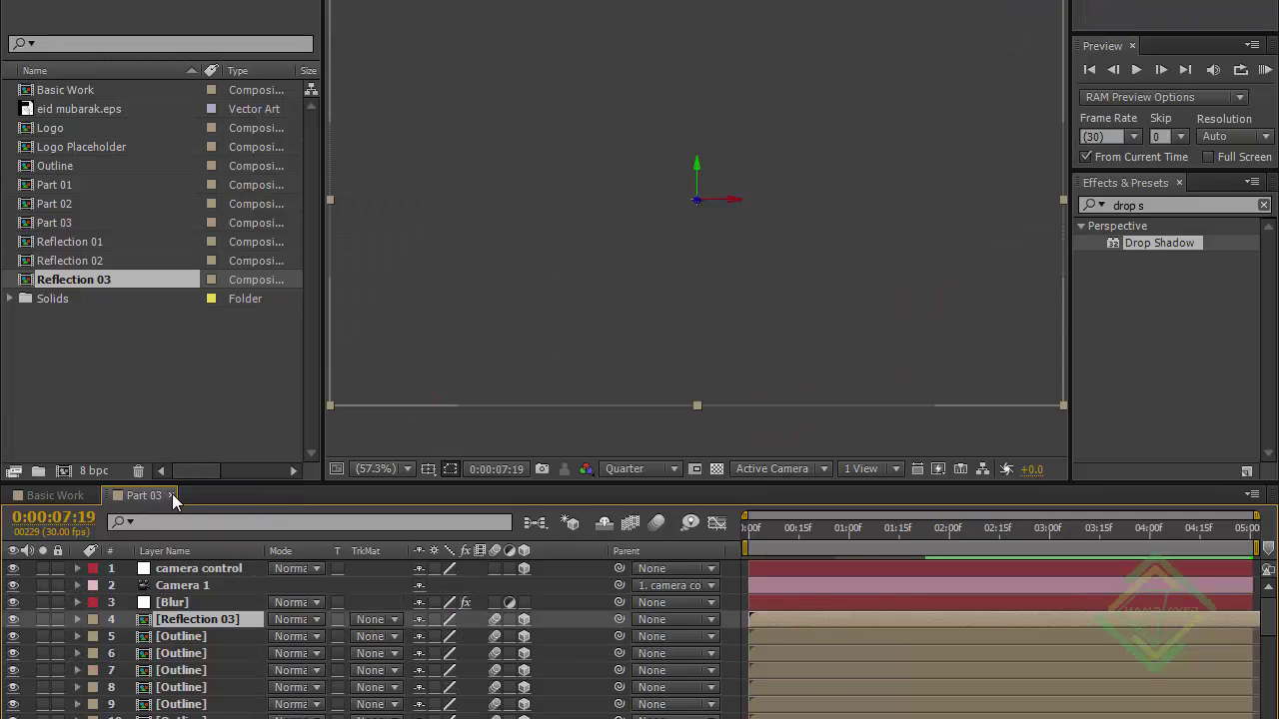
click(171, 494)
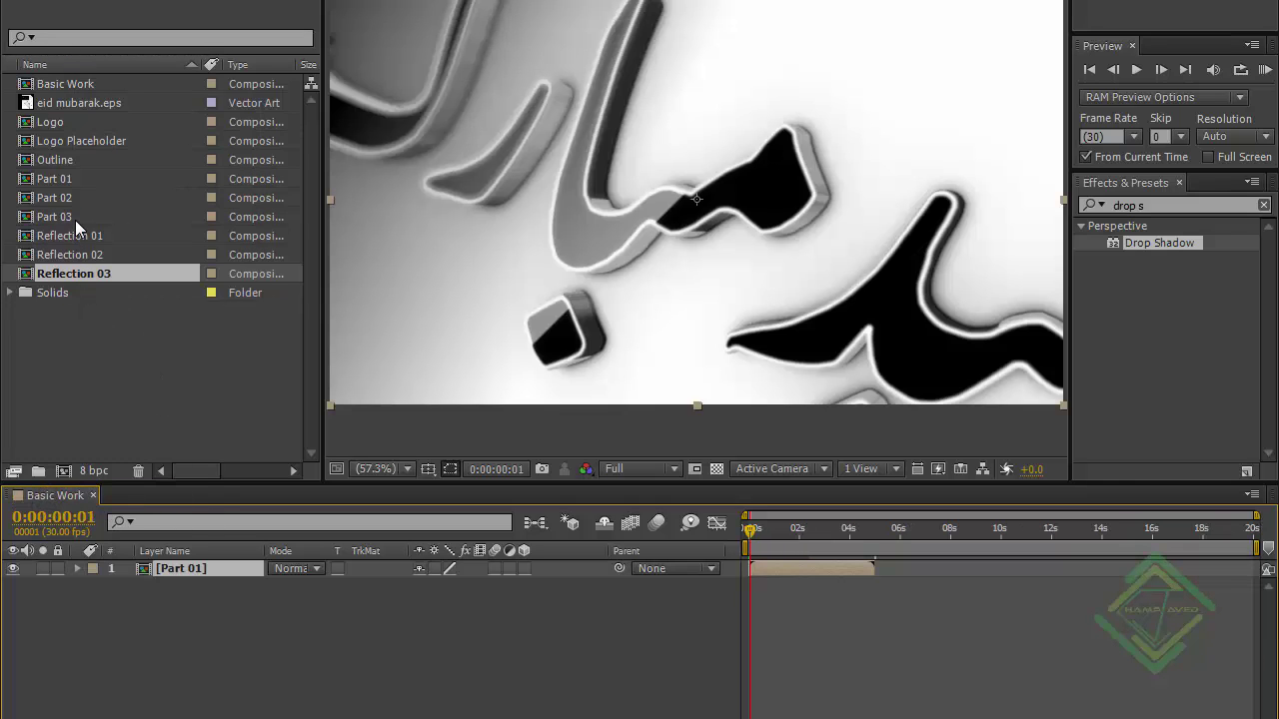
click(75, 218)
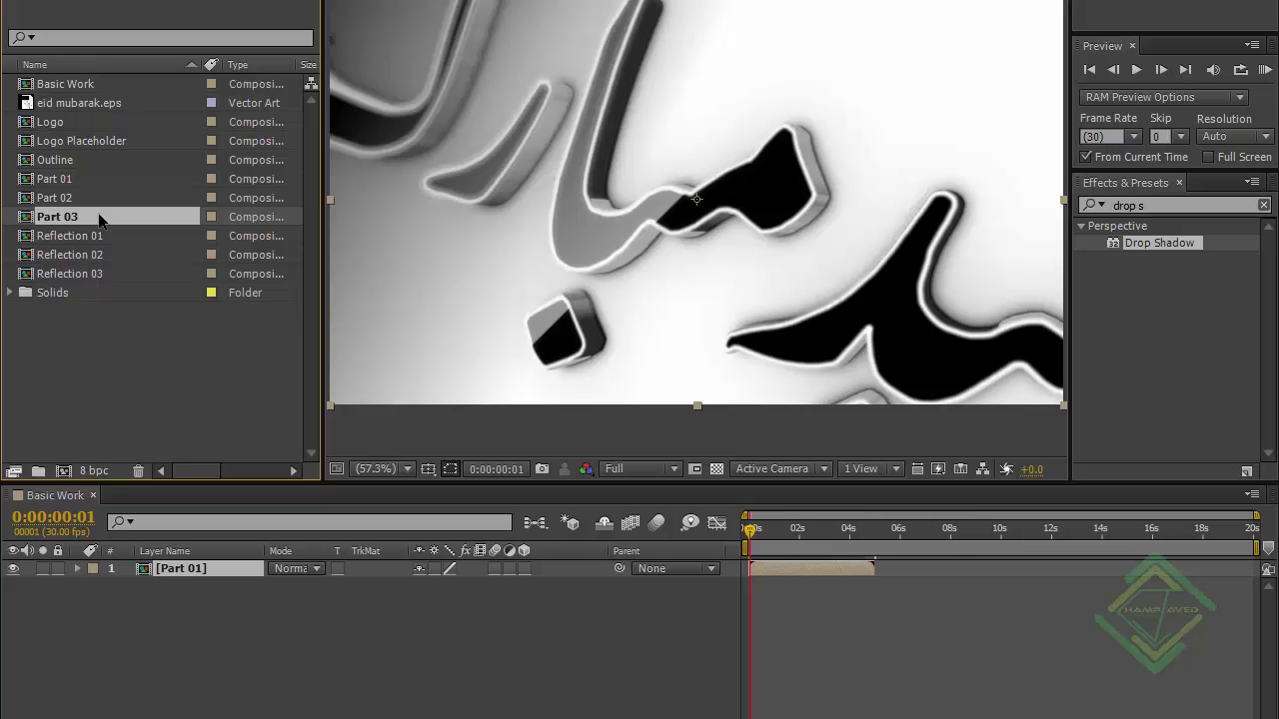
key(ctrl+d)
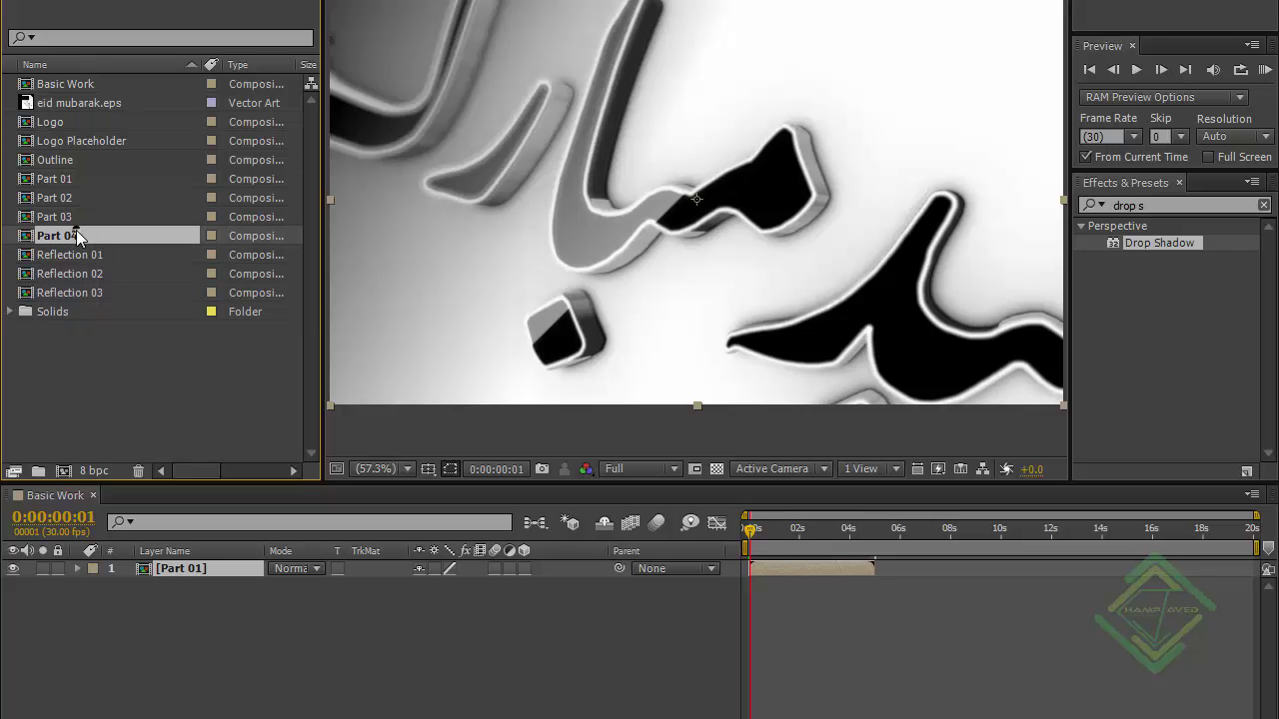
double_click(76, 233)
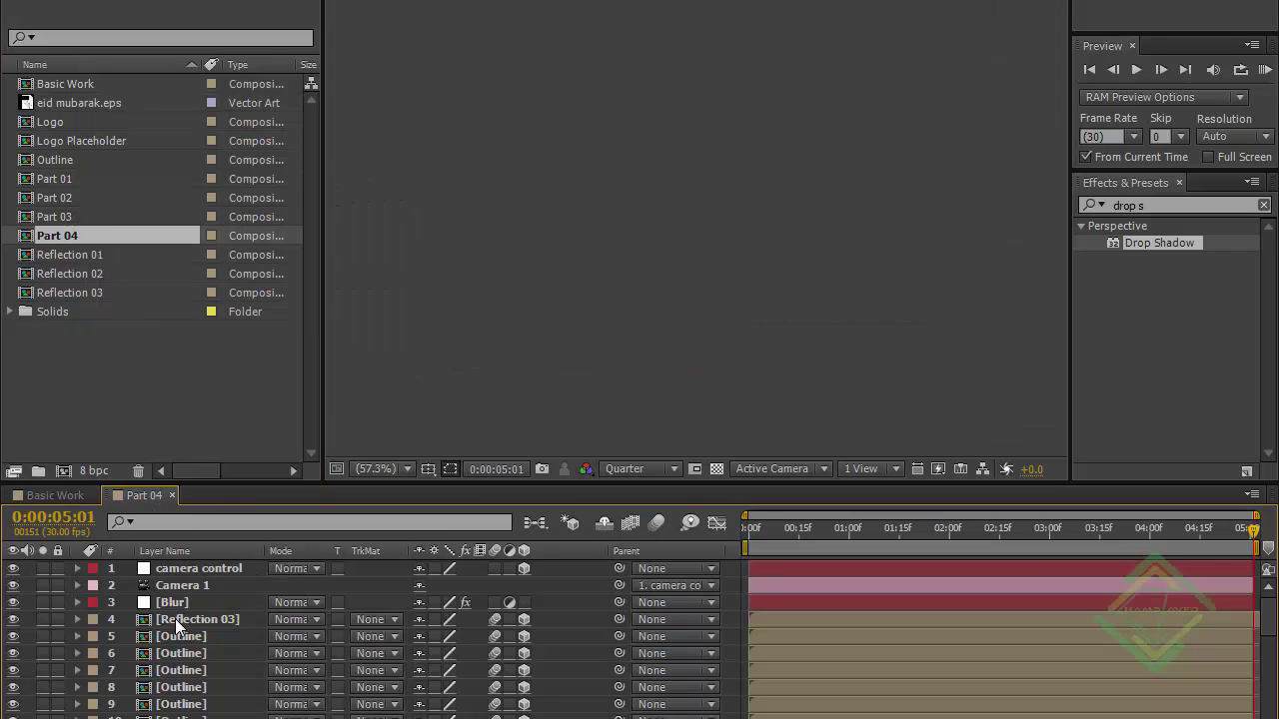
Solo Part 04's uppermost Outline layer and reset the camera control null's Position and Orientation at 0:00:00:00.
click(181, 635)
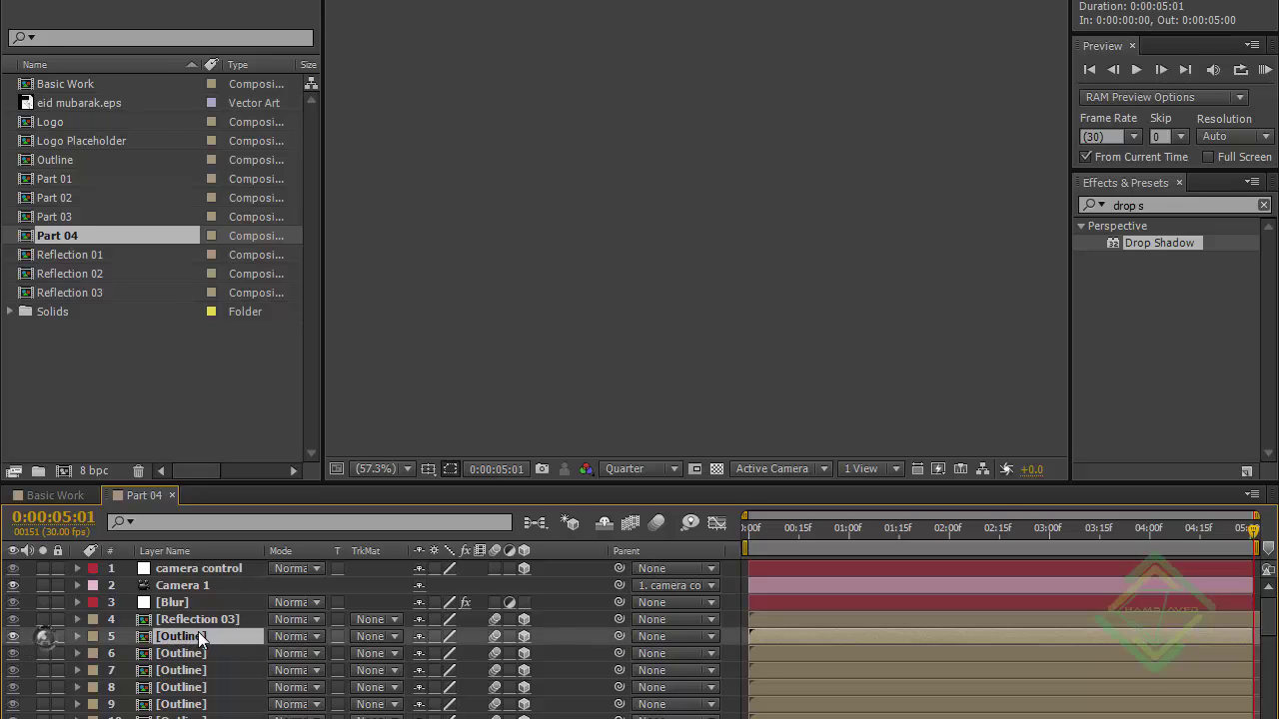
key(Home)
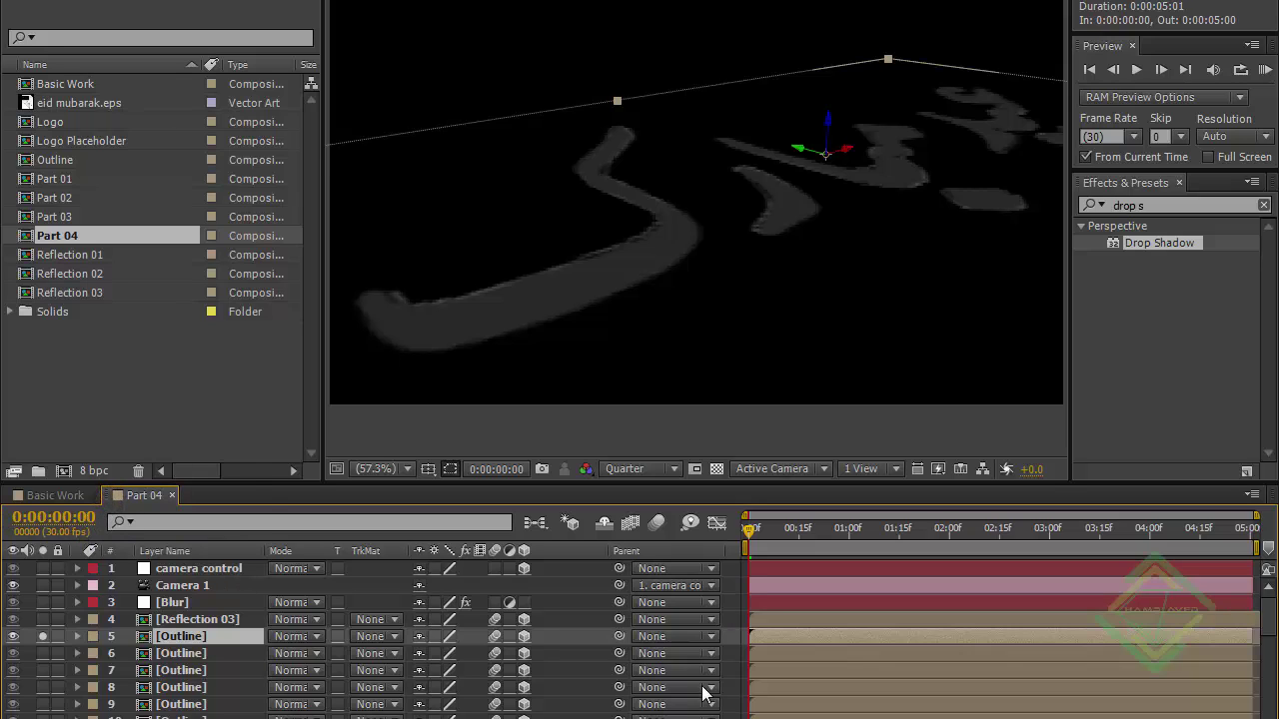
click(203, 572)
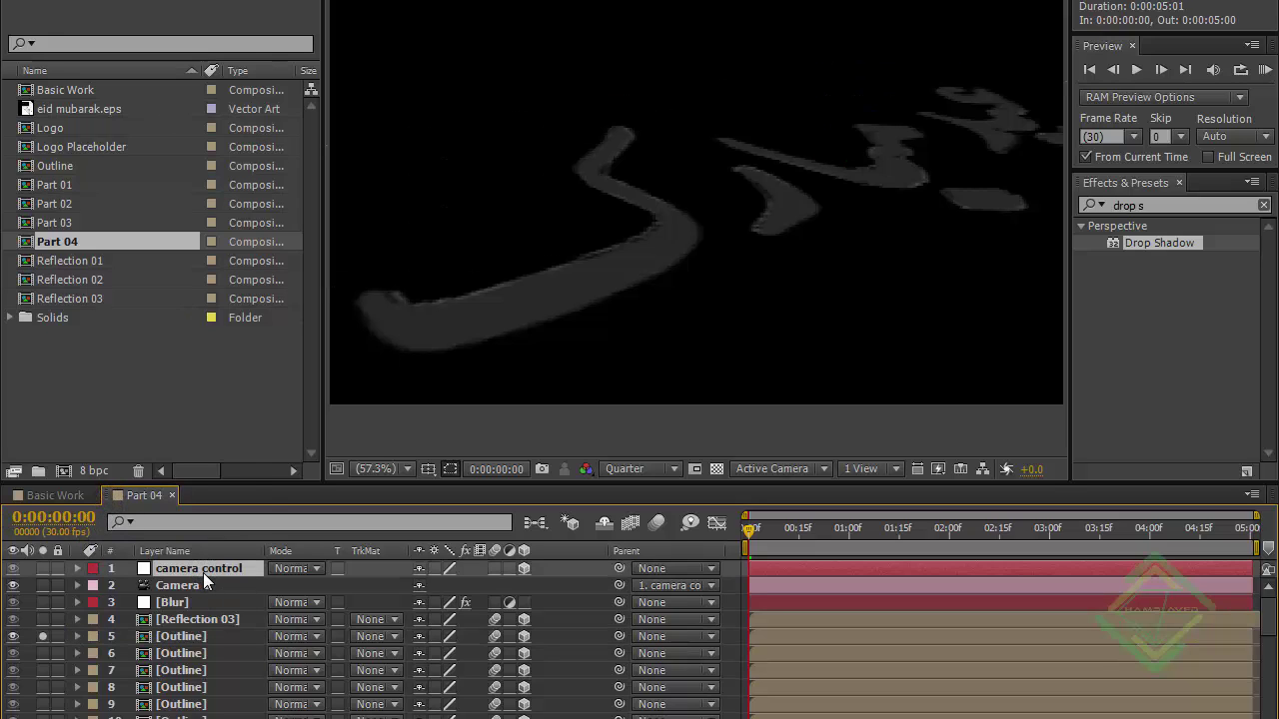
key(u)
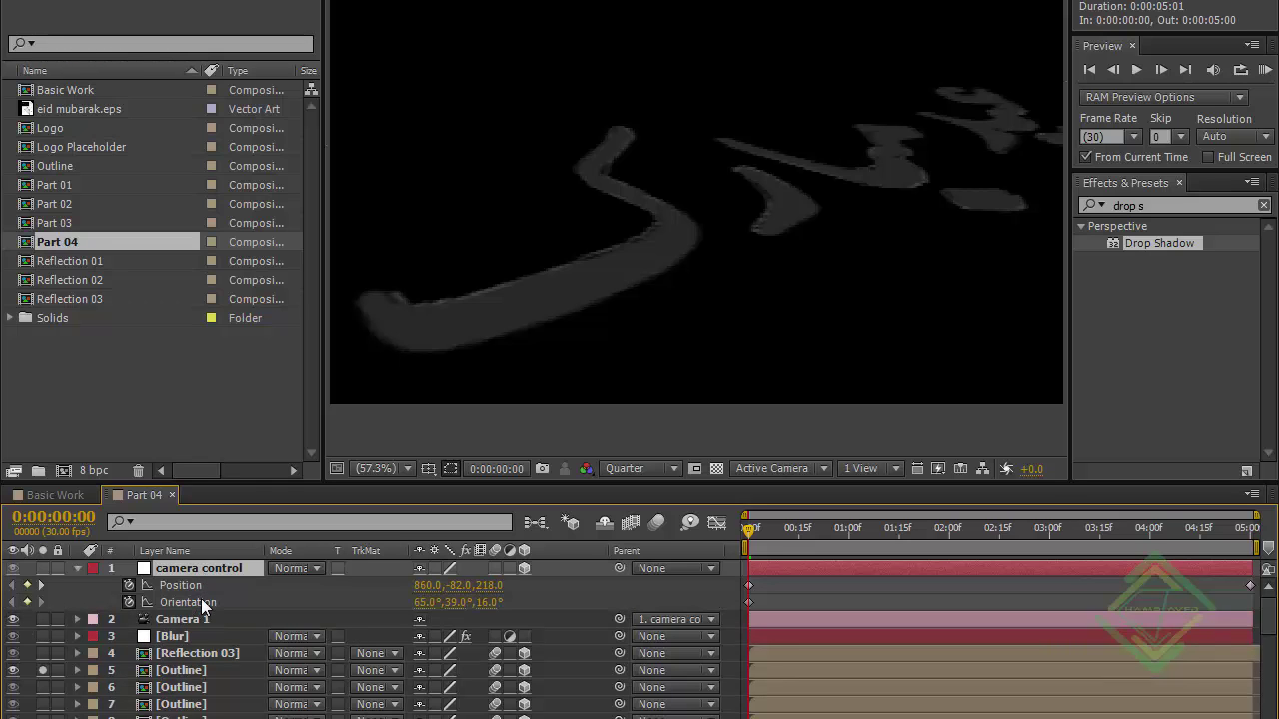
right_click(203, 586)
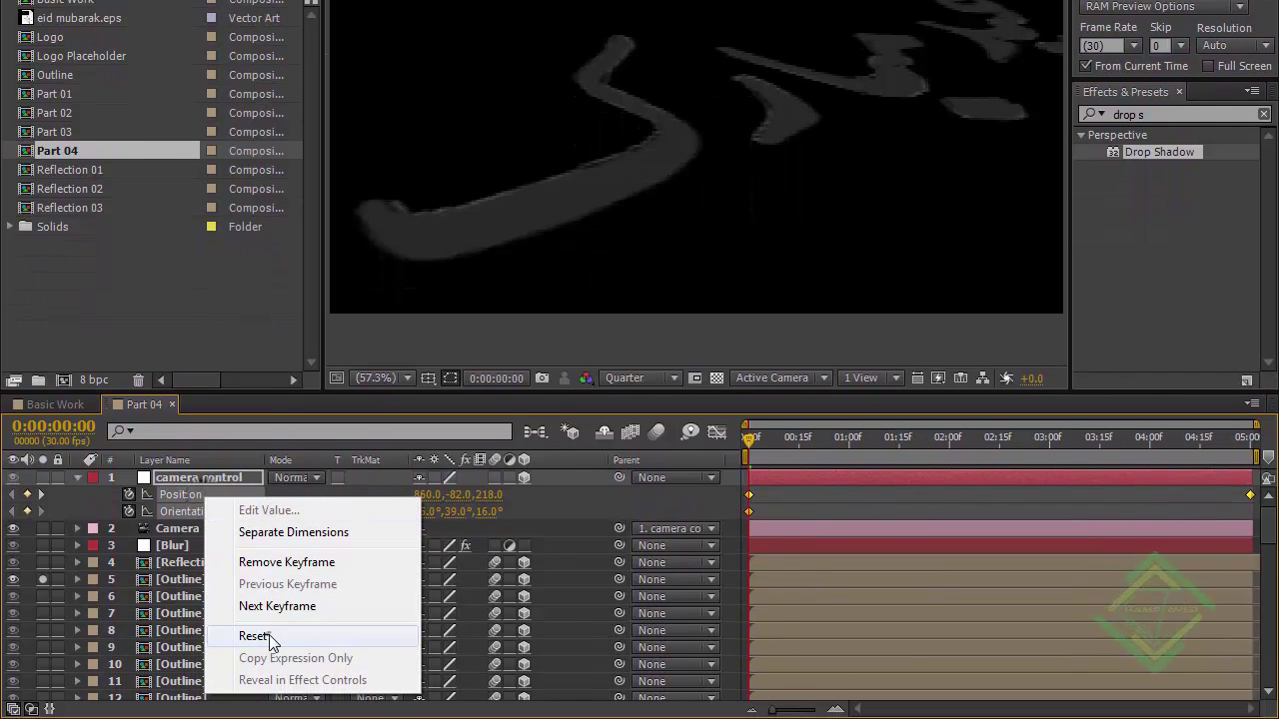
click(251, 659)
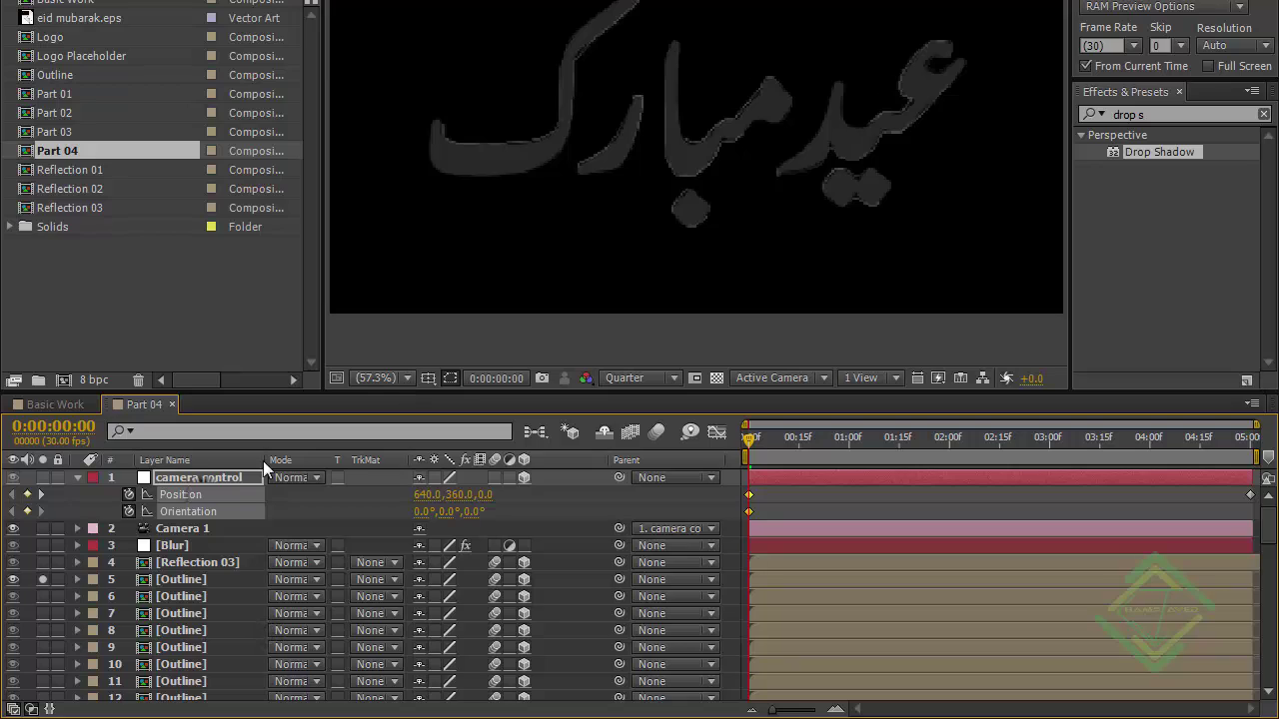
Set the camera control's starting Z Orientation to 343° and Z Position to 608, and delete its Position keyframe at five seconds.
click(226, 476)
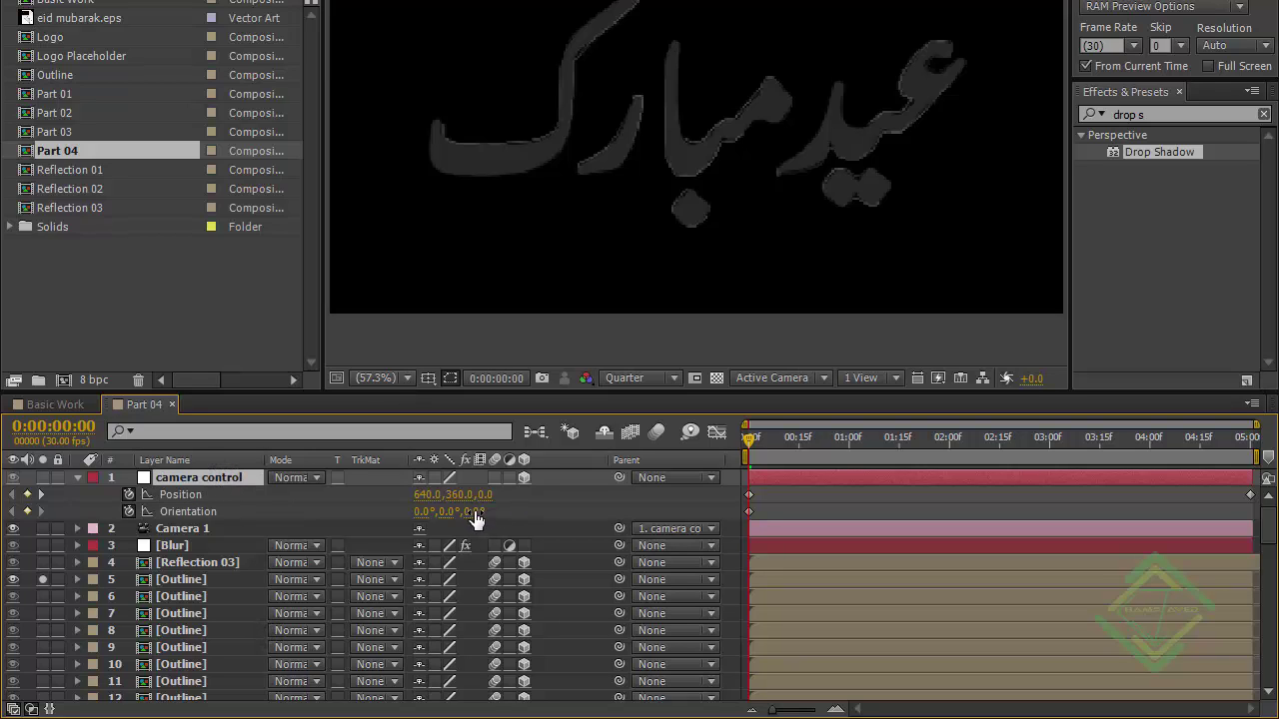
drag(473, 515, 1084, 484)
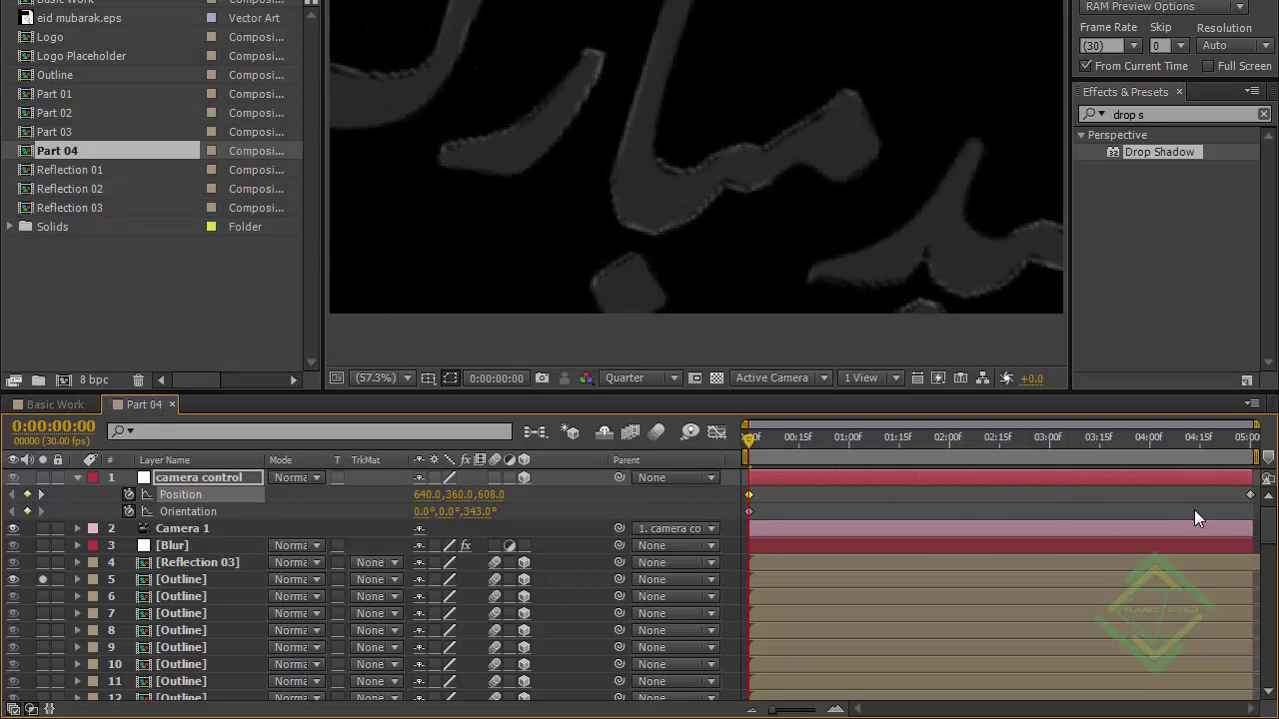
click(1249, 494)
key(Delete)
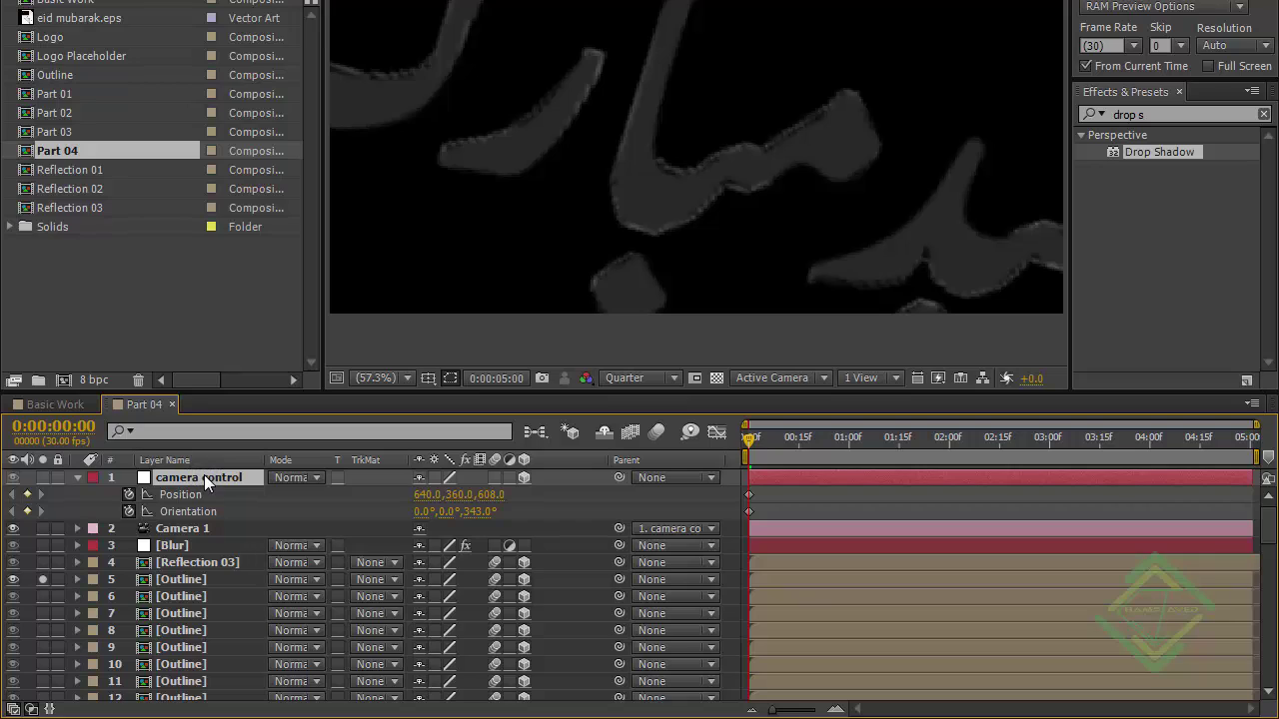
Reset the camera control's Position and Orientation at 0:00:05:00 to keyframe the end of the camera move.
key(End)
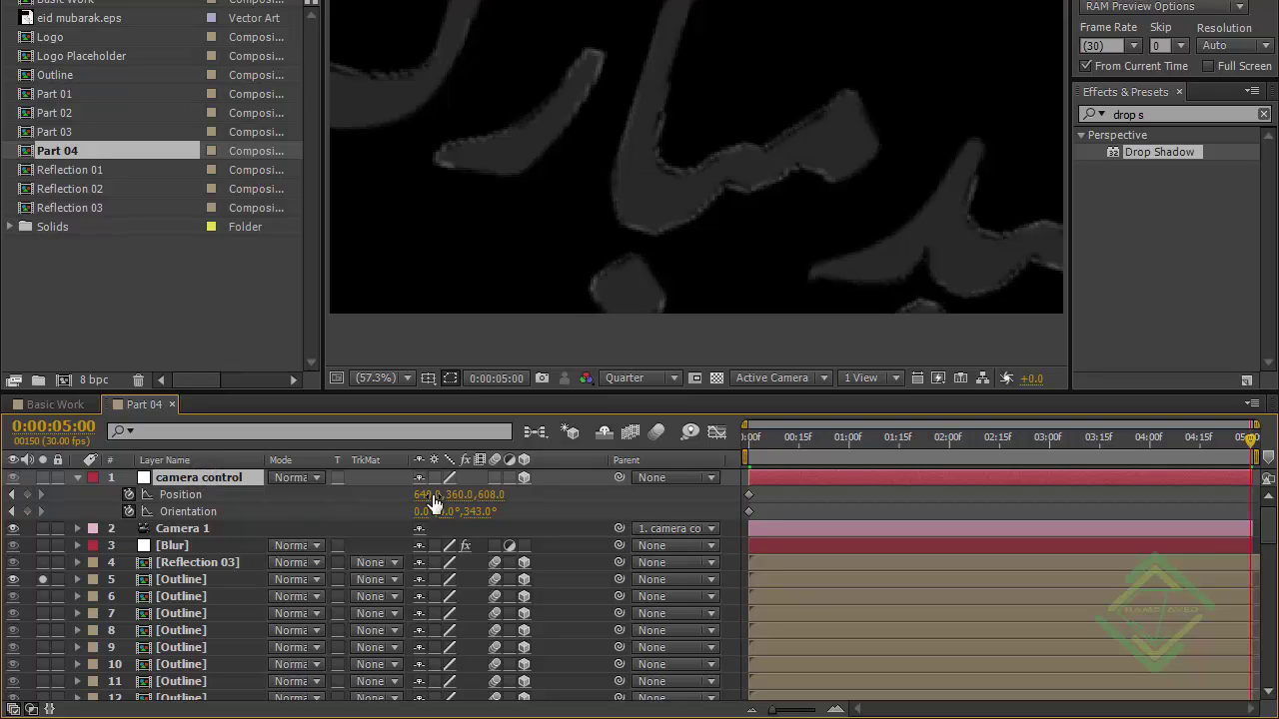
right_click(213, 495)
click(260, 636)
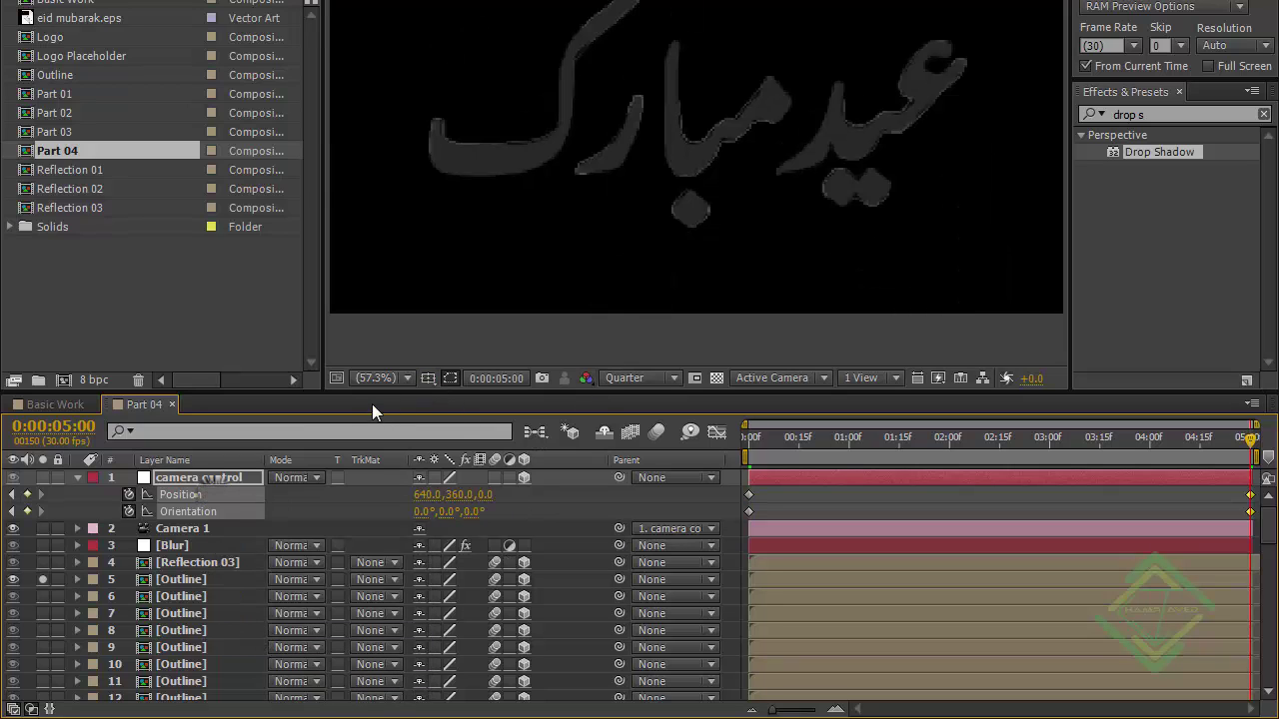
Show the title/action safe guides and set the camera control's Z Position to -404 at 0:00:05:00.
click(427, 380)
click(468, 404)
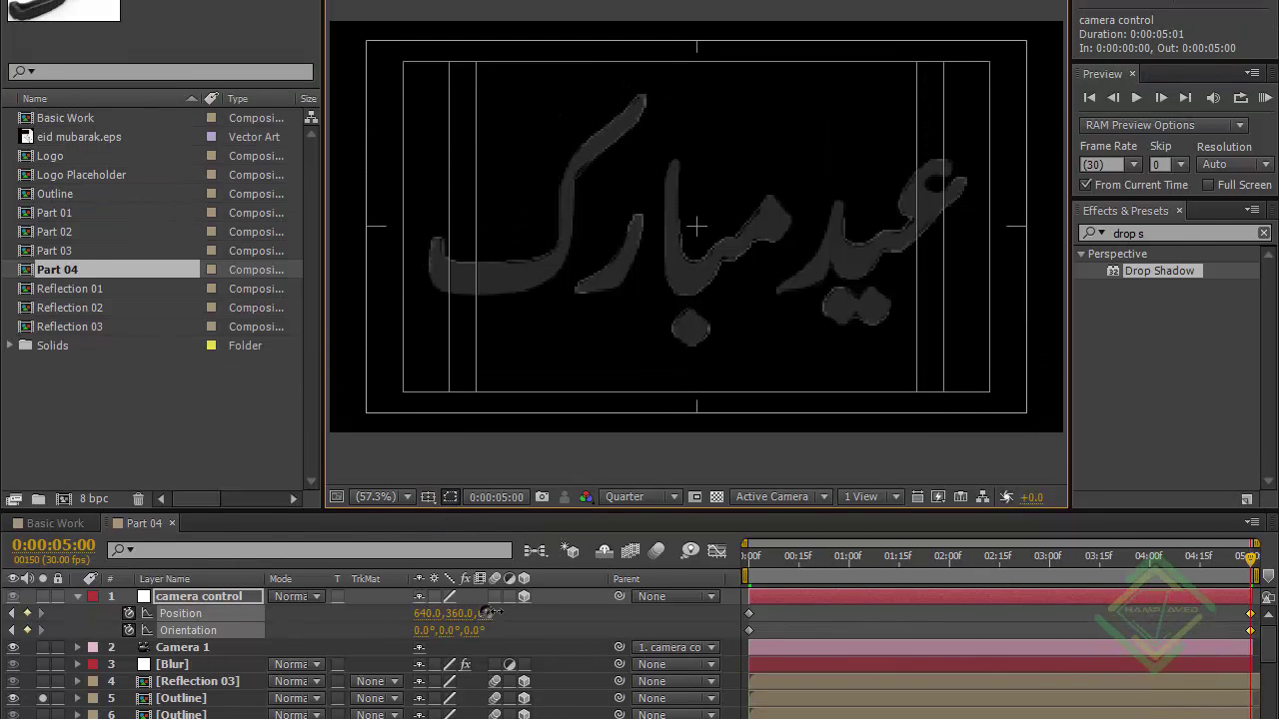
drag(489, 613, 90, 647)
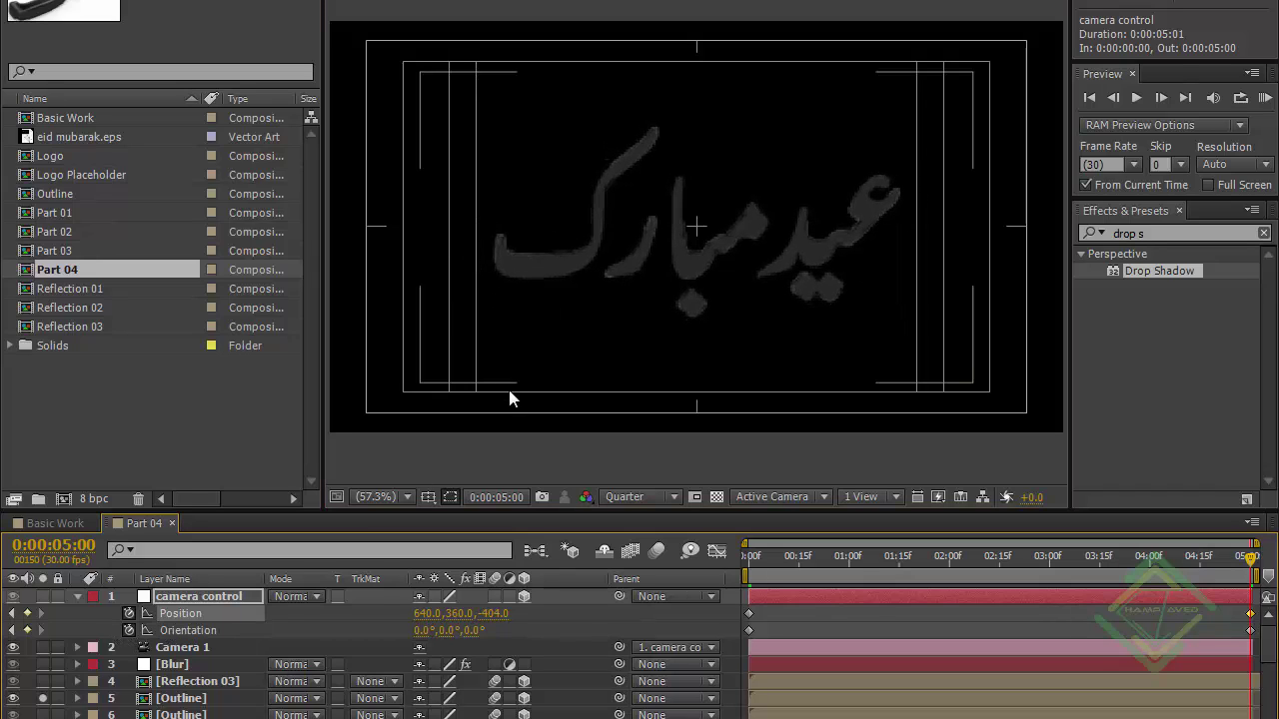
Try a Z Position of 77 for the camera control at 0:00:05:00 and check the Outline layer's bounds against the frame.
click(197, 701)
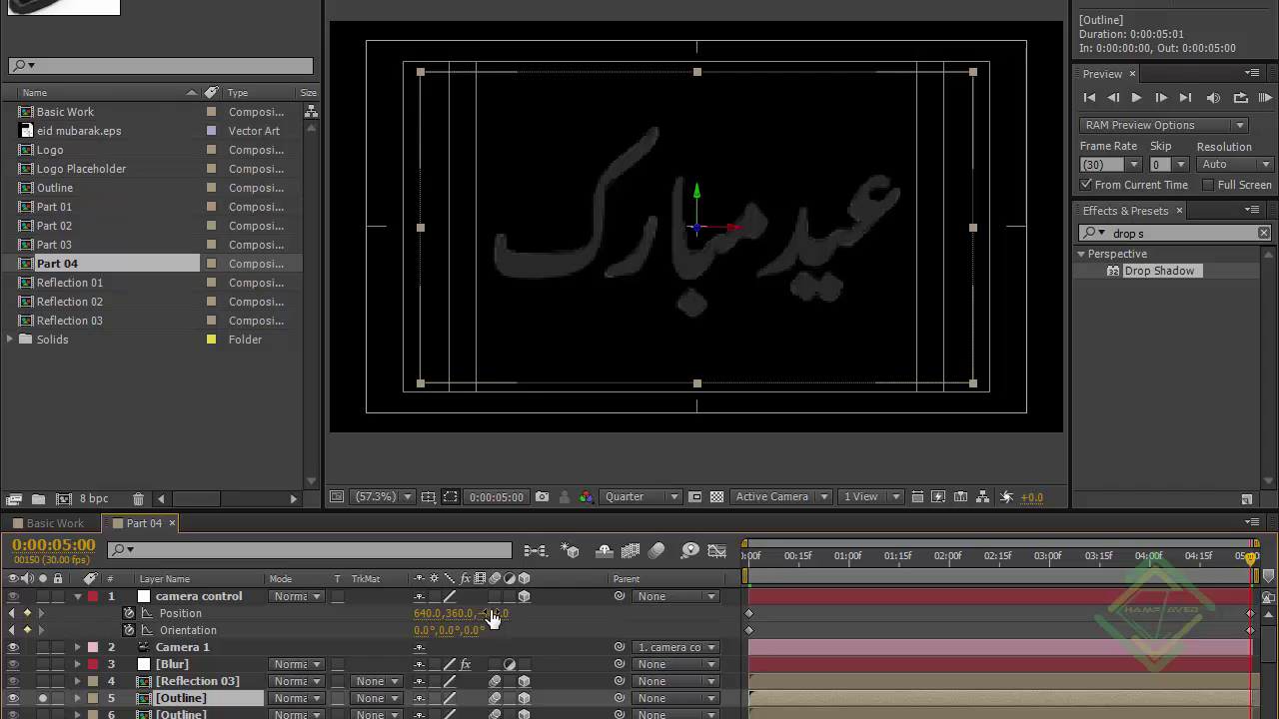
drag(493, 613, 989, 599)
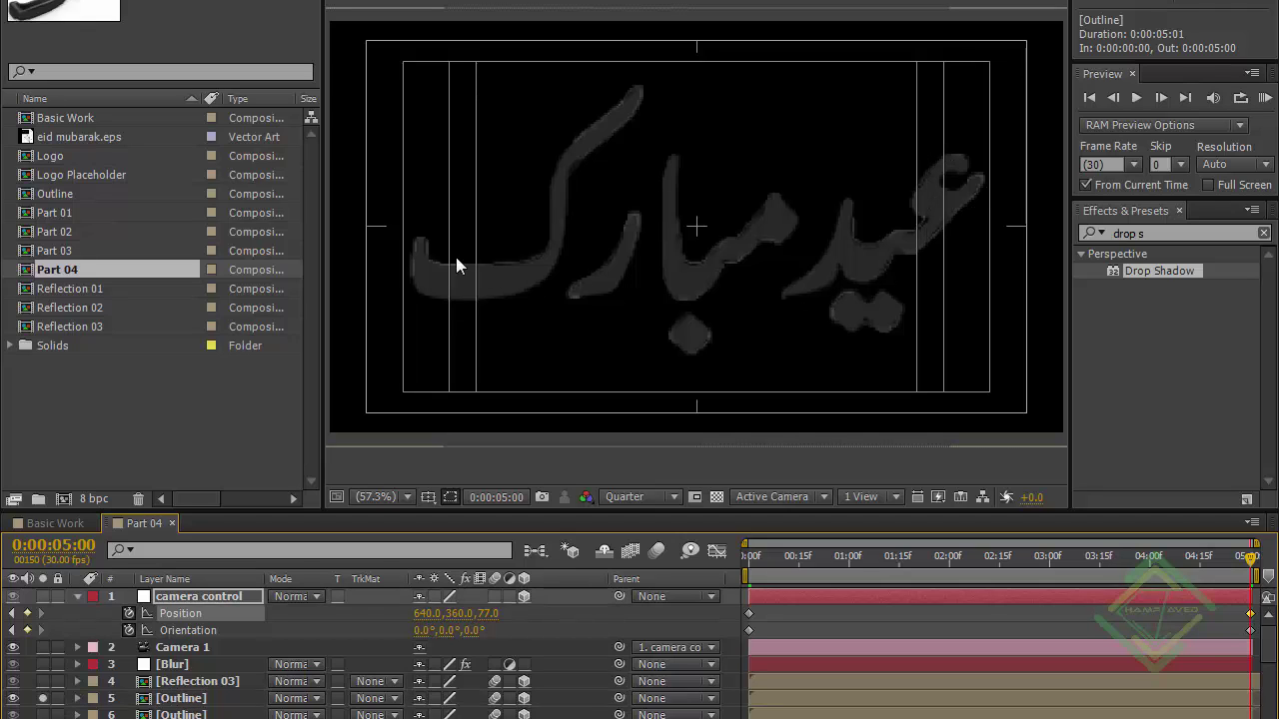
click(190, 700)
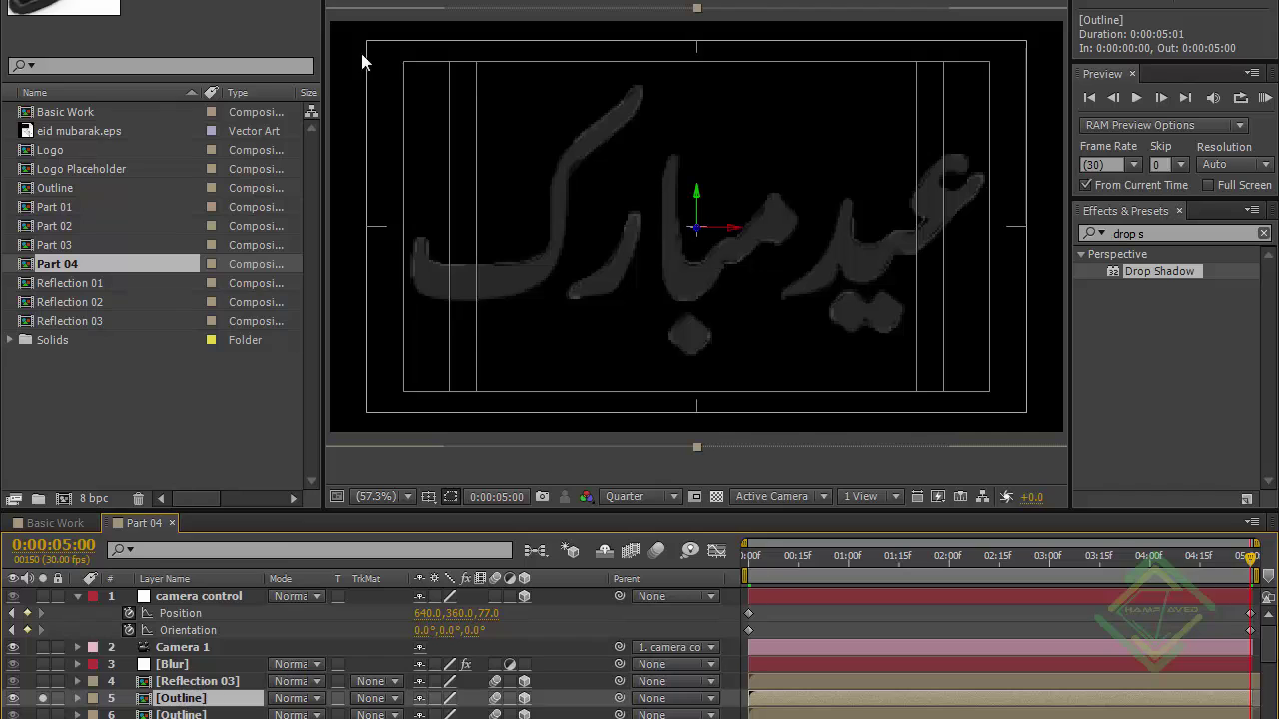
click(372, 496)
click(397, 298)
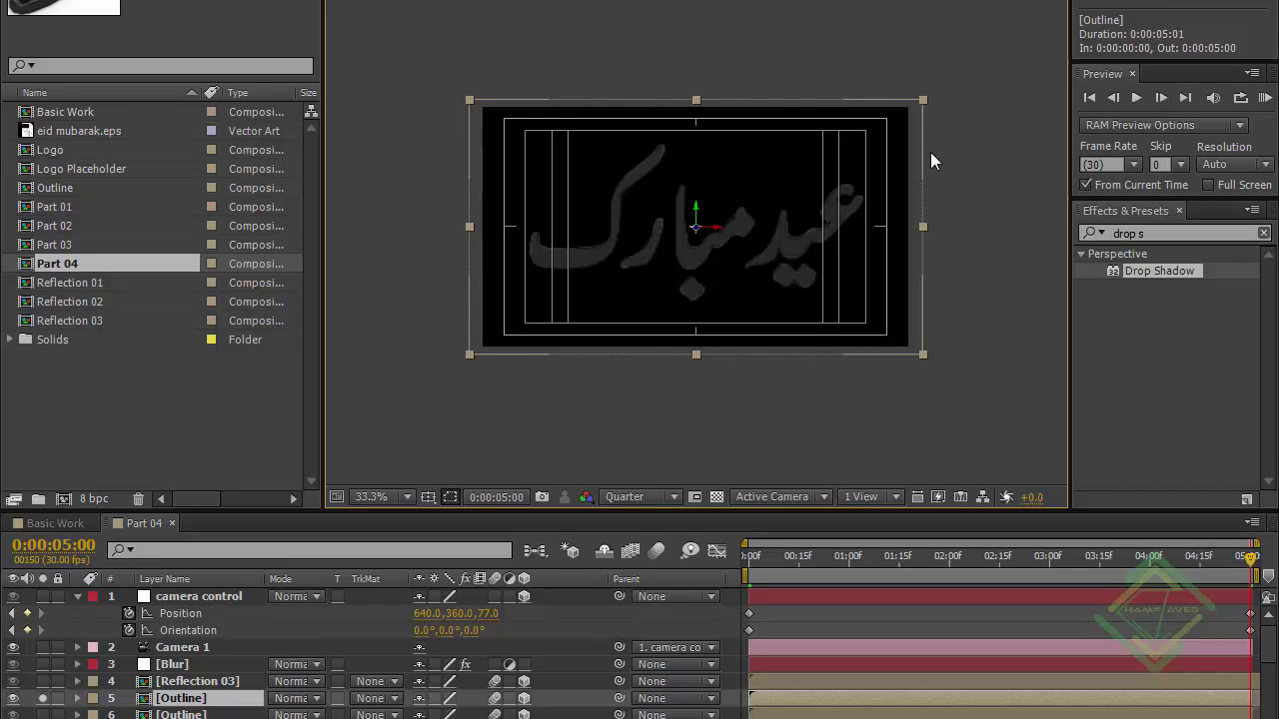
click(405, 497)
click(385, 132)
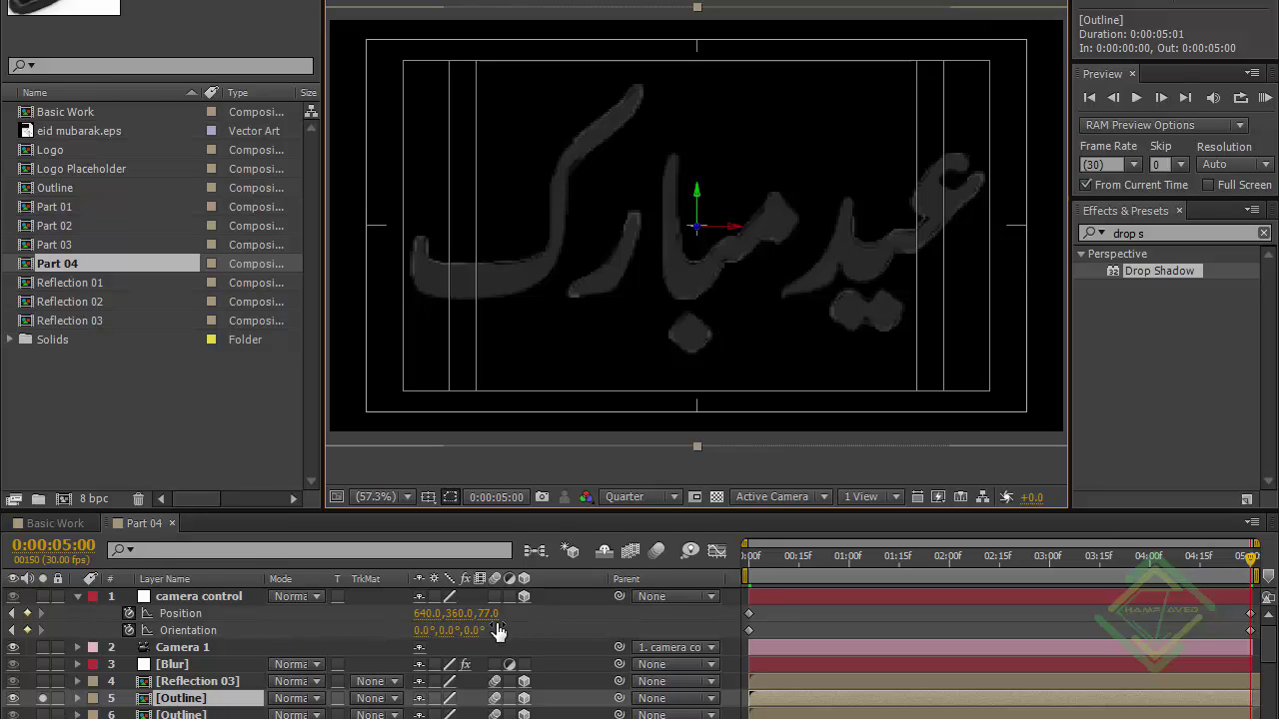
Save the project and set the camera control's Z Position to -491 at 0:00:05:00, checking the Outline layer's bounds.
drag(489, 614, 8, 630)
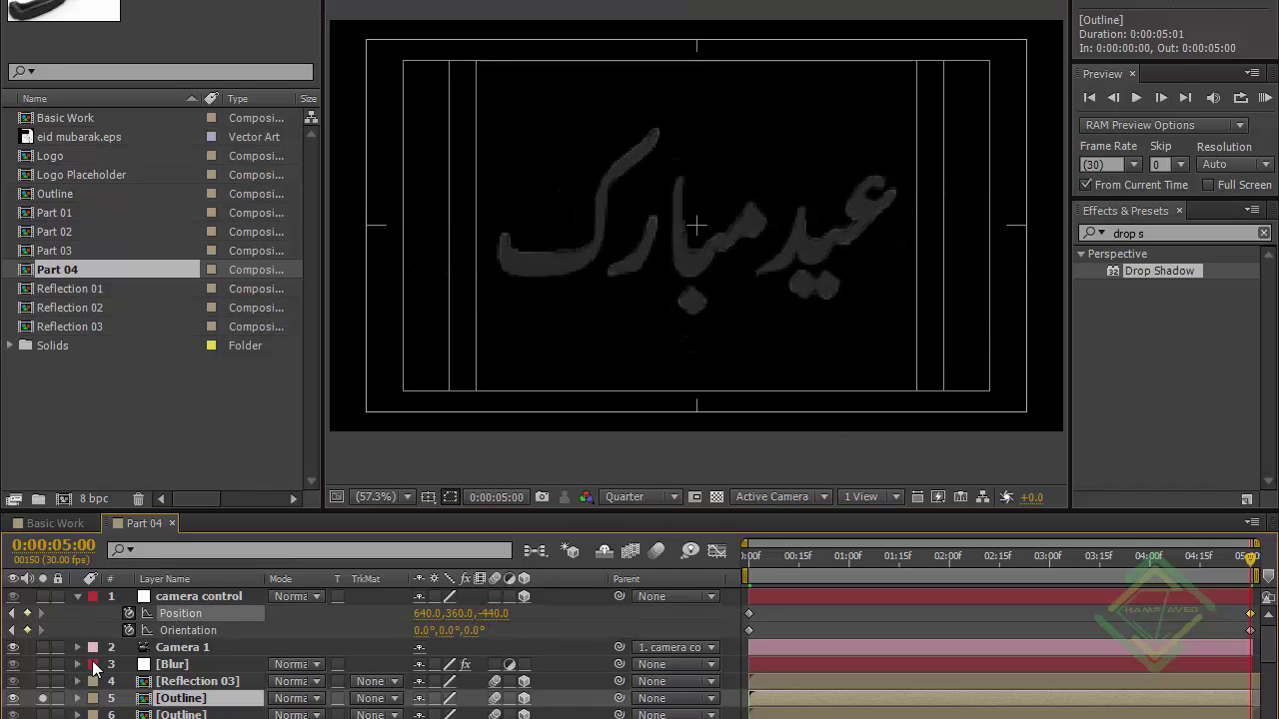
click(180, 700)
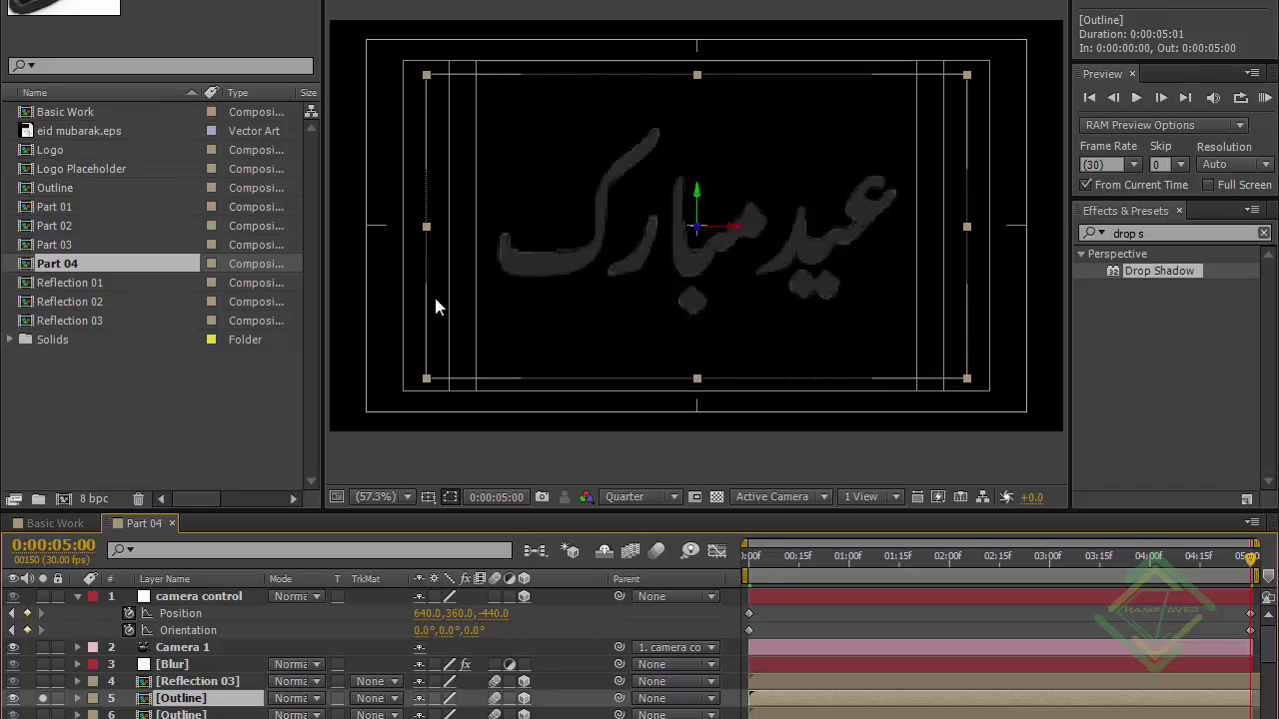
key(ctrl+s)
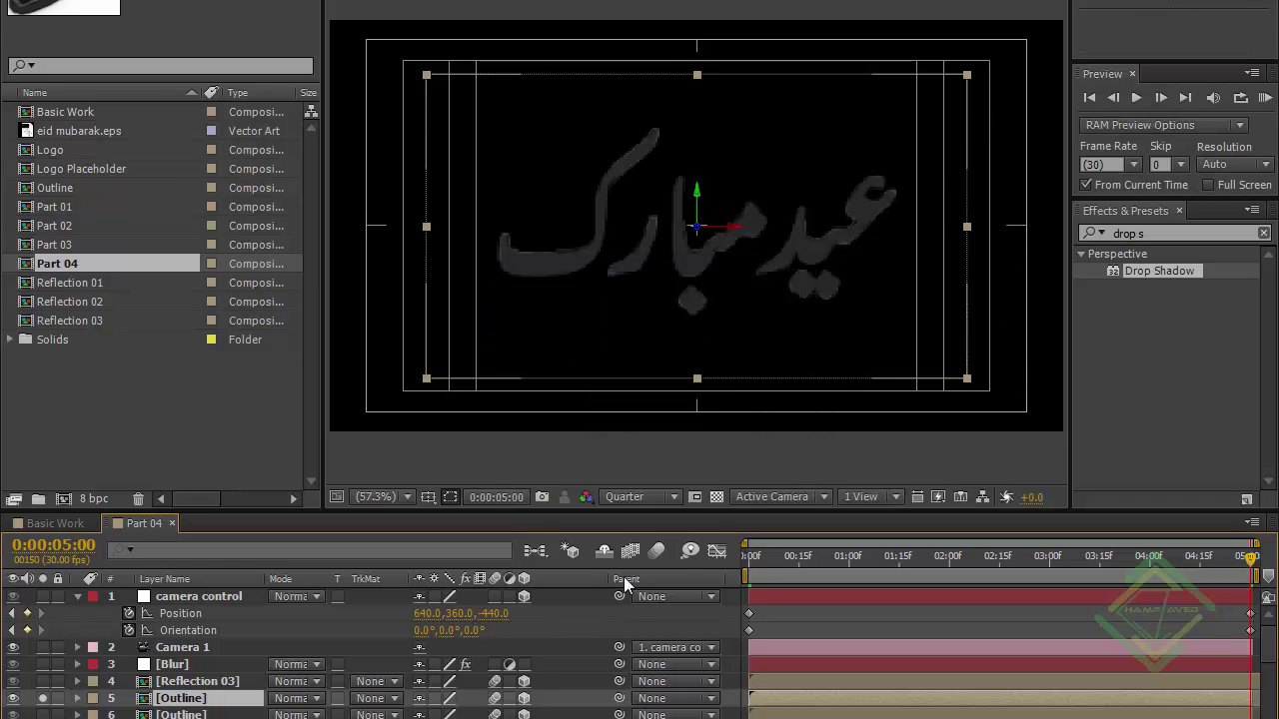
drag(481, 621, 447, 618)
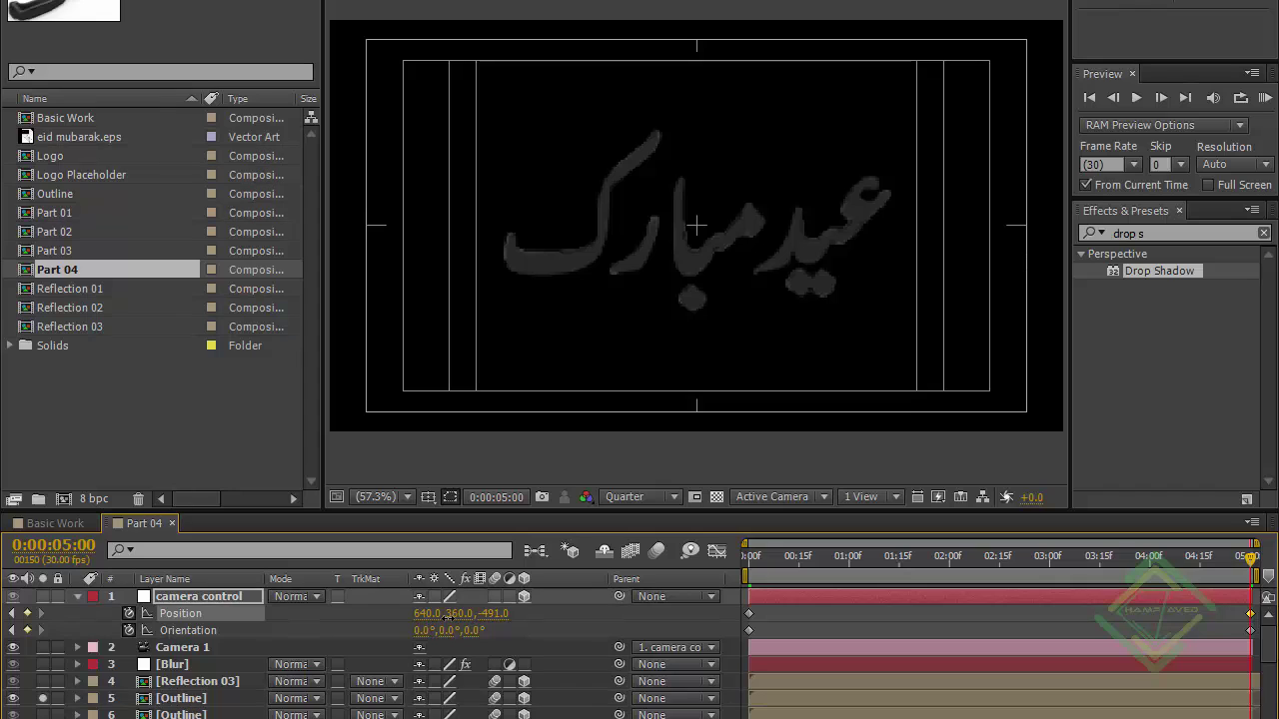
click(196, 698)
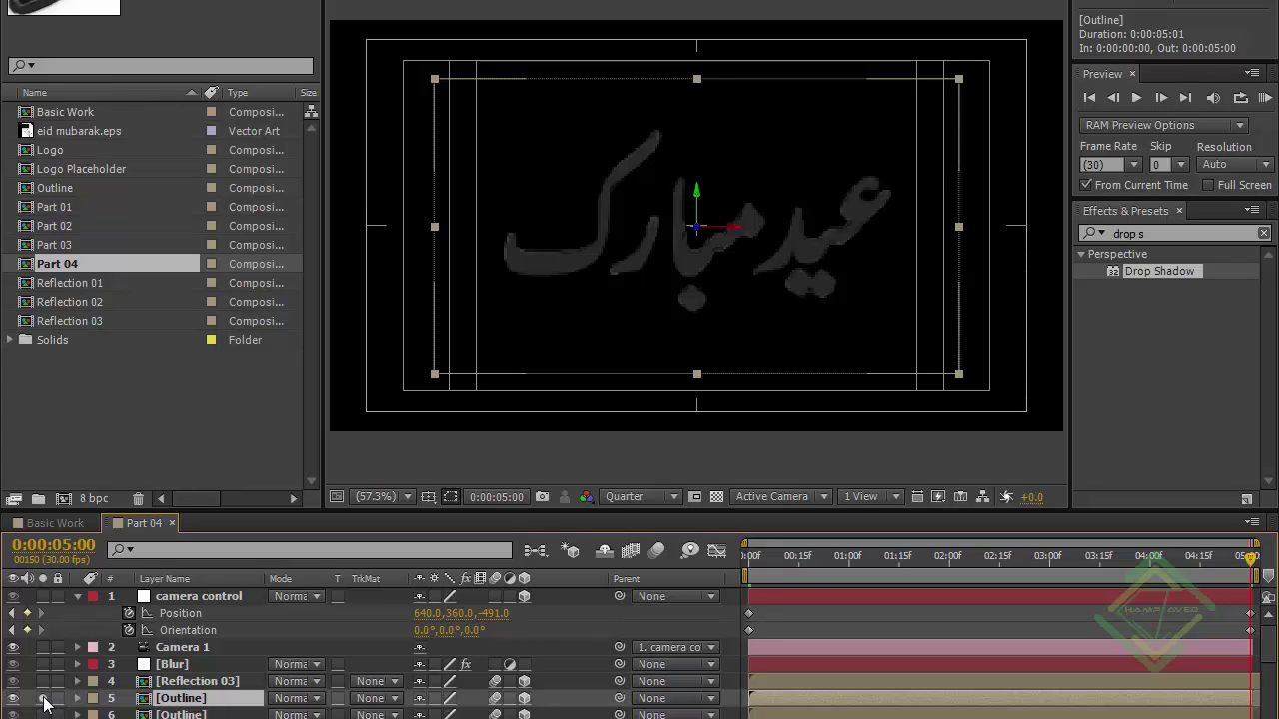
Solo the Blur layer, duplicate it, and collapse the camera control's properties.
click(192, 664)
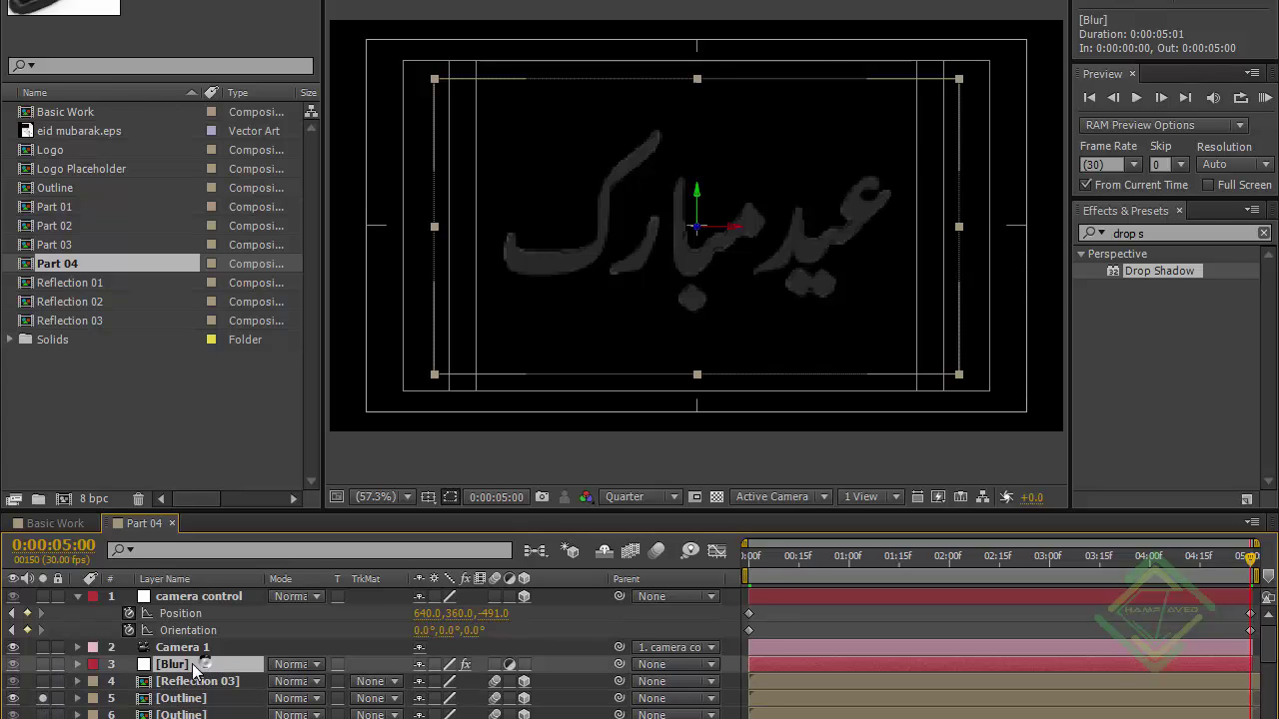
click(43, 665)
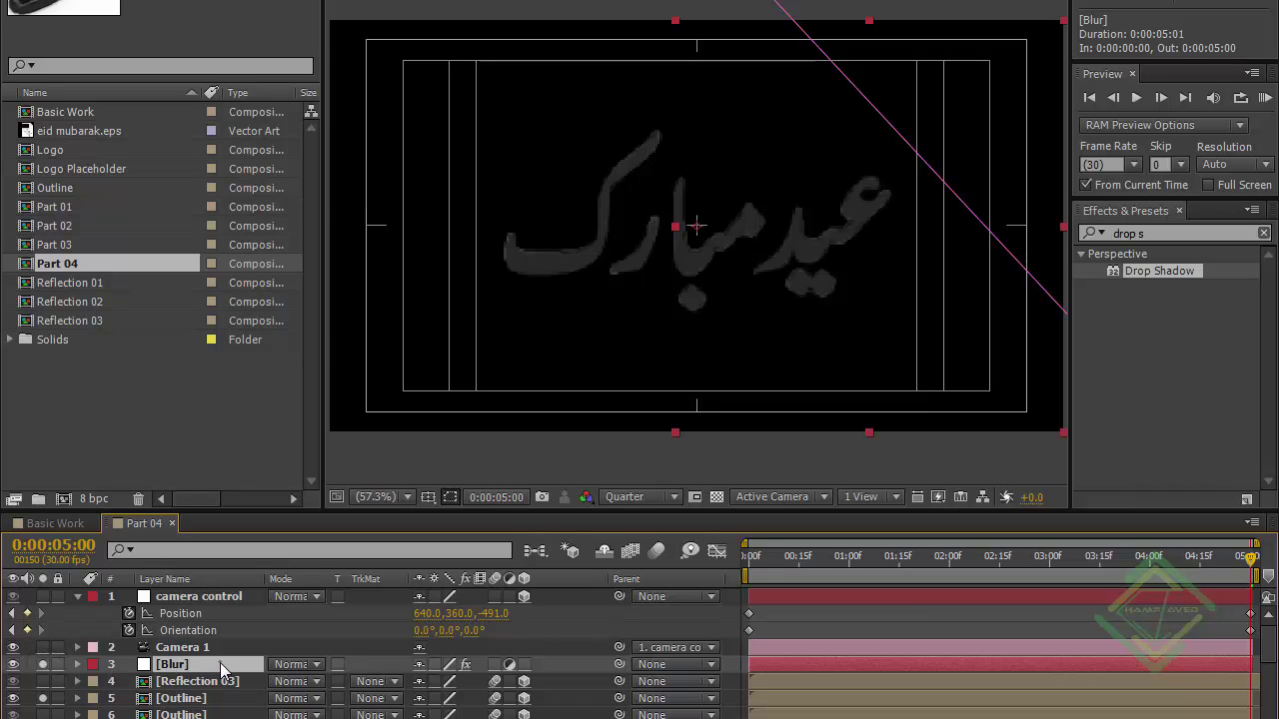
key(ctrl+d)
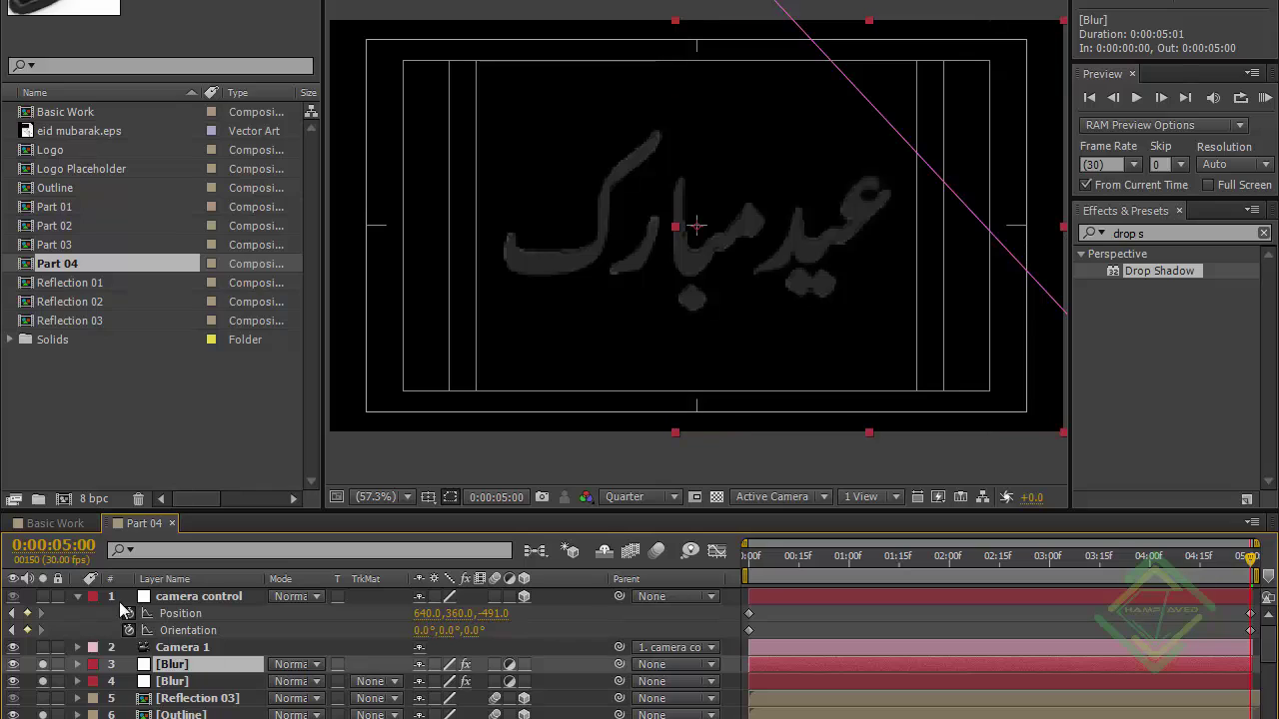
click(77, 596)
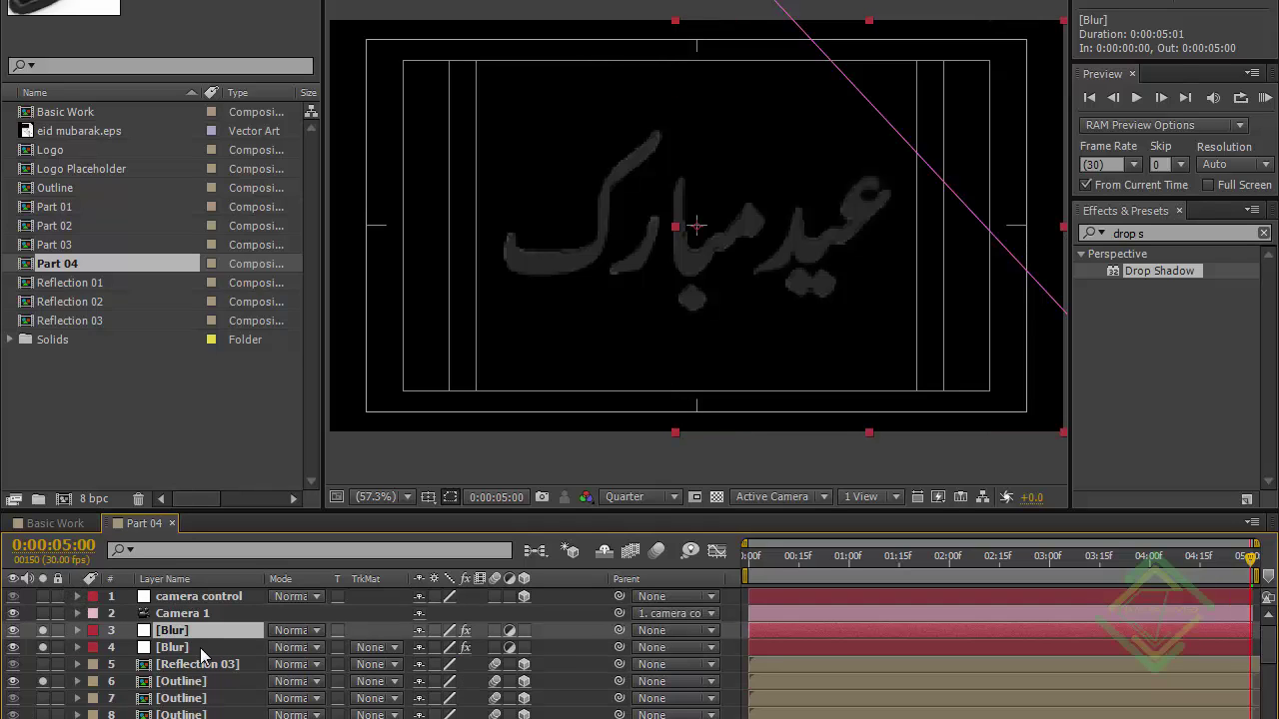
Flip the upper Blur layer horizontally so it covers the opposite side of the frame.
click(191, 648)
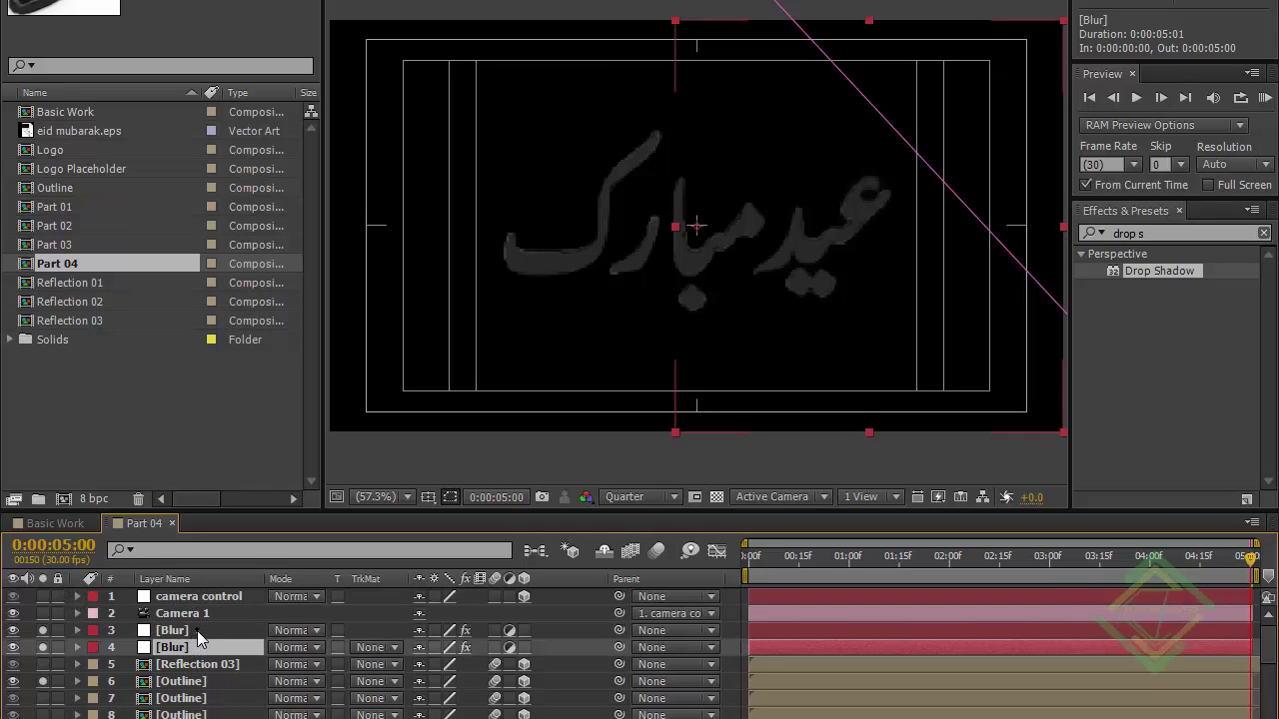
click(197, 631)
right_click(197, 631)
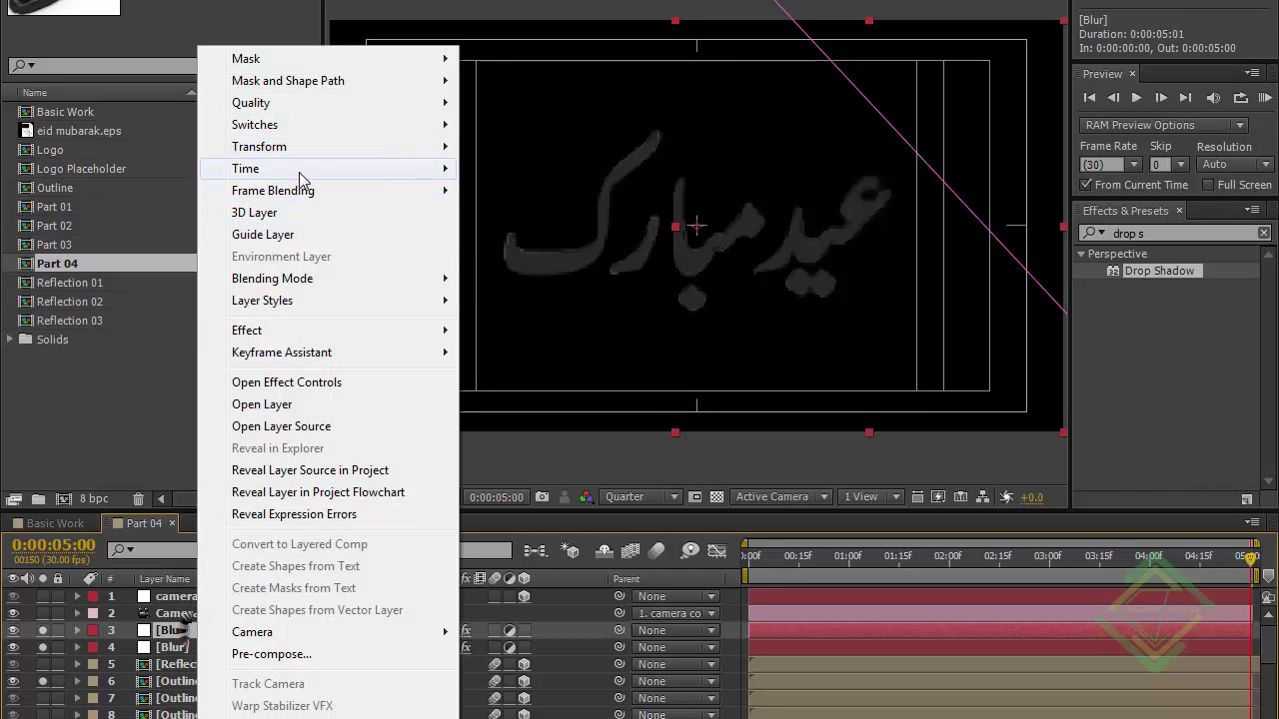
mouse_move(299, 147)
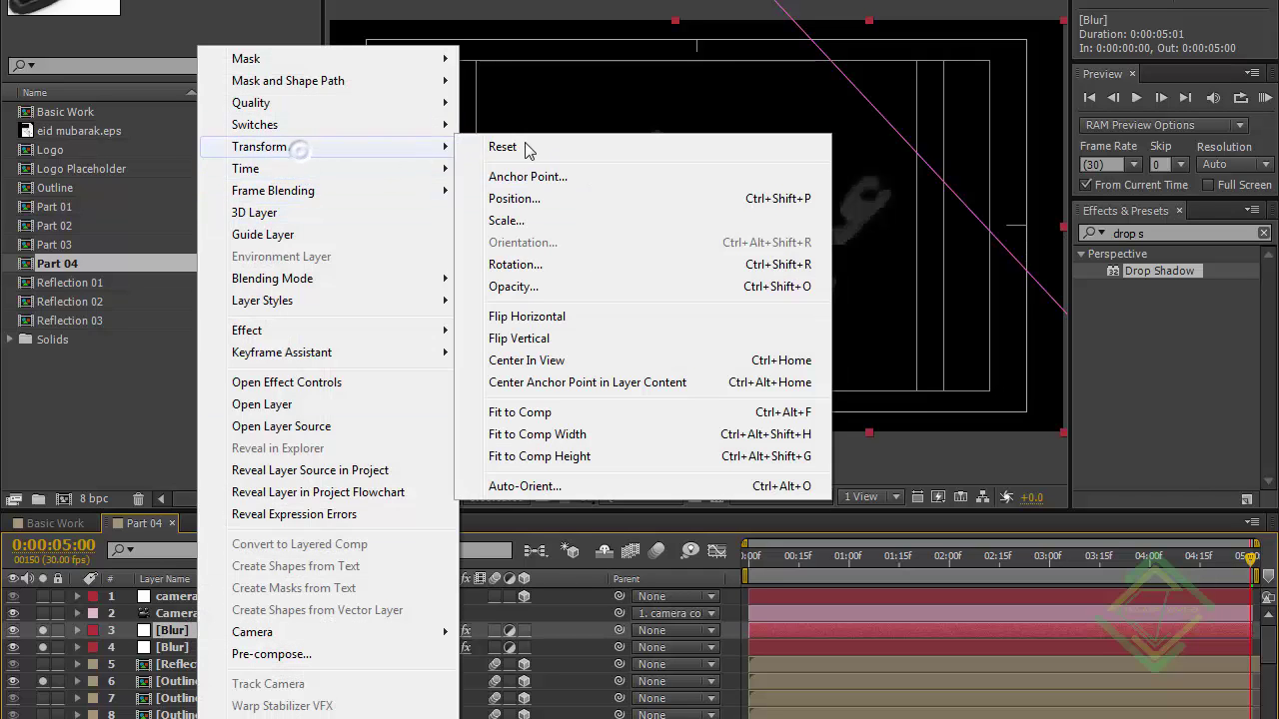
click(527, 317)
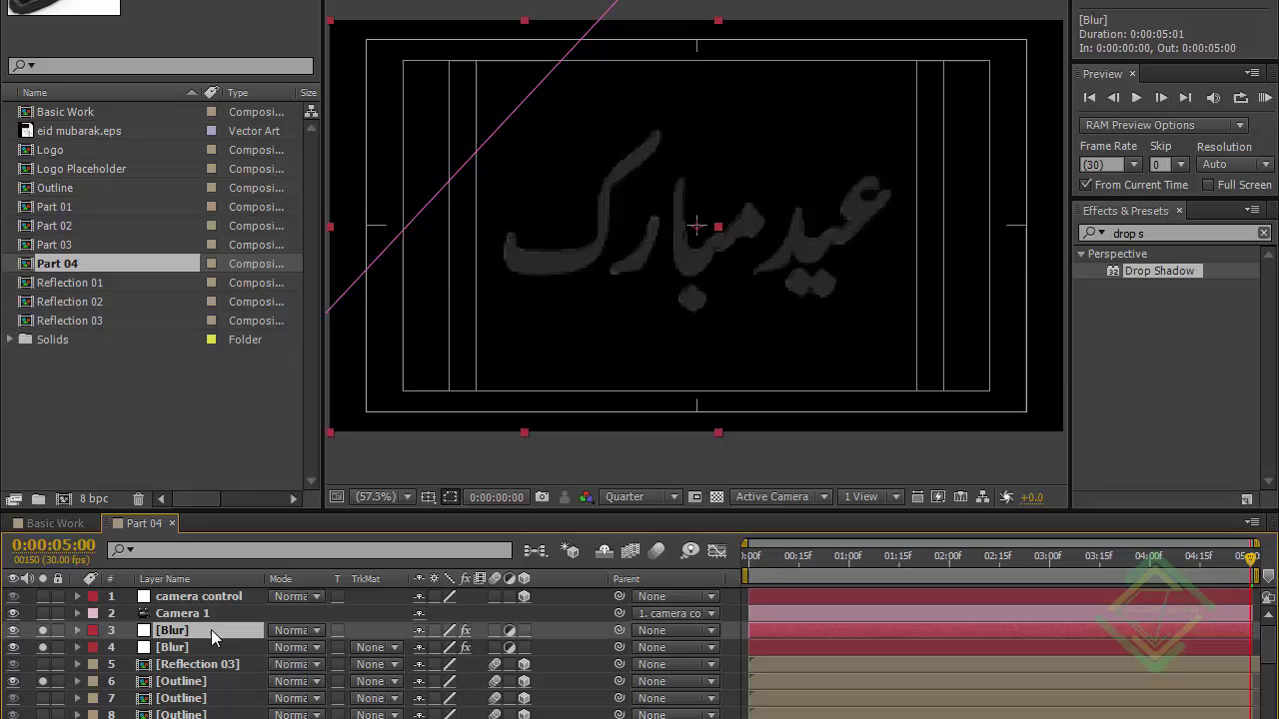
Keyframe both Blur layers' Opacity from 100% at 0:00:00:00 to 0% at 0:00:05:00, then collapse their properties.
key(Home)
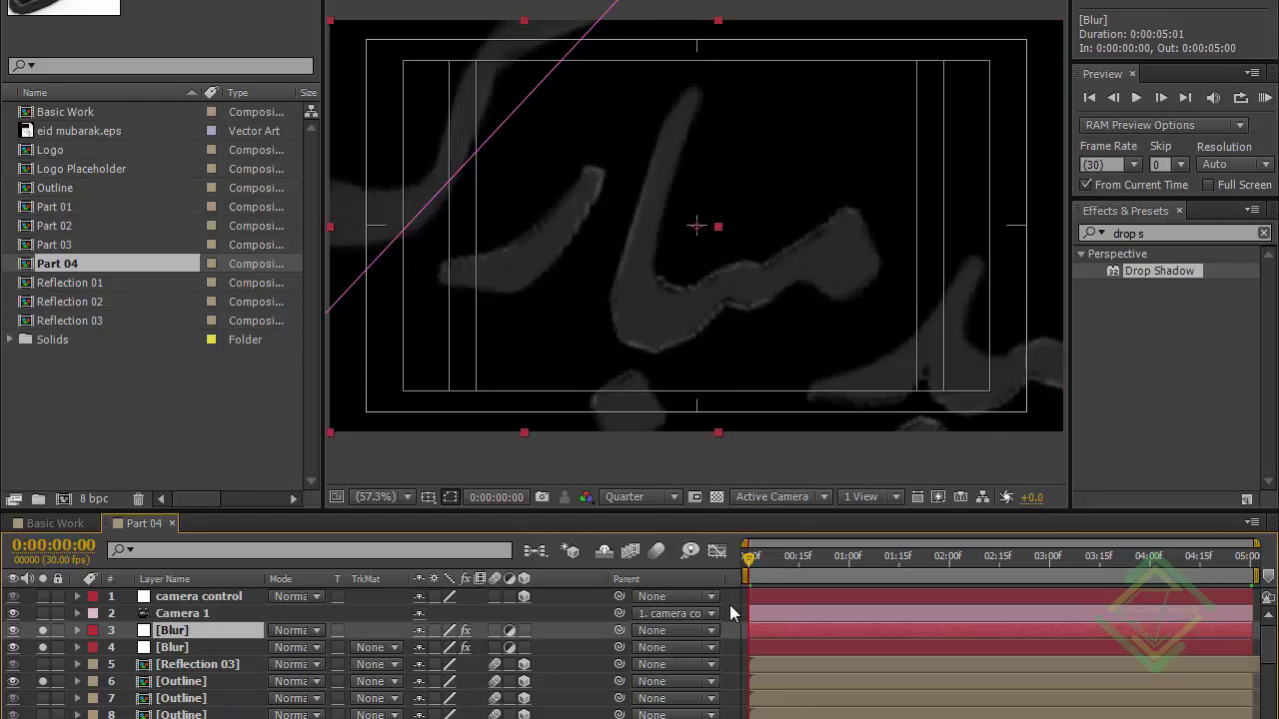
ctrl+click(200, 646)
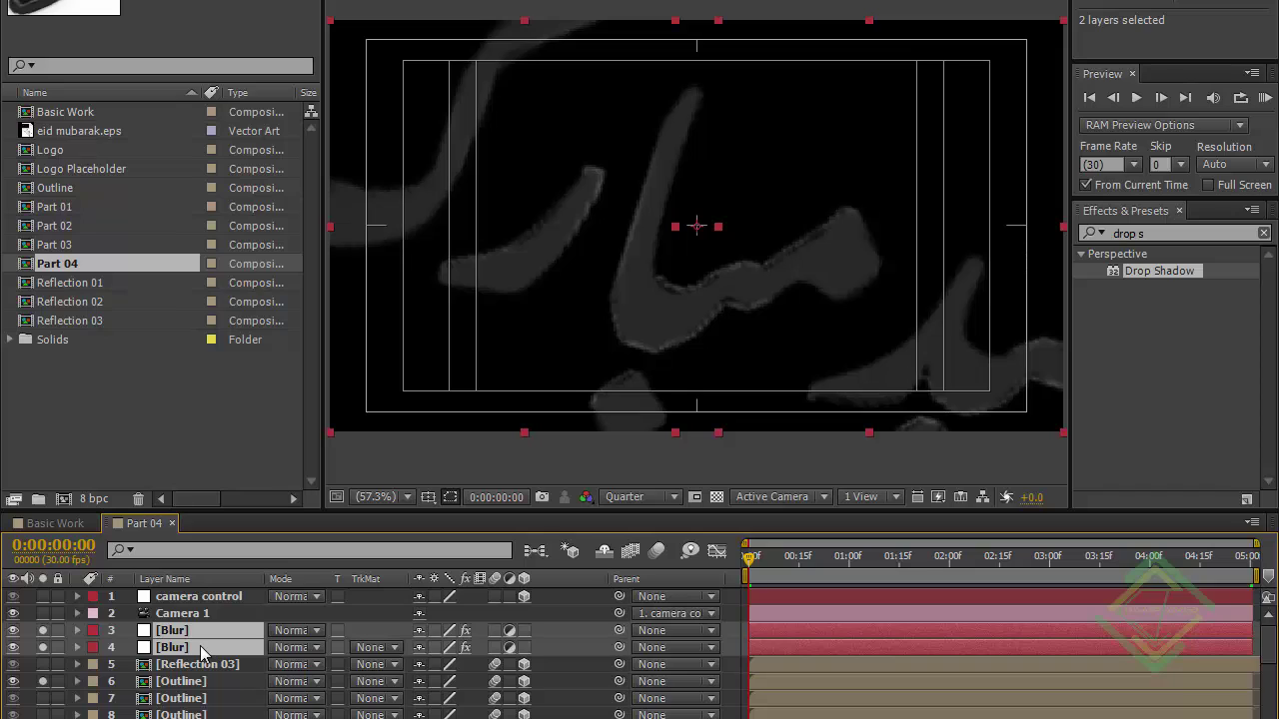
key(t)
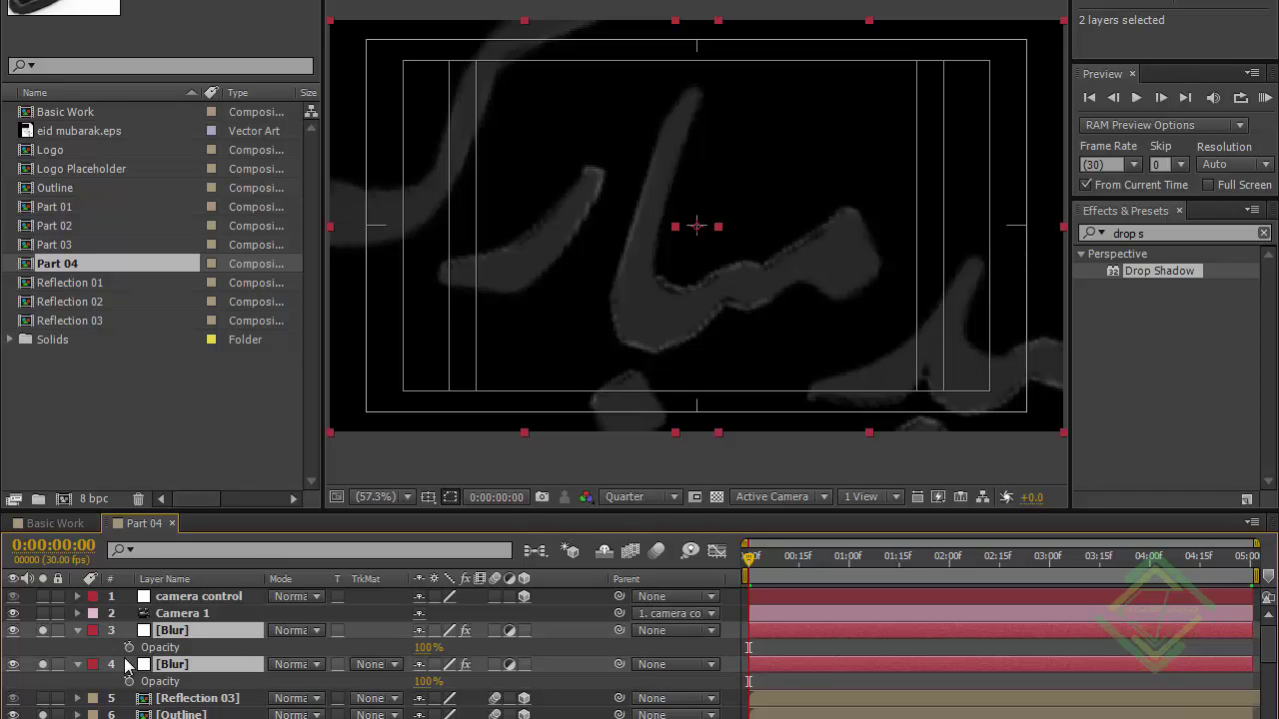
click(129, 647)
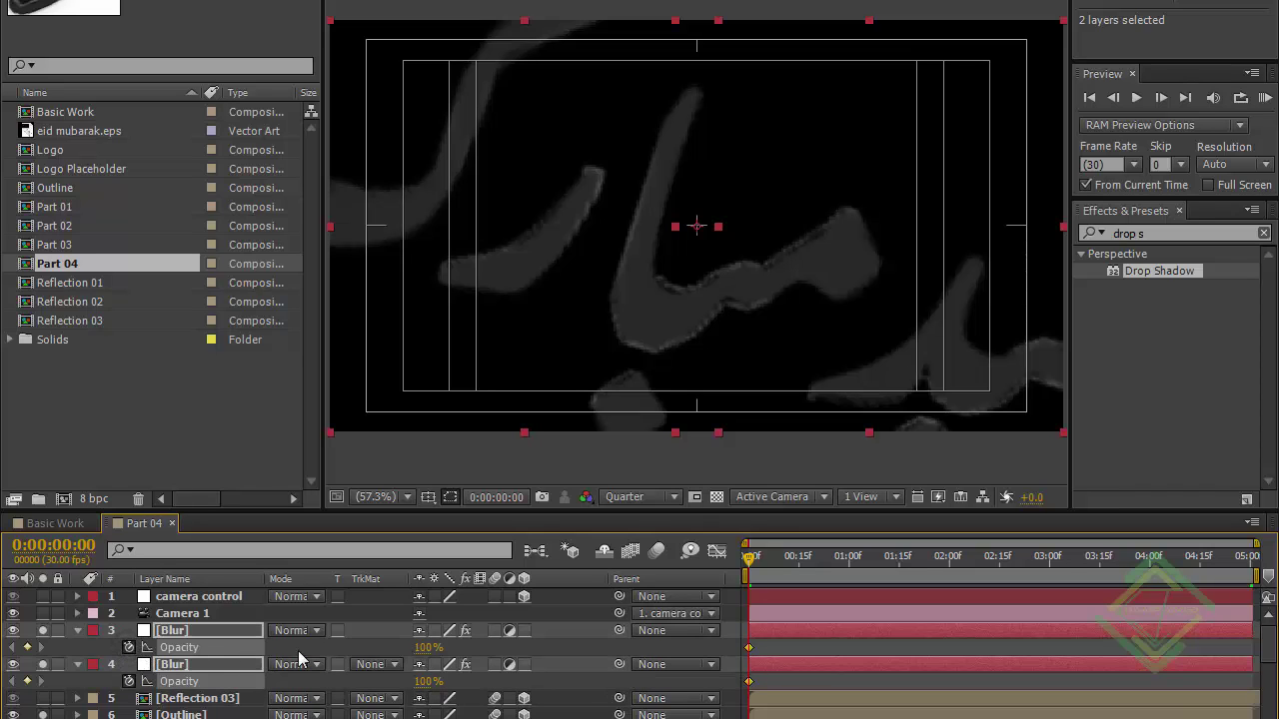
key(End)
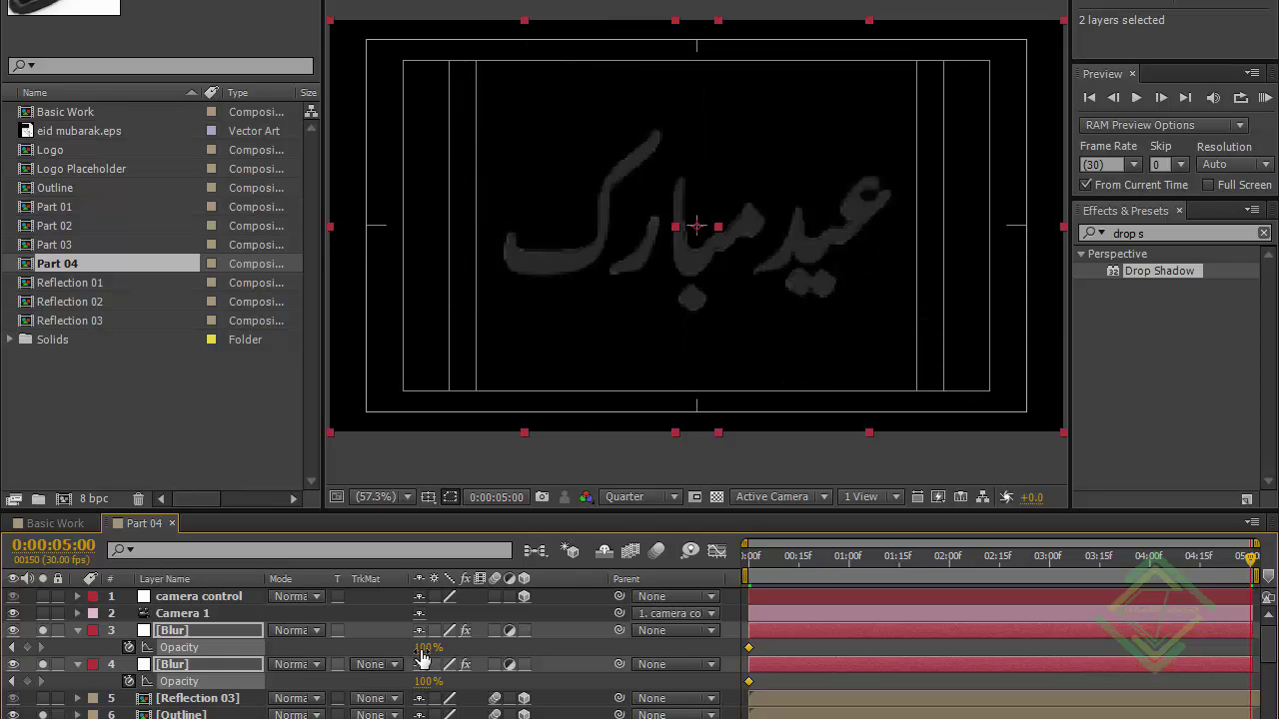
click(422, 648)
text(0)
key(Return)
click(78, 630)
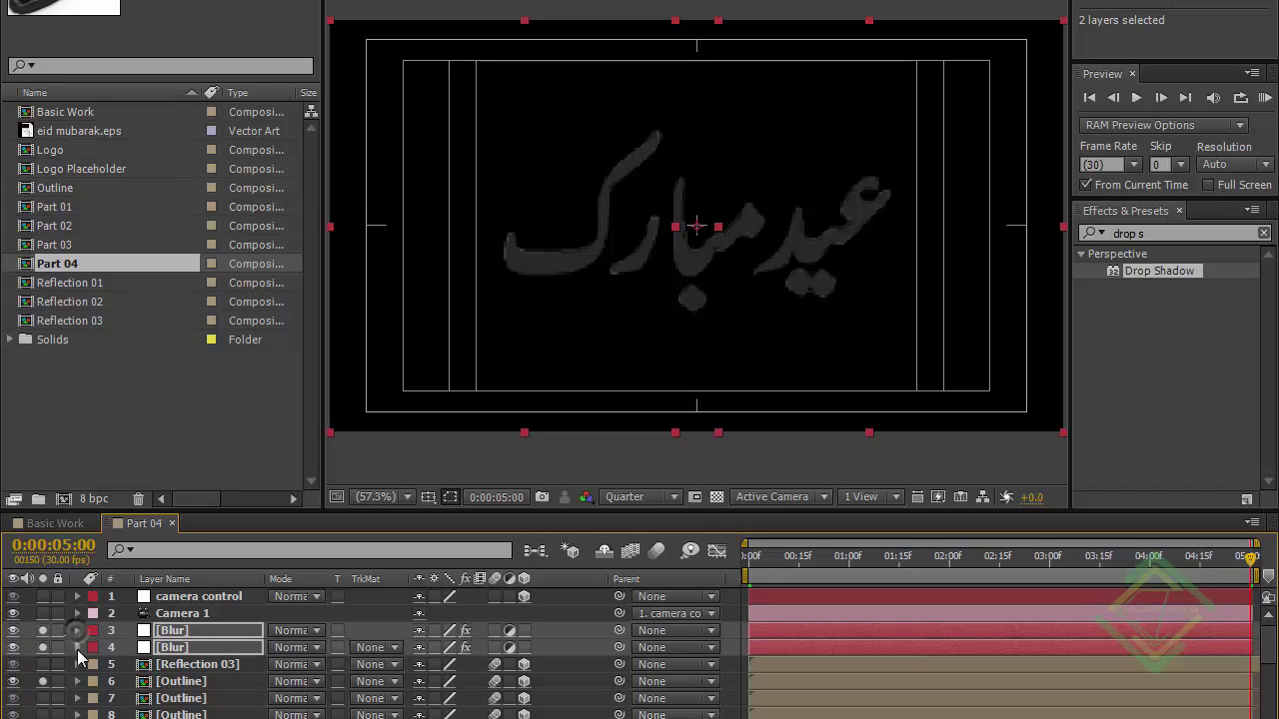
Solo the BG layer and set its Gradient Ramp's Start Color to white.
drag(1269, 646, 1269, 718)
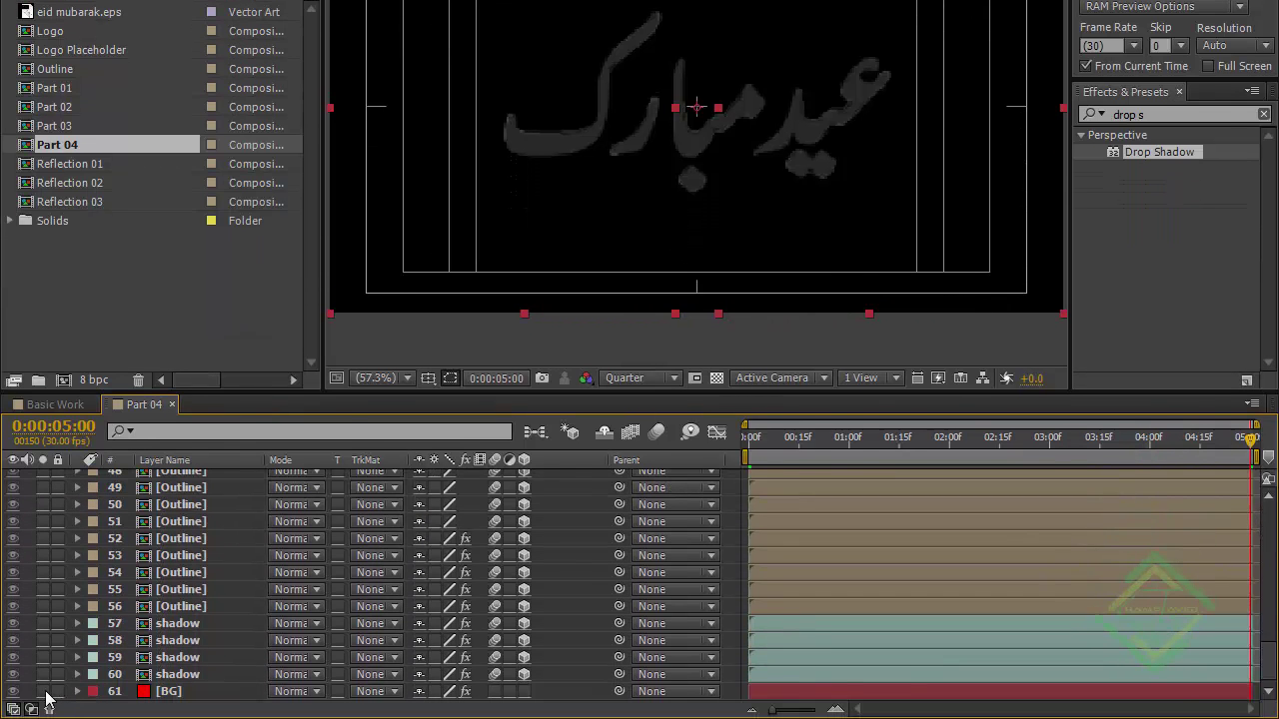
click(43, 691)
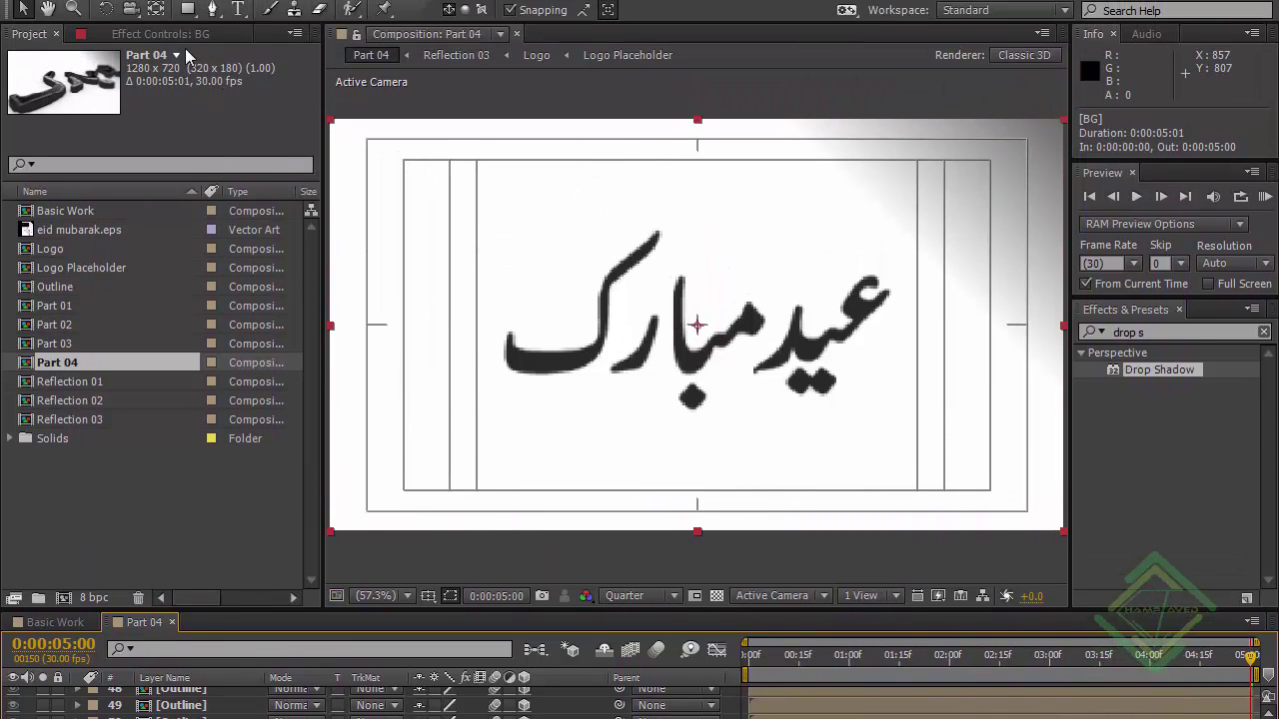
click(175, 35)
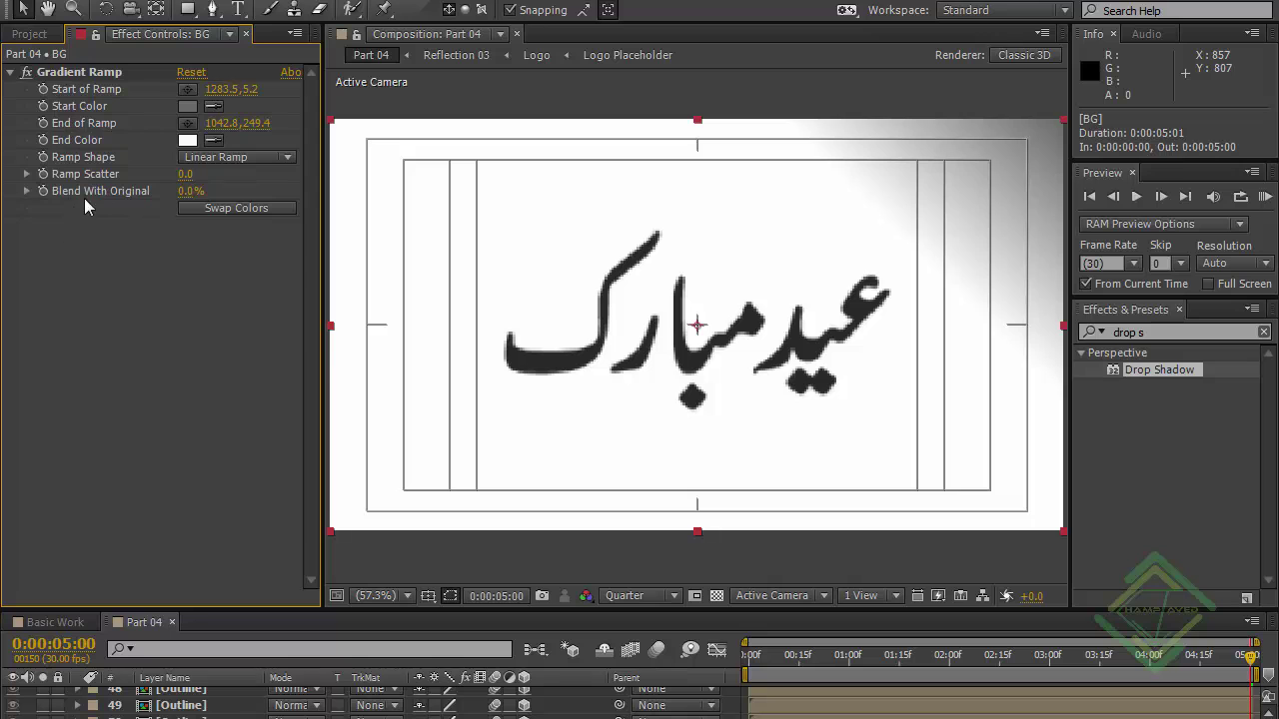
click(188, 106)
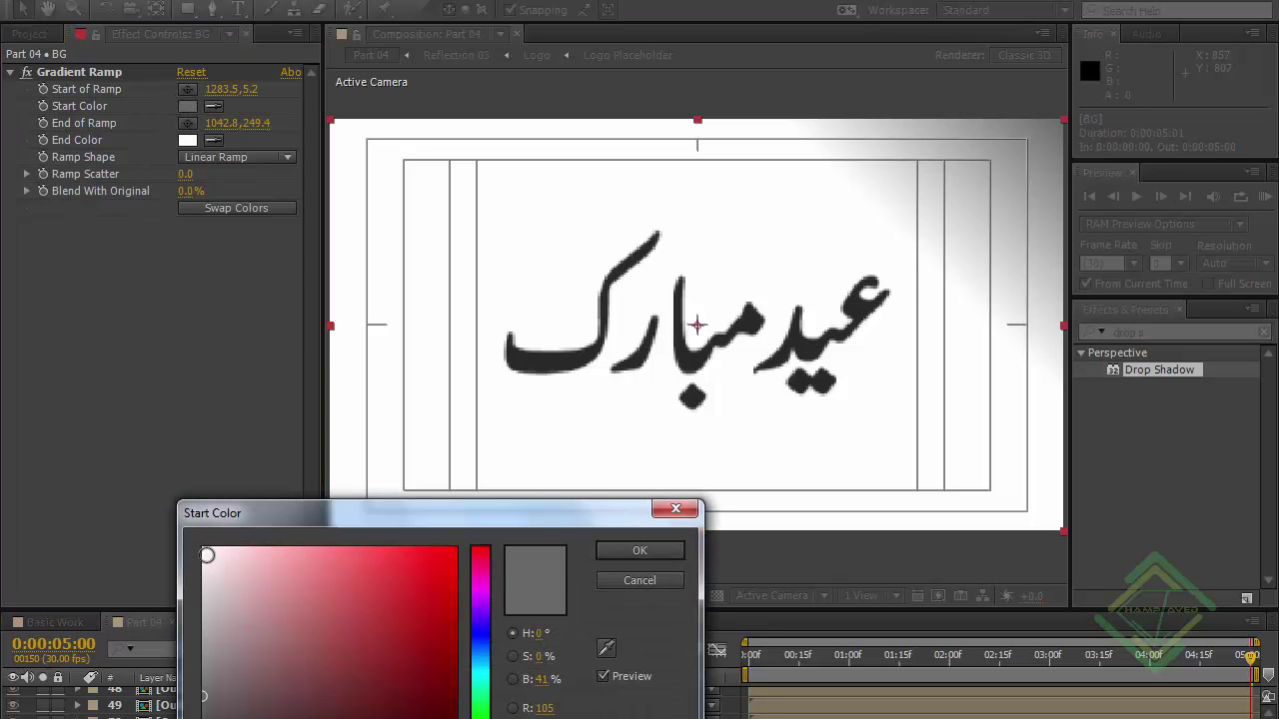
click(204, 549)
click(636, 550)
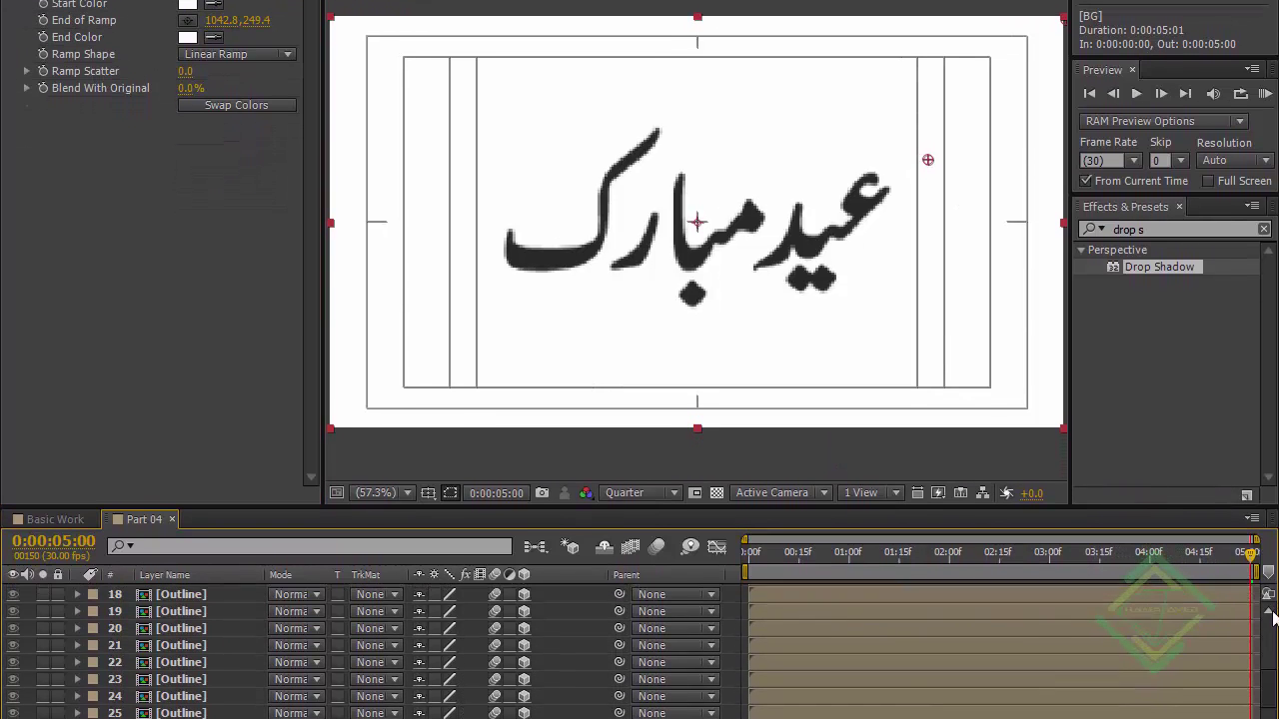
Turn off solo for both Blur layers, the uppermost Outline layer and the BG layer.
scroll(190, 609, up, 15)
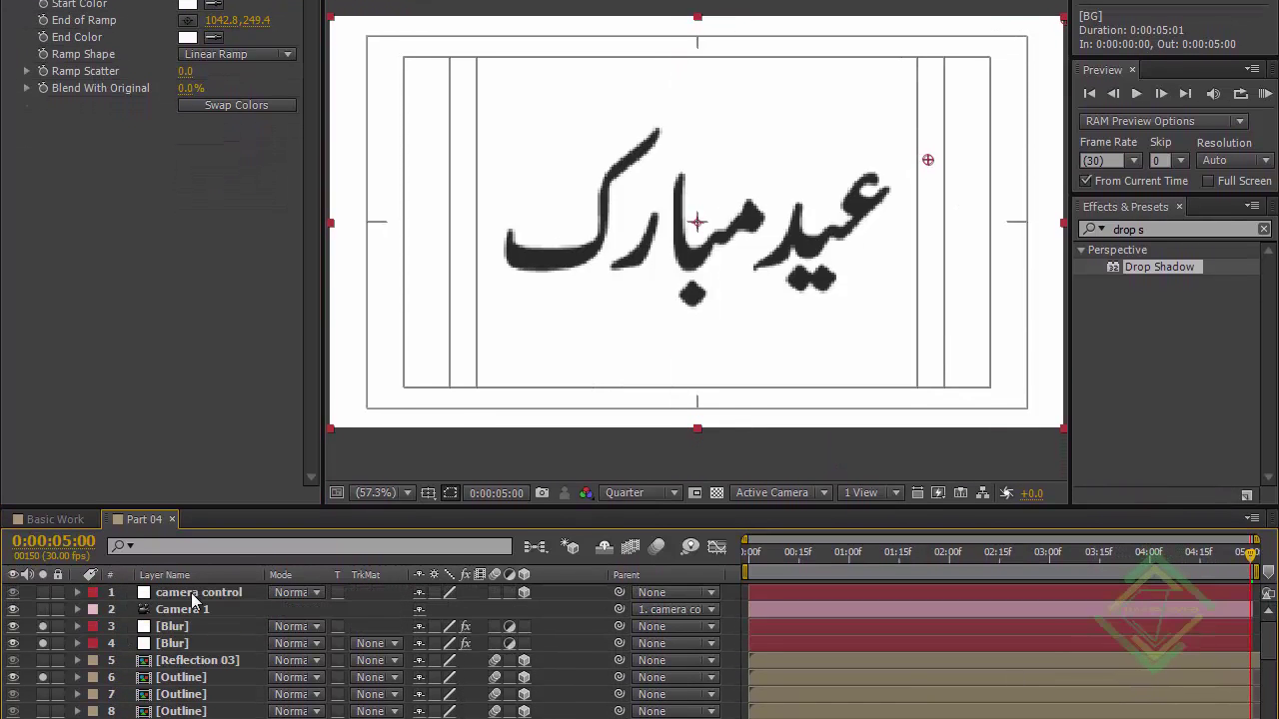
click(42, 627)
click(42, 643)
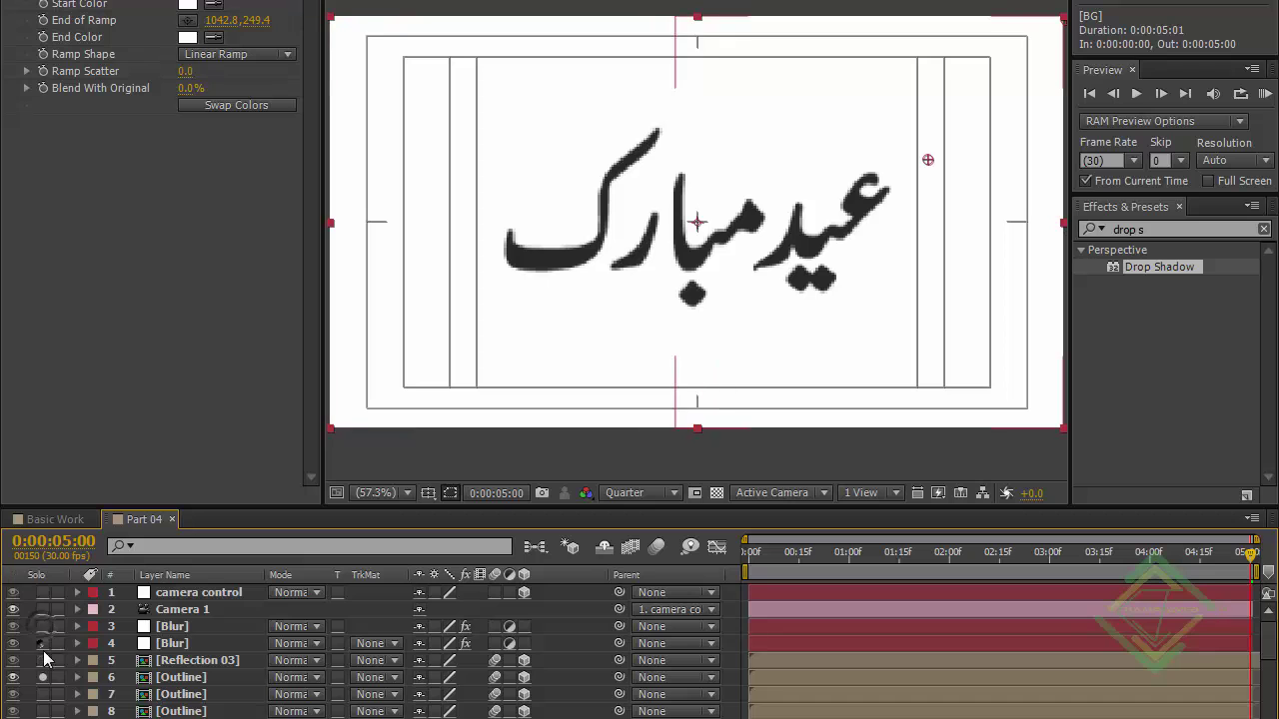
click(43, 678)
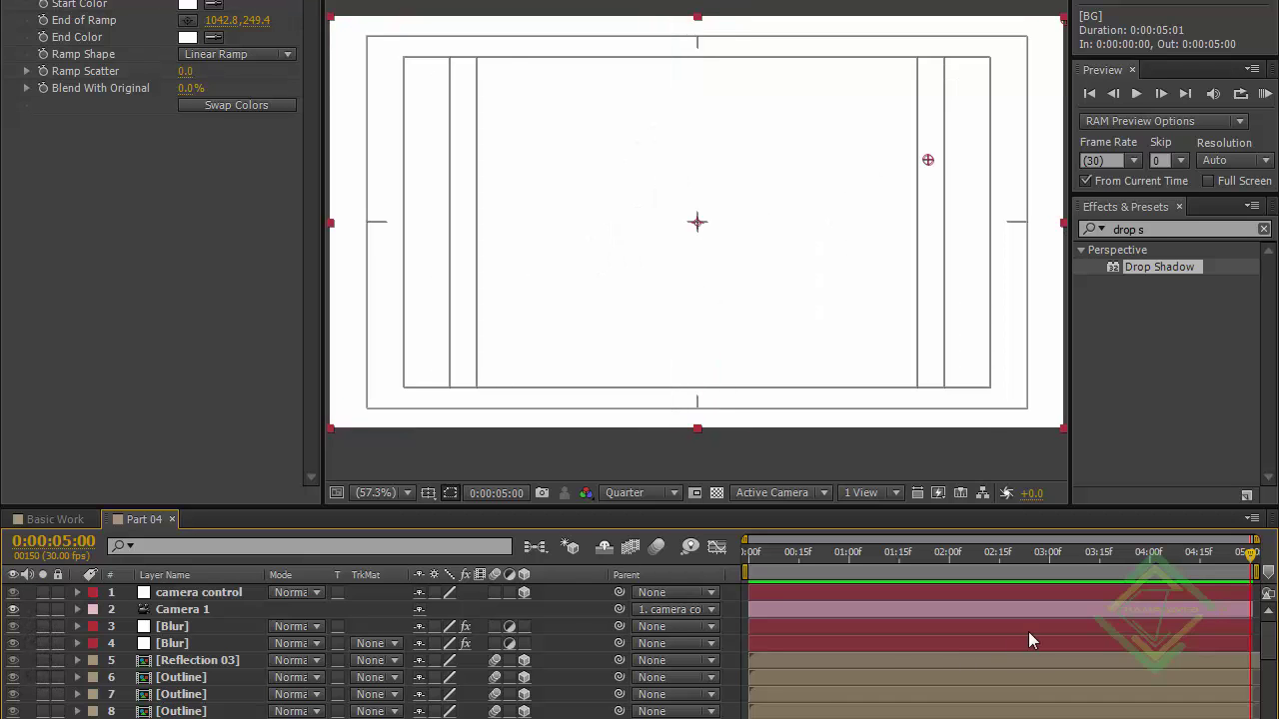
scroll(1267, 644, down, 15)
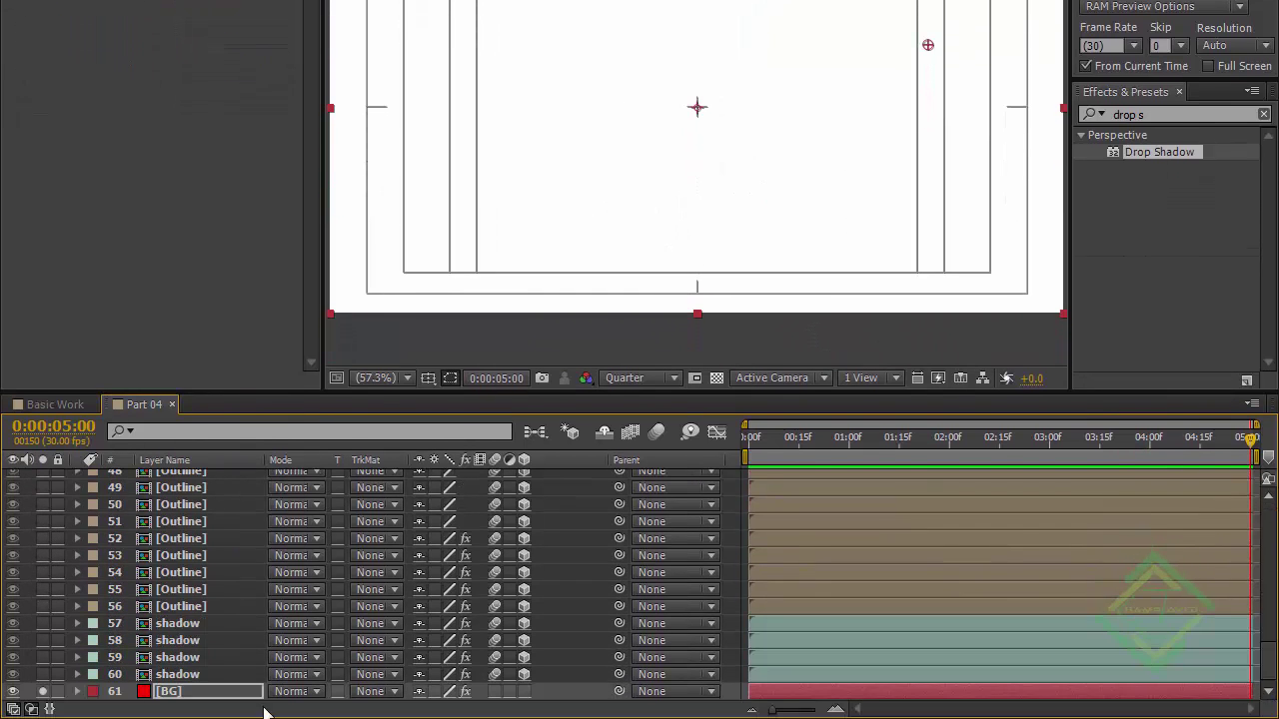
click(42, 692)
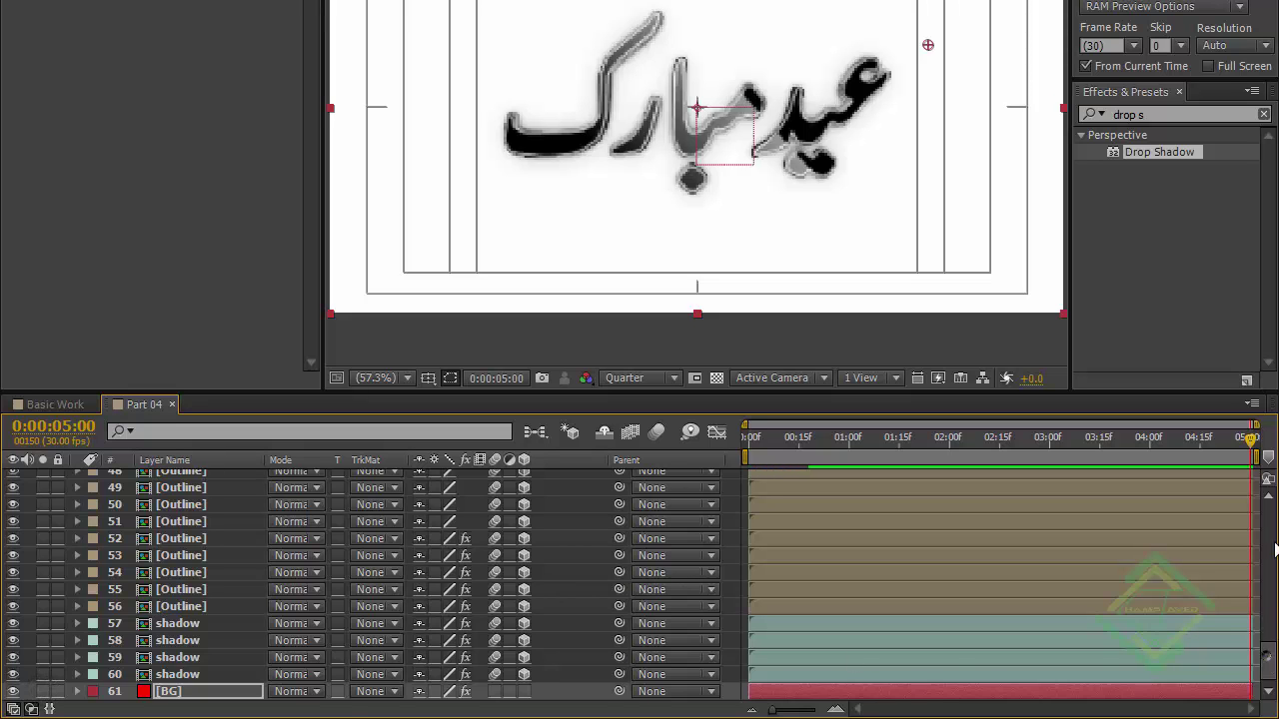
scroll(1269, 659, up, 13)
scroll(699, 504, up, 2)
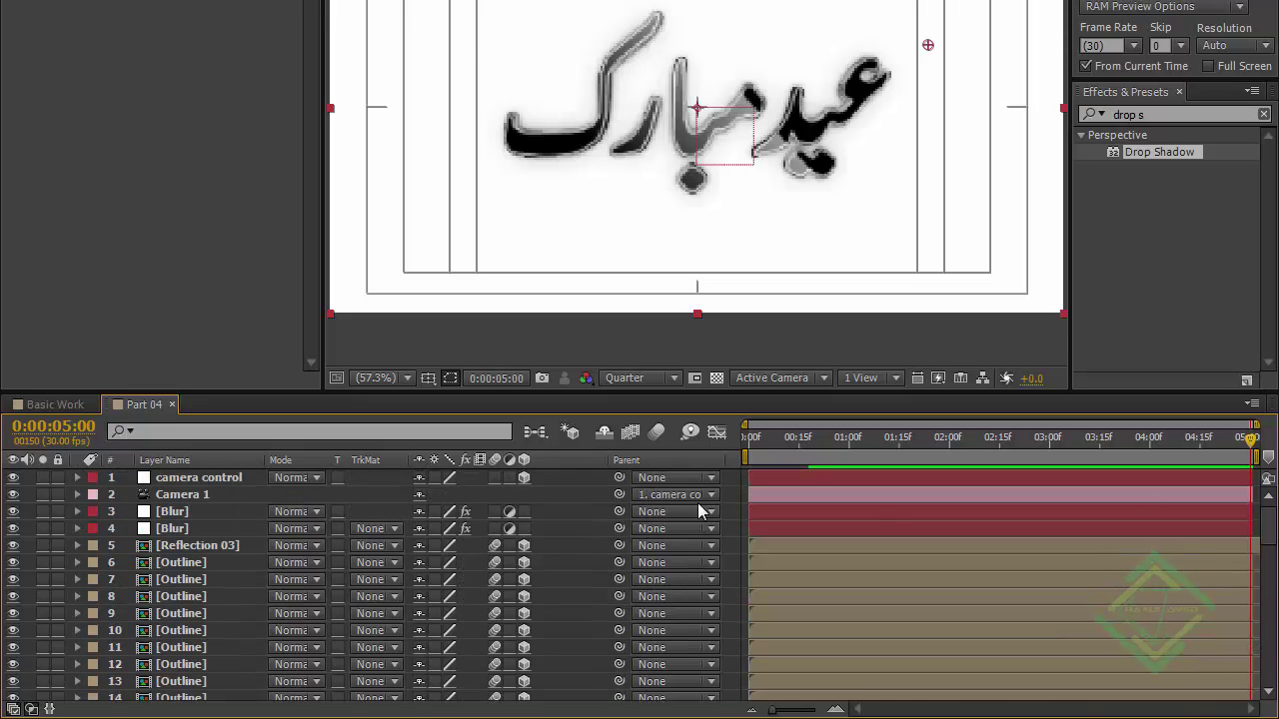
Close the Part 04 composition and add Part 02 above Part 01 in Basic Work, starting at 0:00:04:00.
click(172, 403)
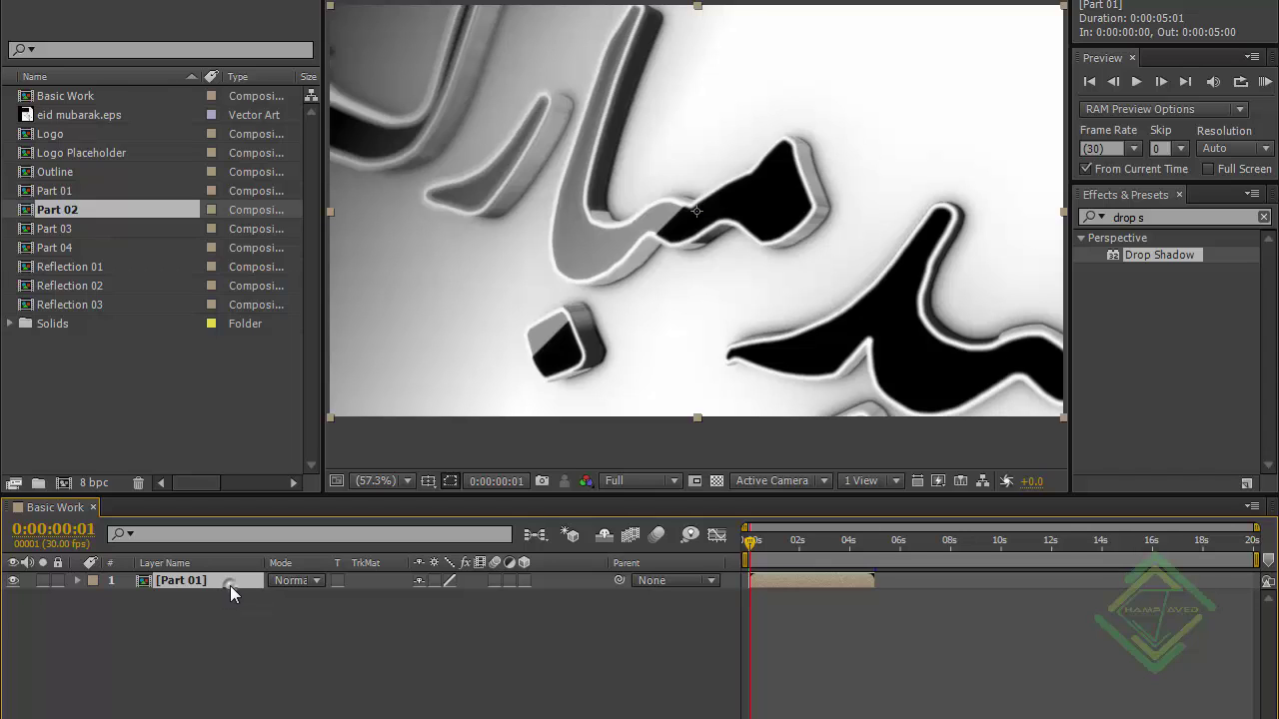
key(o)
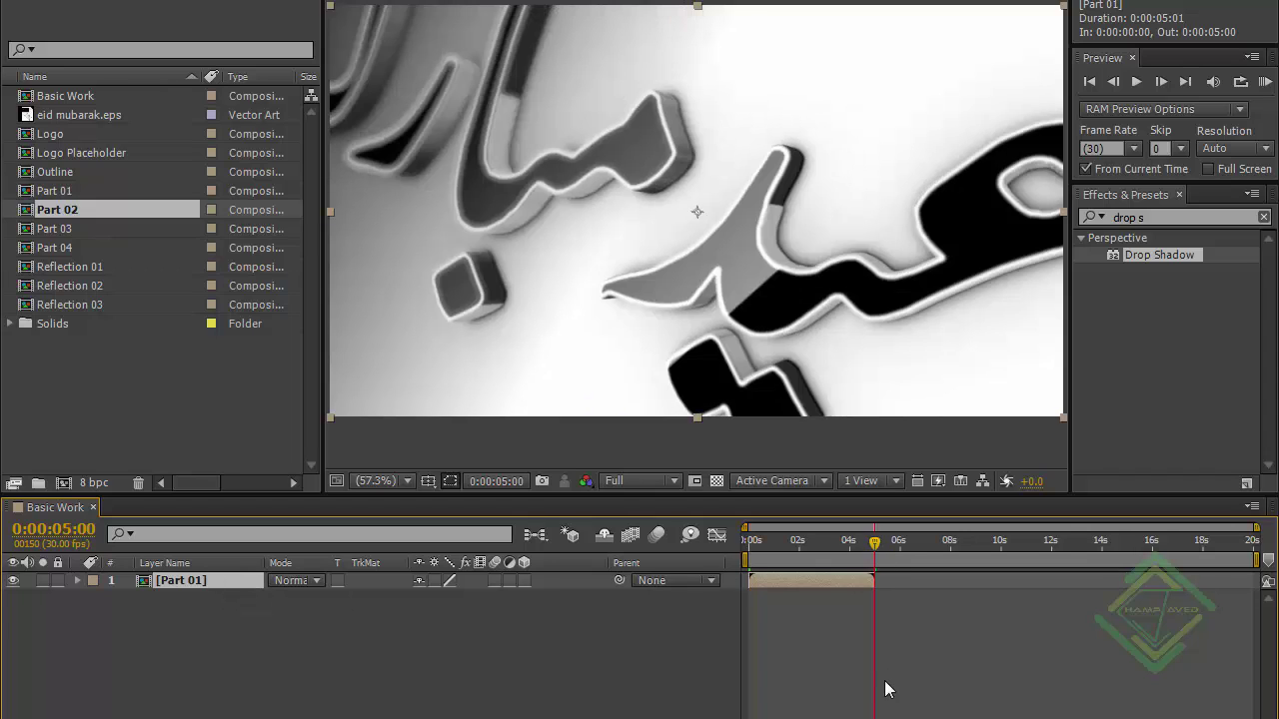
click(70, 536)
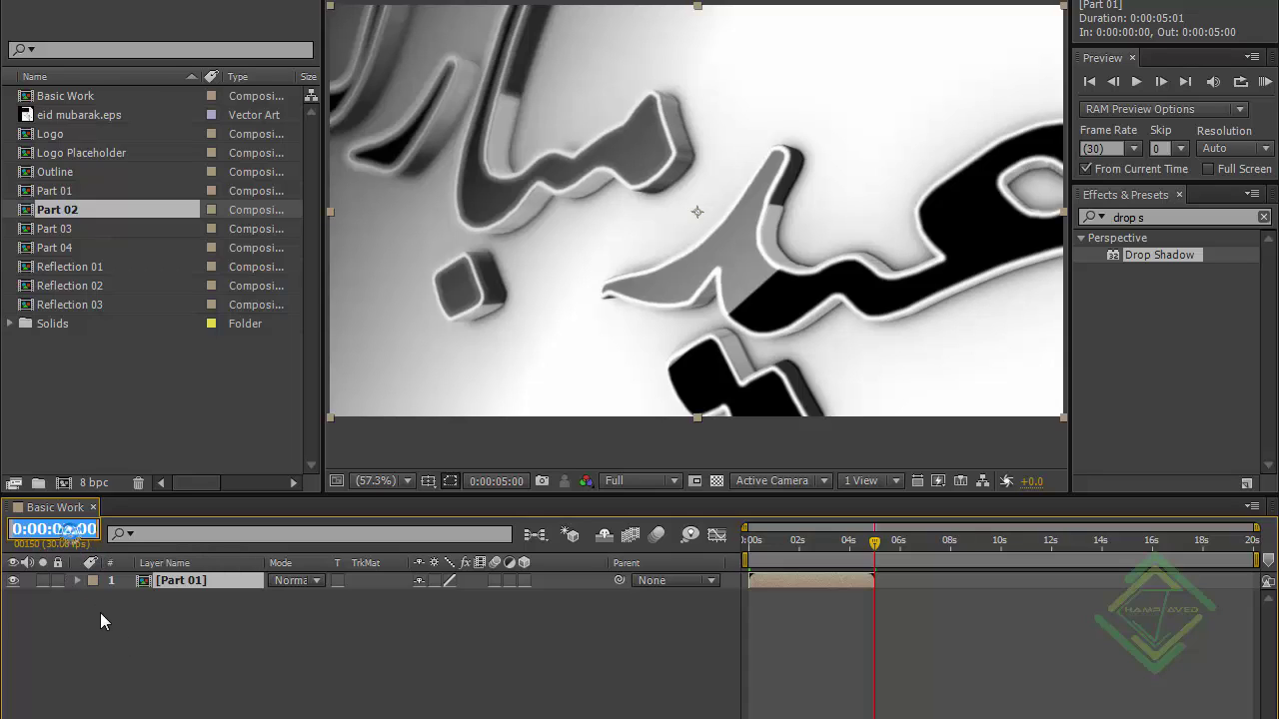
text(400)
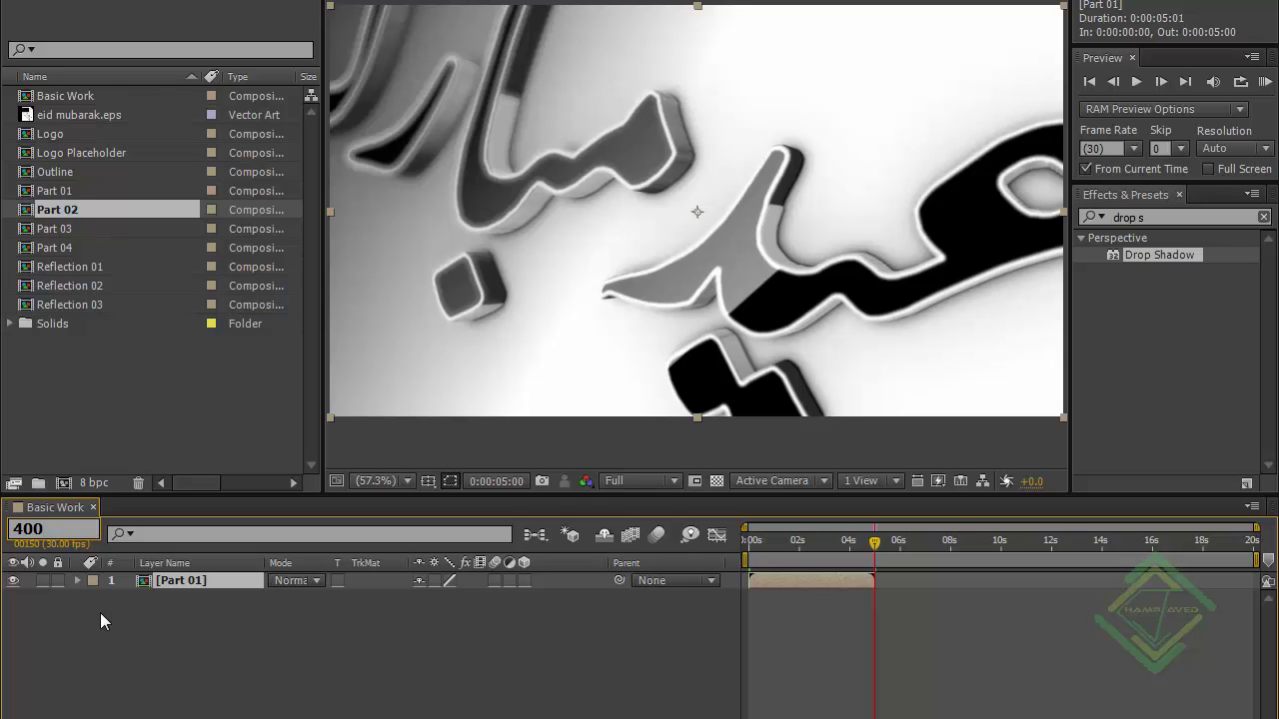
key(Return)
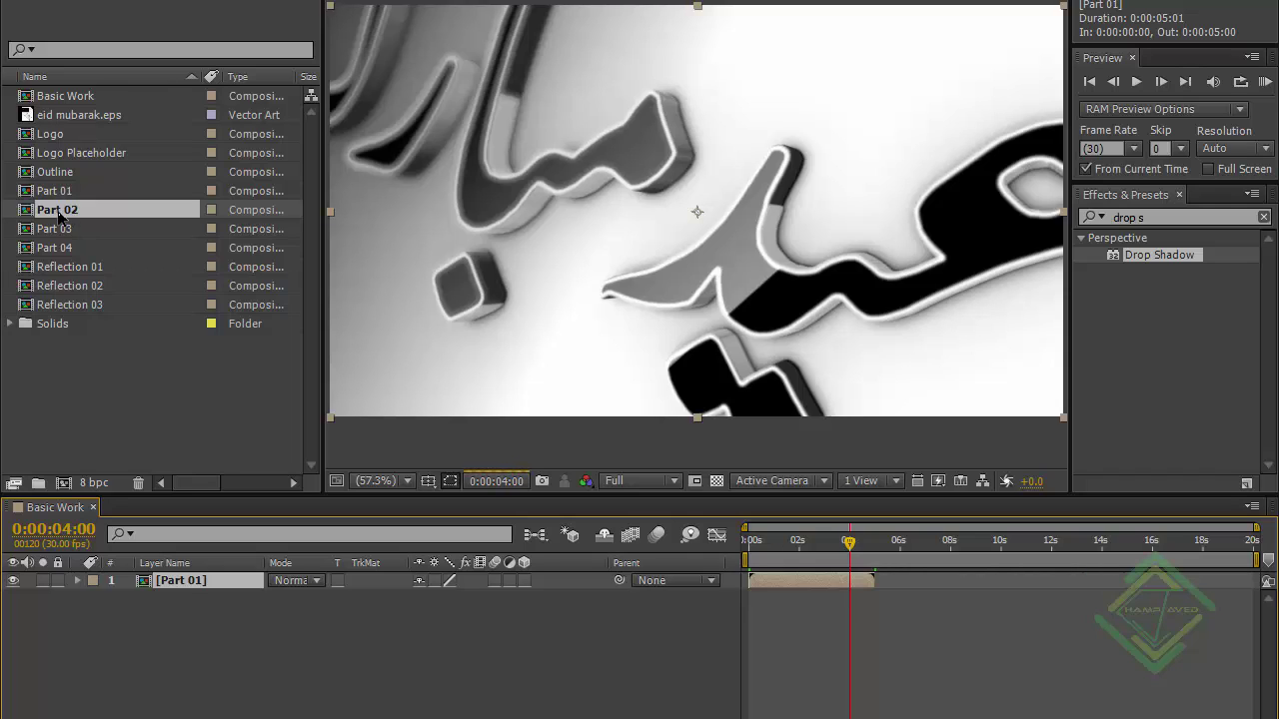
drag(58, 217, 856, 585)
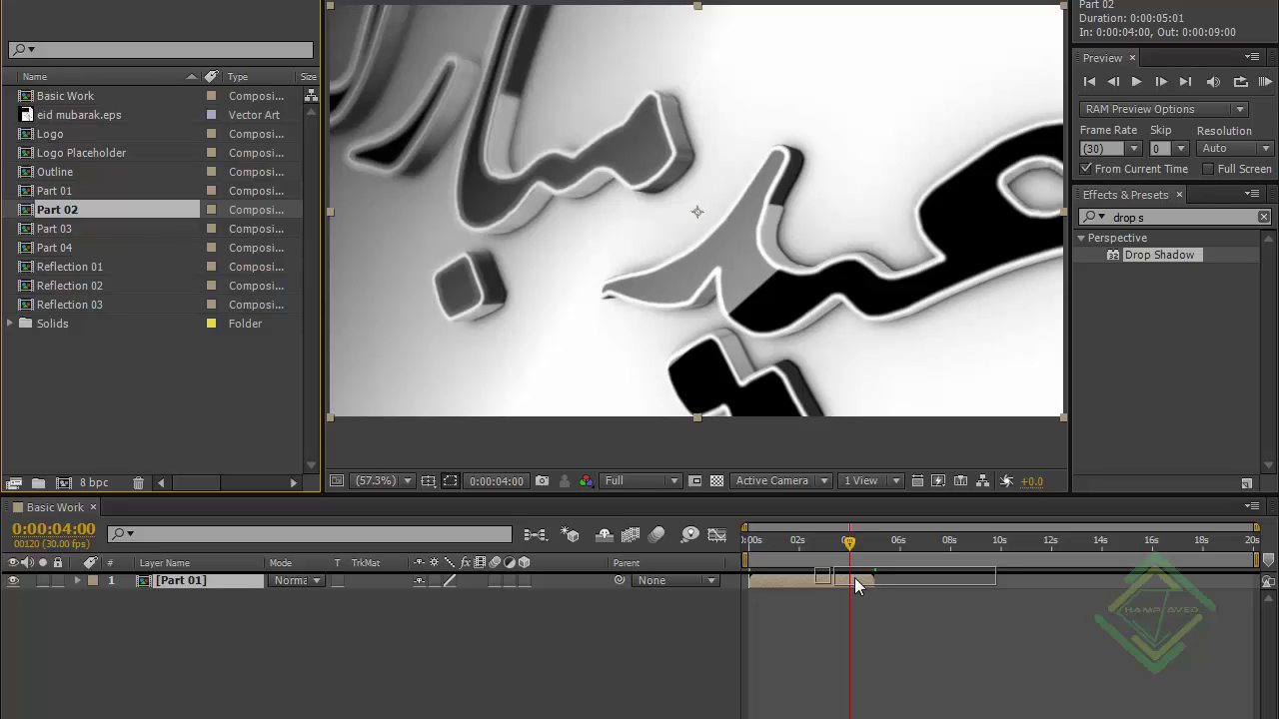
drag(854, 577, 854, 577)
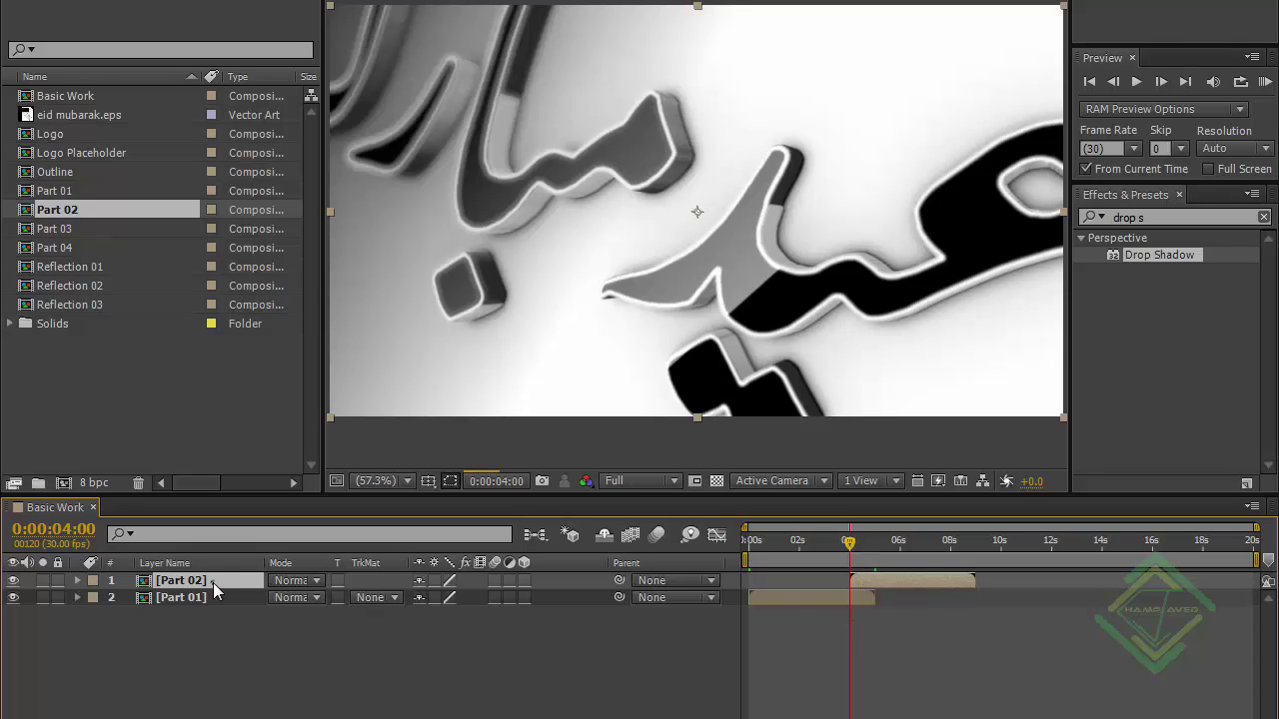
Go to the end of the Part 02 layer and set the preview resolution to Quarter.
click(213, 582)
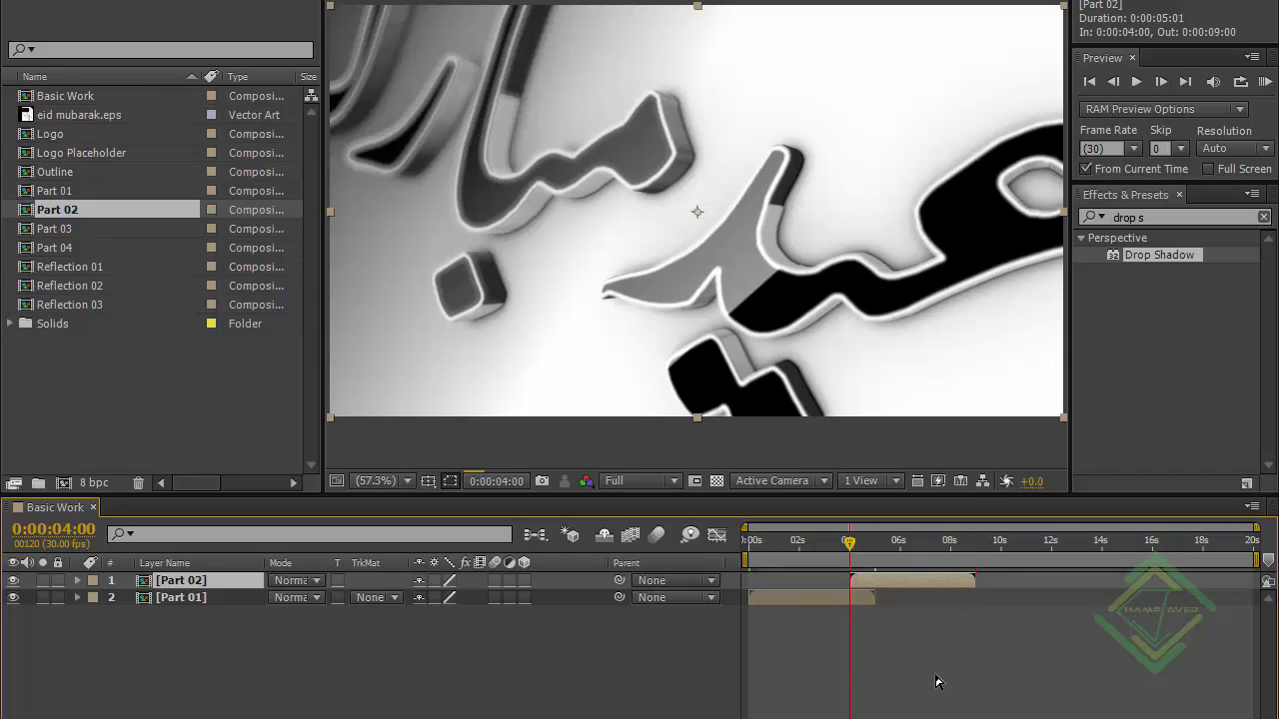
key(o)
click(658, 483)
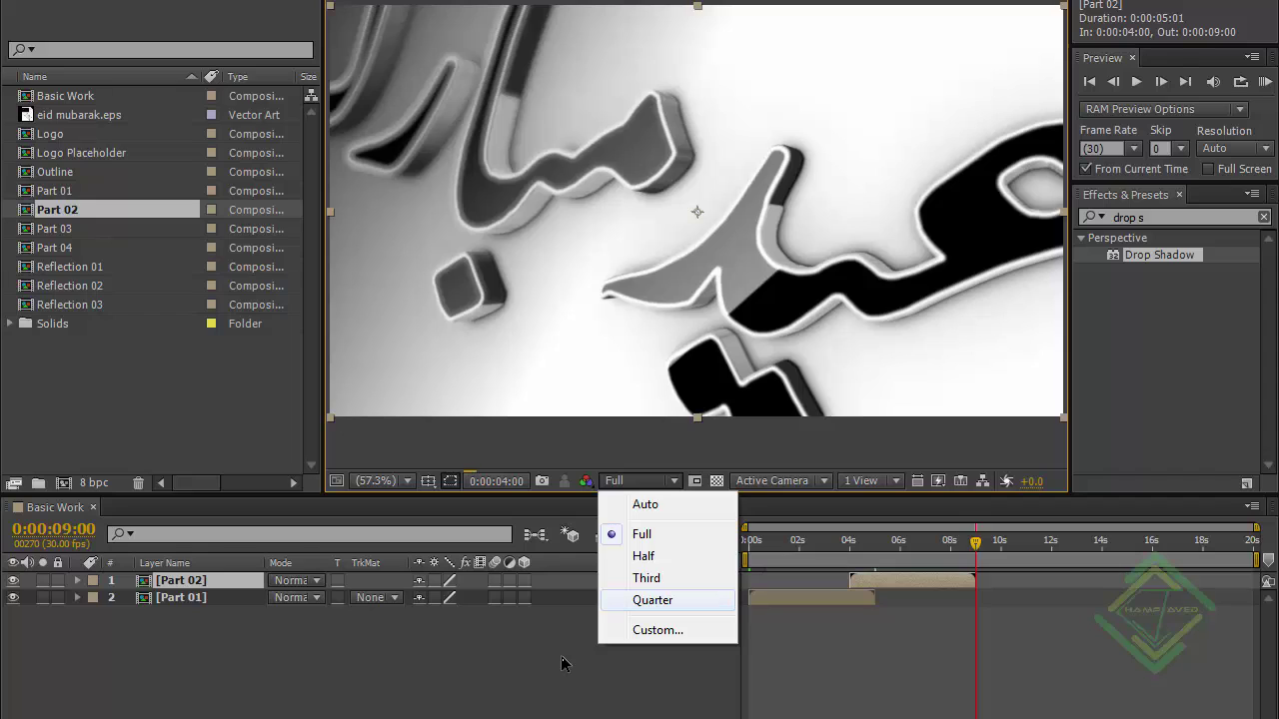
key(Return)
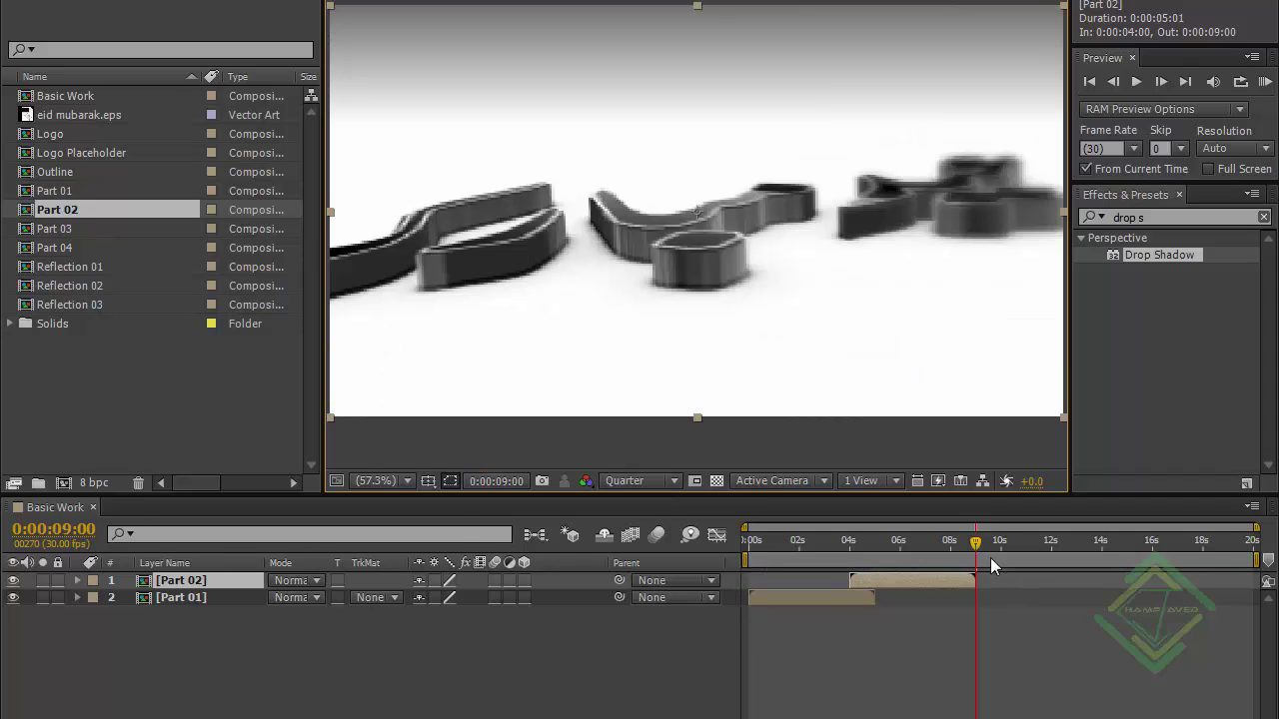
Add Part 03 above Part 02 in Basic Work, starting at 0:00:08:00.
click(68, 529)
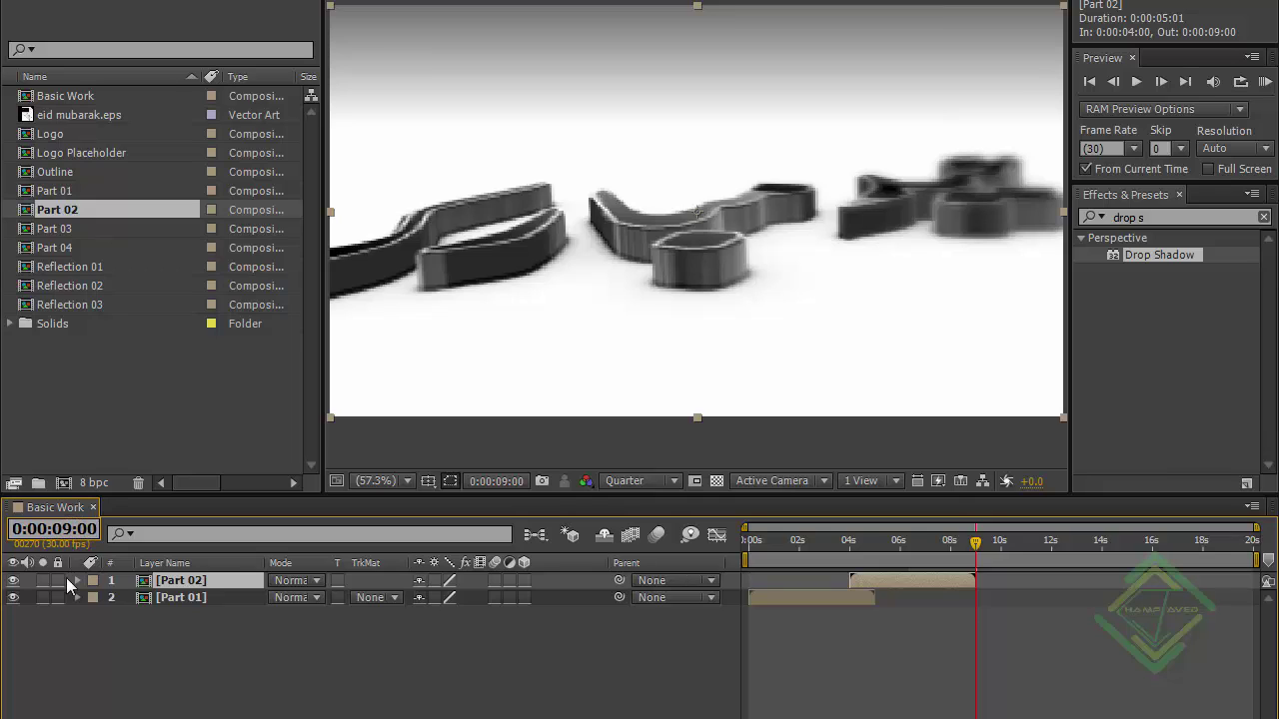
text(800)
key(Return)
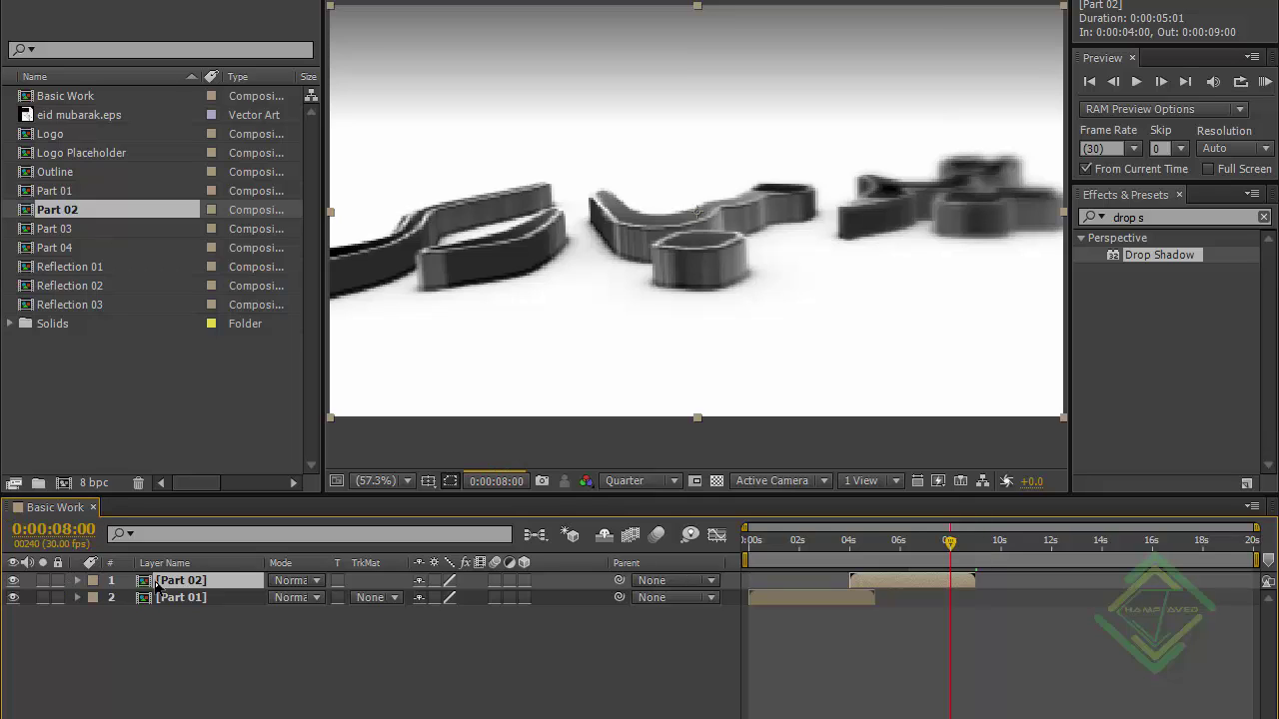
drag(69, 226, 953, 572)
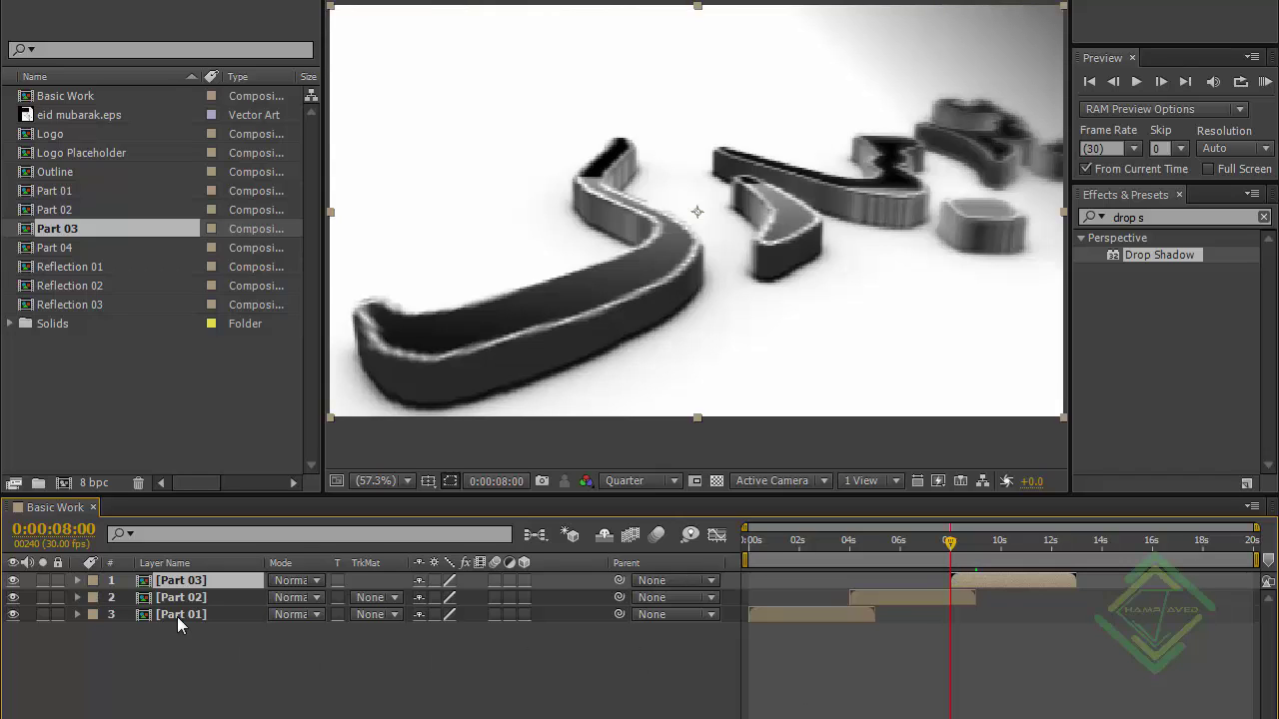
Add Part 04 as the uppermost layer in Basic Work, starting at 0:00:12:00.
click(1076, 544)
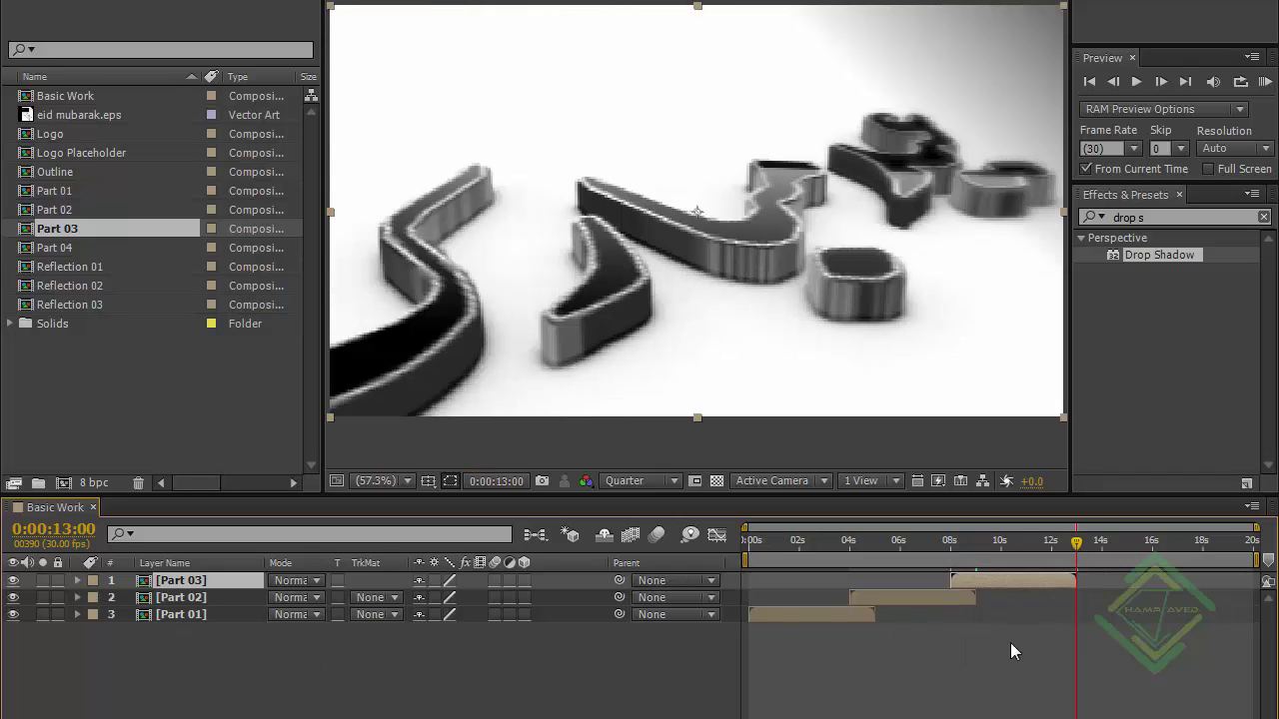
click(63, 537)
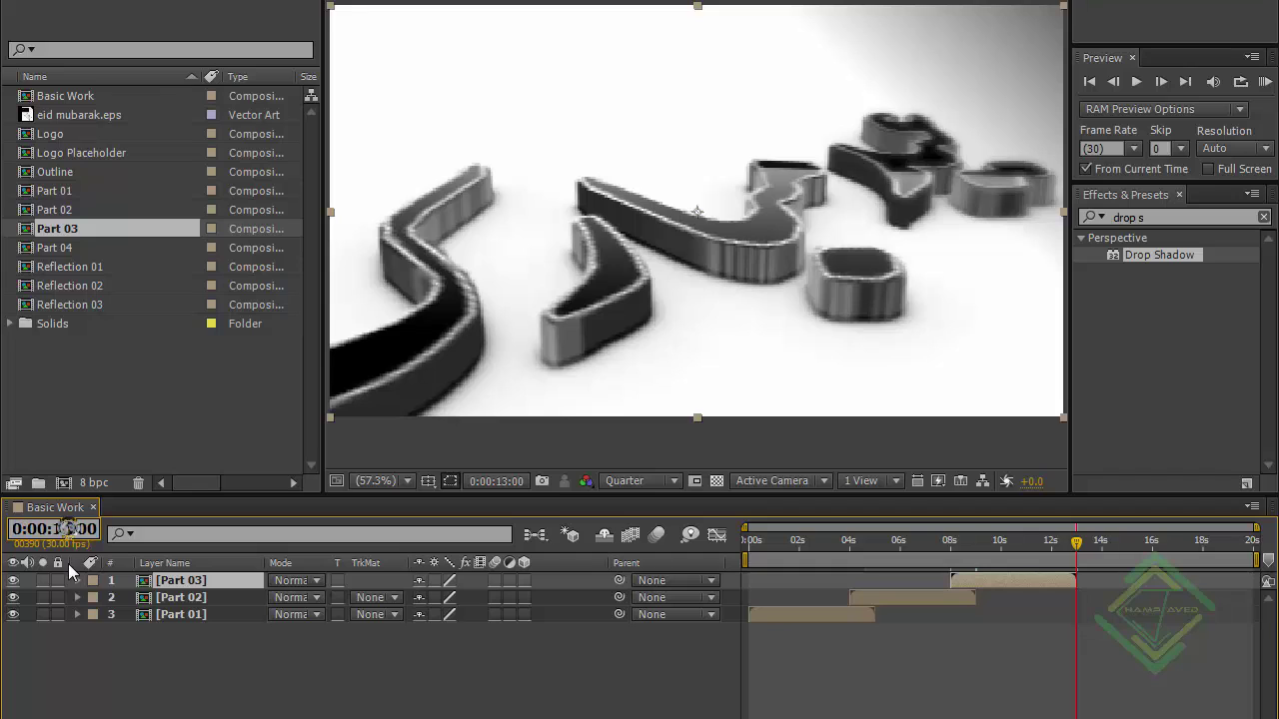
text(1200)
key(Return)
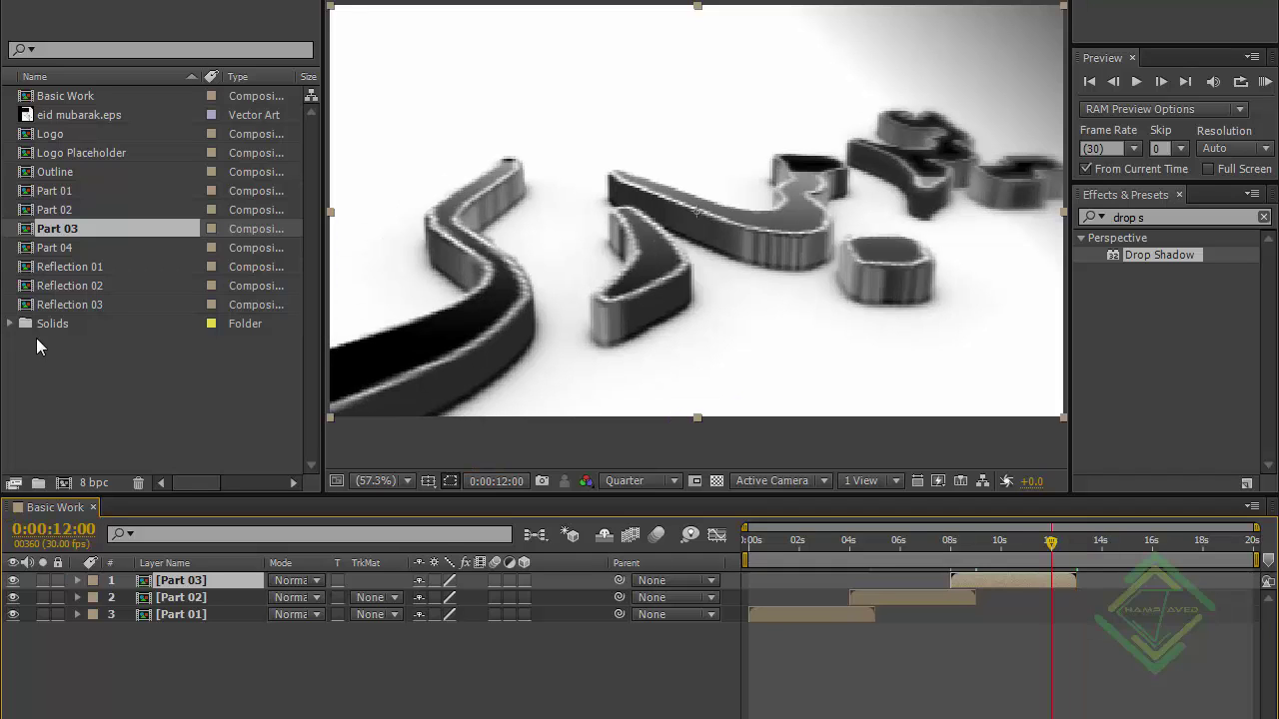
drag(60, 246, 1057, 577)
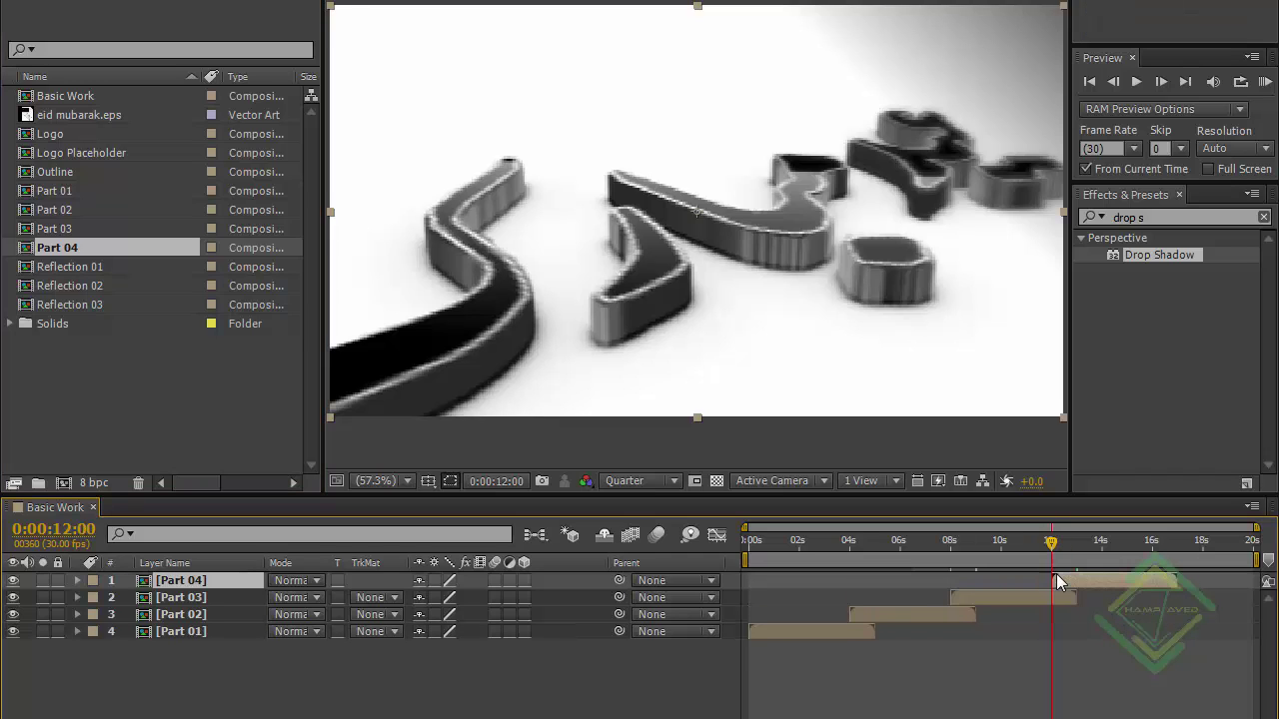
Preview the end of the Part 04 layer and enable time remapping on it.
click(219, 581)
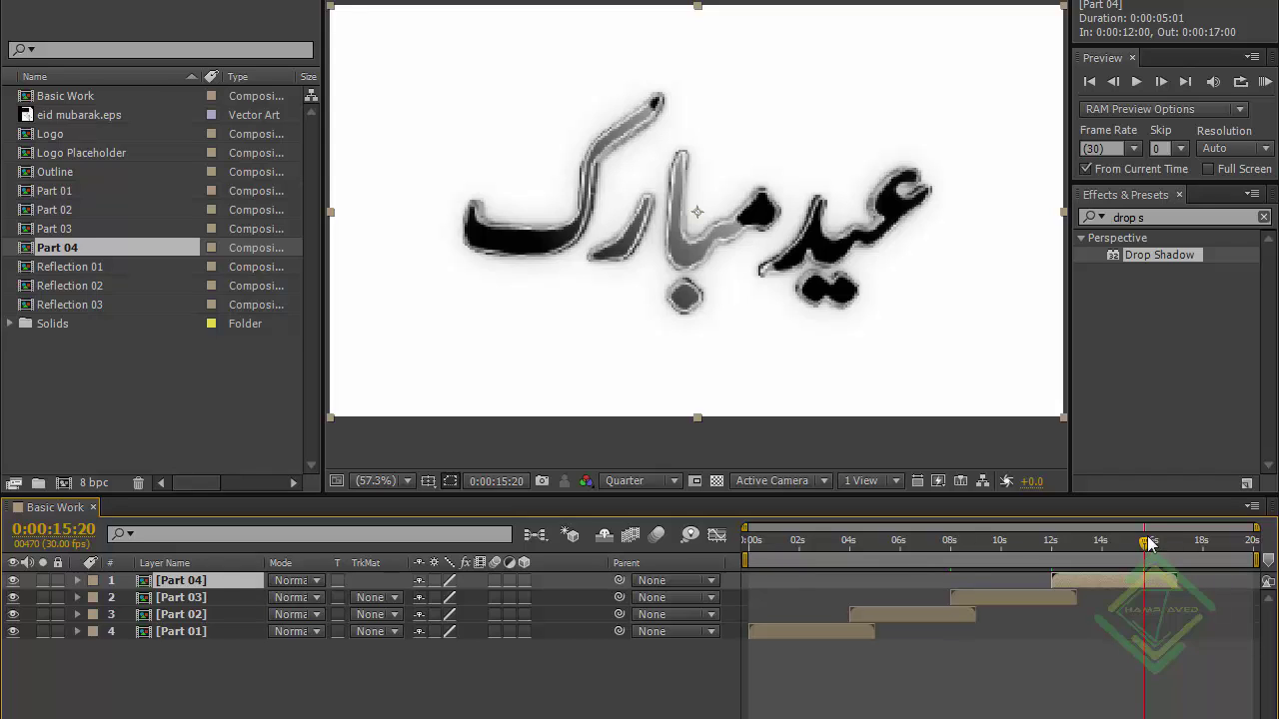
drag(1145, 541, 1219, 540)
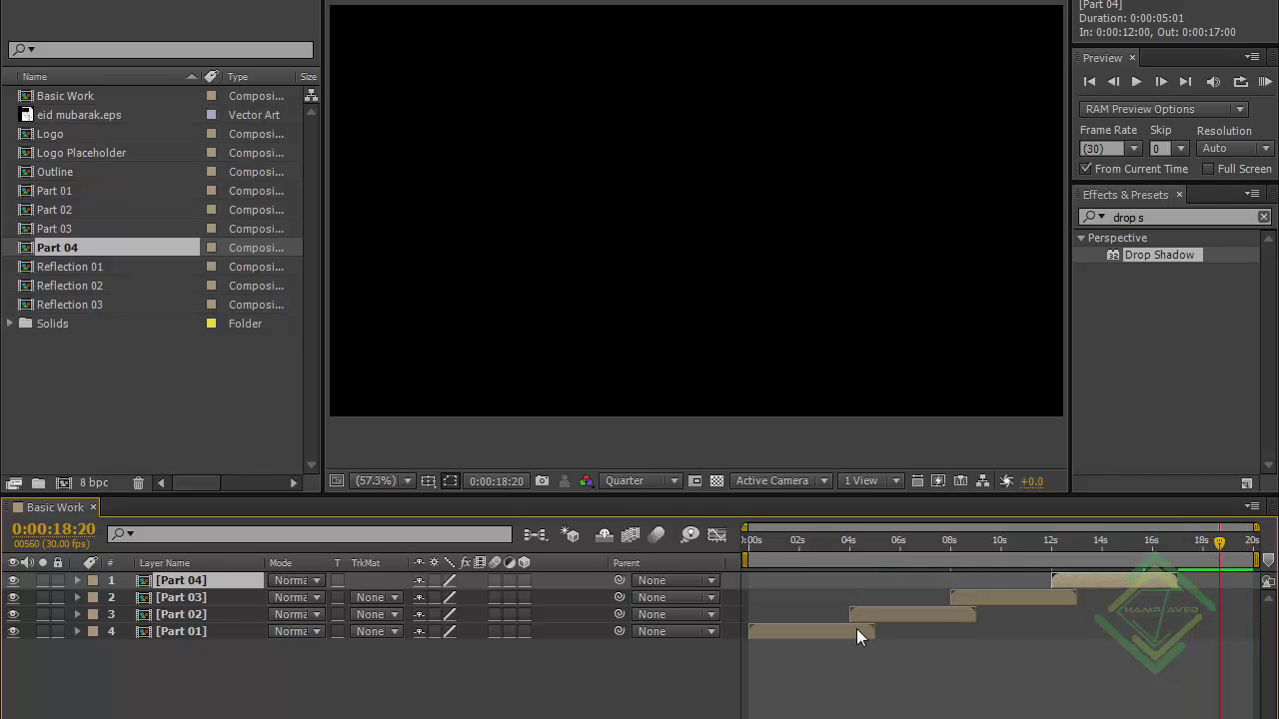
right_click(214, 580)
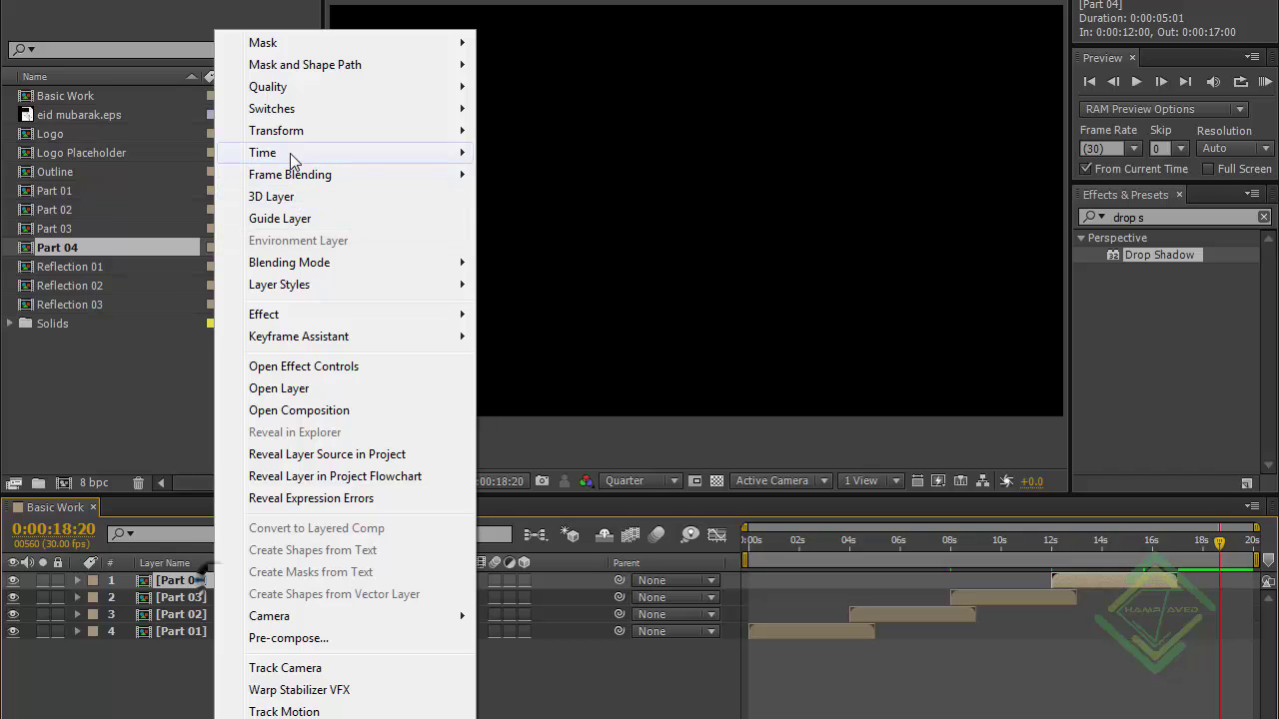
click(288, 152)
click(574, 156)
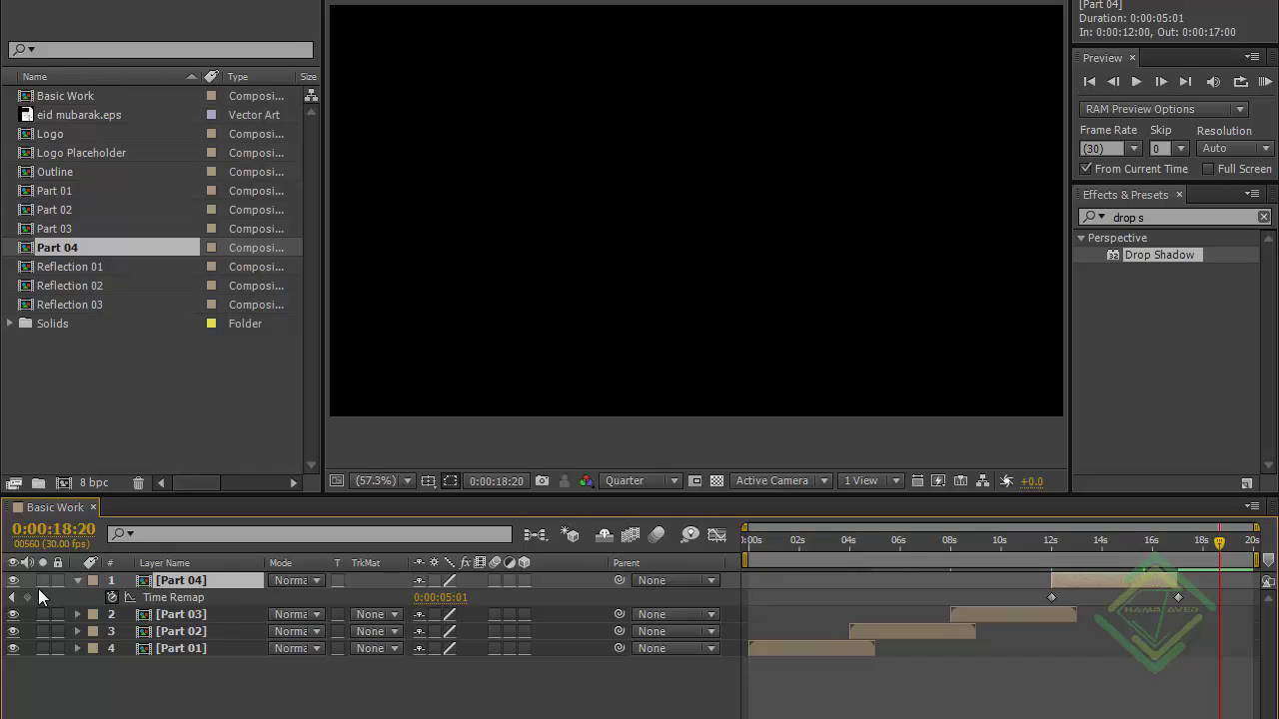
Add a Time Remap keyframe to Part 04 at 0:00:17:00, one frame before its final keyframe.
click(11, 598)
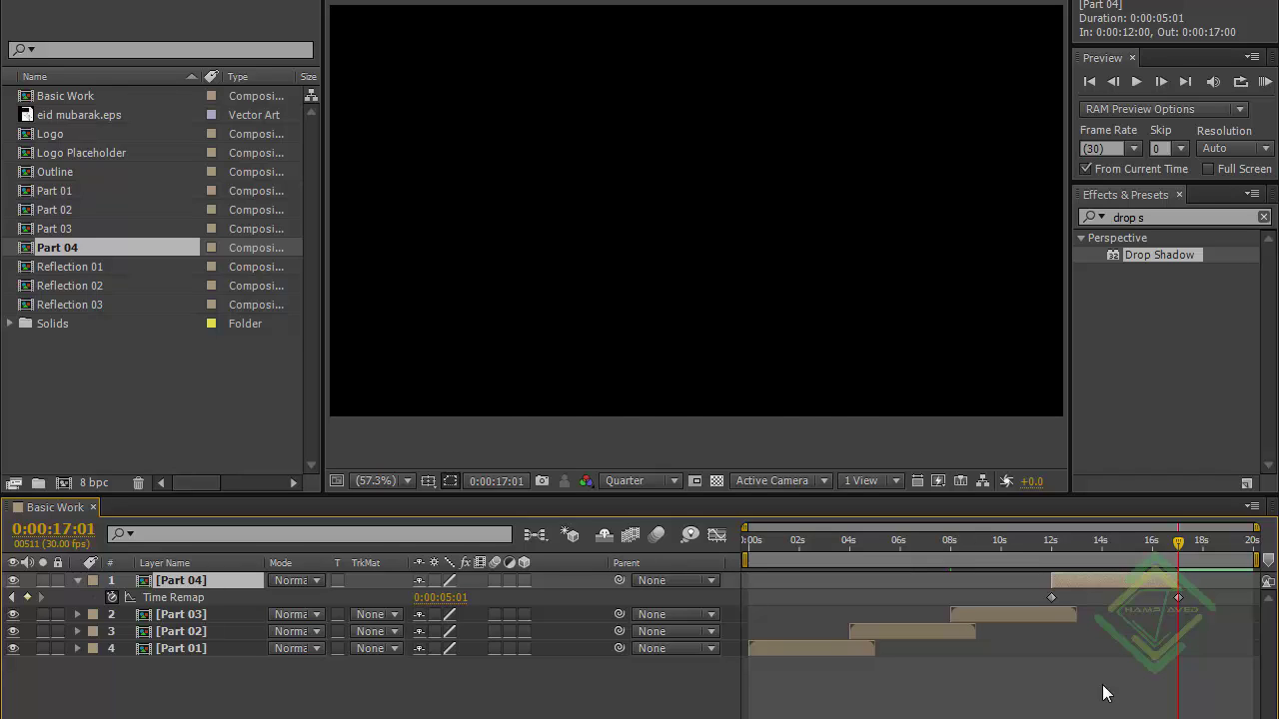
key(Page_Up)
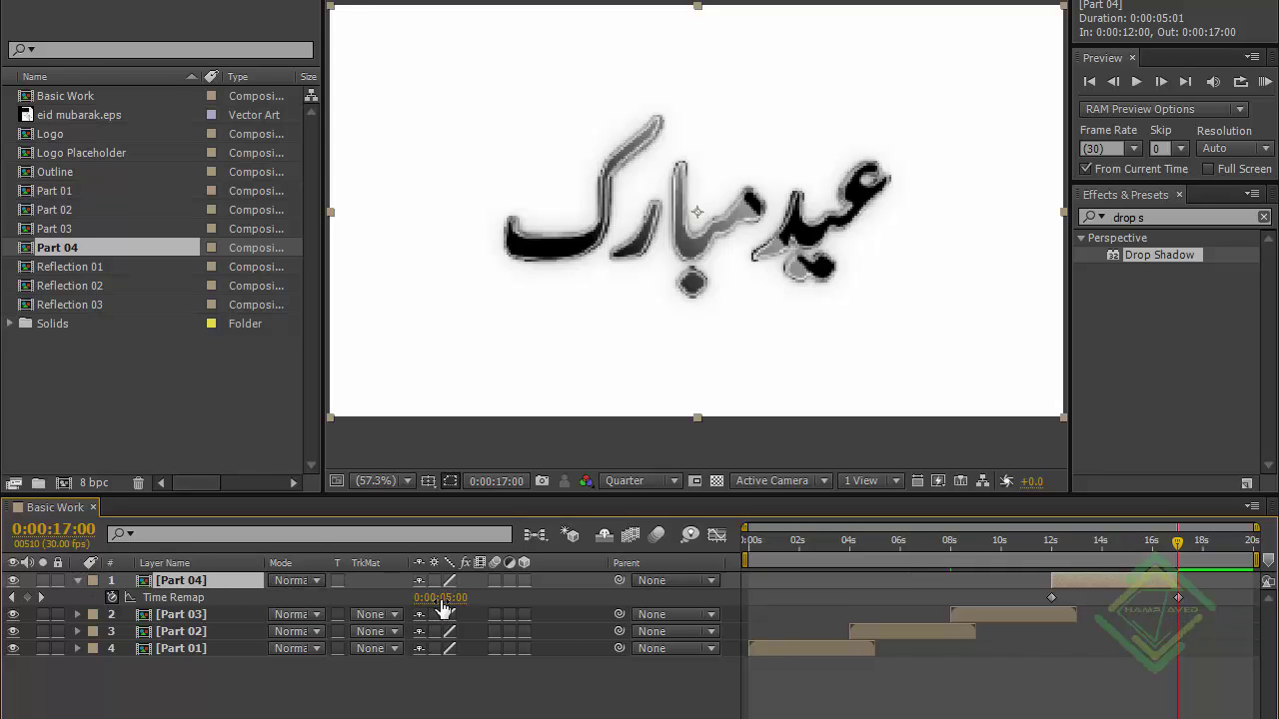
click(26, 597)
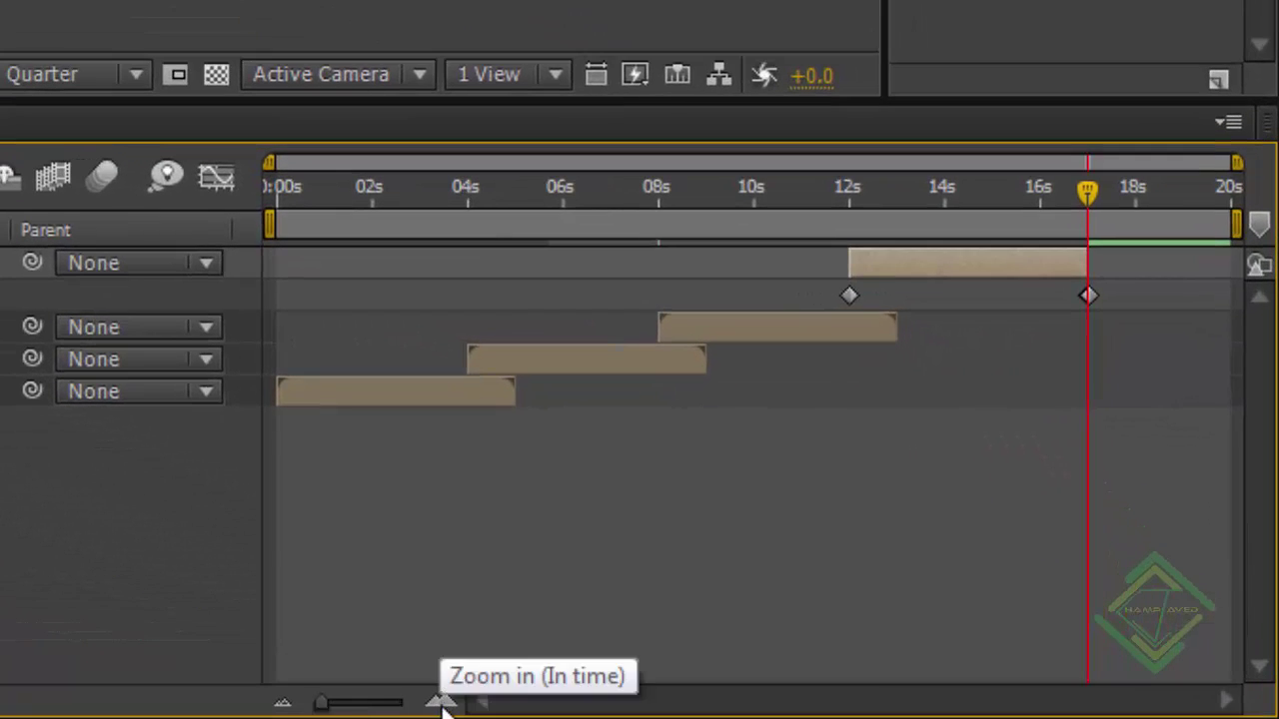
Delete Part 04's last Time Remap keyframe at 0:00:17:01, keeping the one at 0:00:17:00.
click(443, 703)
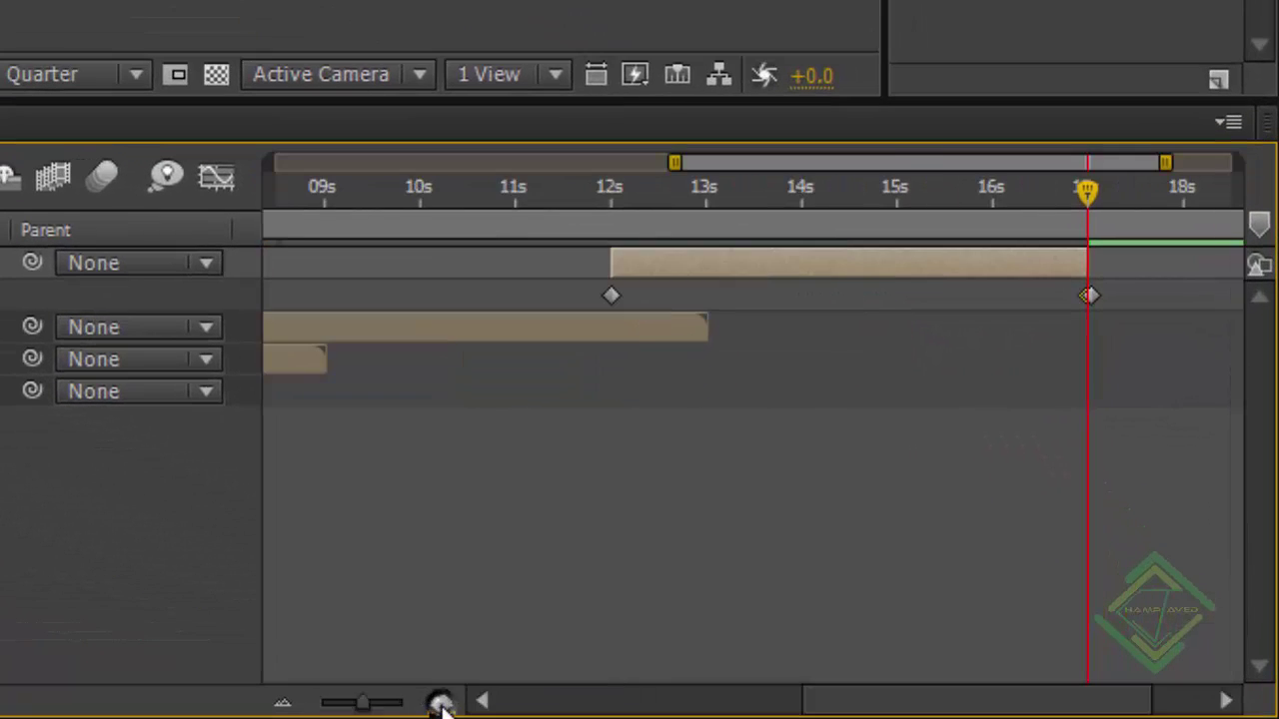
click(443, 702)
click(443, 703)
click(443, 702)
click(443, 703)
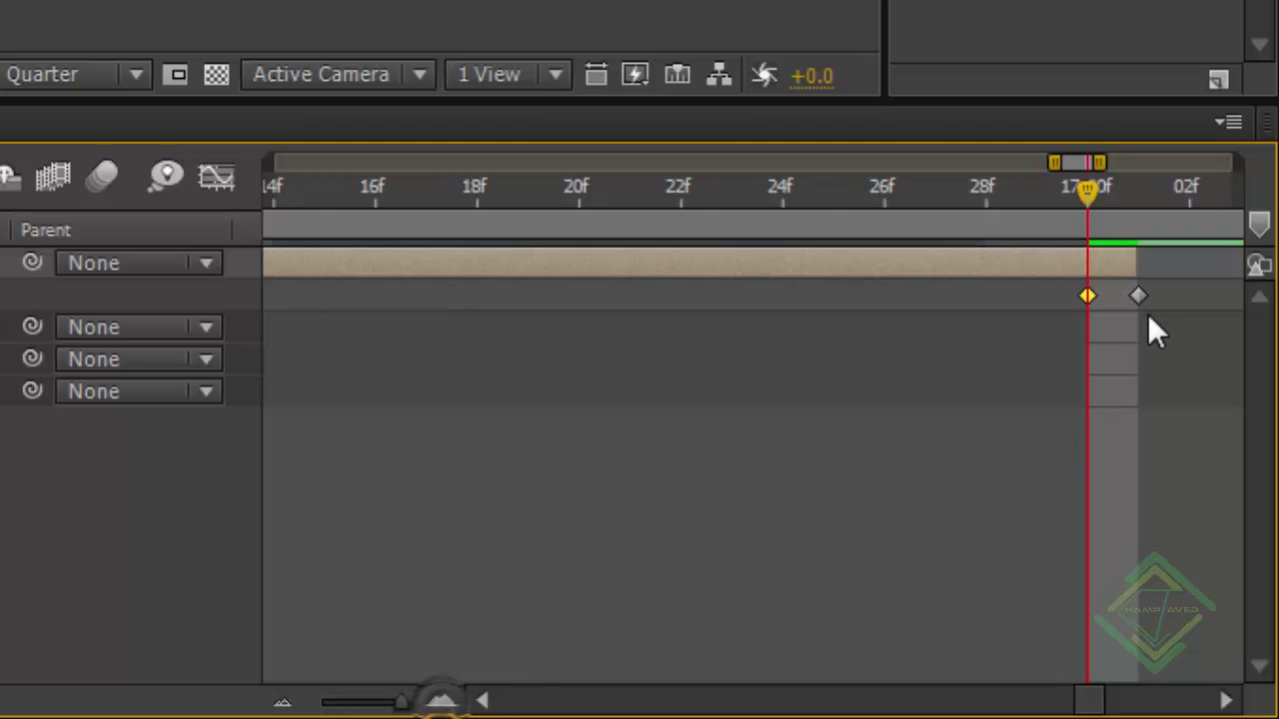
click(1137, 295)
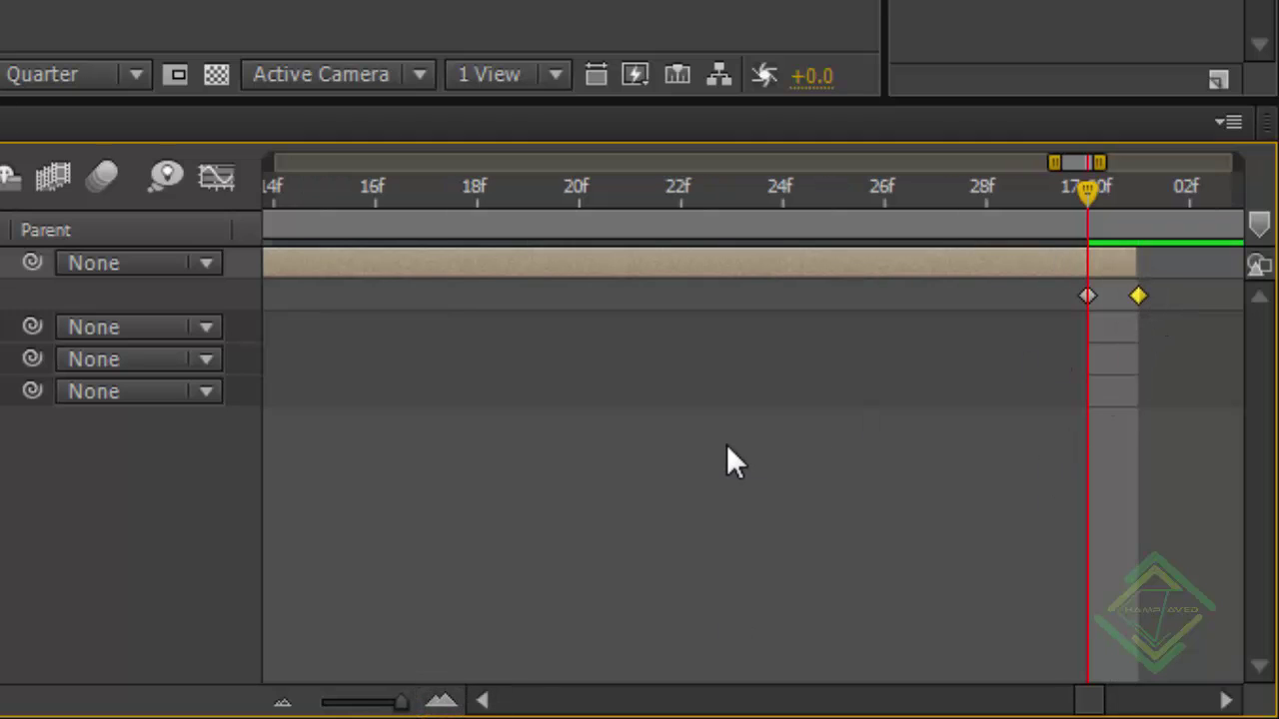
key(Delete)
click(289, 704)
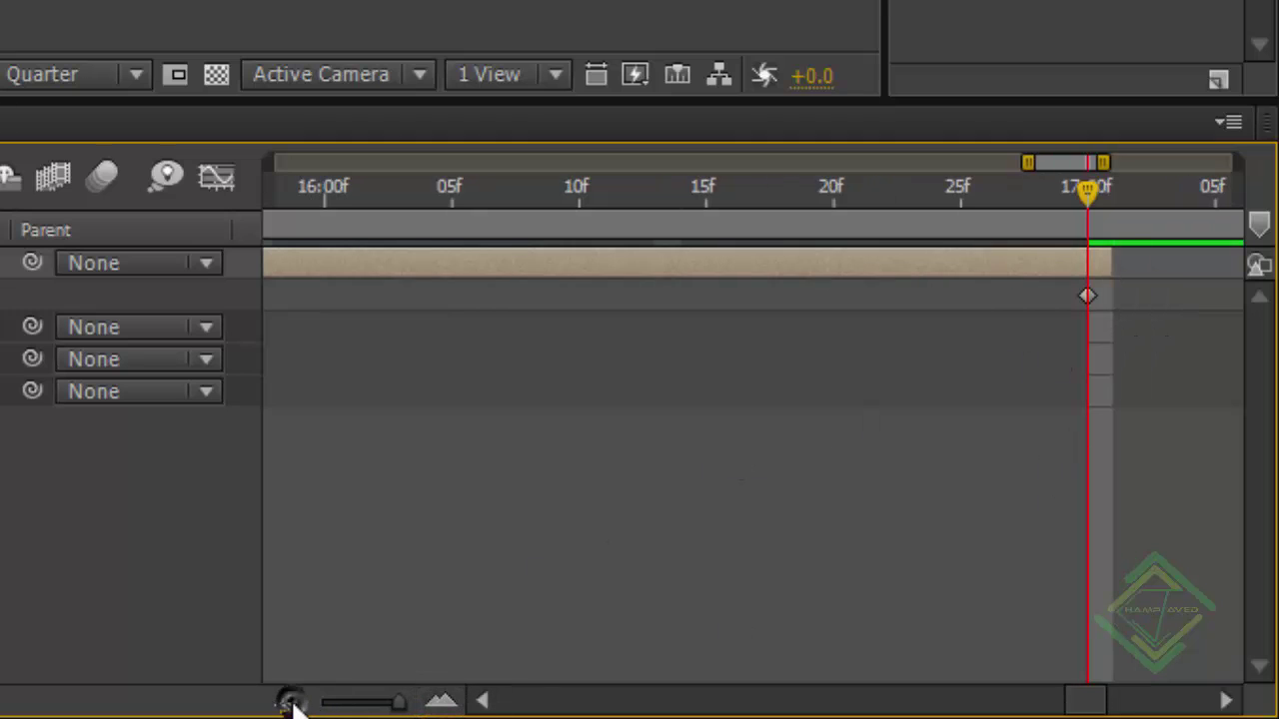
click(289, 704)
click(289, 704)
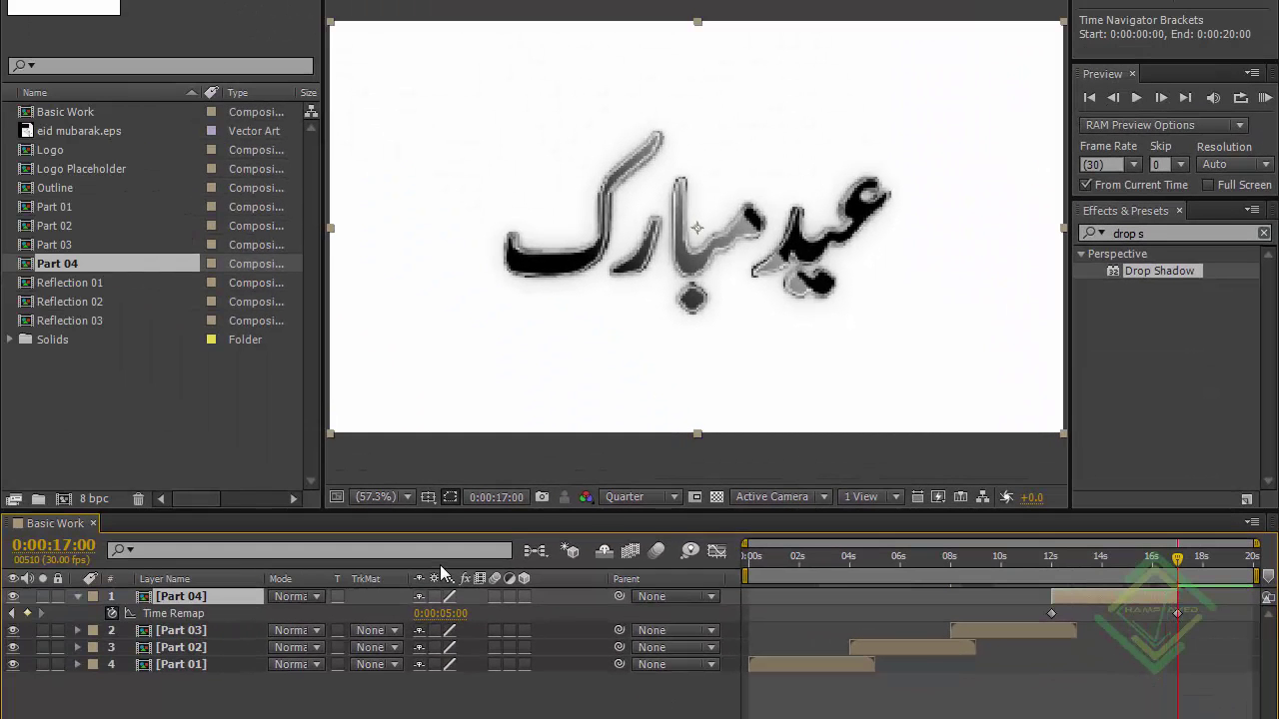
Extend the Part 04 layer's out point to the composition's end at 0:00:19:29, then collapse its properties.
key(End)
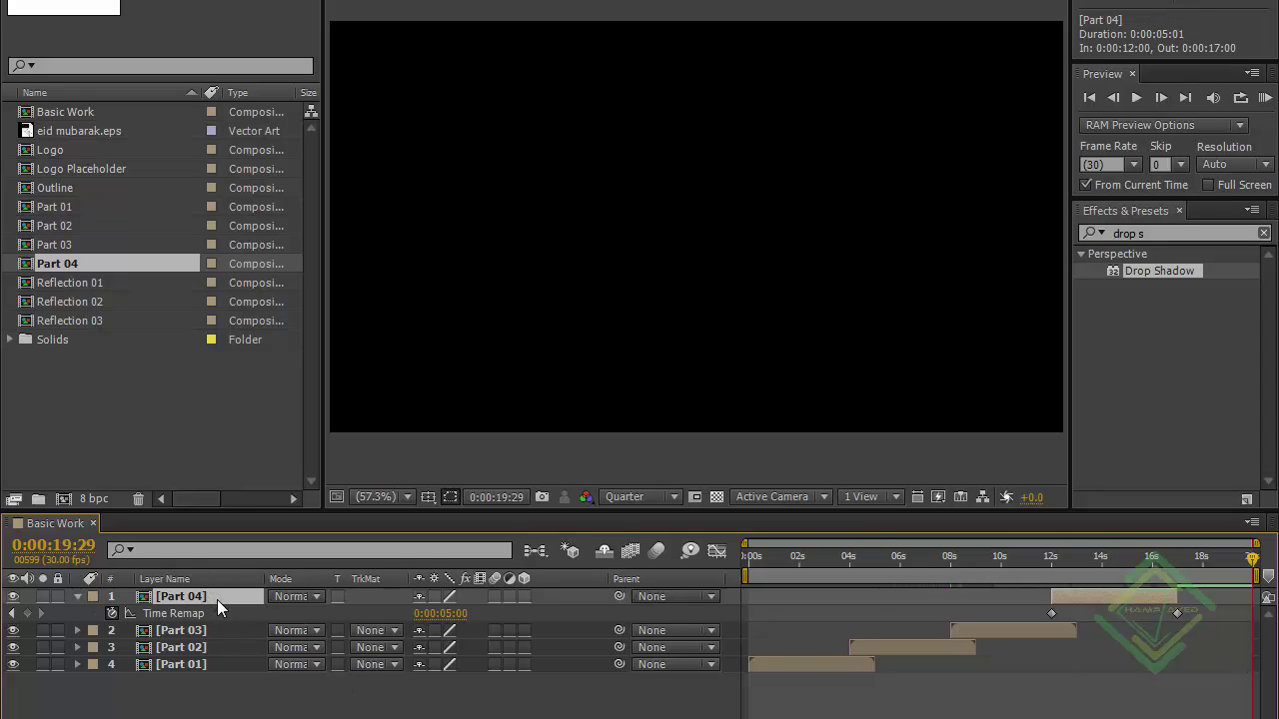
key(alt+bracketright)
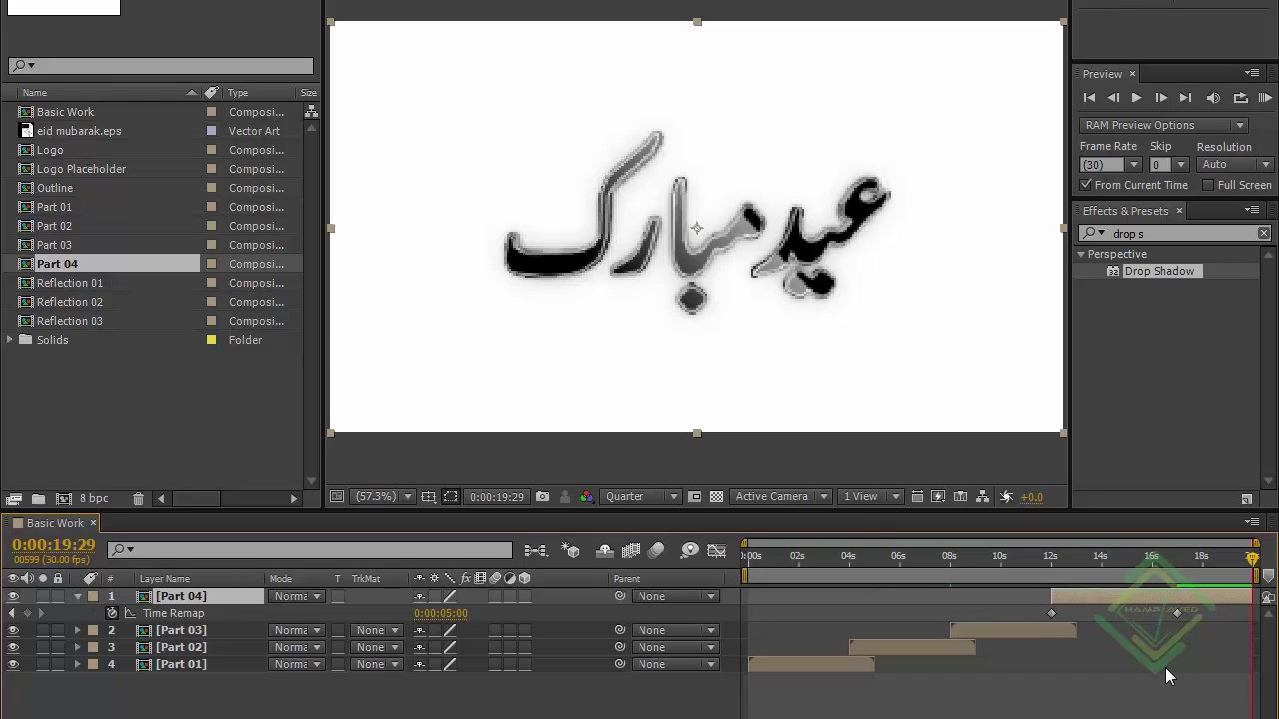
click(78, 596)
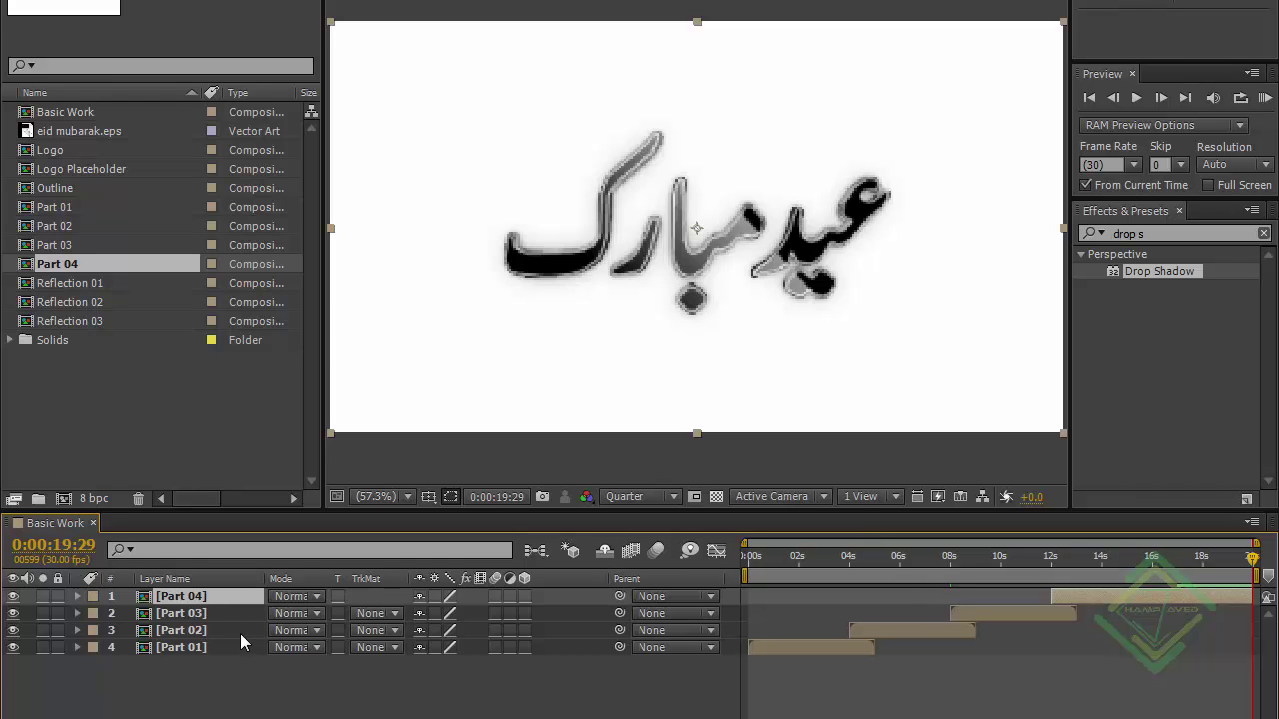
Keyframe the Part 02 layer's Opacity at 0% on its in point, 0:00:04:00.
click(240, 634)
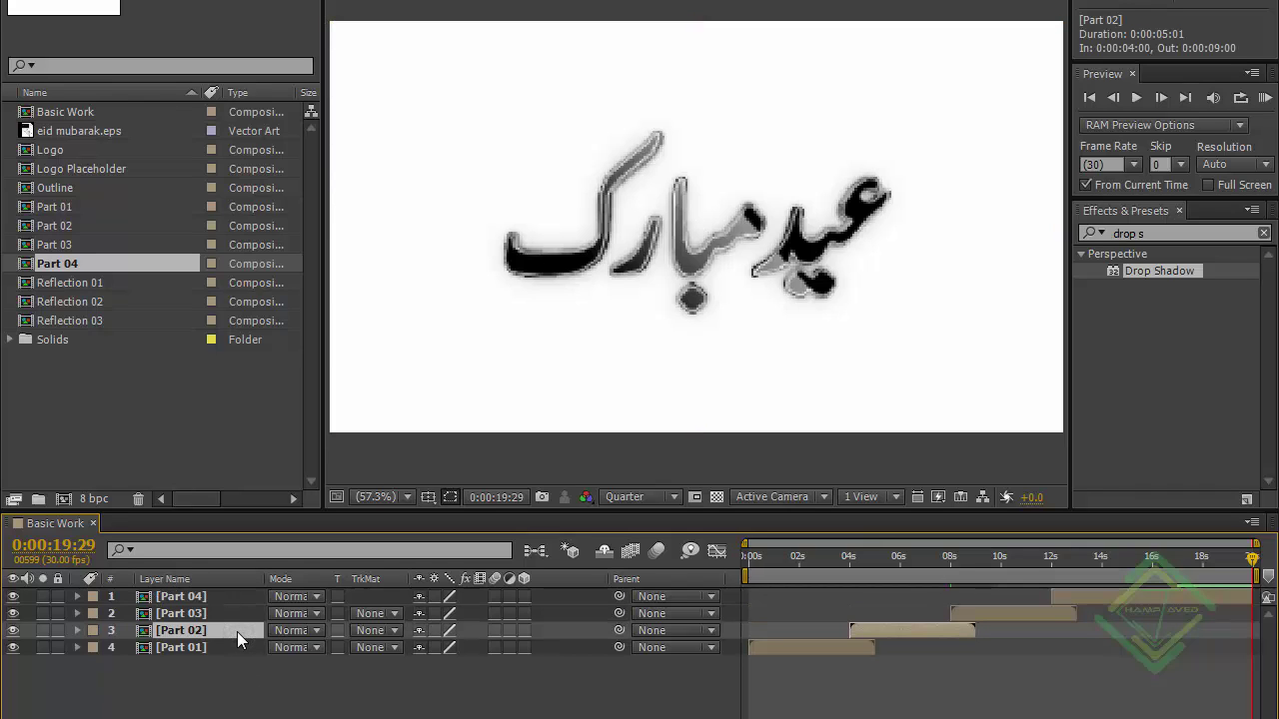
key(i)
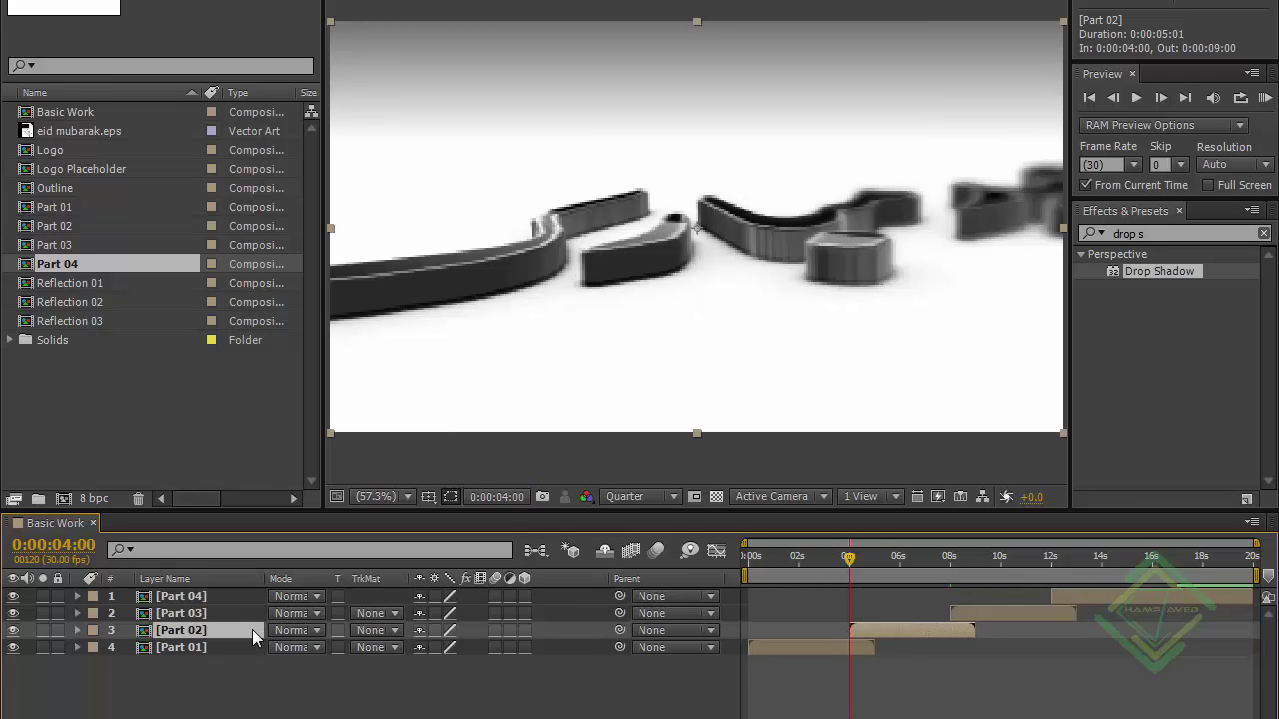
key(t)
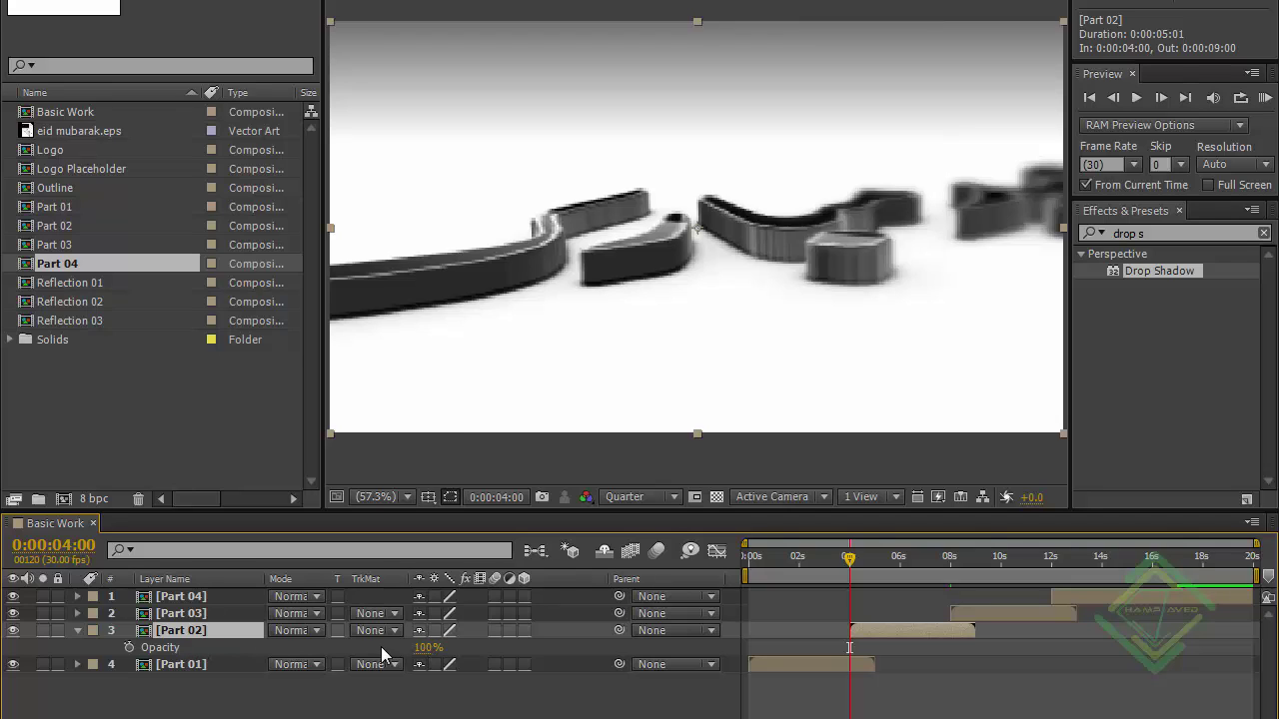
click(129, 647)
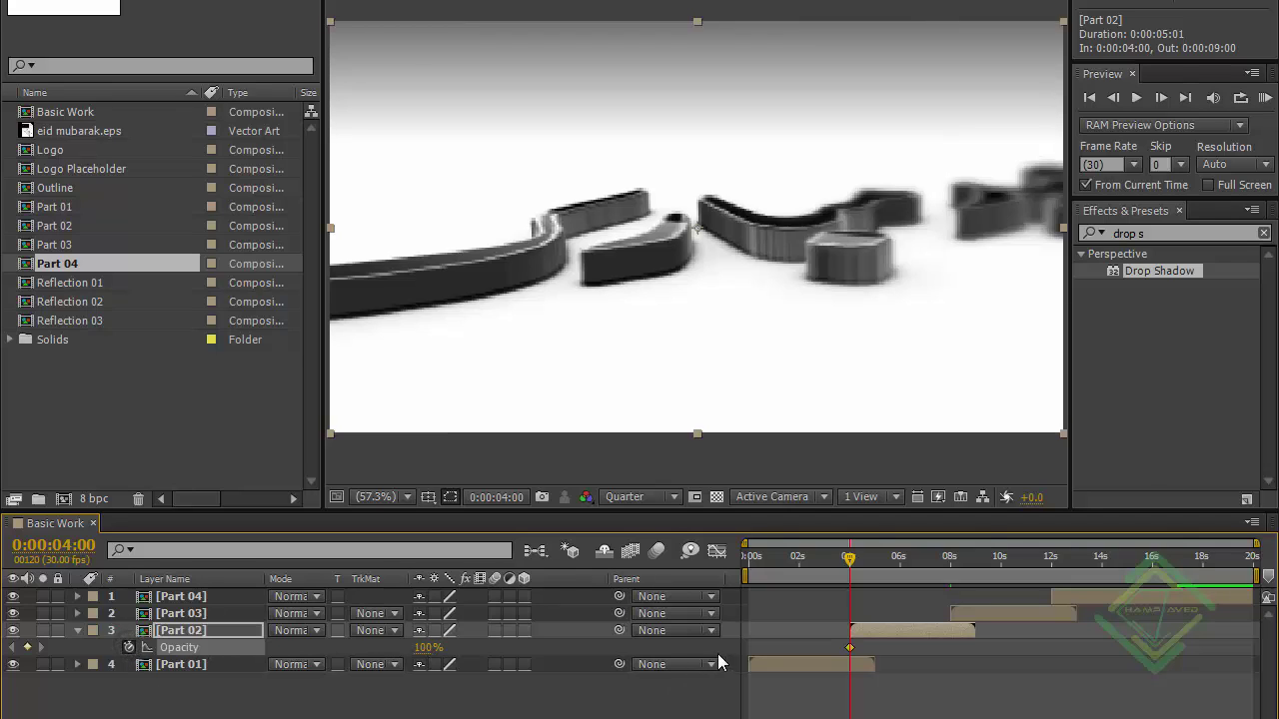
click(424, 649)
text(0)
key(Return)
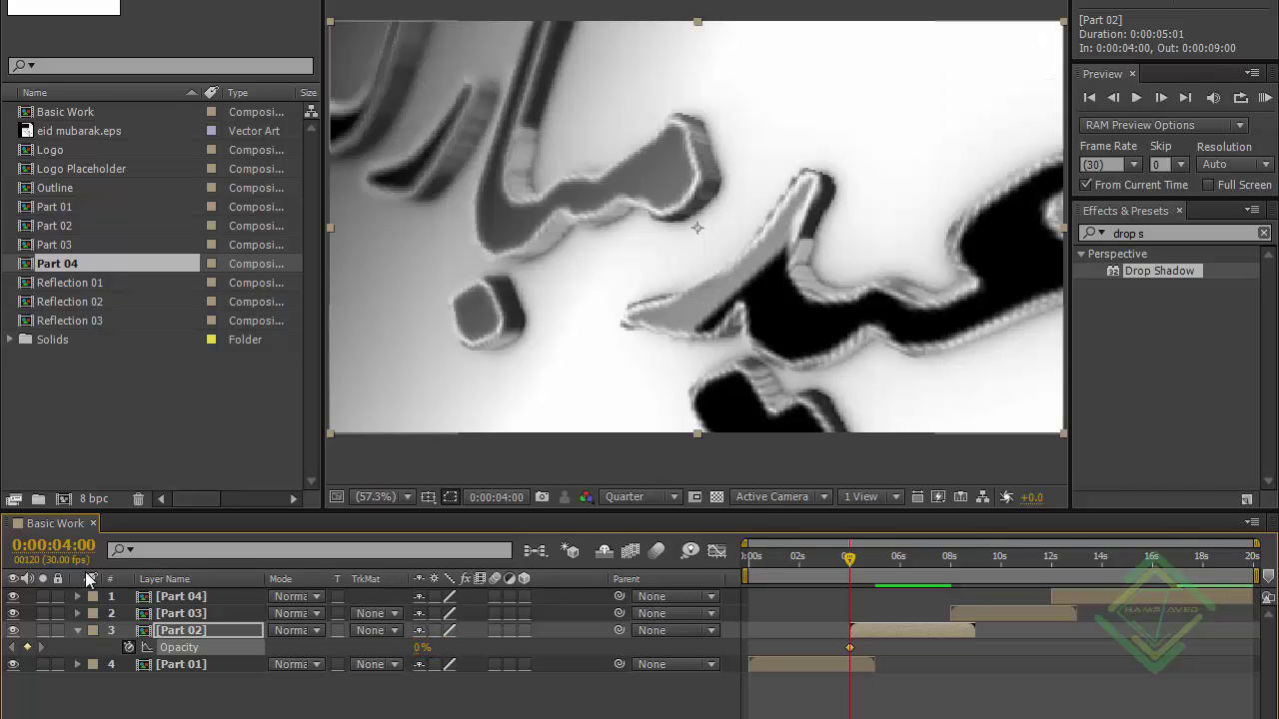
Add a 100% Opacity keyframe to Part 02 at 0:00:05:00.
click(73, 545)
text(500)
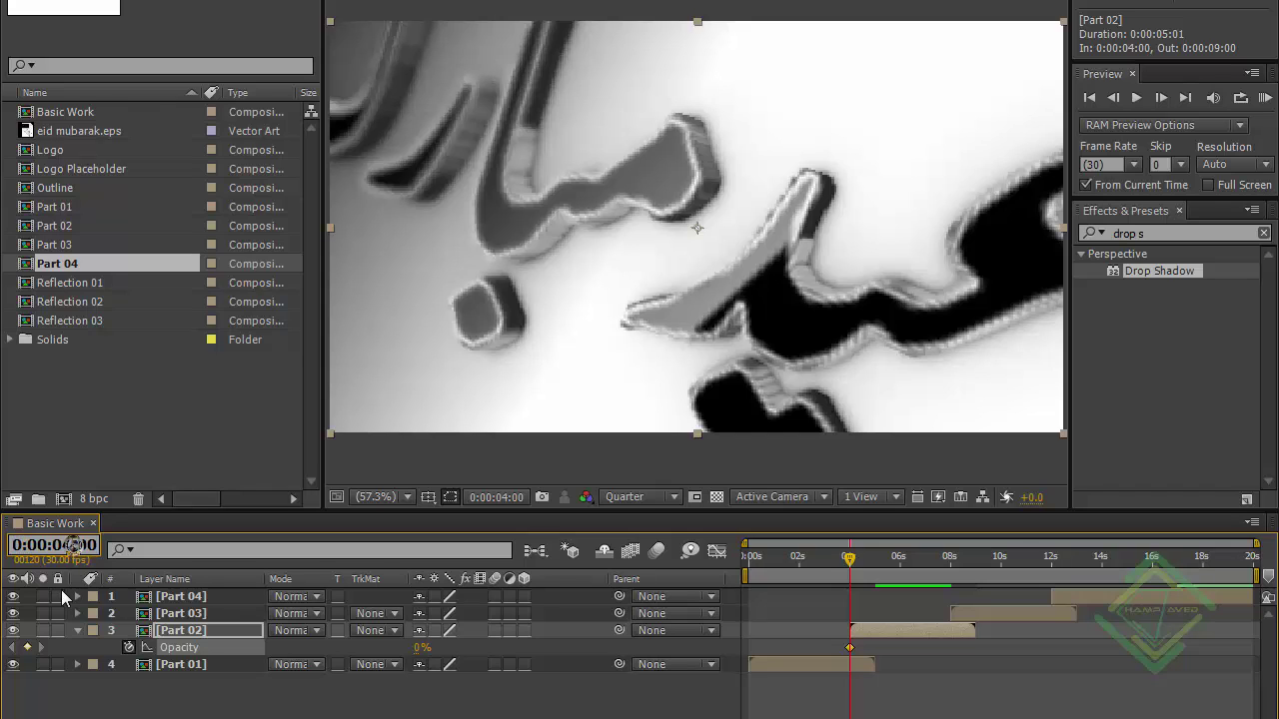
key(Return)
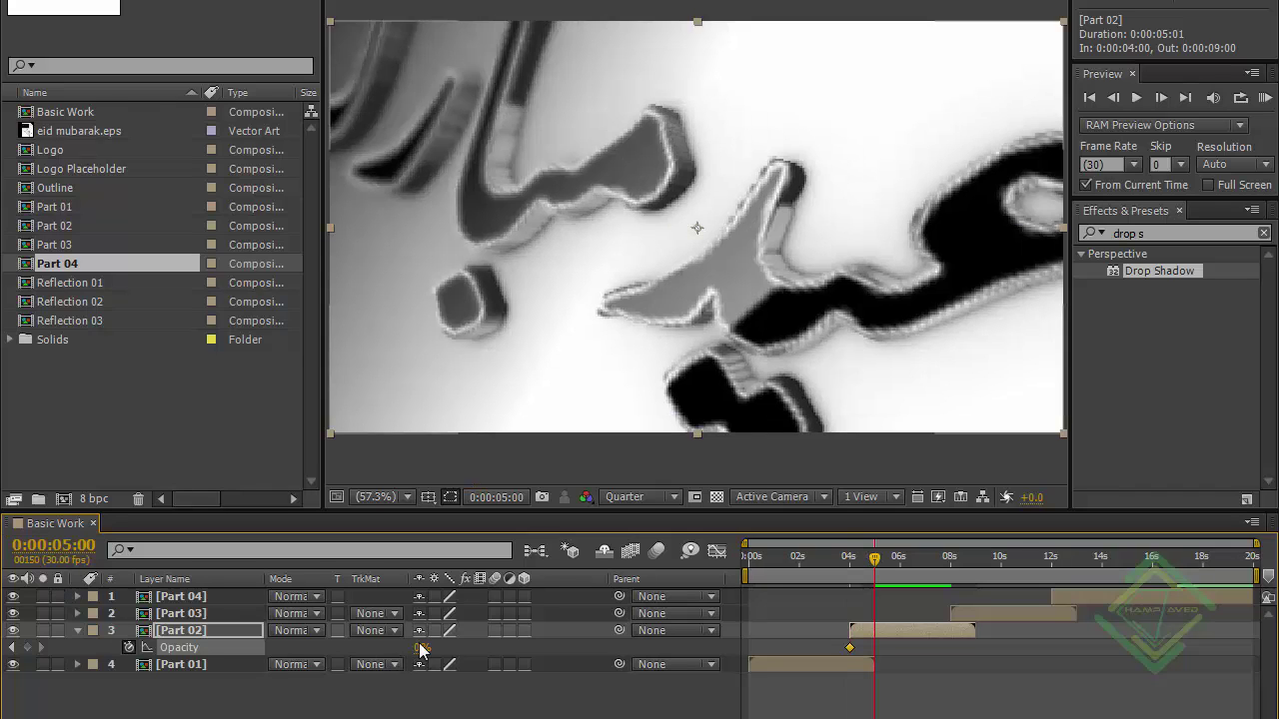
click(422, 647)
text(10)
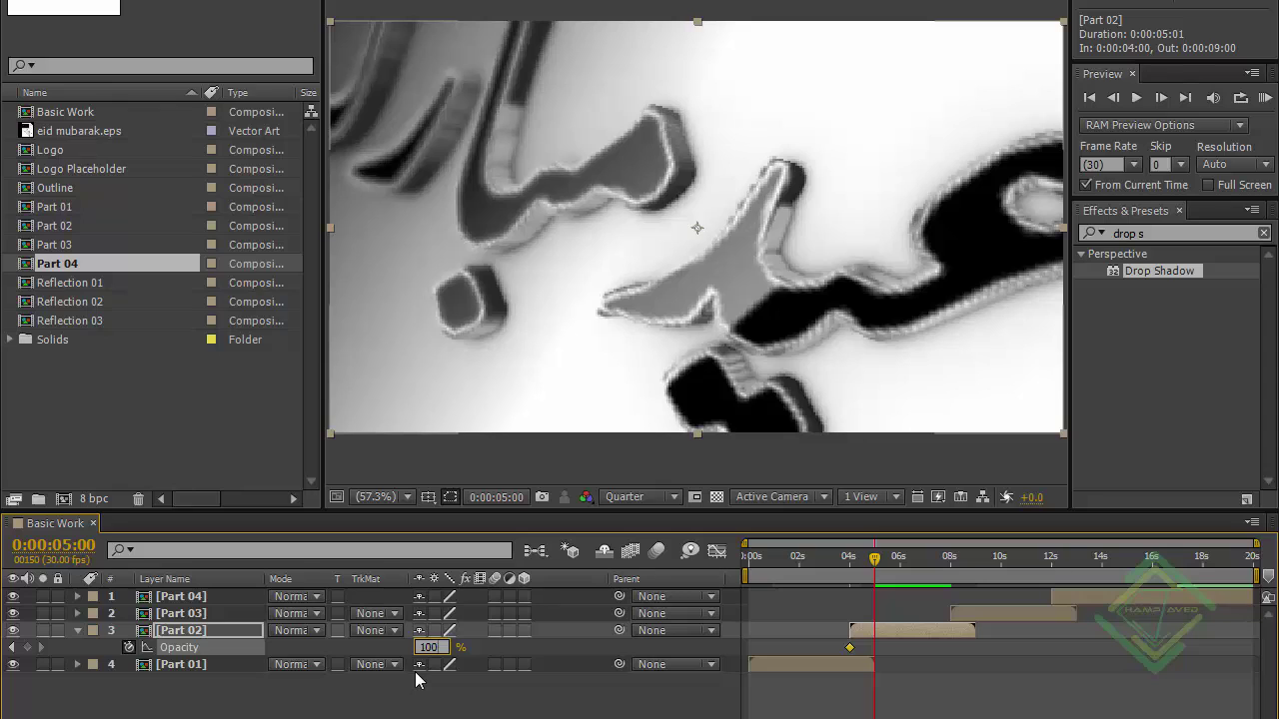
text(0)
key(Return)
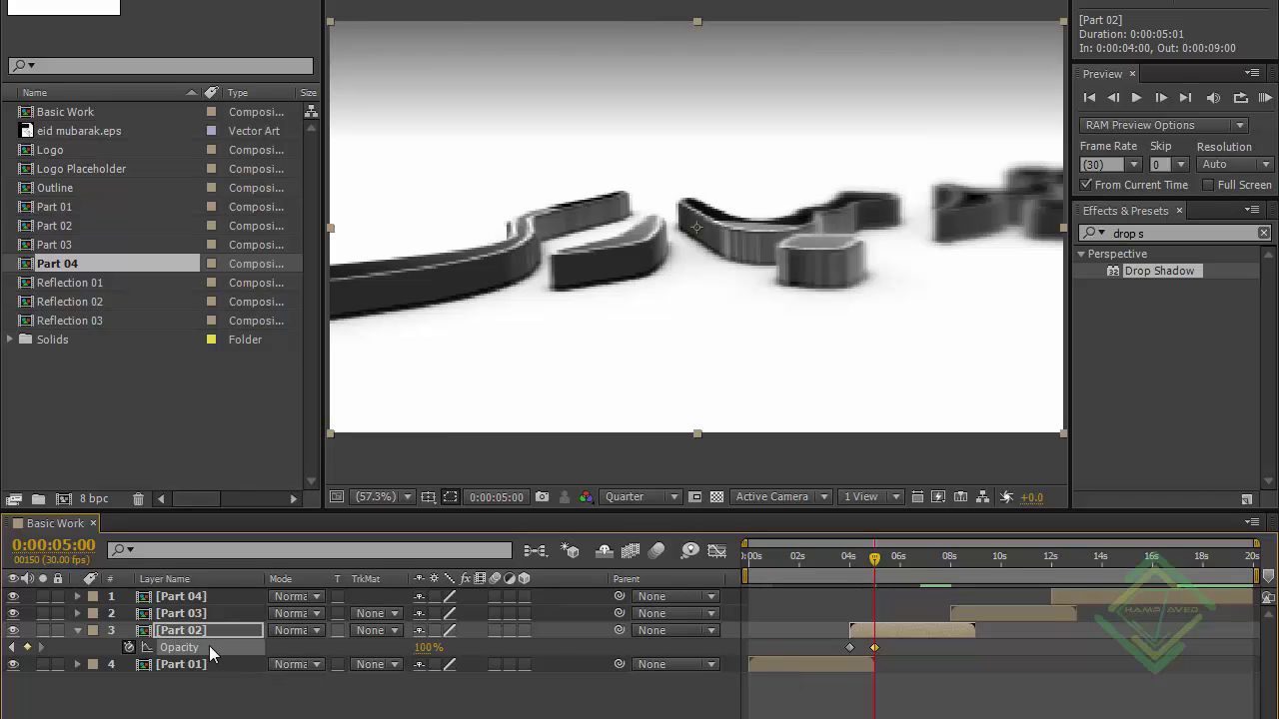
Copy both of Part 02's Opacity keyframes and collapse the layer's properties.
click(228, 650)
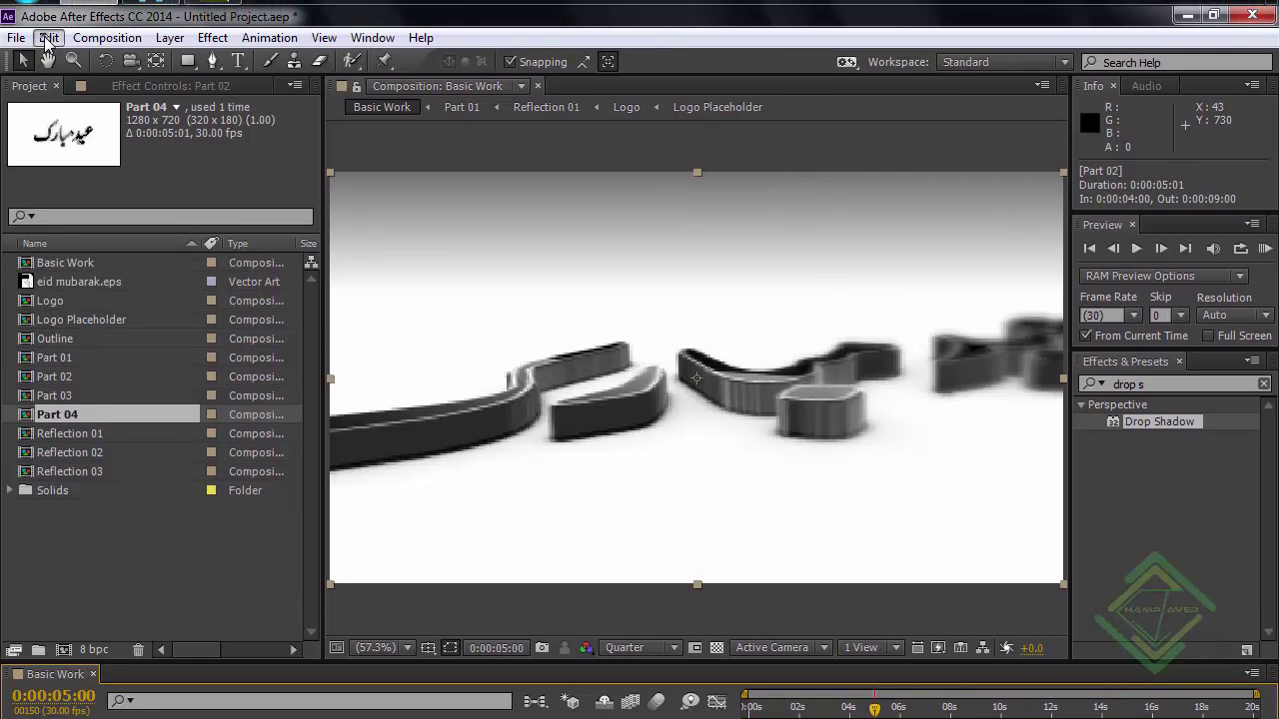
click(48, 32)
click(82, 152)
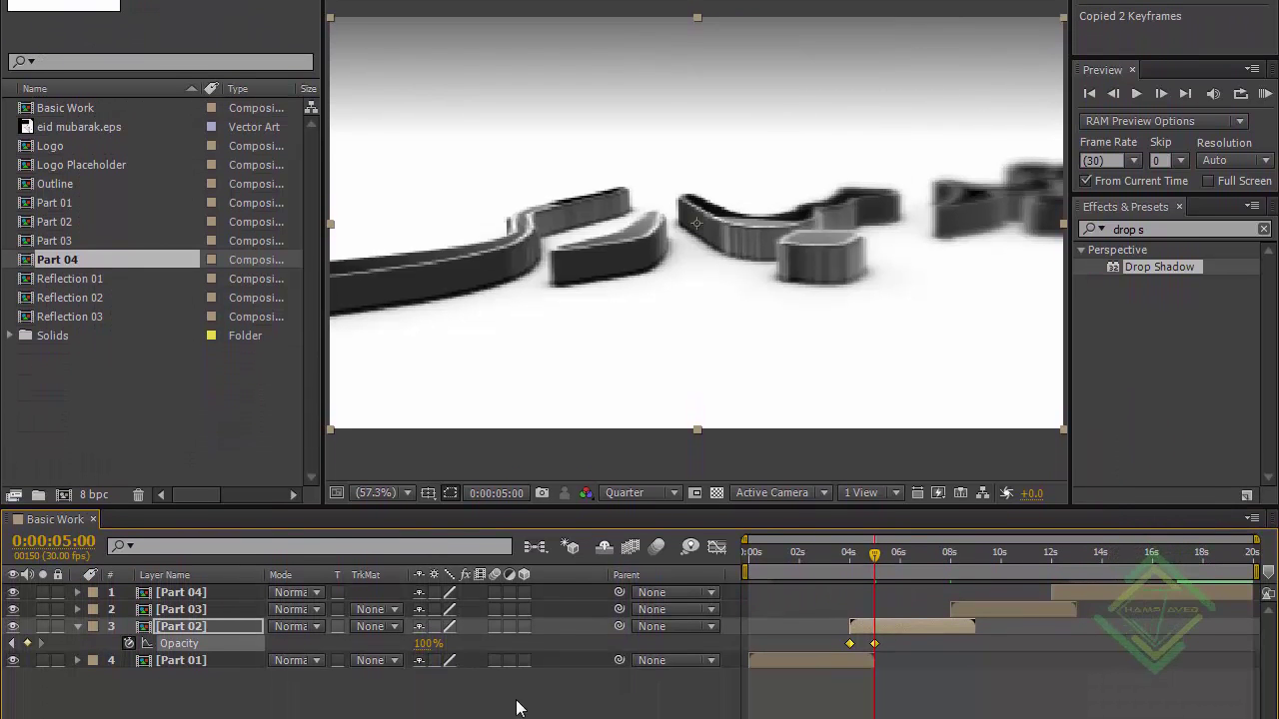
click(77, 626)
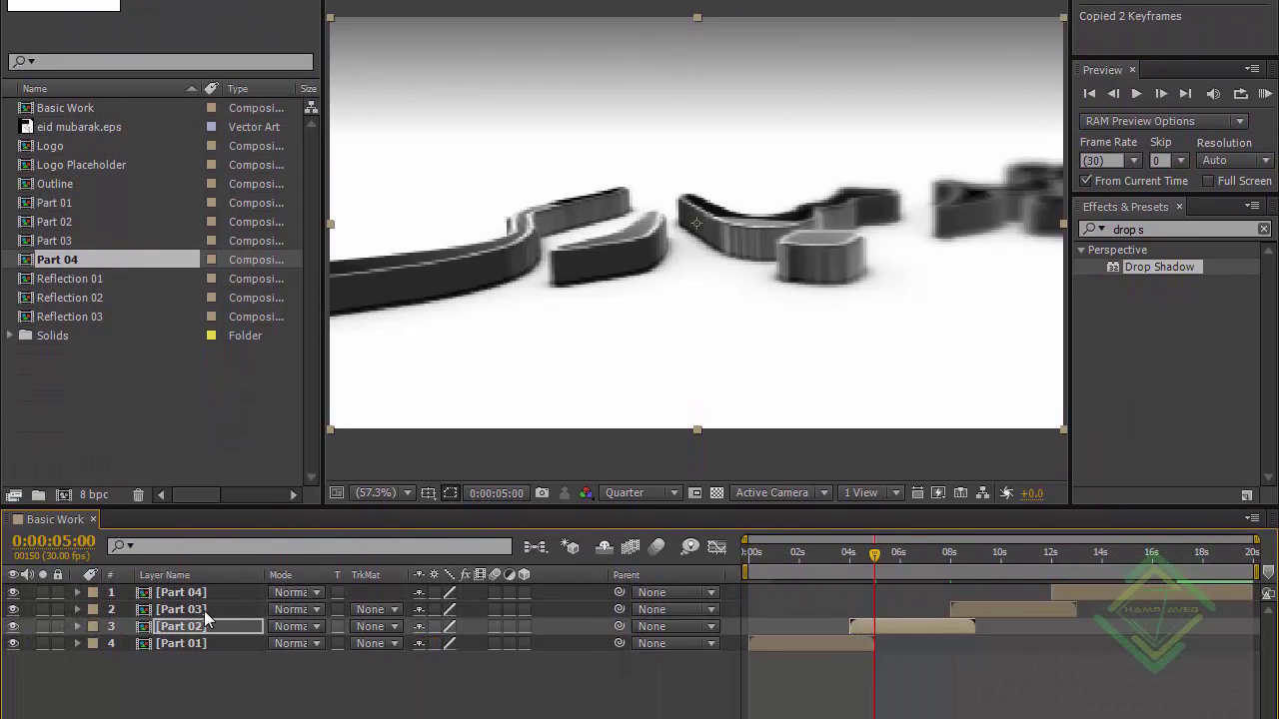
Paste the copied Opacity keyframes onto Part 03 at 0:00:08:00 and onto Part 04 at 0:00:12:00.
click(203, 612)
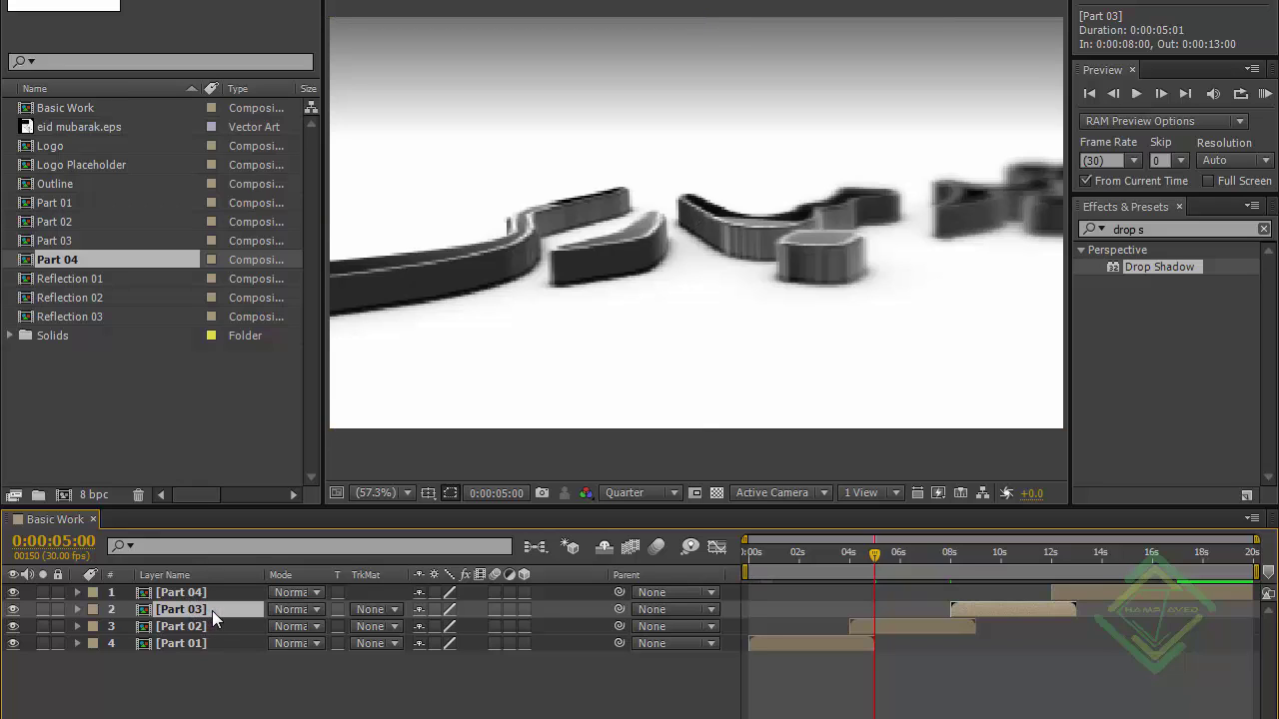
key(i)
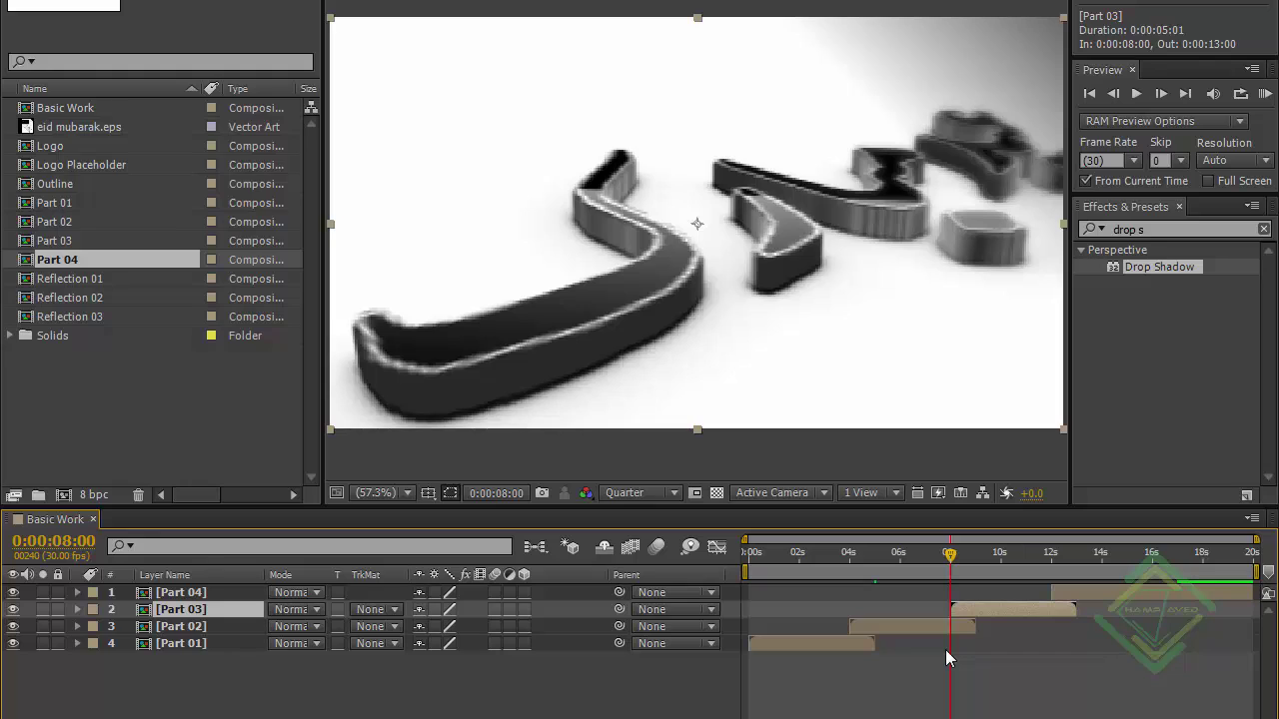
key(ctrl+v)
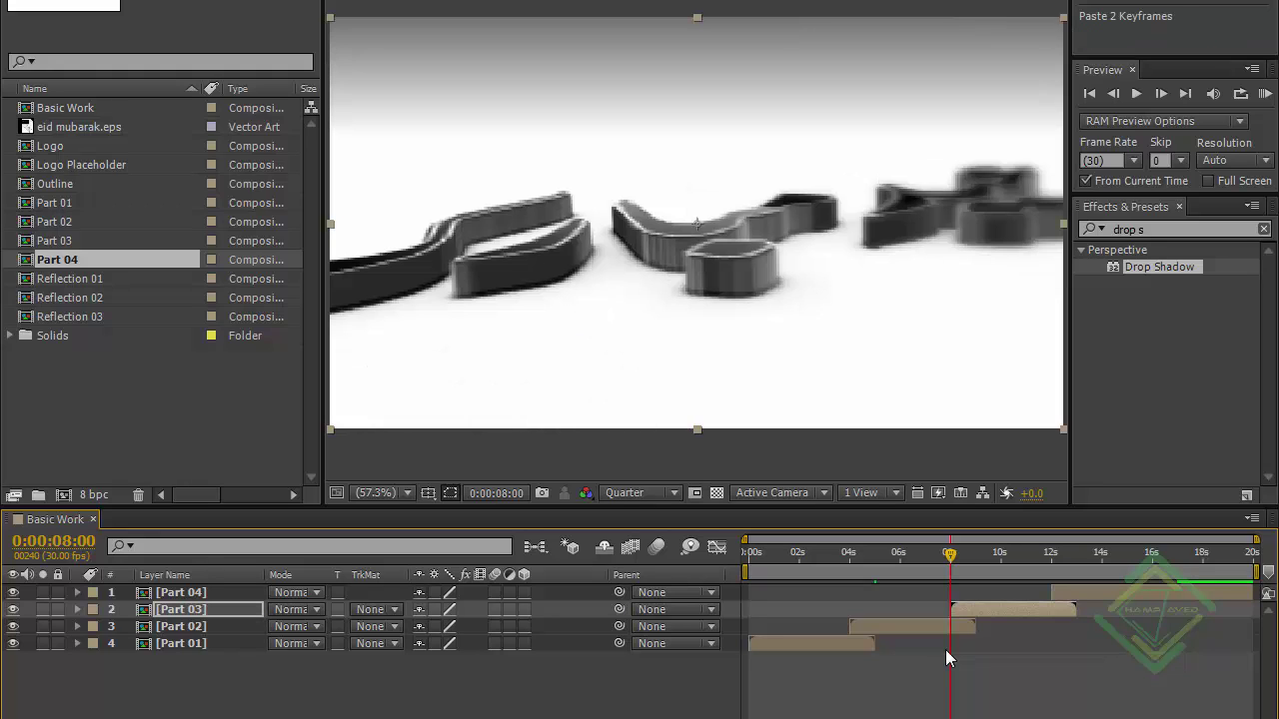
click(195, 593)
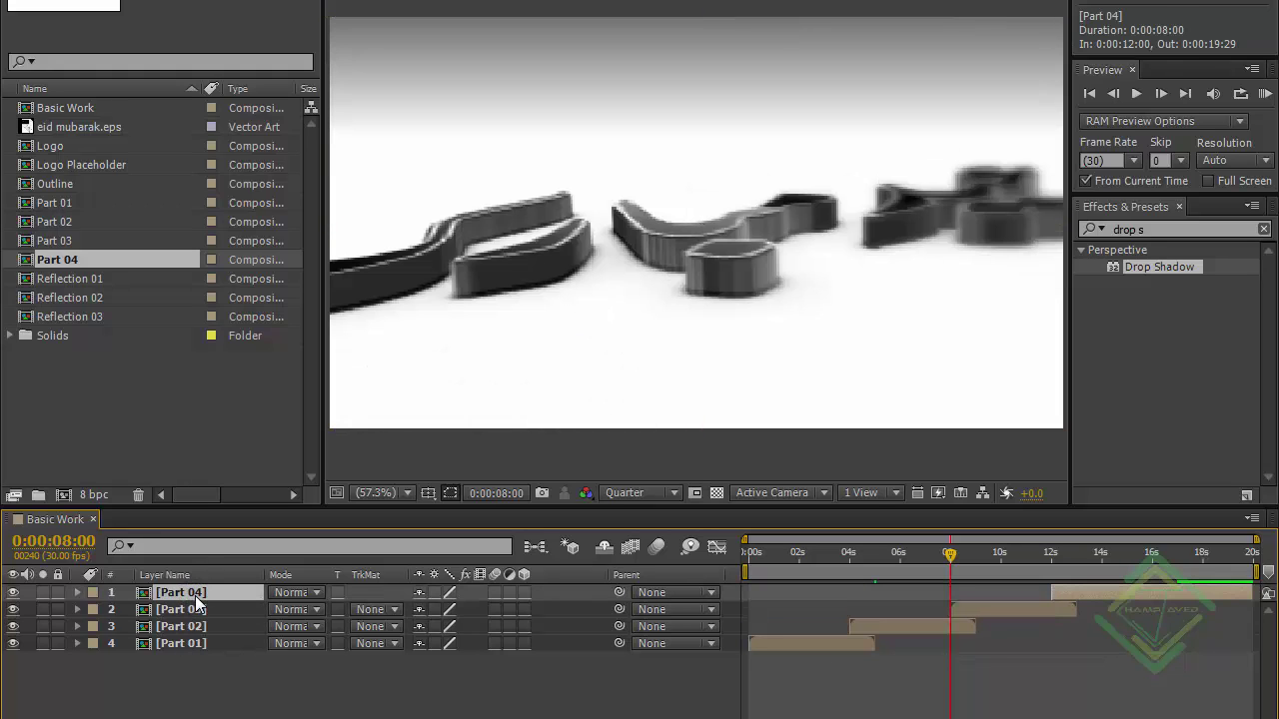
key(i)
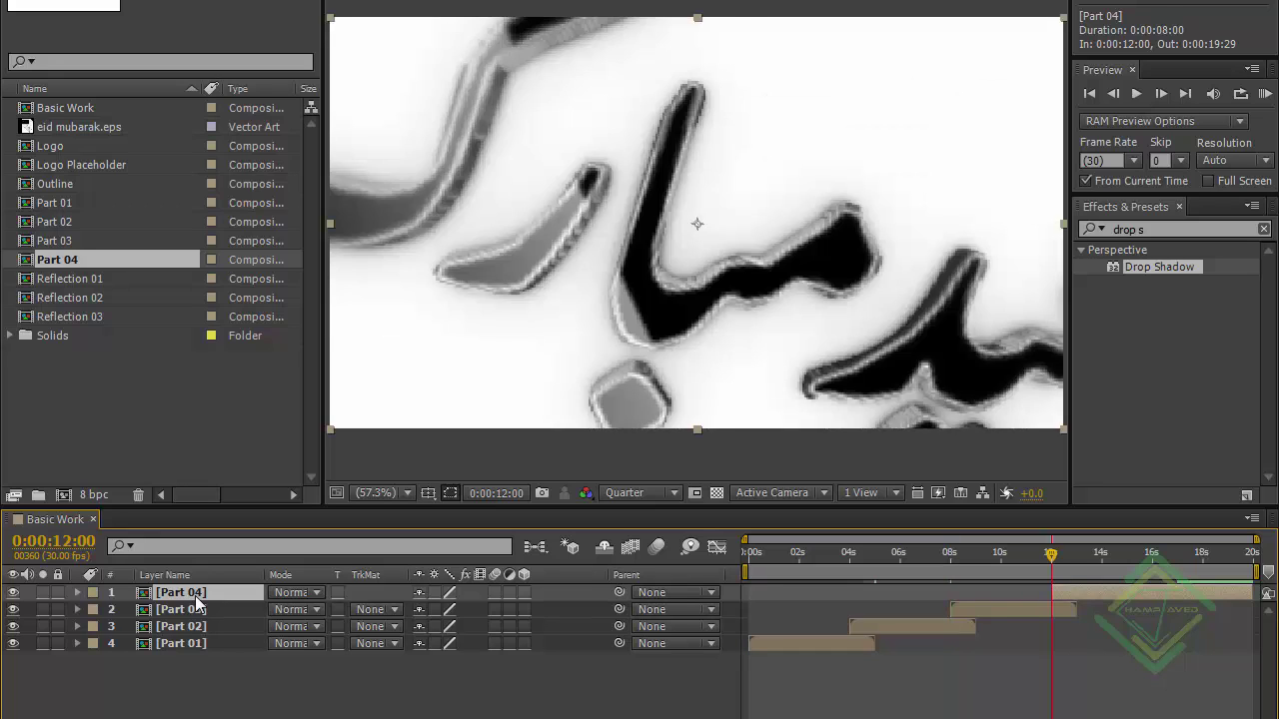
key(ctrl+v)
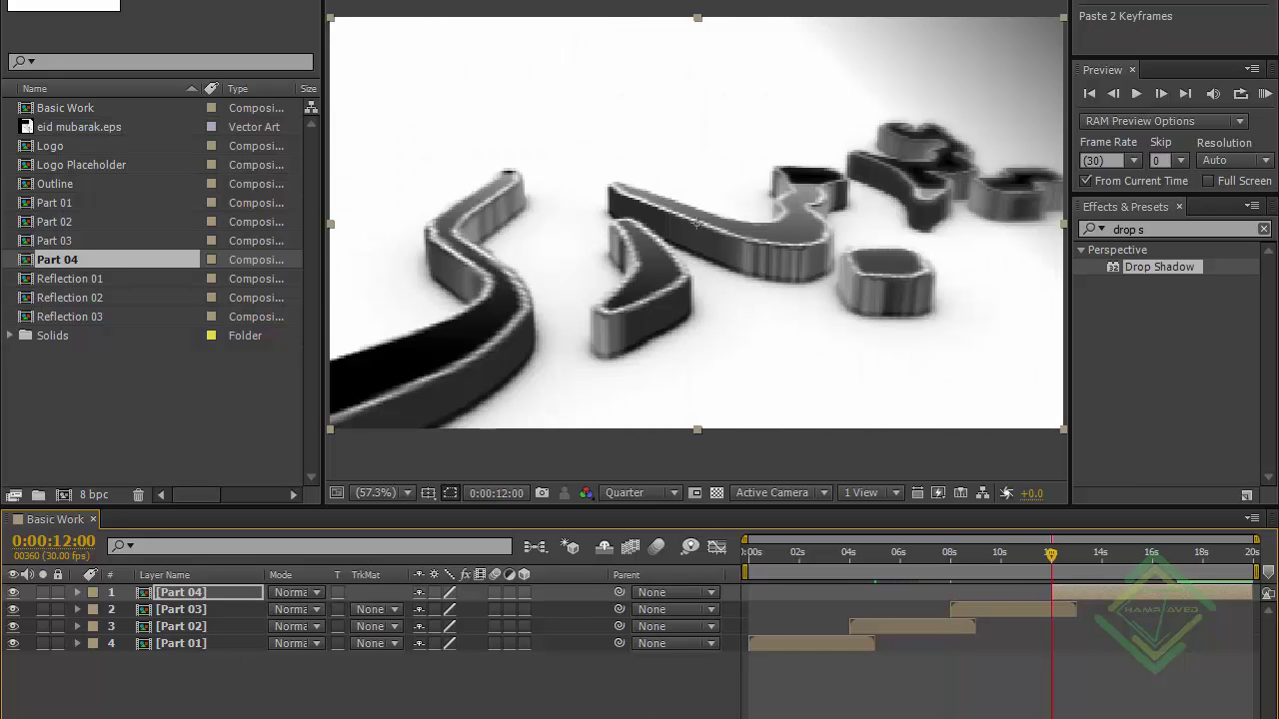
Create a new composition-sized solid layer in black (000000) above the Part layers.
key(ctrl+shift+a)
right_click(273, 498)
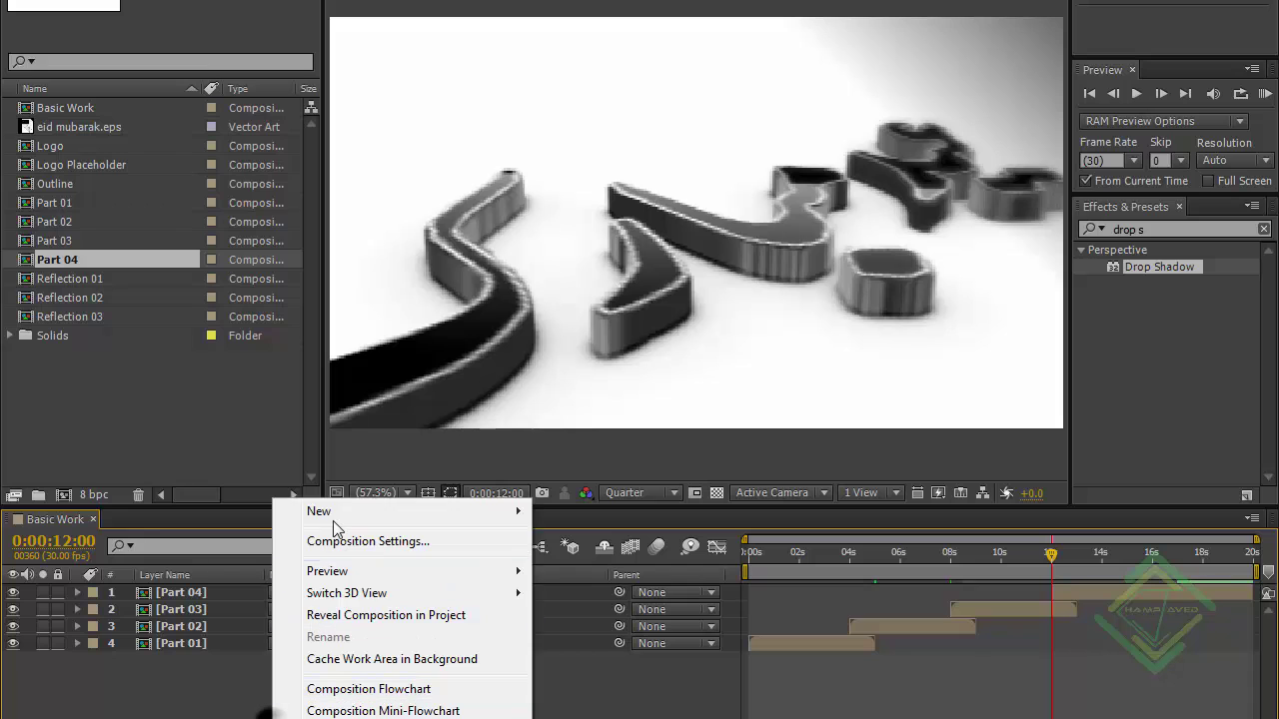
mouse_move(320, 511)
click(610, 563)
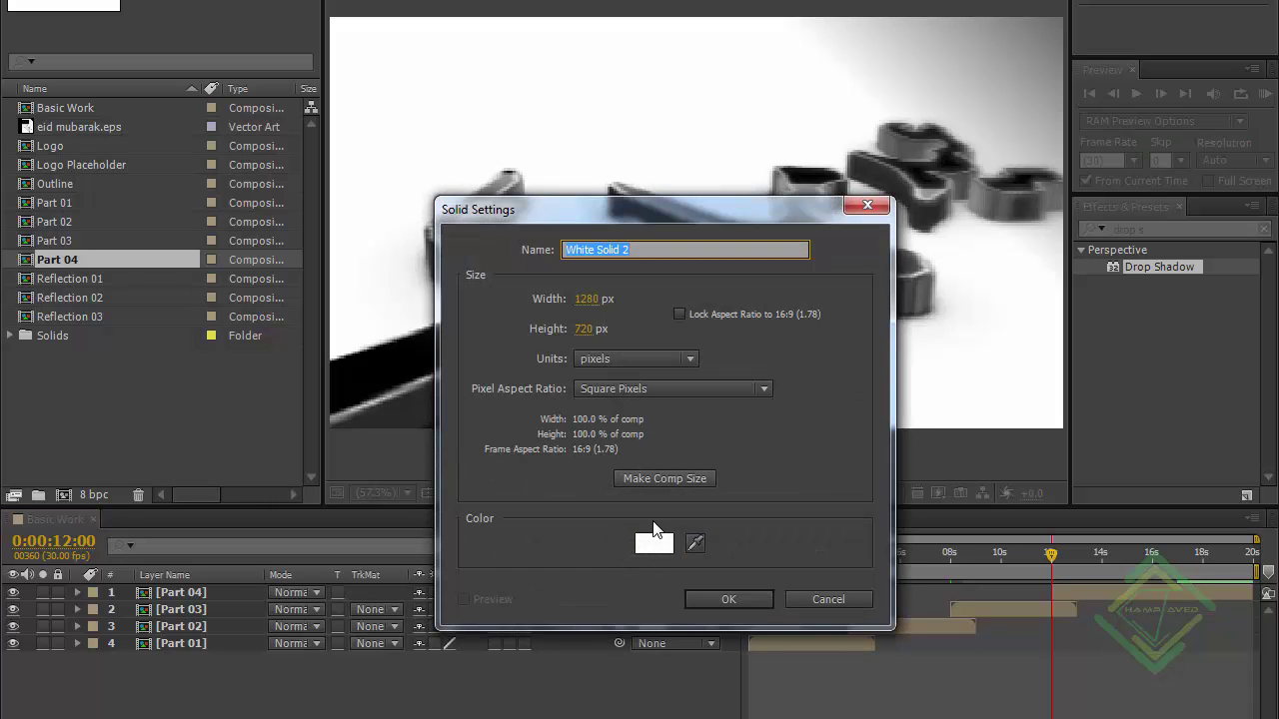
click(650, 533)
text(000000)
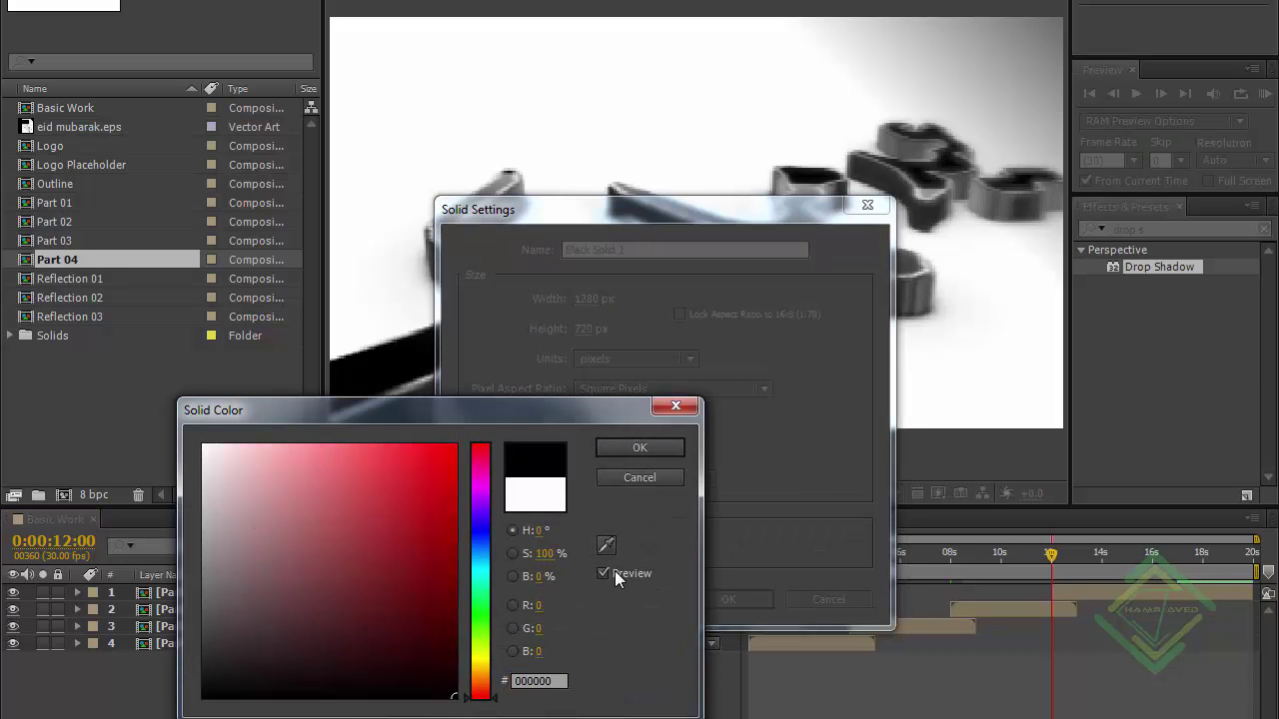
click(640, 450)
click(739, 600)
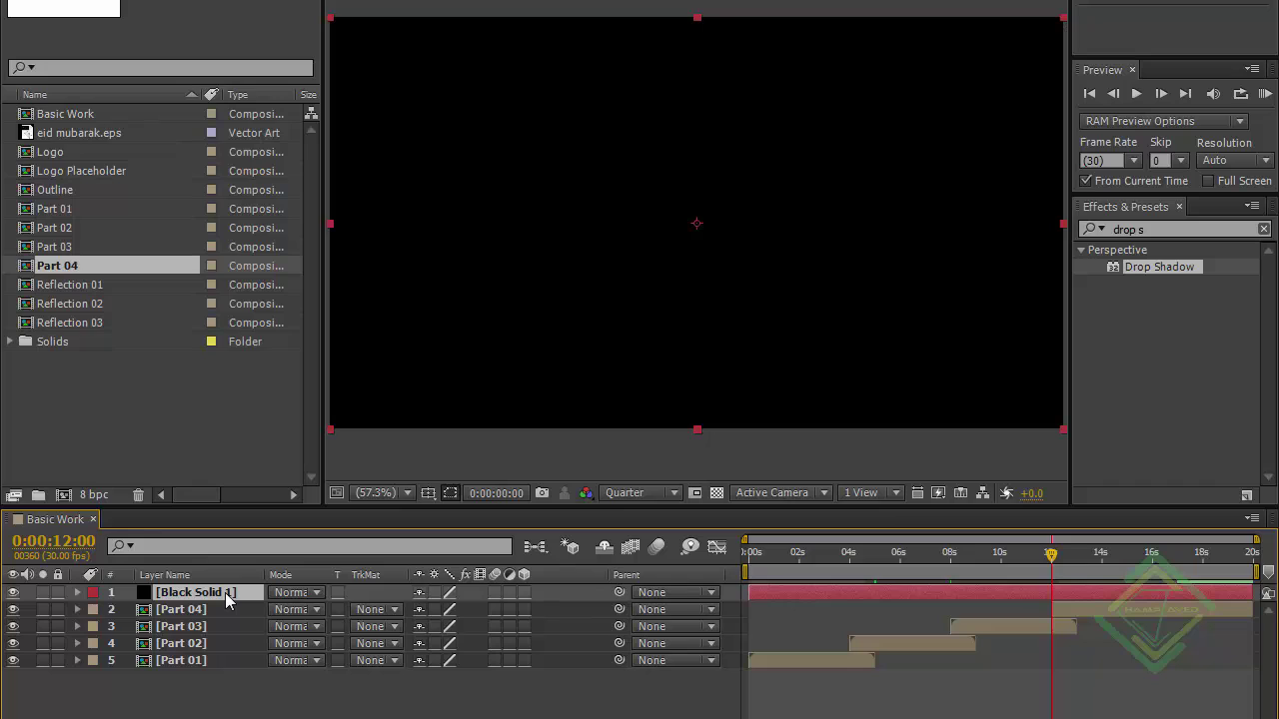
Start an Opacity animation on the black solid with a 100% keyframe at 0:00:00:00.
key(Home)
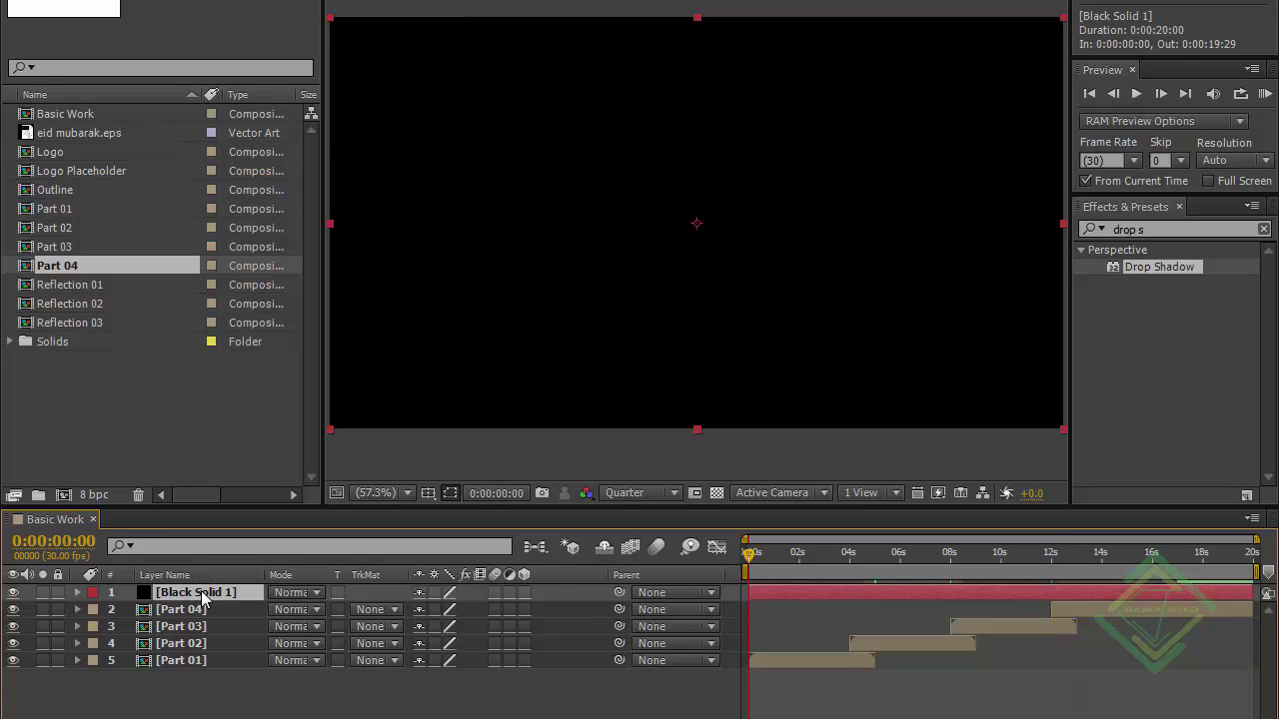
key(t)
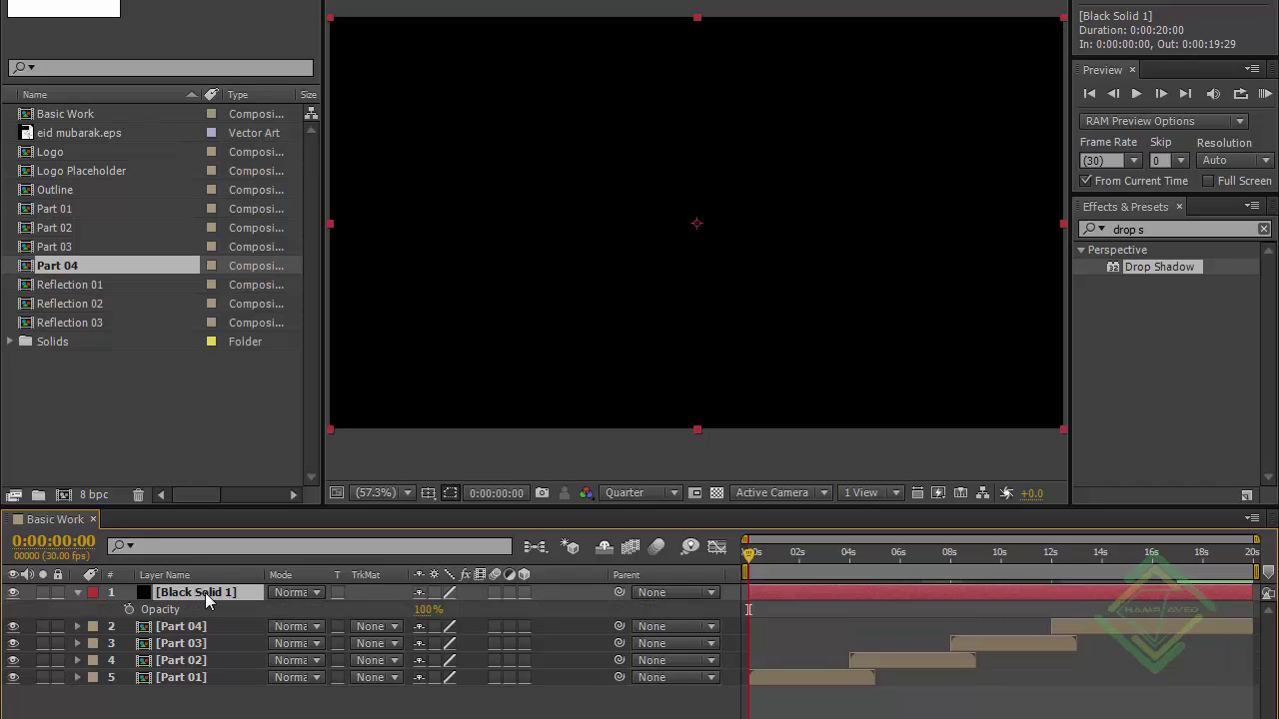
click(128, 608)
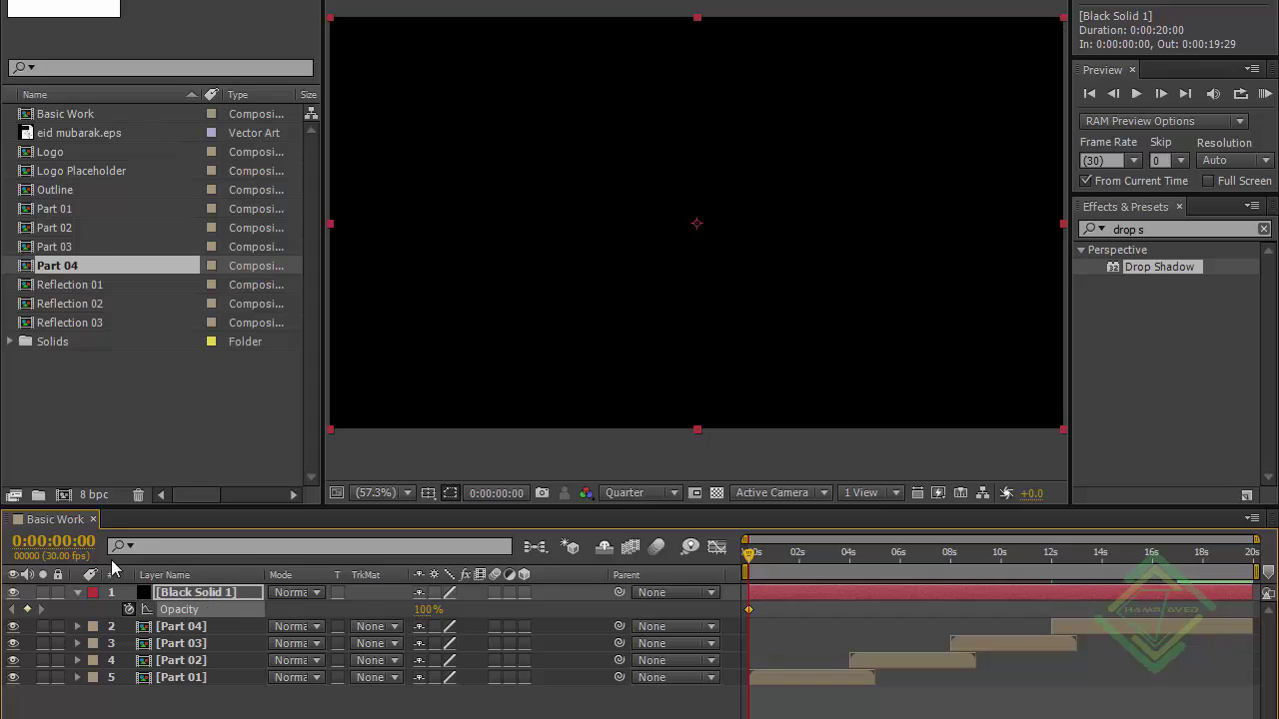
Add a 0% Opacity keyframe to the black solid at 0:00:00:15.
click(80, 541)
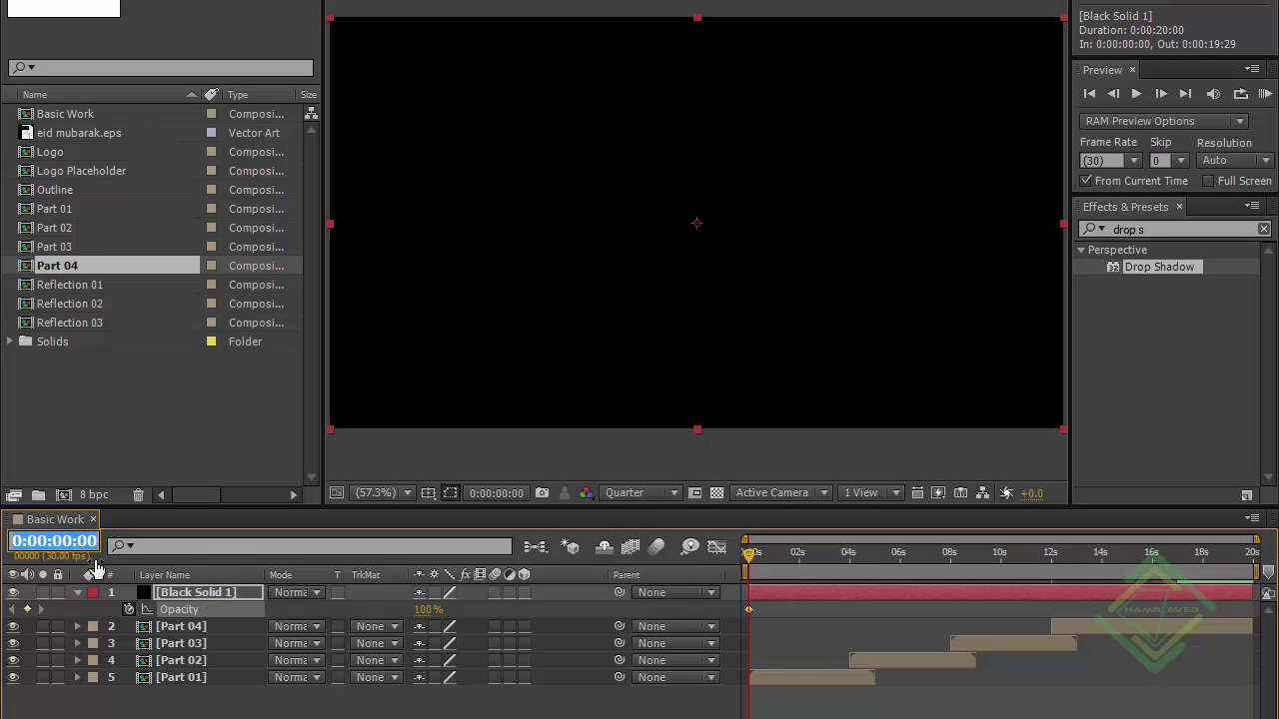
text(15)
key(Return)
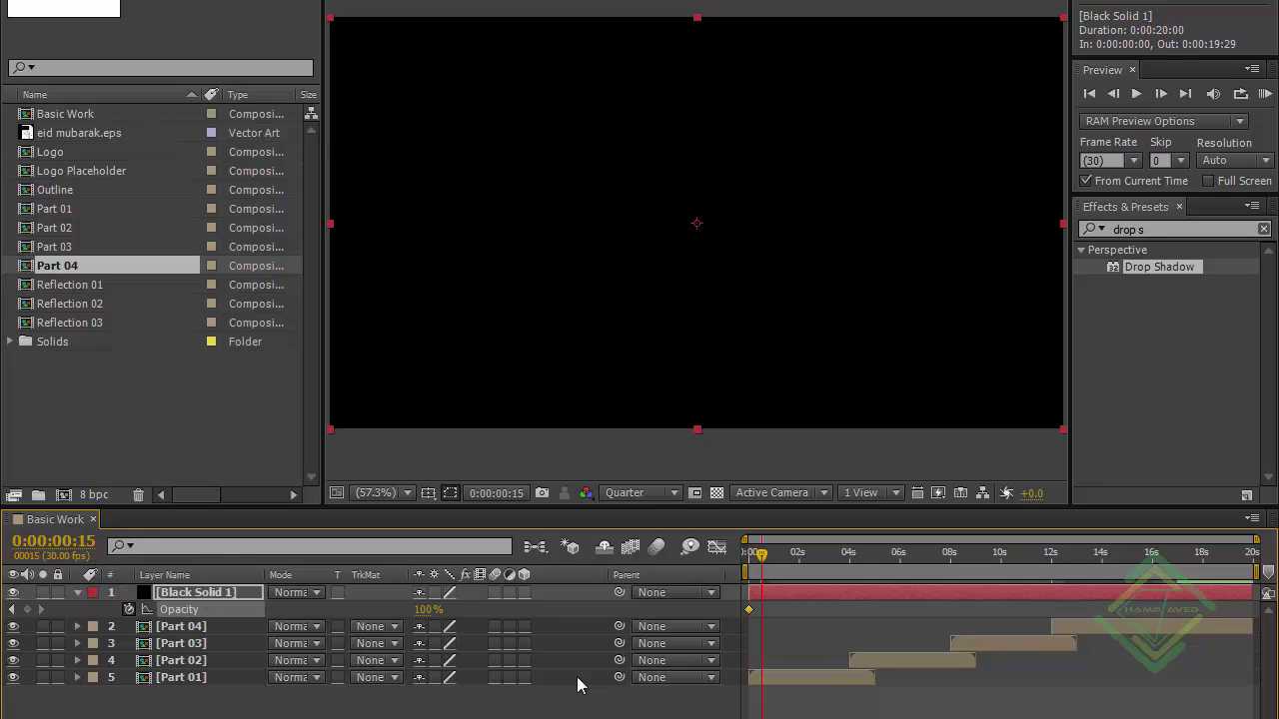
click(428, 609)
text(0)
key(Return)
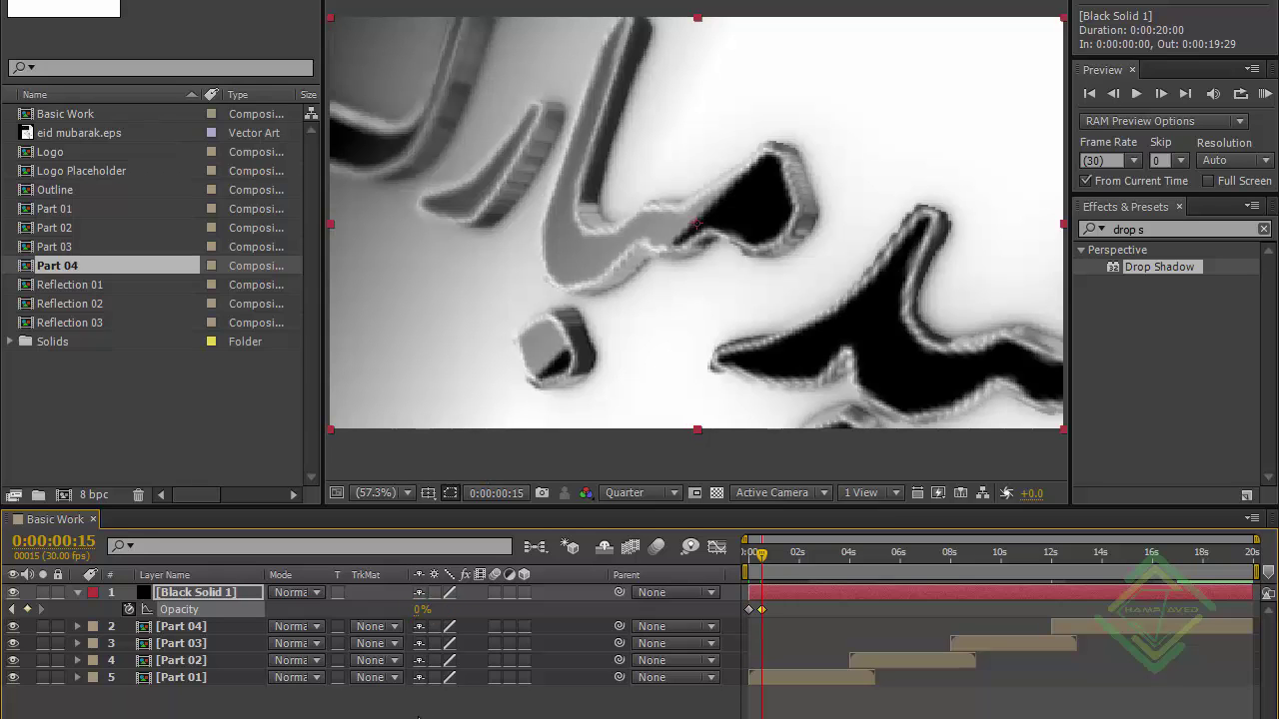
Add a 100% Opacity keyframe to the black solid at the composition's last frame, 0:00:19:29.
click(195, 593)
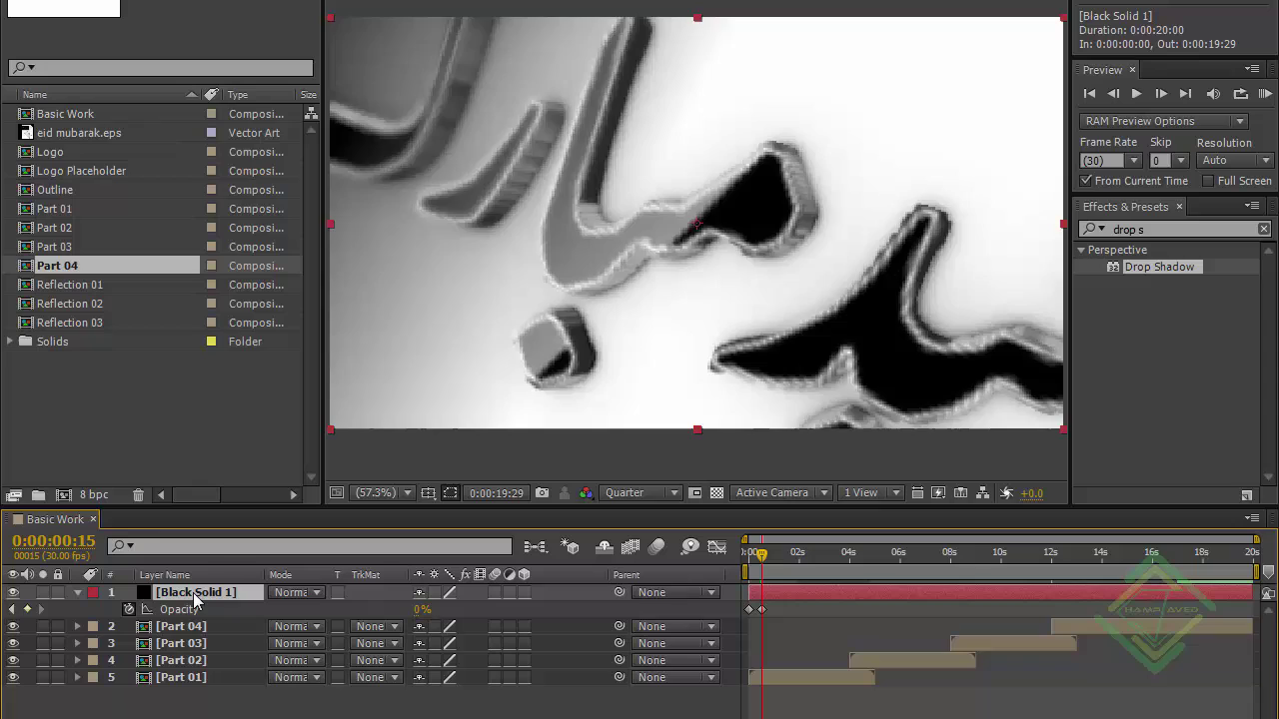
key(End)
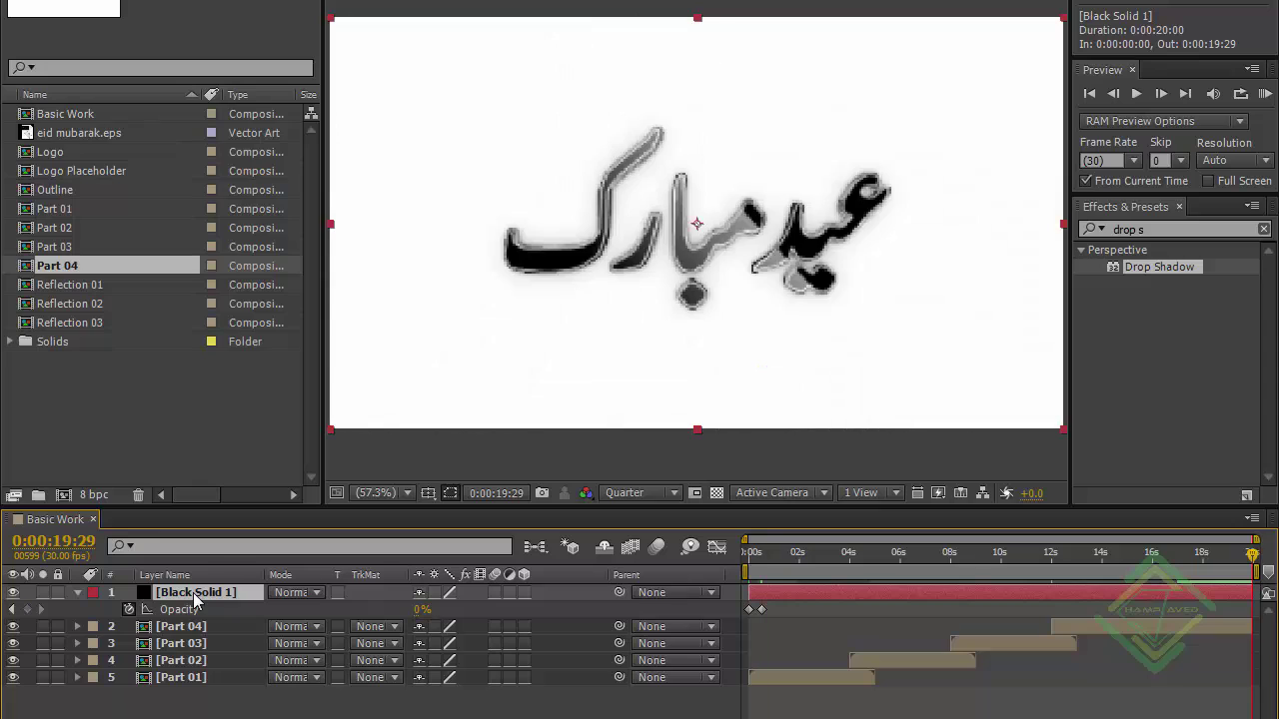
click(421, 610)
text(100)
key(Return)
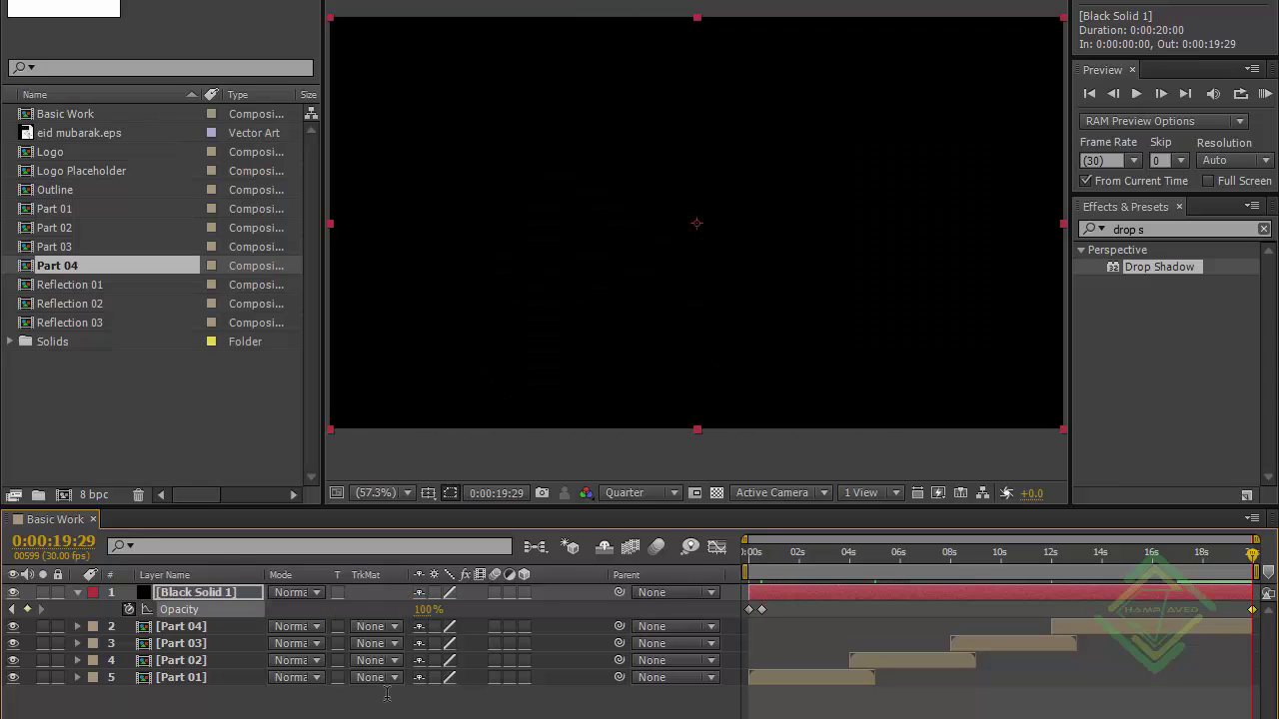
Add a 0% Opacity keyframe to the black solid at 0:00:19:15.
click(58, 541)
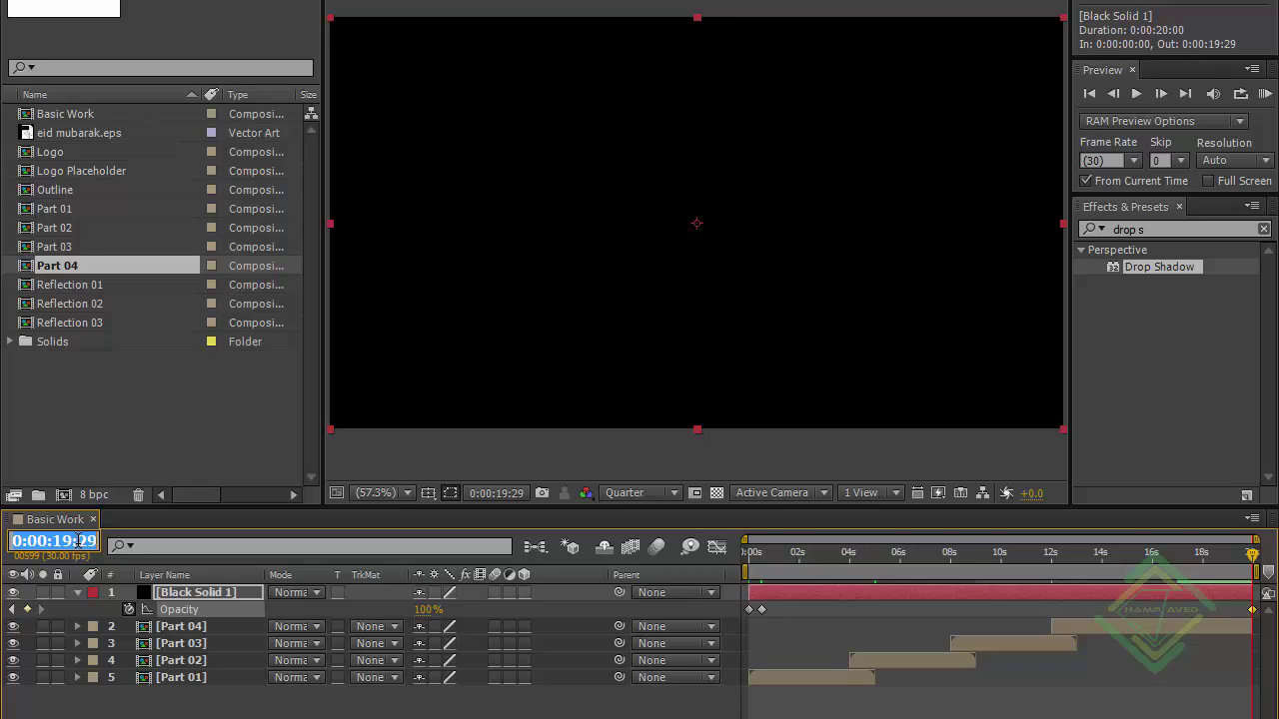
drag(78, 541, 119, 537)
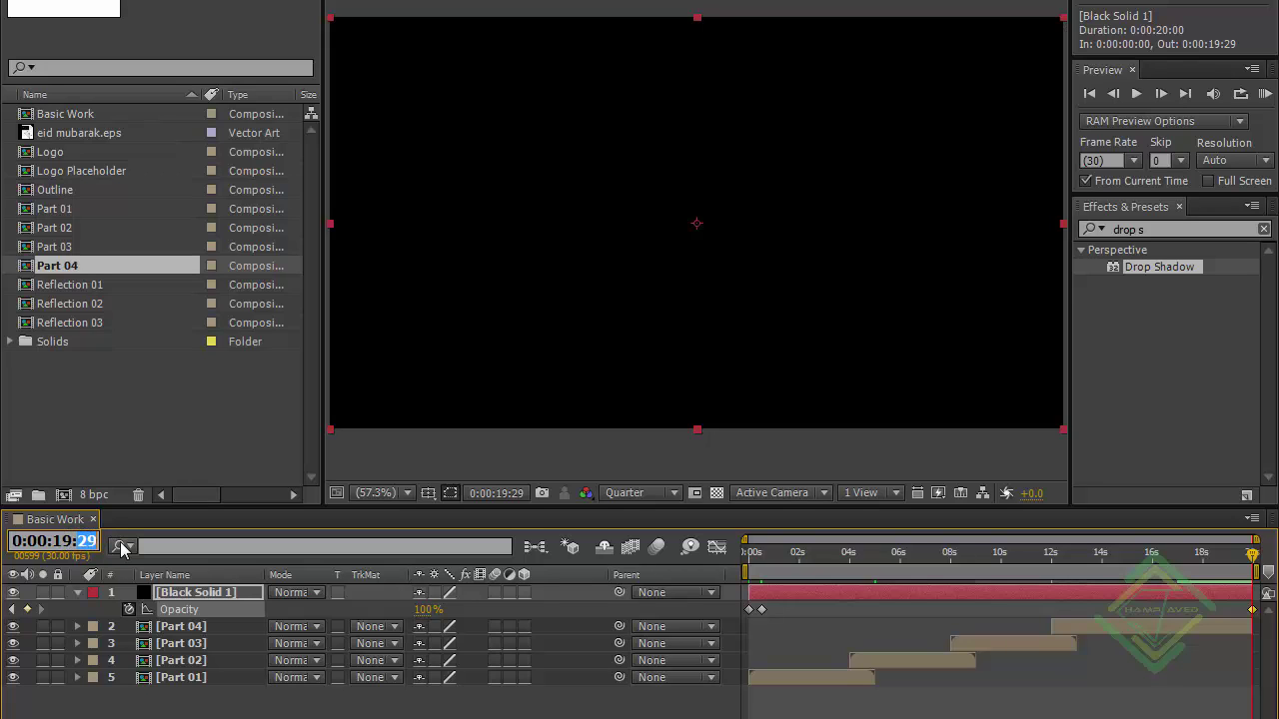
text(15)
key(Return)
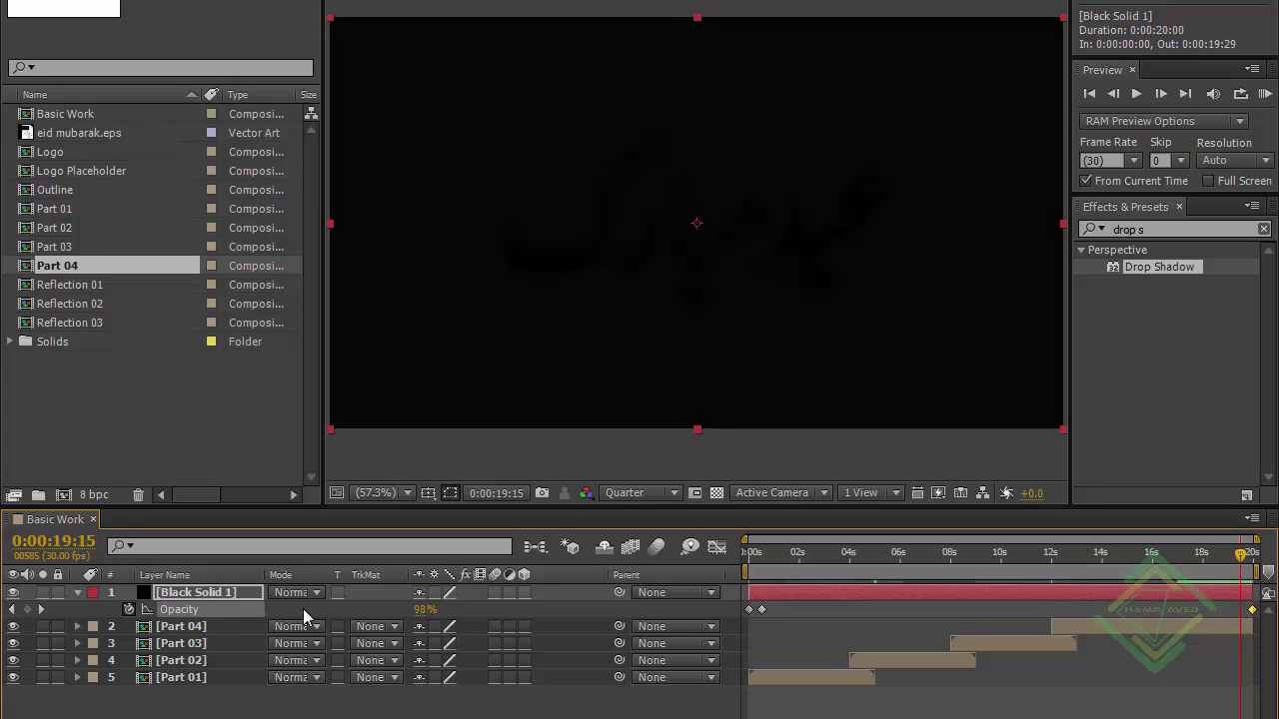
click(420, 610)
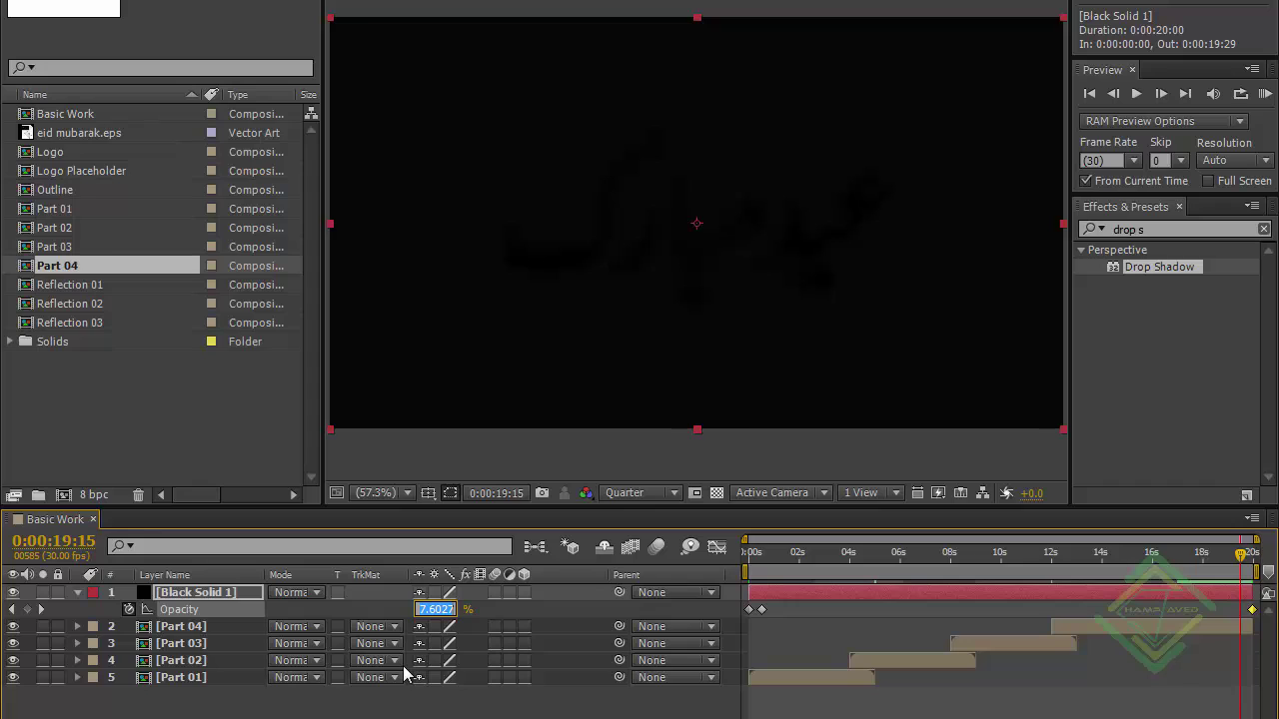
text(0)
key(Return)
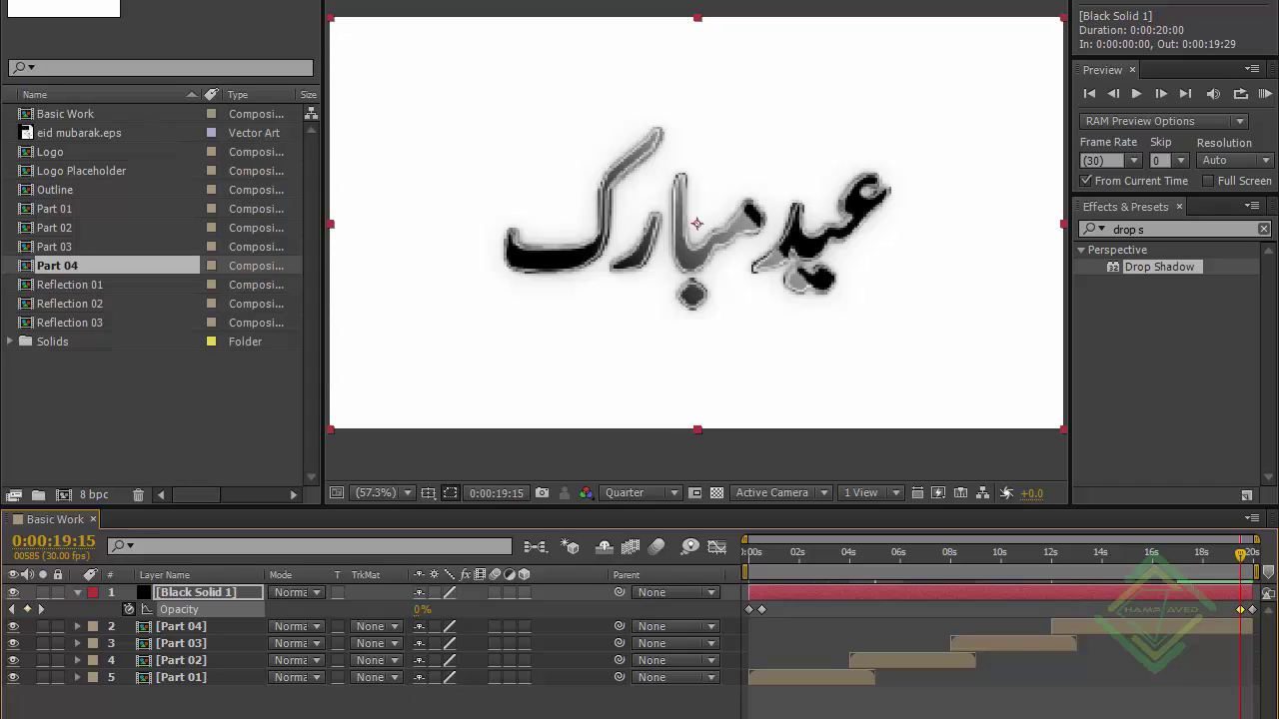
Apply Easy Ease Out to the black solid's Opacity keyframe at 0:00:19:15.
right_click(1240, 609)
click(1209, 682)
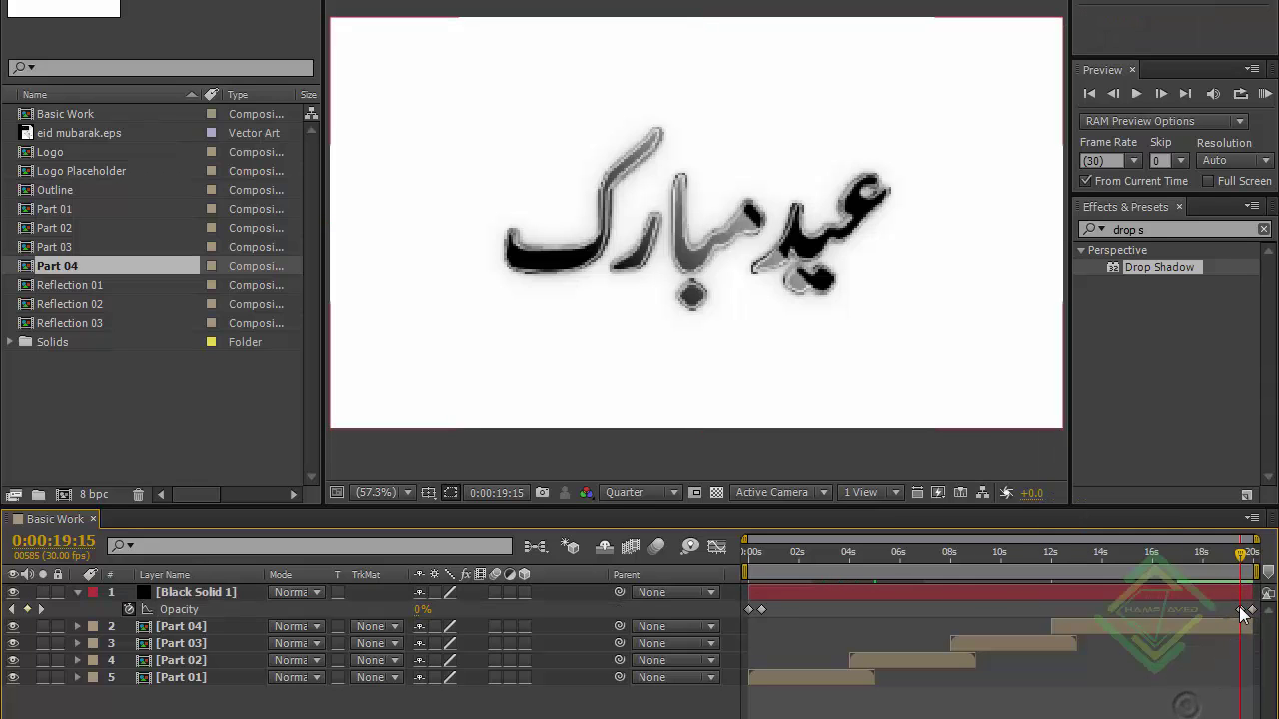
click(1239, 610)
right_click(1240, 609)
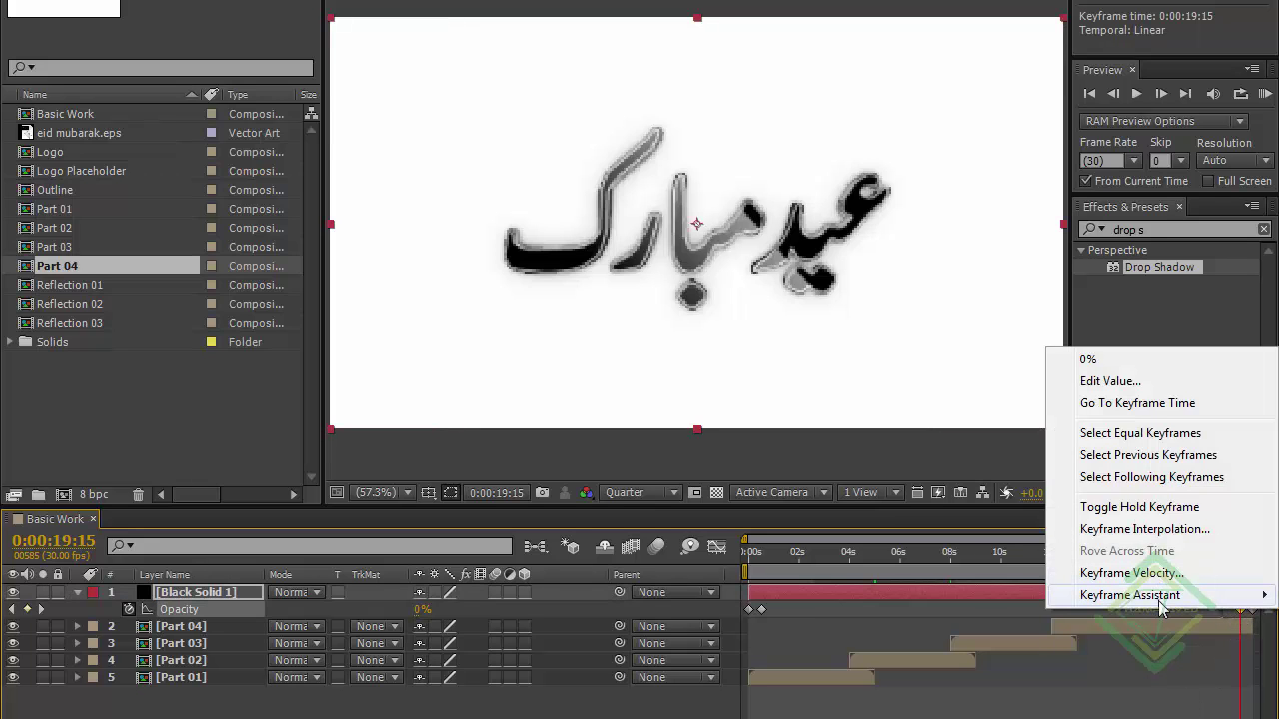
mouse_move(1161, 592)
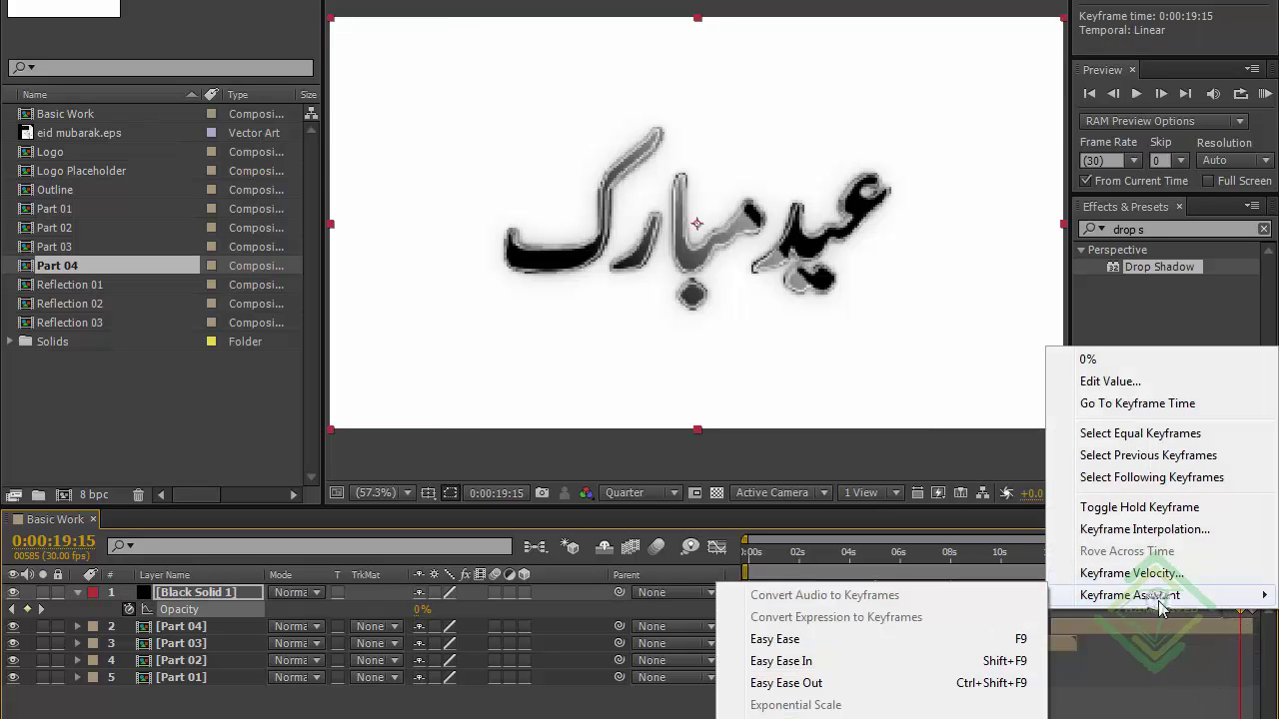
click(809, 683)
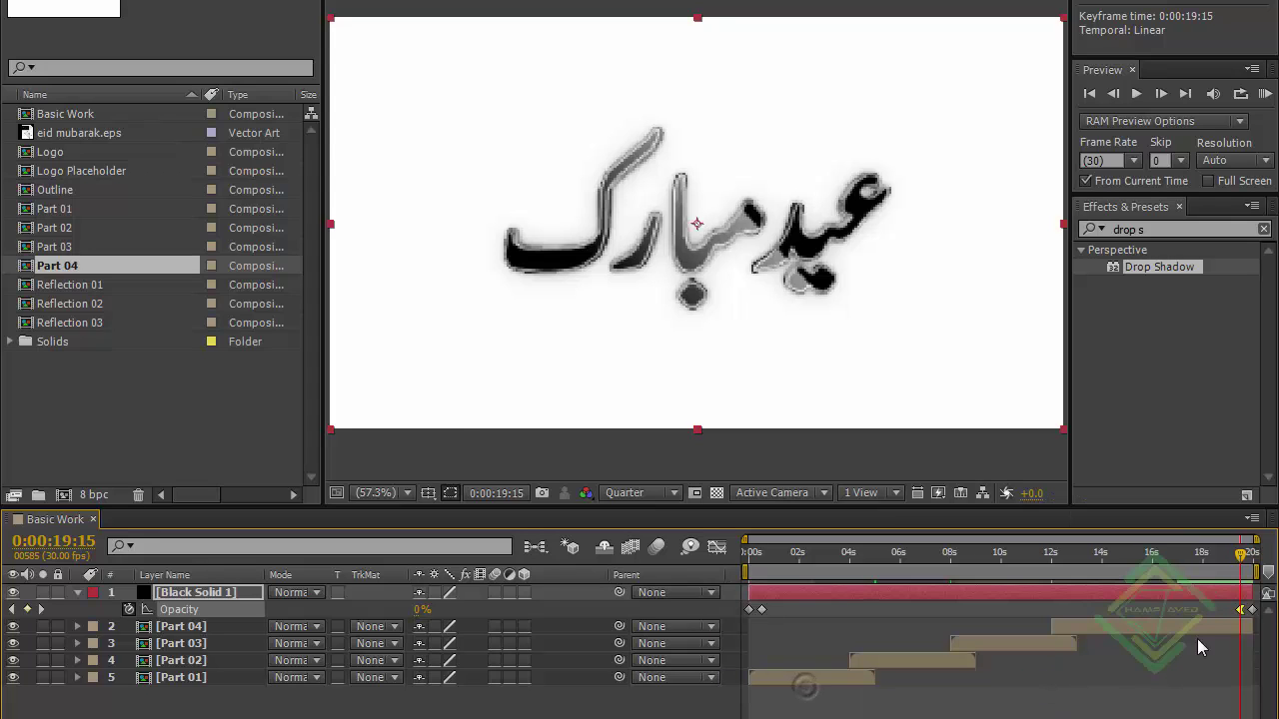
Apply Easy Ease In to the black solid's Opacity keyframe at 0:00:00:15 and collapse the layer's properties.
click(762, 608)
right_click(763, 609)
mouse_move(802, 598)
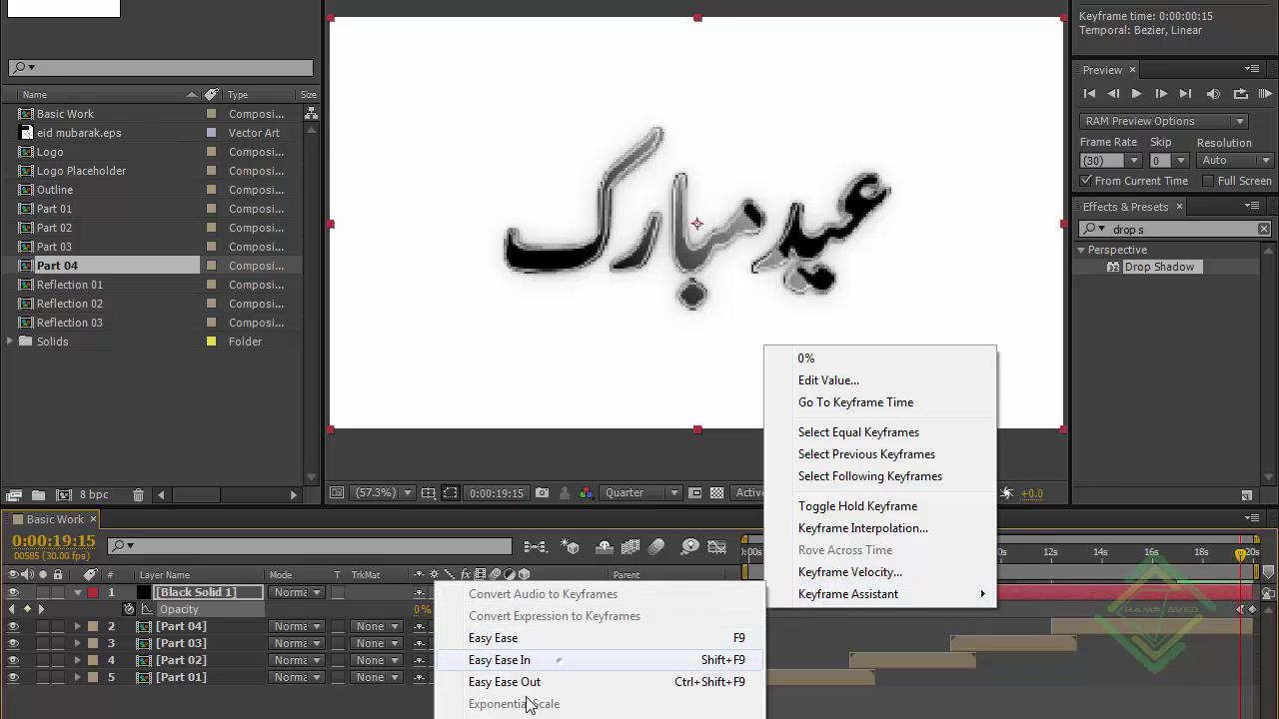
click(504, 660)
click(77, 593)
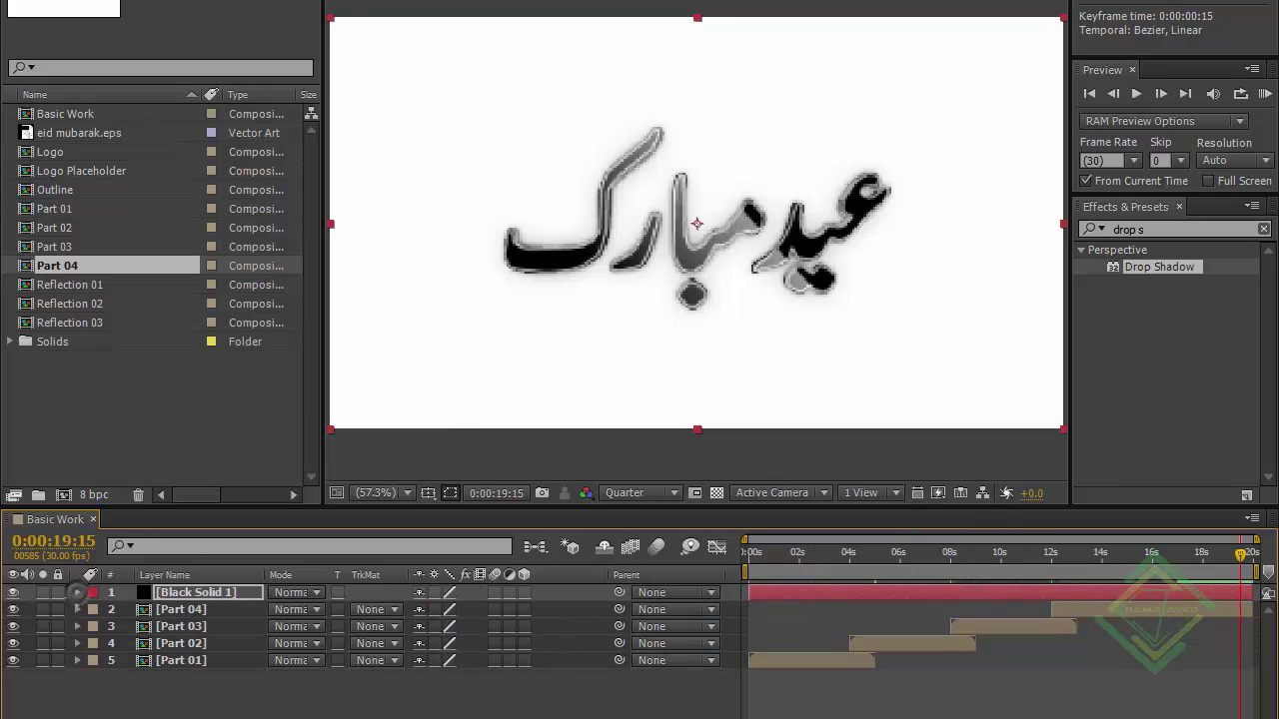
Scrub through the opening and closing seconds of Basic Work to check the fades from and to black.
click(772, 561)
drag(786, 561, 807, 560)
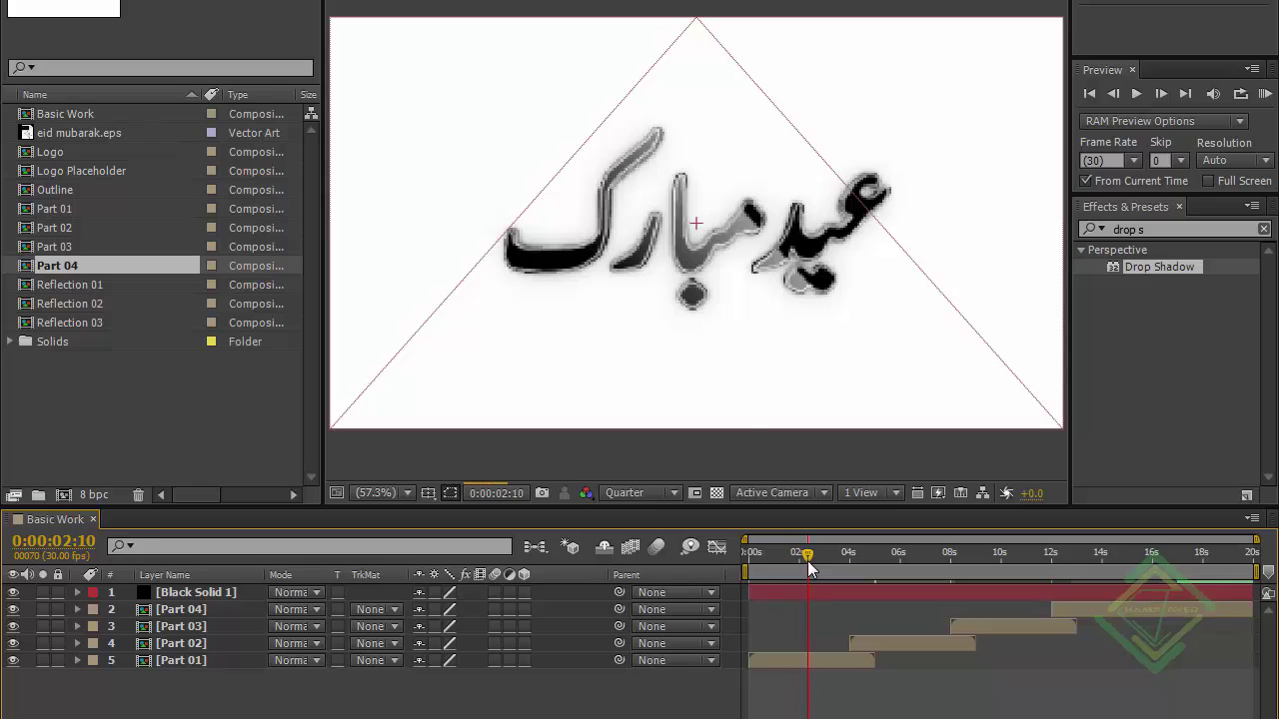
click(745, 564)
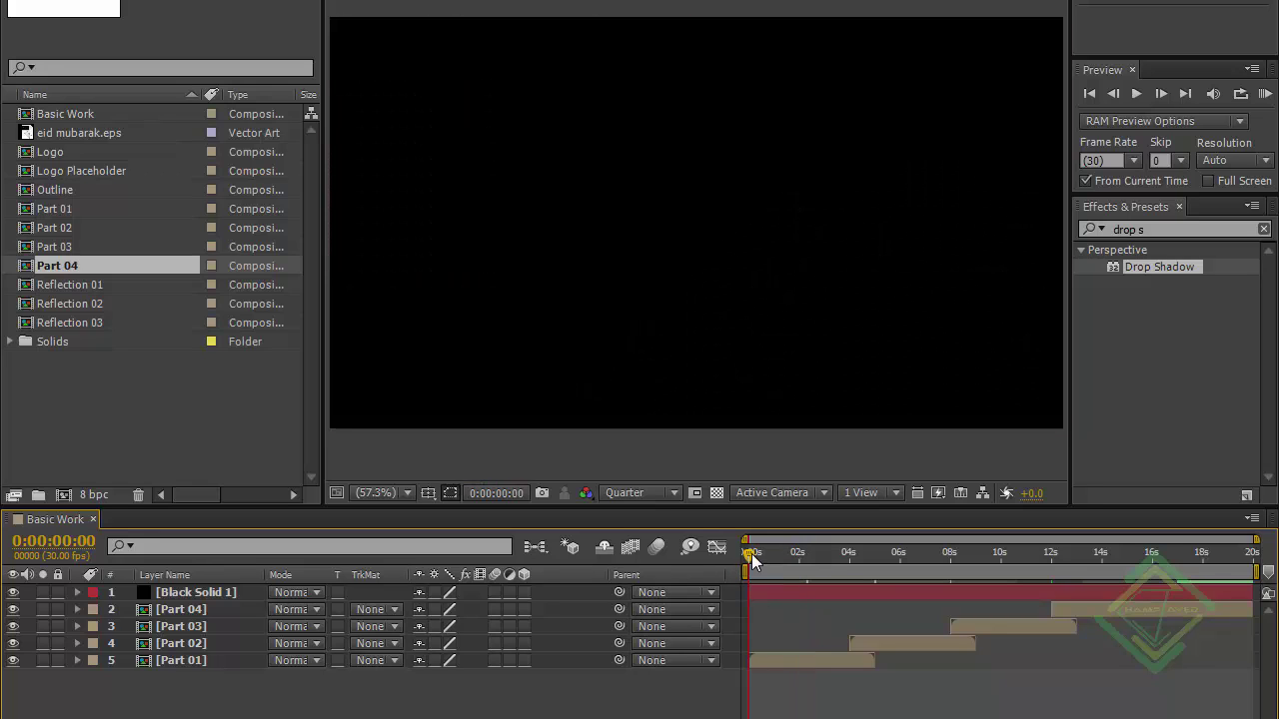
drag(751, 554, 788, 557)
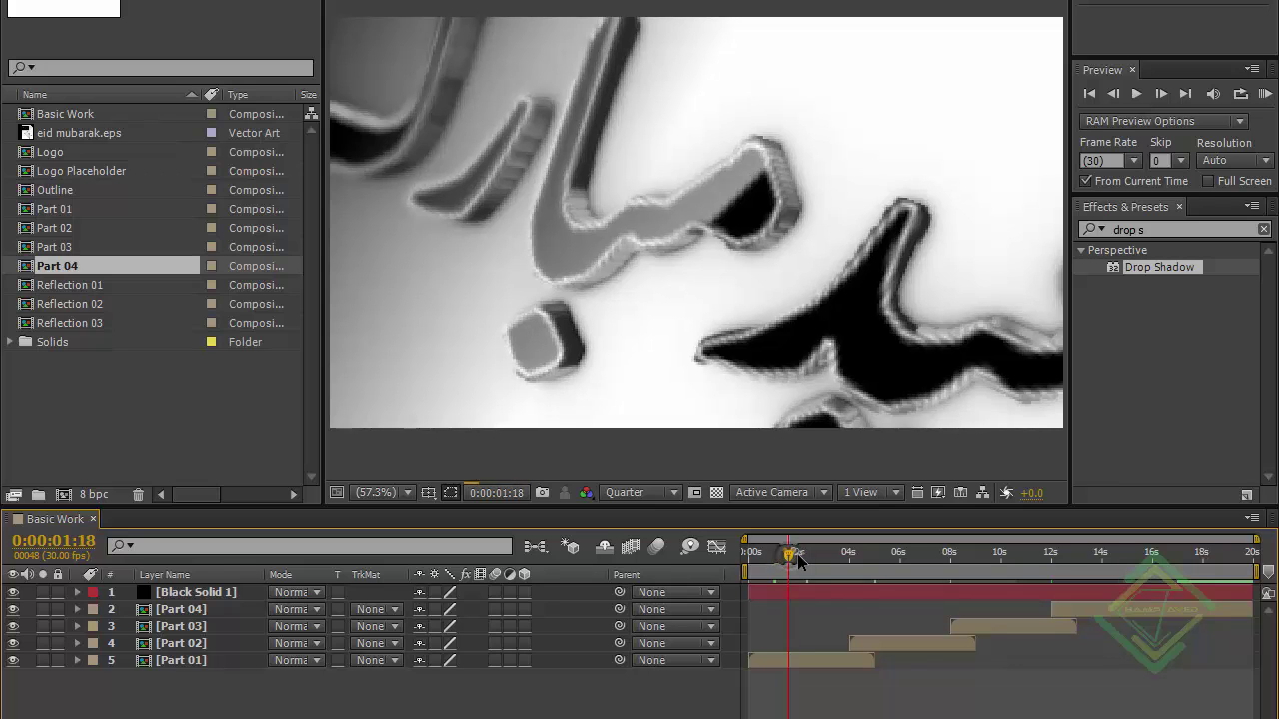
click(759, 556)
click(776, 556)
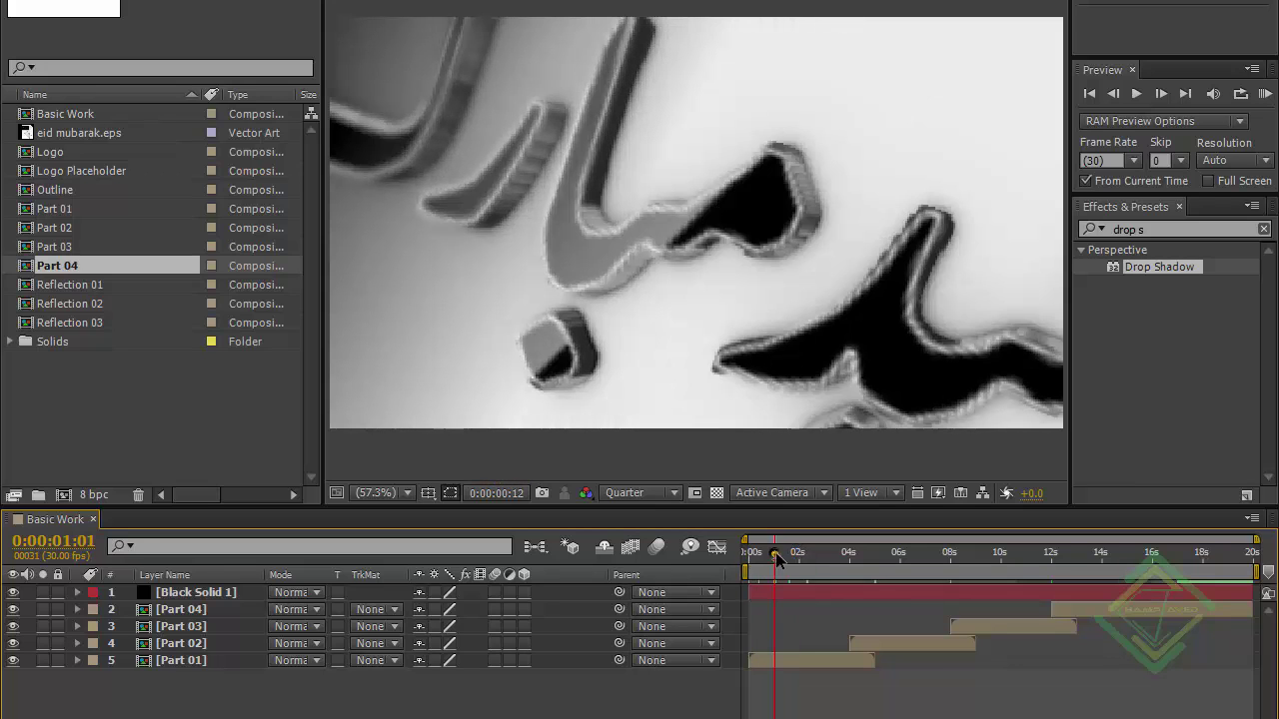
drag(1153, 554, 1258, 562)
drag(743, 561, 782, 562)
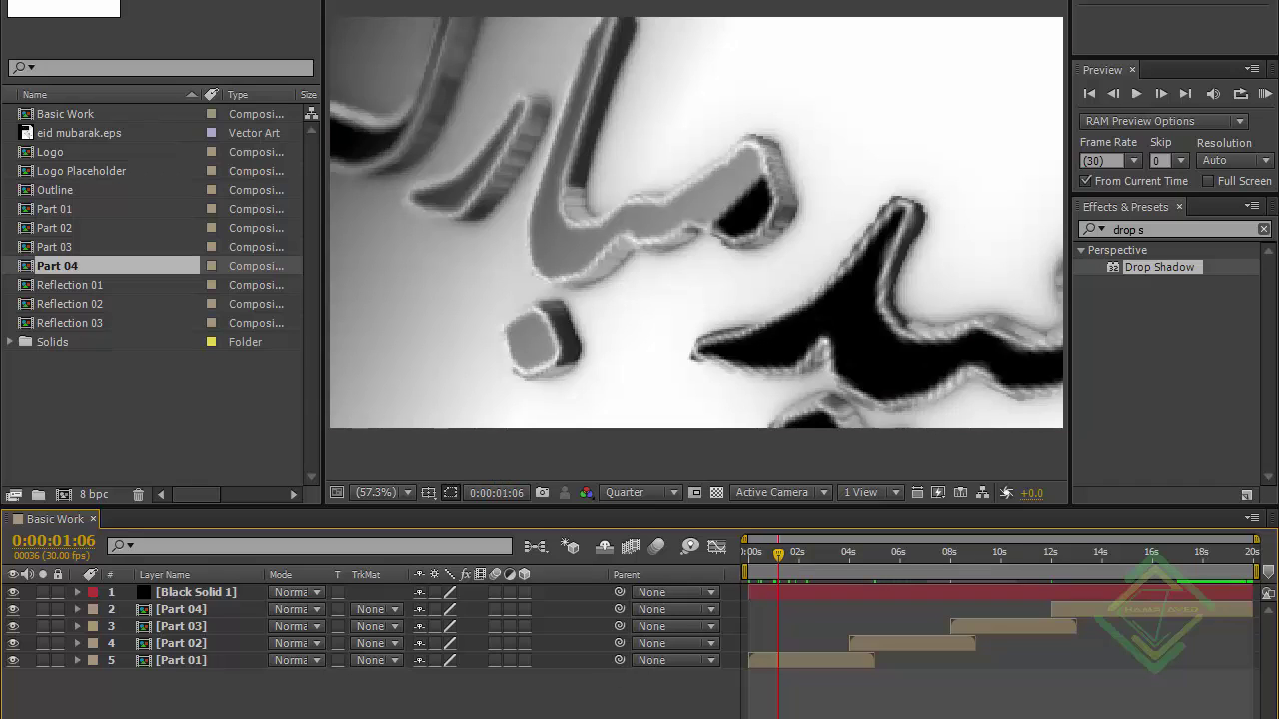
Set the composition preview resolution to Full.
click(657, 492)
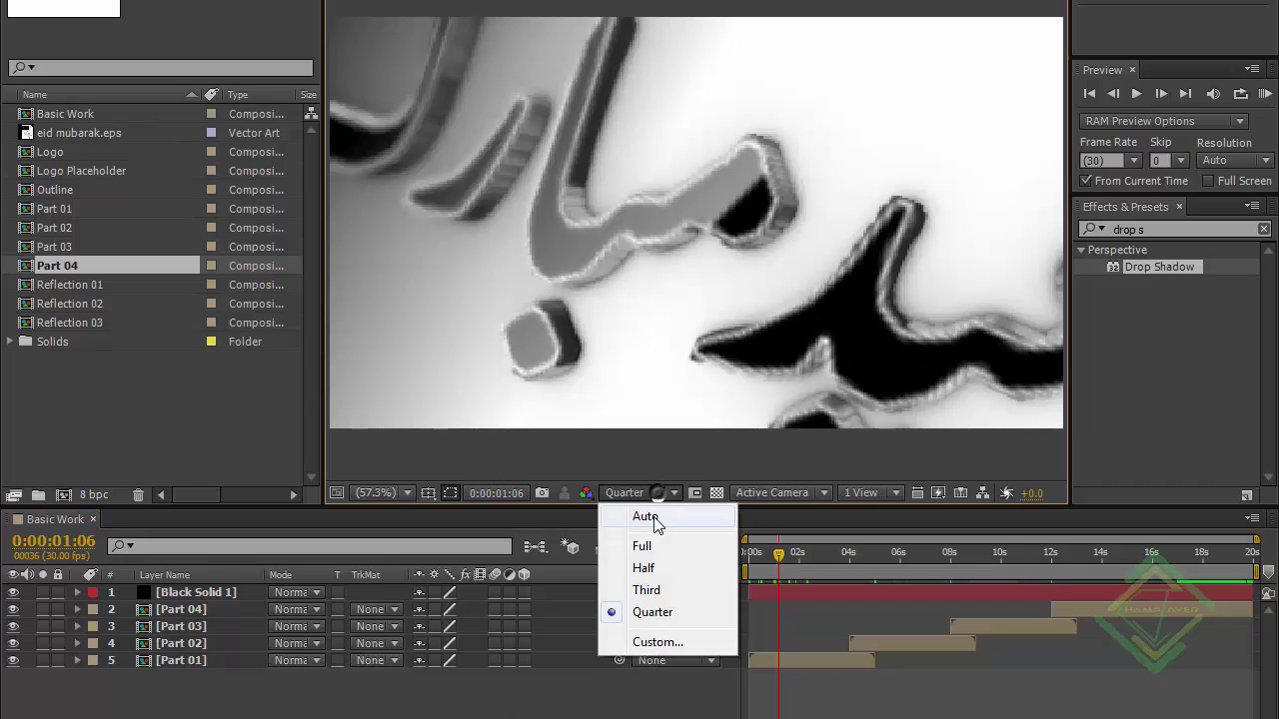
click(644, 542)
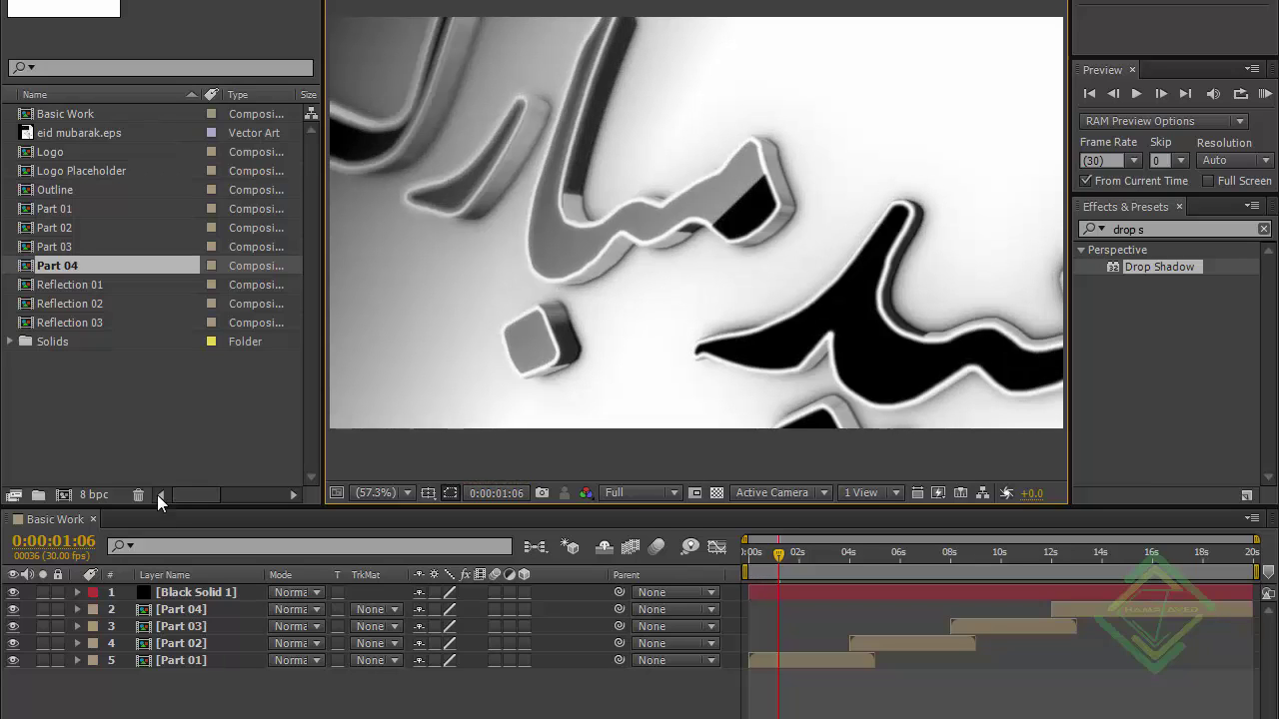
Open the Part 01–04 compositions, enable motion blur in each, close them and return to Basic Work with nothing selected.
click(191, 612)
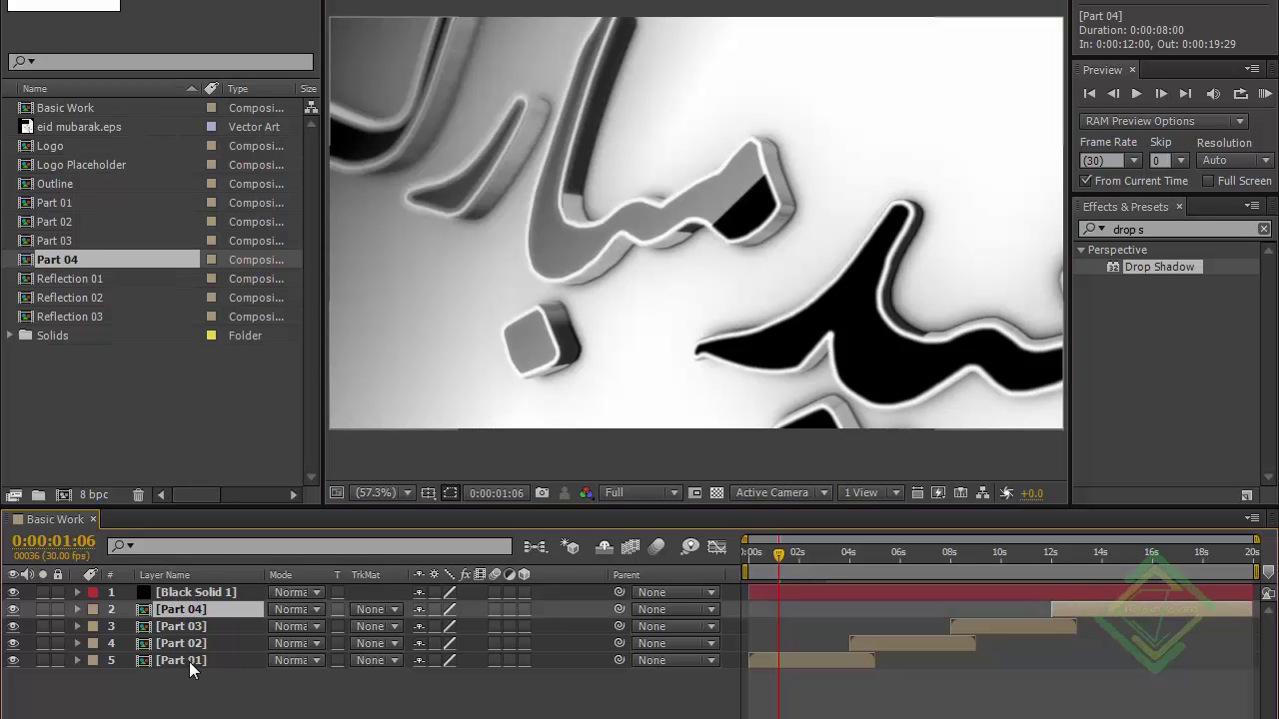
shift+click(187, 661)
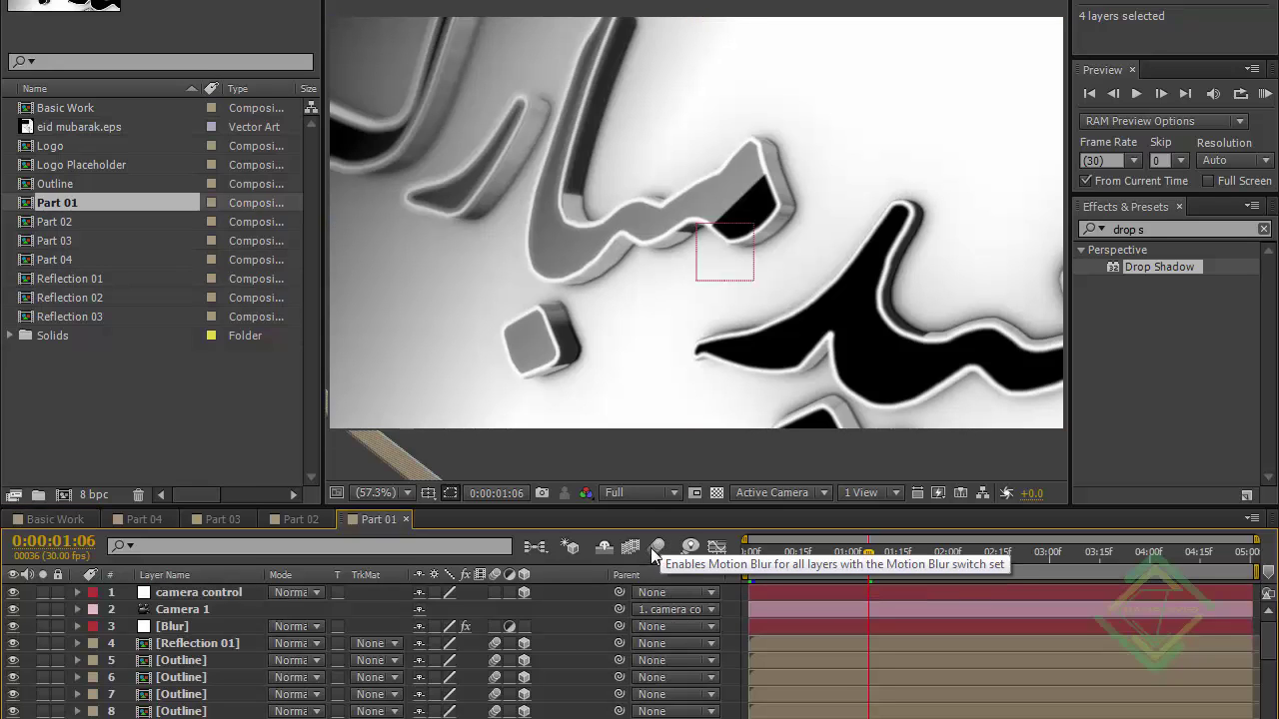
click(652, 545)
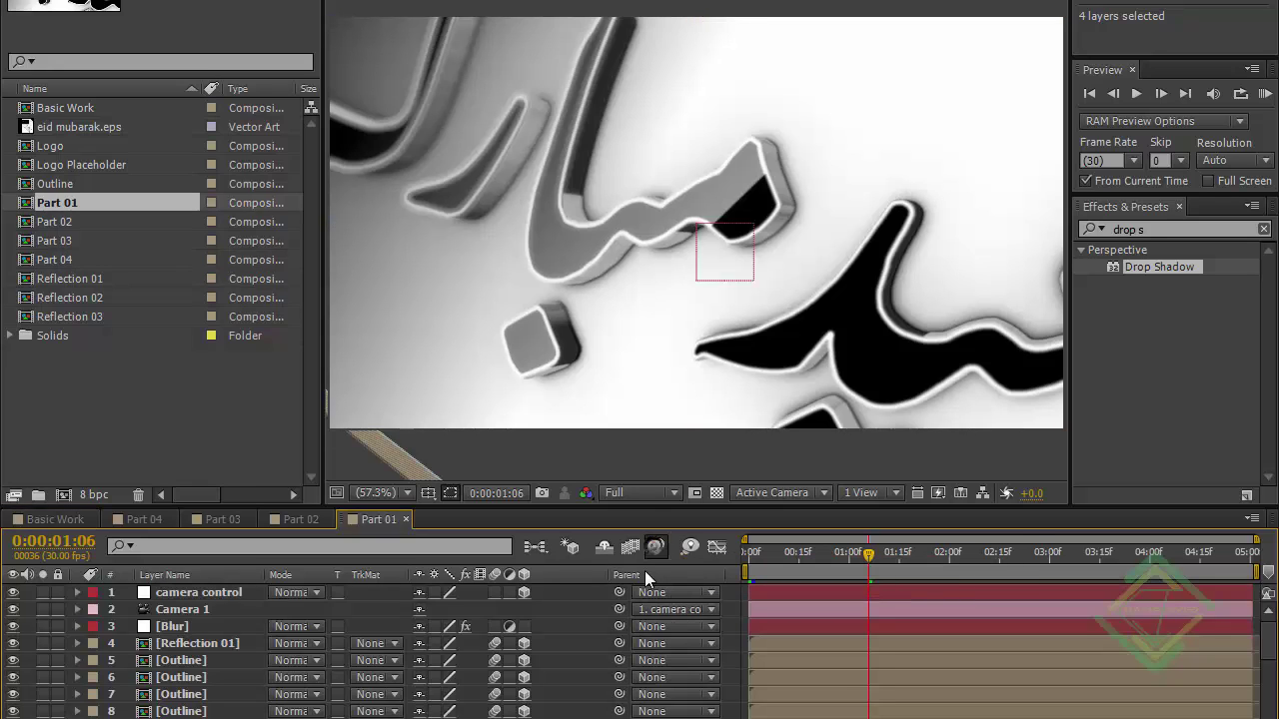
click(405, 519)
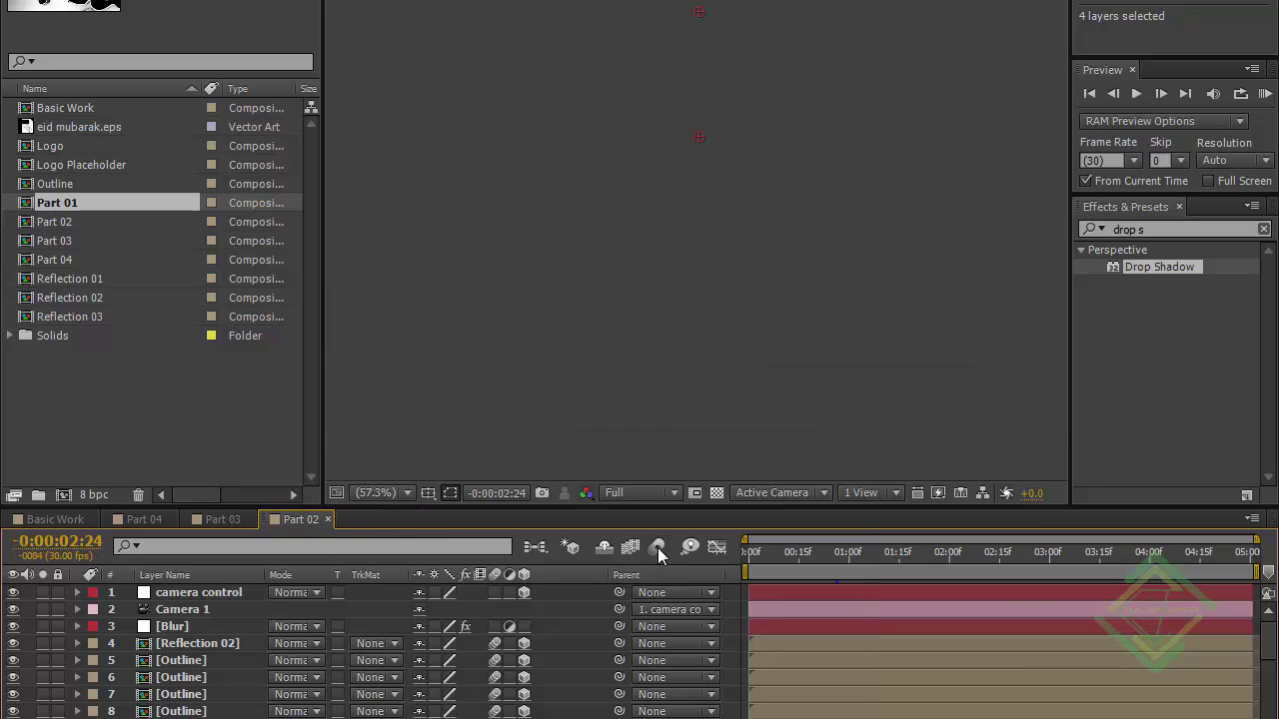
click(327, 519)
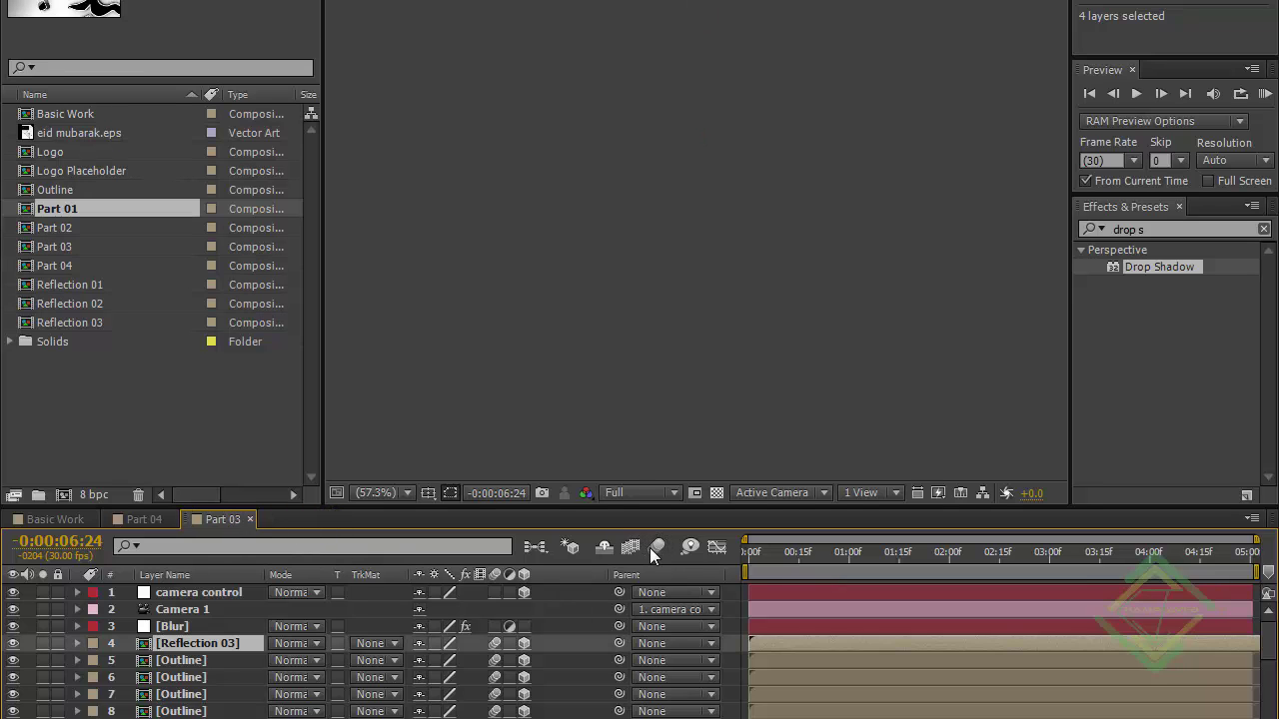
click(251, 520)
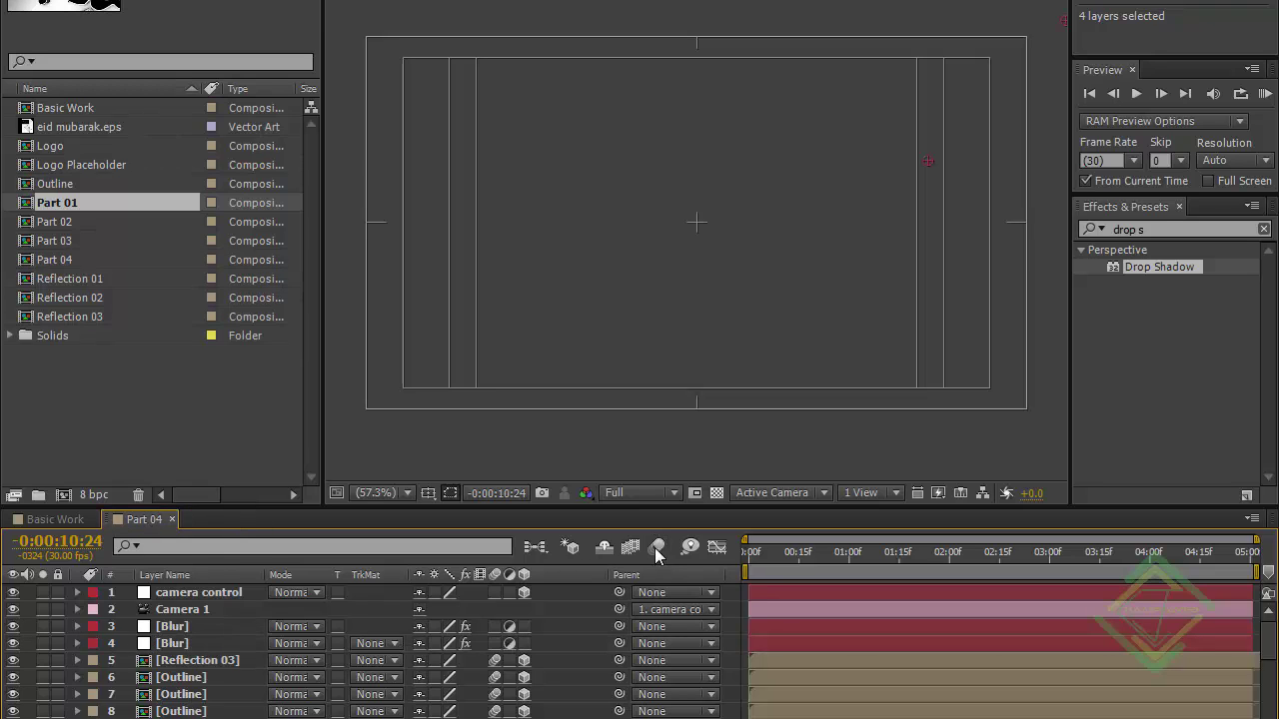
click(175, 519)
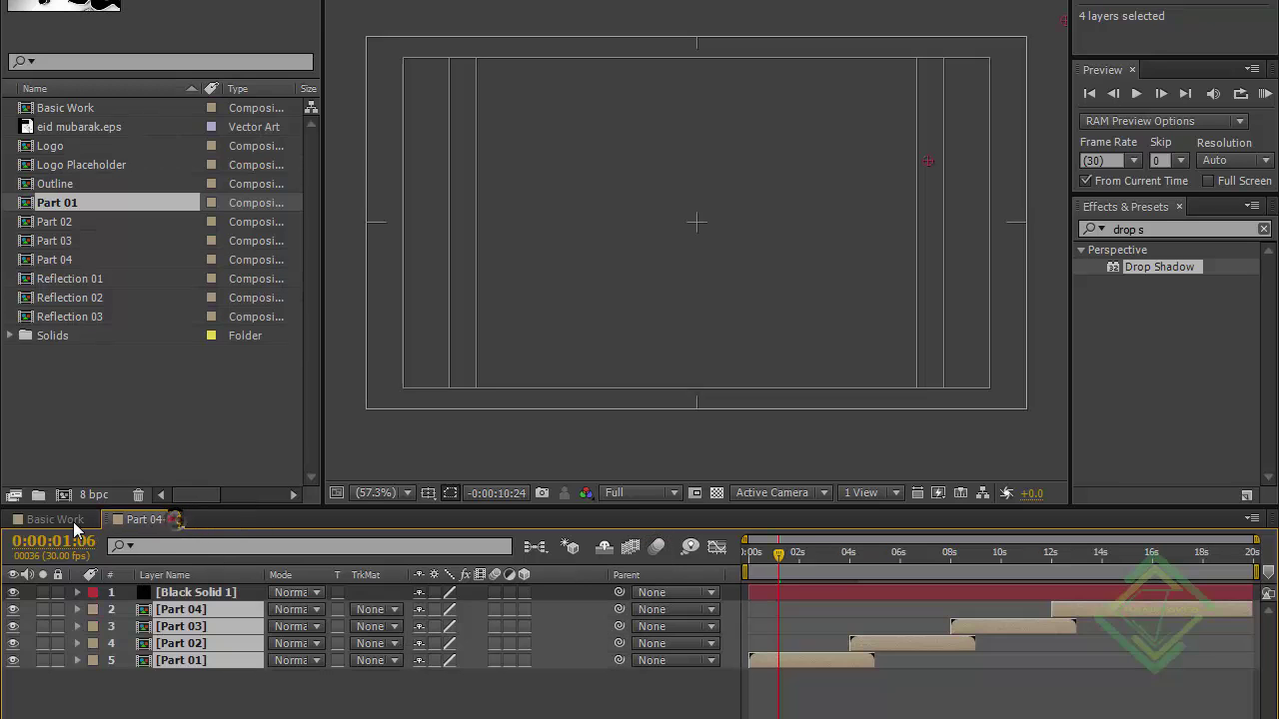
click(75, 523)
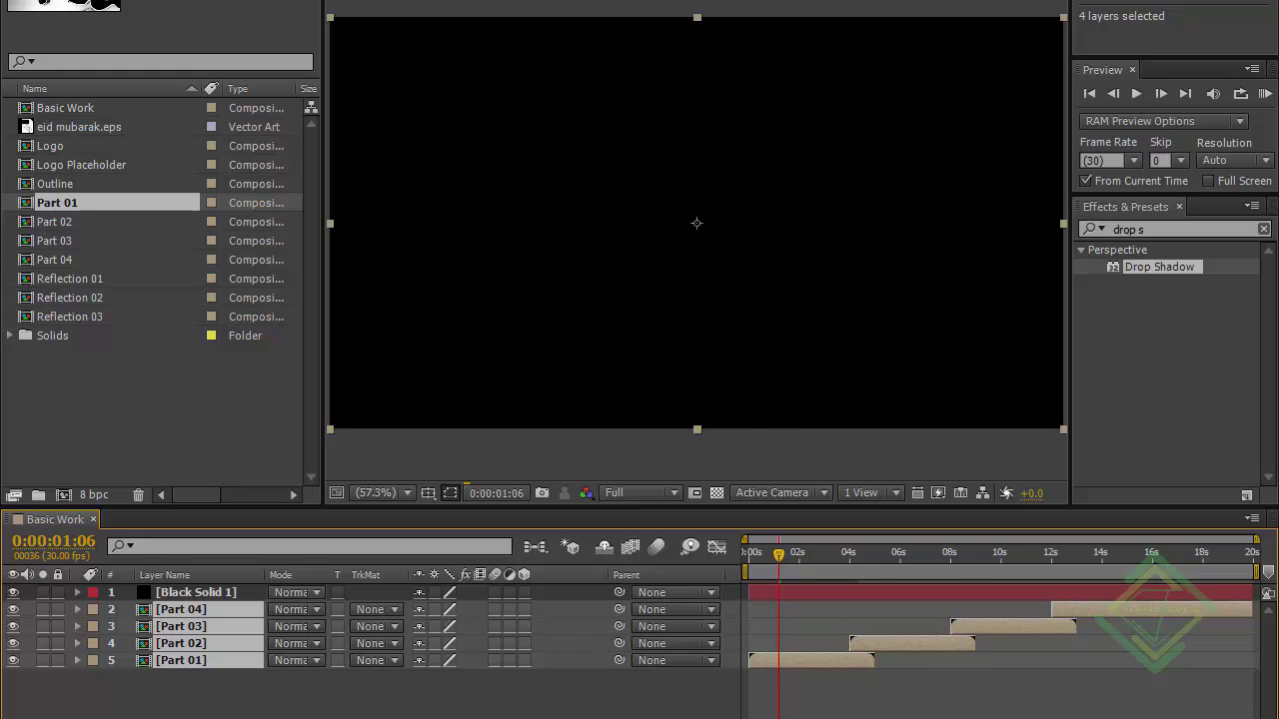
key(F2)
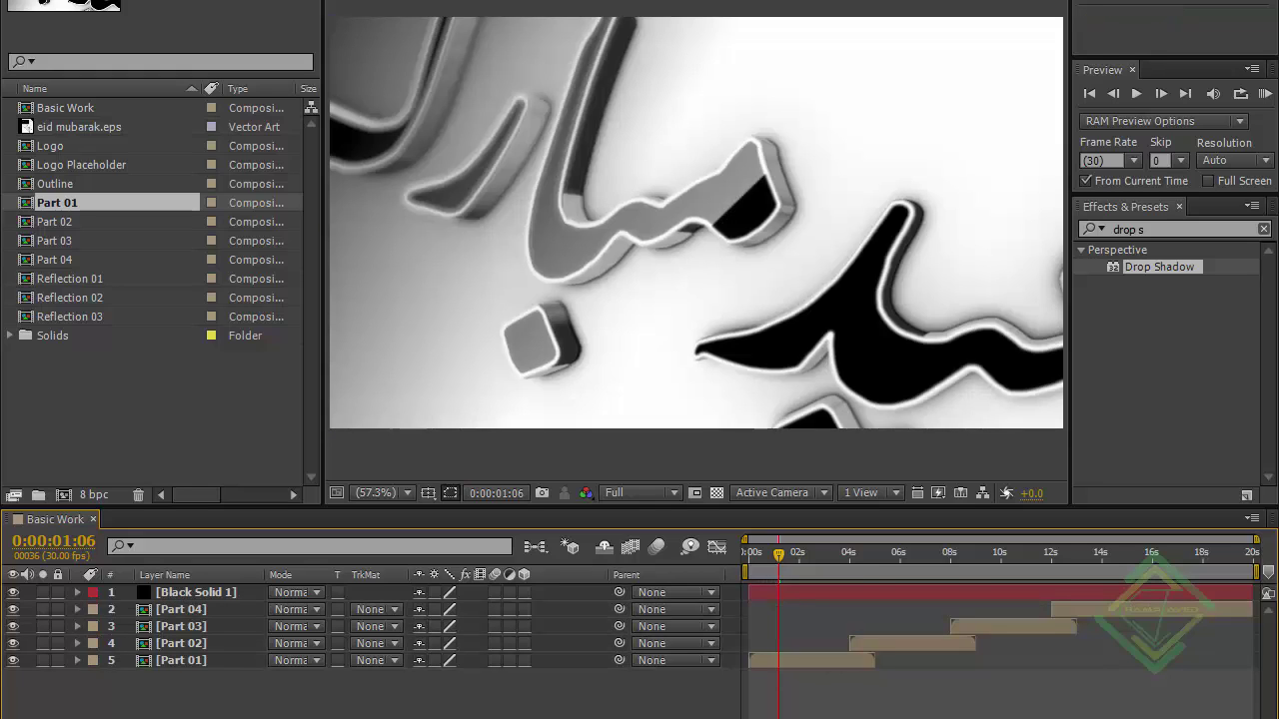
Create a new project folder named Pre comps.
click(117, 432)
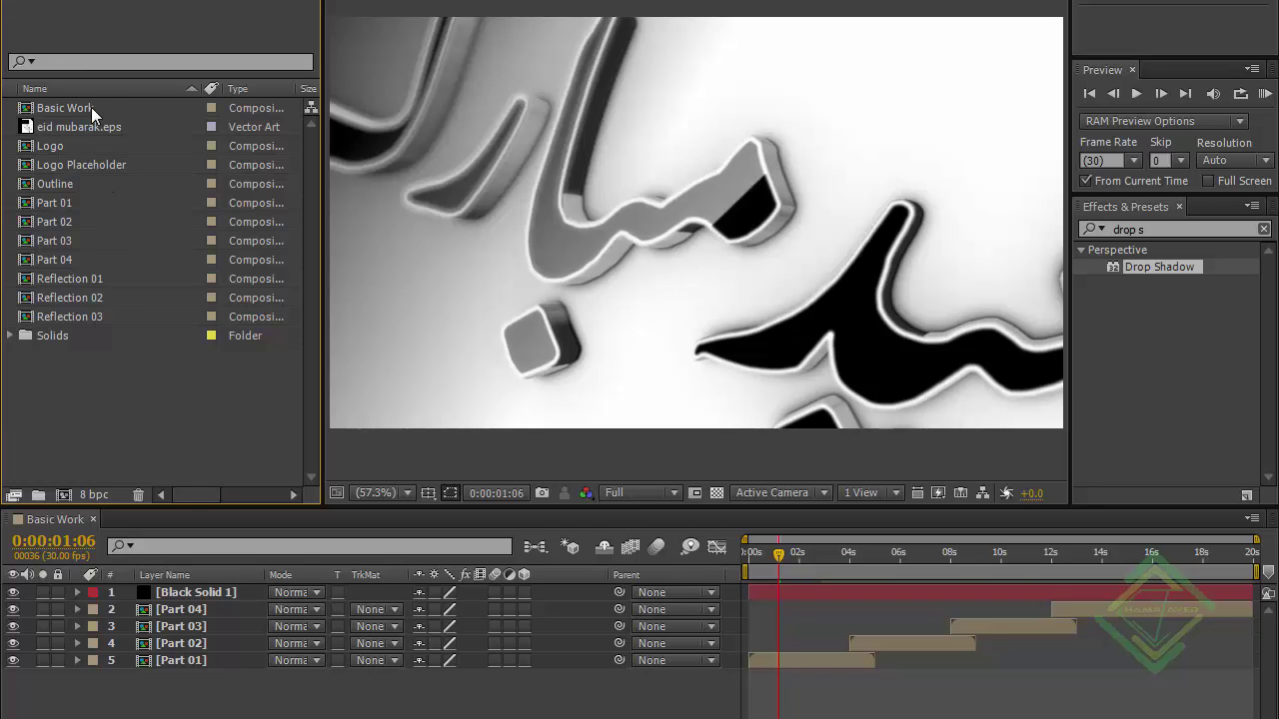
click(38, 496)
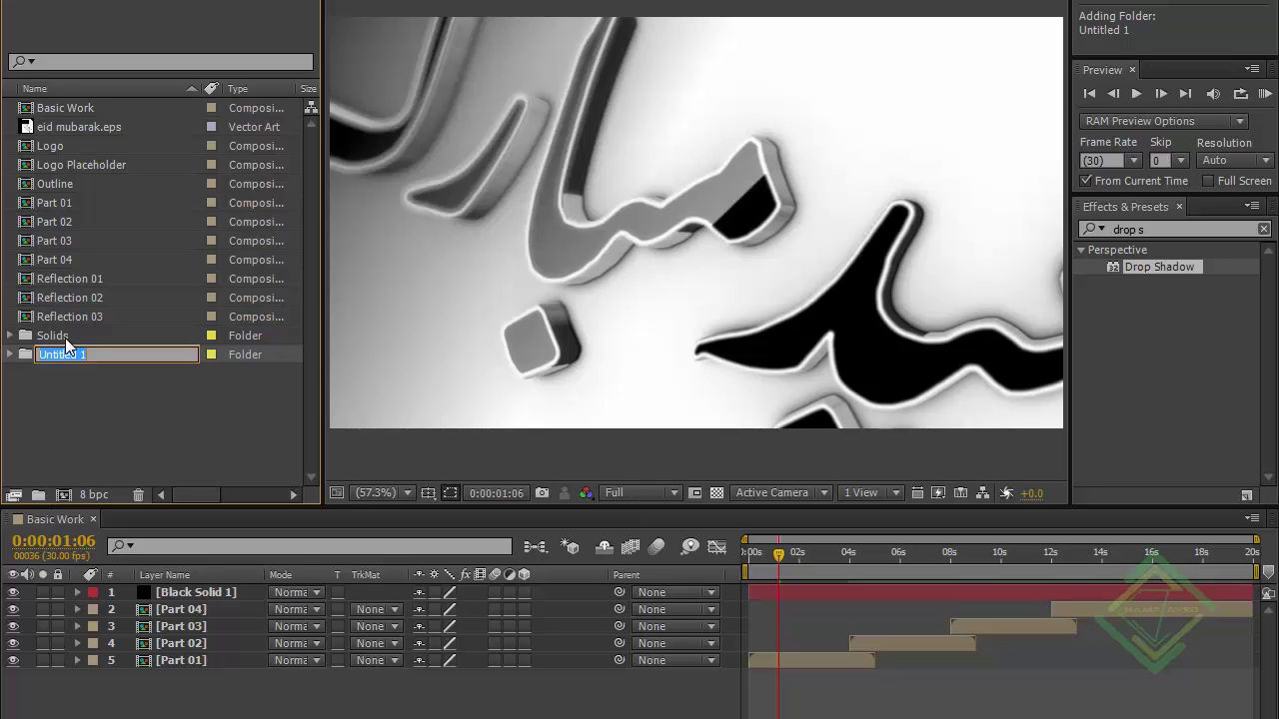
text(Pre comps)
click(67, 396)
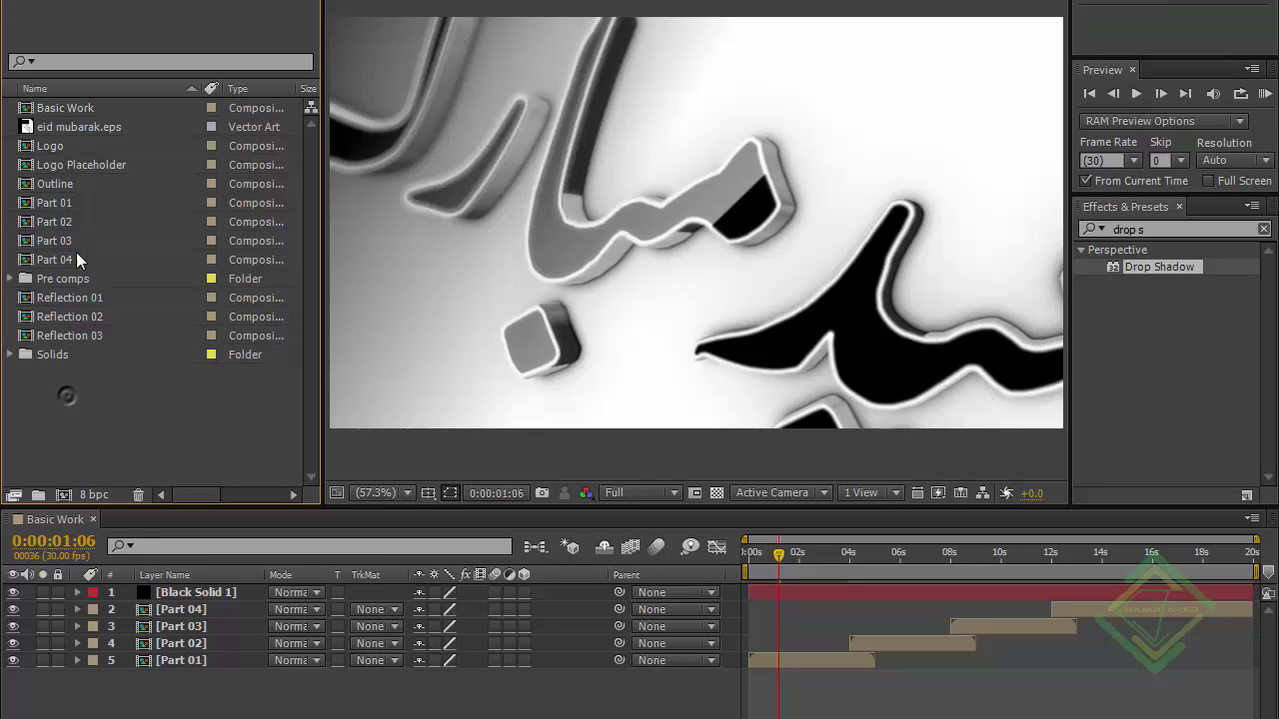
Move Logo, Outline, Part 01–04 and Reflection 01–03 into the Pre comps folder and collapse it.
click(60, 147)
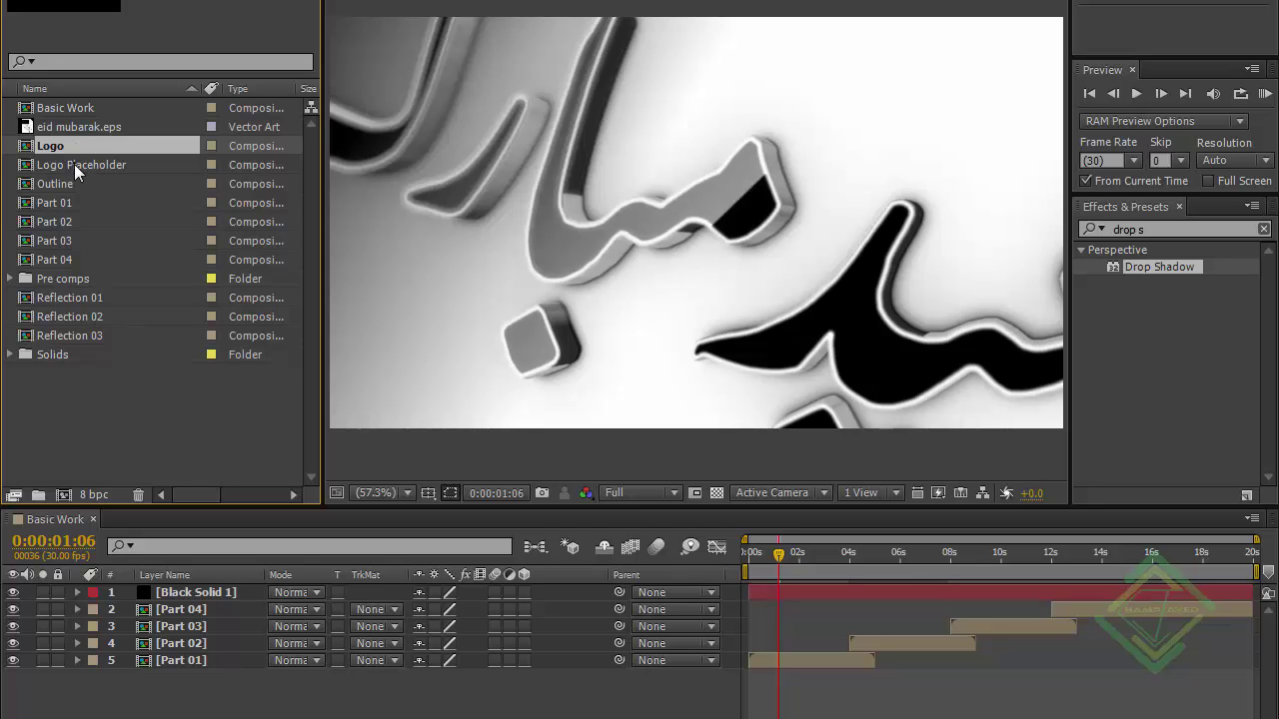
ctrl+click(74, 164)
ctrl+click(82, 163)
ctrl+click(61, 186)
ctrl+click(60, 201)
ctrl+click(59, 221)
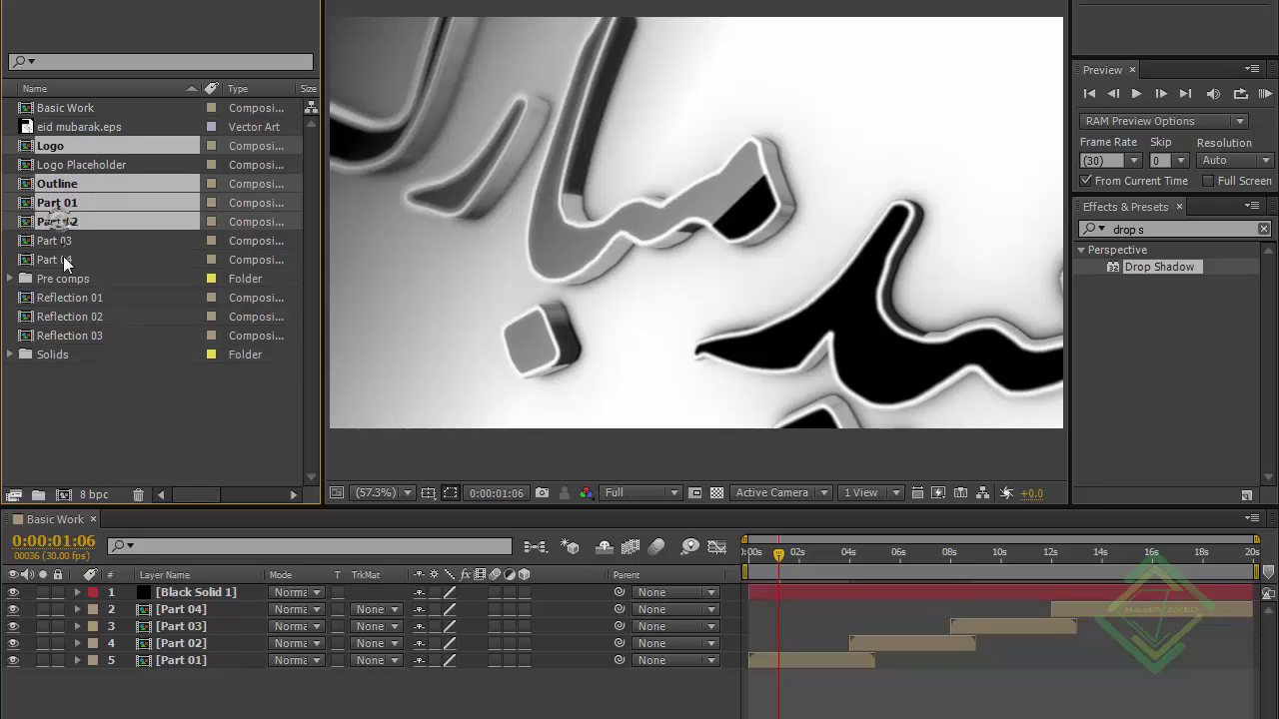
ctrl+click(62, 240)
ctrl+click(63, 260)
ctrl+click(86, 298)
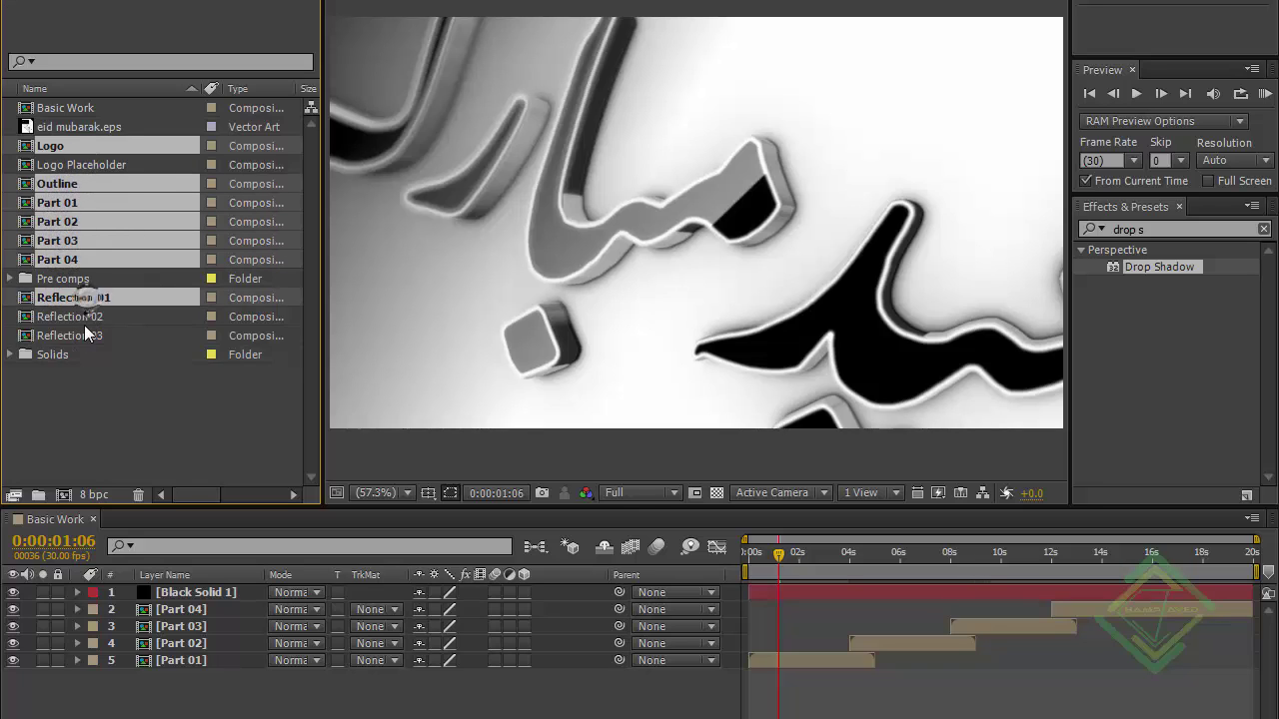
ctrl+click(82, 317)
ctrl+click(78, 335)
drag(59, 296, 64, 280)
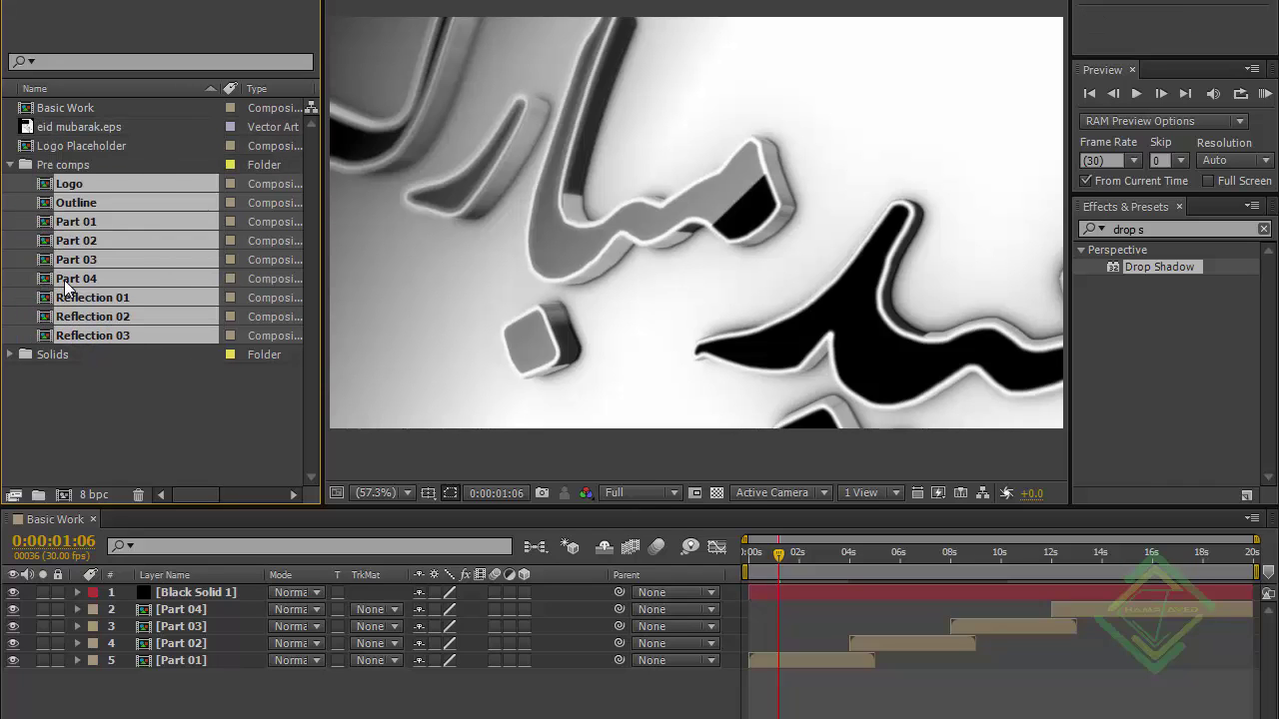
click(10, 165)
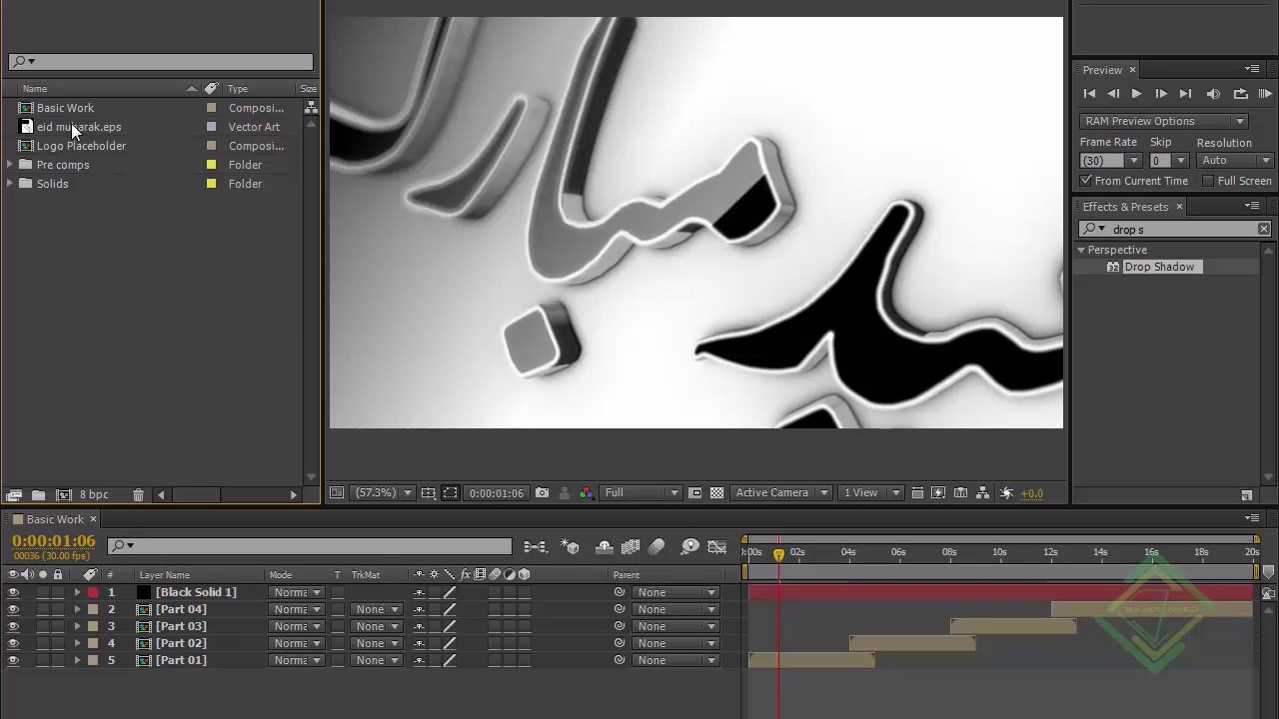
Create a project folder named Graphics and move eid mubarak.eps into it.
click(38, 495)
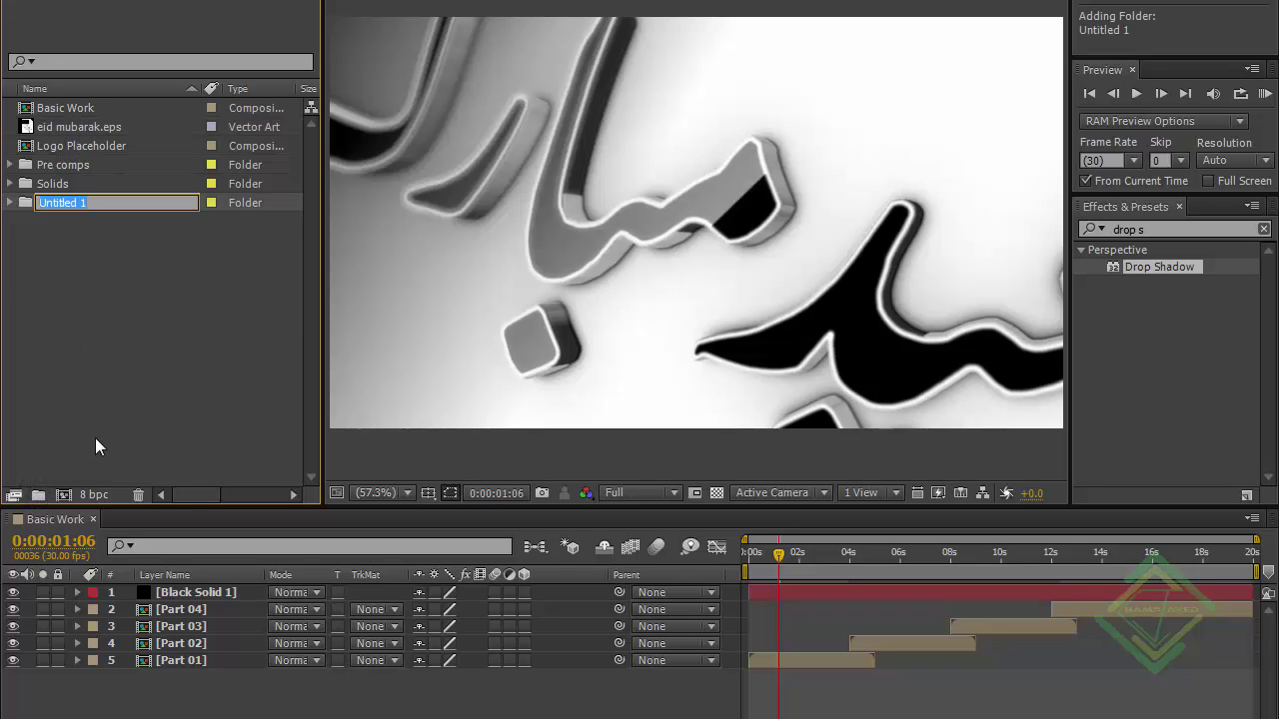
text(Graphics)
key(Return)
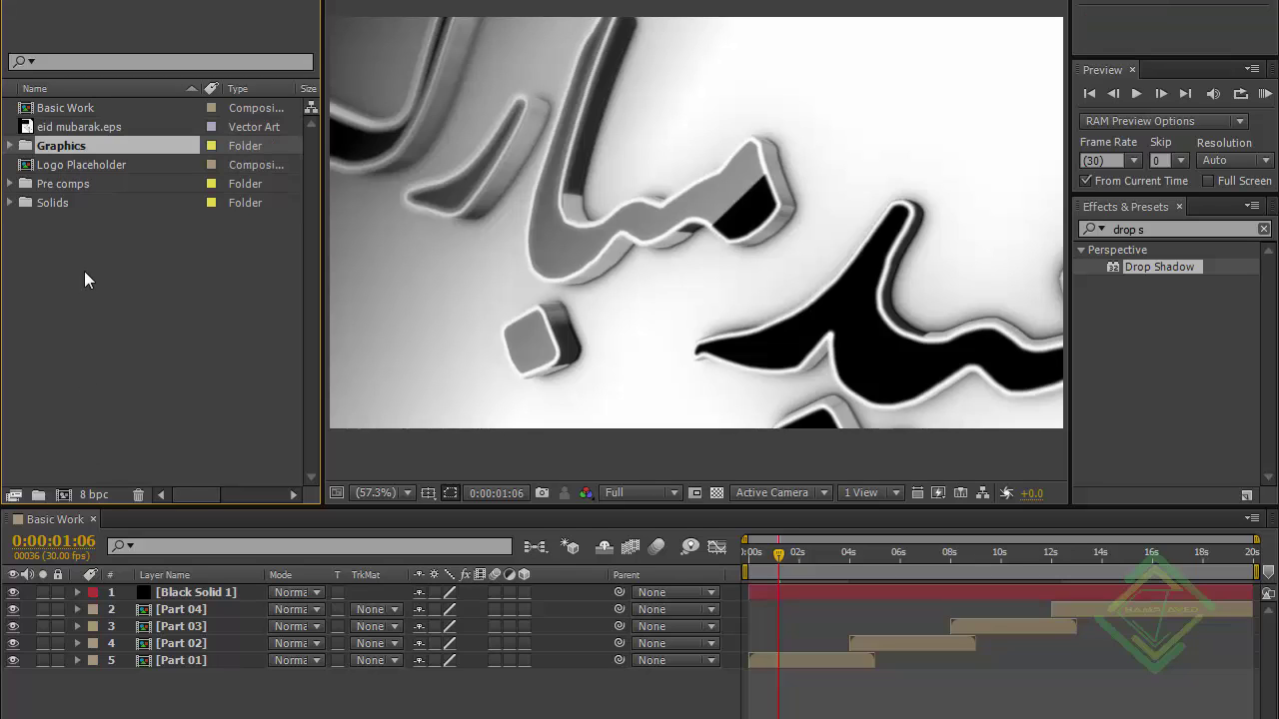
click(86, 126)
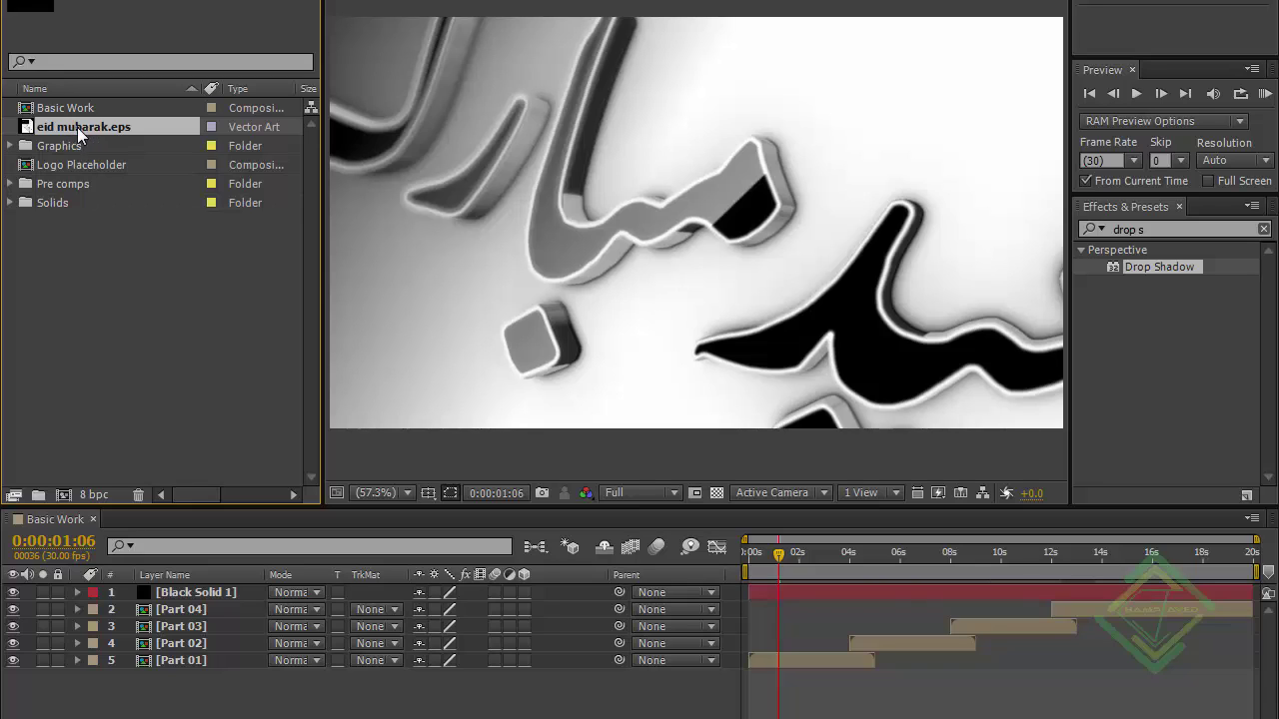
drag(77, 127, 64, 145)
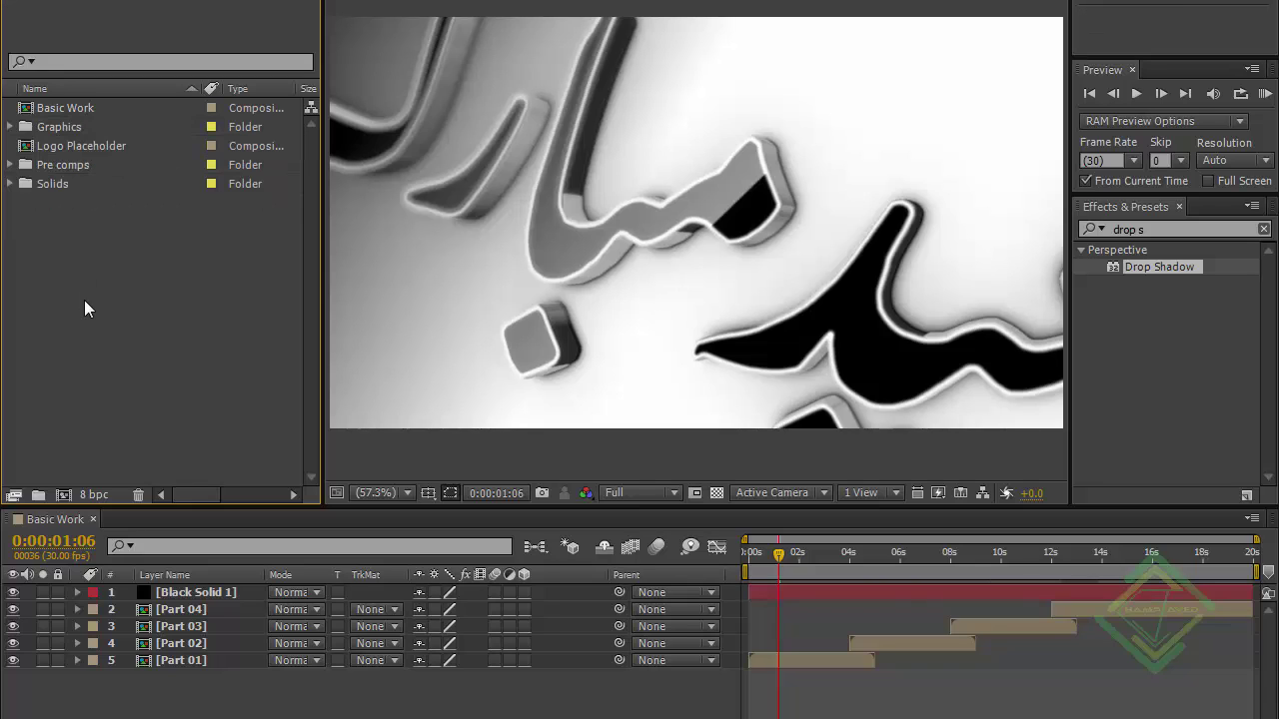
click(126, 358)
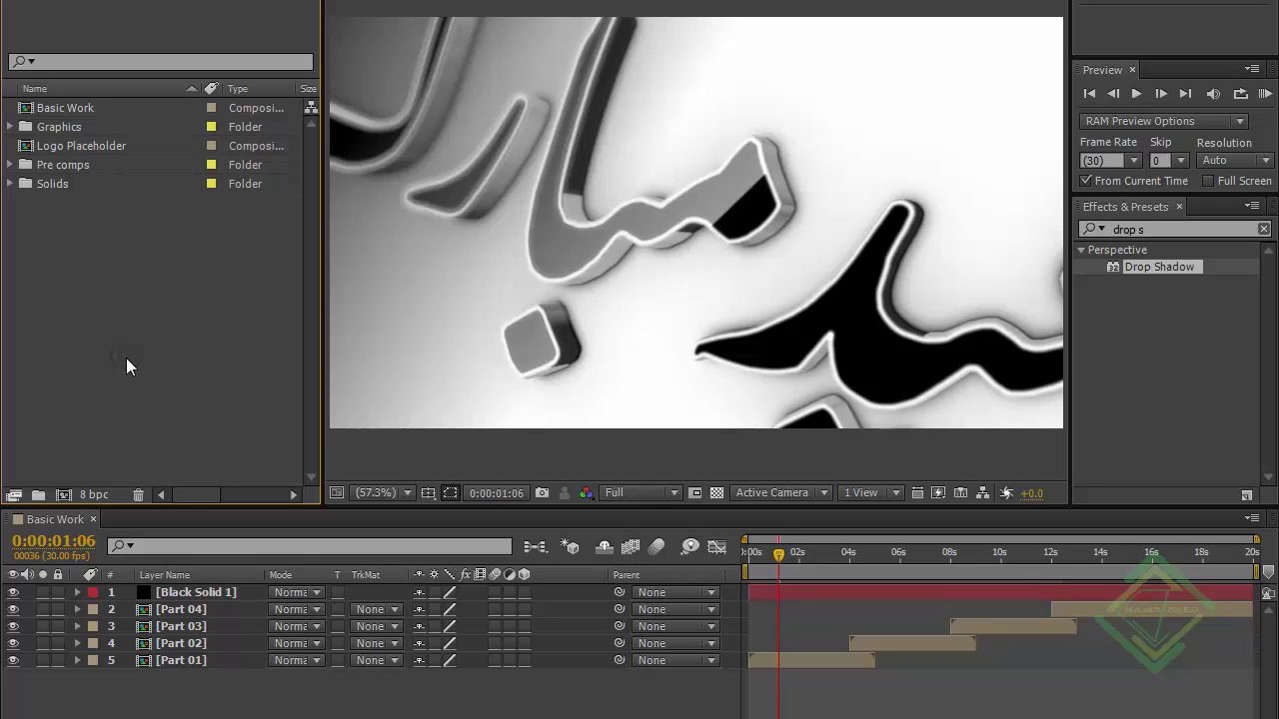